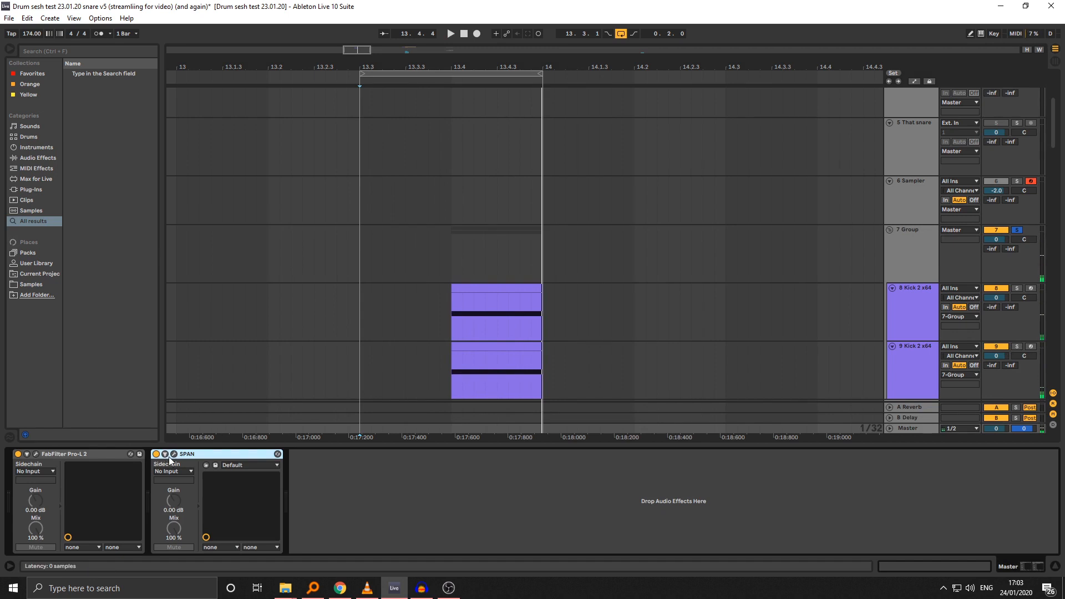
# Step: Check the FabFilter Pro-L 2 limiter on the master, and bring up the master's SPAN analyser
pyautogui.click(36, 454)
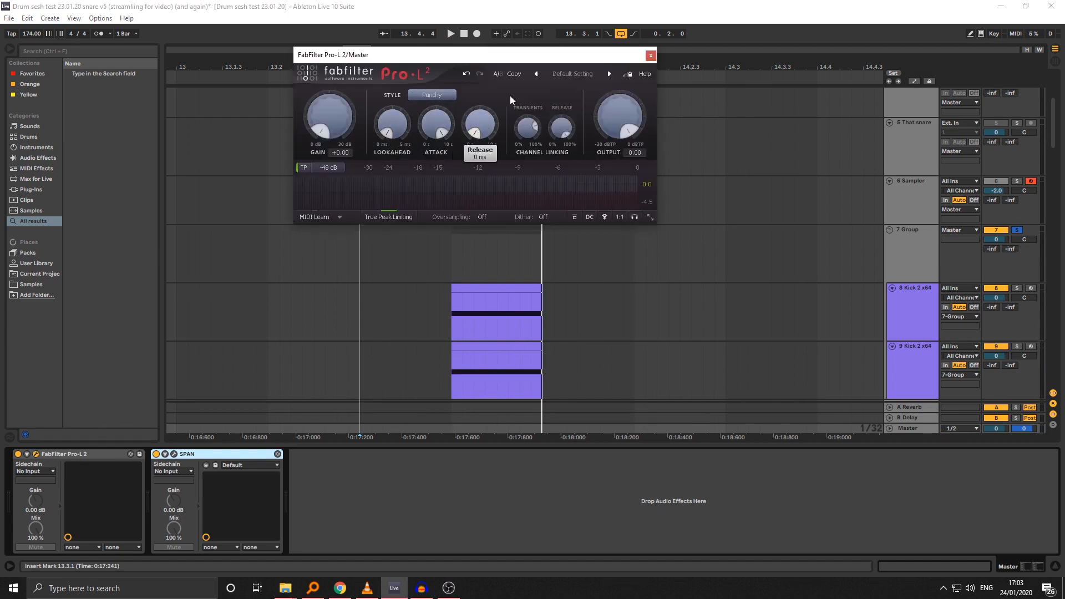
pyautogui.click(650, 55)
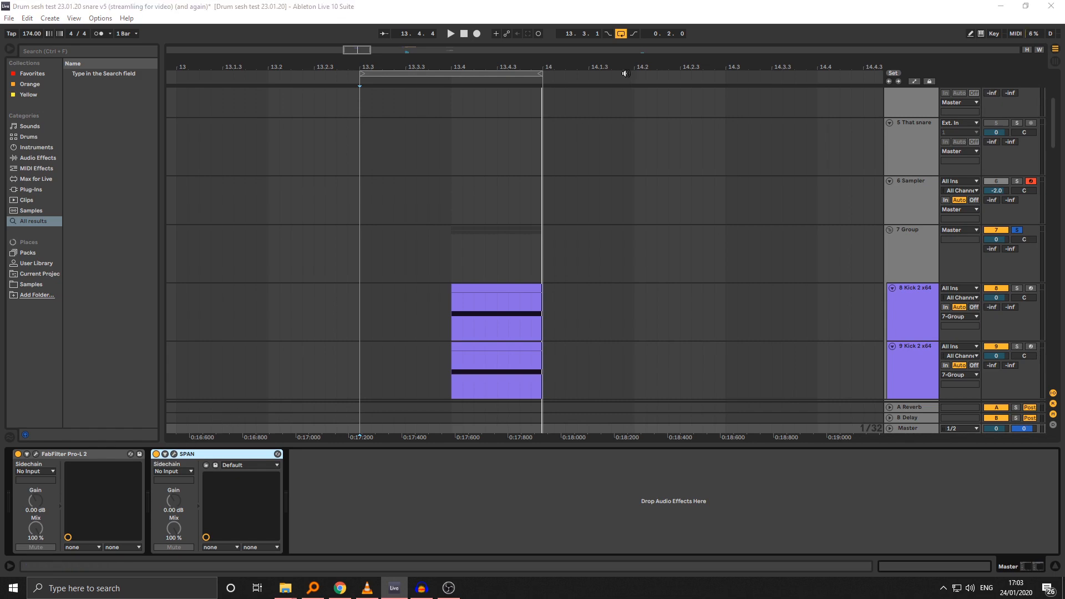
pyautogui.click(173, 454)
pyautogui.moveTo(1009, 501); pyautogui.dragTo(231, 97)
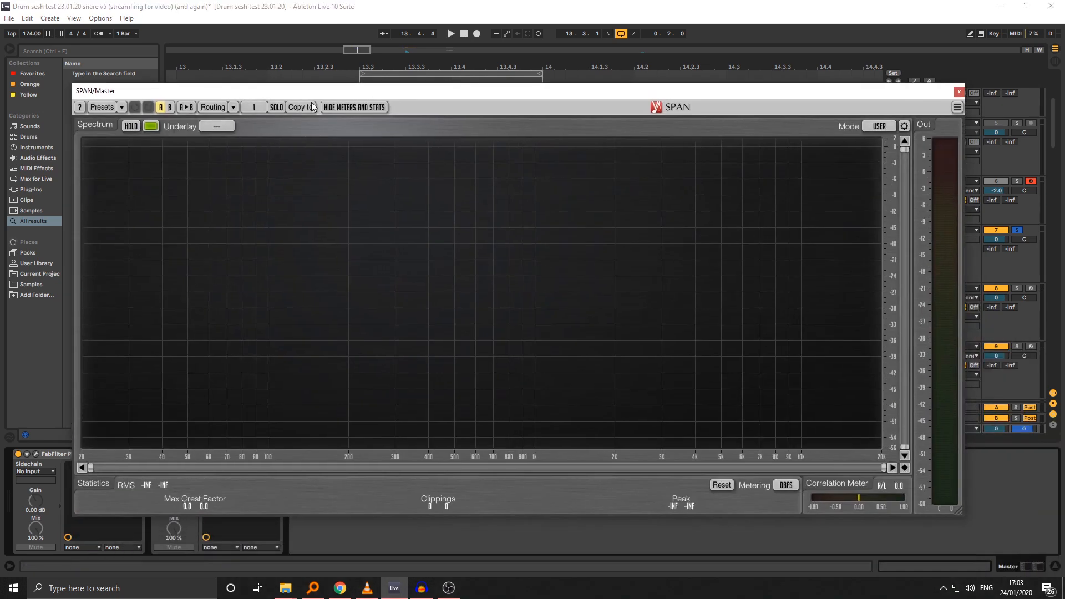
# Step: Try a block size of 4096 in SPAN's Spectrum Mode Editor, and return it to 8192
pyautogui.click(905, 126)
pyautogui.click(507, 225)
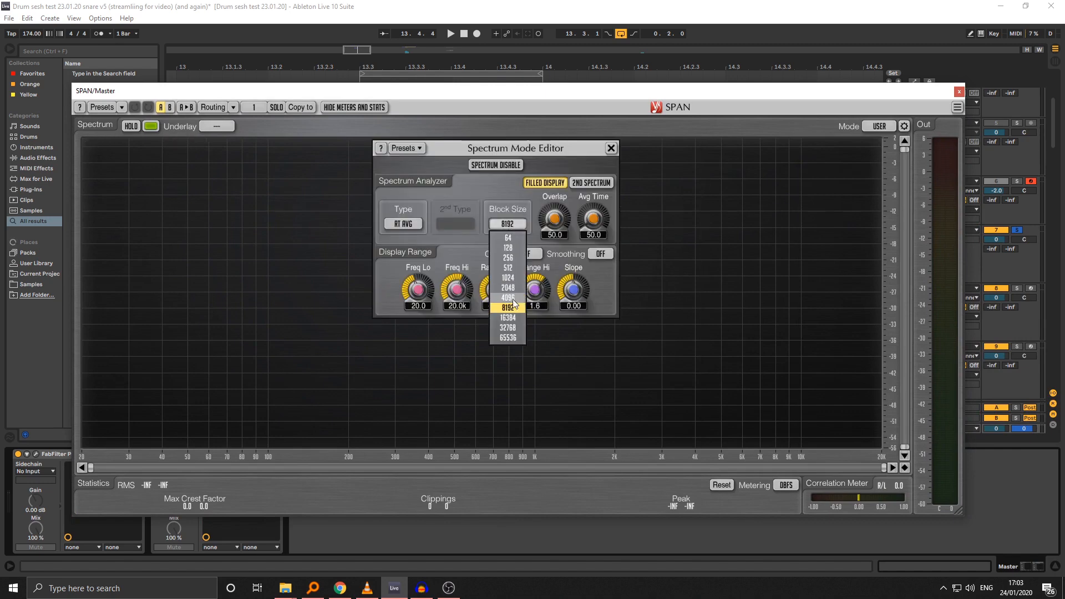
pyautogui.click(508, 298)
pyautogui.click(521, 225)
pyautogui.click(511, 307)
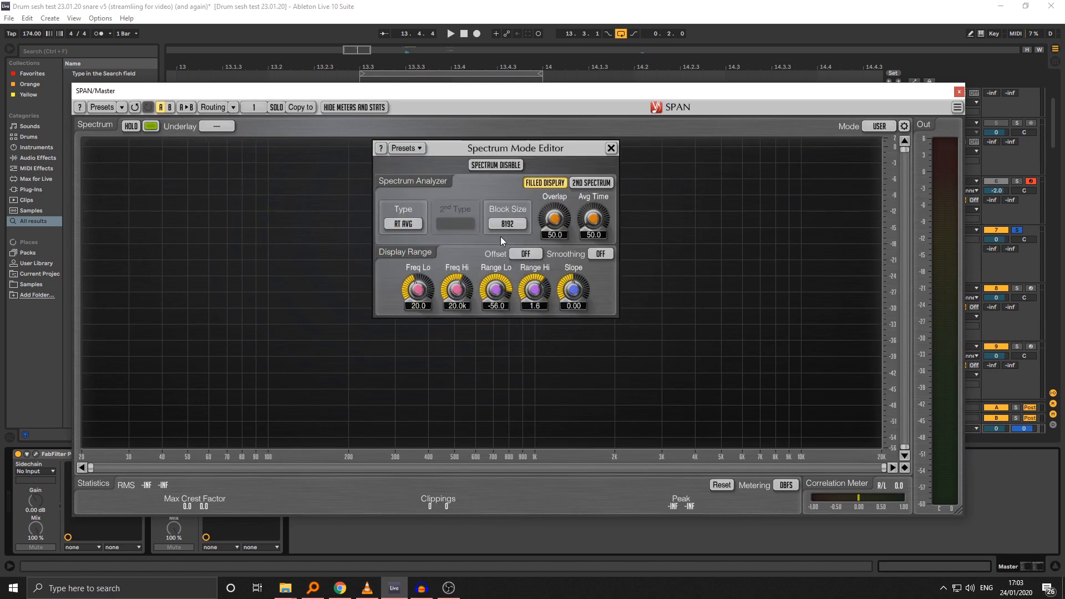
# Step: Compare SPAN block sizes of 64 and 1024 during playback, and set the block size back to 8192
pyautogui.click(504, 225)
pyautogui.click(508, 237)
pyautogui.press('space')
pyautogui.moveTo(500, 154); pyautogui.dragTo(747, 80)
pyautogui.click(755, 149)
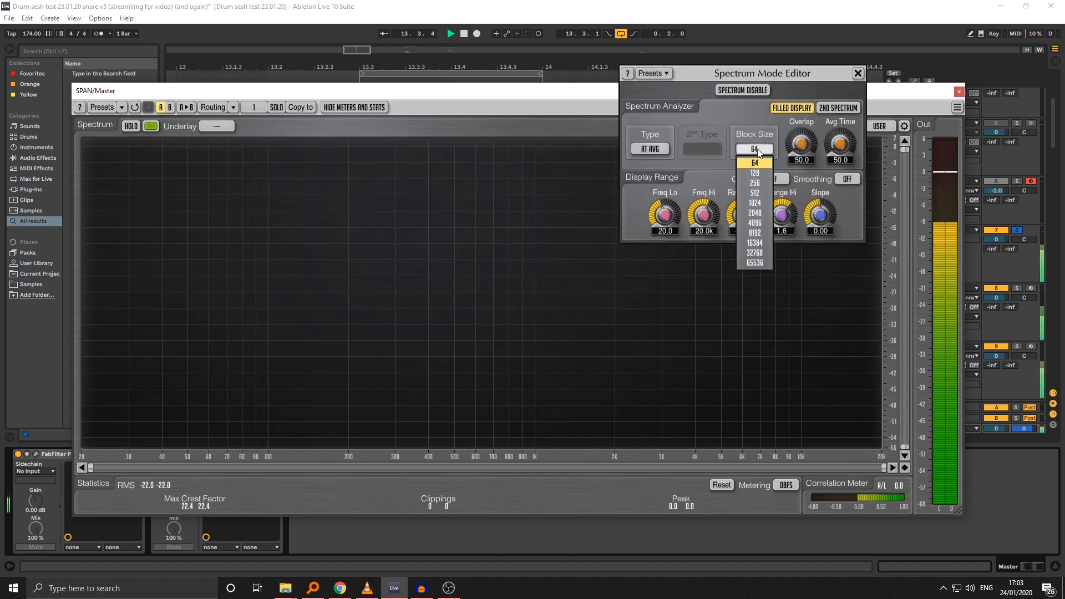
pyautogui.click(754, 201)
pyautogui.click(754, 149)
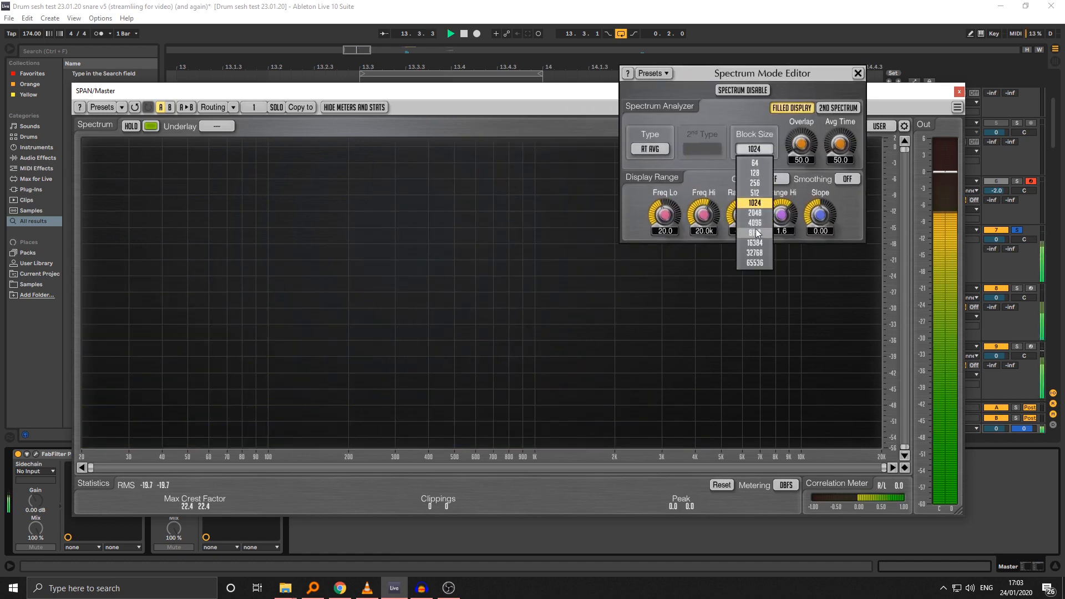
pyautogui.click(754, 230)
pyautogui.press('space')
# Step: Examine the low and mid frequency range on SPAN's spectrum display, and close the analyser
pyautogui.moveTo(521, 264); pyautogui.dragTo(360, 222)
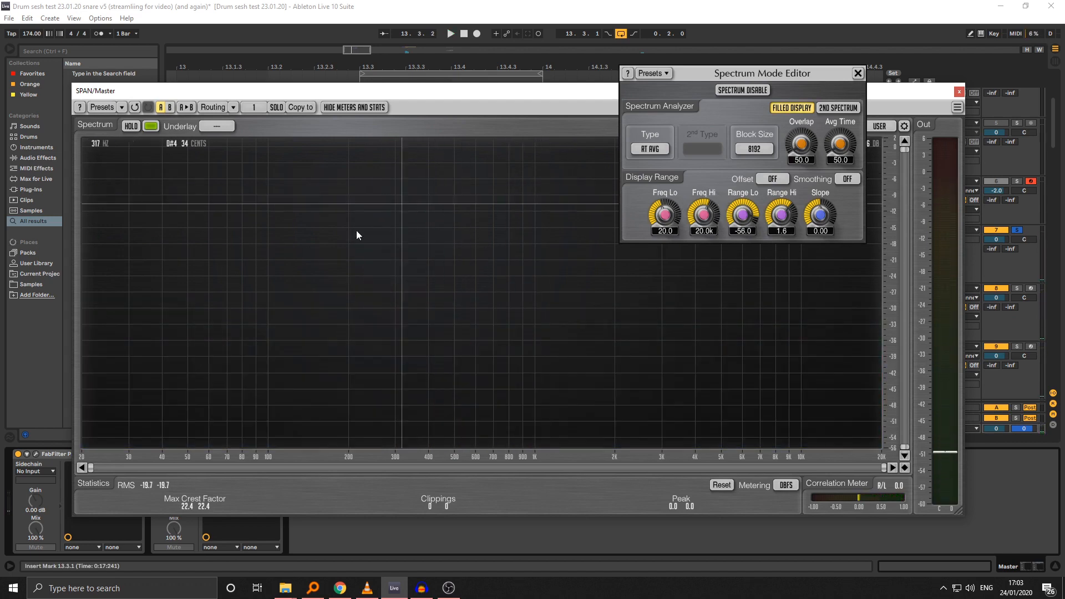
pyautogui.moveTo(448, 240); pyautogui.dragTo(638, 278)
pyautogui.scroll(8, 458, 232)
pyautogui.scroll(-2, 388, 288)
pyautogui.moveTo(514, 290); pyautogui.dragTo(447, 261)
pyautogui.click(958, 91)
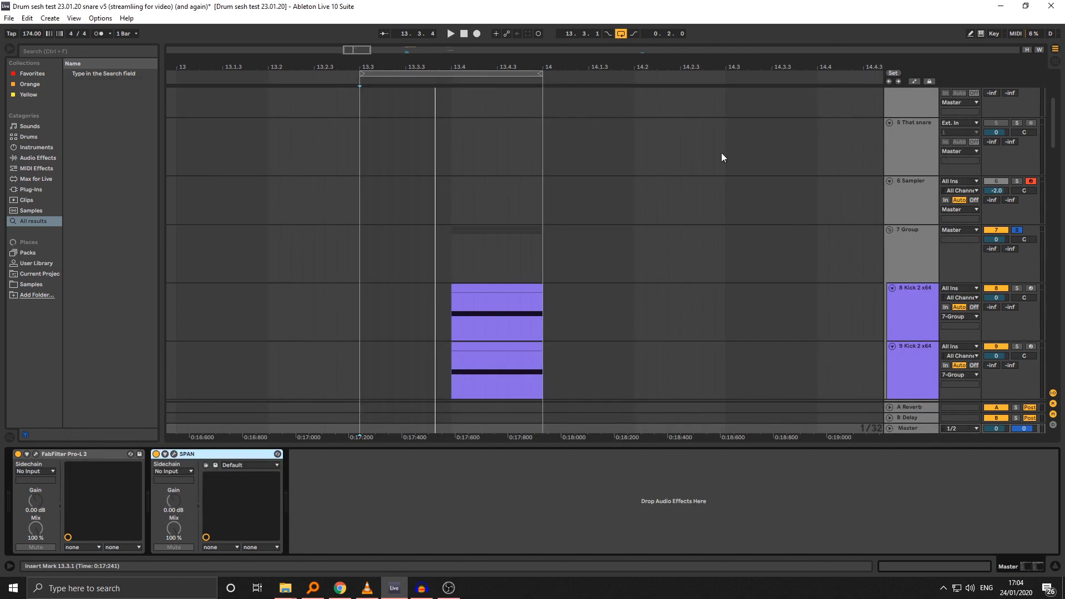
# Step: Solo track 8 Kick 2 x64 and play the loop to audition its clip
pyautogui.click(480, 289)
pyautogui.scroll(-2, 477, 292)
pyautogui.click(477, 291)
pyautogui.click(506, 230)
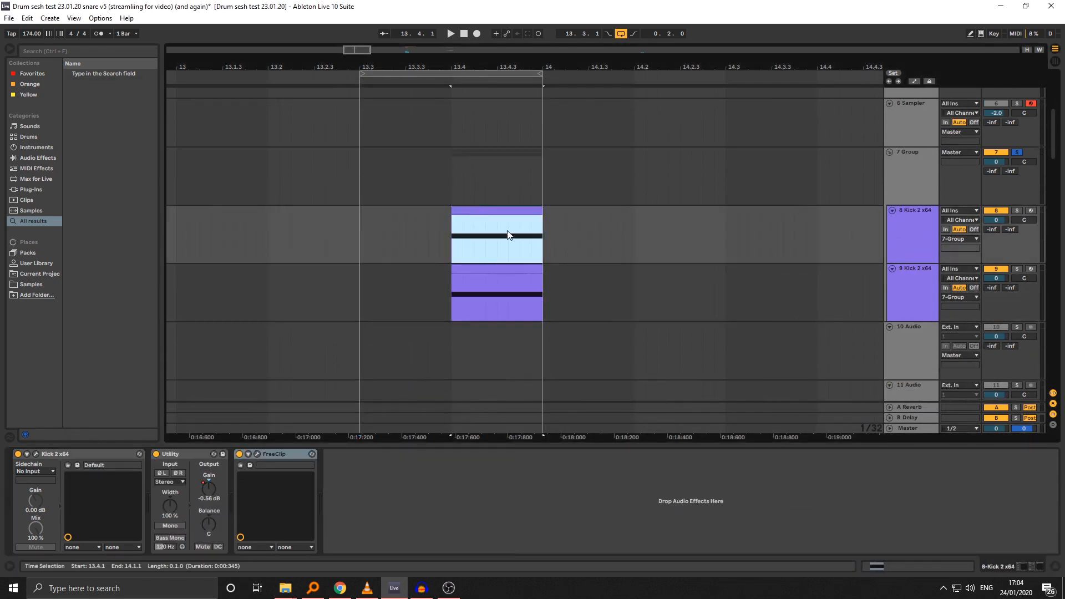
pyautogui.click(908, 243)
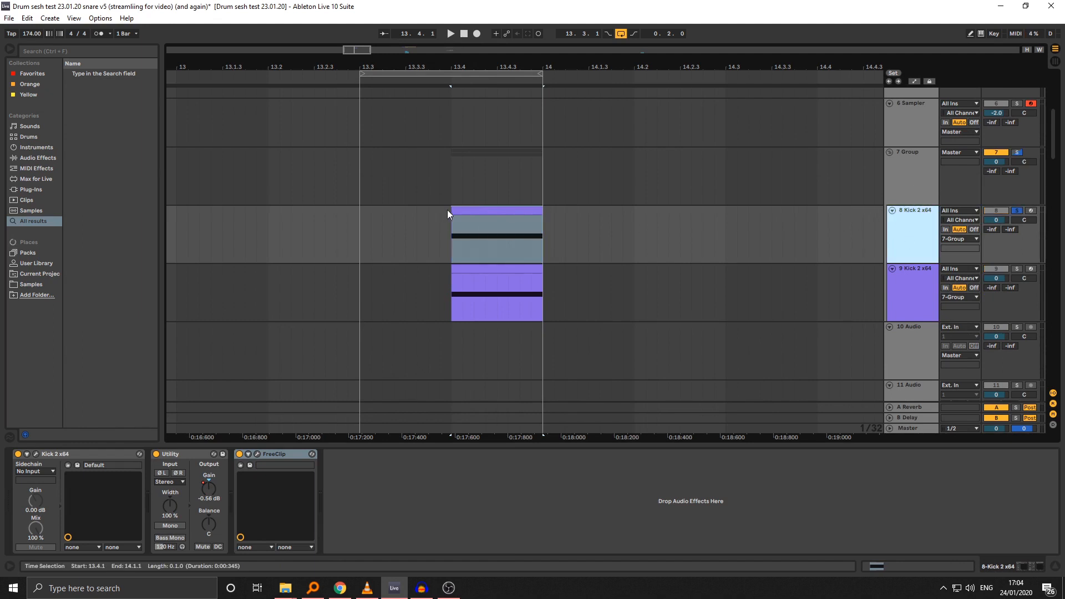
pyautogui.press('space')
# Step: Clear the solos and select the clip on track 9 Kick 2 x64 to view its device chain
pyautogui.click(889, 285)
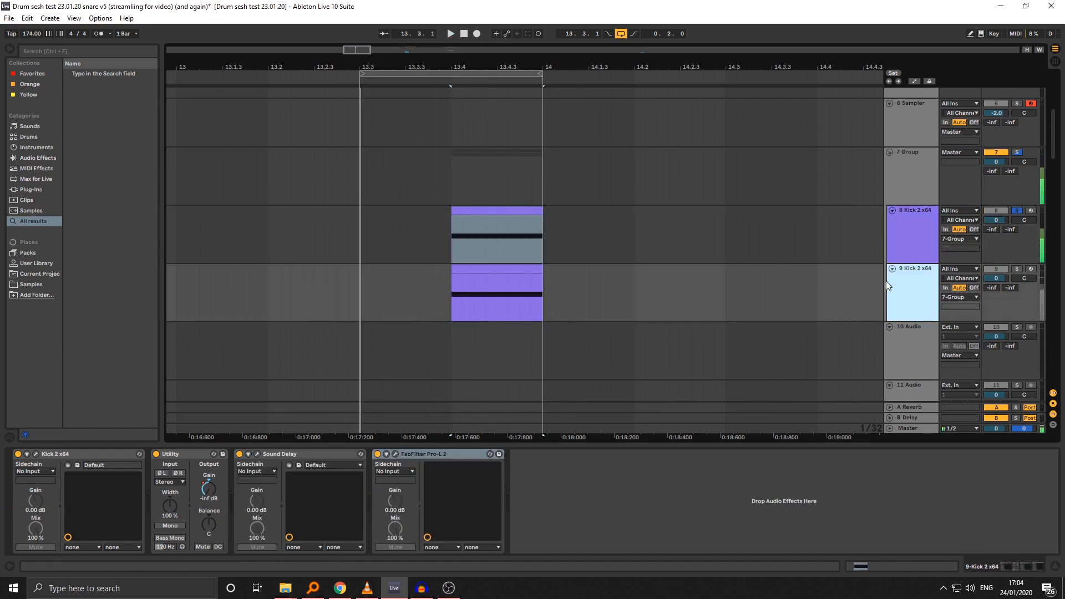
pyautogui.click(465, 273)
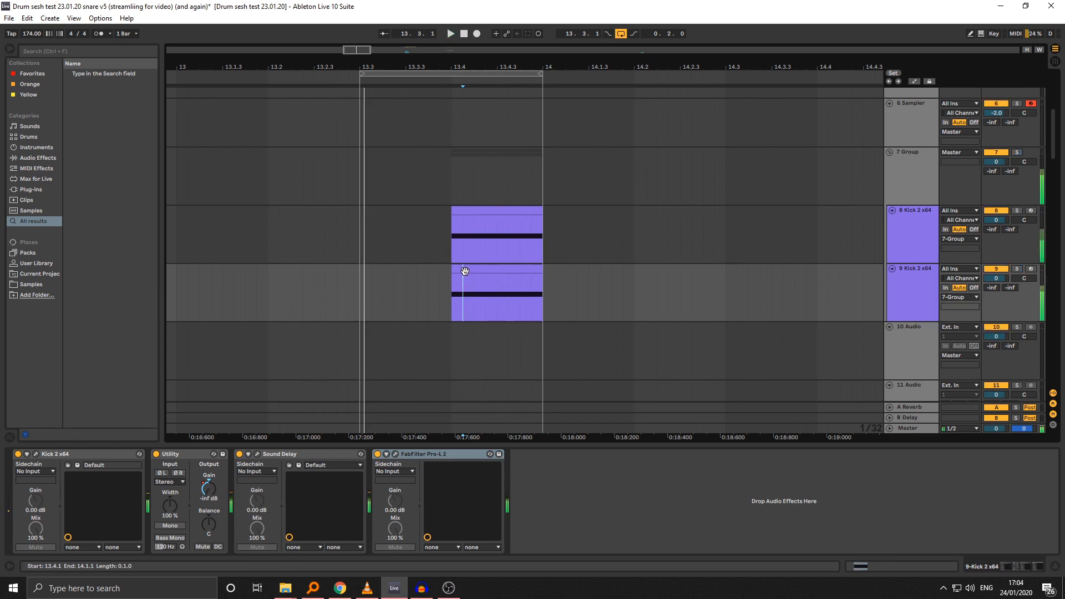
pyautogui.click(465, 274)
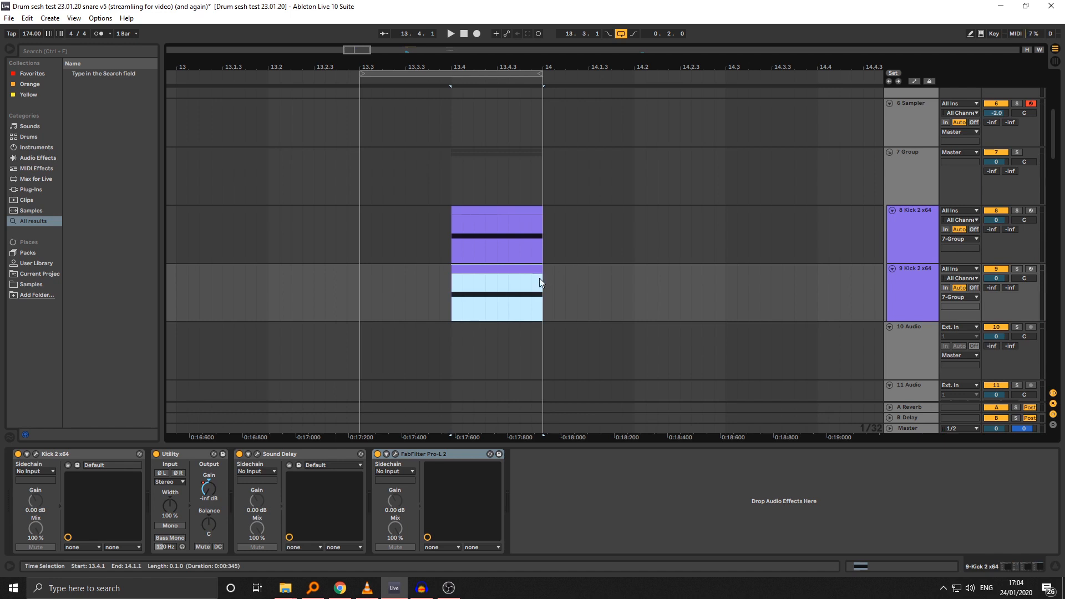
pyautogui.scroll(2, 540, 281)
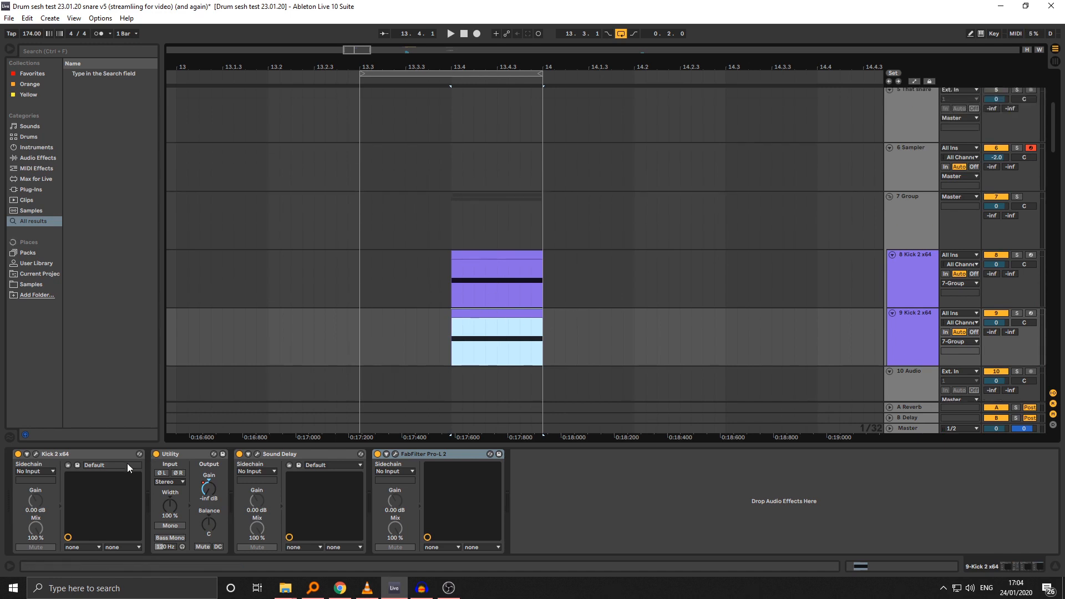
pyautogui.scroll(-2, 655, 311)
# Step: Collapse track group 7 and insert a new MIDI track directly below it
pyautogui.click(890, 181)
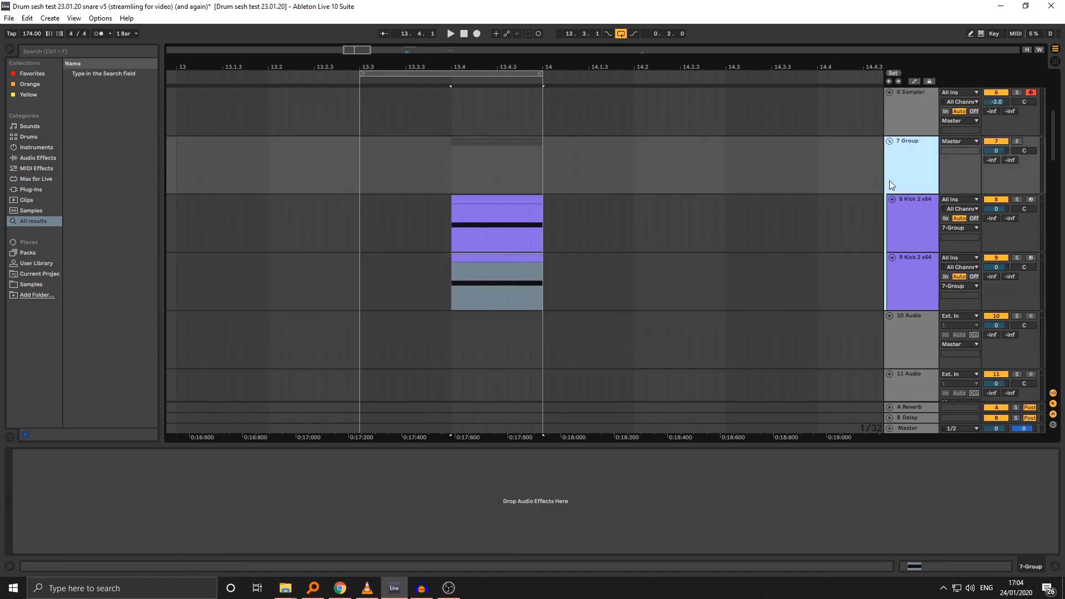
pyautogui.click(890, 142)
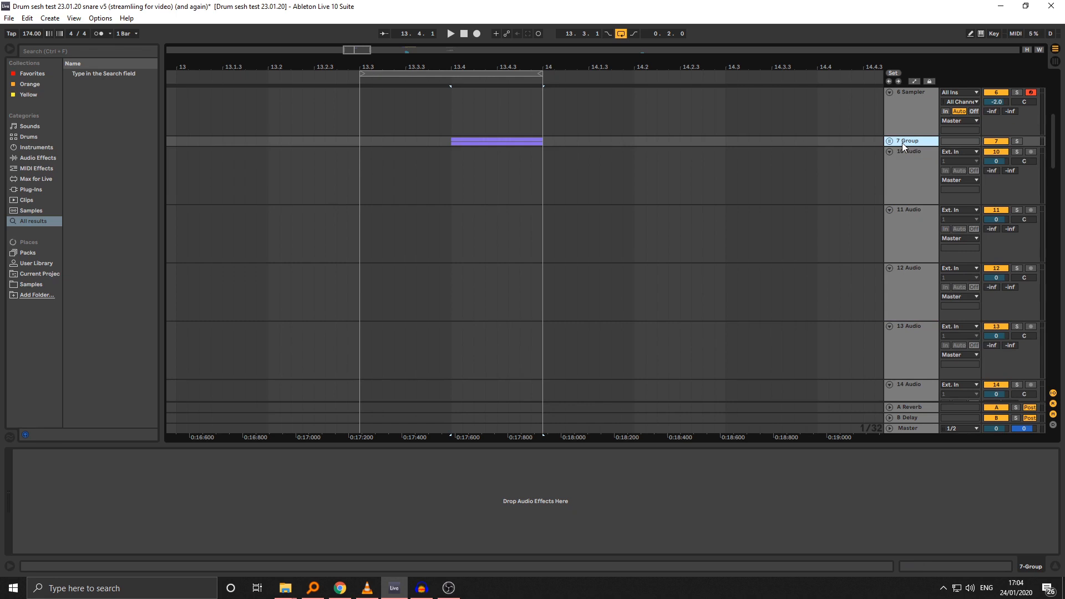
pyautogui.click(898, 151)
# Step: Replace the new track's Sampler and FabFilter Pro-Q 3 with the Kick 2 x64 instrument, found by searching for "kick 2"
pyautogui.hotkey('ctrl', 'f')
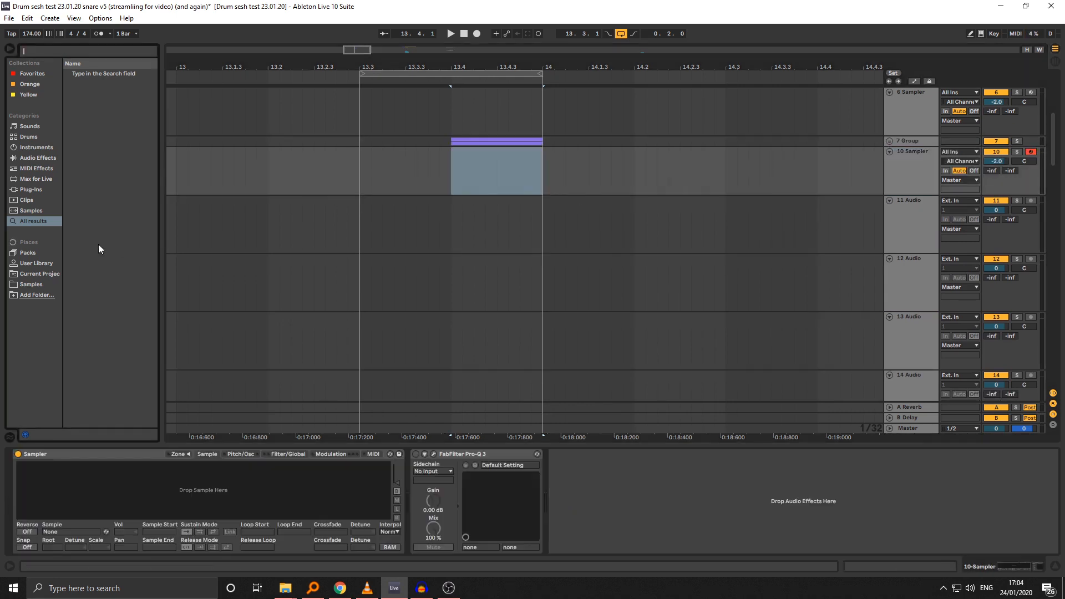
pyautogui.click(108, 454)
pyautogui.press('Delete')
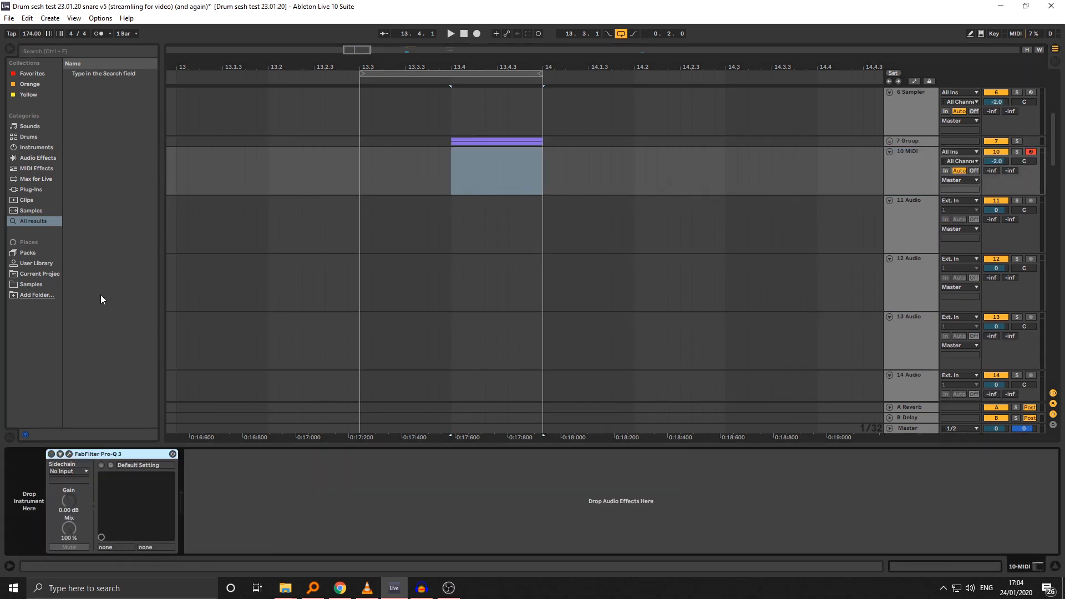
pyautogui.hotkey('ctrl', 'f')
pyautogui.write('kick 2')
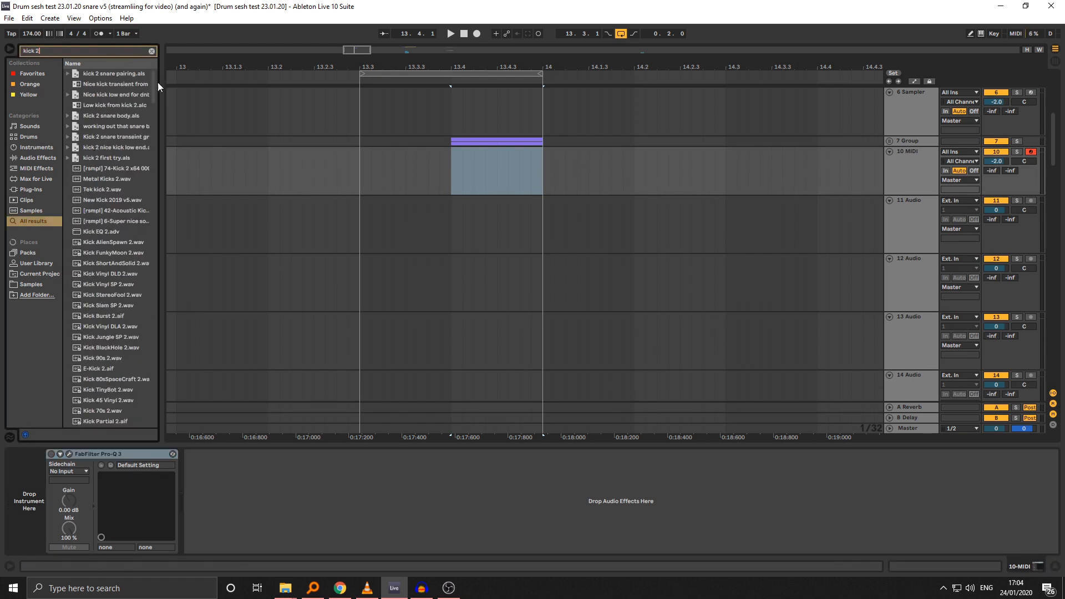
pyautogui.moveTo(154, 84); pyautogui.dragTo(171, 434)
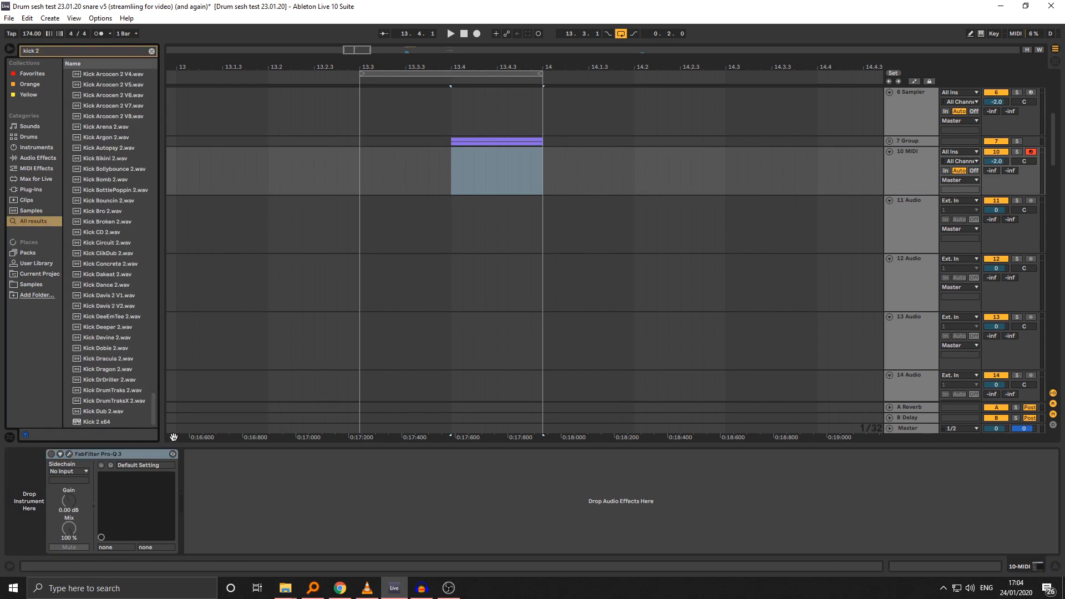
pyautogui.doubleClick(105, 421)
pyautogui.click(241, 456)
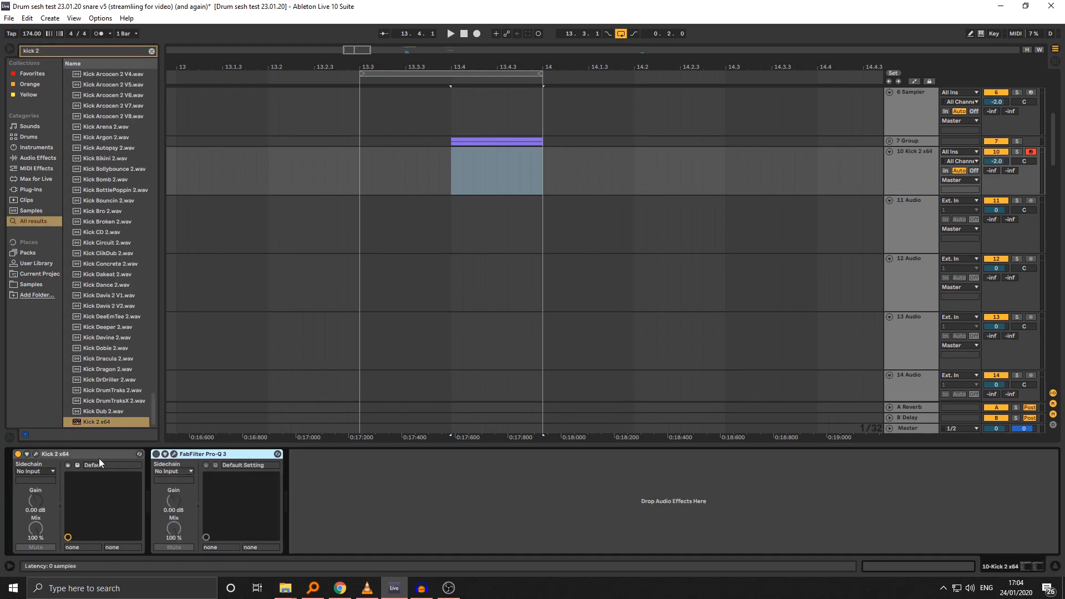
pyautogui.press('Delete')
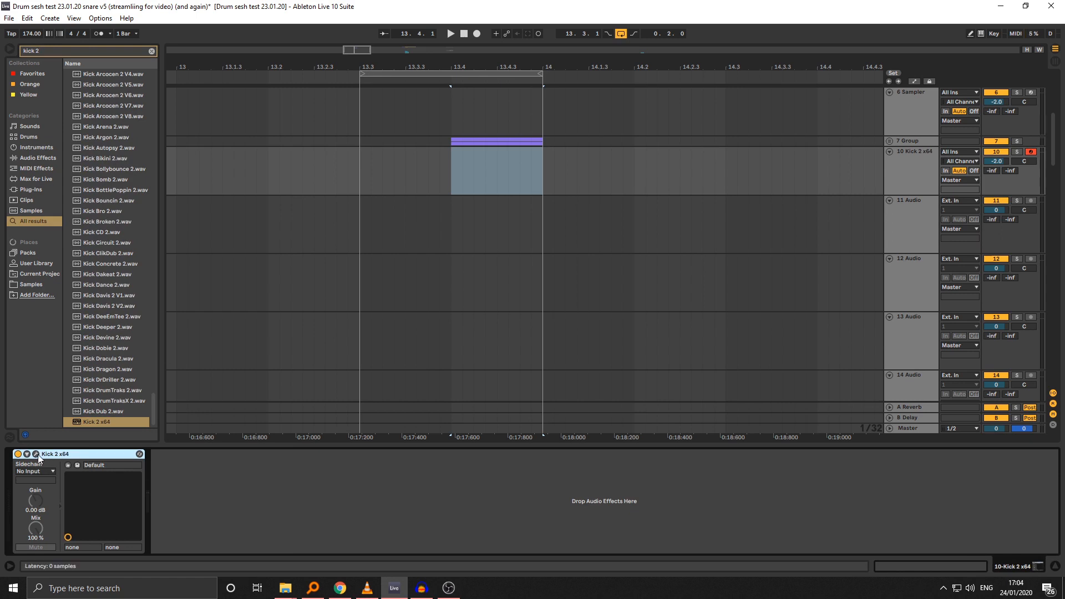
# Step: View the default pitch curve of the new track's Kick 2 instrument, and close its window
pyautogui.click(449, 185)
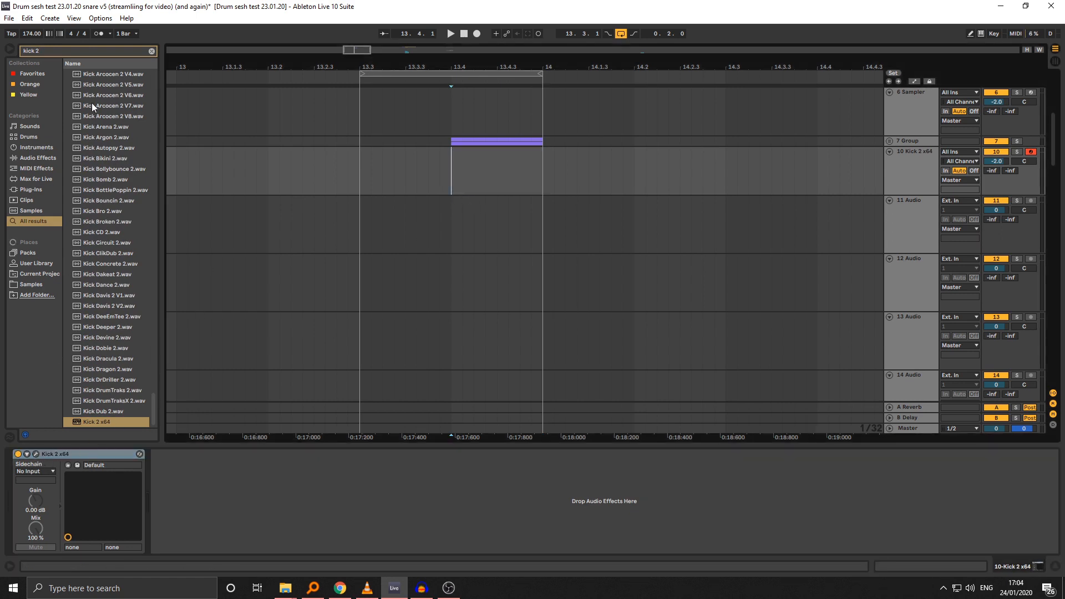
pyautogui.hotkey('ctrl', 'f')
pyautogui.click(36, 454)
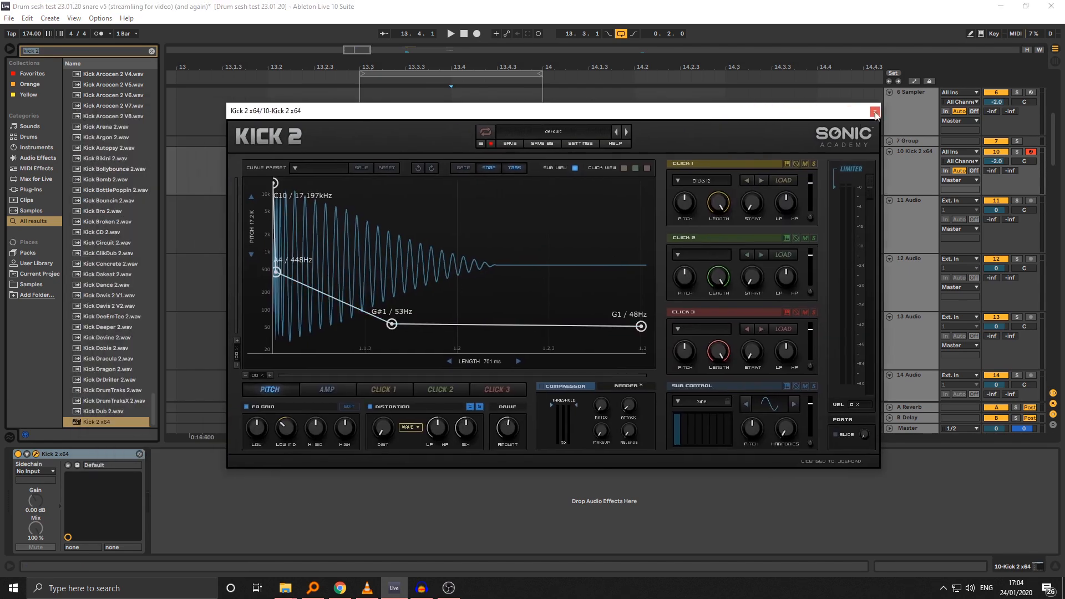
pyautogui.click(901, 161)
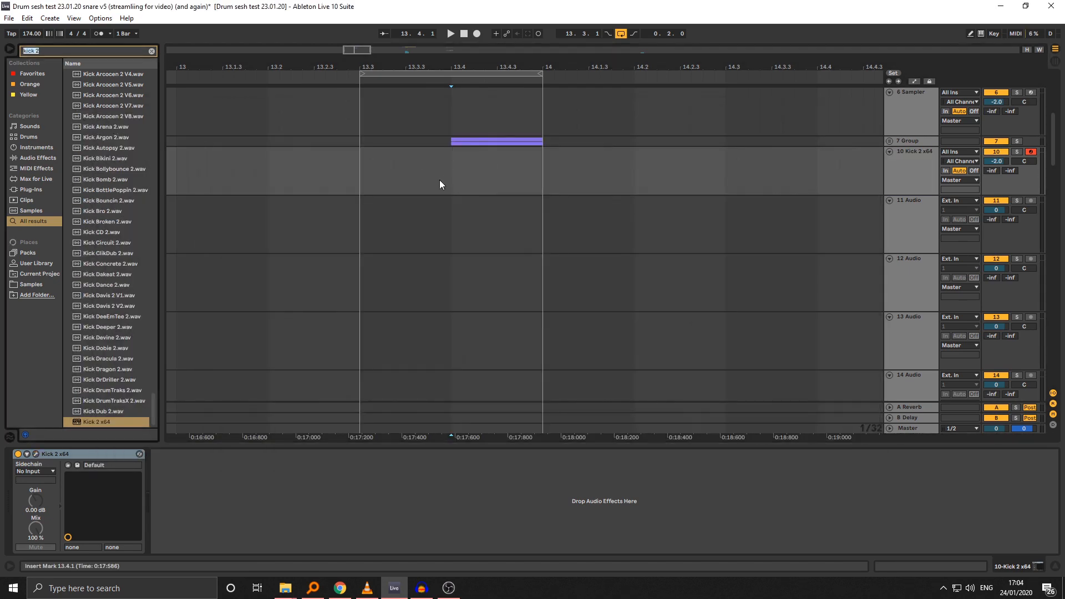
# Step: Create a MIDI clip spanning 13.4.1 to 14.1.1 on the new Kick 2 track and consolidate it
pyautogui.write('3')
pyautogui.doubleClick(454, 167)
pyautogui.moveTo(462, 153); pyautogui.dragTo(543, 152)
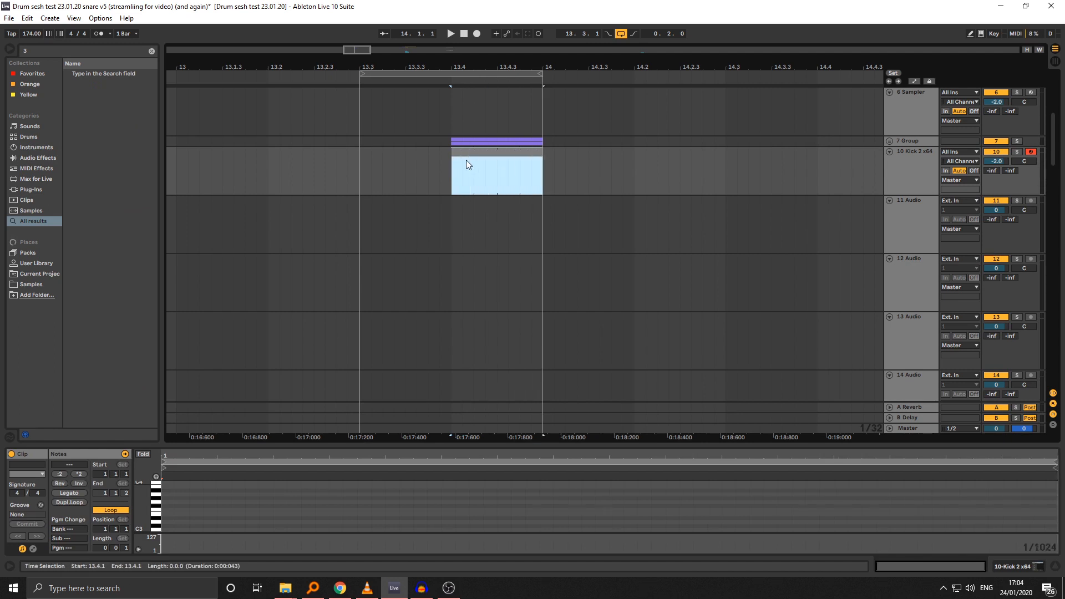
pyautogui.hotkey('ctrl', 'j')
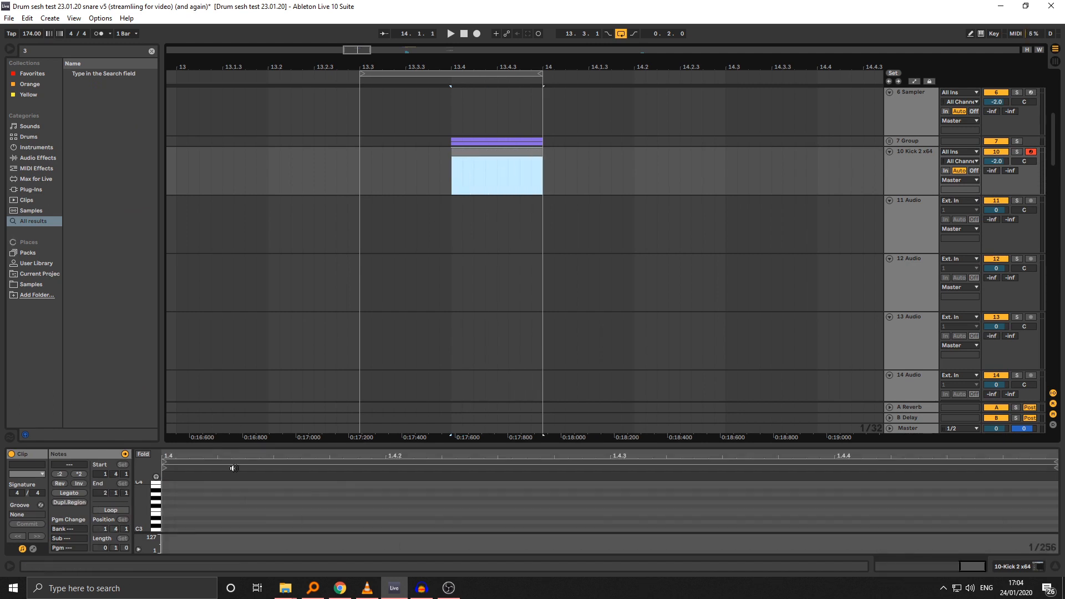
# Step: Enlarge the clip's note editor and draw a G0 note across the full clip length, returning to the track's devices
pyautogui.moveTo(228, 443); pyautogui.dragTo(214, 51)
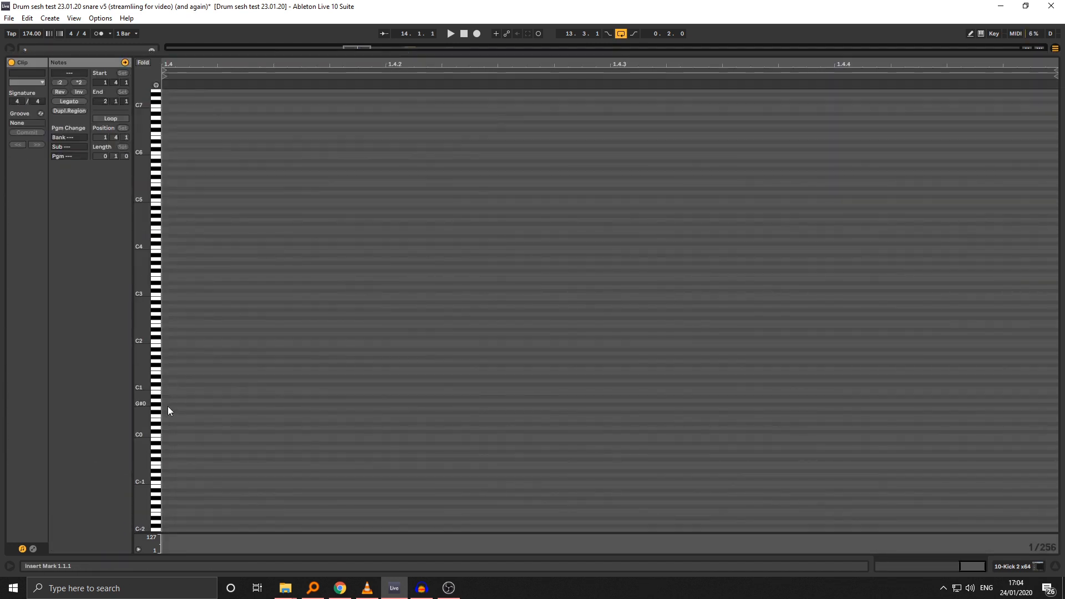
pyautogui.moveTo(169, 409)
pyautogui.mouseDown()
pyautogui.moveTo(771, 409)
pyautogui.moveTo(1011, 539)
pyautogui.mouseUp()
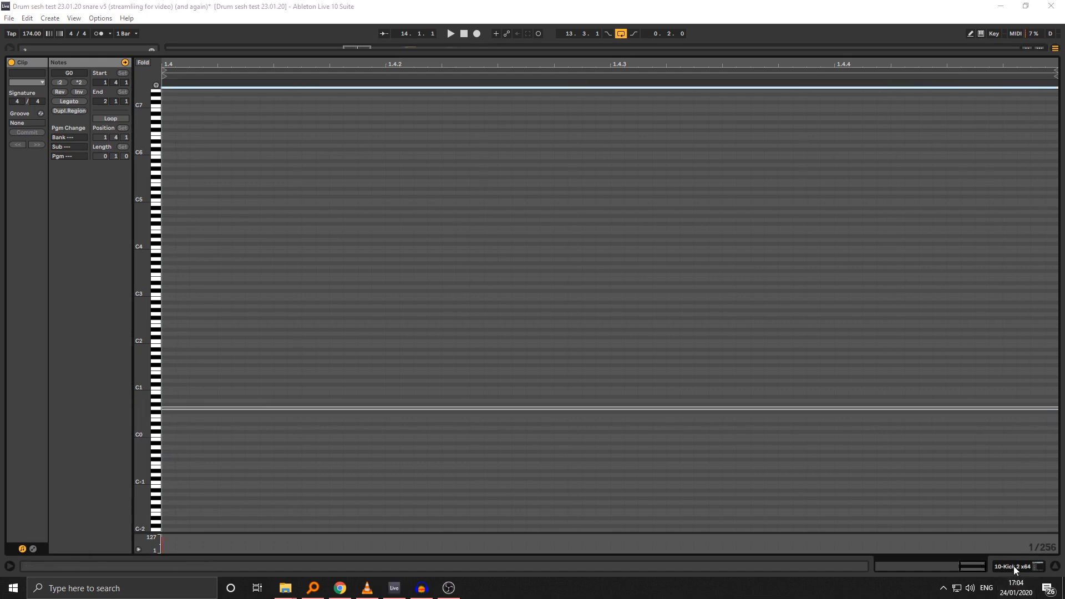
pyautogui.click(1015, 567)
# Step: Solo the new Kick 2 track and play the loop to audition the note
pyautogui.press('space')
pyautogui.click(458, 123)
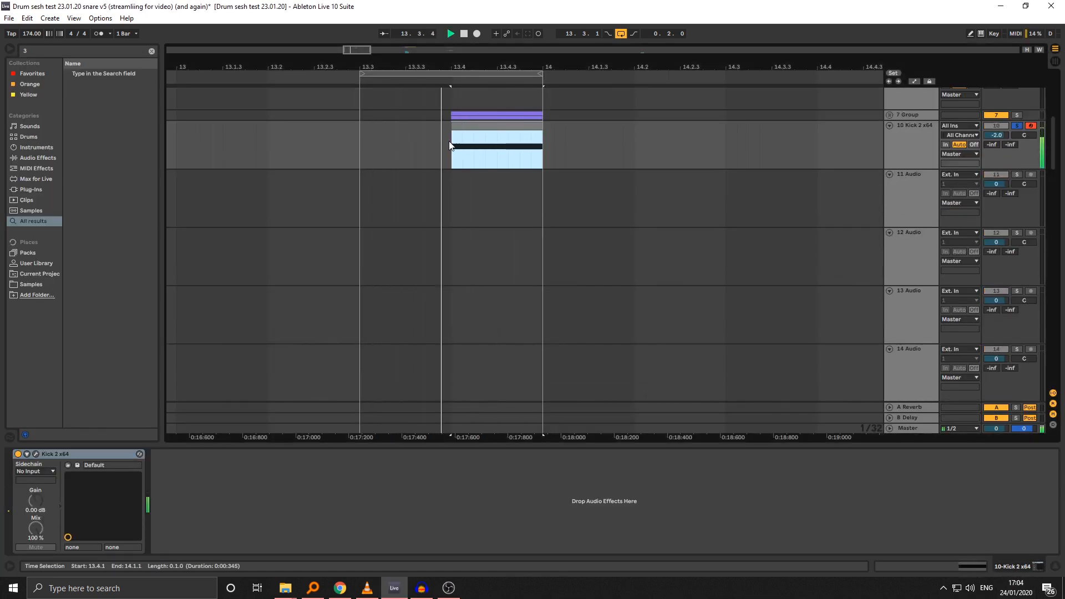
pyautogui.press('space')
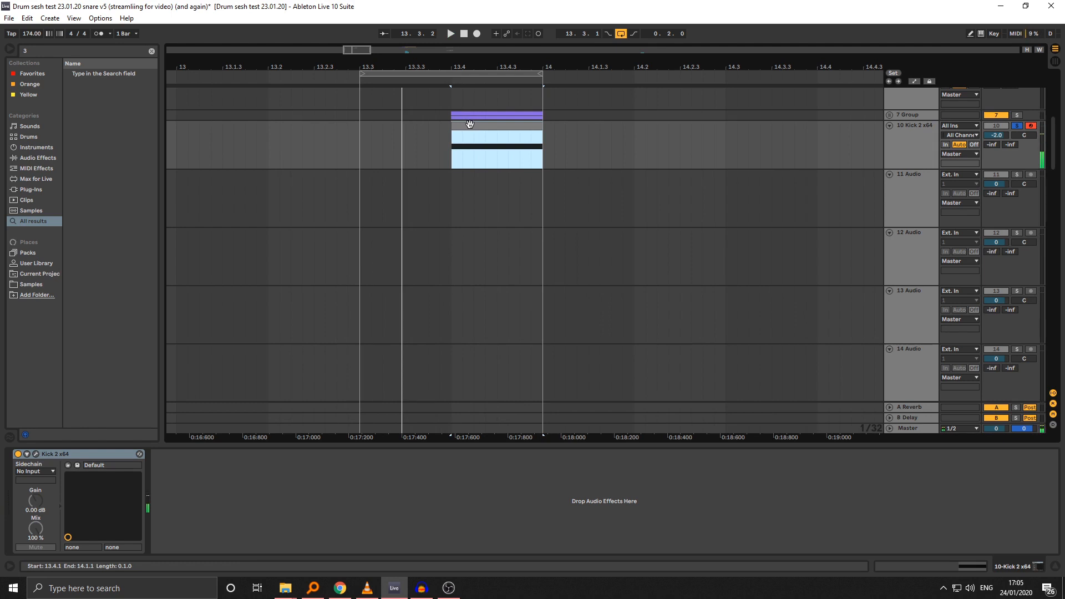
# Step: Search the browser for "ut" and add the Utility effect after Kick 2 on the new track
pyautogui.hotkey('ctrl', 'f')
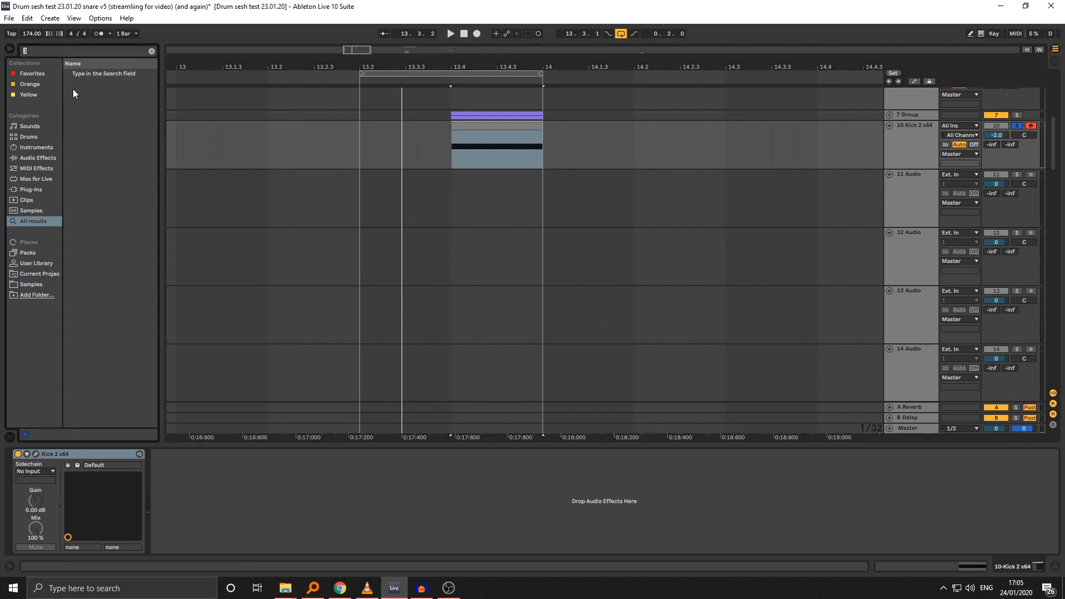
pyautogui.write('ut')
pyautogui.moveTo(87, 73); pyautogui.dragTo(192, 466)
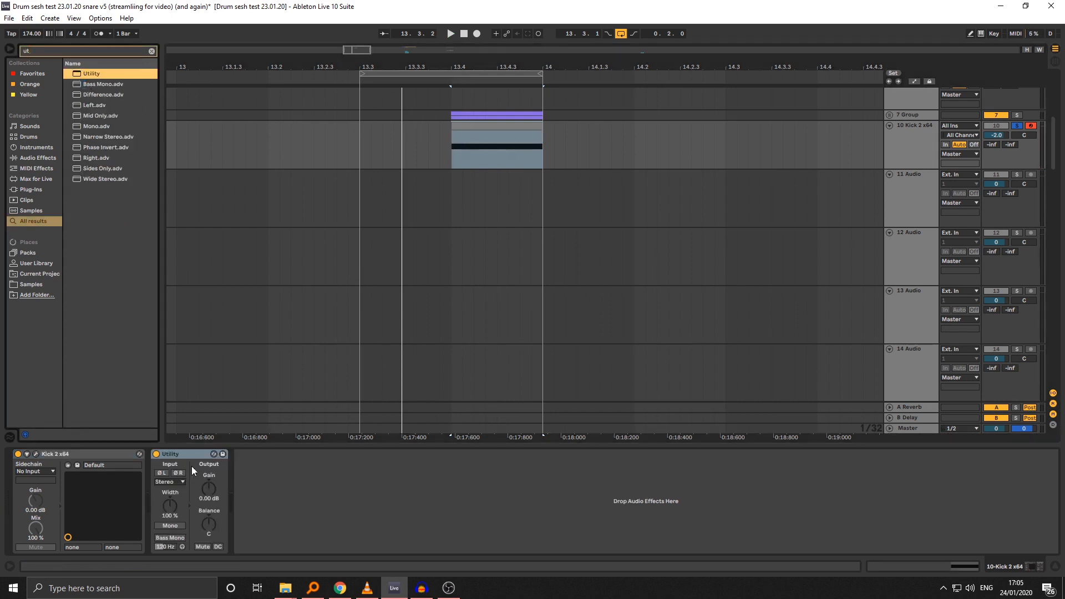
pyautogui.moveTo(456, 68); pyautogui.dragTo(456, 150)
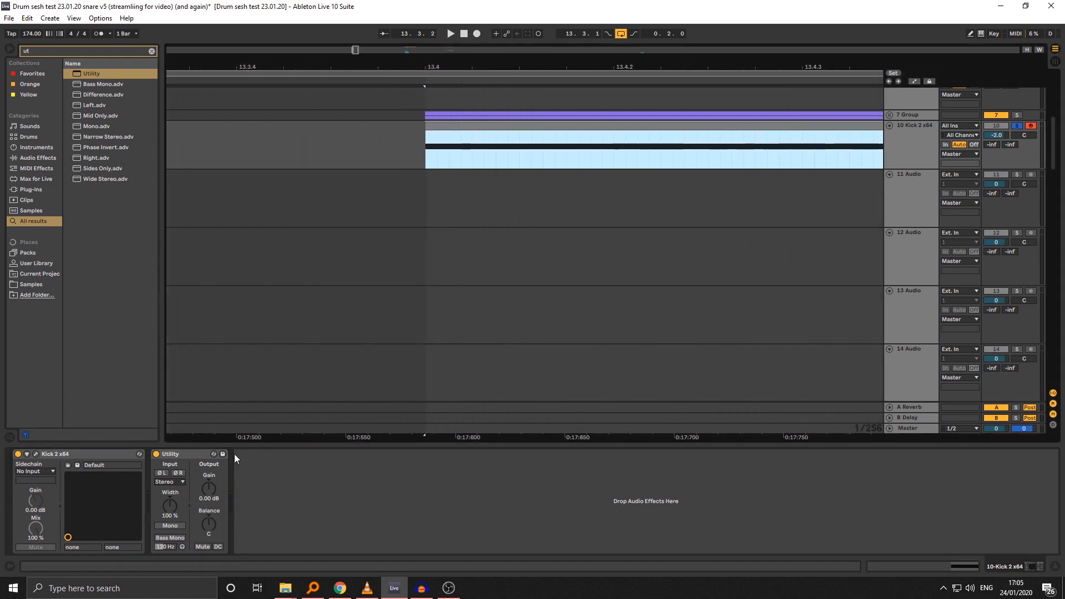
# Step: Increase the height of the new Kick 2 track for close work at the 13.4.1 clip start
pyautogui.click(389, 146)
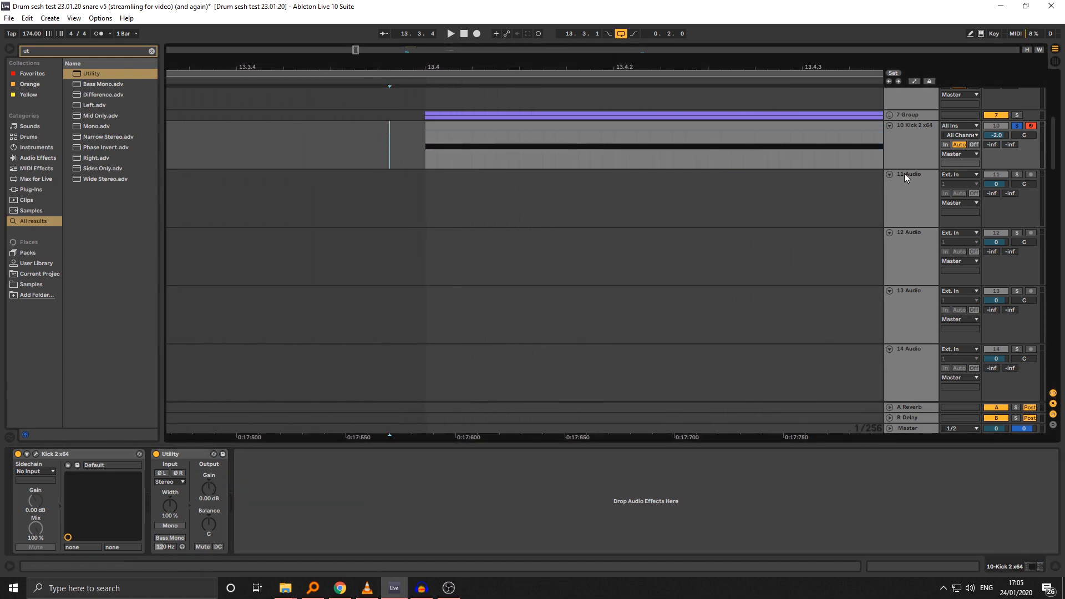
pyautogui.moveTo(906, 170); pyautogui.dragTo(906, 271)
pyautogui.moveTo(427, 224); pyautogui.dragTo(449, 241)
pyautogui.moveTo(438, 57); pyautogui.dragTo(440, 78)
# Step: Unfold group 7, show automation and check how long the first Kick 2 layer's Utility gain stays open from 13.4.1, then fold the group
pyautogui.click(395, 116)
pyautogui.click(890, 115)
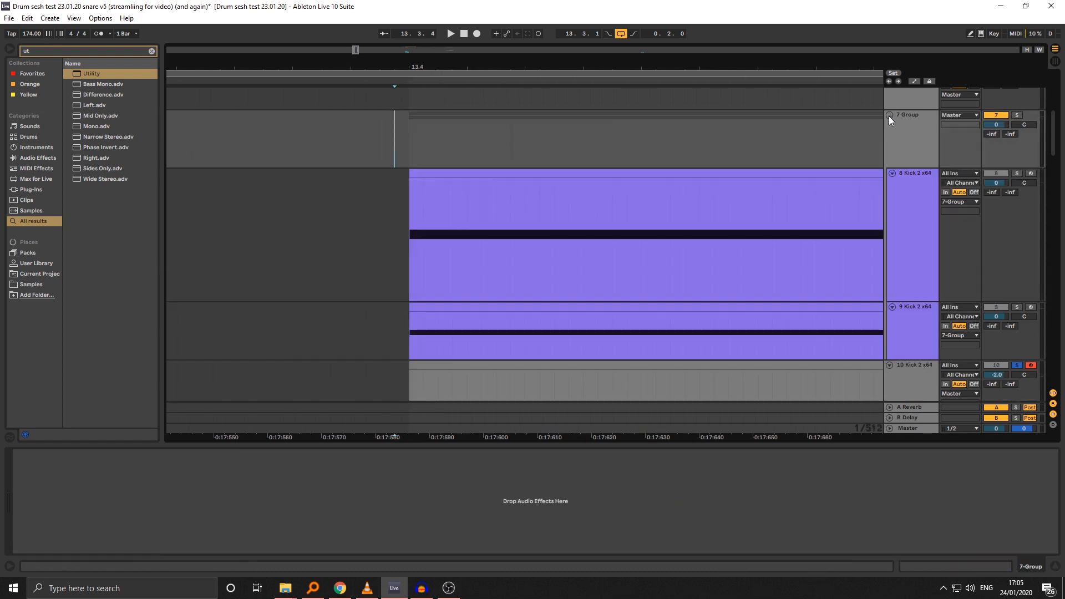
pyautogui.click(378, 222)
pyautogui.press('a')
pyautogui.moveTo(413, 345); pyautogui.dragTo(457, 348)
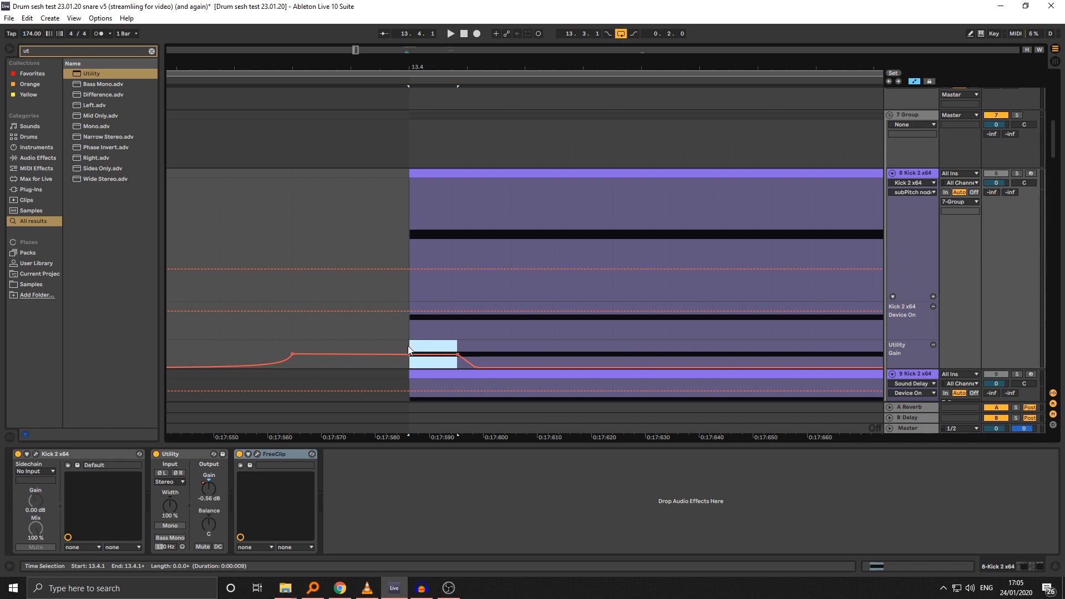
pyautogui.click(889, 115)
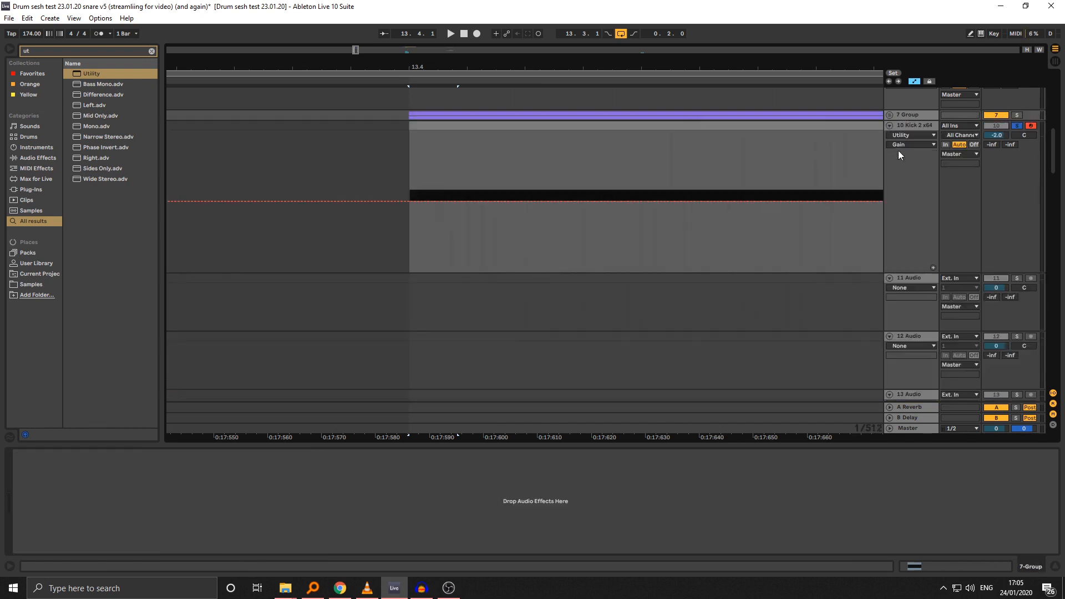
# Step: Automate the new Kick 2 track's Utility gain to drop from 0 dB to -inf dB about 7 ms after the clip start
pyautogui.click(898, 152)
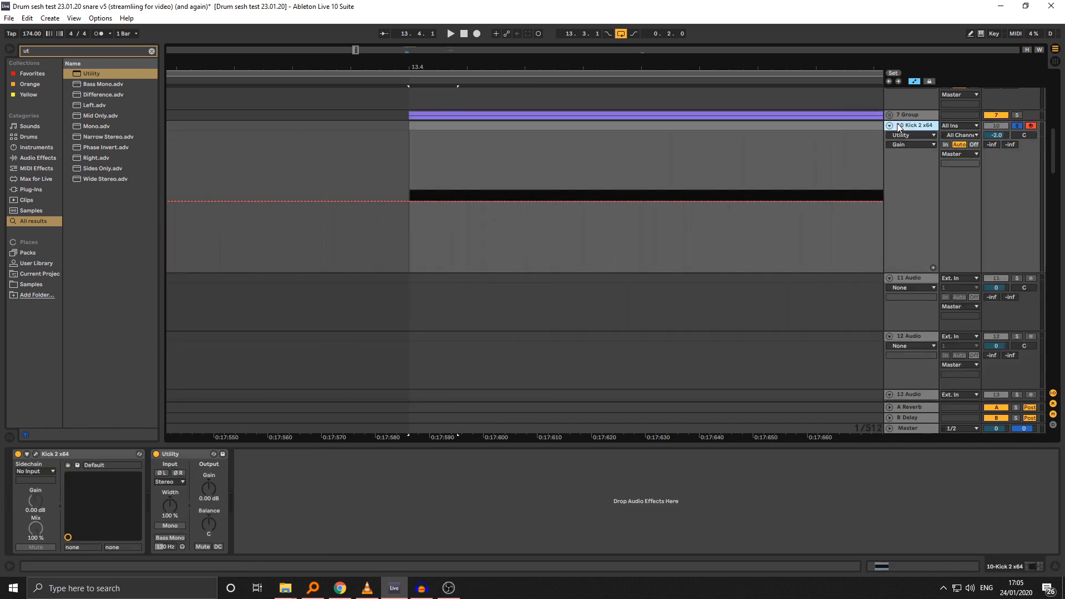
pyautogui.click(365, 201)
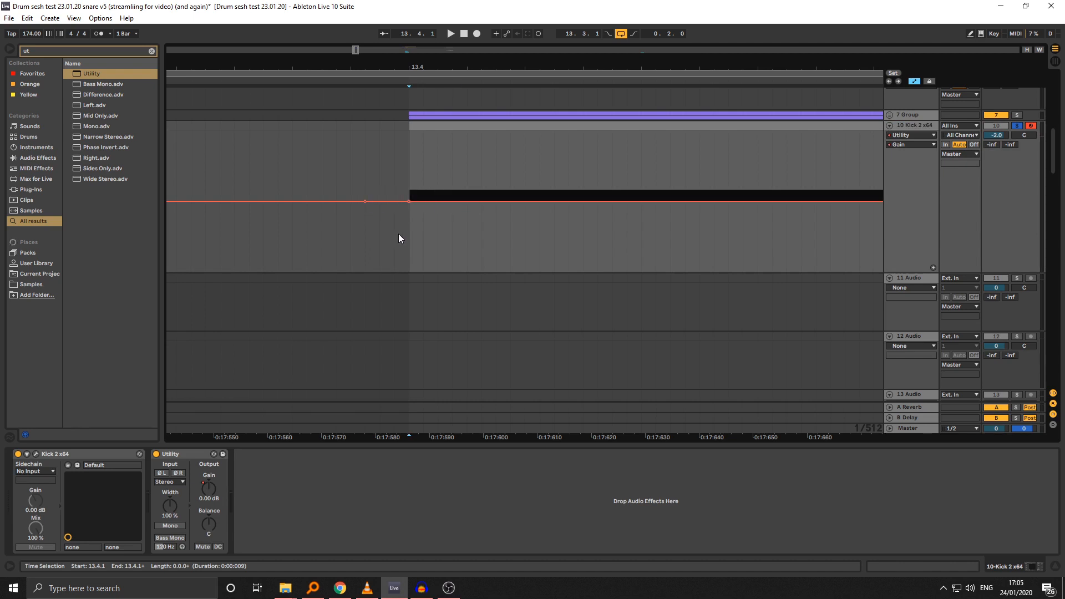
pyautogui.moveTo(397, 234); pyautogui.dragTo(449, 240)
pyautogui.click(445, 241)
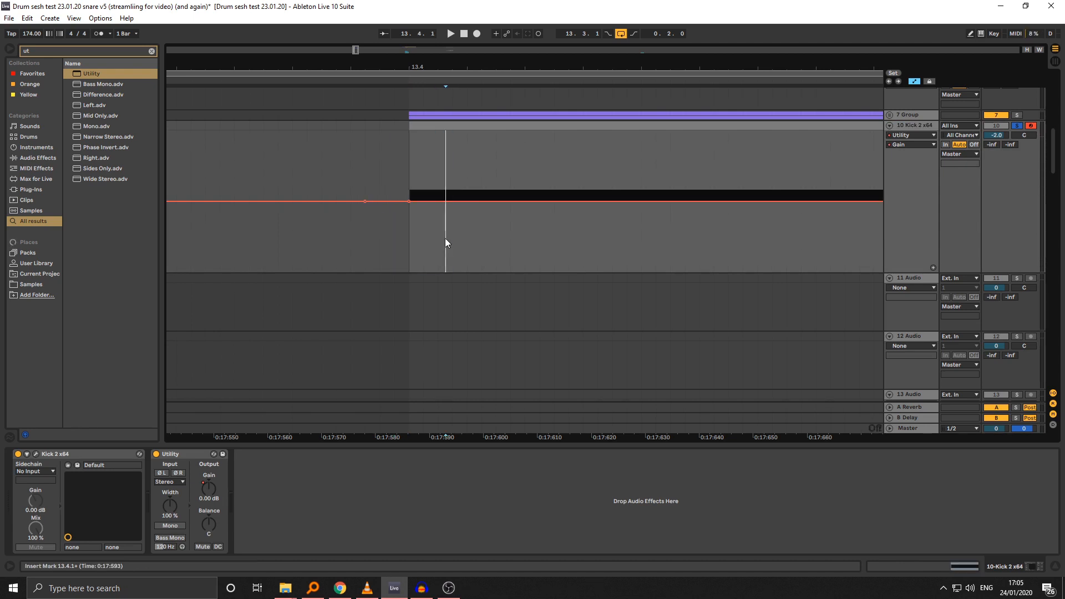
pyautogui.moveTo(443, 203); pyautogui.dragTo(456, 273)
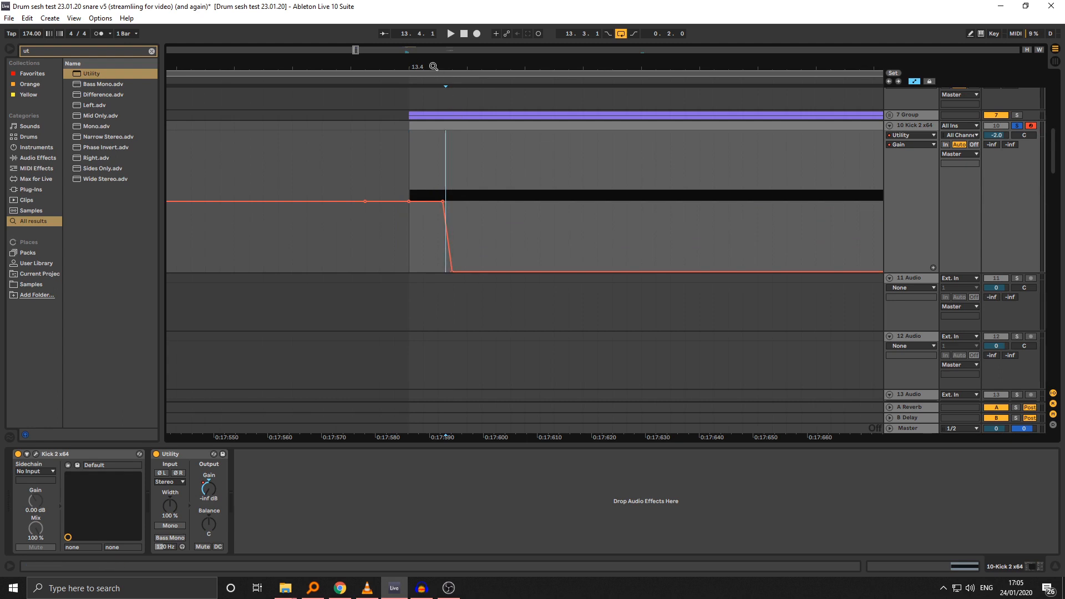
# Step: Try to raise the Utility gain automation back up just before the end of the clip
pyautogui.moveTo(433, 65); pyautogui.dragTo(434, 20)
pyautogui.click(580, 272)
pyautogui.moveTo(590, 272); pyautogui.dragTo(590, 200)
pyautogui.hotkey('ctrl', 'z')
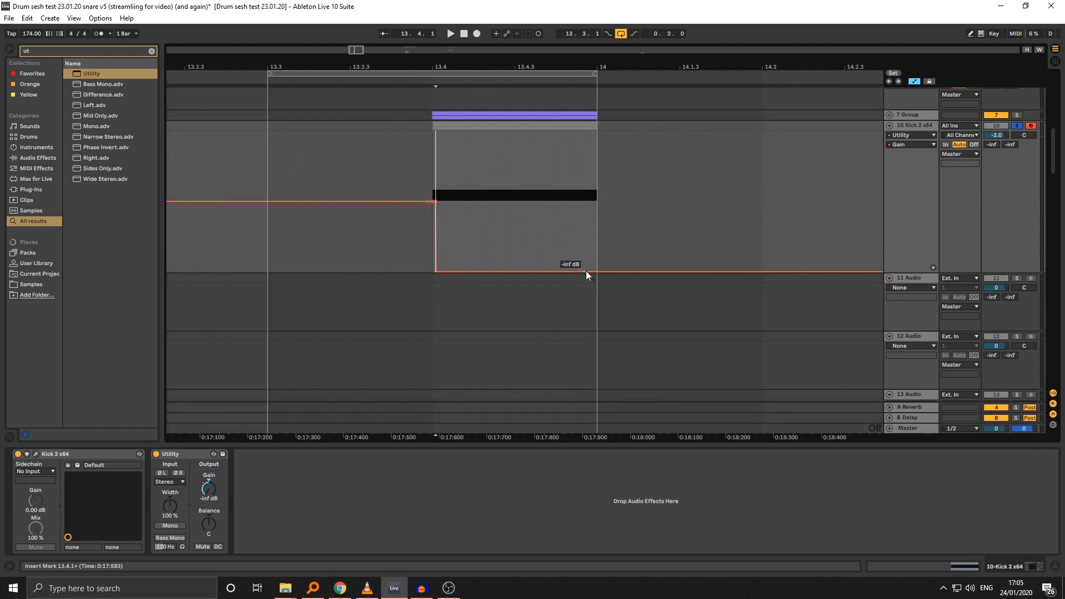
pyautogui.moveTo(590, 272); pyautogui.dragTo(591, 192)
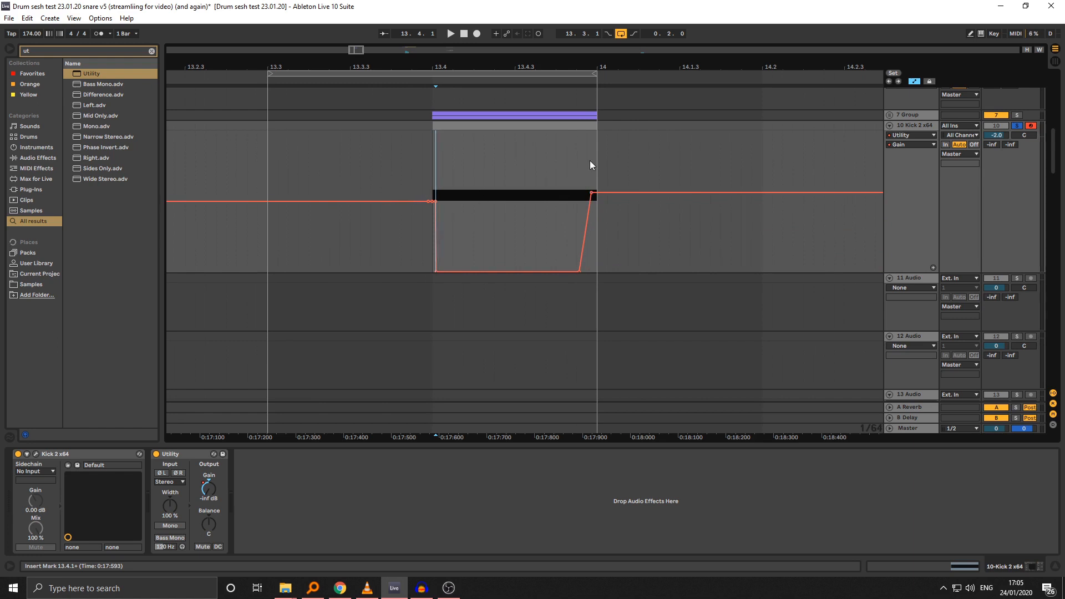
# Step: Hide the automation and play the loop to audition the gain-shaped Kick 2 clip
pyautogui.press('a')
pyautogui.press('space')
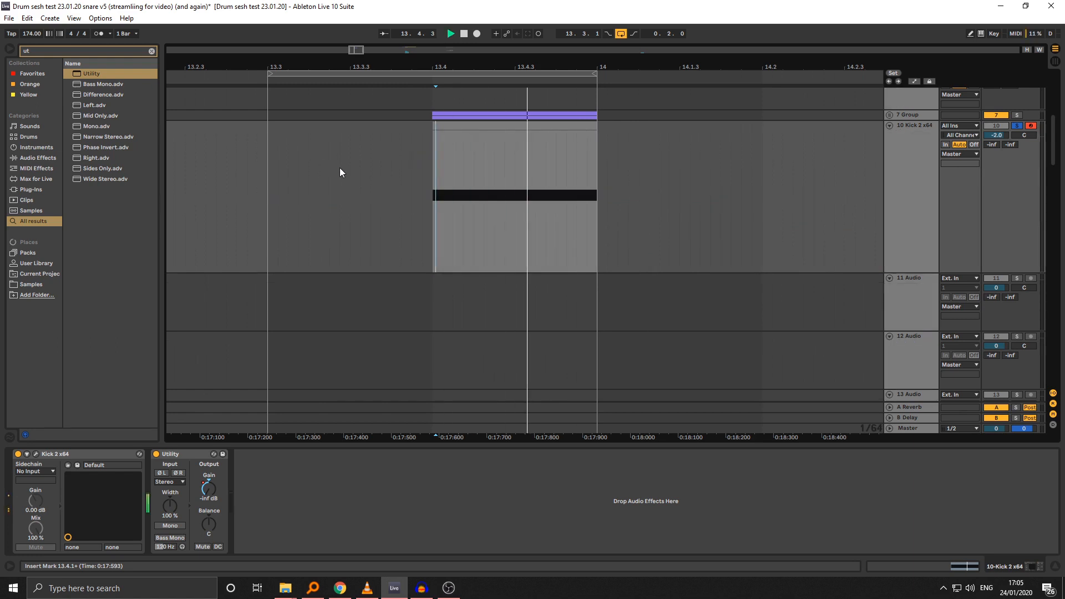
pyautogui.click(436, 127)
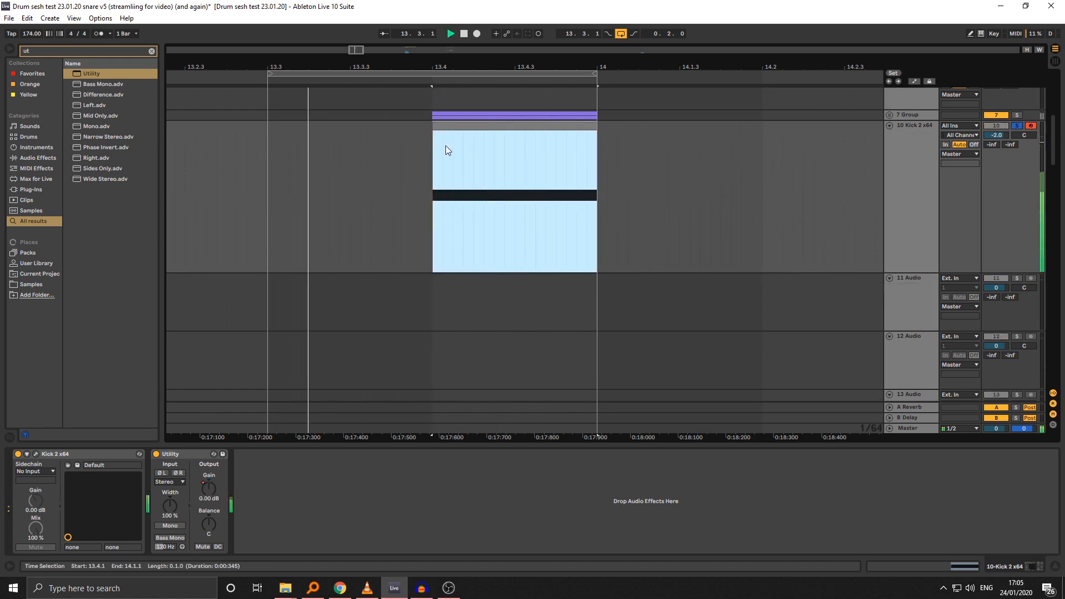
# Step: Open the Kick 2 editor on its amp envelope and mute Click 1, Click 2 and Click 3
pyautogui.click(36, 454)
pyautogui.click(328, 390)
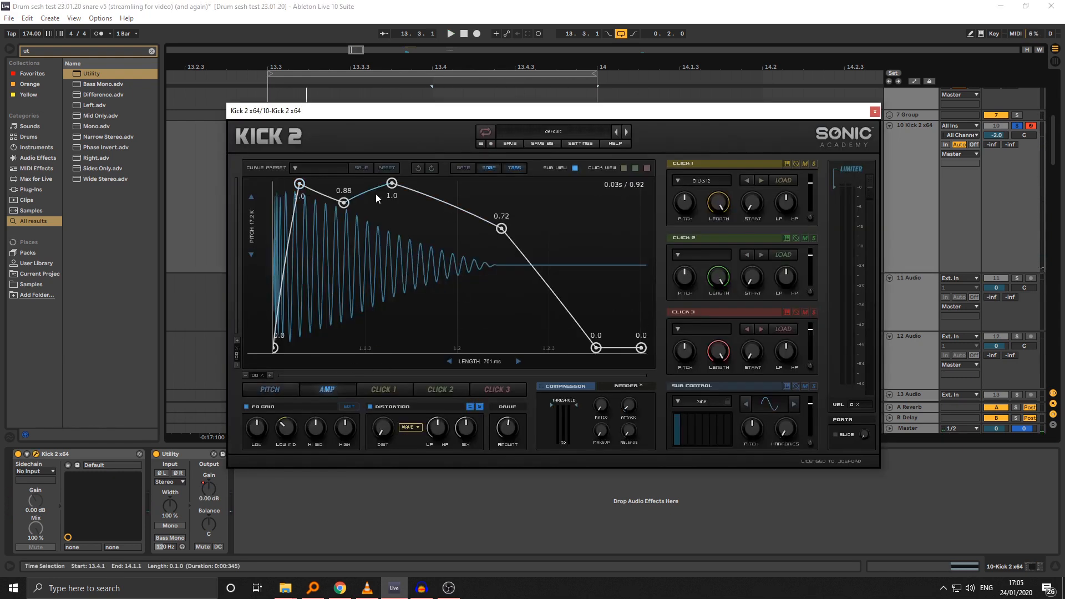
pyautogui.click(805, 165)
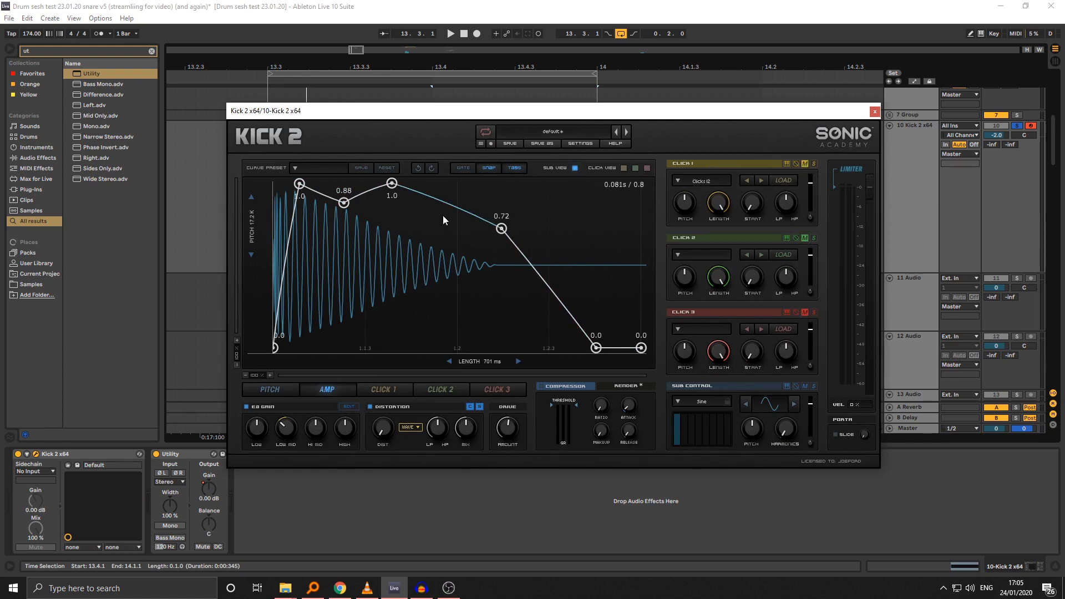
# Step: Raise the amp envelope's 0.88 node to 1.0, move the first peak node to time zero, and audition the result
pyautogui.moveTo(344, 203); pyautogui.dragTo(356, 183)
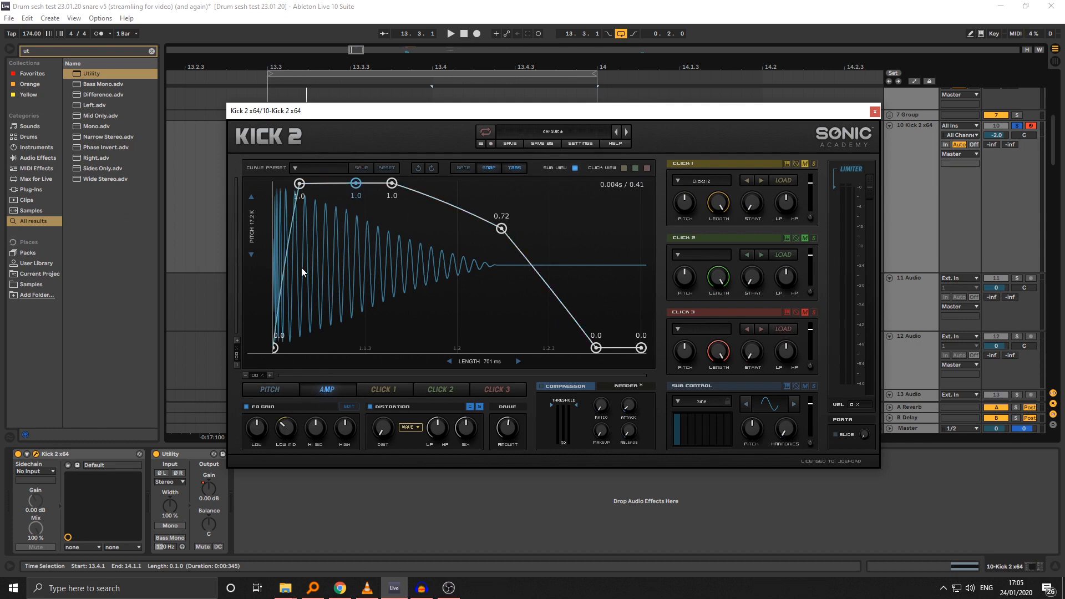
pyautogui.moveTo(300, 183); pyautogui.dragTo(259, 189)
pyautogui.press('space')
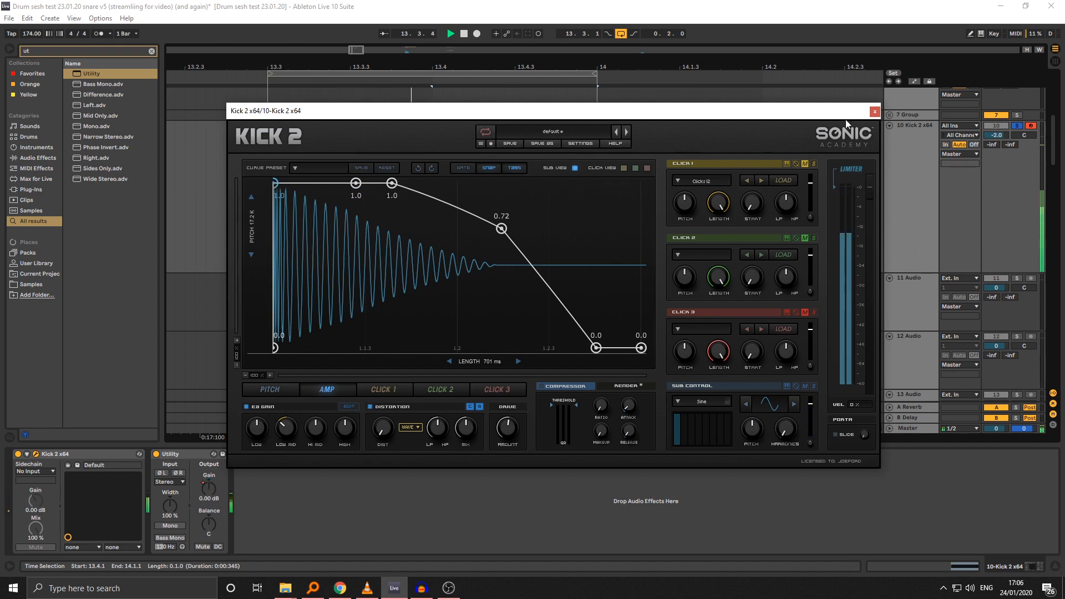
pyautogui.click(875, 111)
pyautogui.press('space')
# Step: Show every automated envelope, ramp the Utility gain from -inf dB to 0 dB just before the clip, and delete the raised point near its end
pyautogui.rightClick(907, 186)
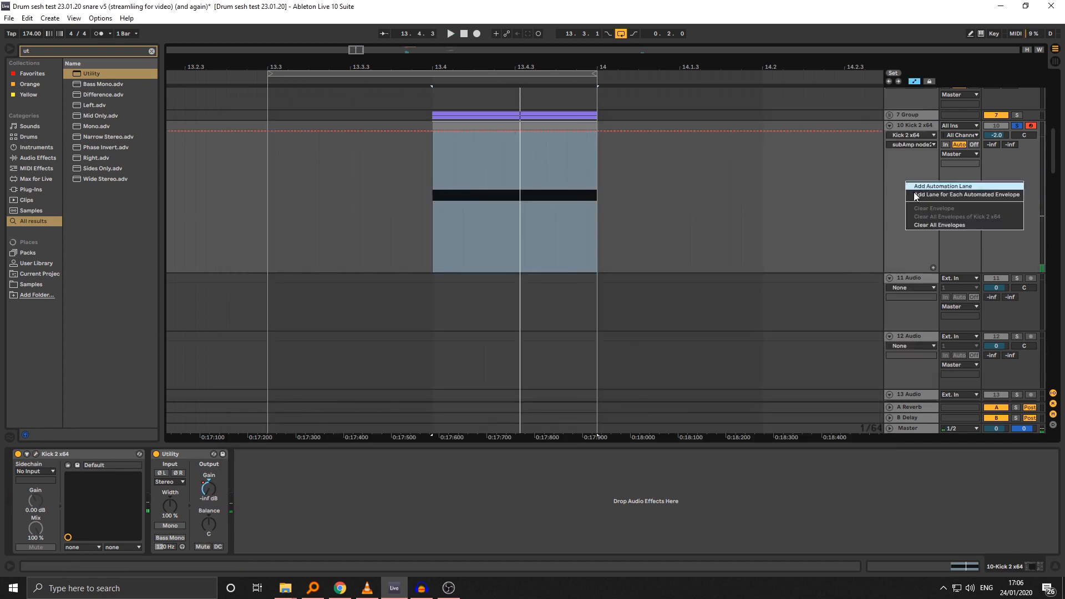
pyautogui.click(914, 192)
pyautogui.scroll(-4, 494, 288)
pyautogui.click(391, 319)
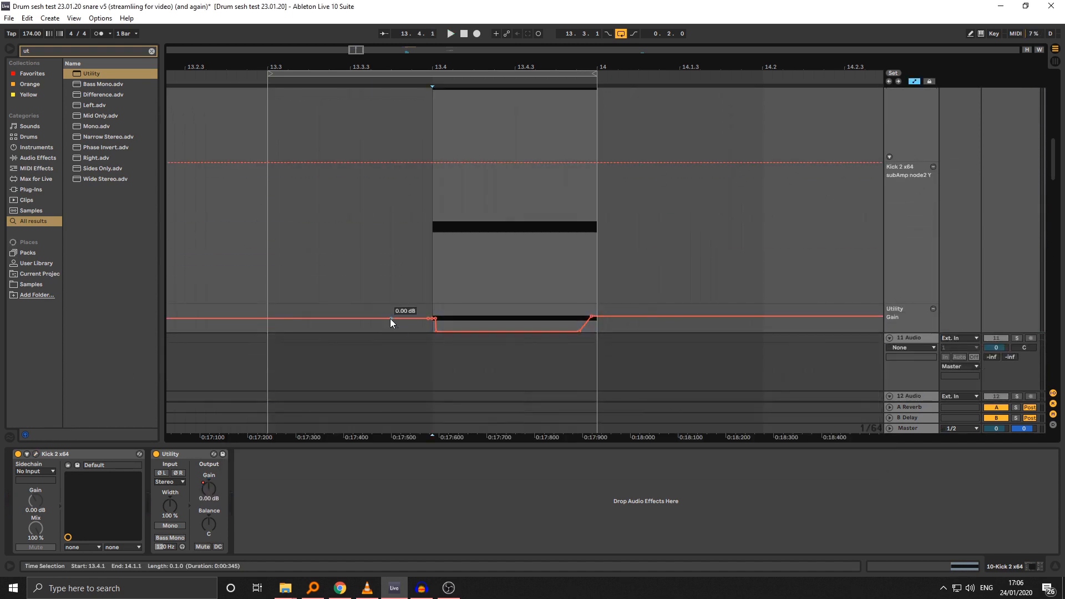
pyautogui.press('space')
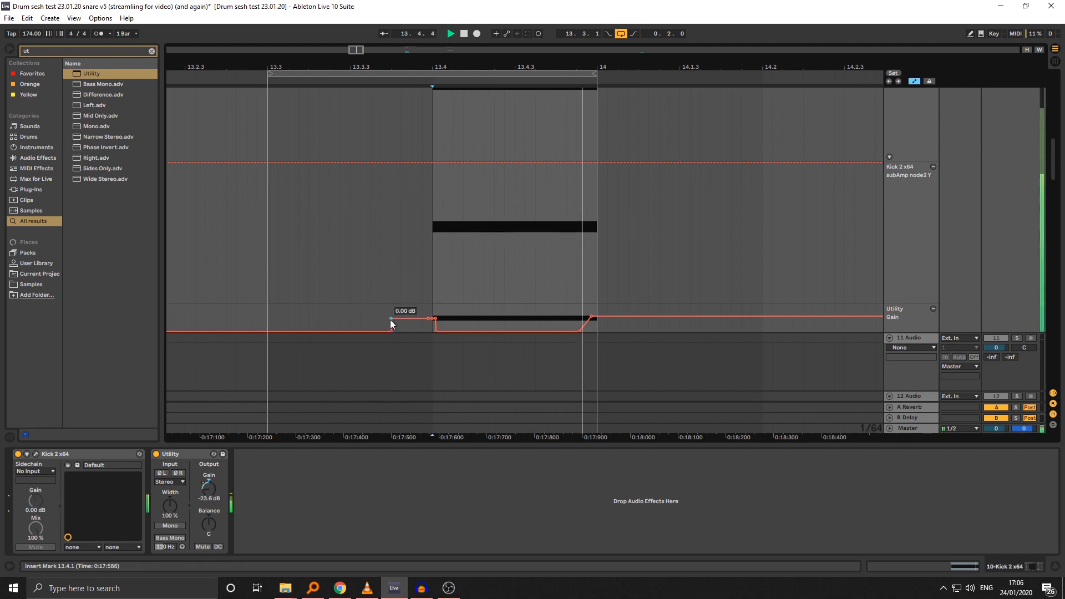
pyautogui.click(391, 318)
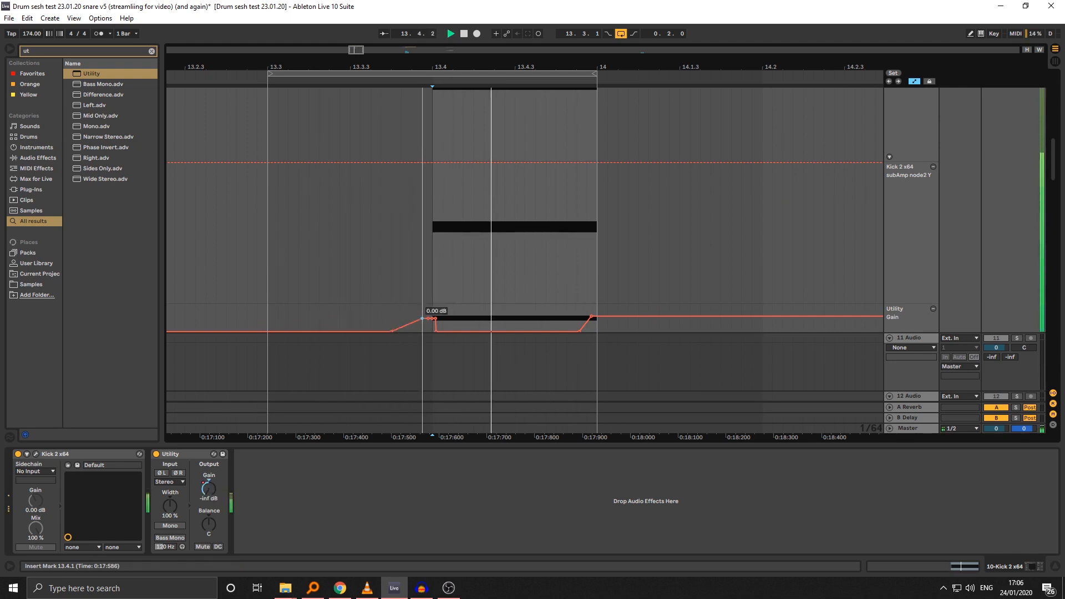
pyautogui.click(591, 317)
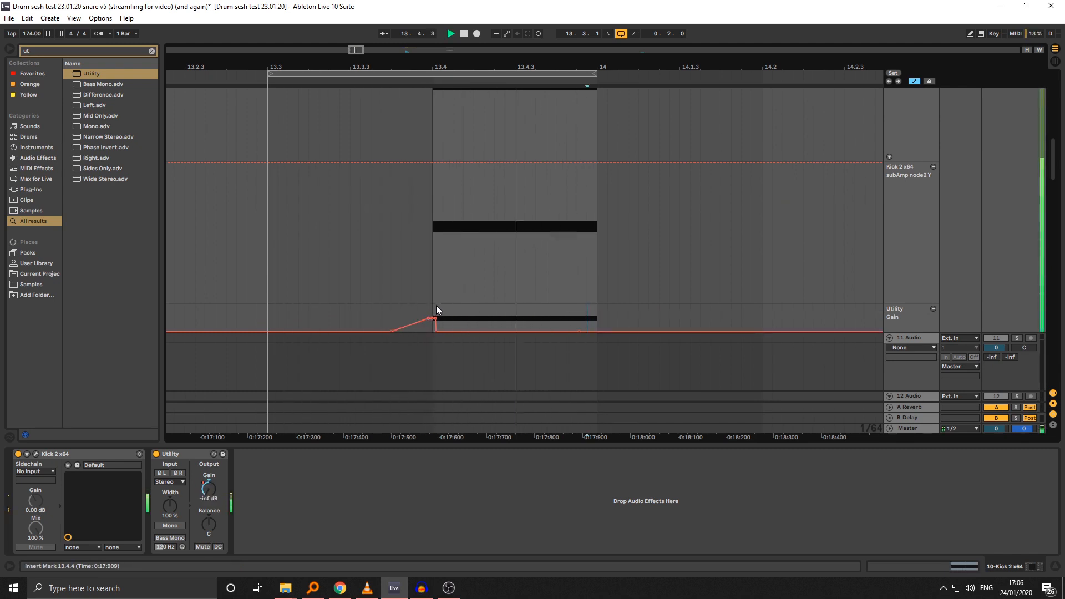
pyautogui.press('a')
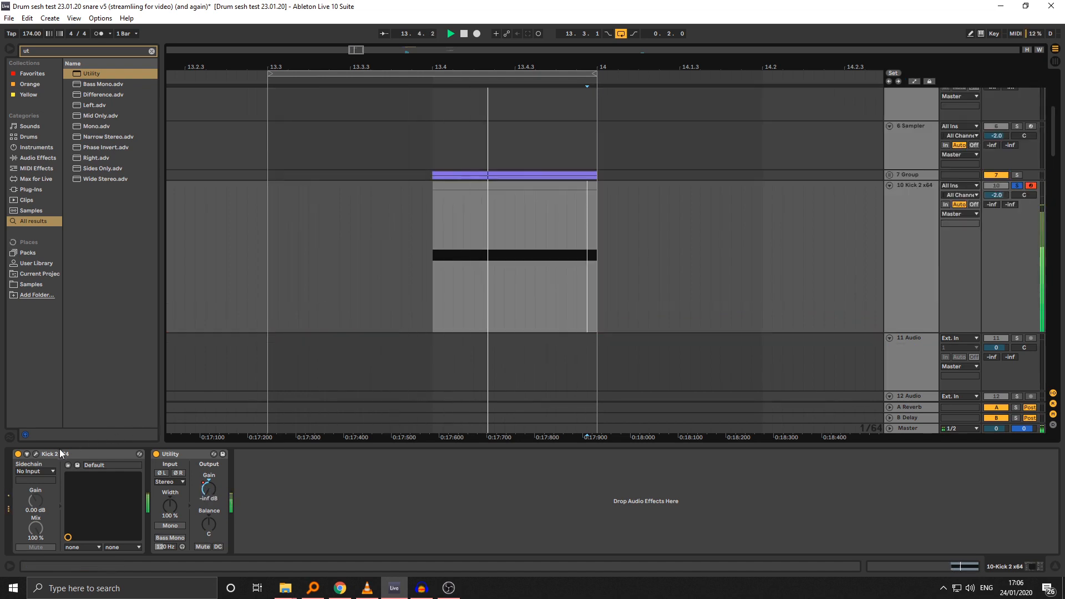
pyautogui.press('space')
# Step: In Kick 2's pitch envelope, set the start node to C#8 / 4.435 kHz and the second node to B2 / 123 Hz
pyautogui.click(36, 454)
pyautogui.press('space')
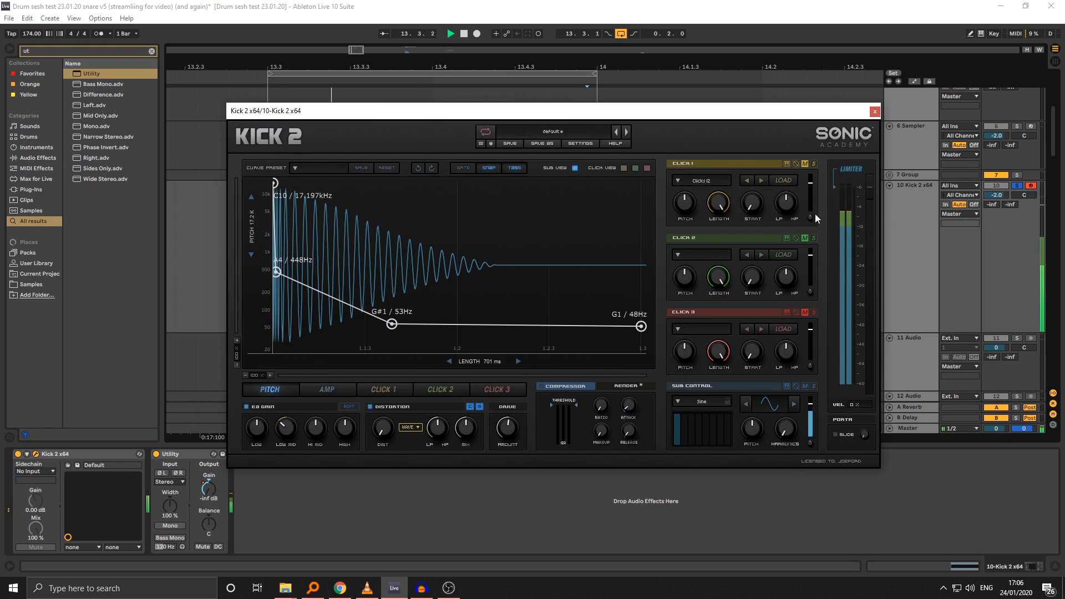
pyautogui.moveTo(277, 272); pyautogui.dragTo(321, 262)
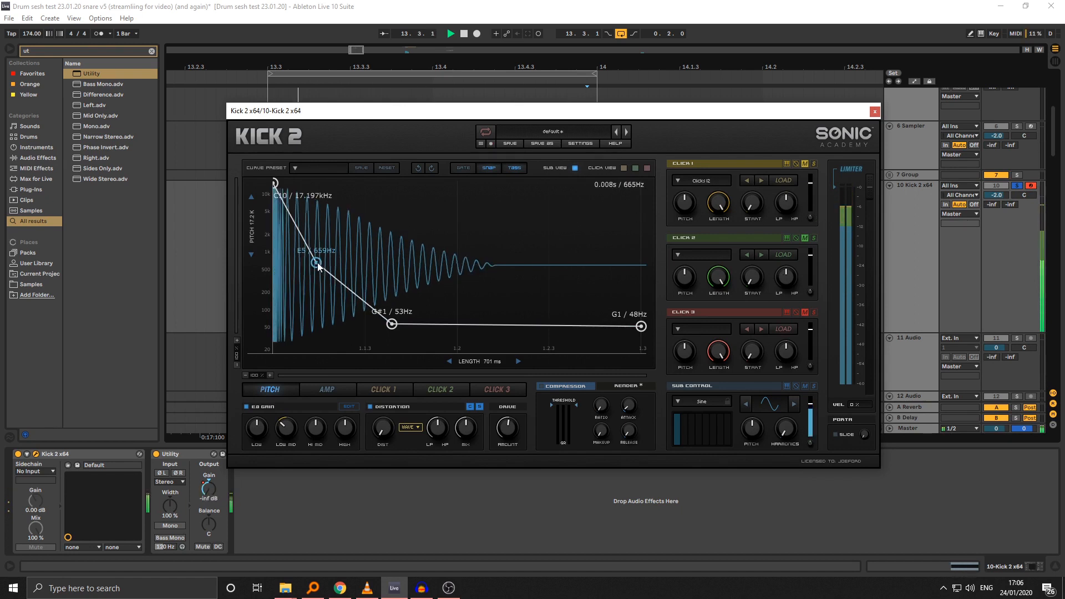
pyautogui.press('space')
pyautogui.moveTo(277, 185); pyautogui.dragTo(269, 217)
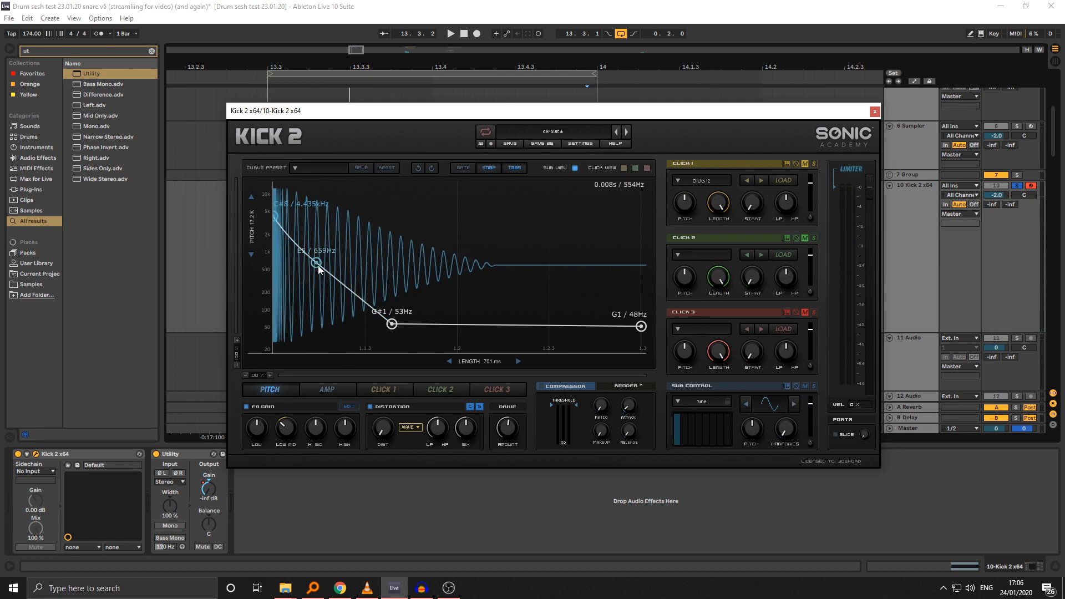
pyautogui.moveTo(318, 265); pyautogui.dragTo(318, 298)
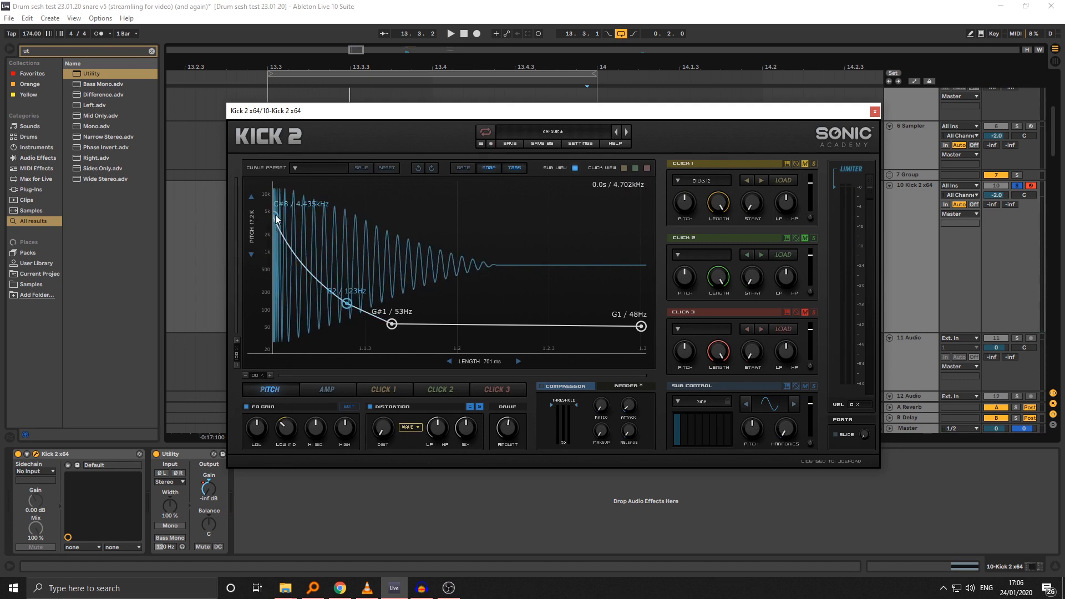
# Step: Bend the curve between the first two pitch nodes into a steeper initial drop, audition it and close Kick 2
pyautogui.moveTo(280, 229); pyautogui.dragTo(284, 274)
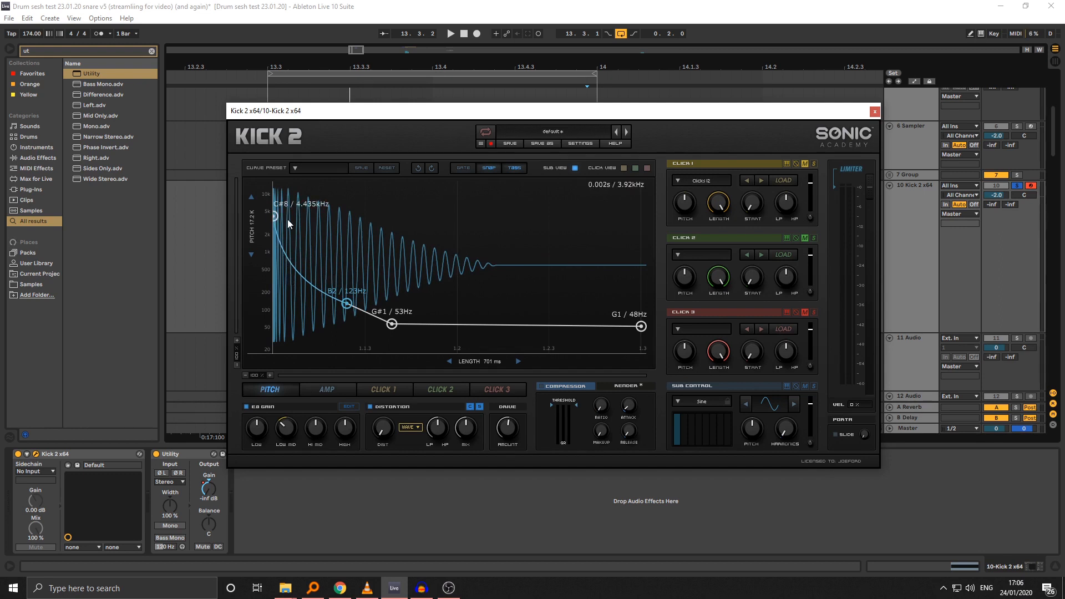
pyautogui.press('space')
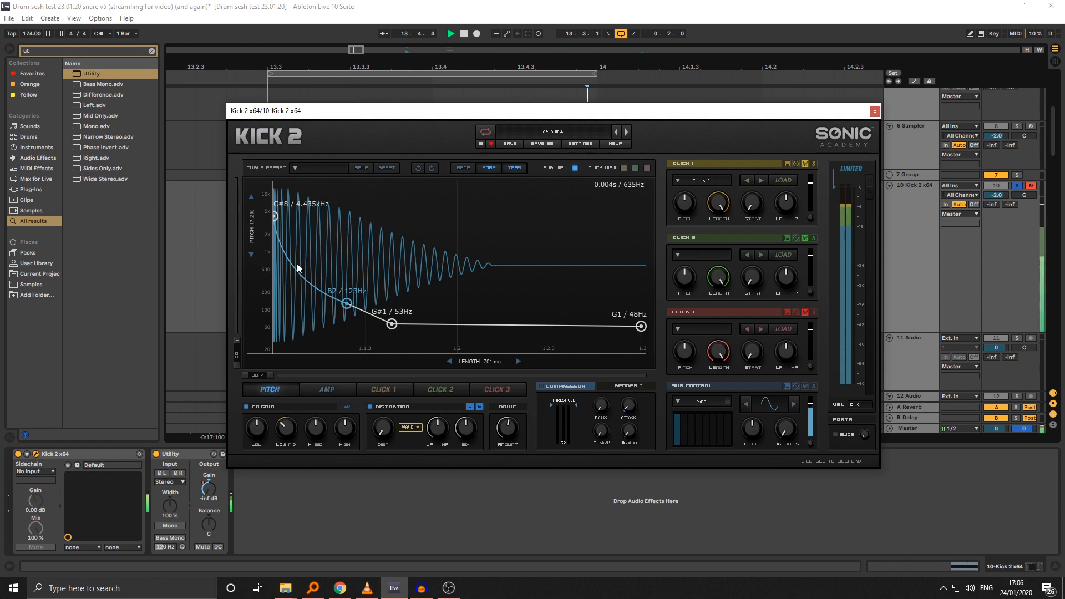
pyautogui.press('space')
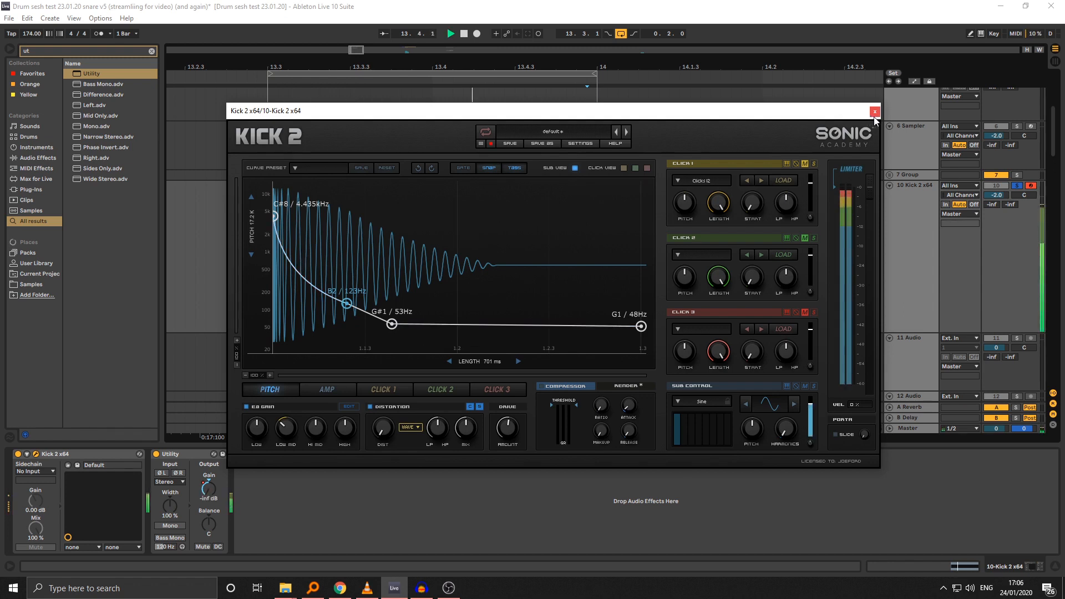
pyautogui.click(875, 112)
pyautogui.press('space')
# Step: Open the SPAN analyser on the Master track and examine the new layer's frequency spectrum during playback
pyautogui.click(902, 203)
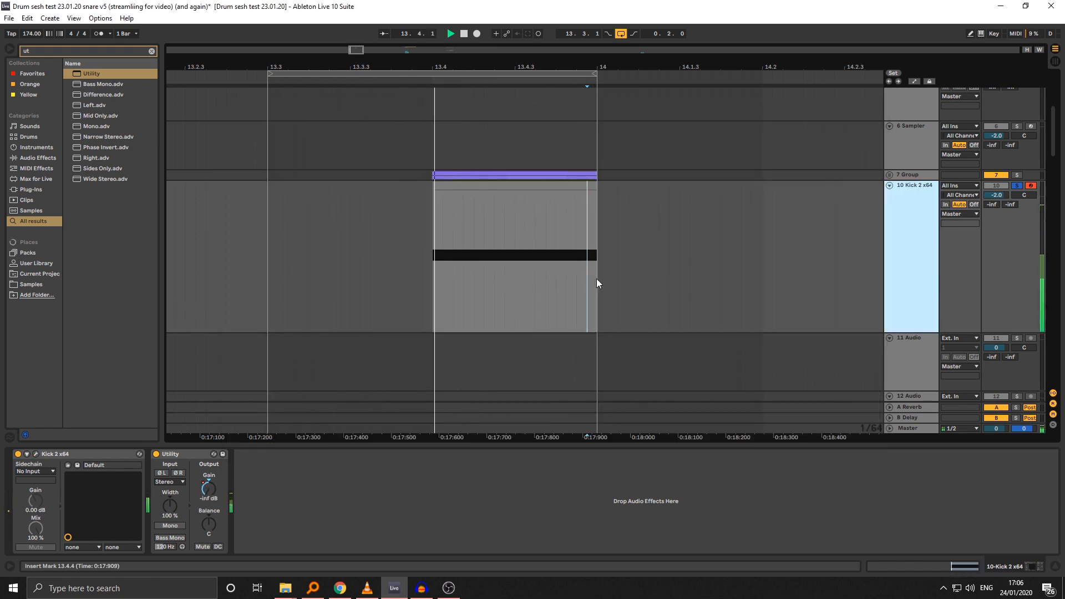
pyautogui.click(910, 428)
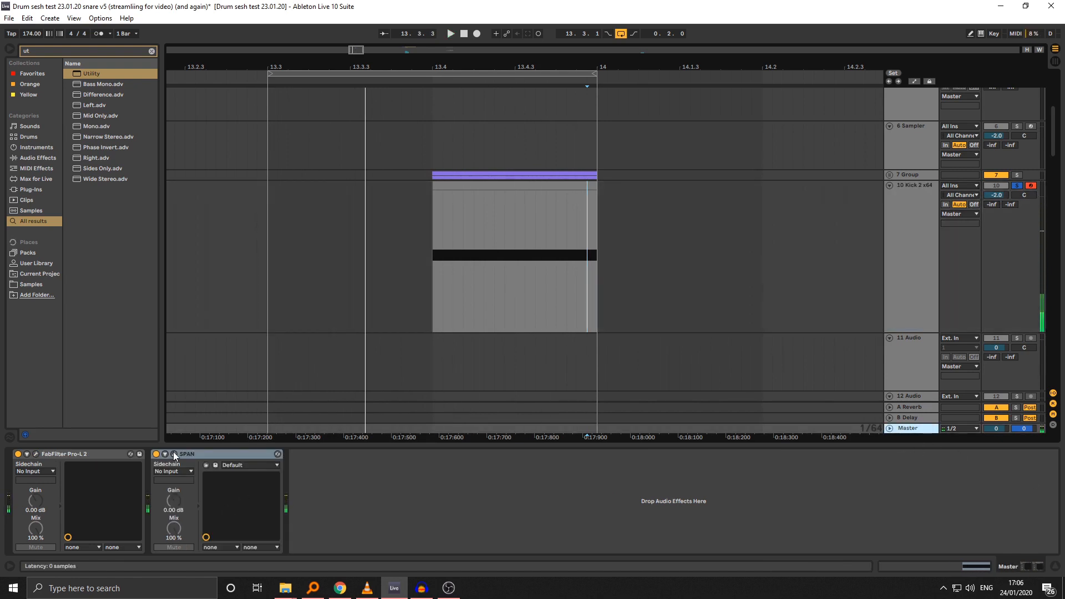
pyautogui.click(173, 453)
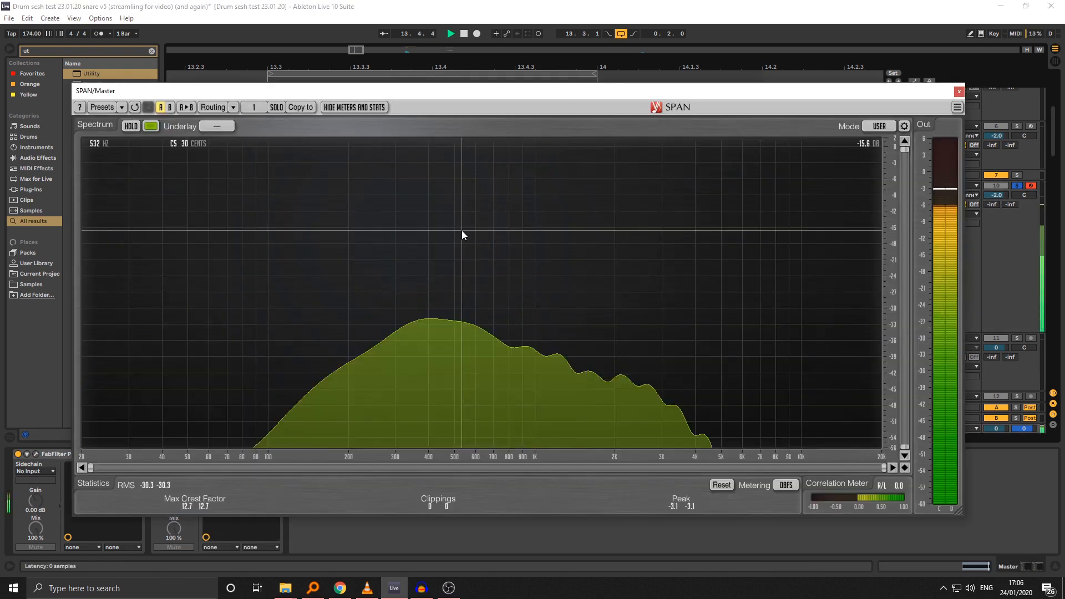
pyautogui.press('space')
# Step: Move the SPAN window clear of the arrangement and place the insert marker at 13.3.1 on the new Kick 2 track
pyautogui.moveTo(410, 280); pyautogui.dragTo(436, 290)
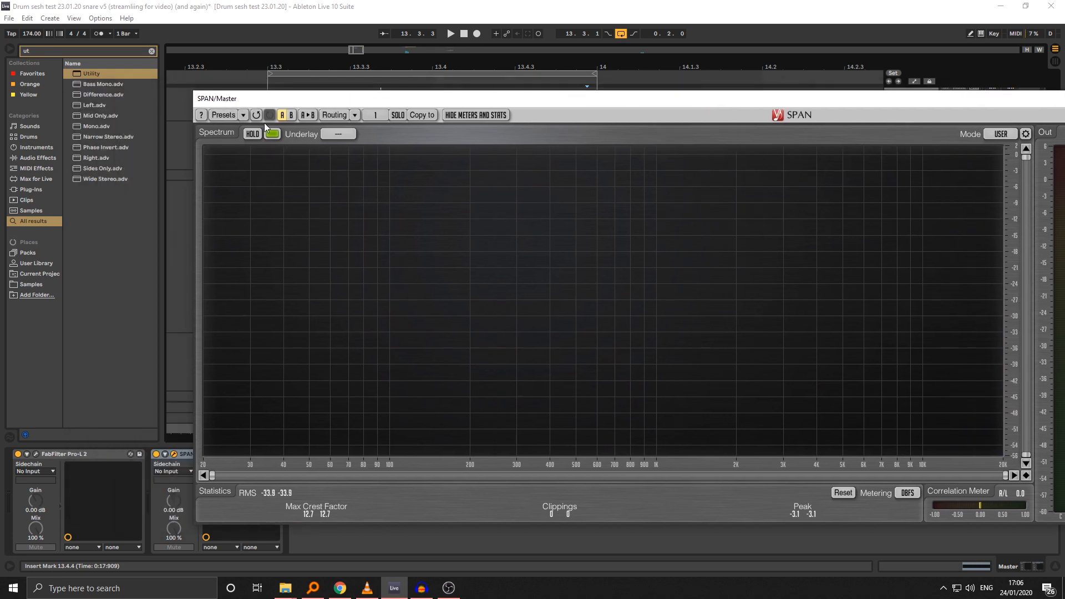
pyautogui.moveTo(547, 260); pyautogui.dragTo(563, 251)
pyautogui.moveTo(212, 99); pyautogui.dragTo(983, 539)
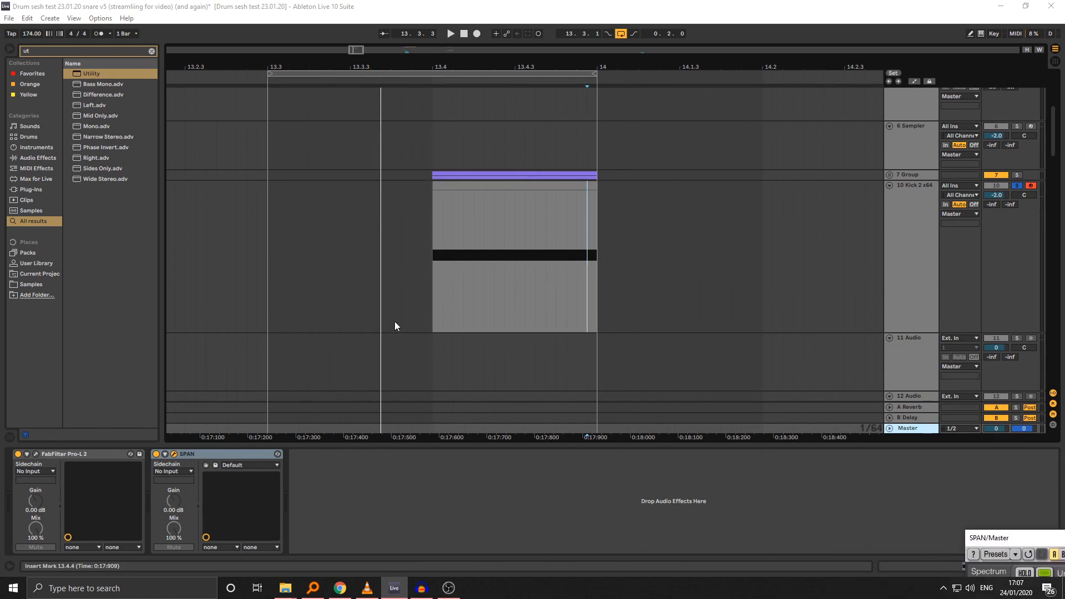
pyautogui.click(433, 307)
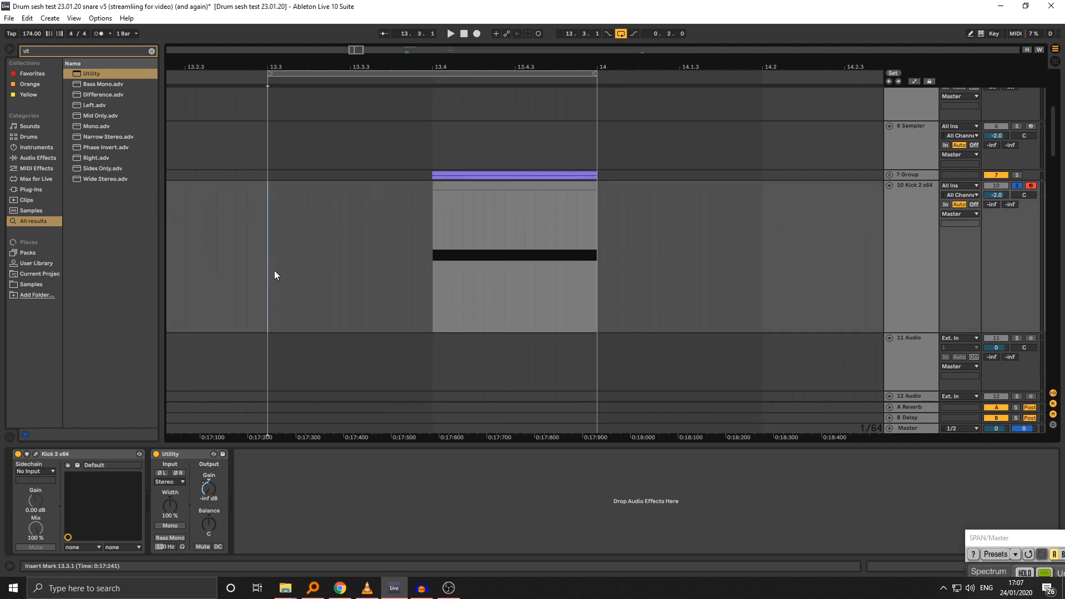
# Step: Export the time range from 13.3.1 to 14.1.1 as a WAV named "That snare tranny v2" in the Sounds 2019 folder
pyautogui.keyDown('shift'); pyautogui.click(597, 255); pyautogui.keyUp('shift')
pyautogui.hotkey('ctrl', 'shift', 'r')
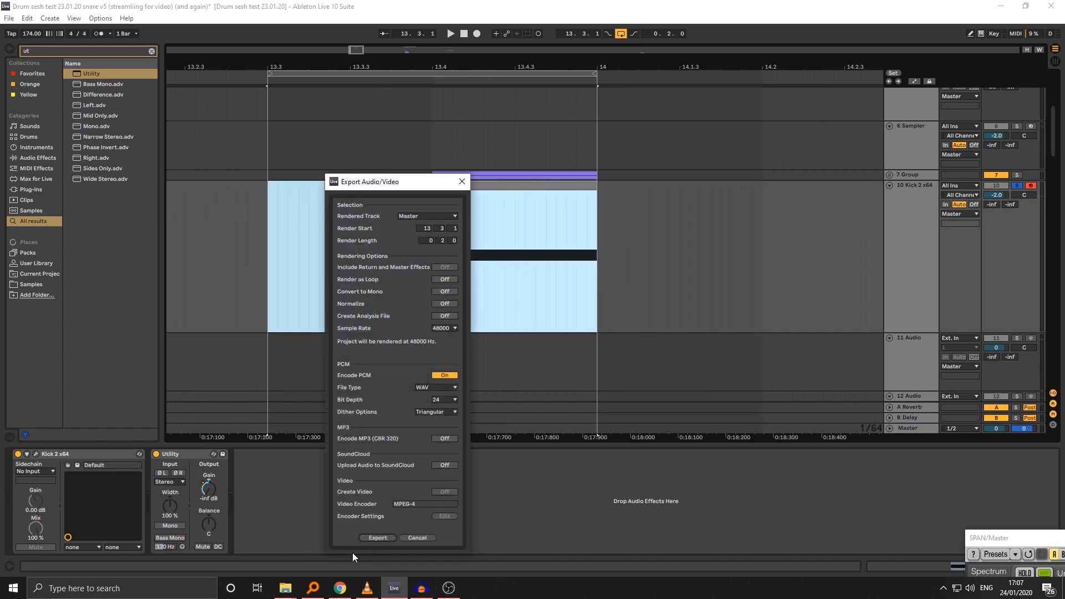
pyautogui.click(378, 538)
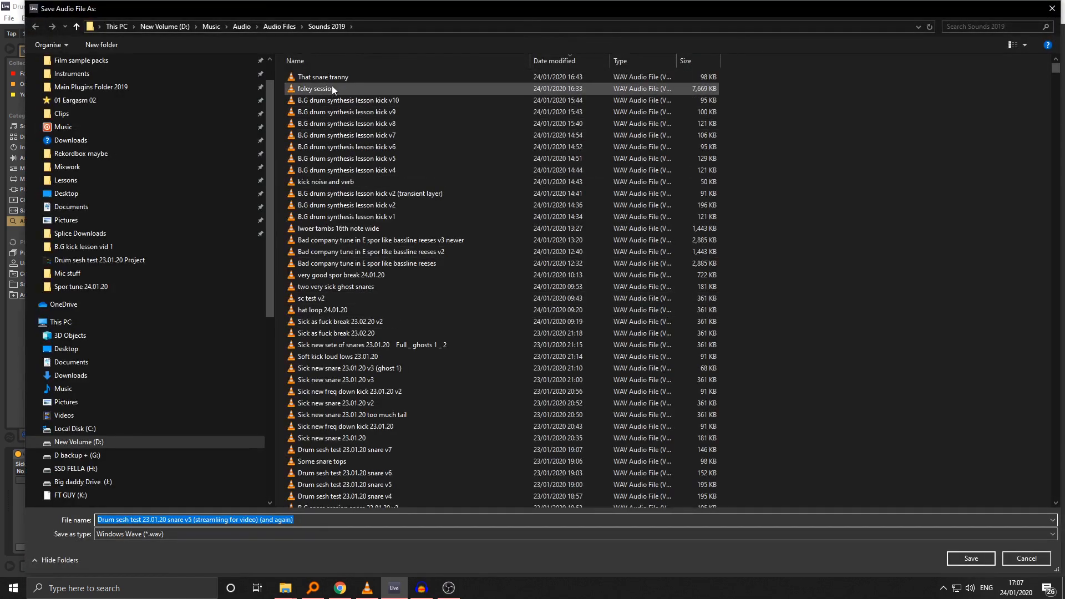
pyautogui.click(323, 77)
pyautogui.click(225, 519)
pyautogui.write('v2')
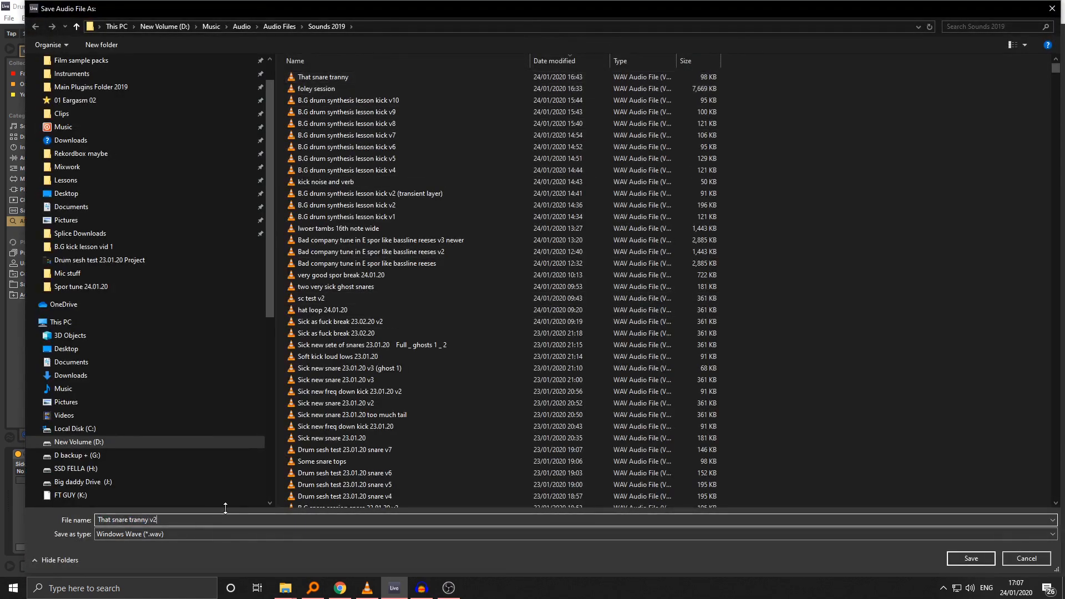
pyautogui.press('Return')
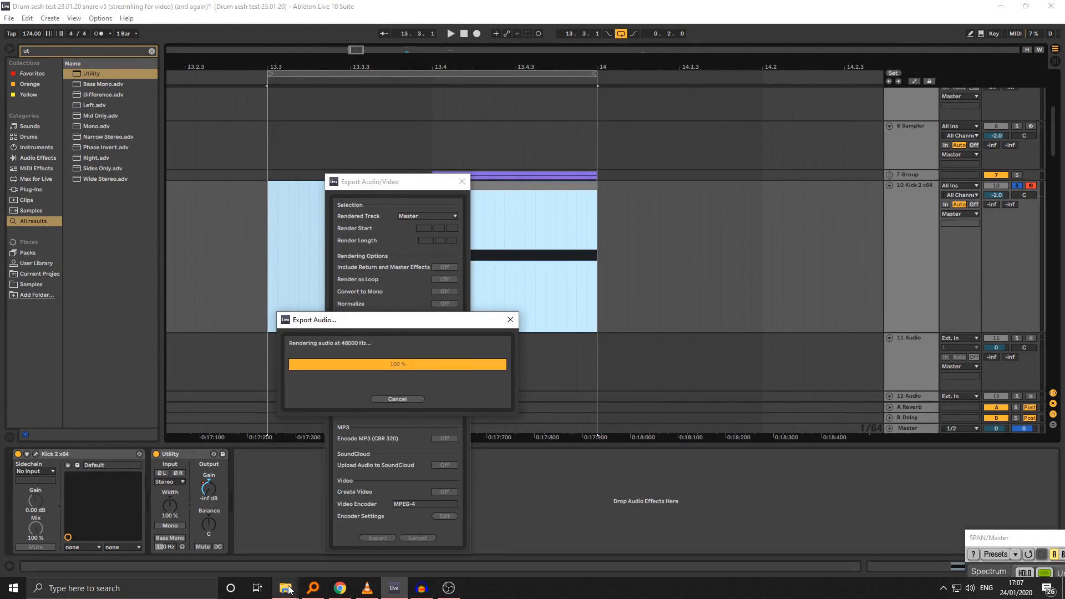
# Step: Bring the exported "That snare tranny v2" file from the Sounds 2019 folder onto audio track 11 at 13.3.1
pyautogui.moveTo(288, 590)
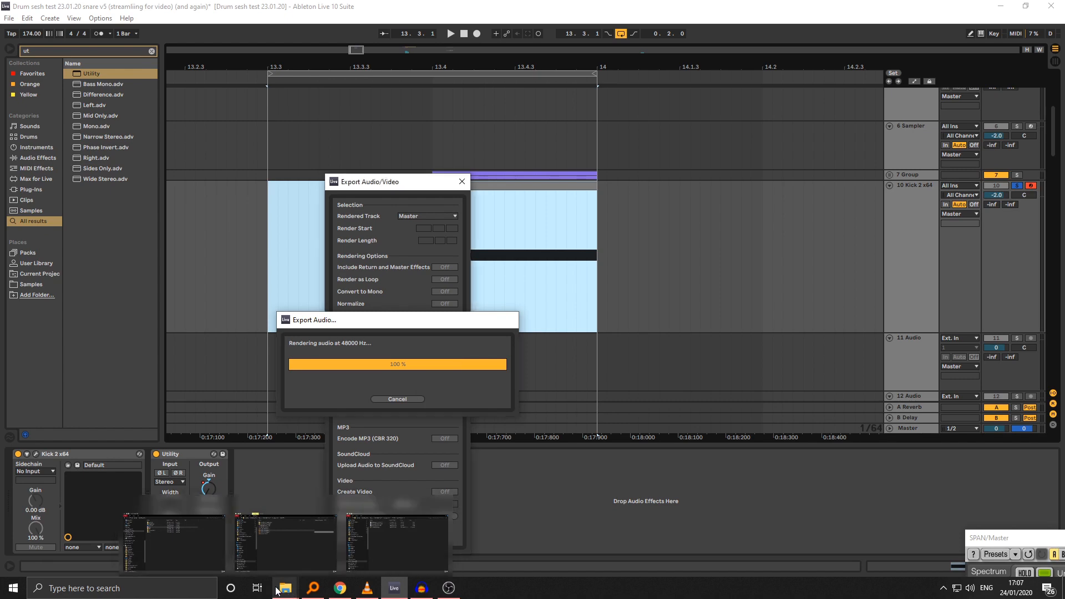
pyautogui.click(129, 546)
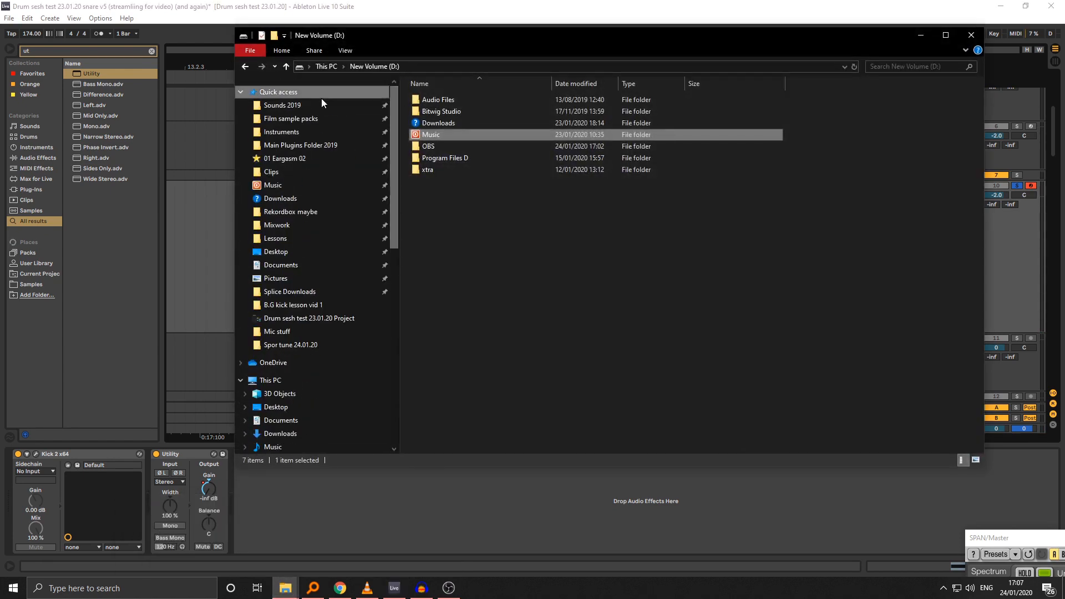
pyautogui.click(283, 105)
pyautogui.moveTo(413, 35); pyautogui.dragTo(876, 102)
pyautogui.moveTo(879, 169); pyautogui.dragTo(352, 367)
# Step: Split the bounced clip at 13.4.1 and delete the silent part before it
pyautogui.moveTo(441, 60); pyautogui.dragTo(393, 381)
pyautogui.hotkey('ctrl', 'e')
pyautogui.click(368, 337)
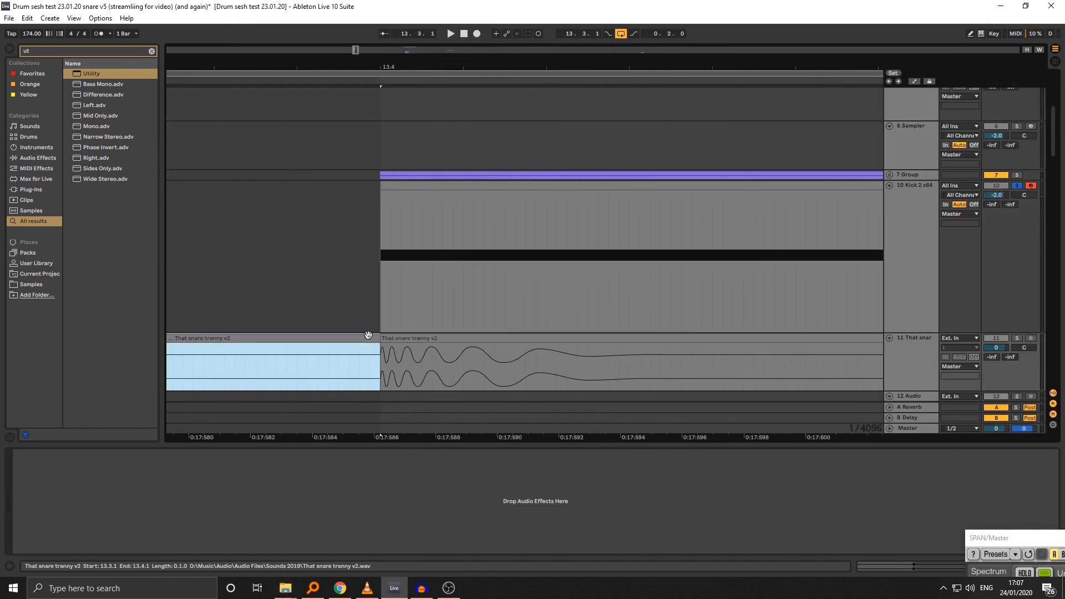
pyautogui.press('Delete')
# Step: Examine the bounced transient's waveform on track 11, from its initial fast cycles through to the tail
pyautogui.click(393, 338)
pyautogui.scroll(-1, 389, 353)
pyautogui.click(387, 340)
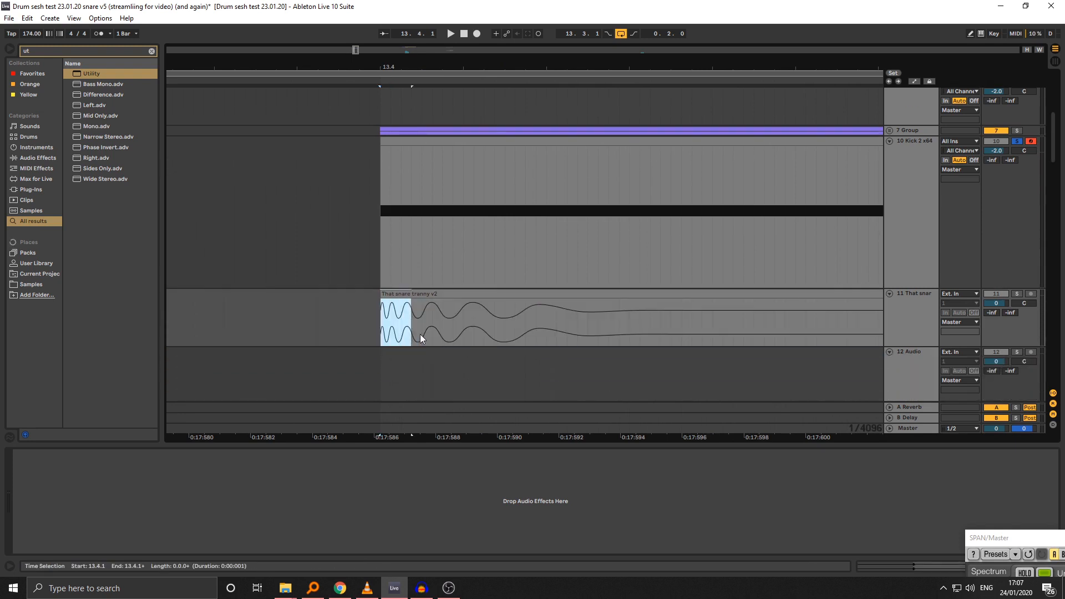
pyautogui.click(571, 332)
pyautogui.moveTo(622, 65); pyautogui.dragTo(445, 58)
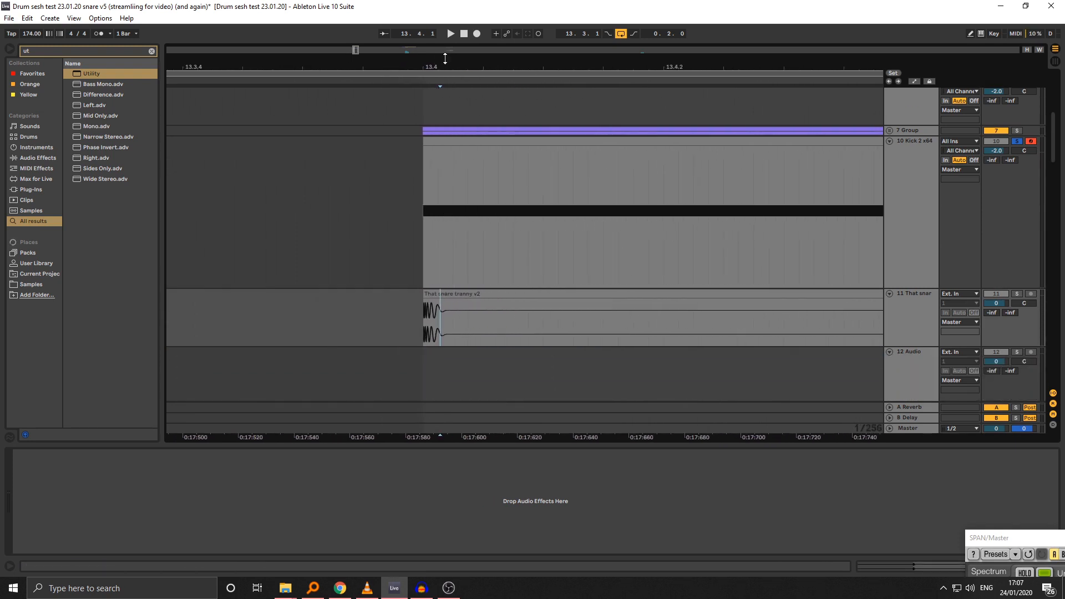
pyautogui.moveTo(518, 59); pyautogui.dragTo(515, 39)
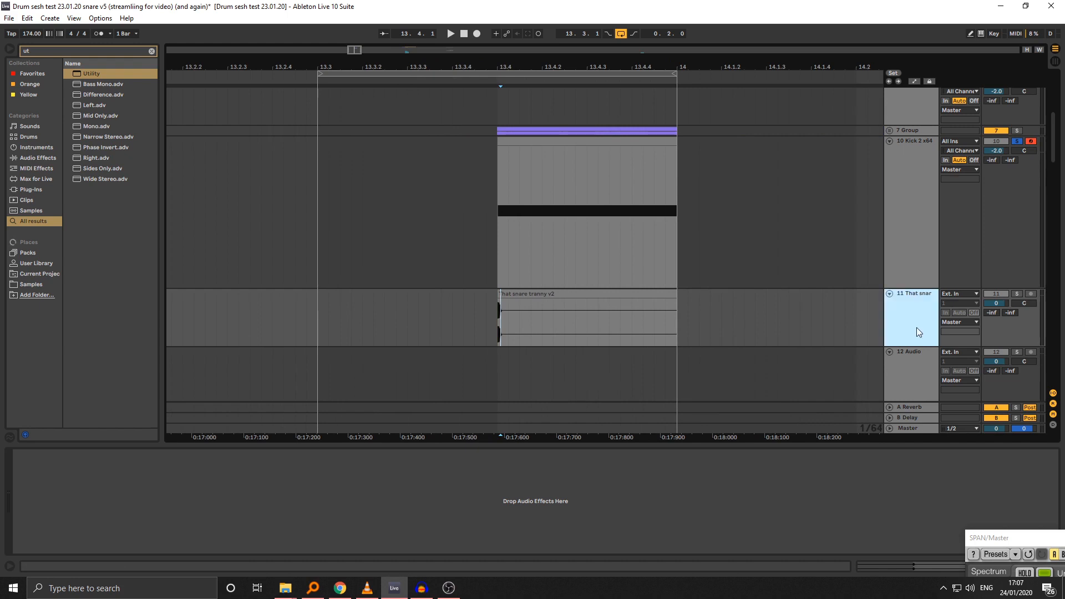
# Step: Insert two more audio tracks below the bounced layer's track
pyautogui.click(904, 358)
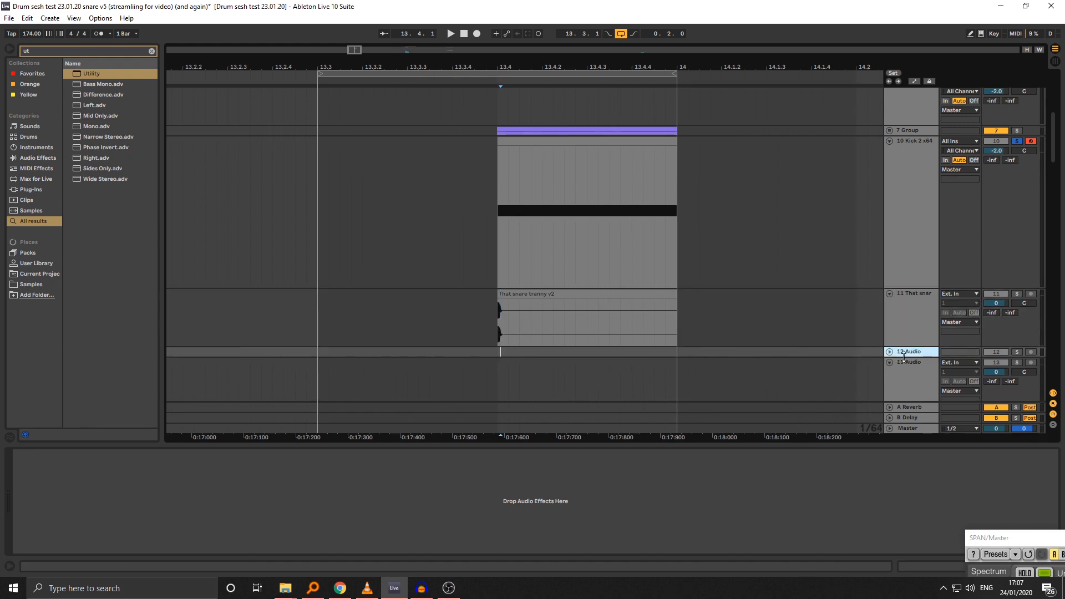
pyautogui.hotkey('ctrl', 't')
pyautogui.hotkey('ctrl', 't')
# Step: Search Everything for "snare" and place "Sick new snare 23.01.20" at 13.3.1 on audio track 12
pyautogui.hotkey('alt', 'Tab')
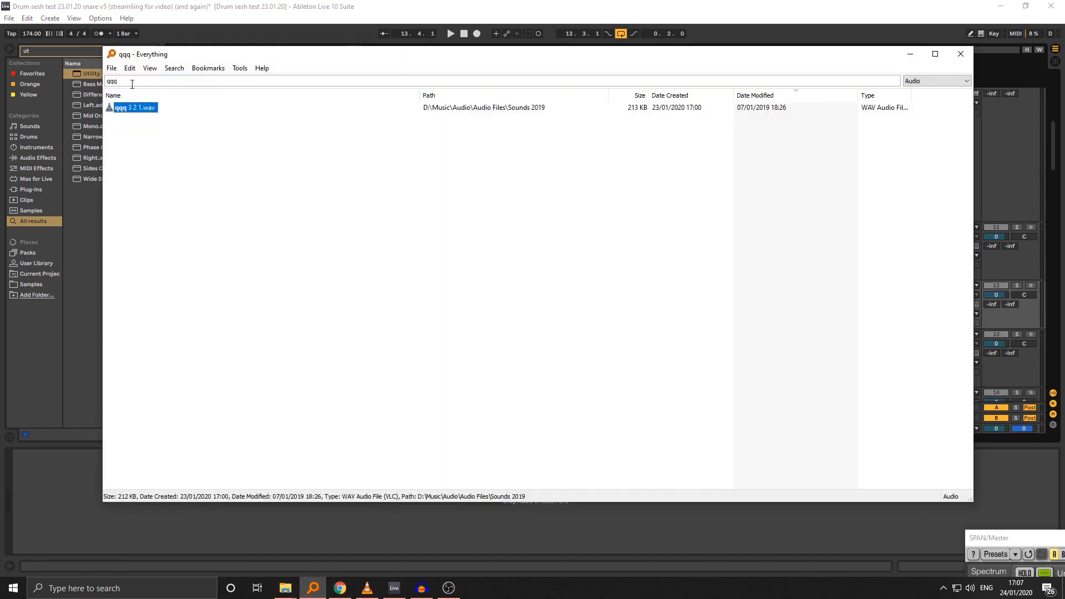
pyautogui.write('snare')
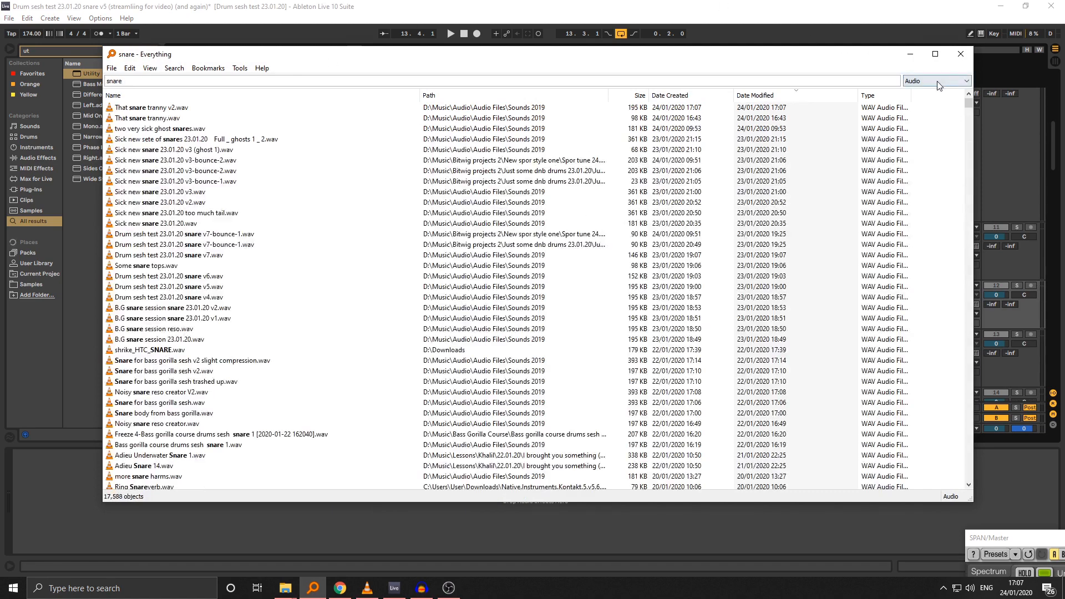
pyautogui.scroll(-1, 937, 82)
pyautogui.moveTo(566, 54); pyautogui.dragTo(757, 68)
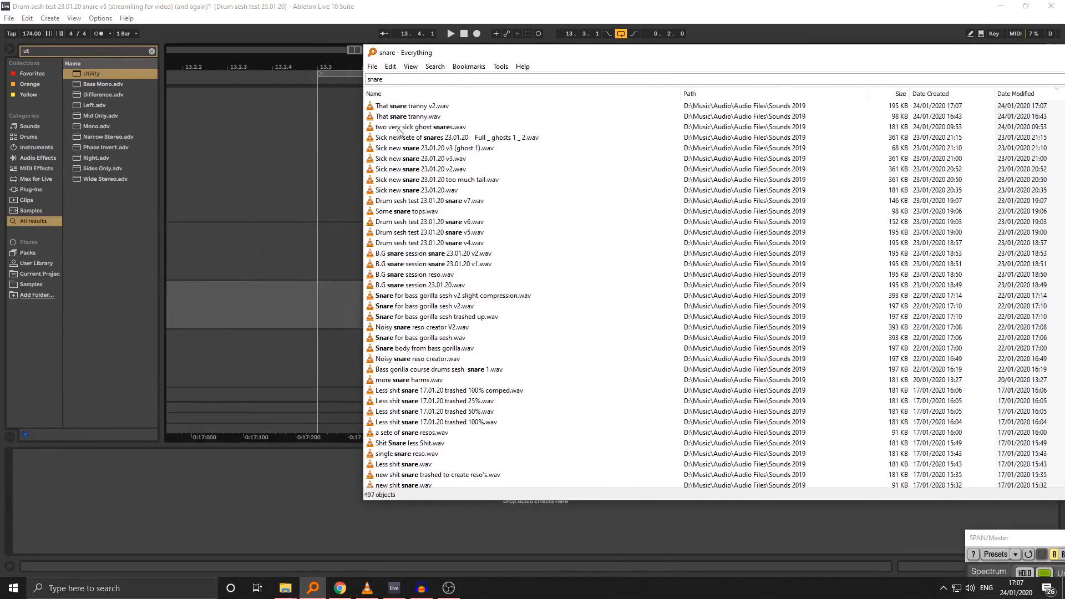
pyautogui.click(398, 191)
pyautogui.moveTo(314, 315); pyautogui.dragTo(313, 315)
pyautogui.click(306, 312)
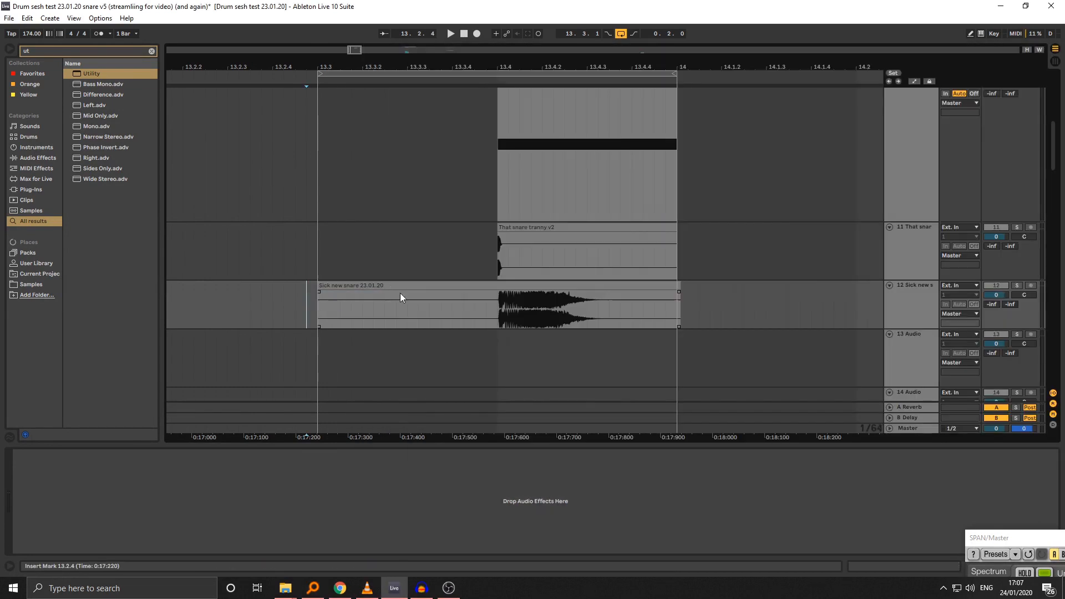
# Step: With grid snapping off, trim the silence before the reference snare's onset and align the clip with beat 13.4
pyautogui.click(506, 287)
pyautogui.moveTo(506, 67); pyautogui.dragTo(558, 138)
pyautogui.hotkey('ctrl', '4')
pyautogui.click(427, 312)
pyautogui.hotkey('ctrl', 'e')
pyautogui.click(419, 286)
pyautogui.press('Delete')
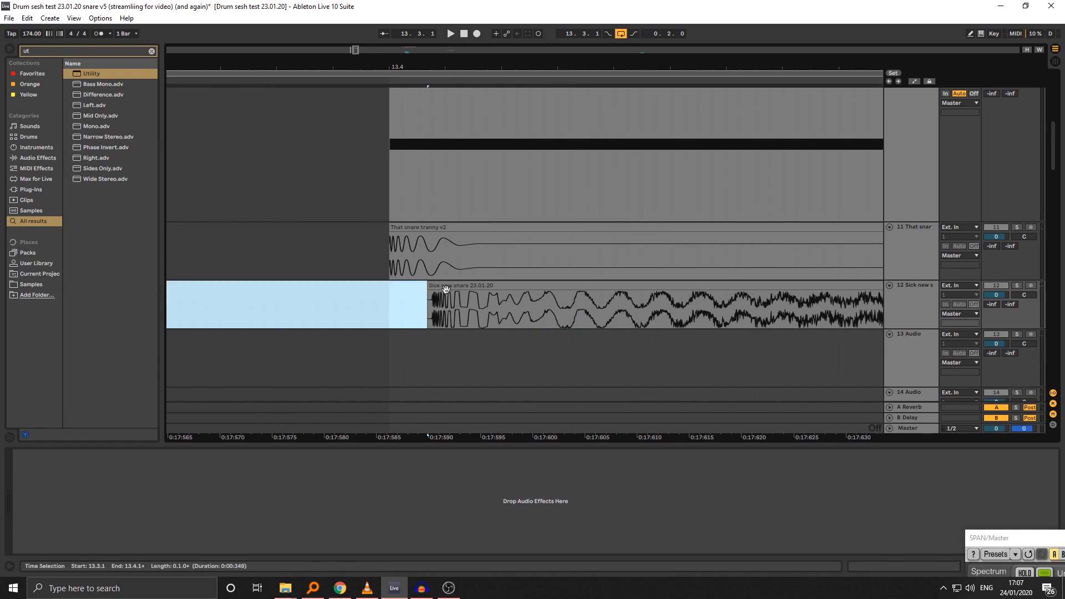
pyautogui.moveTo(443, 287); pyautogui.dragTo(401, 287)
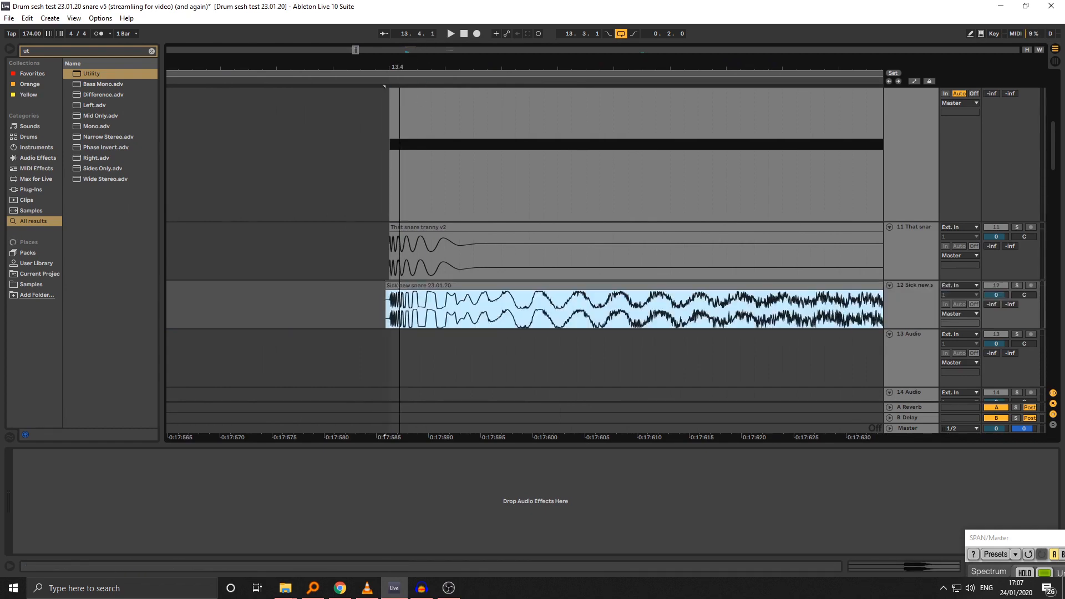
# Step: Cut off the reference snare's silent end after about 13.4.3 and give the remaining clip a short fade-out
pyautogui.moveTo(399, 67); pyautogui.dragTo(406, 33)
pyautogui.click(625, 308)
pyautogui.hotkey('ctrl', 'e')
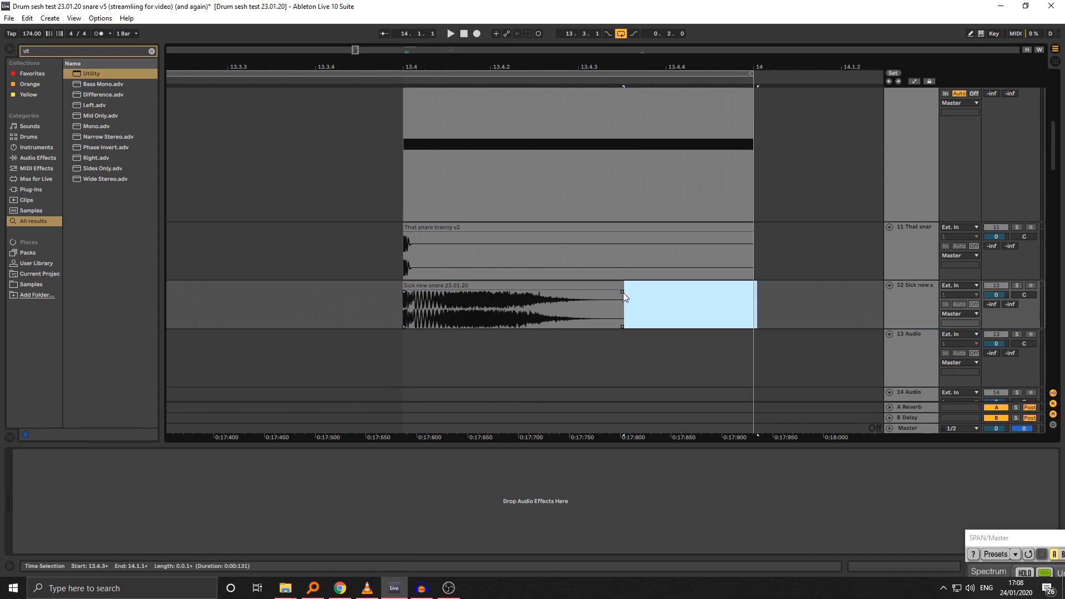
pyautogui.press('Delete')
pyautogui.moveTo(622, 292); pyautogui.dragTo(591, 291)
# Step: Compare the reference snare's opening cycles and body waveform with the bounced transient above it
pyautogui.click(573, 286)
pyautogui.moveTo(402, 67); pyautogui.dragTo(399, 141)
pyautogui.moveTo(480, 287); pyautogui.dragTo(513, 311)
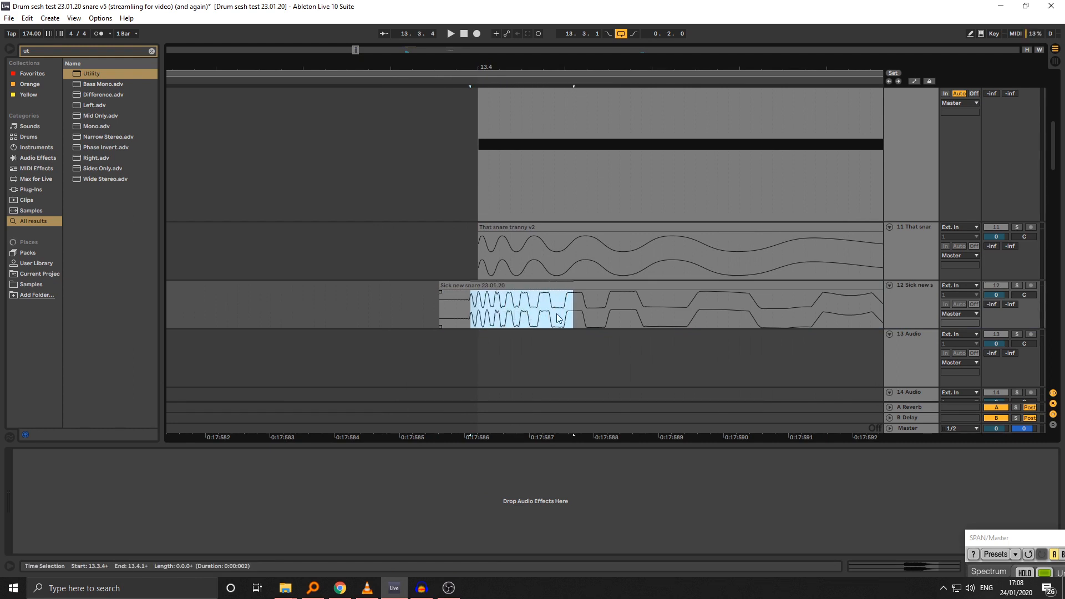
pyautogui.moveTo(538, 67); pyautogui.dragTo(460, 22)
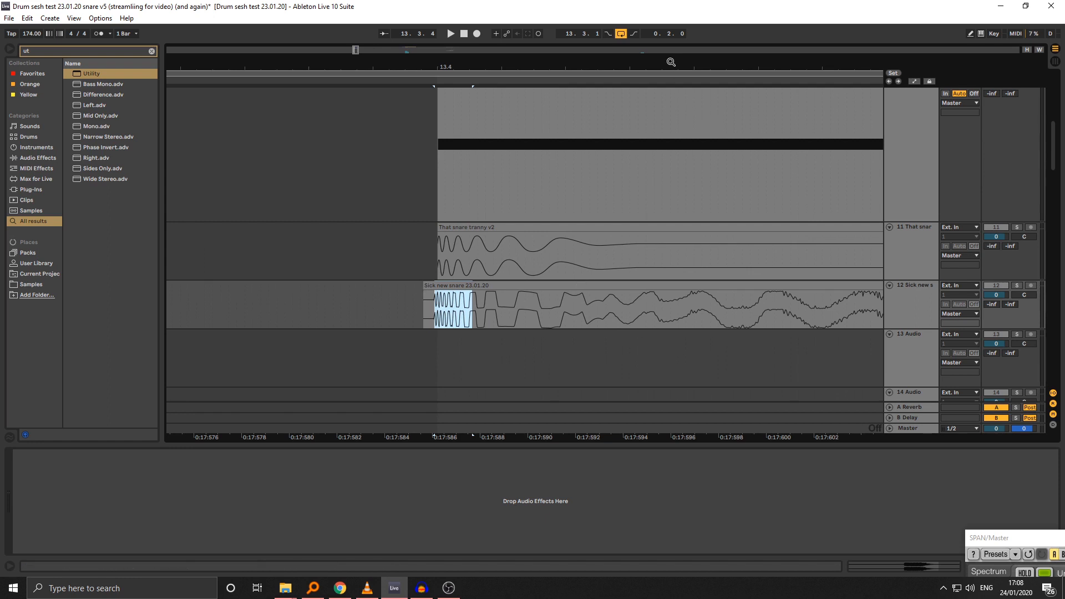
pyautogui.moveTo(672, 62); pyautogui.dragTo(519, 23)
pyautogui.moveTo(508, 318); pyautogui.dragTo(676, 308)
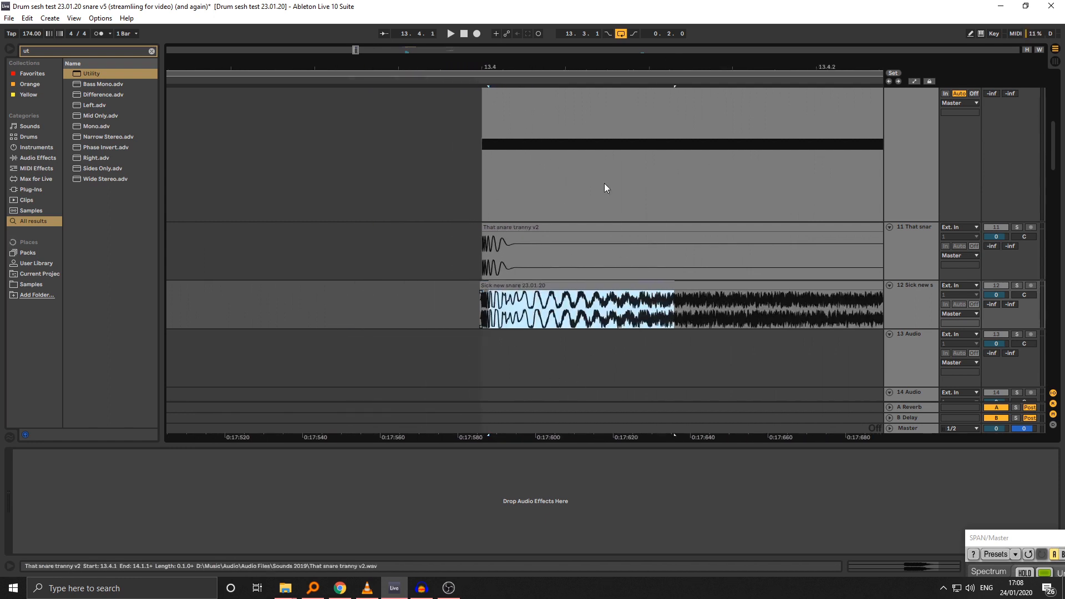
pyautogui.moveTo(571, 66); pyautogui.dragTo(552, 28)
# Step: Colour the reference snare track purple and assign the track colour to its clip
pyautogui.click(922, 292)
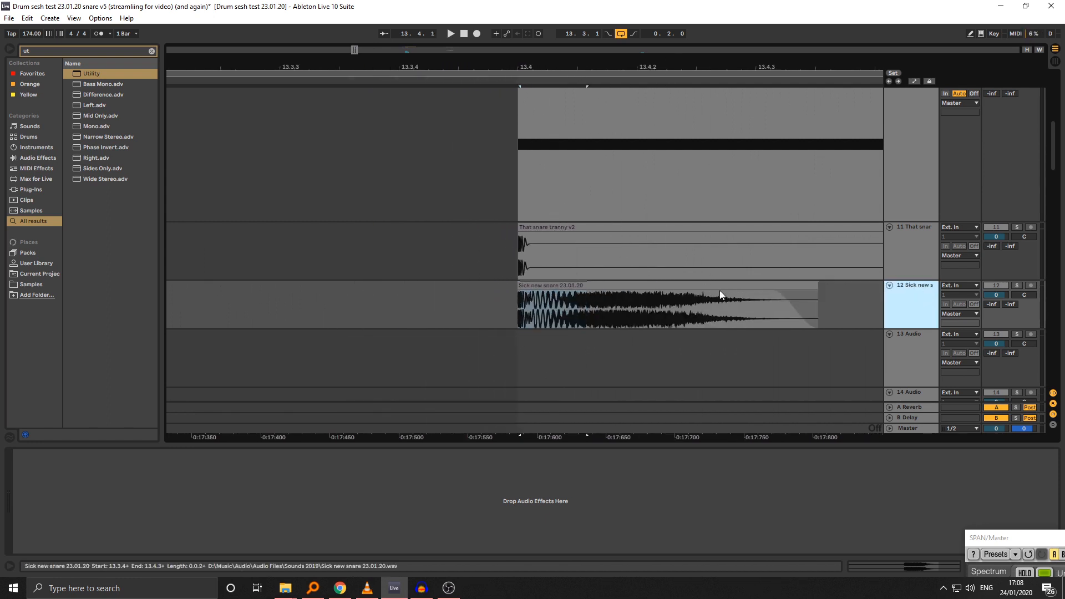
pyautogui.rightClick(912, 301)
pyautogui.click(1015, 441)
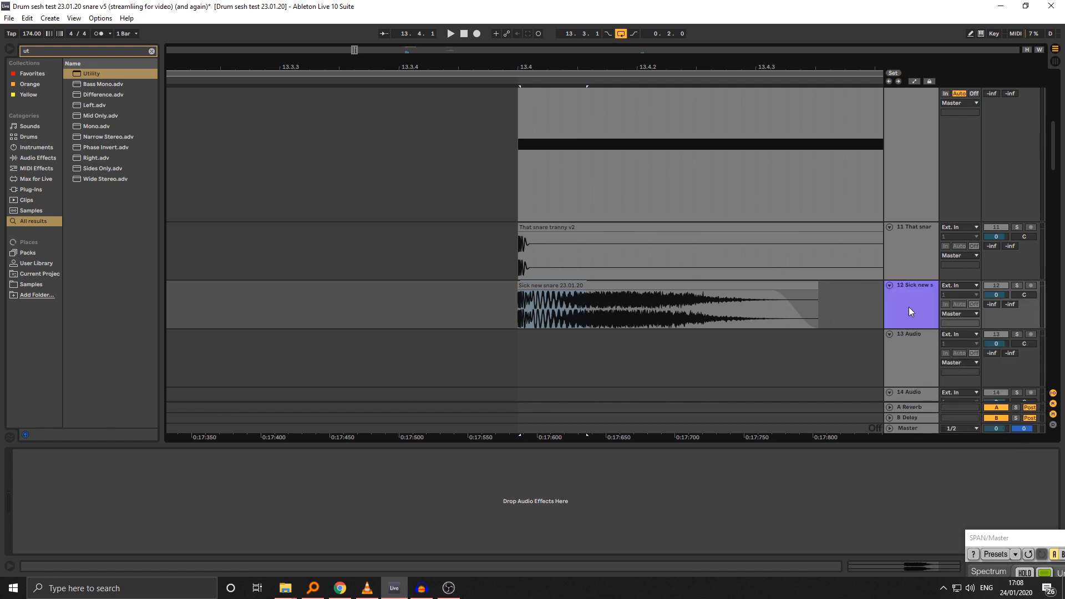
pyautogui.rightClick(909, 307)
pyautogui.click(943, 490)
# Step: Delete track 11 with the bounced transient clip
pyautogui.click(500, 261)
pyautogui.click(700, 244)
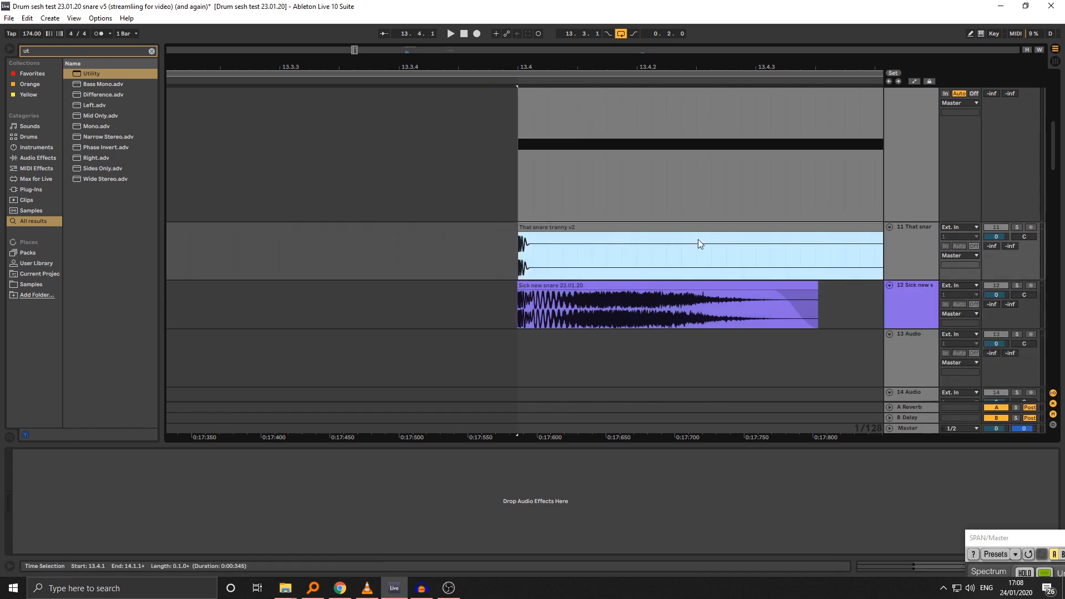
pyautogui.click(910, 252)
pyautogui.press('Delete')
# Step: Find FreeClip in the browser and add it after Utility on the Kick 2 track, keeping its window clear of the clips
pyautogui.click(908, 151)
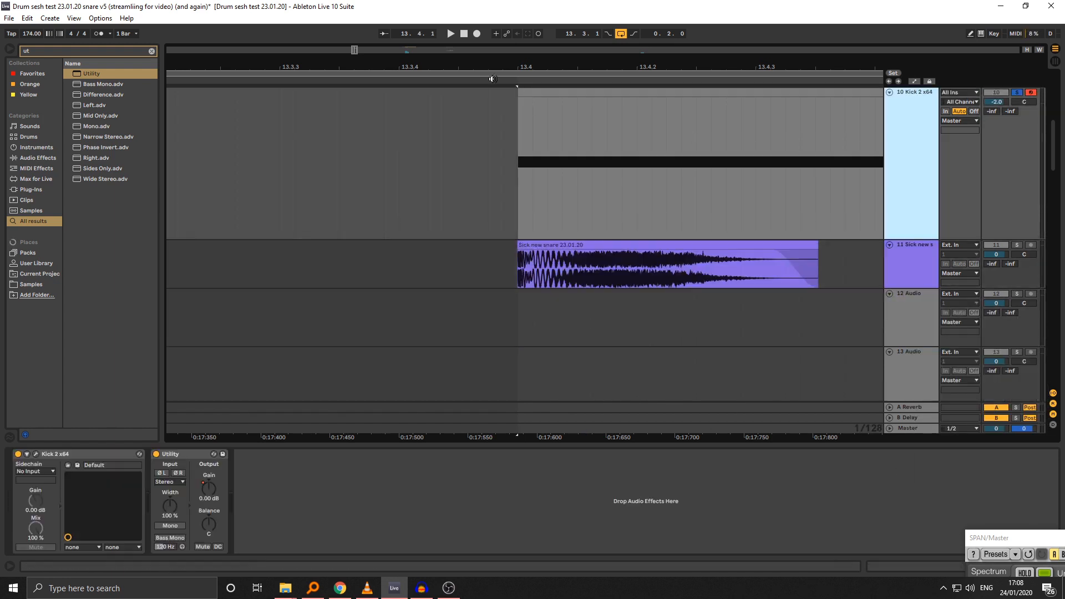
pyautogui.moveTo(493, 78); pyautogui.dragTo(478, 55)
pyautogui.hotkey('ctrl', 'f')
pyautogui.write('free')
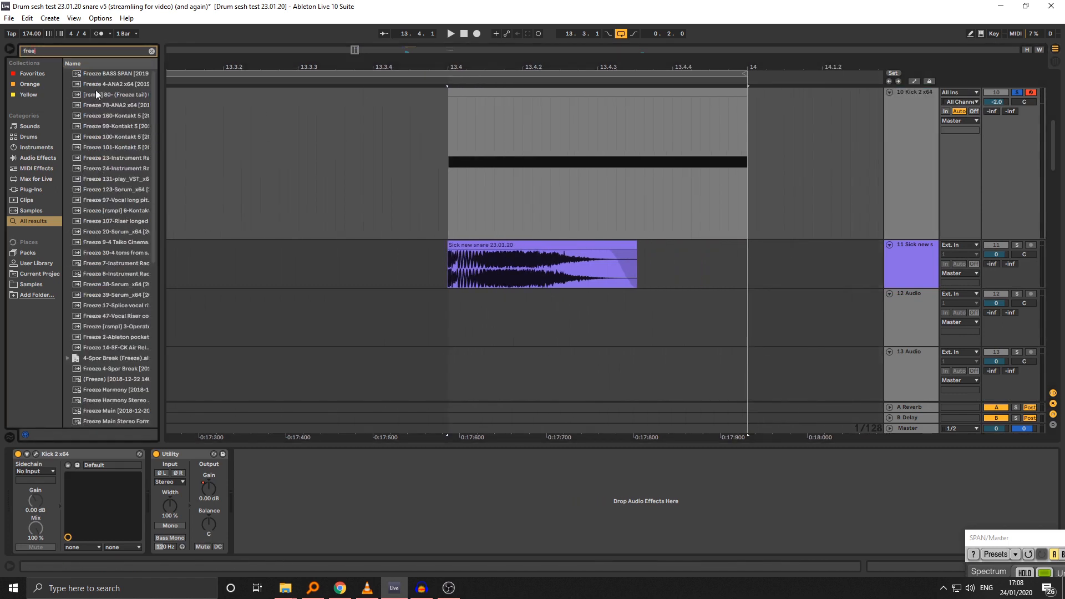
pyautogui.write('c')
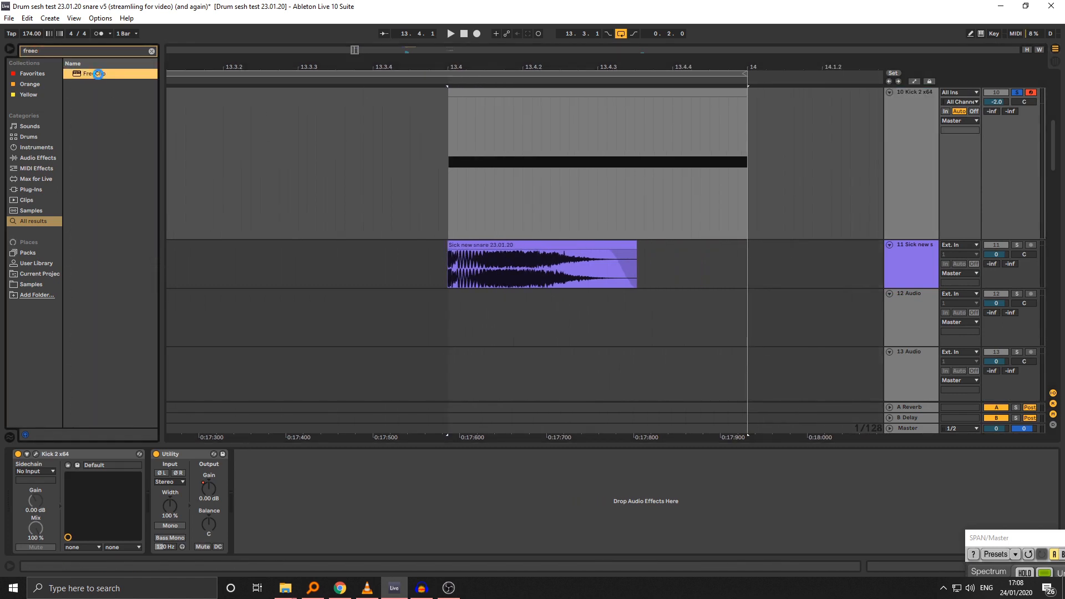
pyautogui.moveTo(98, 73); pyautogui.dragTo(250, 490)
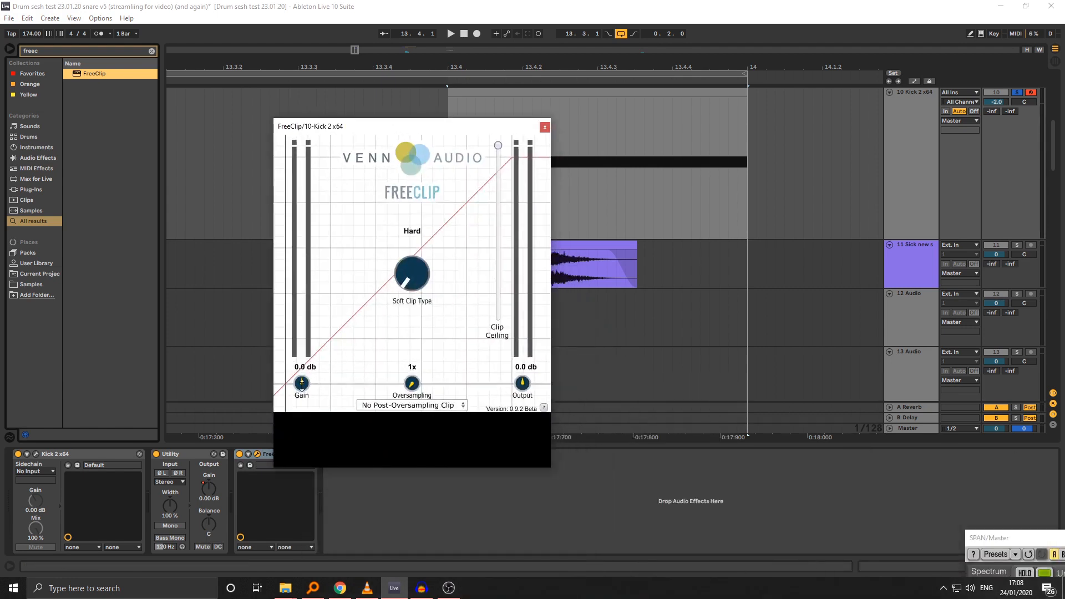
pyautogui.moveTo(493, 135); pyautogui.dragTo(336, 143)
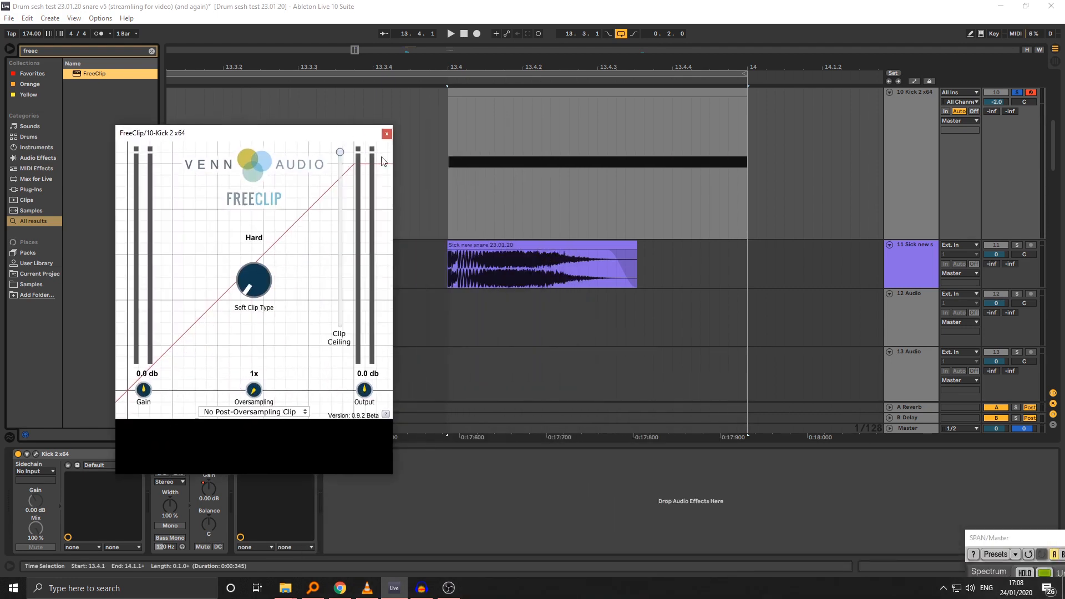
# Step: Raise the FreeClip gain to 9.6 dB while looping the Kick 2 clip
pyautogui.click(930, 173)
pyautogui.press('space')
pyautogui.click(464, 93)
pyautogui.moveTo(146, 390); pyautogui.dragTo(148, 335)
pyautogui.moveTo(143, 389); pyautogui.dragTo(142, 401)
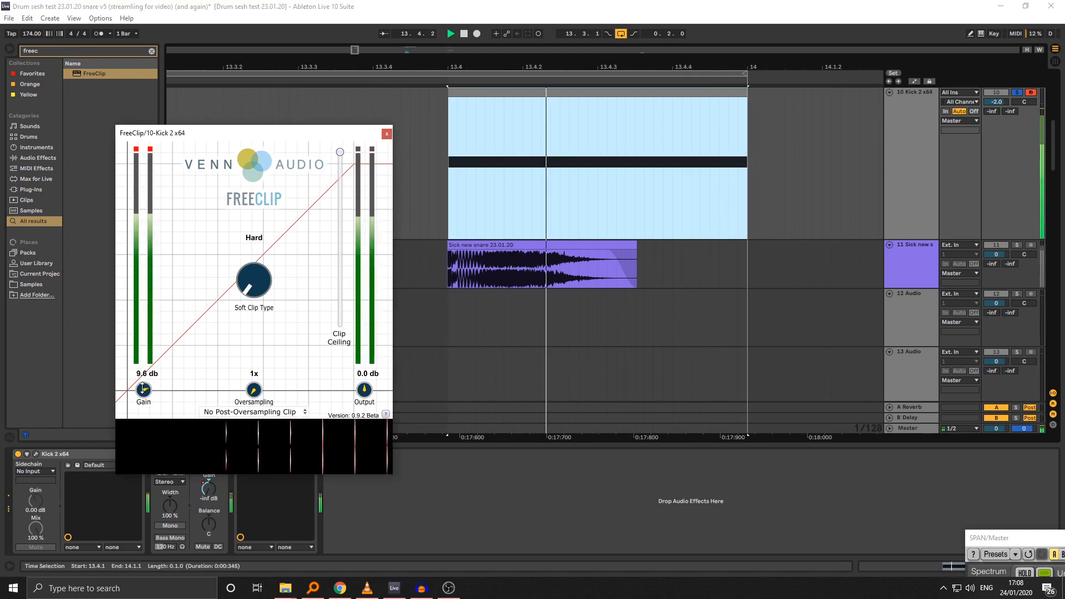
pyautogui.press('space')
# Step: Check the clipped Kick 2 layer in the SPAN analyser during looped playback and arrange the SPAN and FreeClip windows so both can be used
pyautogui.moveTo(984, 538); pyautogui.dragTo(162, 111)
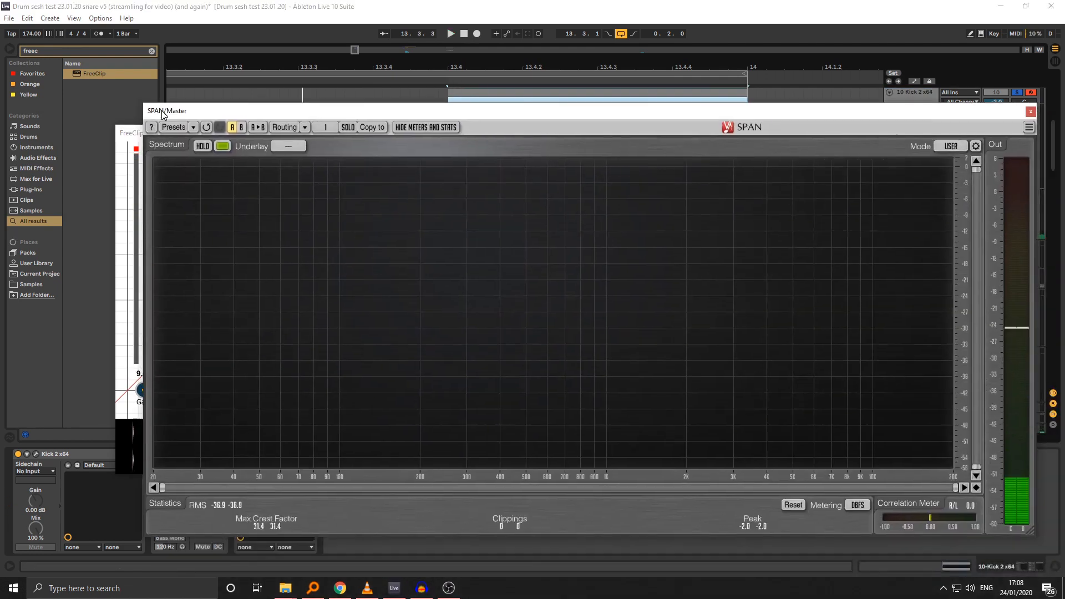
pyautogui.press('space')
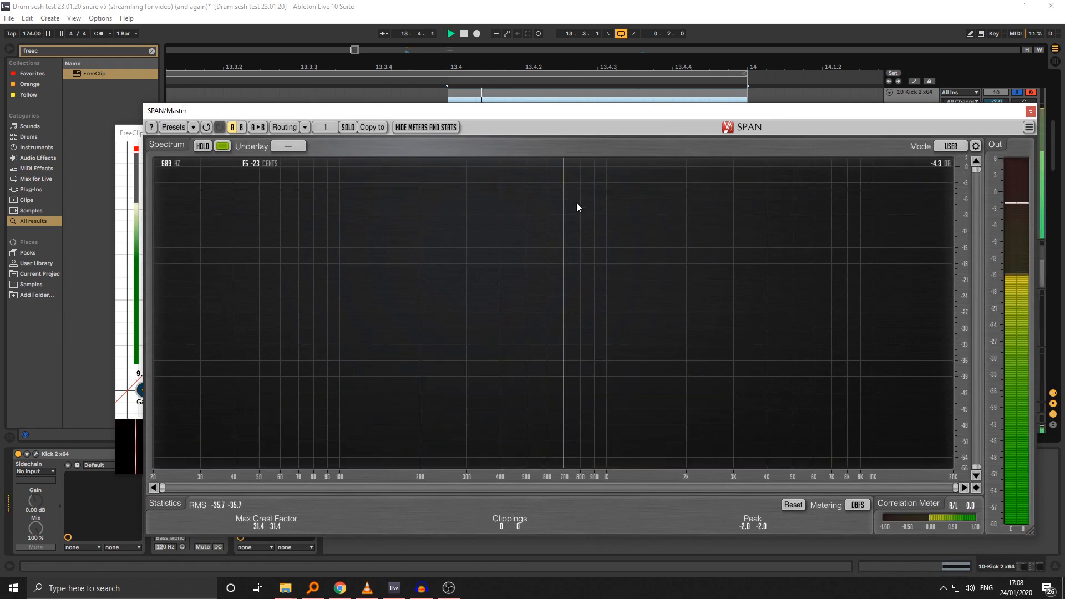
pyautogui.press('space')
pyautogui.click(140, 388)
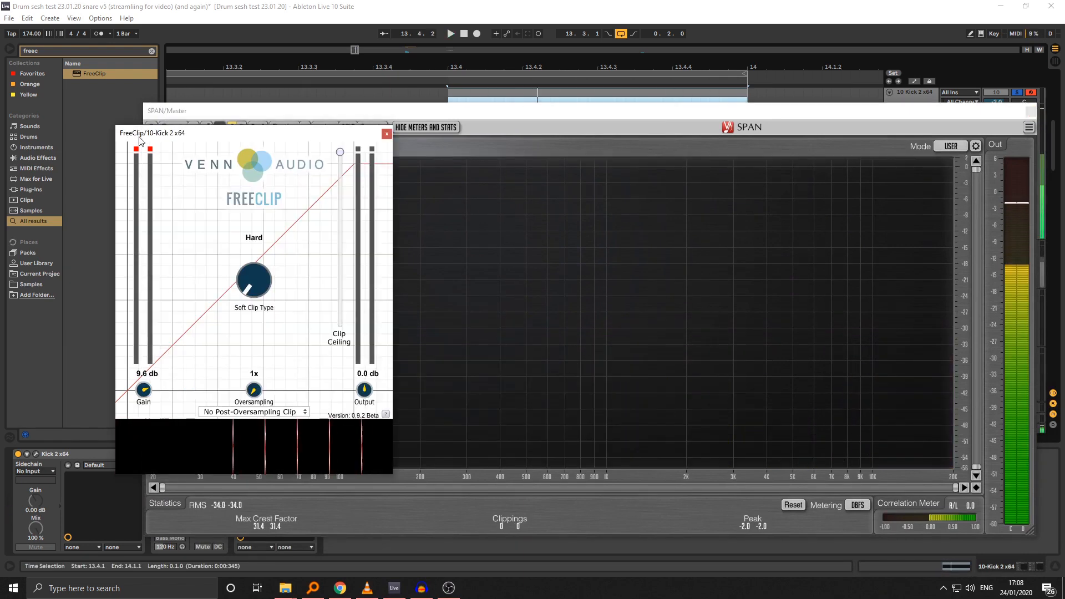
pyautogui.press('space')
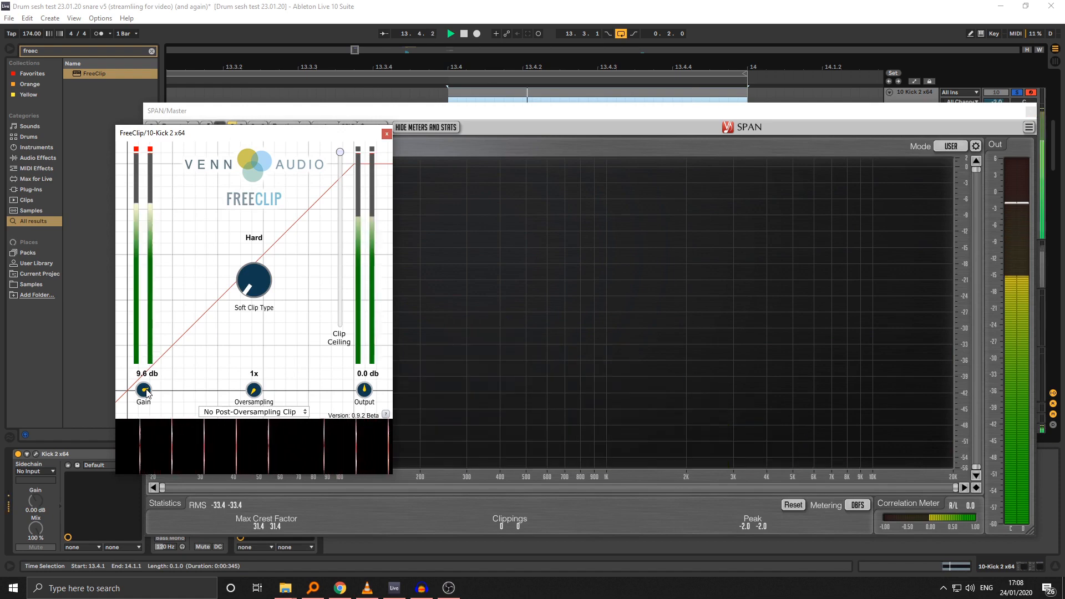
pyautogui.moveTo(420, 110); pyautogui.dragTo(544, 45)
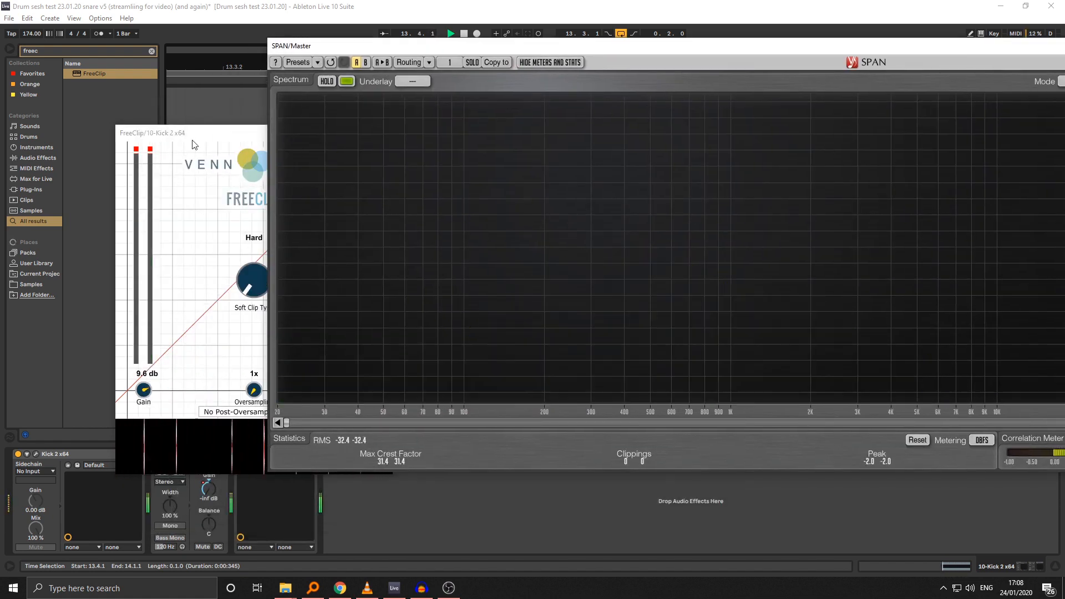
pyautogui.moveTo(191, 136); pyautogui.dragTo(150, 90)
# Step: Bypass and re-enable FreeClip to compare the sound, and adjust its gain before closing its window
pyautogui.click(239, 455)
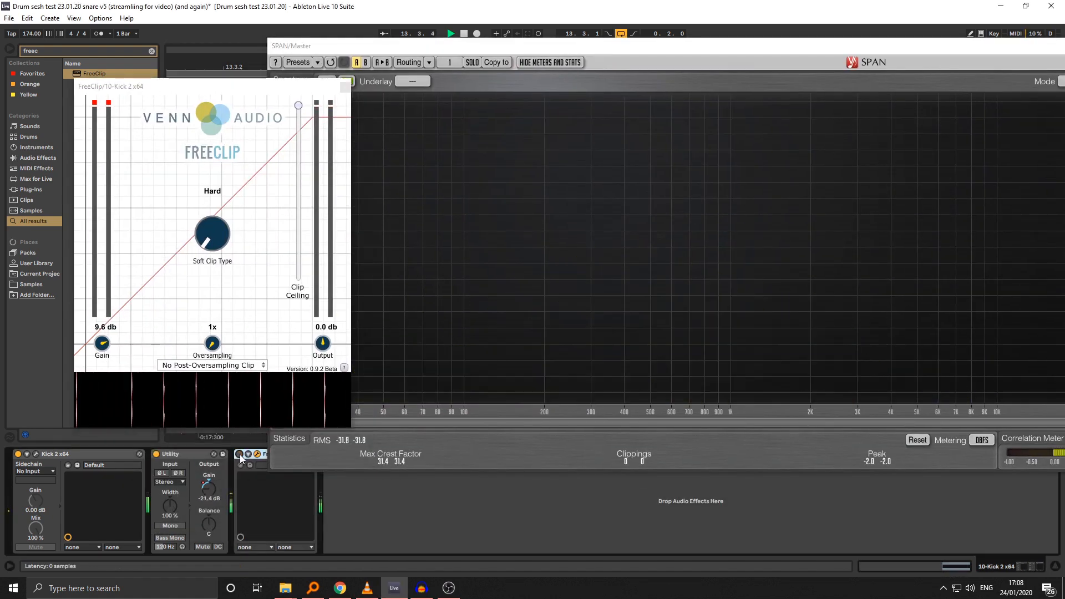
pyautogui.click(239, 454)
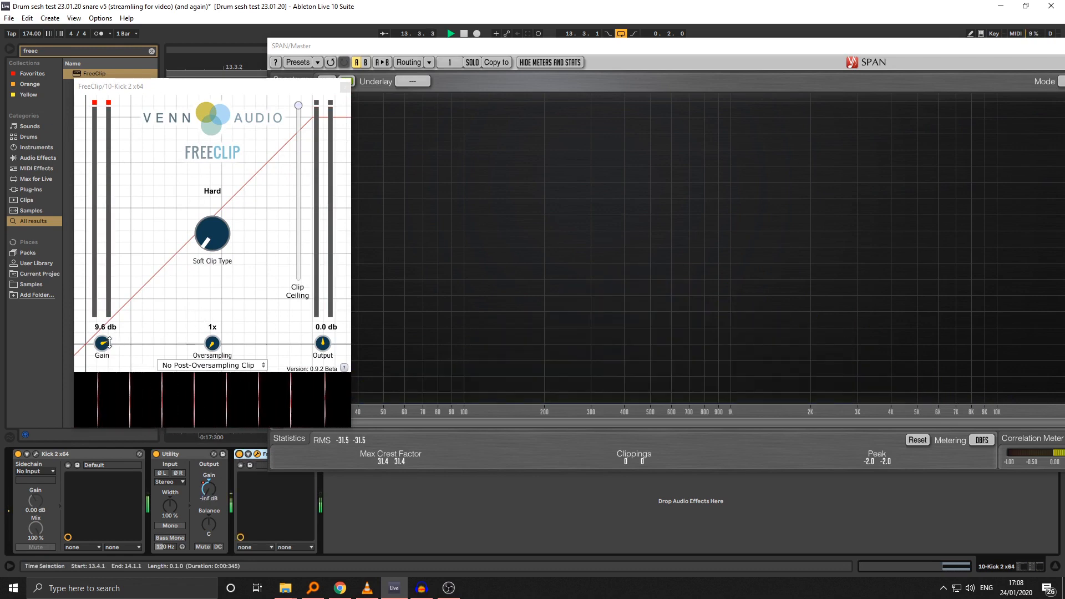
pyautogui.moveTo(103, 341); pyautogui.dragTo(111, 363)
pyautogui.click(345, 88)
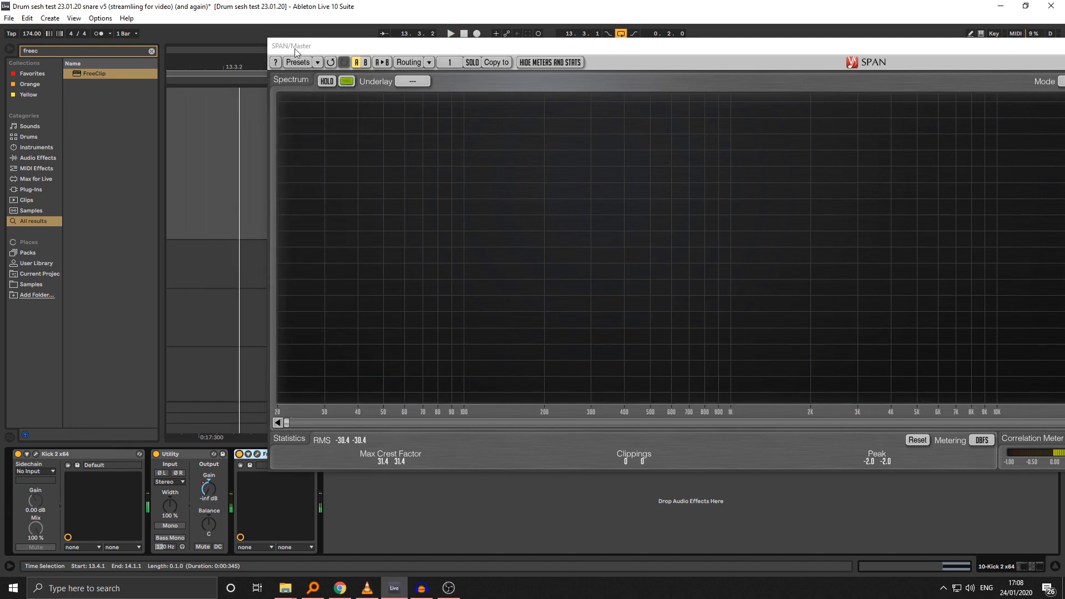
# Step: Audition the Kick 2 layer from 13.4.1 with the SPAN window moved clear of the arrangement
pyautogui.press('space')
pyautogui.moveTo(296, 47); pyautogui.dragTo(554, 456)
pyautogui.click(445, 222)
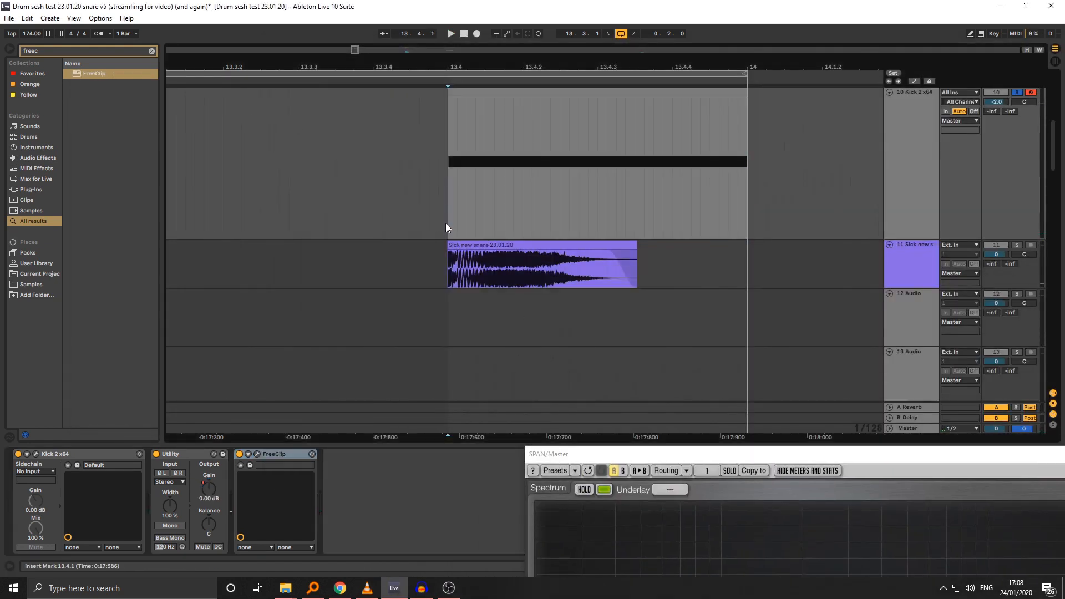
pyautogui.press('space')
pyautogui.moveTo(471, 67); pyautogui.dragTo(466, 46)
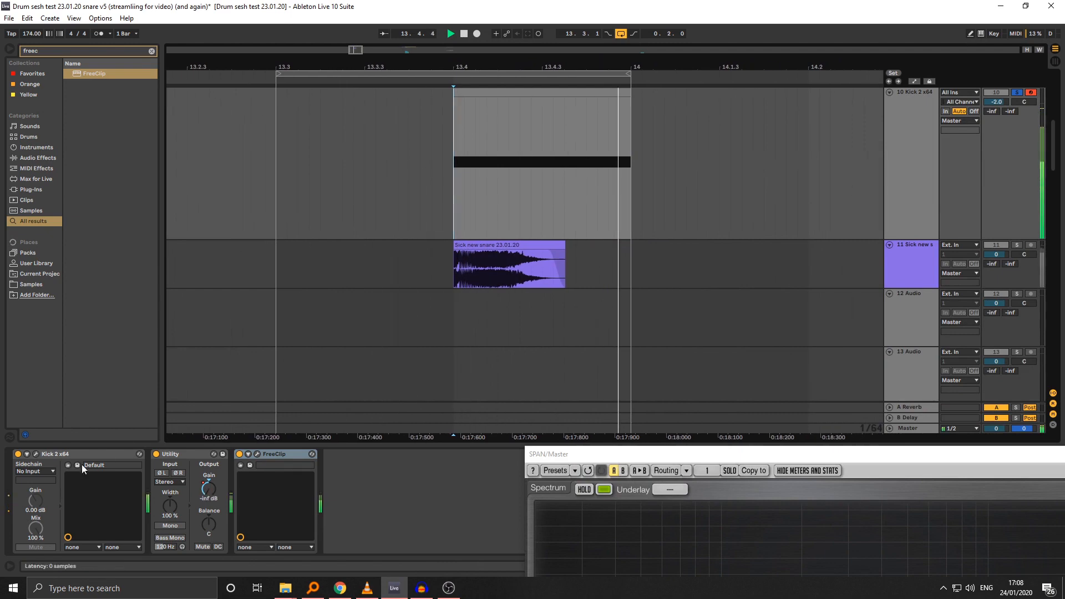
pyautogui.moveTo(765, 457); pyautogui.dragTo(620, 497)
pyautogui.press('space')
# Step: Colour the Kick 2 track cyan and assign the track colour to its clip
pyautogui.click(929, 163)
pyautogui.scroll(-1, 716, 179)
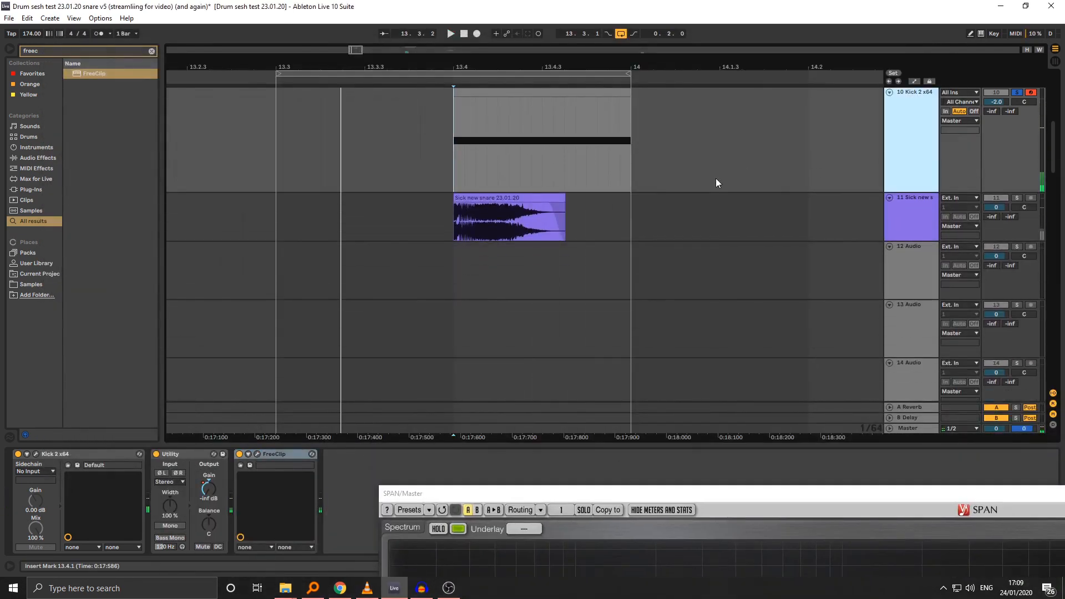
pyautogui.scroll(3, 655, 198)
pyautogui.rightClick(911, 205)
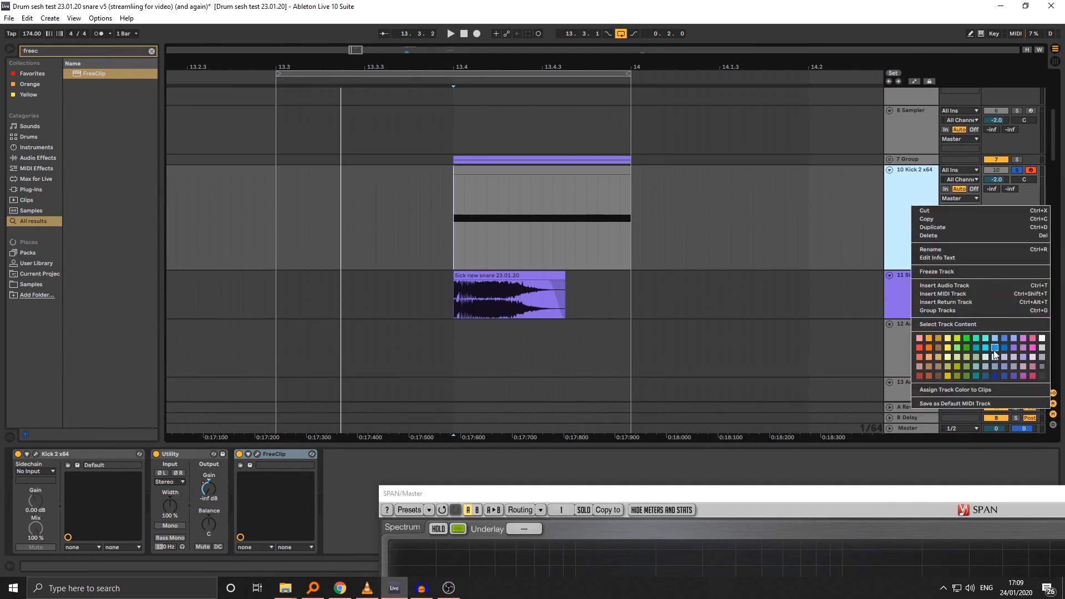
pyautogui.click(986, 347)
pyautogui.rightClick(891, 195)
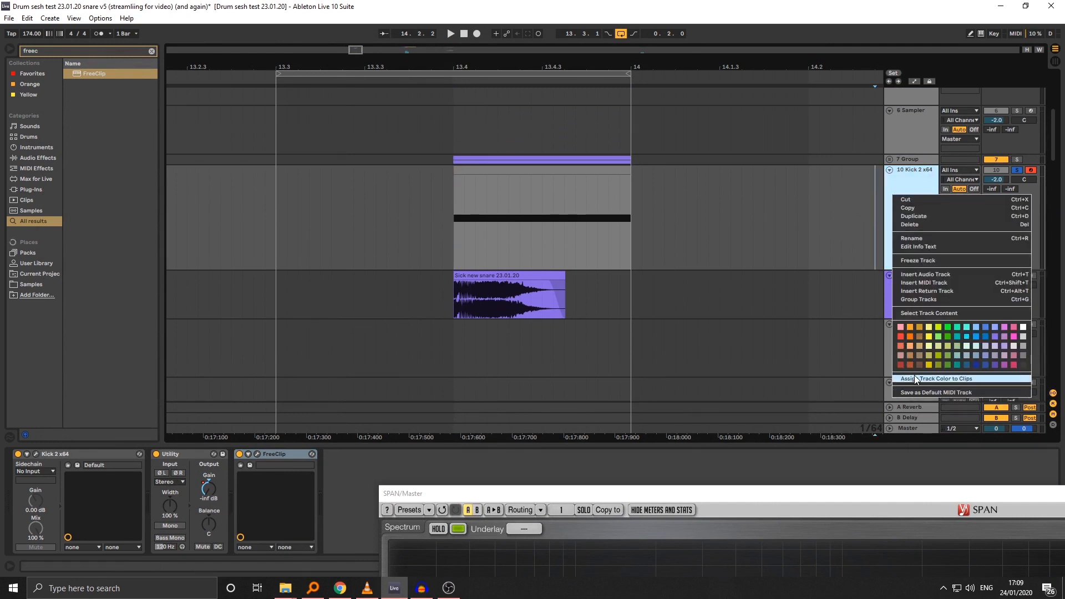
pyautogui.click(932, 379)
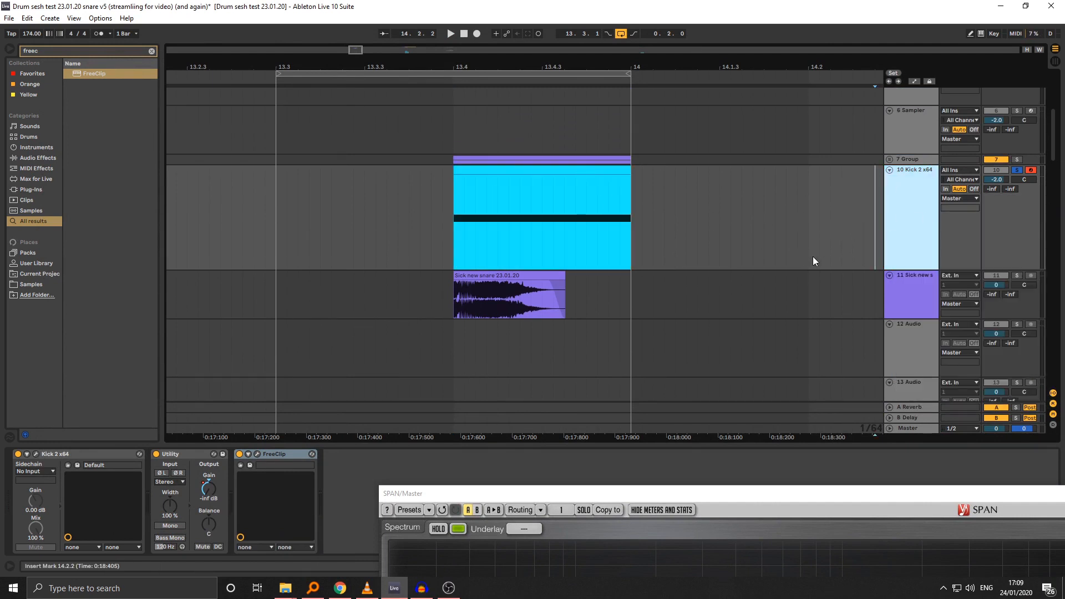
# Step: Duplicate the cyan Kick 2 track, solo the copy alongside the original, and colour the copy and its clip yellow
pyautogui.hotkey('ctrl', 'd')
pyautogui.keyDown('ctrl'); pyautogui.click(1017, 276); pyautogui.keyUp('ctrl')
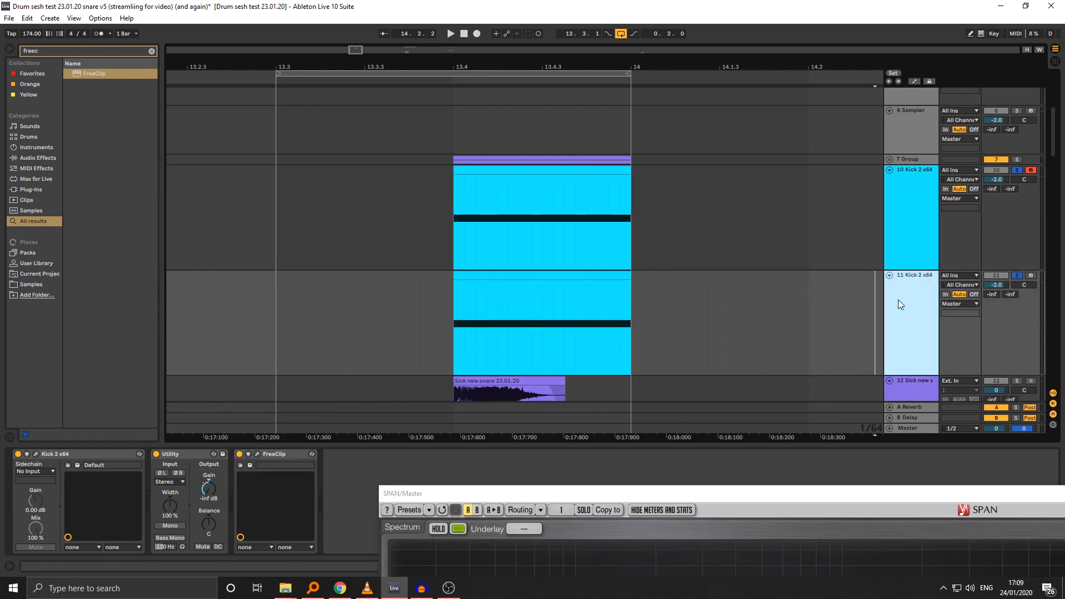
pyautogui.rightClick(898, 299)
pyautogui.click(935, 443)
pyautogui.rightClick(896, 296)
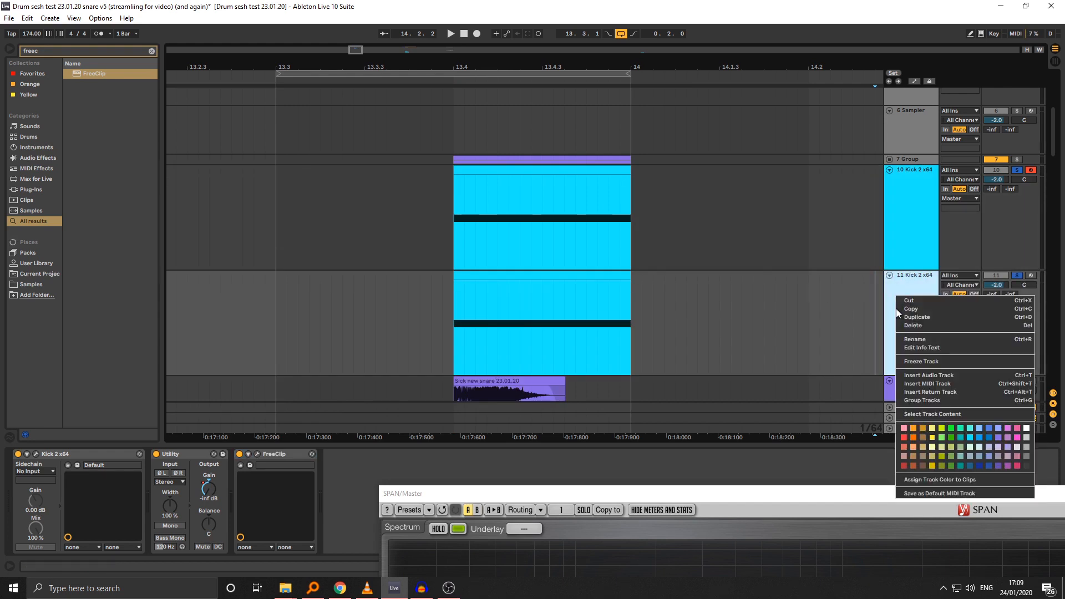
pyautogui.click(909, 479)
# Step: Reshape the yellow track's Utility gain automation to stay silent during the transient, rise right after it, hold briefly and curve down to -inf dB
pyautogui.press('a')
pyautogui.scroll(-2, 431, 302)
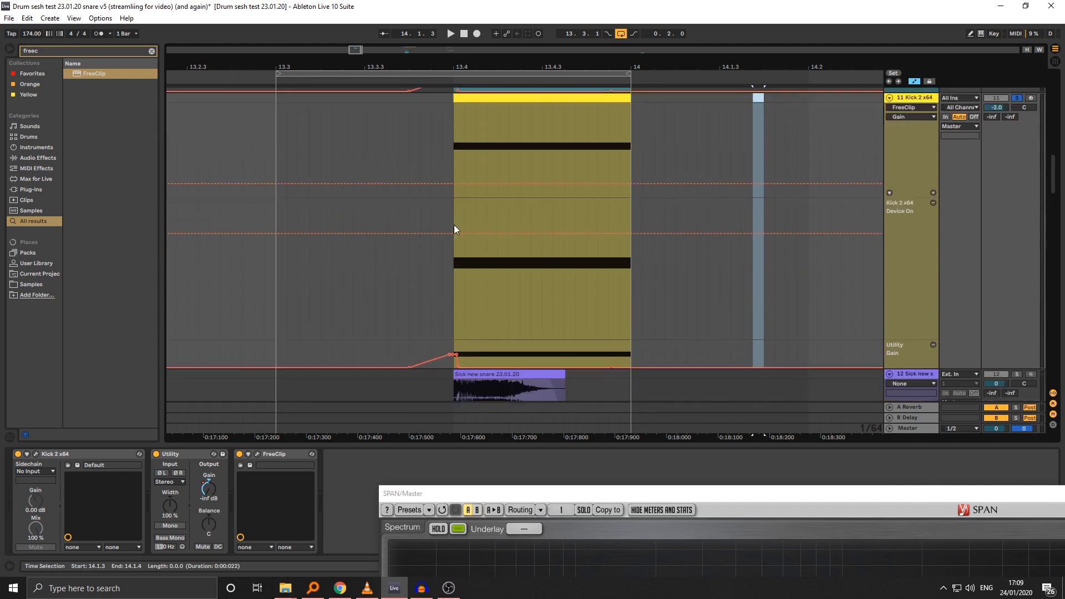
pyautogui.scroll(-1, 455, 278)
pyautogui.moveTo(456, 65); pyautogui.dragTo(483, 248)
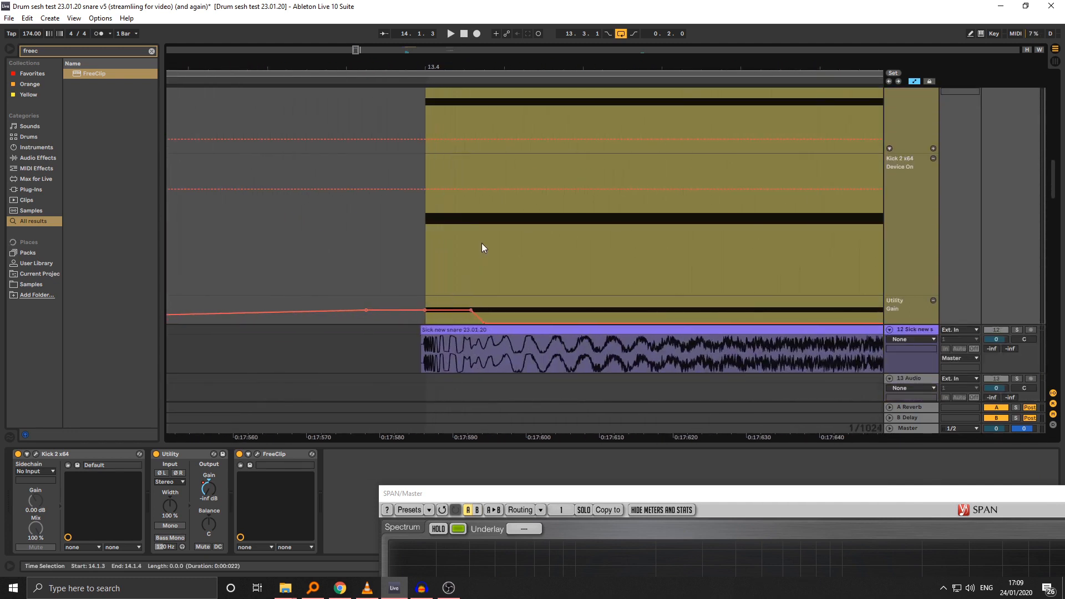
pyautogui.moveTo(485, 324); pyautogui.dragTo(444, 323)
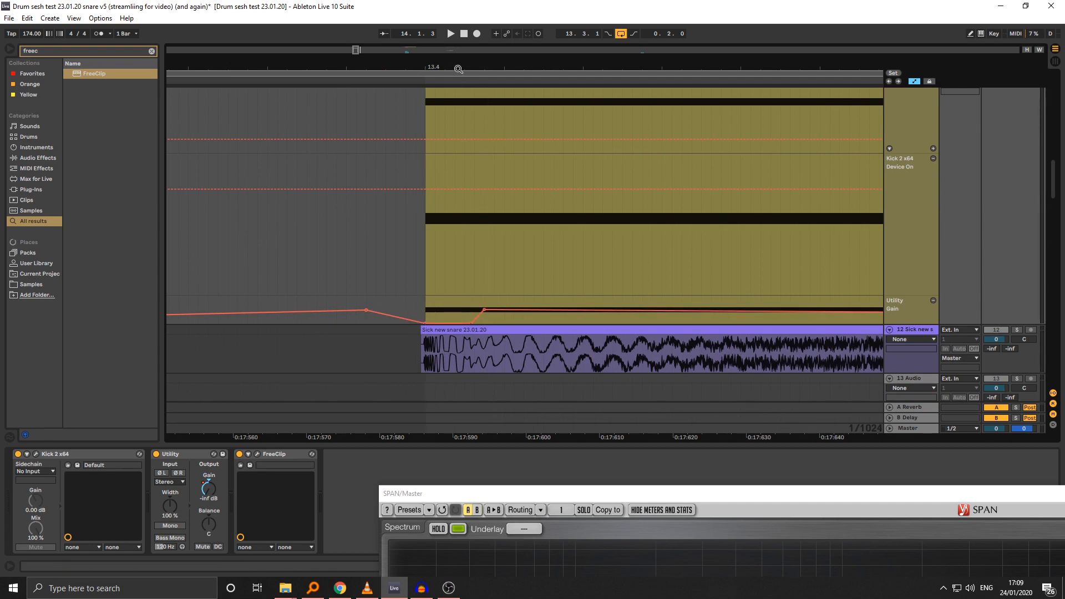
pyautogui.moveTo(459, 69); pyautogui.dragTo(465, 167)
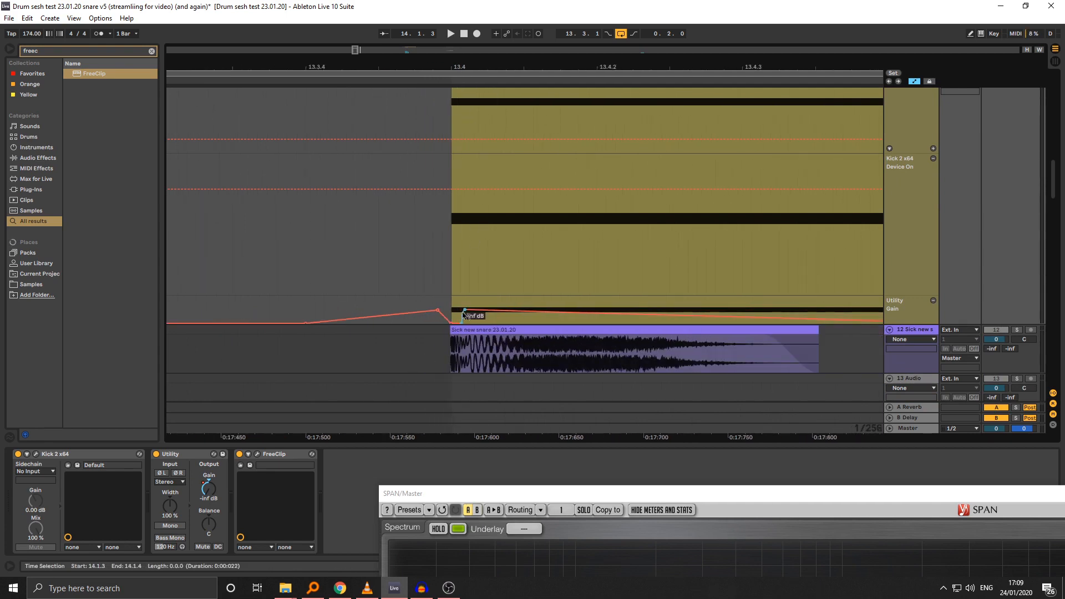
pyautogui.click(533, 310)
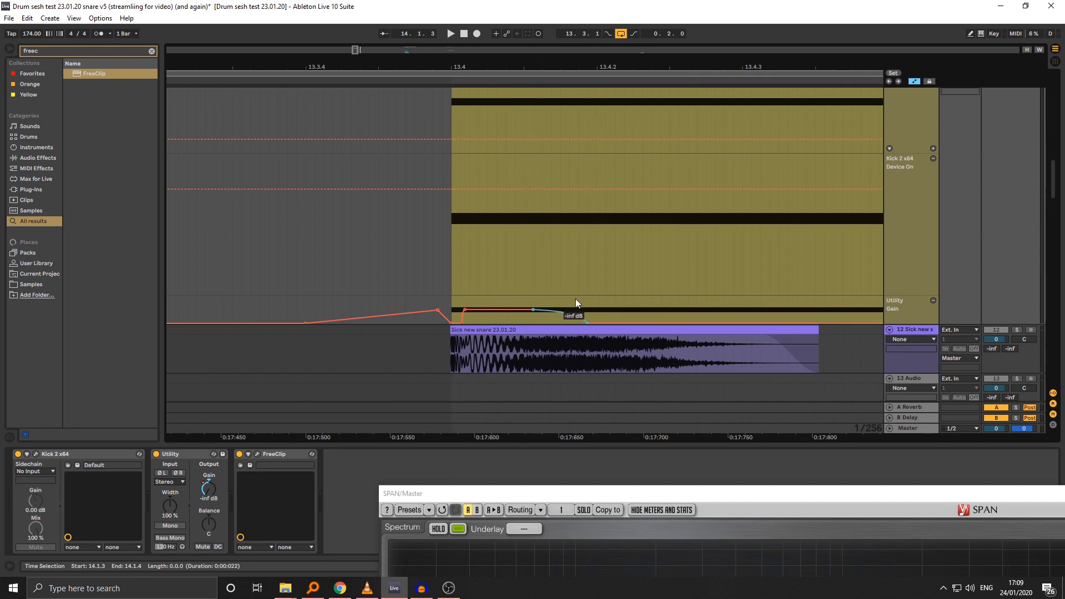
pyautogui.press('a')
# Step: Unfold the 7 Group, solo it and loop playback of its Kick 2 layers from 13.4.1
pyautogui.click(889, 141)
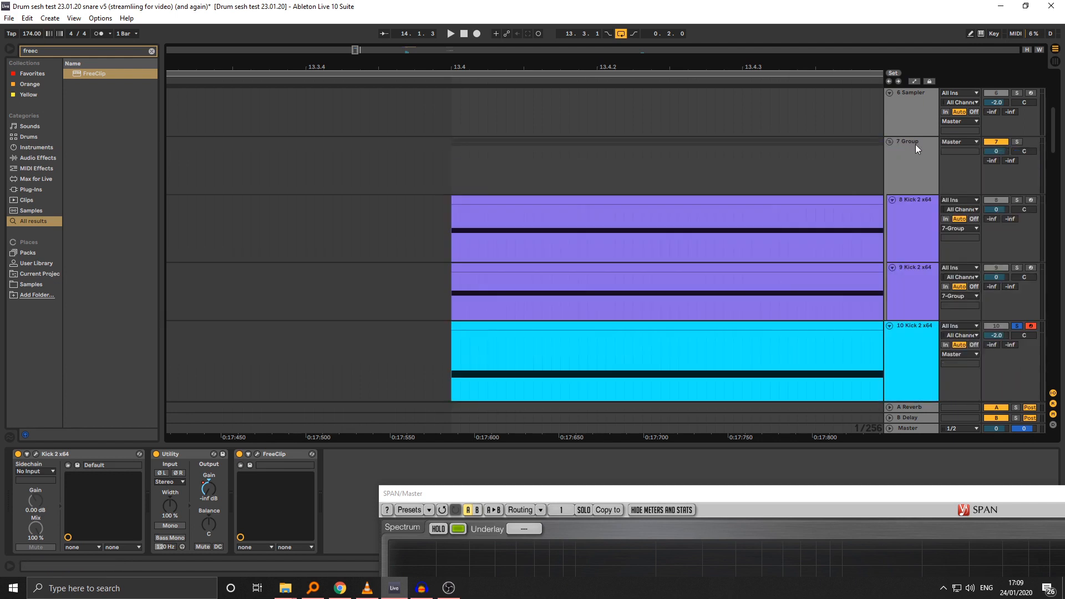
pyautogui.click(915, 143)
pyautogui.press('s')
pyautogui.scroll(-1, 722, 200)
pyautogui.click(469, 221)
pyautogui.press('space')
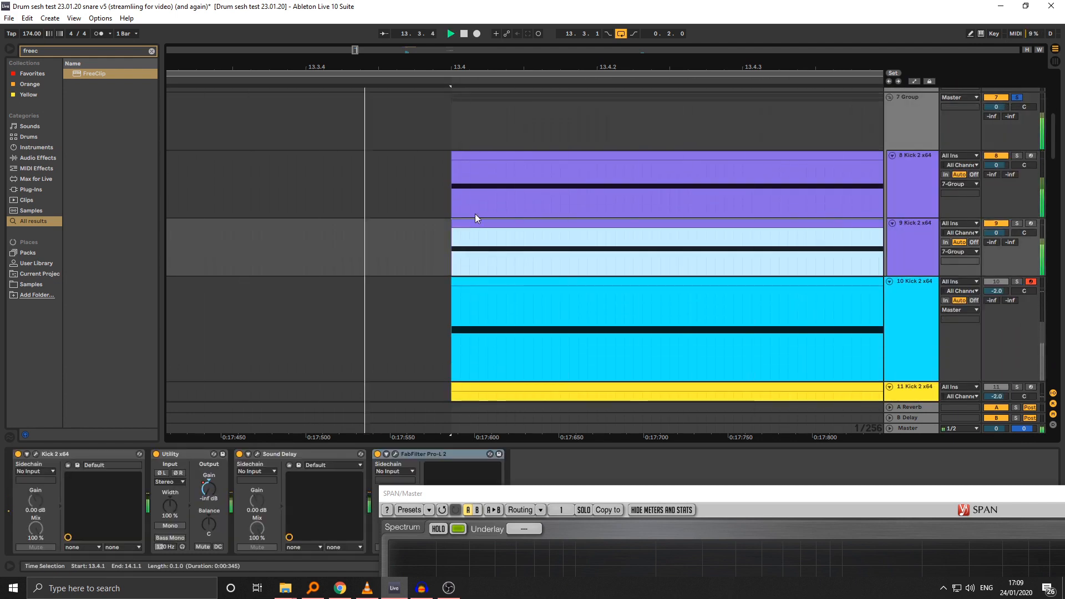
# Step: Compare the Utility gain automation of the grouped layers with the curves on the cyan and yellow Kick 2 tracks during playback
pyautogui.press('a')
pyautogui.scroll(-1, 469, 241)
pyautogui.moveTo(460, 67); pyautogui.dragTo(460, 56)
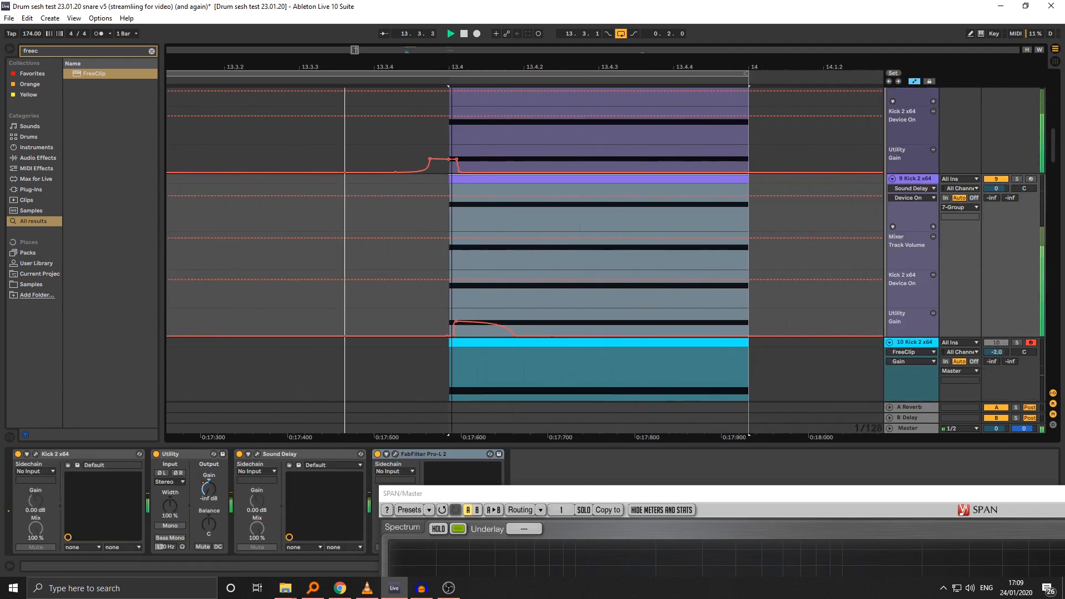
pyautogui.scroll(-3, 511, 321)
pyautogui.scroll(-7, 509, 320)
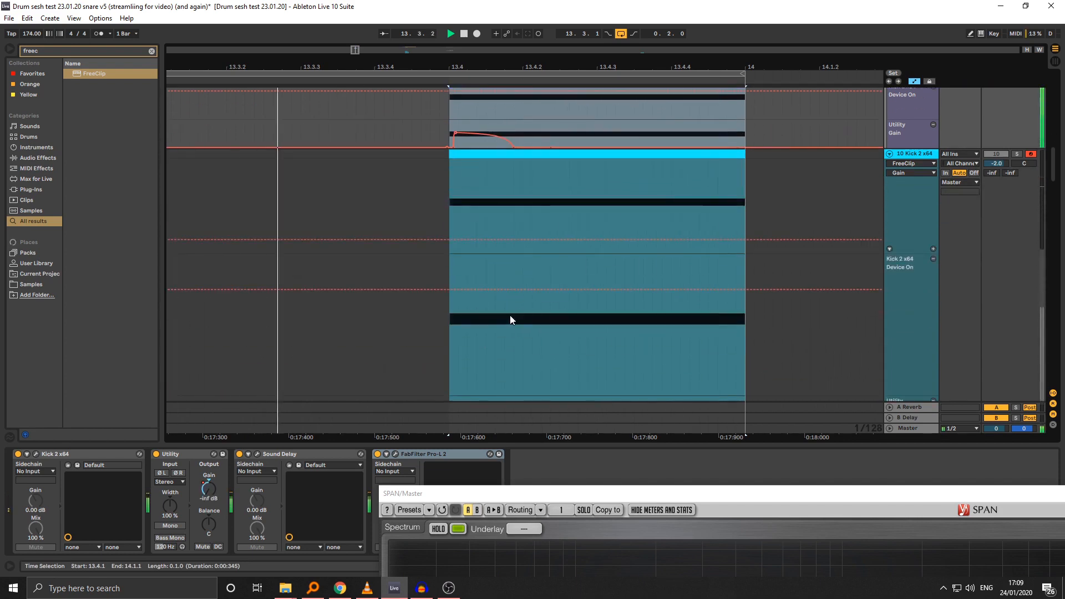
pyautogui.scroll(-5, 505, 333)
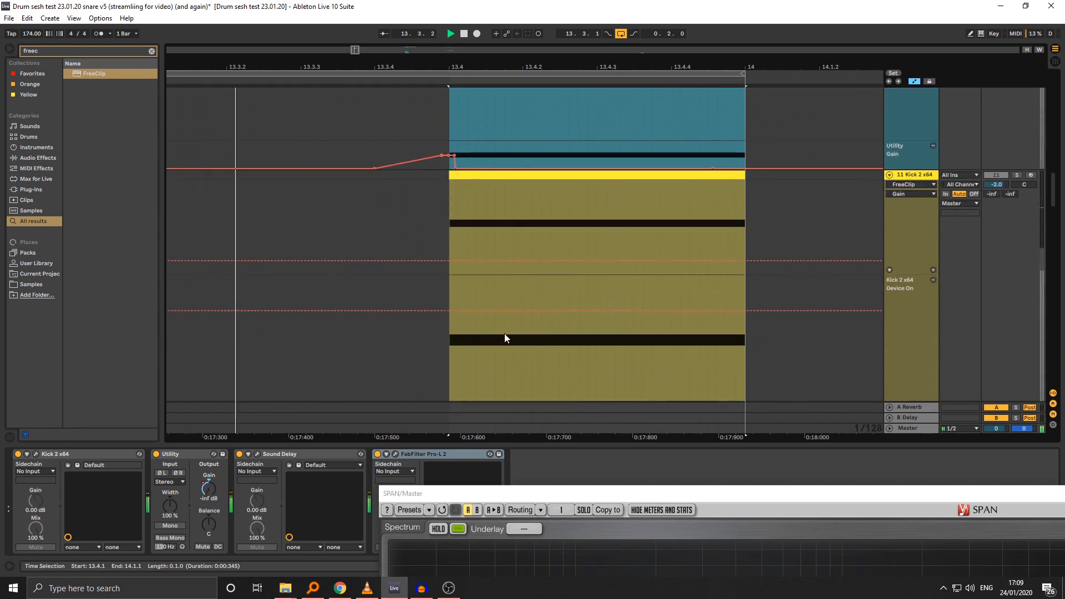
pyautogui.click(518, 353)
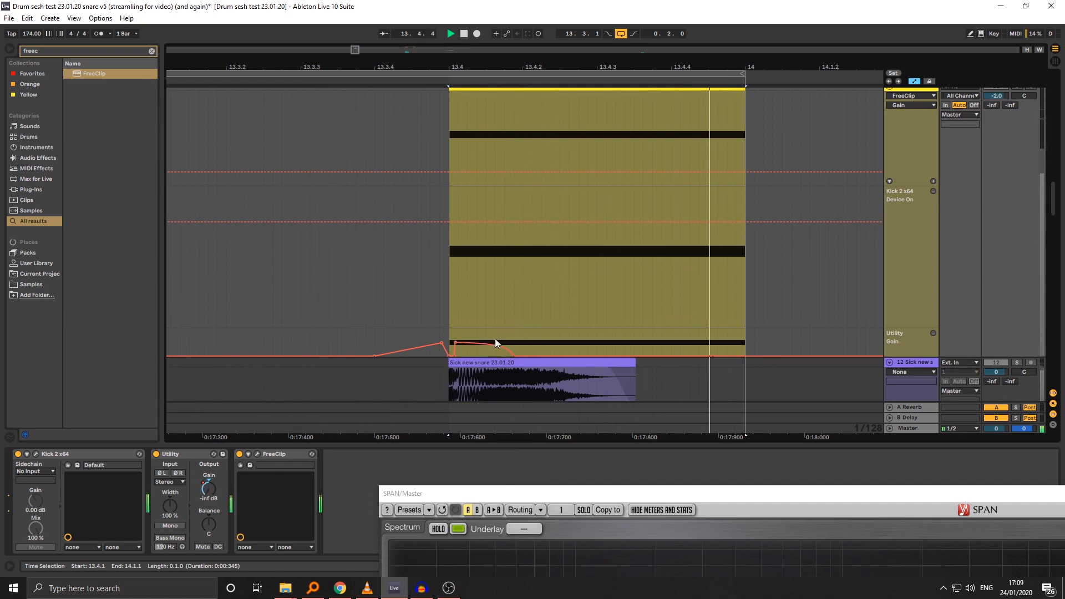
pyautogui.press('a')
pyautogui.press('space')
# Step: Unsolo the 7 Group and place two empty audio tracks between the yellow Kick 2 track and the reference snare
pyautogui.scroll(5, 916, 171)
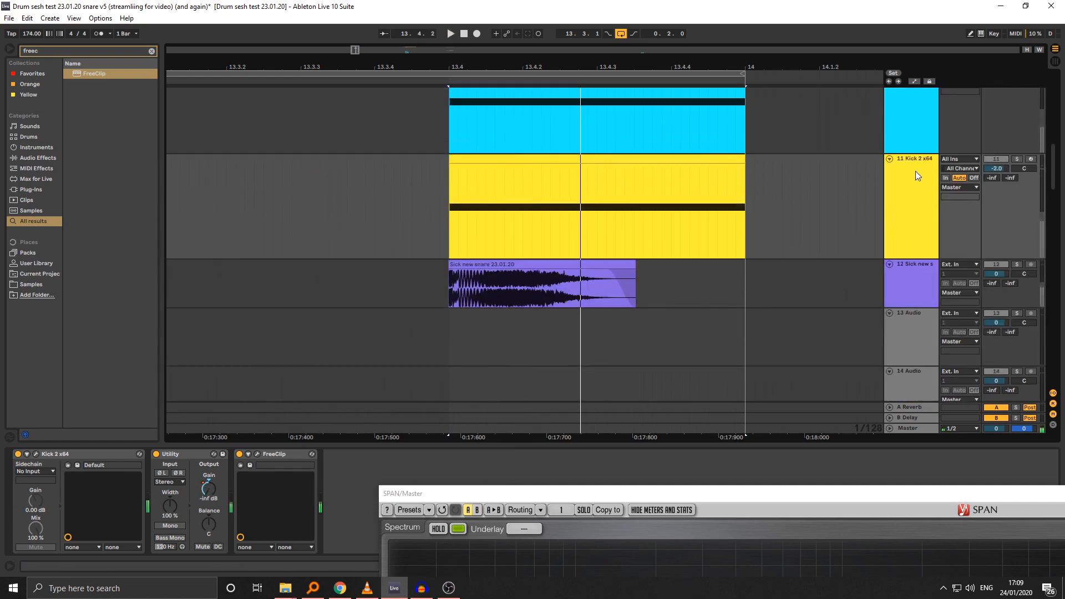
pyautogui.scroll(6, 910, 173)
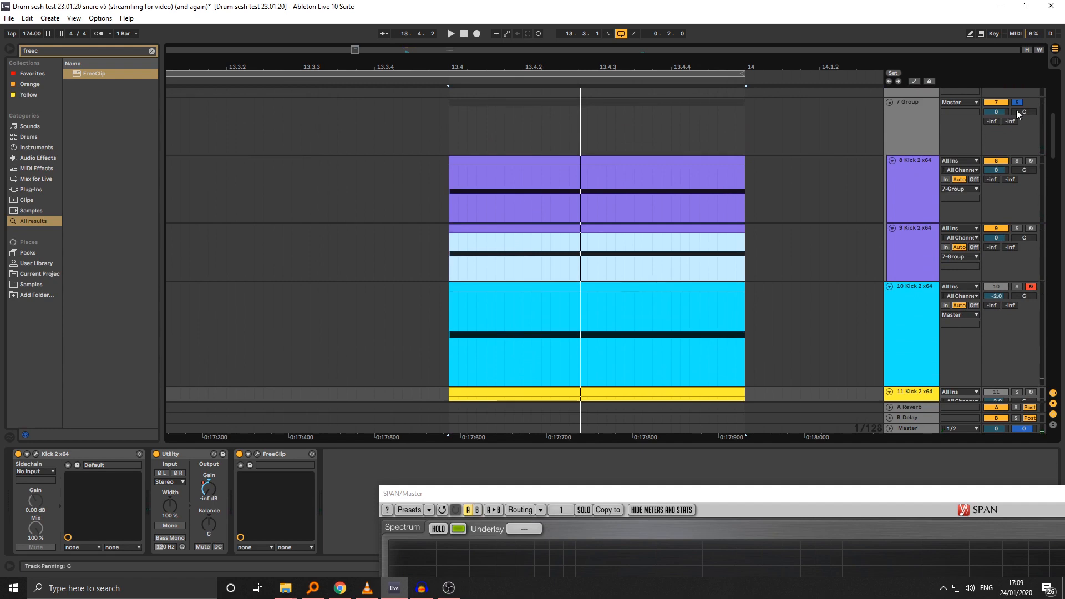
pyautogui.scroll(-5, 888, 103)
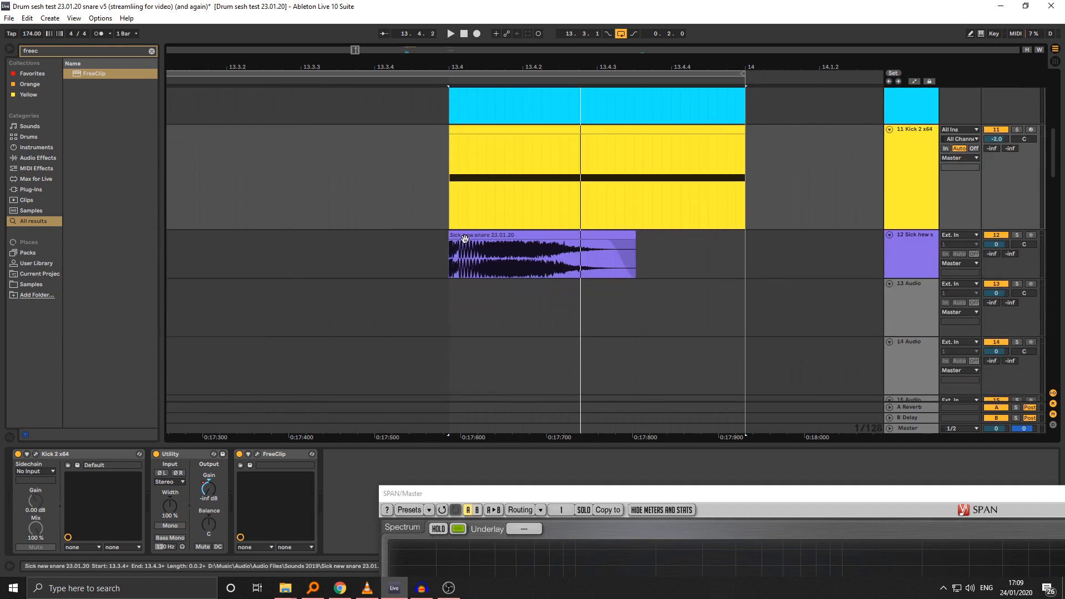
pyautogui.moveTo(908, 300); pyautogui.dragTo(925, 266)
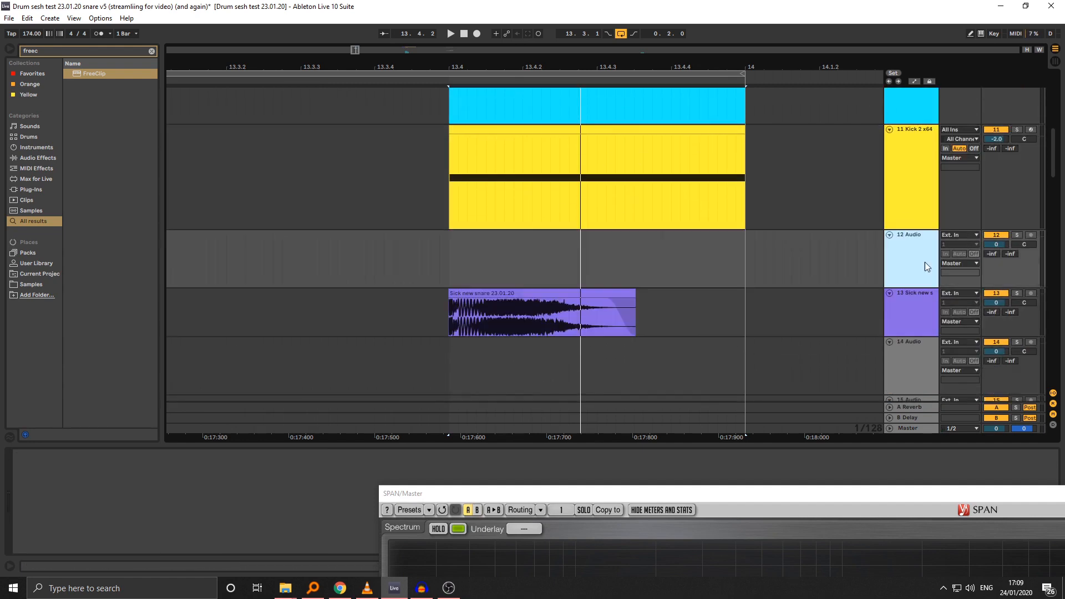
pyautogui.hotkey('ctrl', 't')
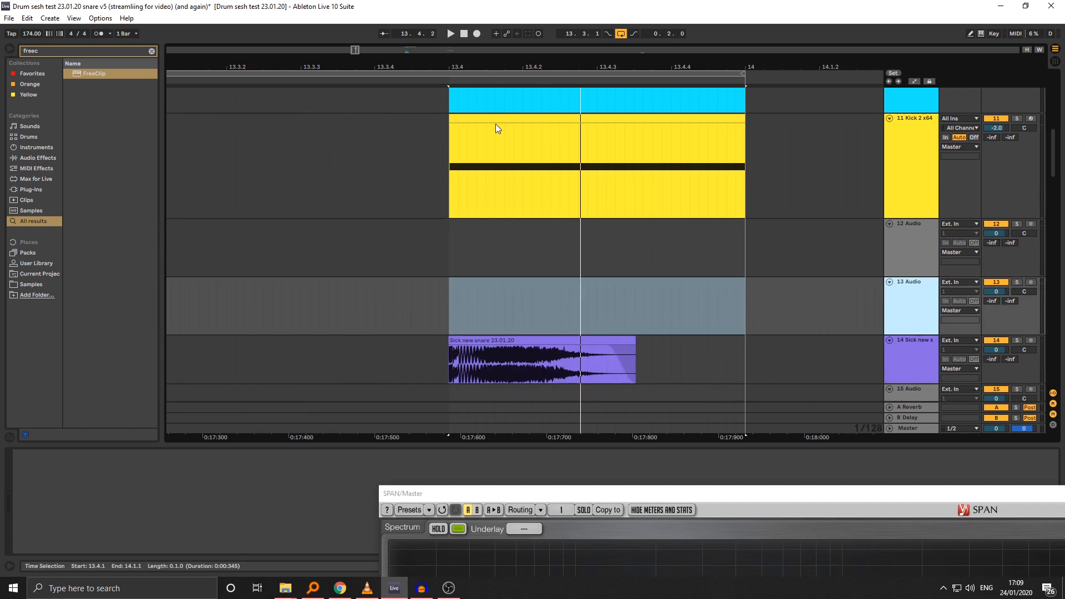
# Step: Examine how the Utility gain automation of the cyan and yellow Kick 2 tracks hands over around 13.4.1
pyautogui.click(494, 119)
pyautogui.press('z')
pyautogui.moveTo(376, 66); pyautogui.dragTo(752, 69)
pyautogui.click(485, 278)
pyautogui.moveTo(508, 499); pyautogui.dragTo(953, 550)
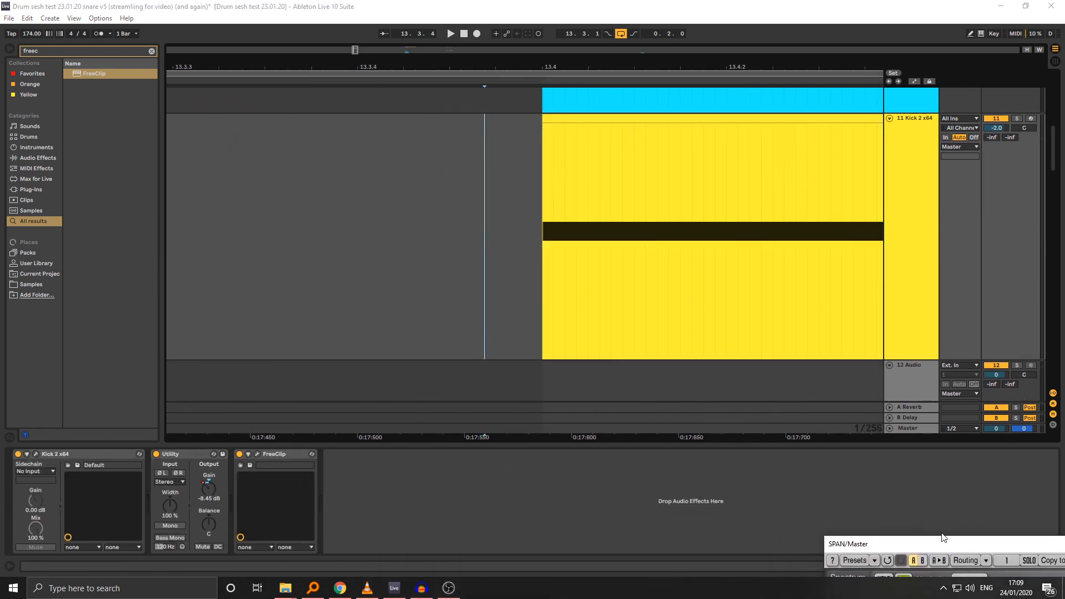
pyautogui.press('a')
pyautogui.hscroll(2, 469, 131)
pyautogui.click(451, 126)
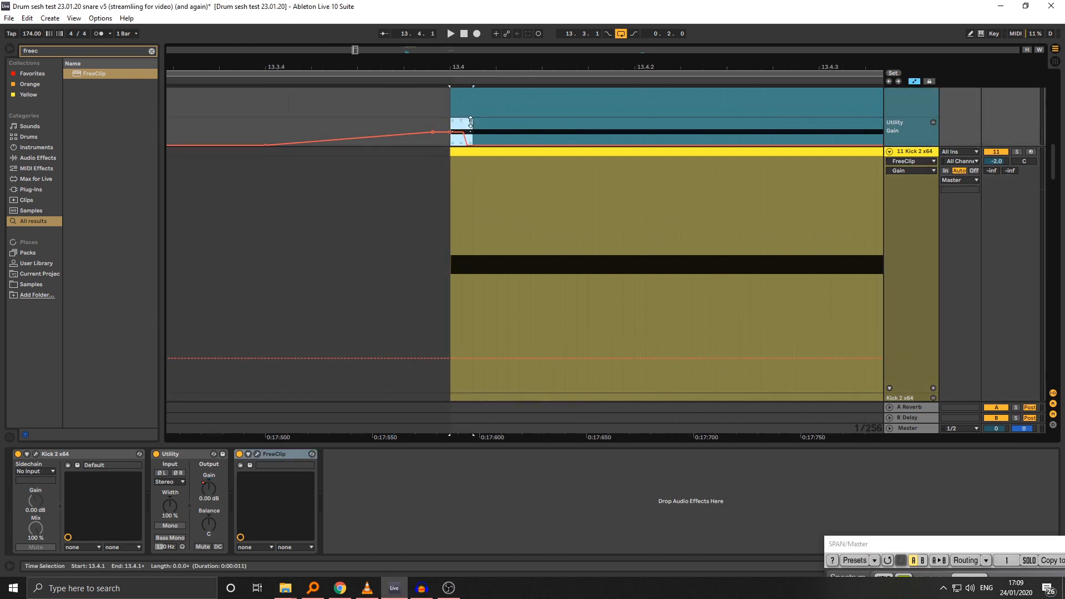
pyautogui.scroll(-3, 461, 202)
pyautogui.scroll(-3, 462, 261)
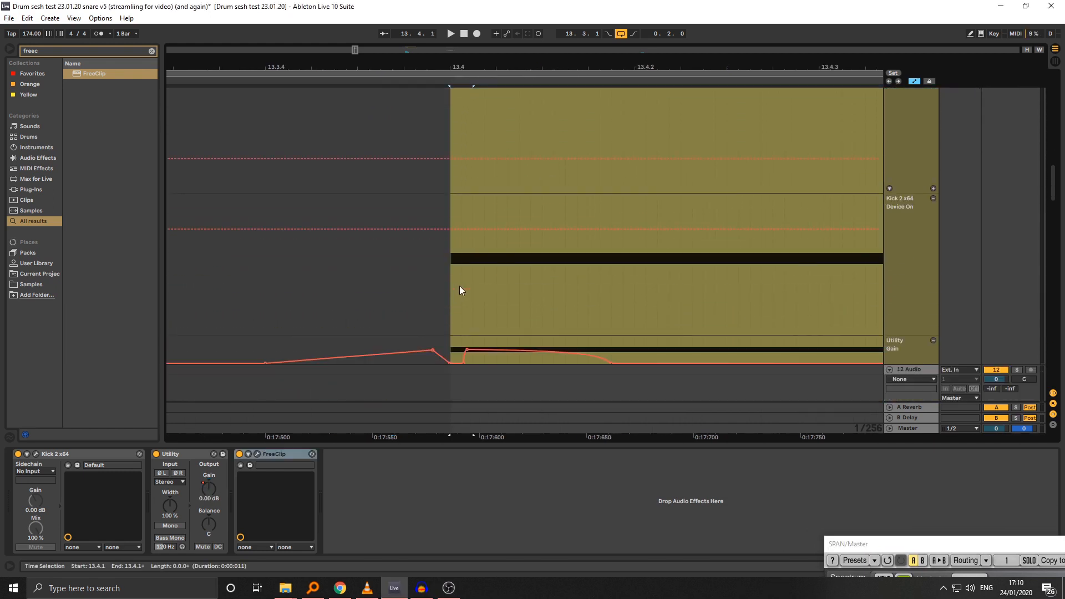
pyautogui.scroll(9, 510, 271)
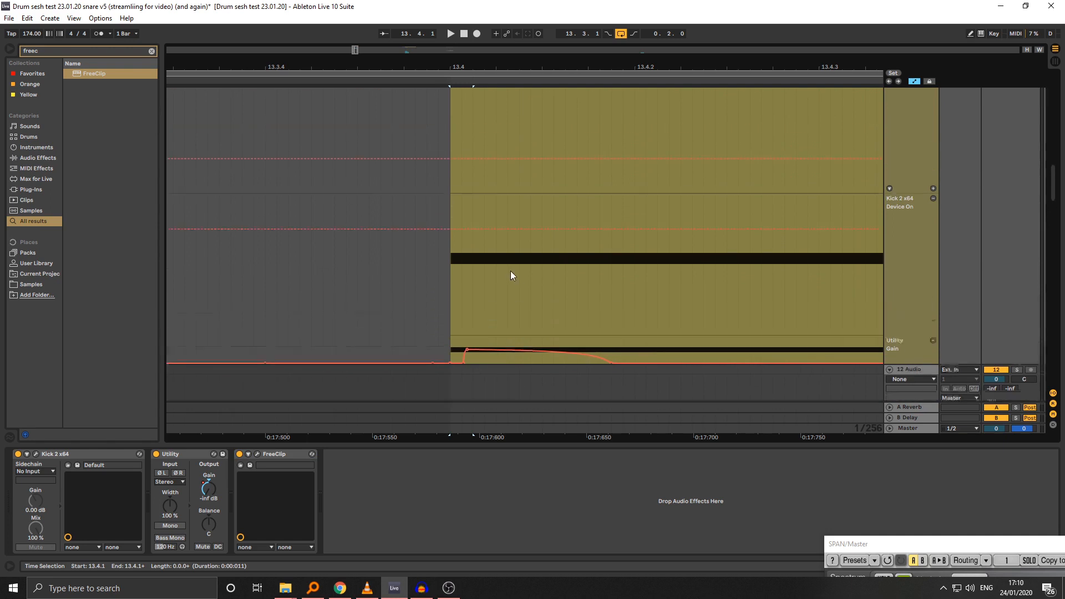
pyautogui.press('a')
# Step: Solo the yellow Kick 2 track, select its clip and open the track's Kick 2 editor
pyautogui.scroll(5, 490, 162)
pyautogui.click(417, 225)
pyautogui.scroll(-4, 416, 226)
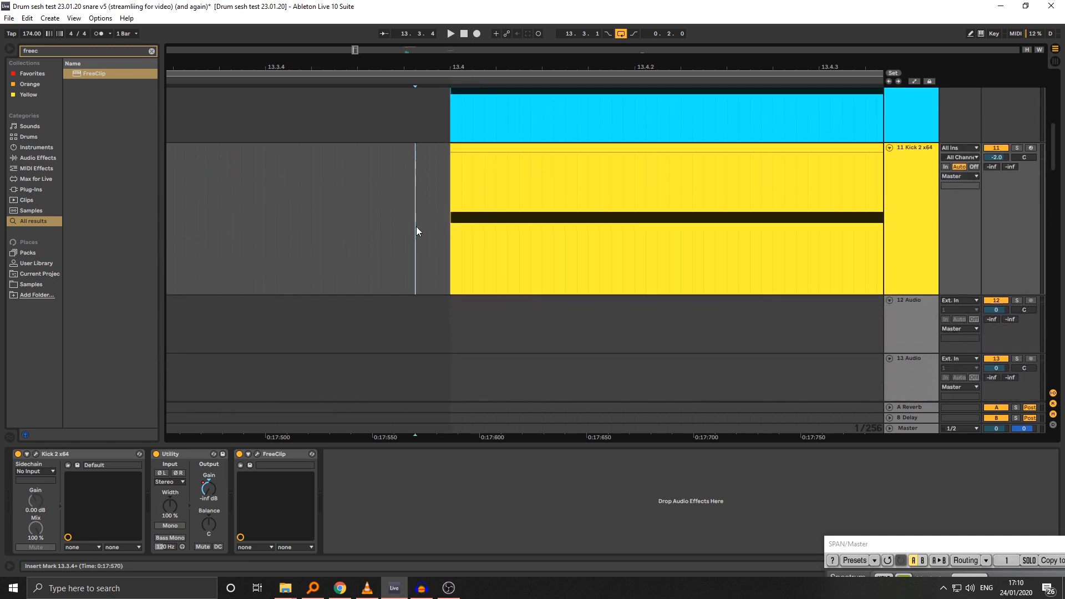
pyautogui.scroll(5, 419, 230)
pyautogui.scroll(-4, 825, 206)
pyautogui.click(516, 170)
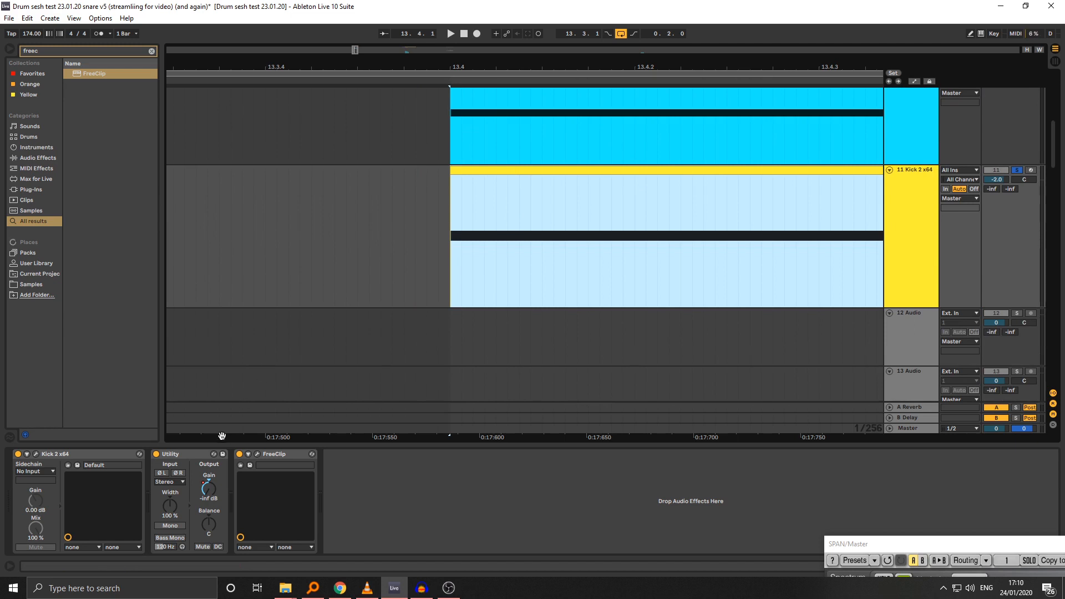
pyautogui.click(36, 454)
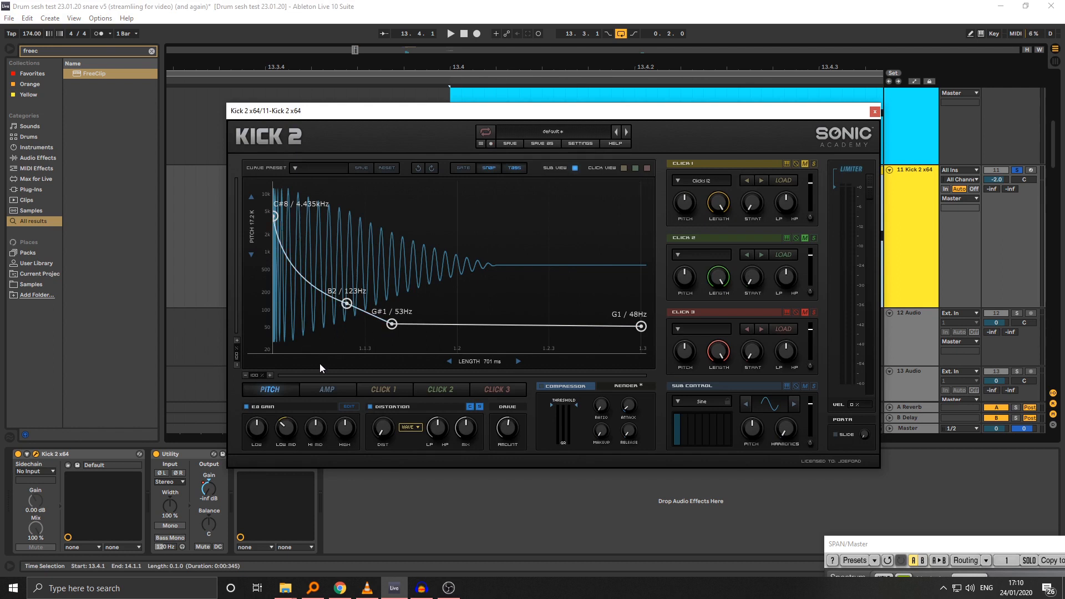
# Step: Raise the last three points of the Kick 2 pitch curve to A#4 (466 Hz), A4 (440 Hz) and G#4 (415 Hz)
pyautogui.moveTo(346, 303); pyautogui.dragTo(349, 262)
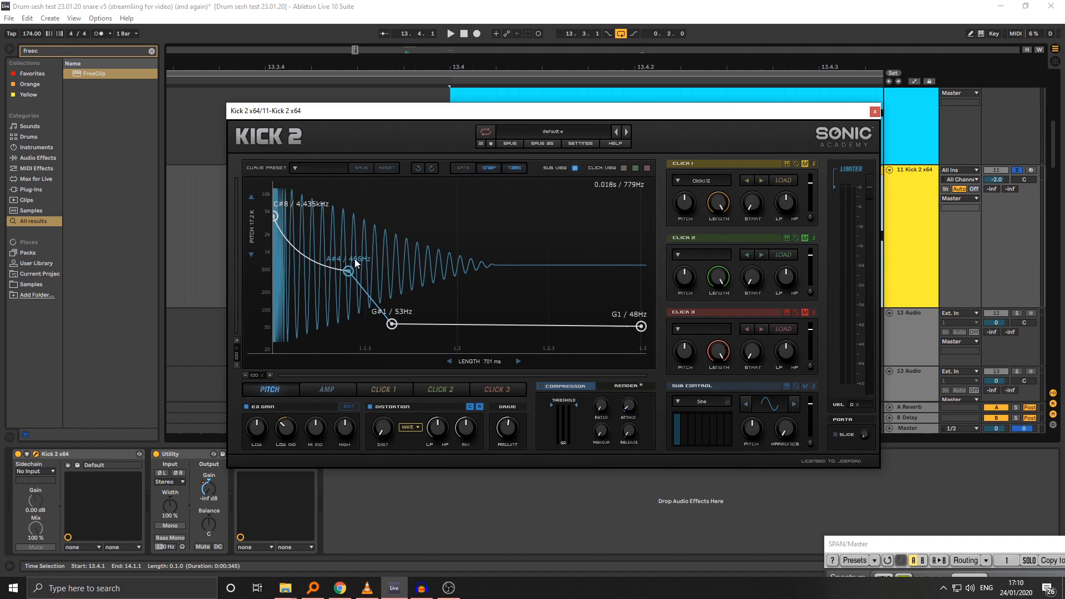
pyautogui.moveTo(866, 547); pyautogui.dragTo(189, 72)
pyautogui.moveTo(577, 190); pyautogui.dragTo(592, 183)
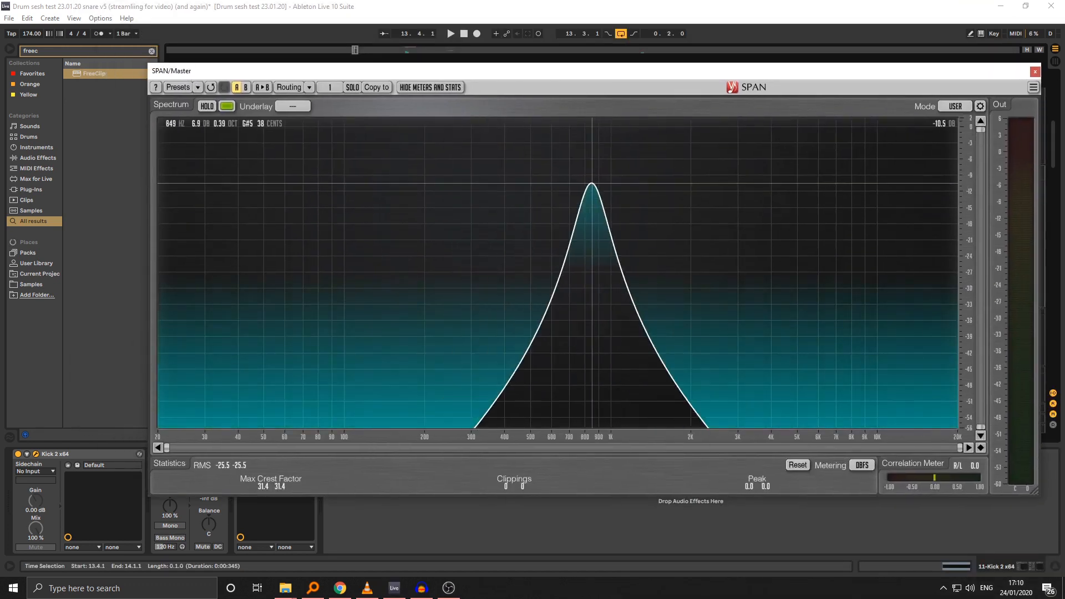
pyautogui.moveTo(172, 73); pyautogui.dragTo(780, 519)
pyautogui.moveTo(389, 317); pyautogui.dragTo(396, 270)
pyautogui.press('space')
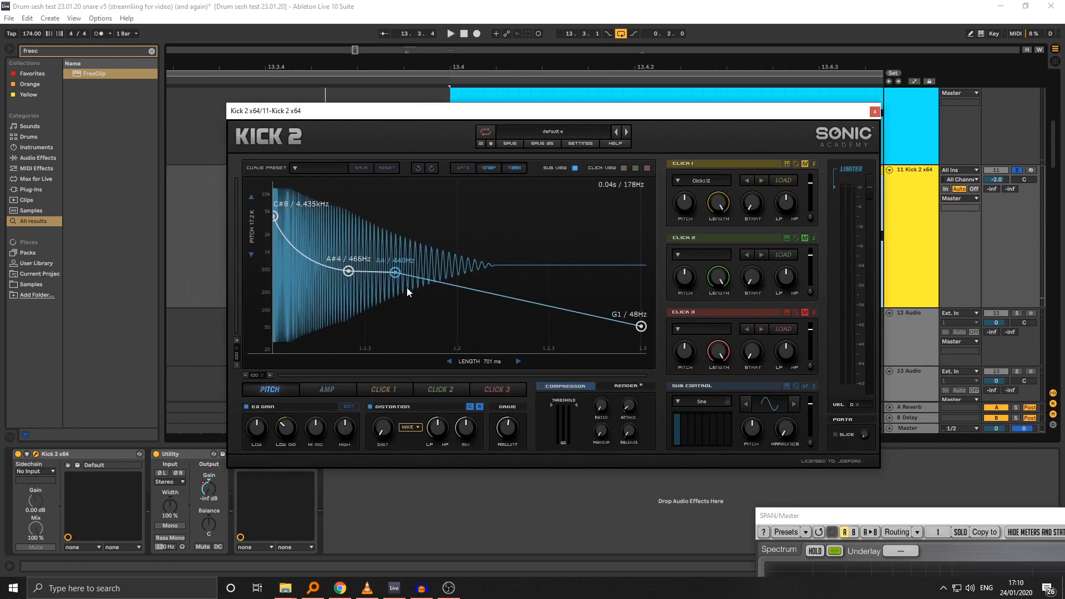
pyautogui.moveTo(630, 327); pyautogui.dragTo(632, 274)
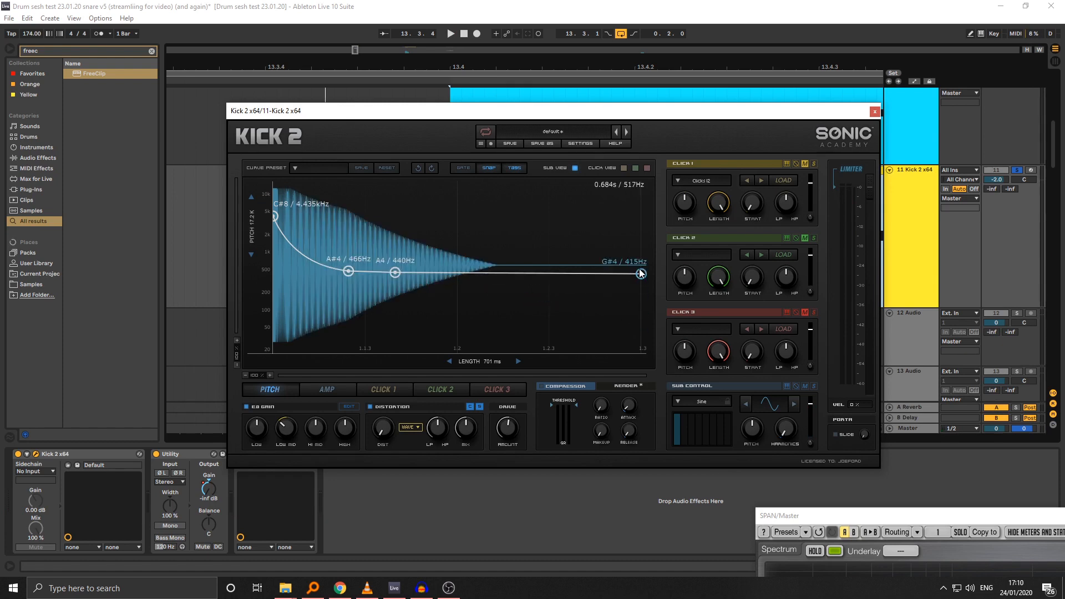
# Step: Play the soloed yellow layer and check its frequency peak in SPAN
pyautogui.moveTo(787, 516); pyautogui.dragTo(202, 90)
pyautogui.press('space')
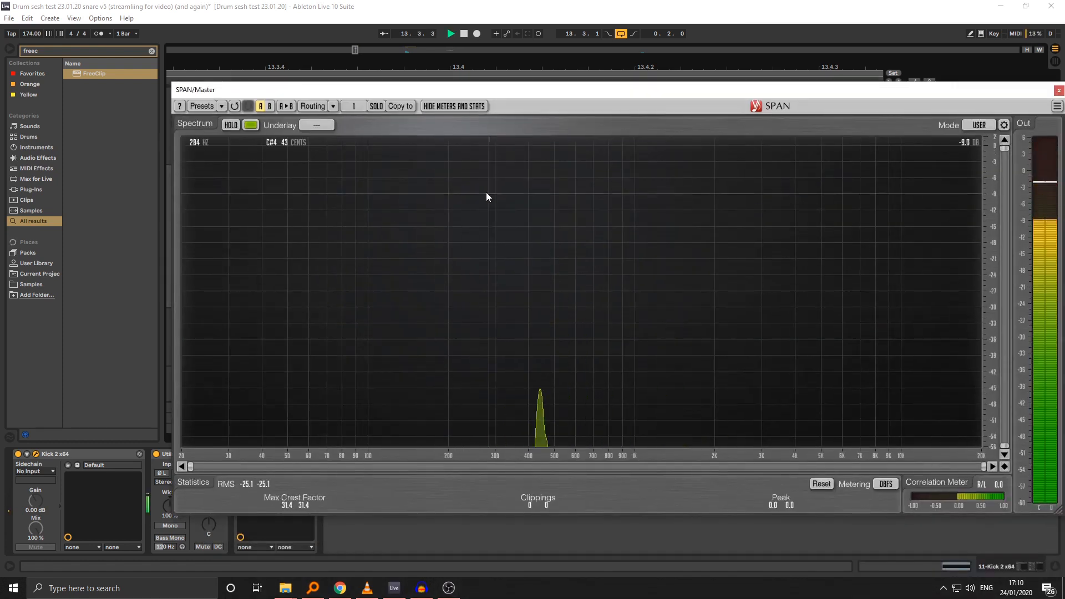
pyautogui.press('space')
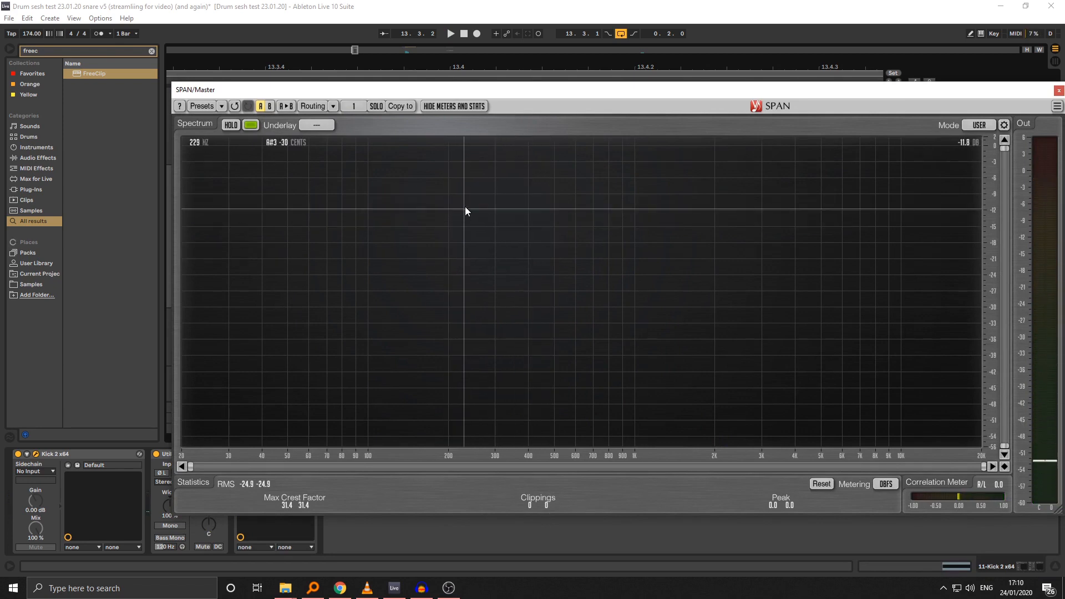
# Step: Level the last three Kick 2 pitch points at B3 (247 Hz), with the third point moved out to about 1.2 on the ruler
pyautogui.moveTo(477, 91); pyautogui.dragTo(627, 332)
pyautogui.click(413, 286)
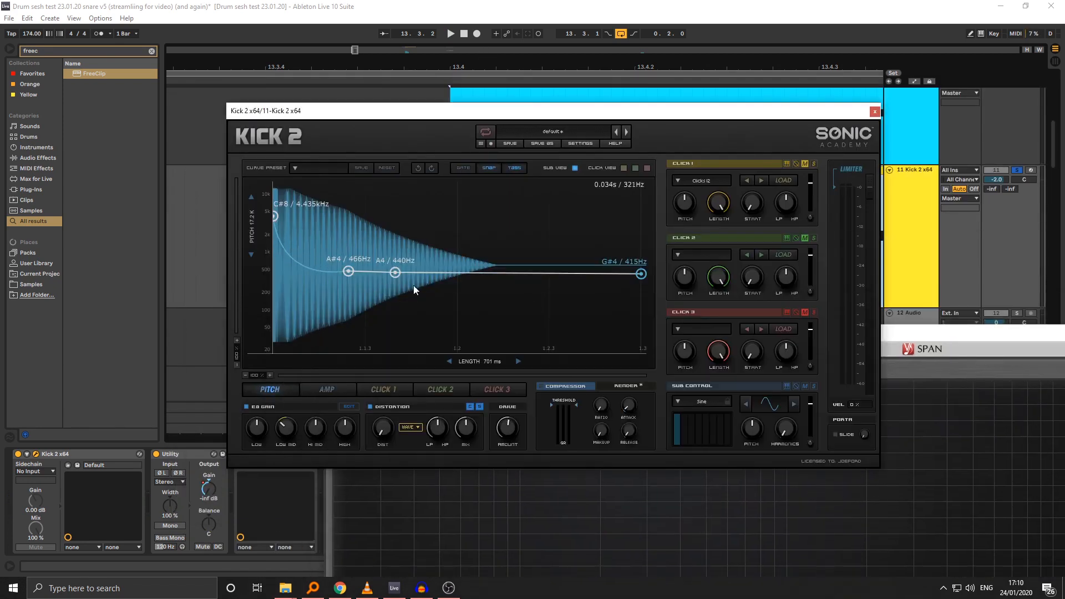
pyautogui.moveTo(639, 275); pyautogui.dragTo(620, 297)
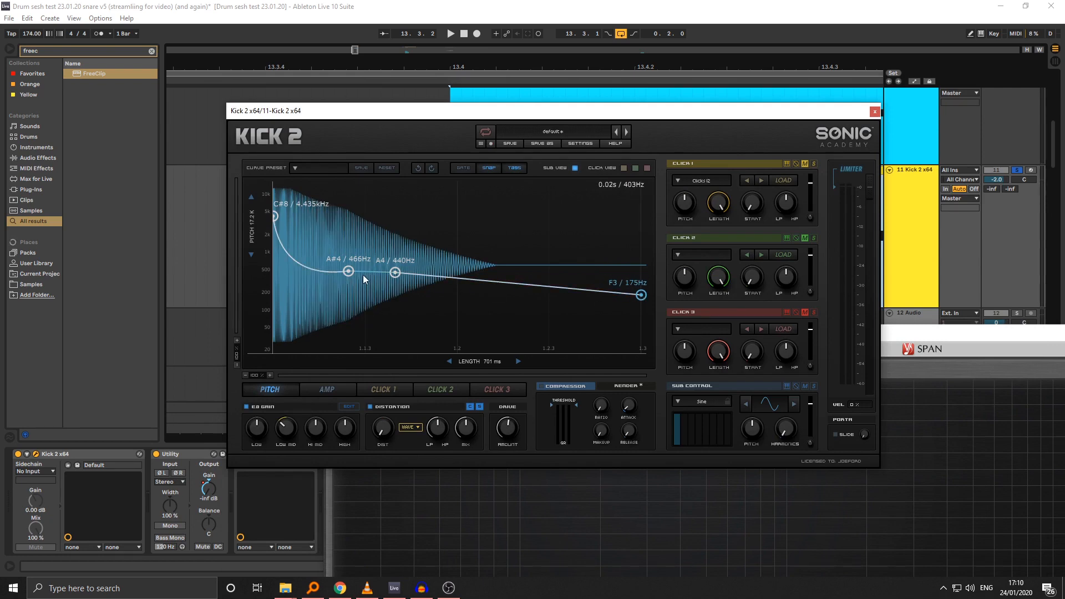
pyautogui.moveTo(394, 272); pyautogui.dragTo(463, 288)
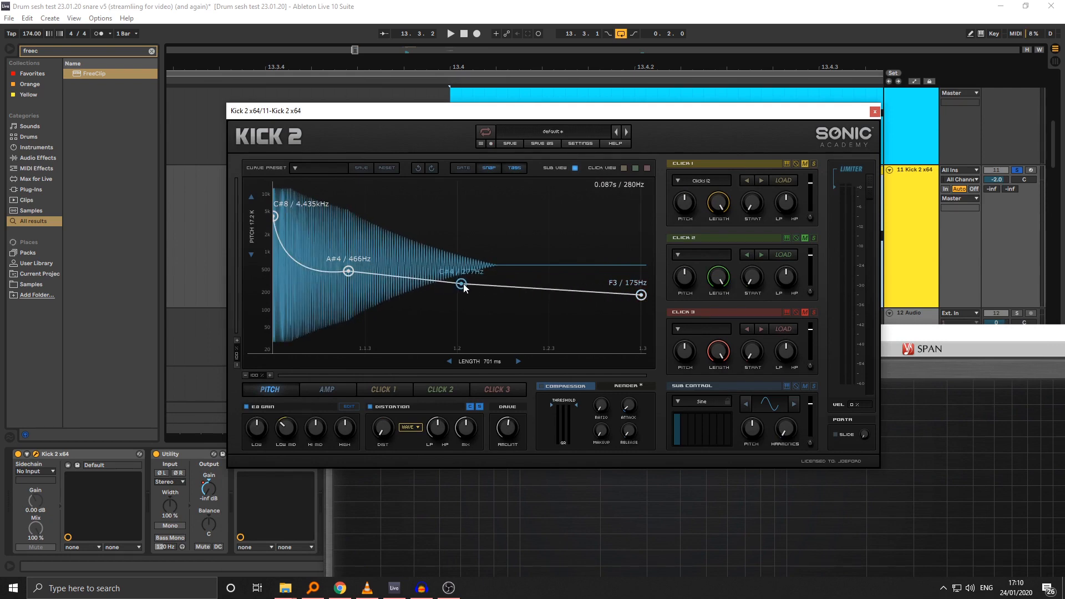
pyautogui.moveTo(346, 273); pyautogui.dragTo(353, 290)
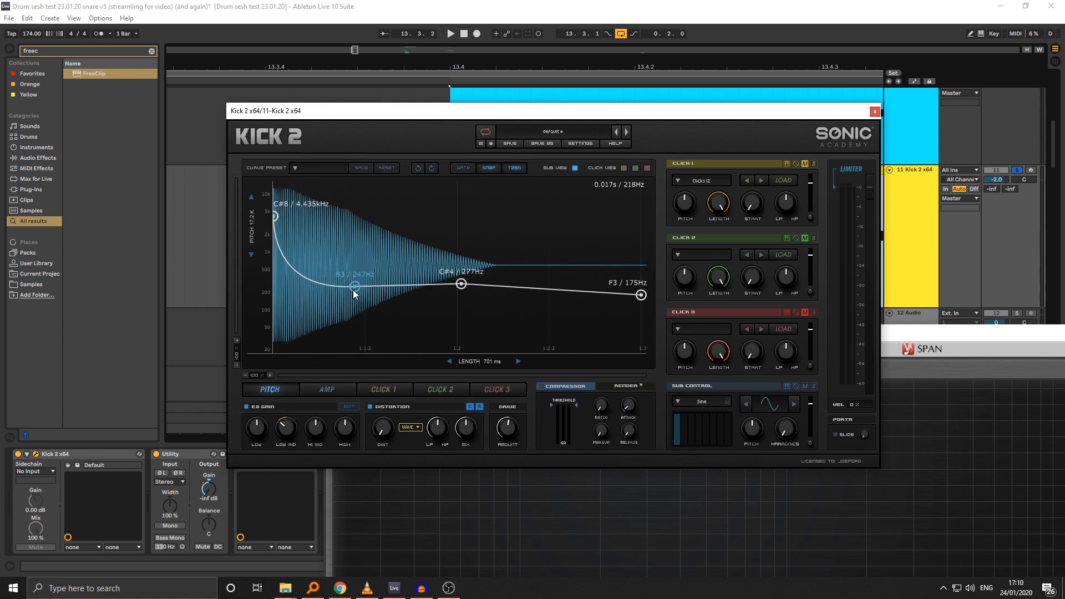
pyautogui.moveTo(461, 284); pyautogui.dragTo(461, 290)
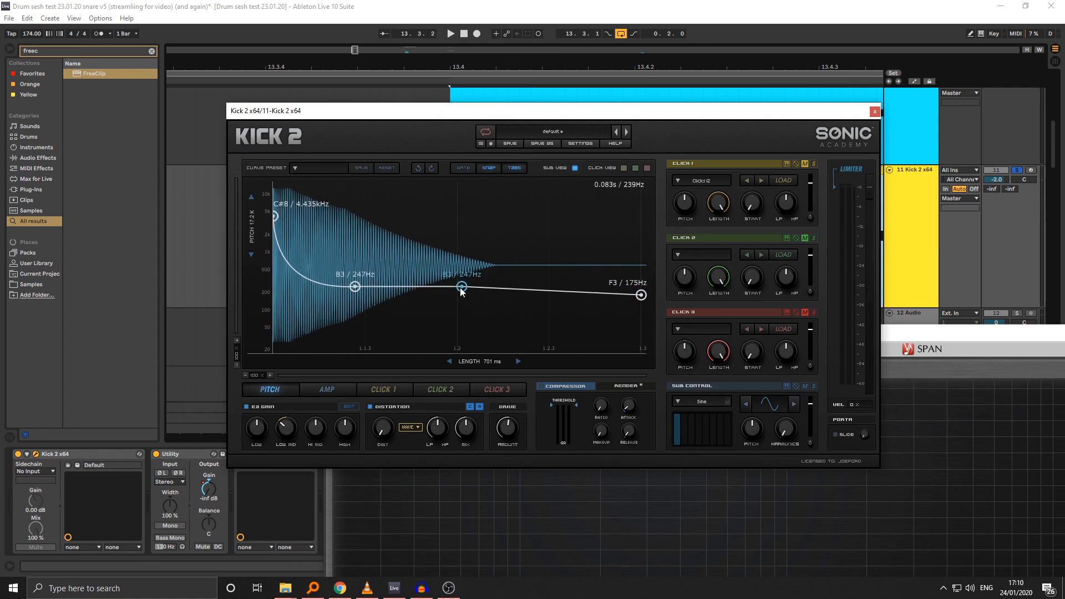
pyautogui.moveTo(642, 296); pyautogui.dragTo(642, 289)
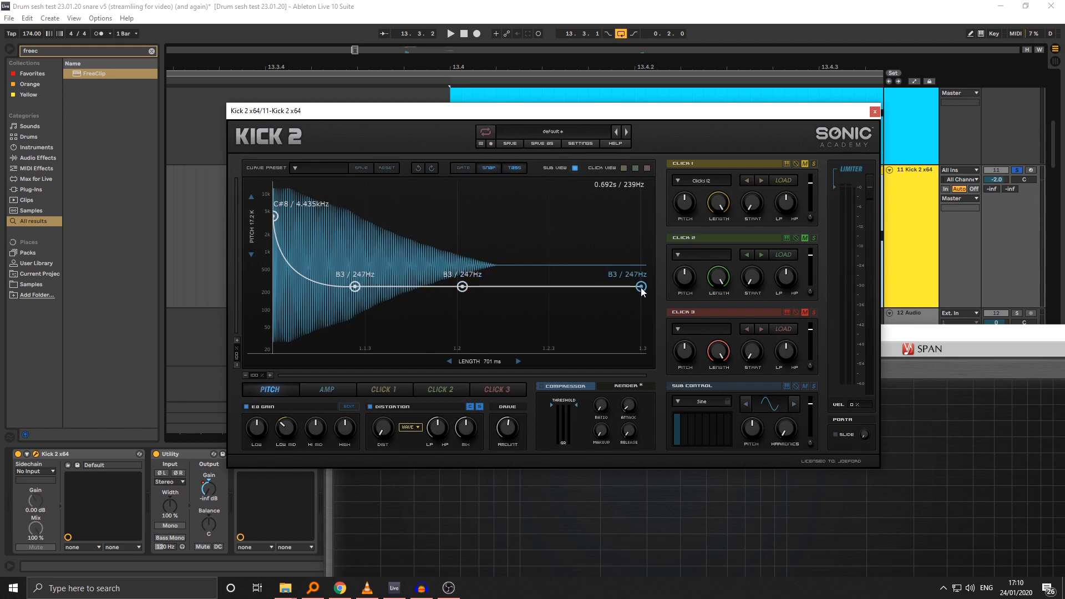
# Step: Audition the flattened pitch curve while viewing SPAN, and close the Kick 2 editor
pyautogui.press('space')
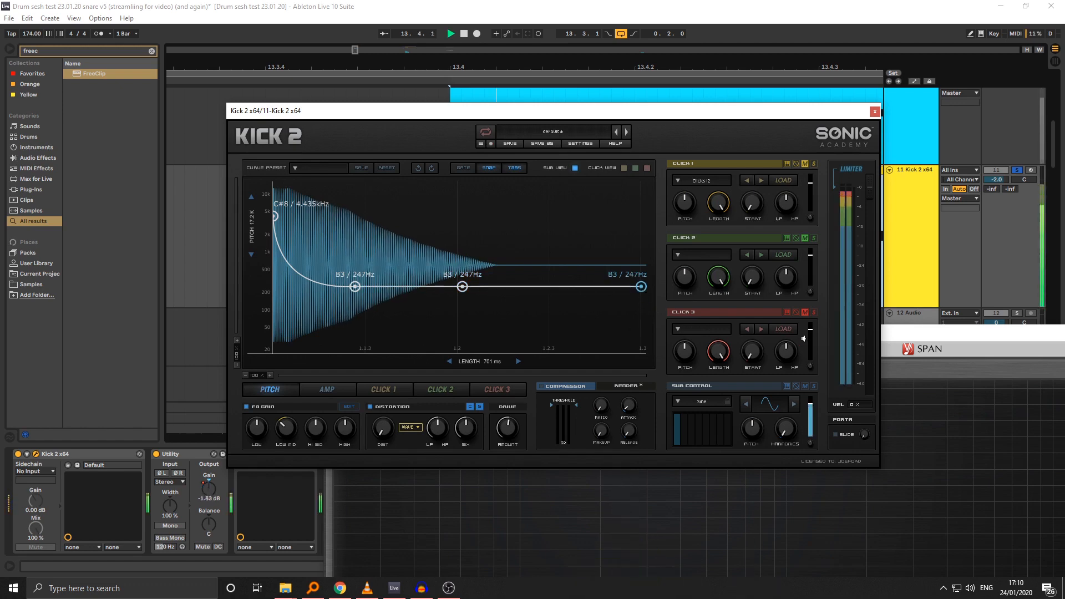
pyautogui.click(902, 337)
pyautogui.moveTo(902, 337); pyautogui.dragTo(712, 153)
pyautogui.press('space')
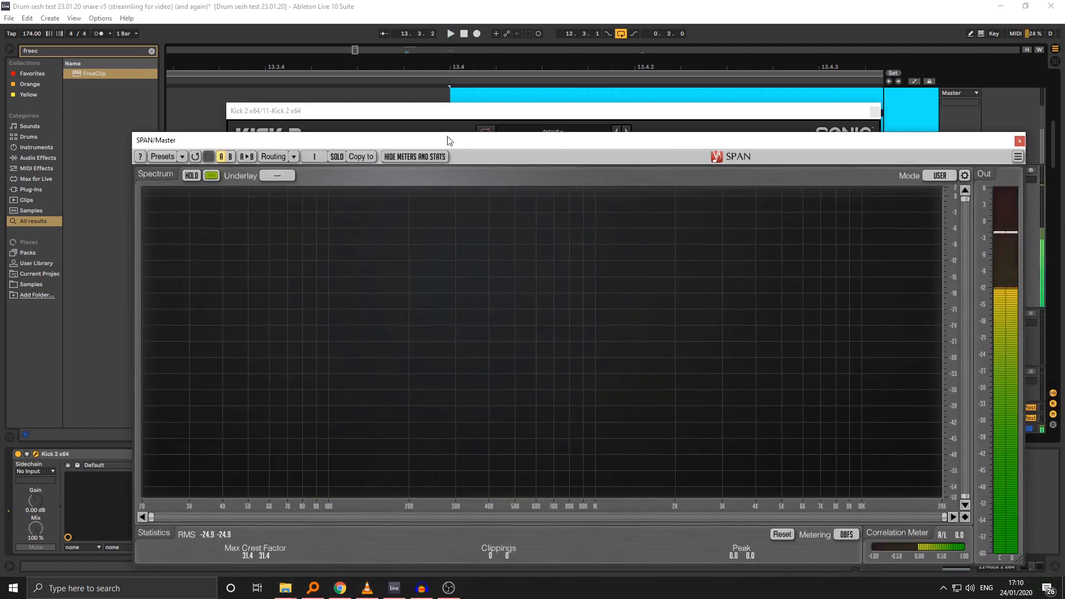
pyautogui.moveTo(452, 148); pyautogui.dragTo(536, 492)
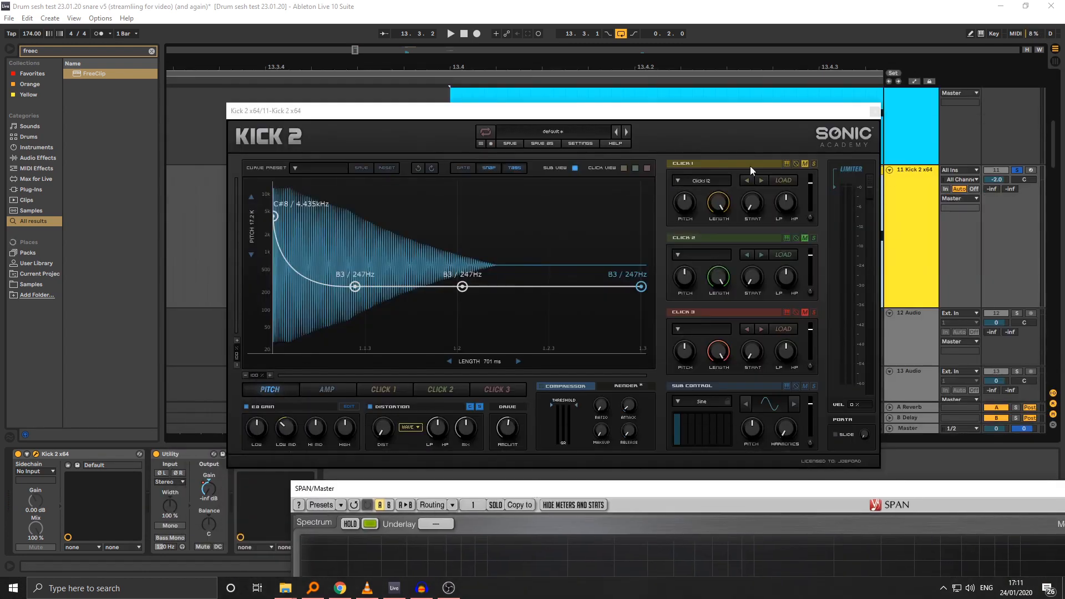
pyautogui.click(874, 114)
# Step: Replace FreeClip on the yellow Kick 2 track with FabFilter Pro-L 2, found by searching for "pro L"
pyautogui.click(909, 212)
pyautogui.hotkey('ctrl', 'f')
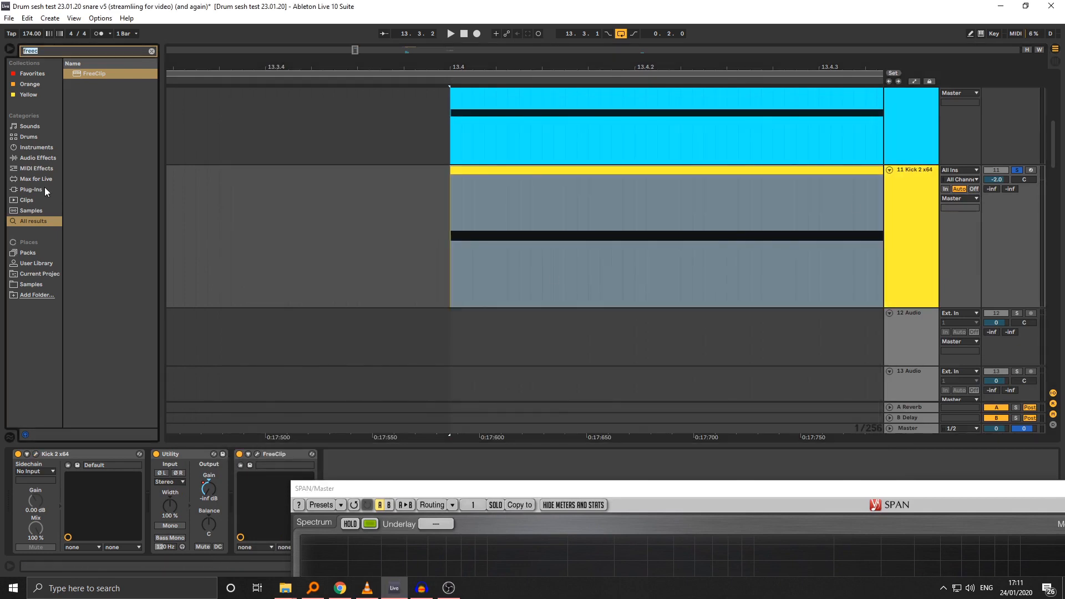
pyautogui.click(269, 453)
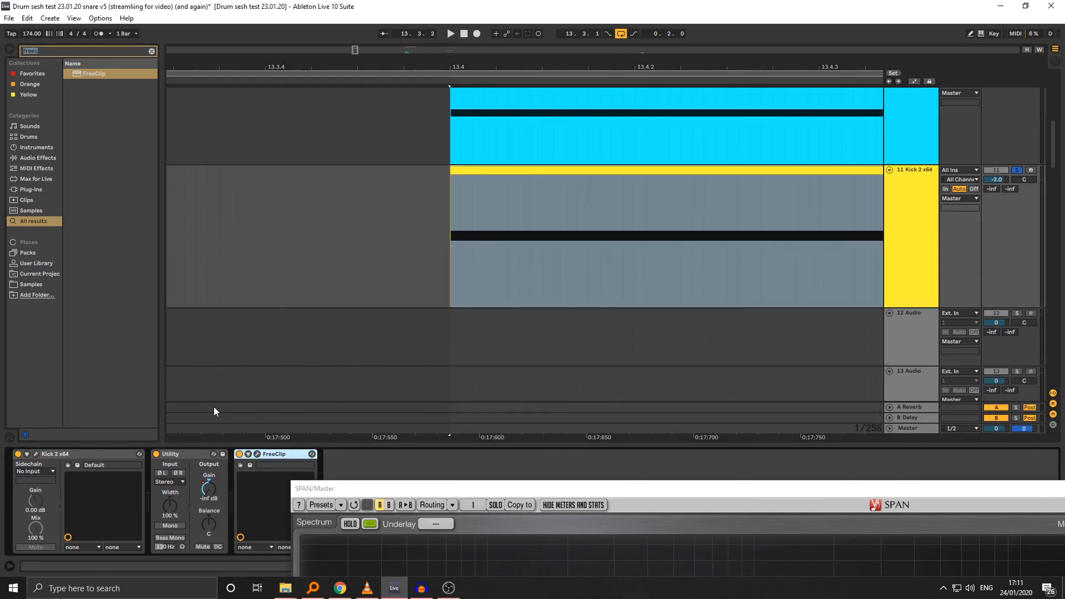
pyautogui.press('Delete')
pyautogui.press('BackSpace')
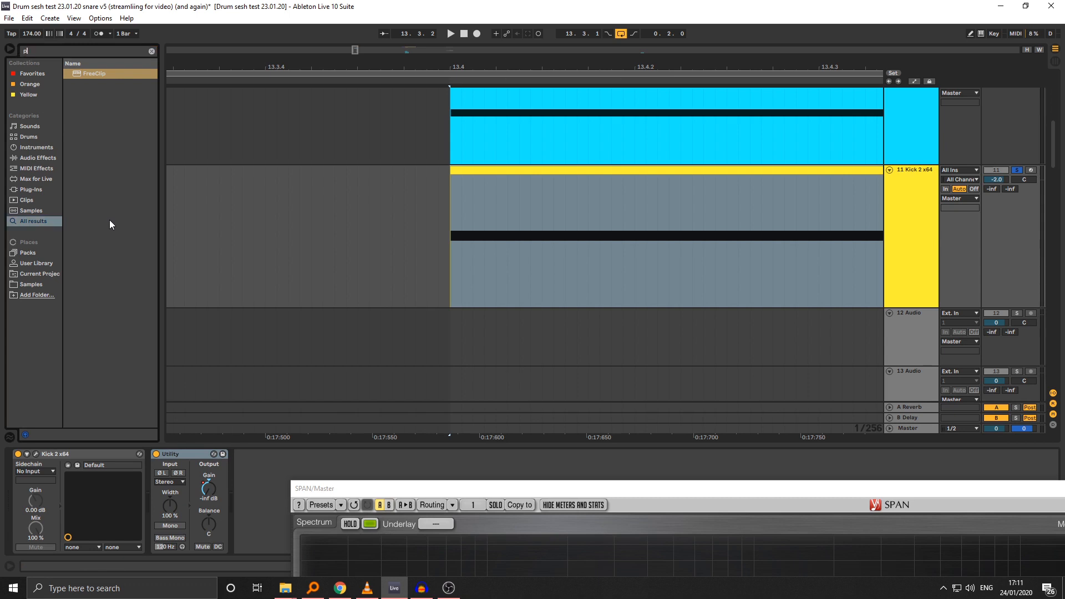
pyautogui.write('pro')
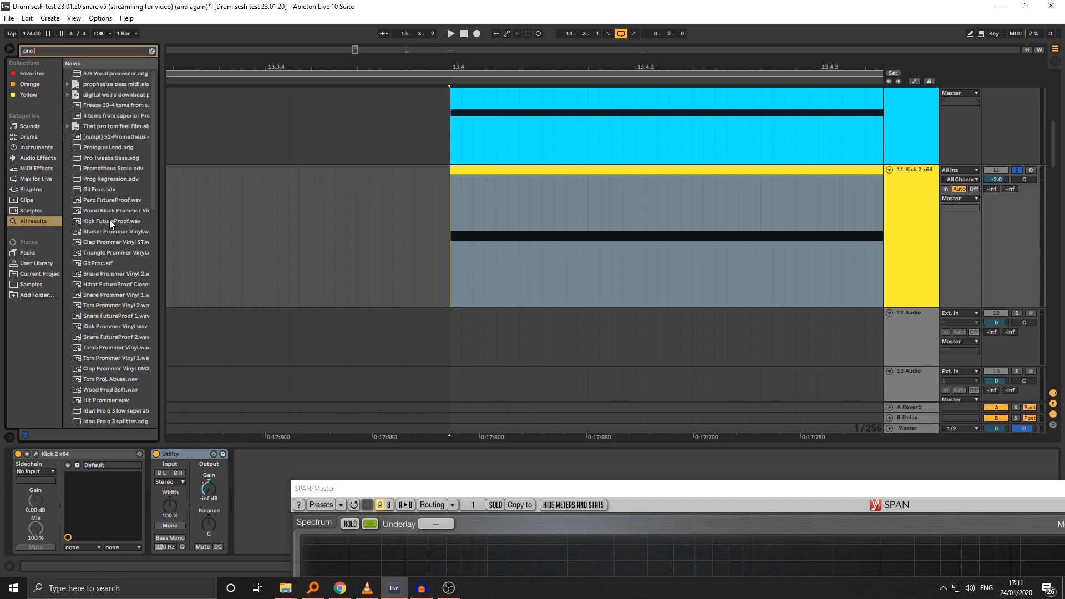
pyautogui.write(' L')
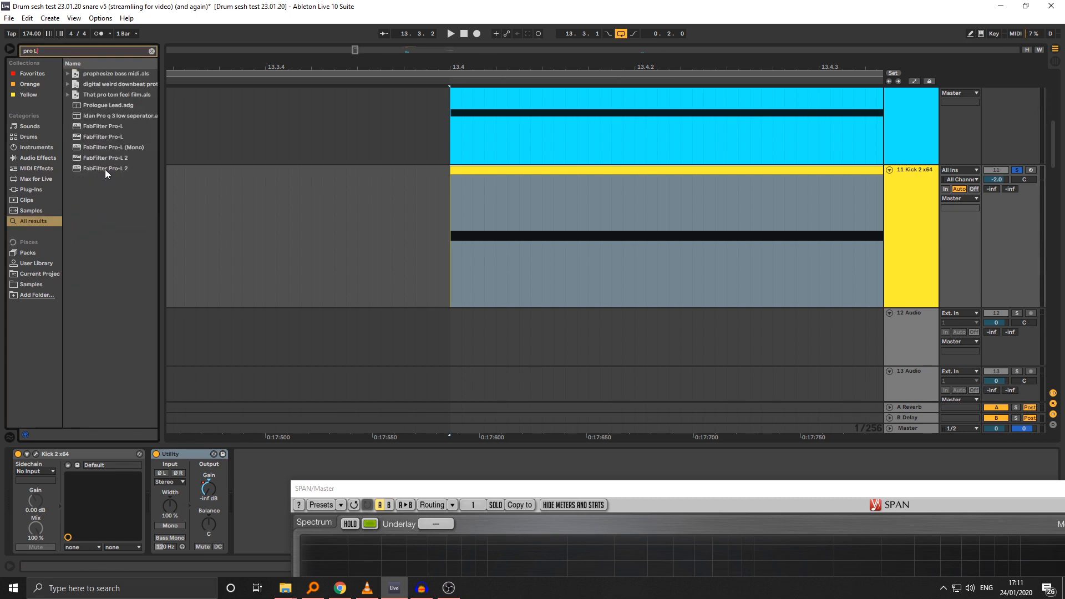
pyautogui.moveTo(104, 169); pyautogui.dragTo(256, 453)
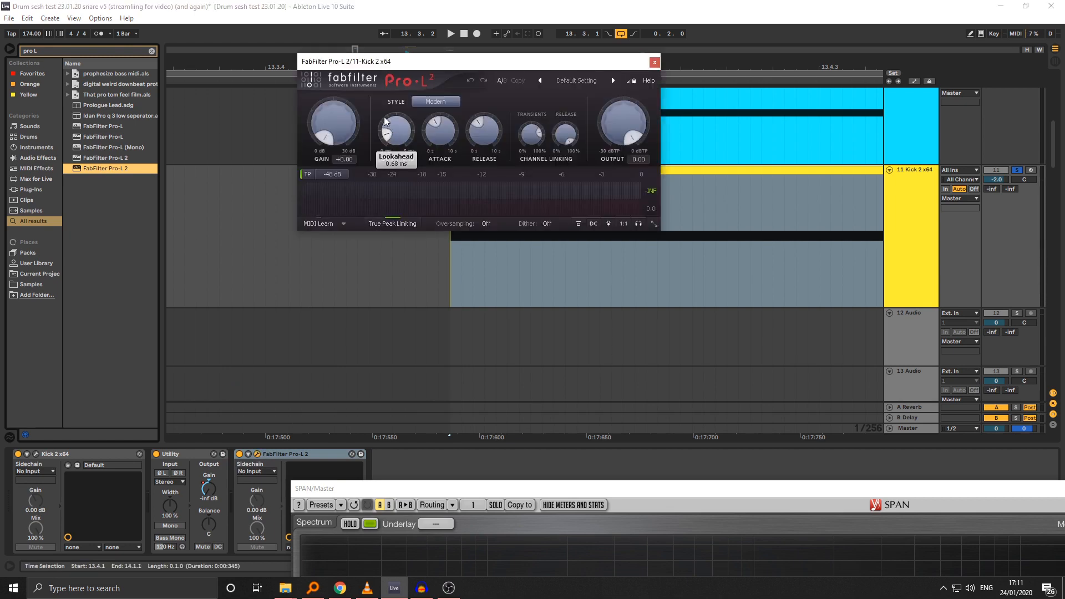
pyautogui.moveTo(393, 62); pyautogui.dragTo(456, 165)
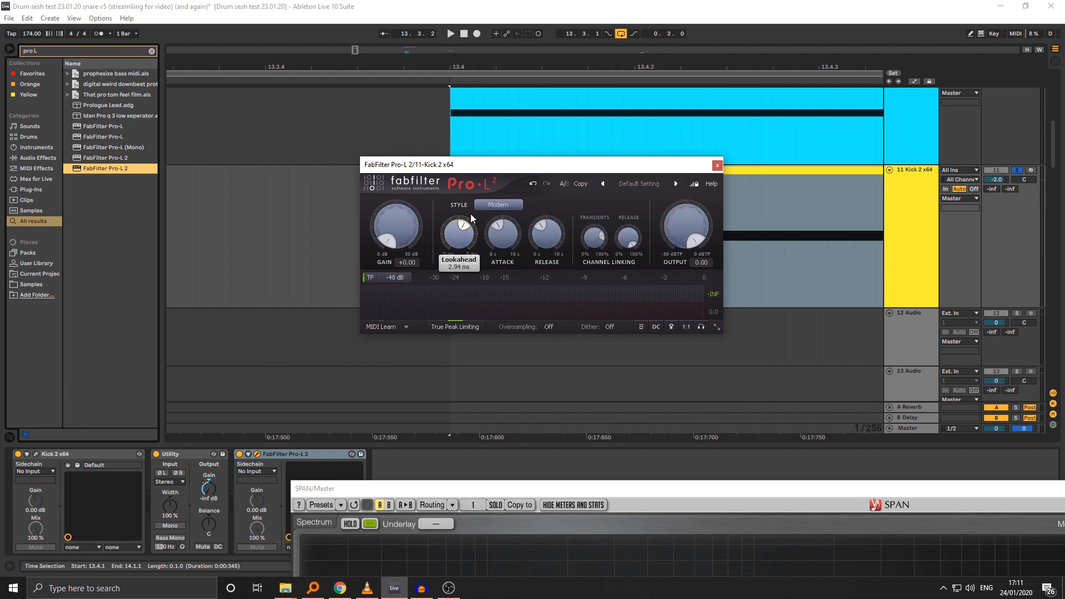
# Step: Reduce the Pro-L 2 Lookahead to 2.51 ms and then all the way to 0.00 ms
pyautogui.moveTo(471, 214); pyautogui.dragTo(458, 228)
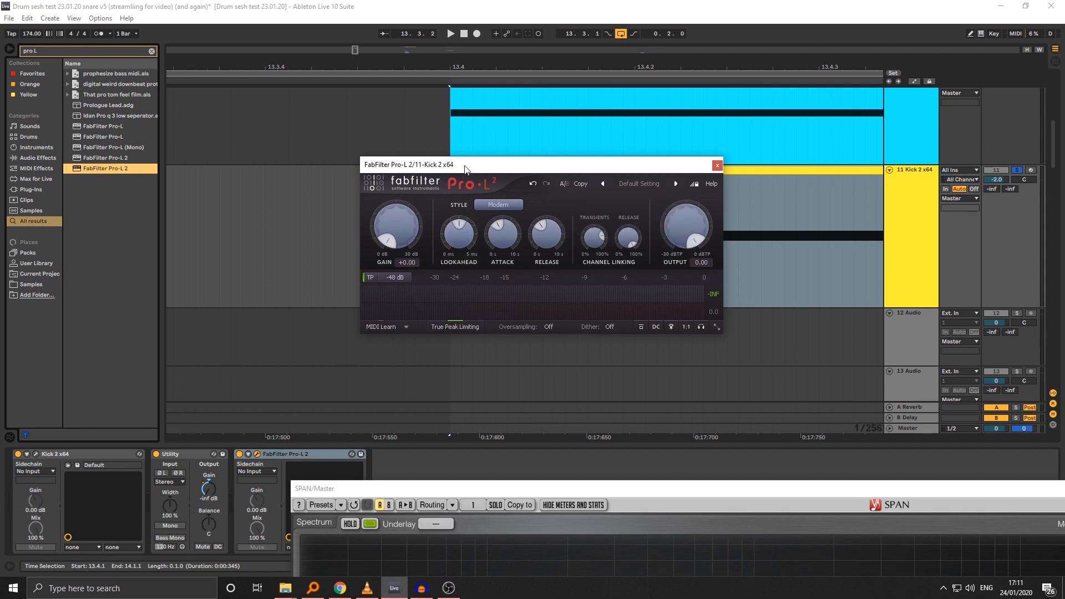
pyautogui.moveTo(412, 164); pyautogui.dragTo(405, 169)
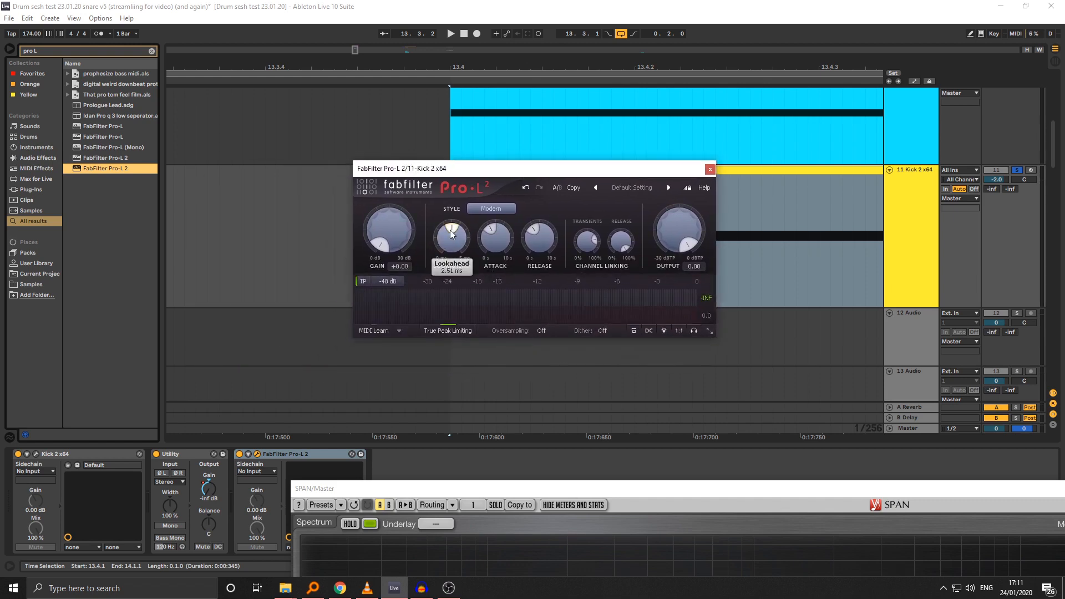
pyautogui.doubleClick(450, 230)
pyautogui.moveTo(445, 231); pyautogui.dragTo(314, 448)
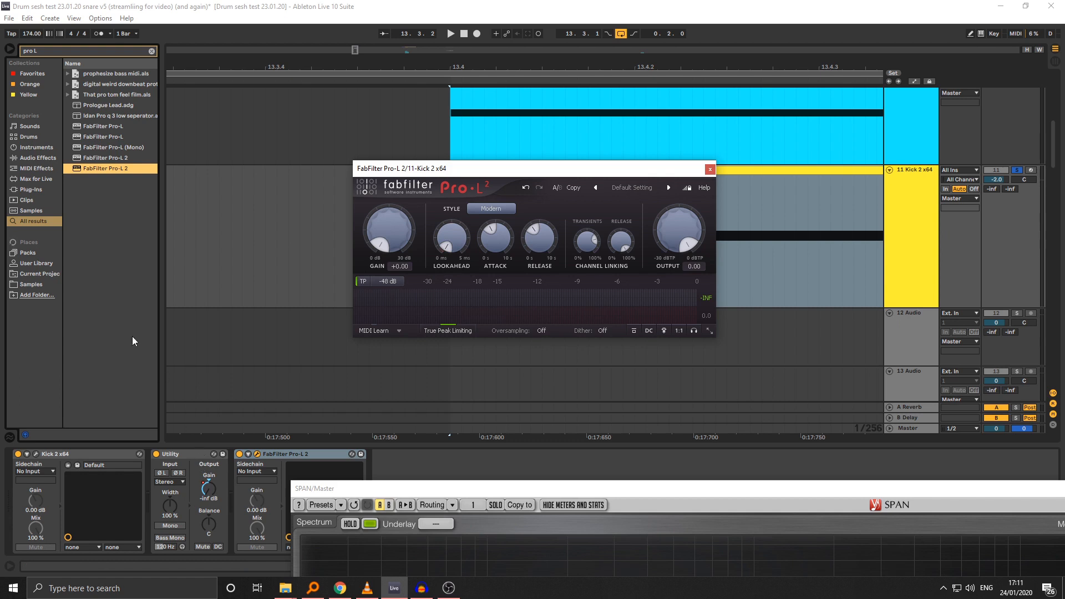
# Step: Raise the Pro-L 2 Lookahead to slightly above the middle of its range
pyautogui.hotkey('ctrl', 'f')
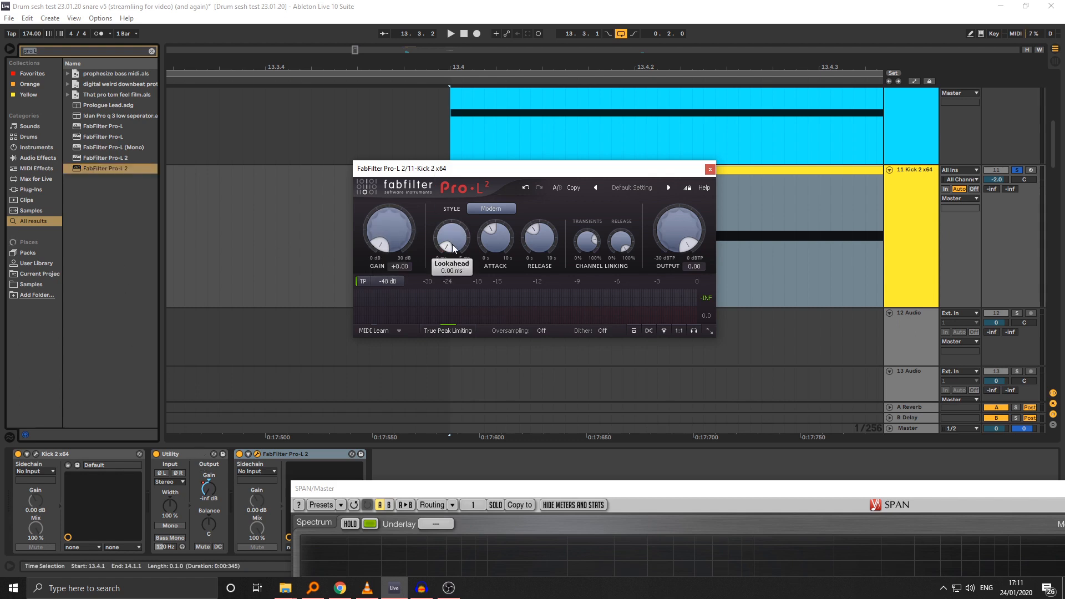
pyautogui.moveTo(450, 250)
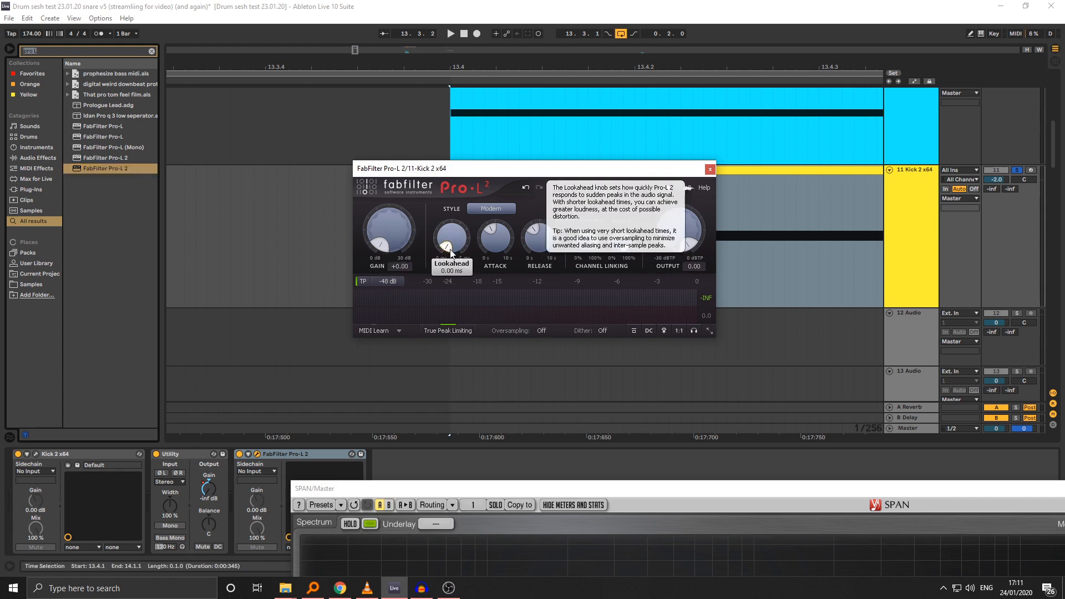
pyautogui.moveTo(450, 253); pyautogui.dragTo(464, 231)
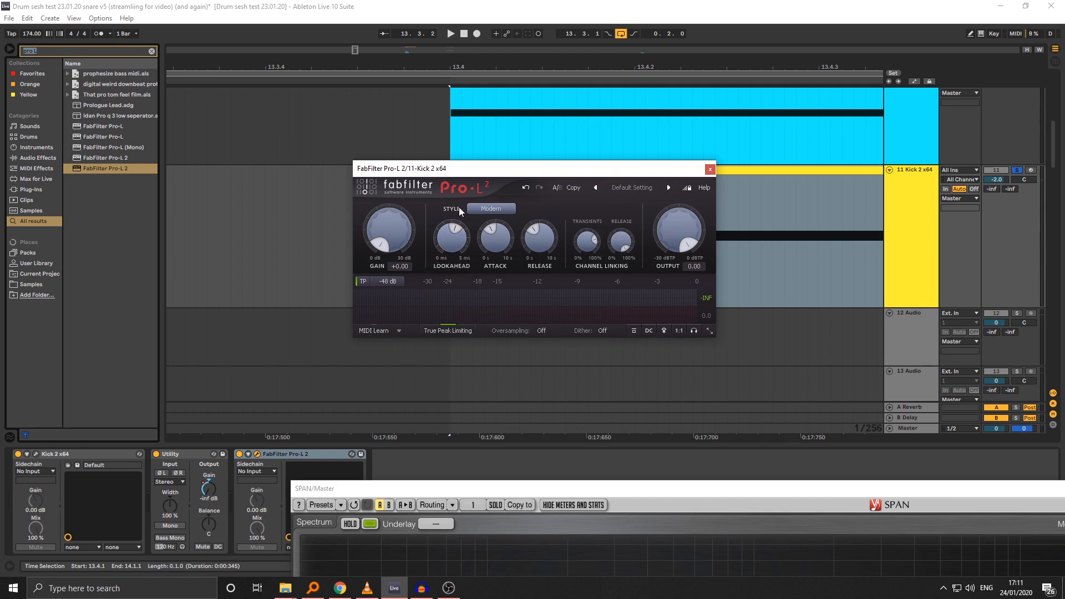
# Step: Clear the browser search, close the Pro-L 2 window and audition the yellow Kick 2 clip
pyautogui.press('BackSpace')
pyautogui.click(710, 169)
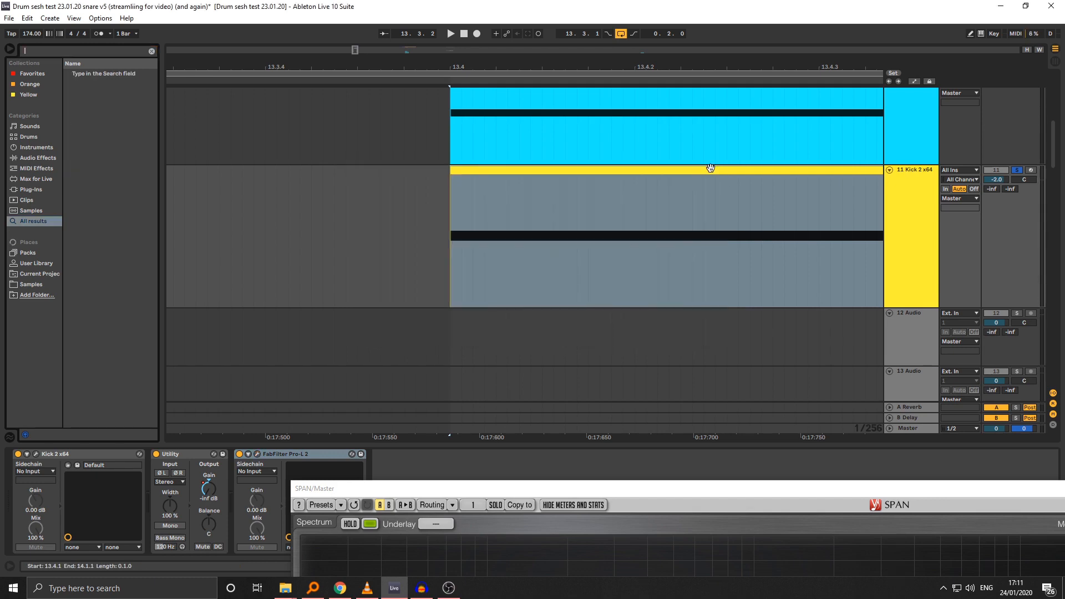
pyautogui.click(467, 168)
pyautogui.press('space')
pyautogui.moveTo(455, 69); pyautogui.dragTo(447, 50)
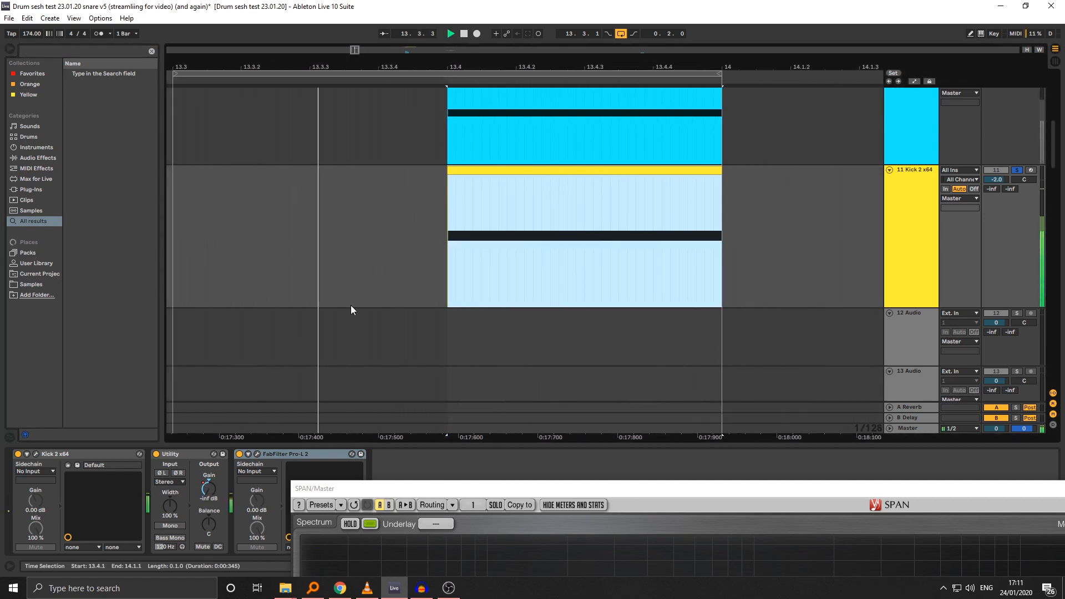
pyautogui.scroll(1, 696, 284)
pyautogui.press('space')
# Step: Solo the cyan Kick 2 track together with the yellow one and audition both layers using SPAN
pyautogui.keyDown('ctrl'); pyautogui.click(1018, 98); pyautogui.keyUp('ctrl')
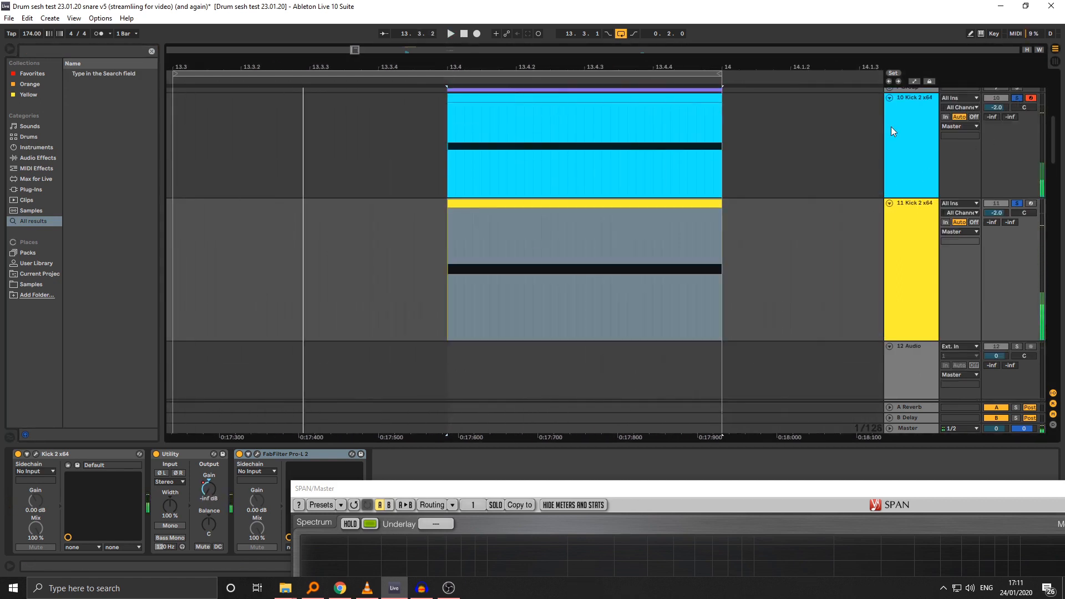
pyautogui.click(471, 204)
pyautogui.press('space')
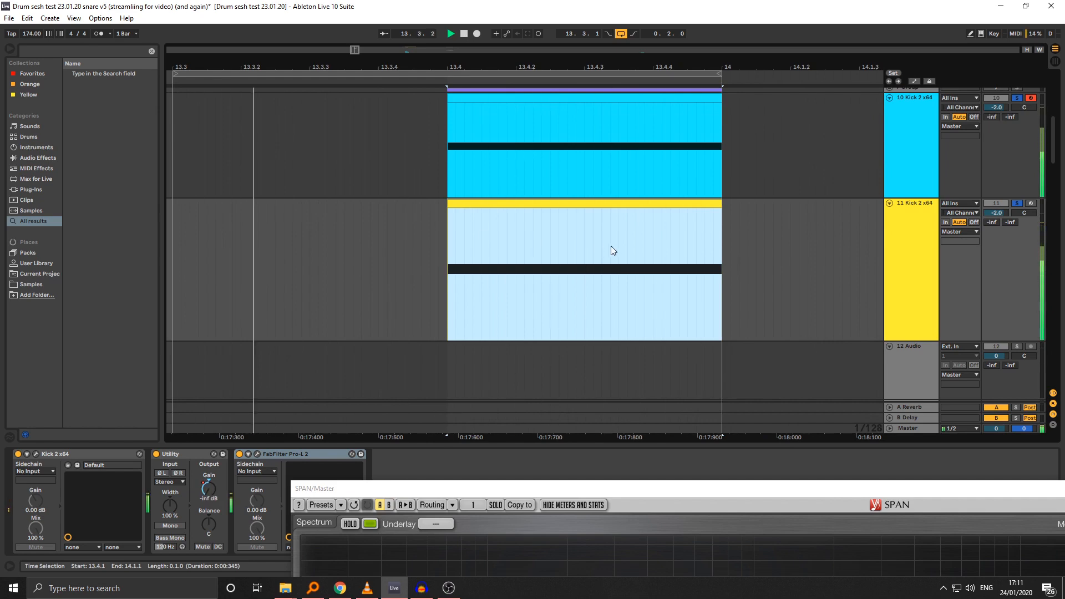
pyautogui.moveTo(625, 489); pyautogui.dragTo(455, 88)
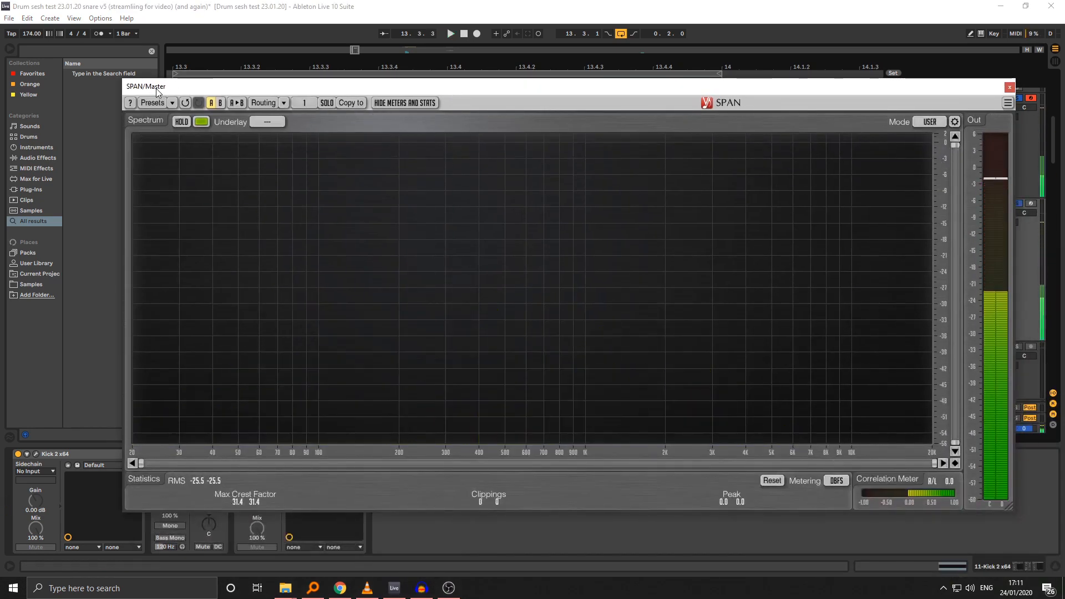
pyautogui.moveTo(160, 88); pyautogui.dragTo(810, 456)
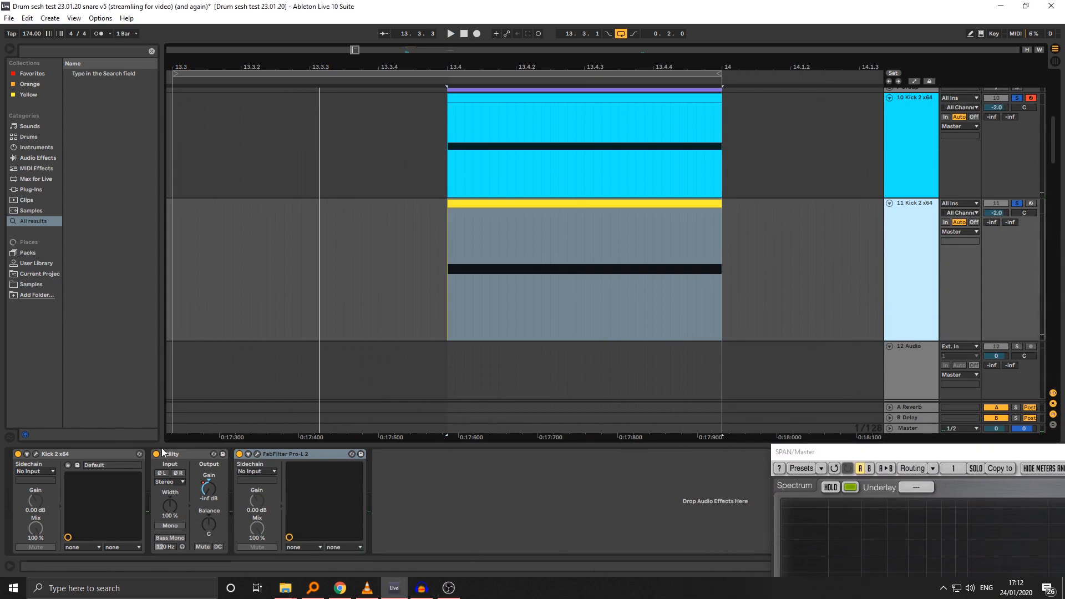
# Step: Open the Kick 2 editor on the yellow track, raise the second pitch node to F4 and start playback
pyautogui.click(36, 455)
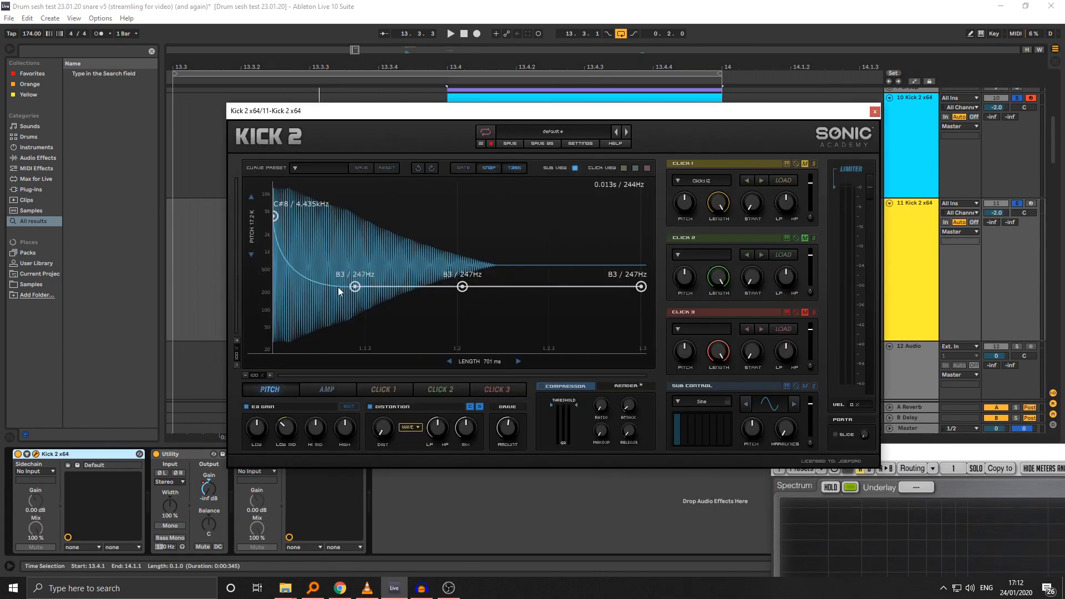
pyautogui.moveTo(356, 288); pyautogui.dragTo(354, 275)
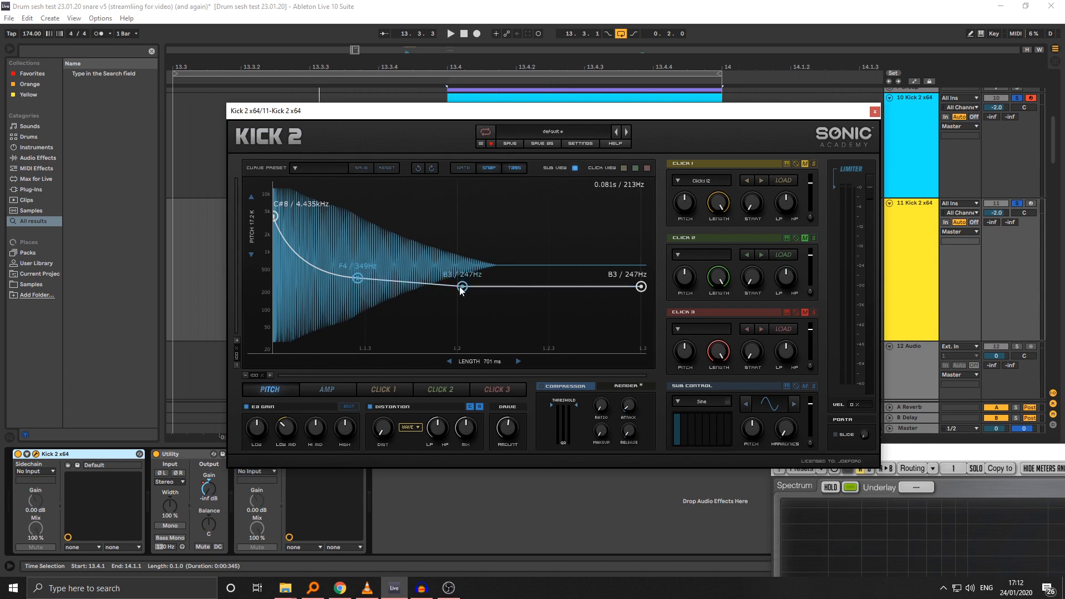
pyautogui.press('space')
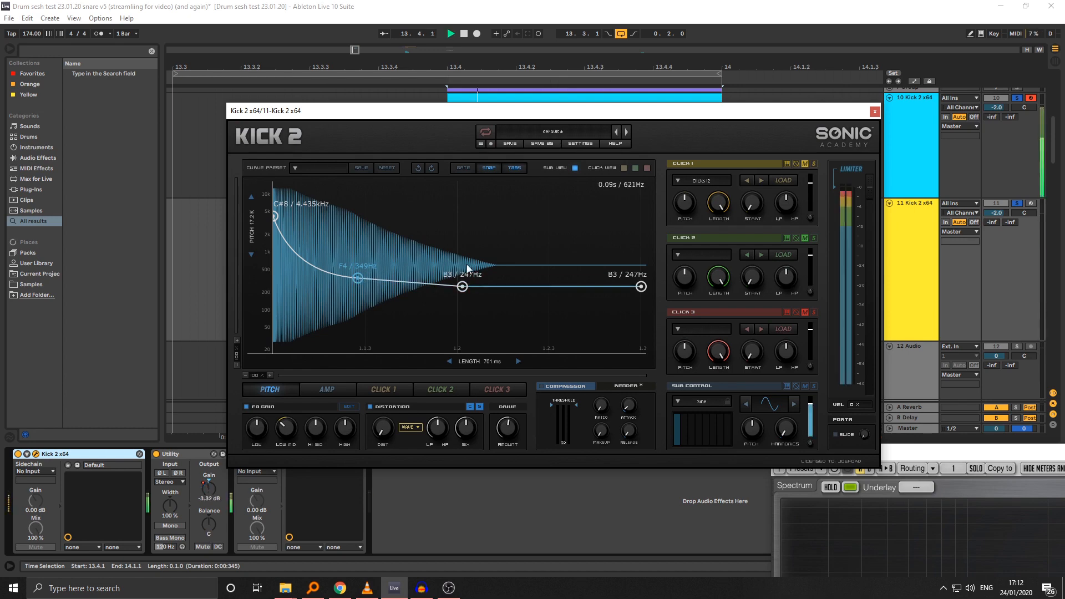
# Step: Examine the layered snare's spectrum peaks in SPAN during playback, keeping the Kick 2 pitch curve accessible
pyautogui.moveTo(888, 454); pyautogui.dragTo(361, 116)
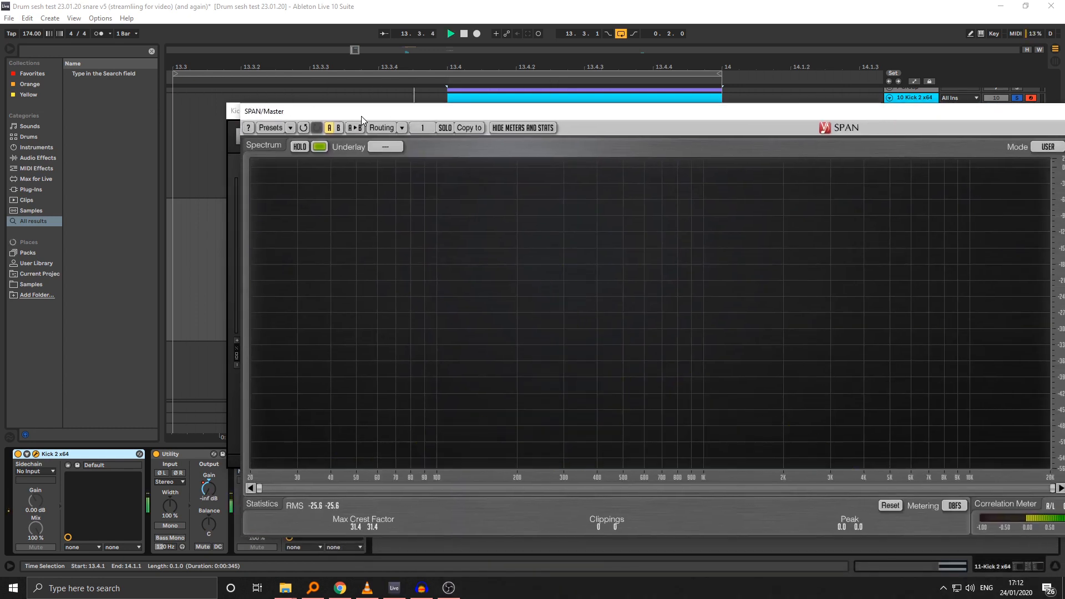
pyautogui.moveTo(561, 117); pyautogui.dragTo(412, 110)
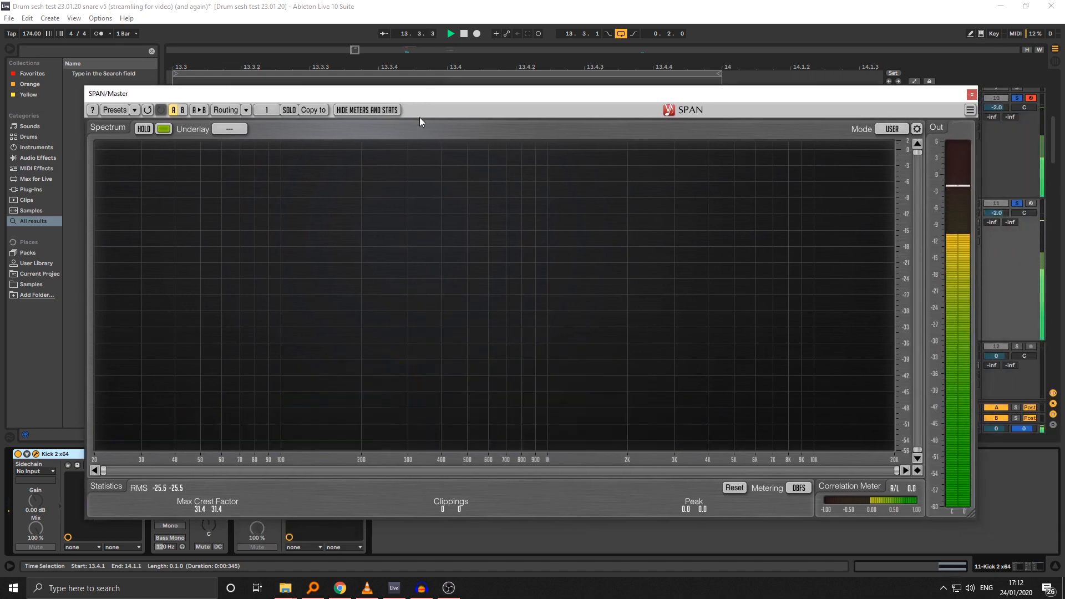
pyautogui.press('space')
pyautogui.press('space')
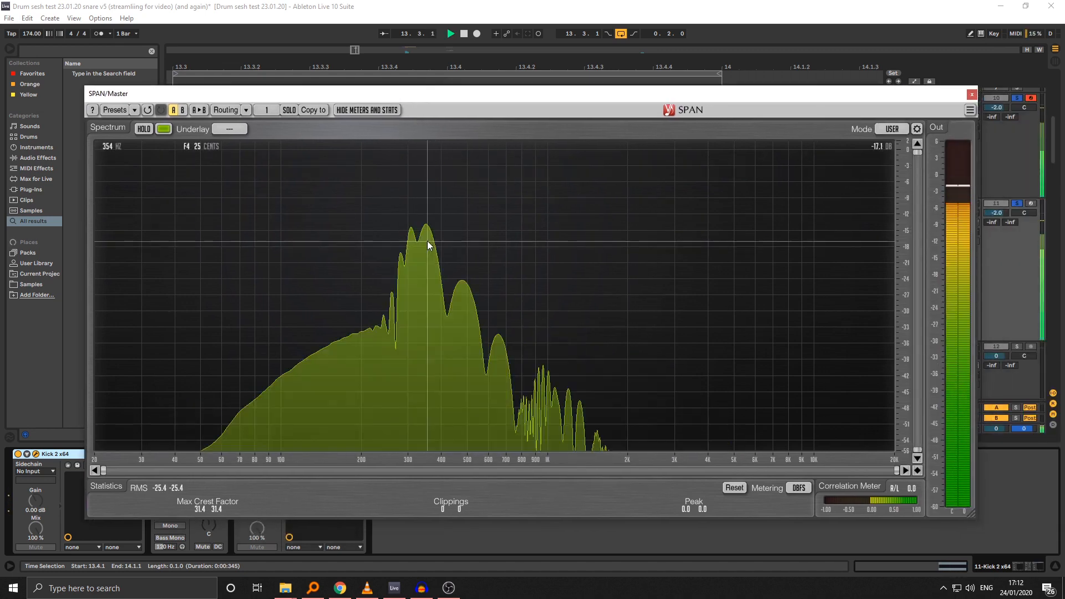
pyautogui.moveTo(407, 93); pyautogui.dragTo(528, 398)
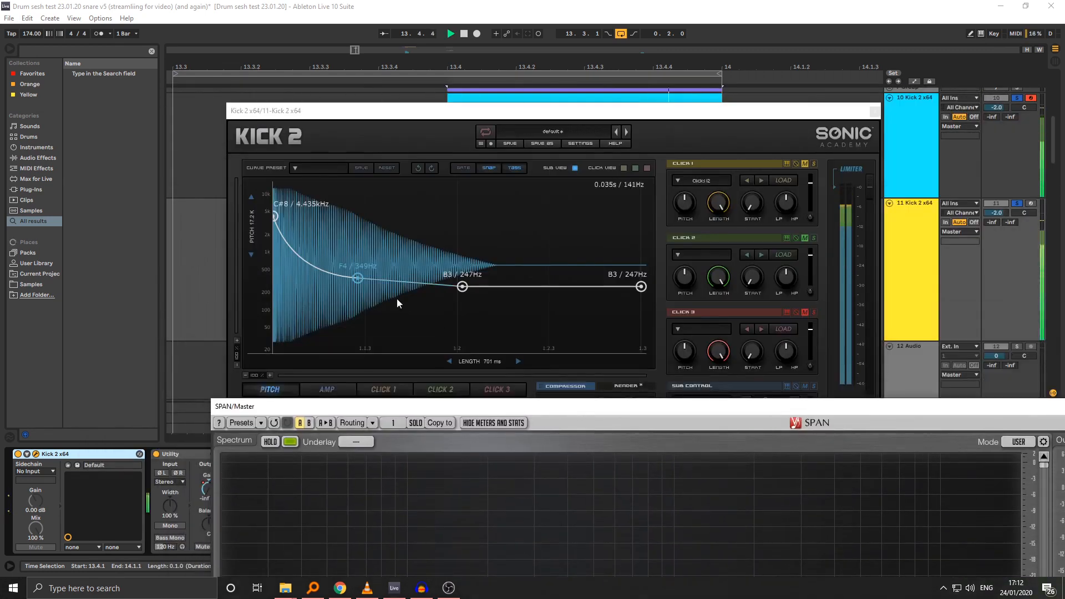
# Step: Lower the second pitch node to D4 and the last pitch node to F2 (87 Hz), checking against SPAN
pyautogui.moveTo(358, 278); pyautogui.dragTo(361, 282)
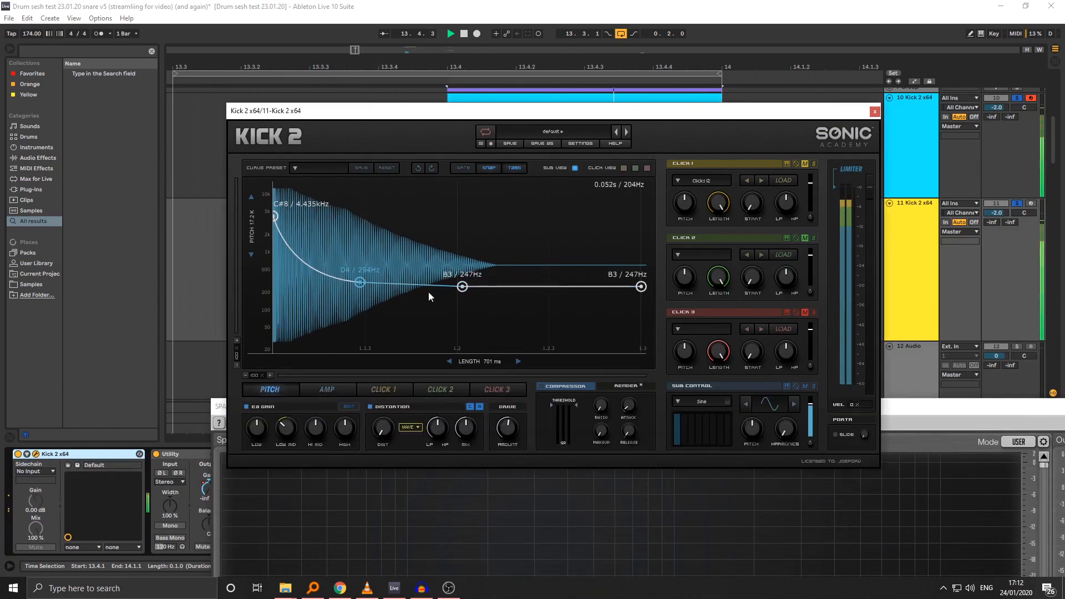
pyautogui.moveTo(896, 406); pyautogui.dragTo(708, 88)
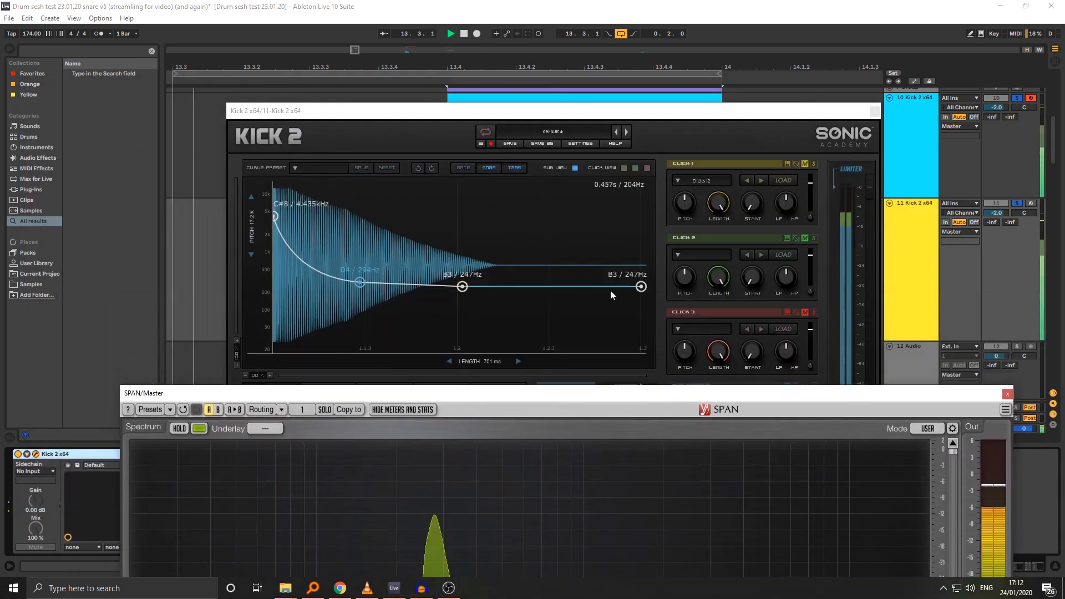
pyautogui.click(641, 287)
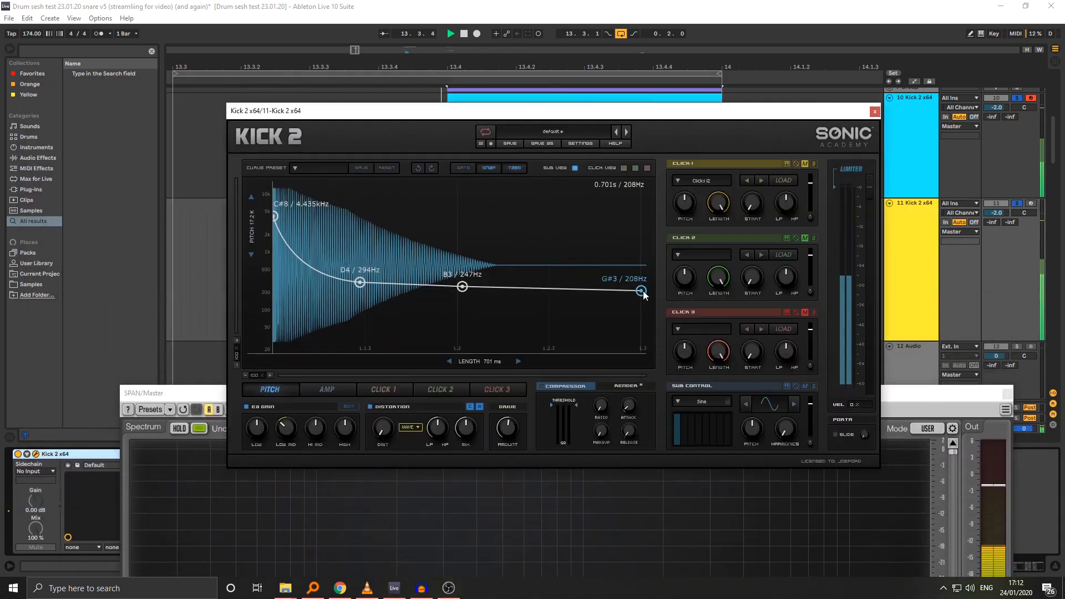
pyautogui.moveTo(641, 287); pyautogui.dragTo(644, 313)
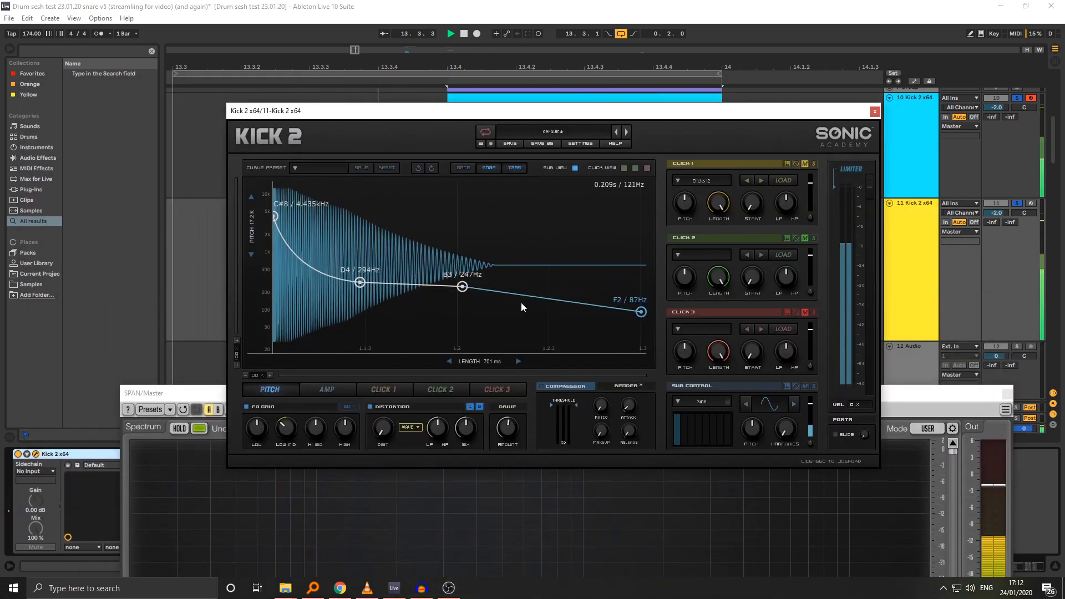
# Step: Raise the second pitch node to E4, and move the third node slightly earlier and down to A#3
pyautogui.moveTo(462, 287)
pyautogui.mouseDown()
pyautogui.moveTo(468, 296)
pyautogui.moveTo(458, 287)
pyautogui.mouseUp()
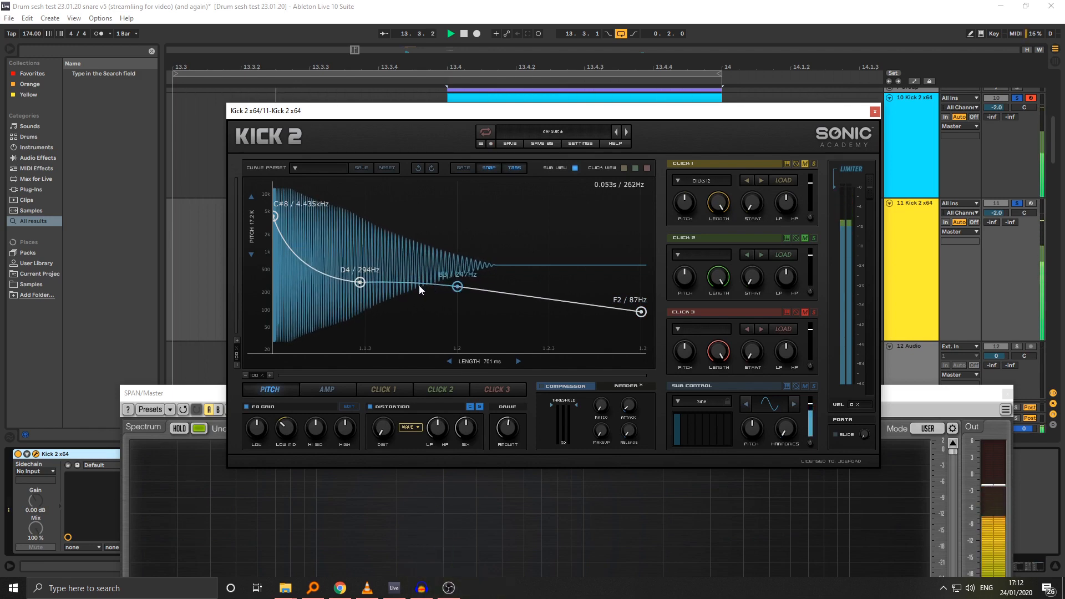
pyautogui.moveTo(360, 282); pyautogui.dragTo(358, 279)
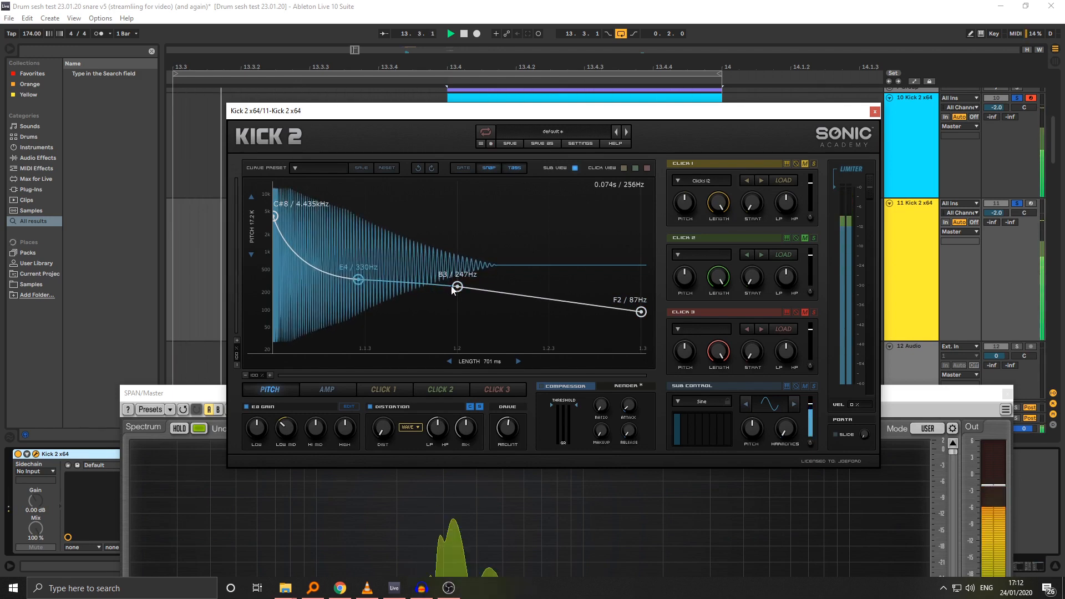
pyautogui.moveTo(457, 287); pyautogui.dragTo(457, 290)
# Step: Check the adjusted pitch curve's spectrum in SPAN, stop playback and close the Kick 2 editor
pyautogui.moveTo(195, 393); pyautogui.dragTo(304, 91)
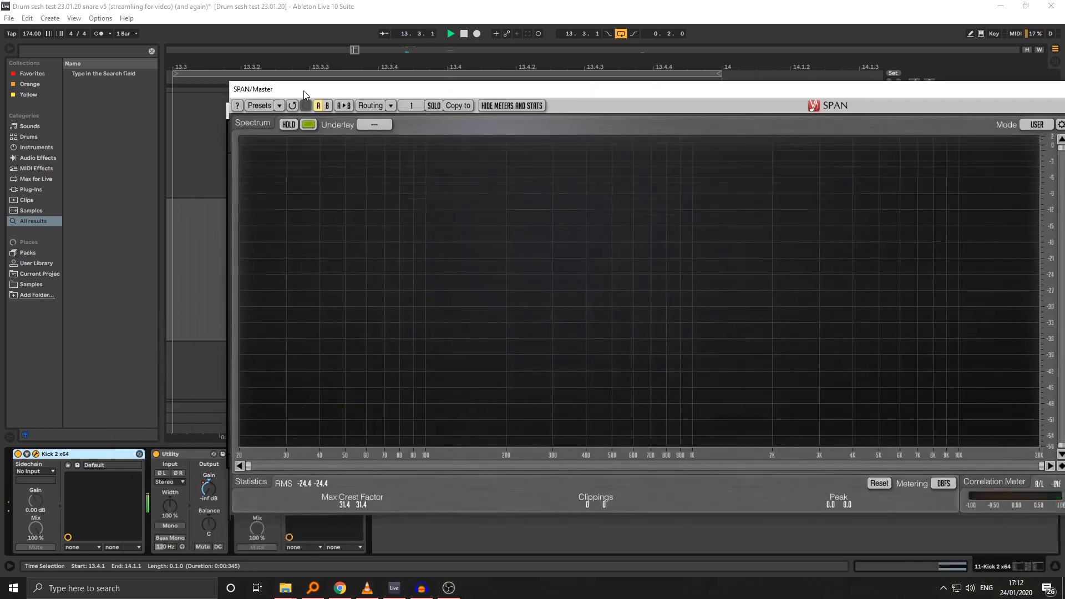
pyautogui.moveTo(559, 89); pyautogui.dragTo(451, 380)
pyautogui.press('space')
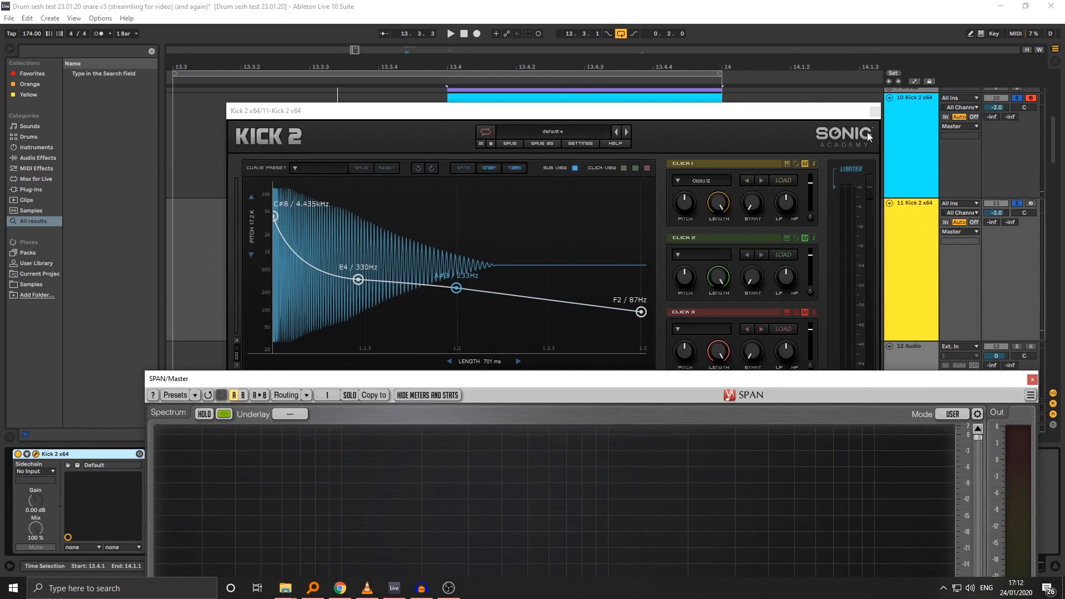
pyautogui.click(874, 111)
# Step: Enlarge the empty 12 Audio track below the yellow Kick 2 track
pyautogui.click(791, 250)
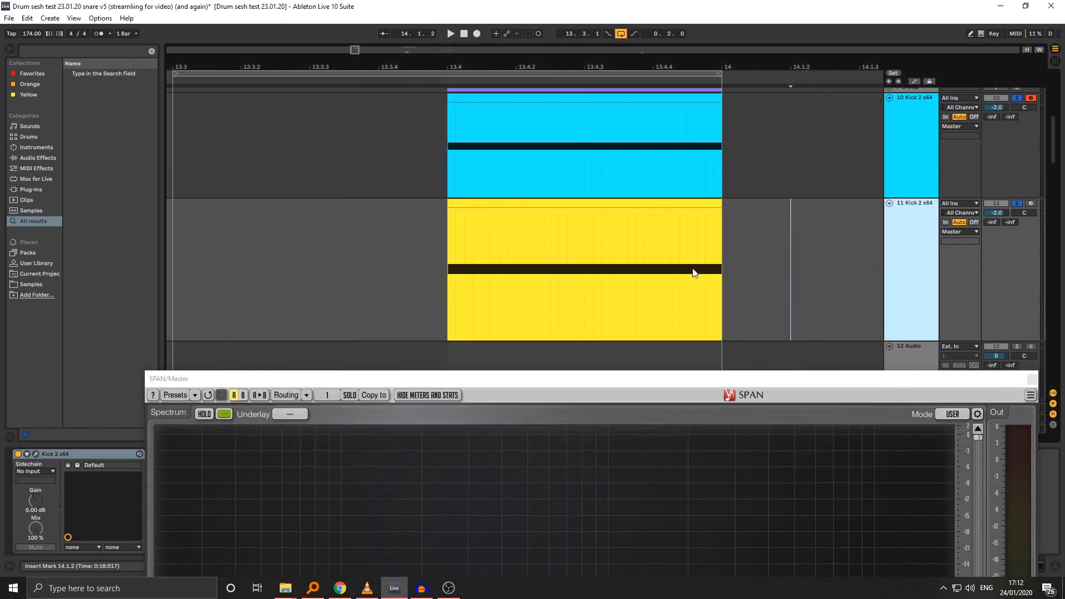
pyautogui.click(889, 346)
pyautogui.scroll(-1, 913, 318)
pyautogui.moveTo(907, 295); pyautogui.dragTo(906, 374)
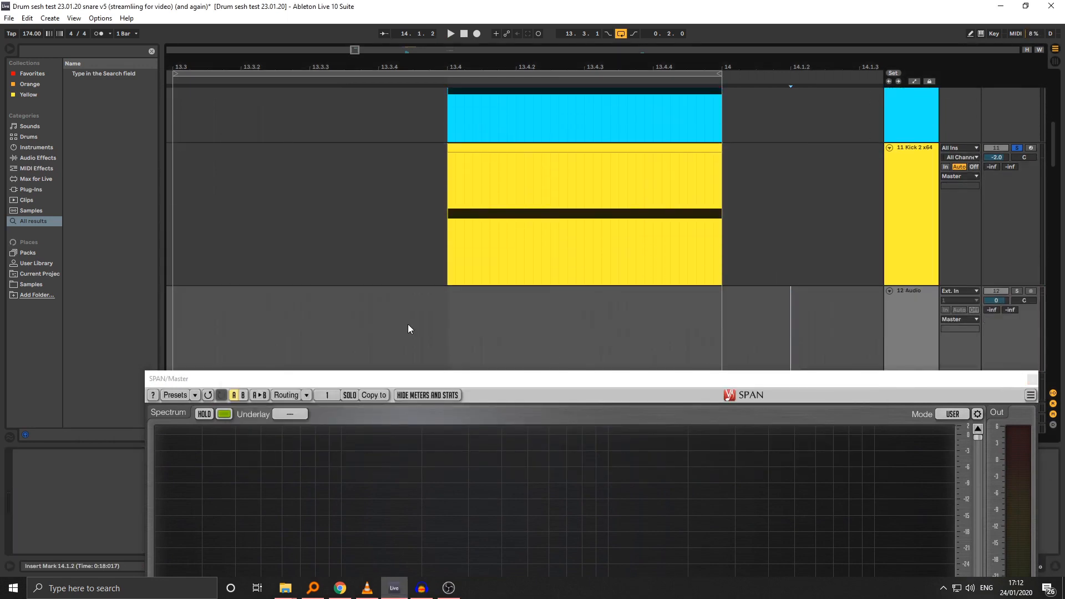
# Step: Search for "sine" in Everything and place Long sine F.wav on the 12 Audio track, starting before 13.4
pyautogui.click(430, 327)
pyautogui.click(313, 588)
pyautogui.doubleClick(369, 80)
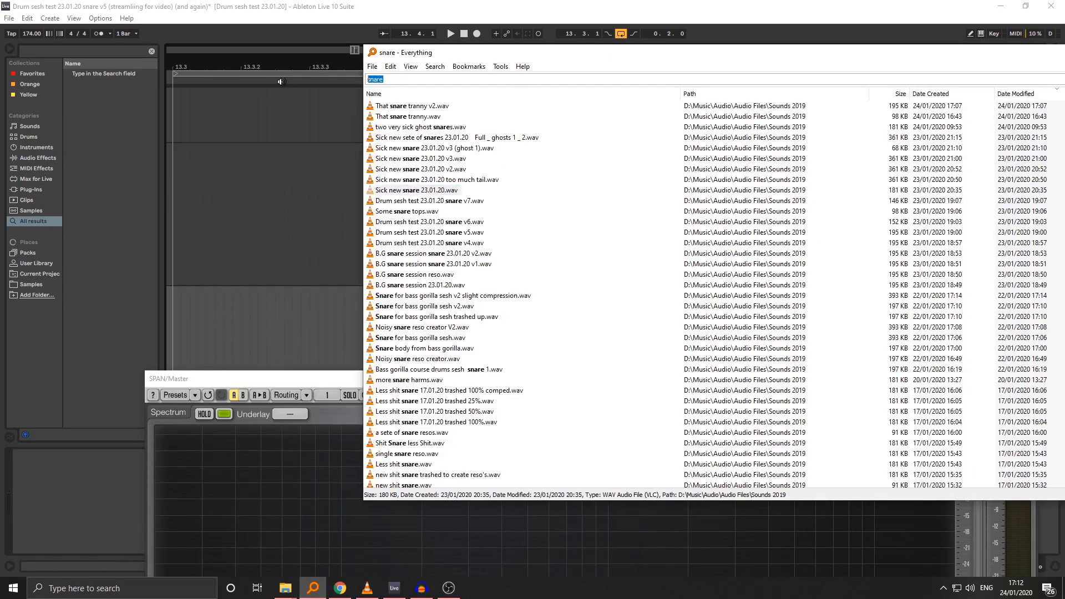
pyautogui.write('sine')
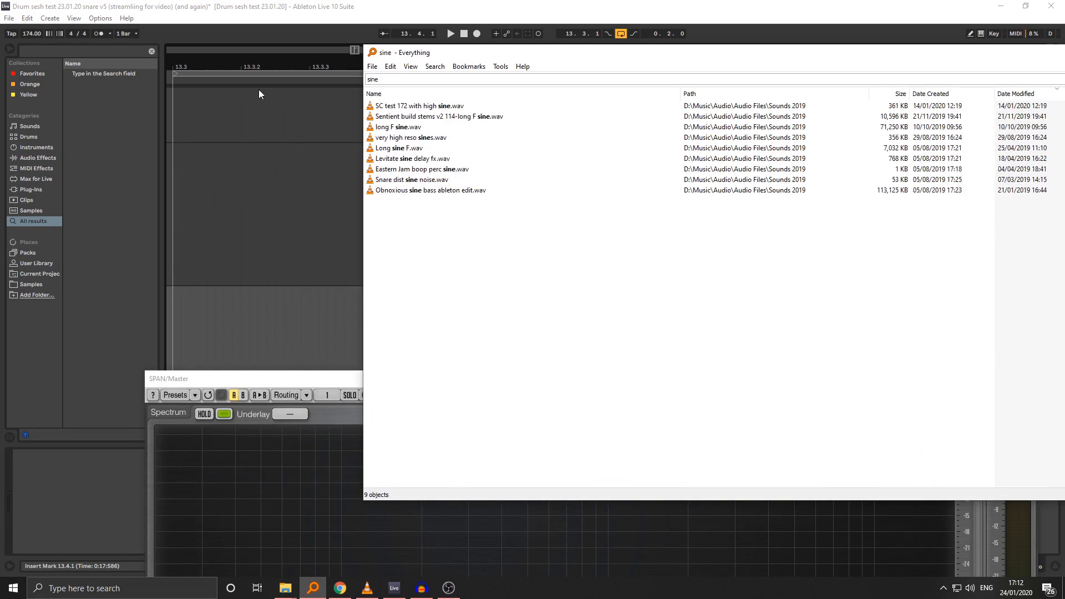
pyautogui.moveTo(399, 148); pyautogui.dragTo(323, 333)
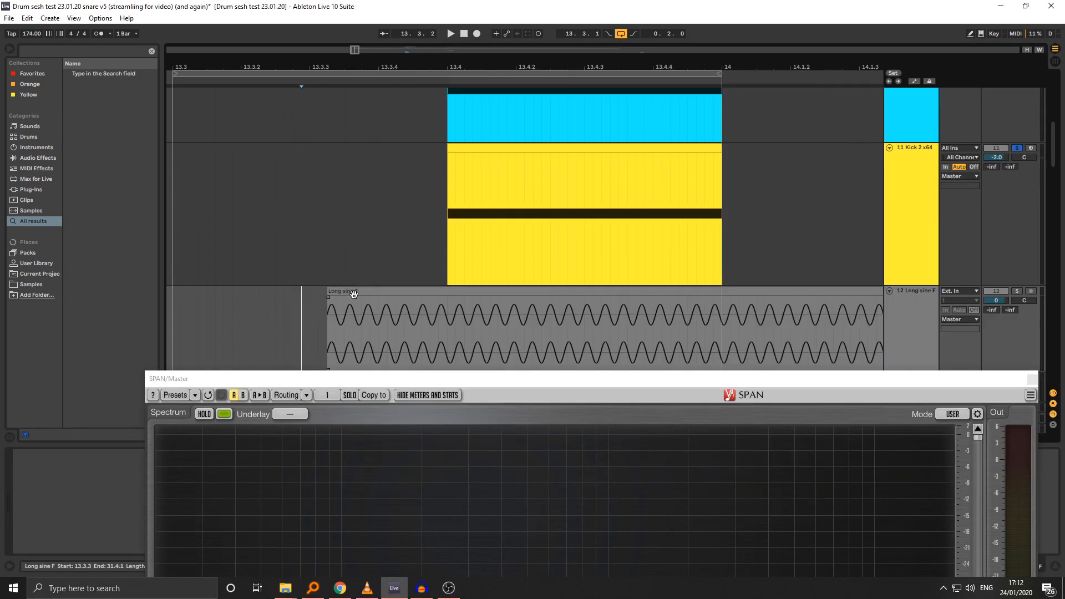
# Step: Transpose the Long sine F clip upward in its clip settings, moving SPAN out of the way
pyautogui.scroll(-4, 228, 338)
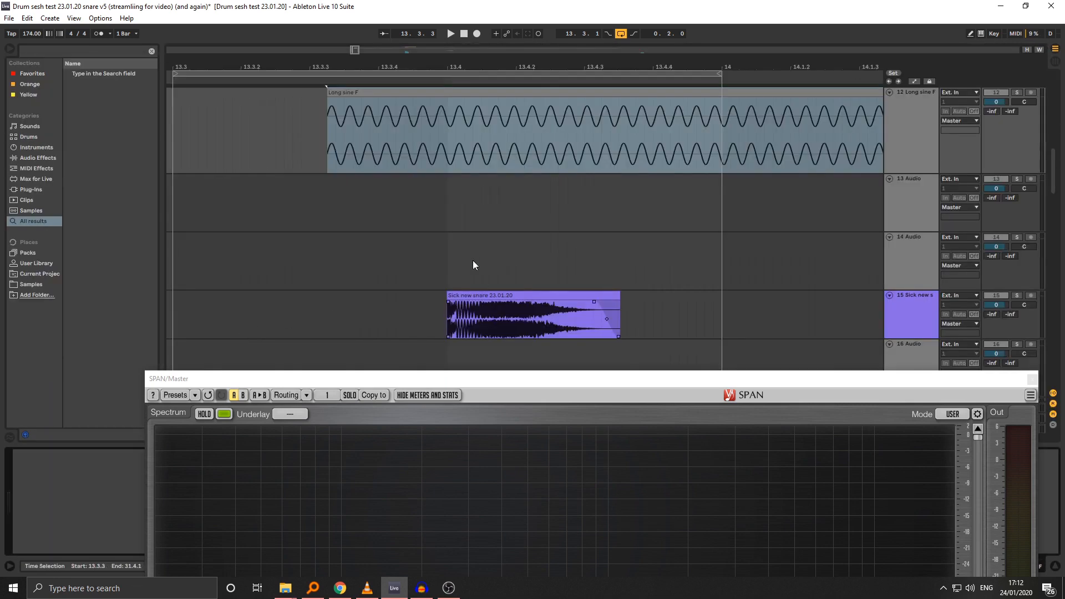
pyautogui.scroll(1, 473, 261)
pyautogui.doubleClick(437, 122)
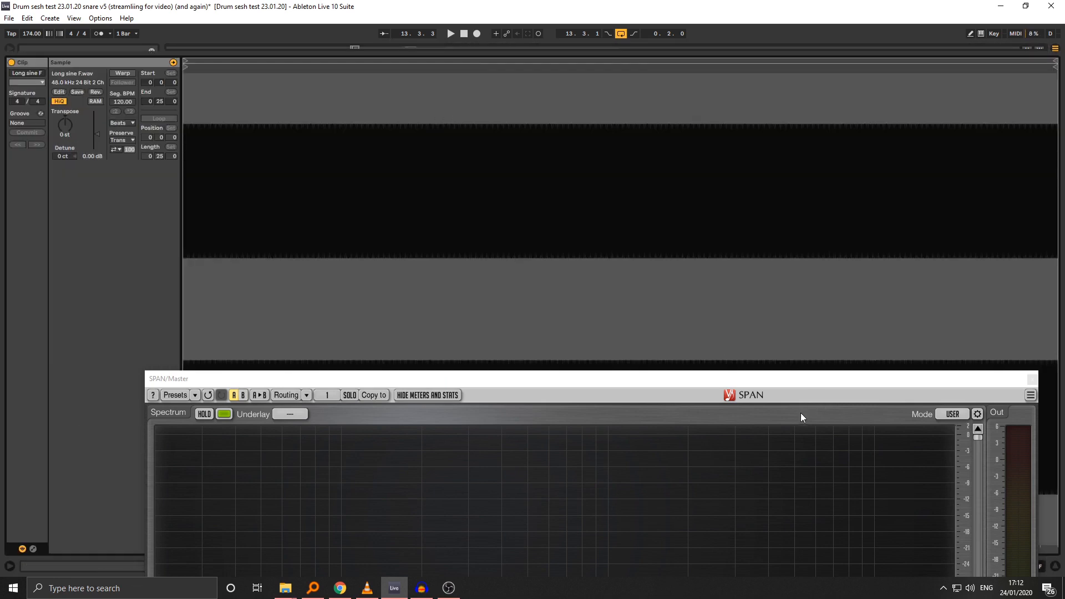
pyautogui.moveTo(757, 381); pyautogui.dragTo(683, 560)
pyautogui.click(1020, 564)
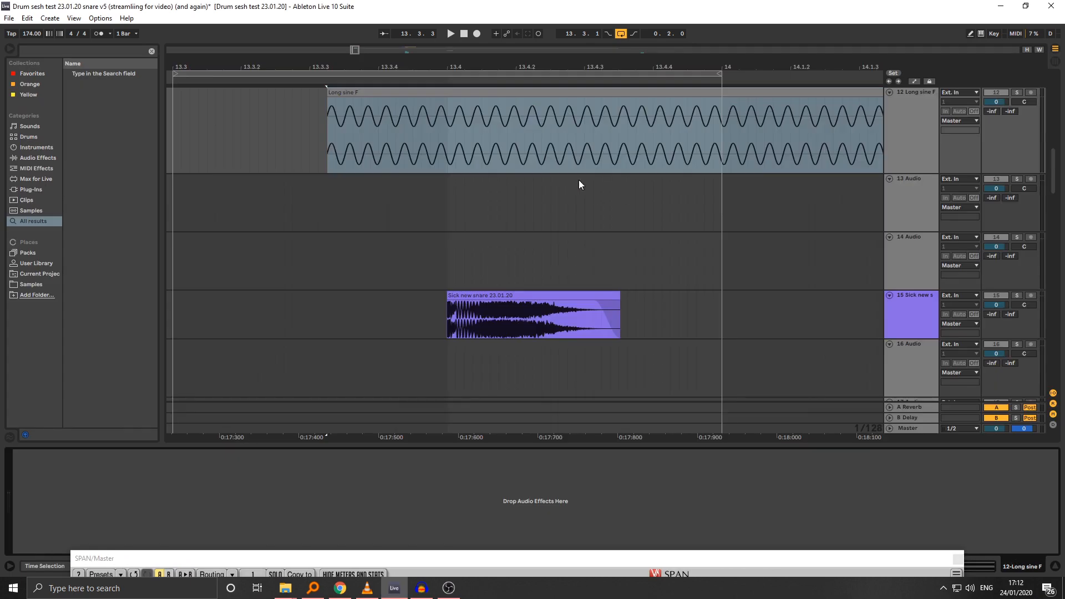
pyautogui.doubleClick(578, 160)
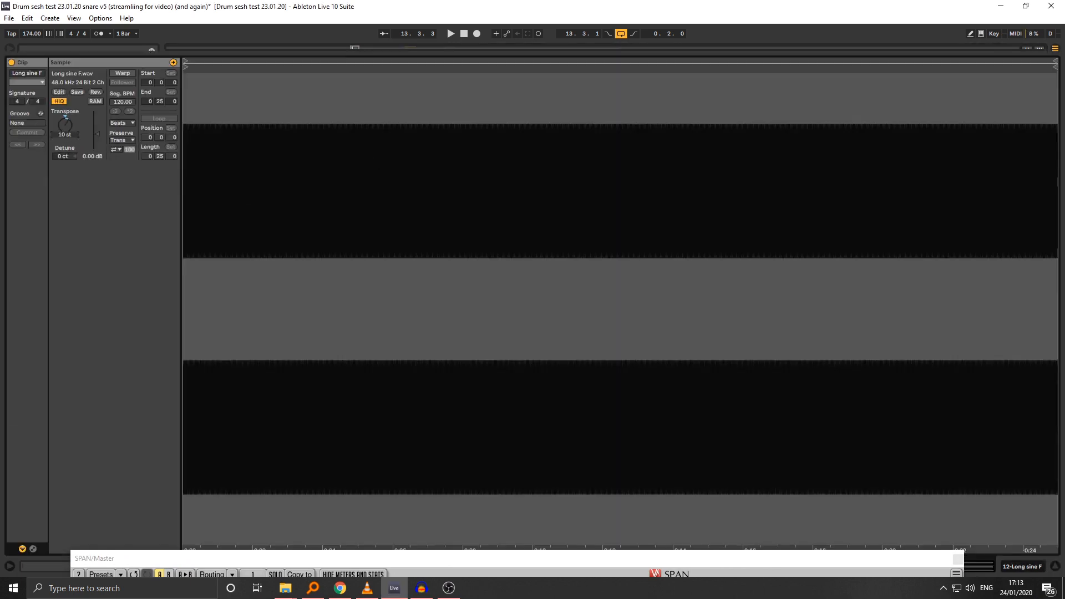
pyautogui.click(1027, 567)
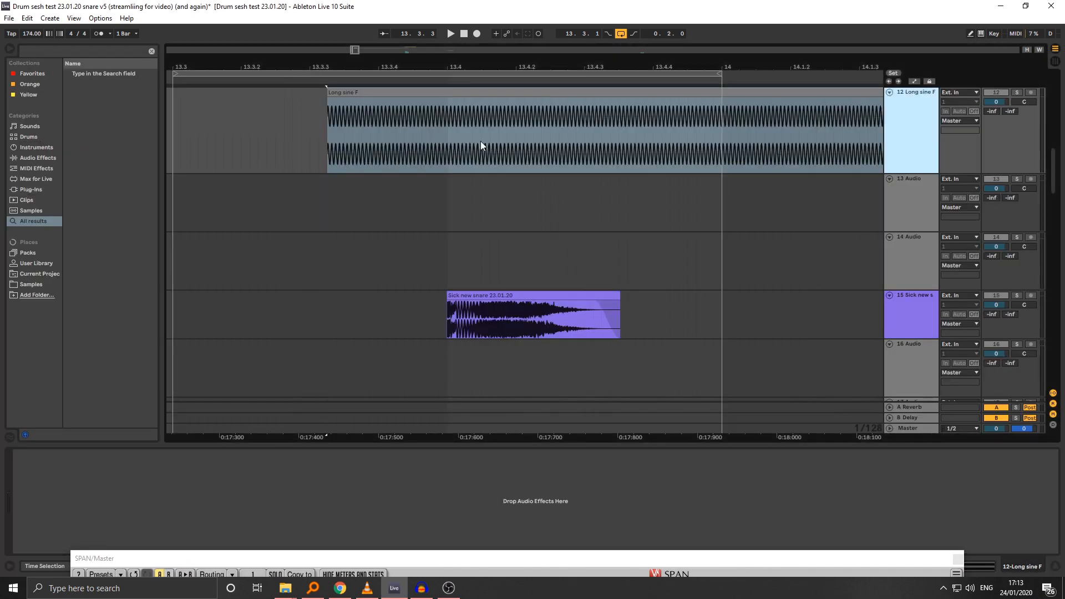
# Step: Split the Long sine F clip at 13.4 and delete the part before it
pyautogui.click(449, 144)
pyautogui.hotkey('ctrl', 'e')
pyautogui.click(443, 93)
pyautogui.press('Delete')
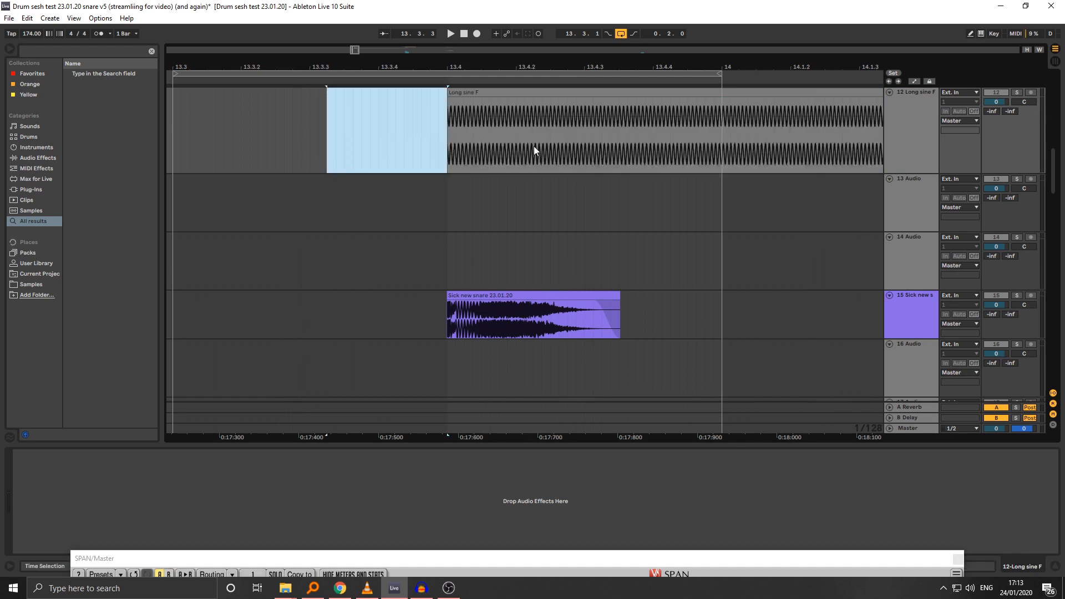
# Step: Cut the sine clip off just past 13.4.2, delete the remainder and give the short clip a fade-out
pyautogui.click(534, 145)
pyautogui.hotkey('ctrl', 'e')
pyautogui.click(536, 93)
pyautogui.press('Delete')
pyautogui.click(470, 93)
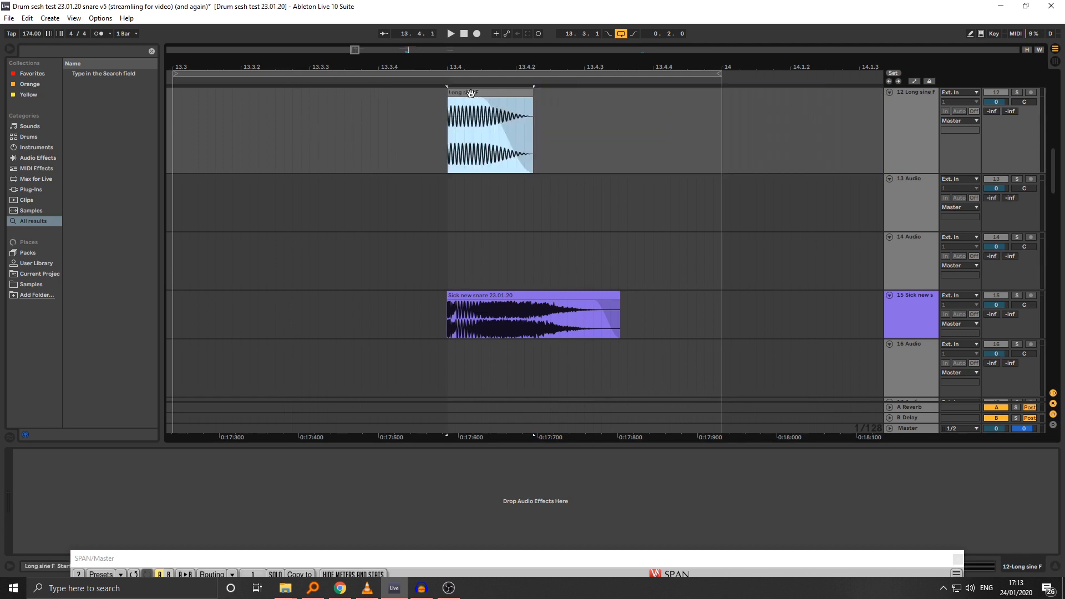
# Step: Start the loop at 13.4 and audition the soloed sine clip while viewing its spectrum in SPAN
pyautogui.moveTo(175, 73); pyautogui.dragTo(448, 73)
pyautogui.press('space')
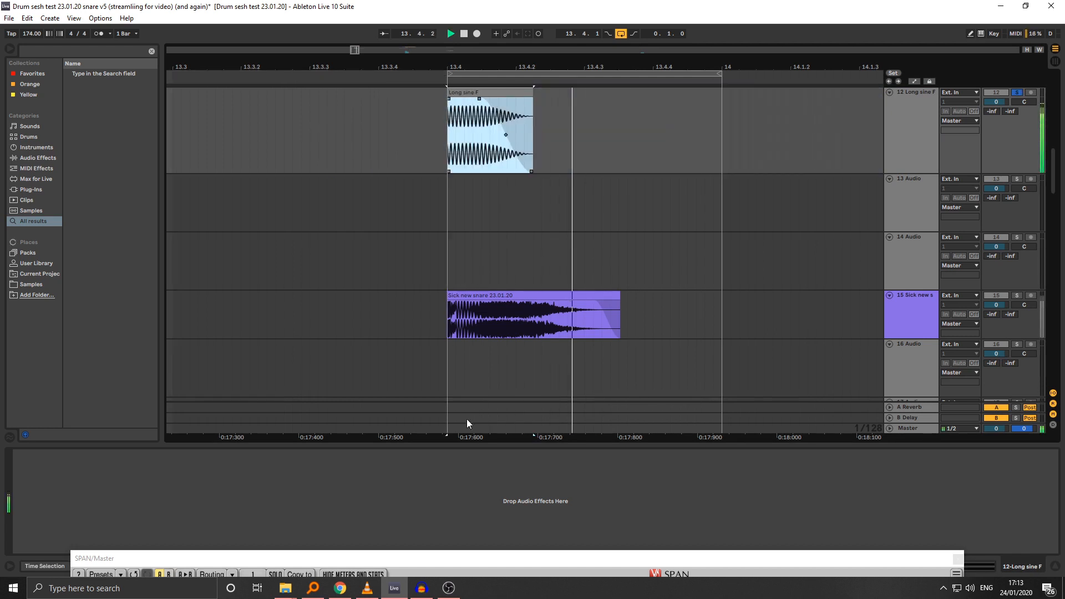
pyautogui.moveTo(530, 560); pyautogui.dragTo(584, 33)
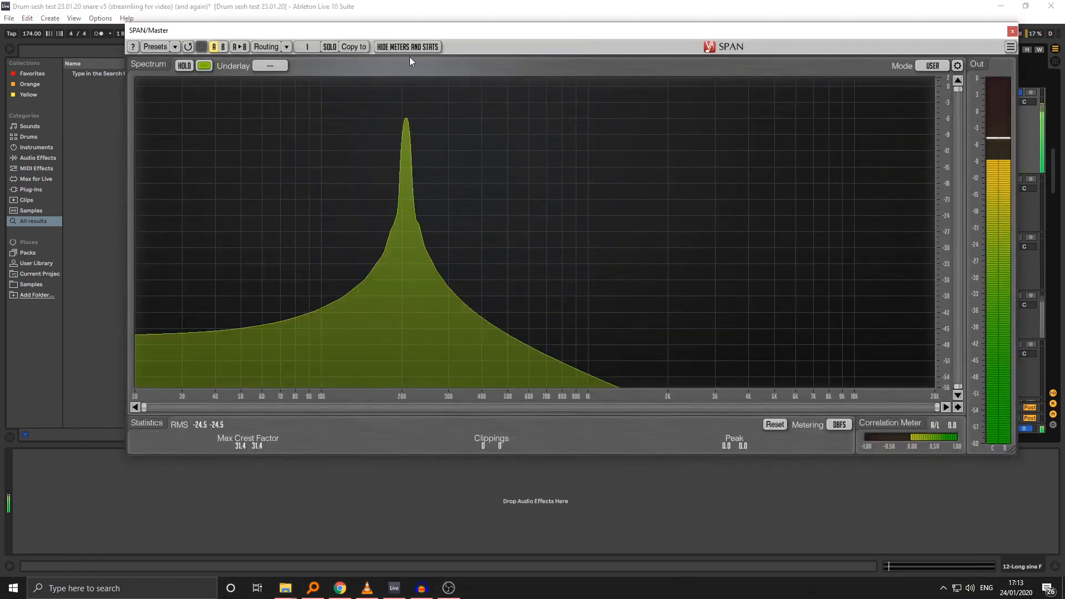
# Step: Transpose the Long sine F clip to 37 st in its clip settings and bring SPAN back to view its spectrum
pyautogui.moveTo(411, 30); pyautogui.dragTo(435, 359)
pyautogui.doubleClick(477, 94)
pyautogui.hotkey('shift', 'Tab')
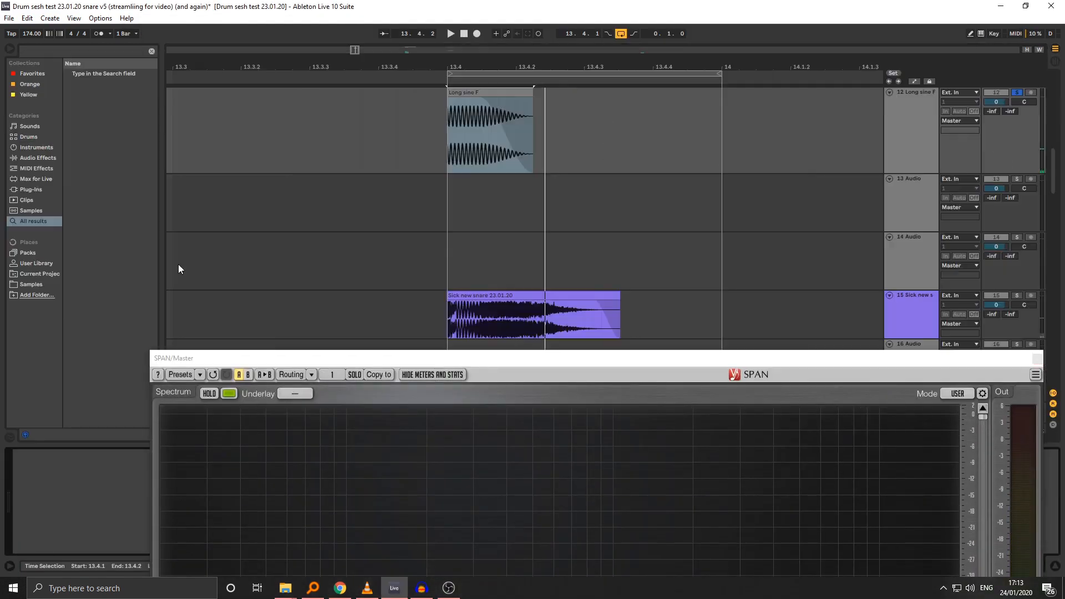
pyautogui.hotkey('shift', 'Tab')
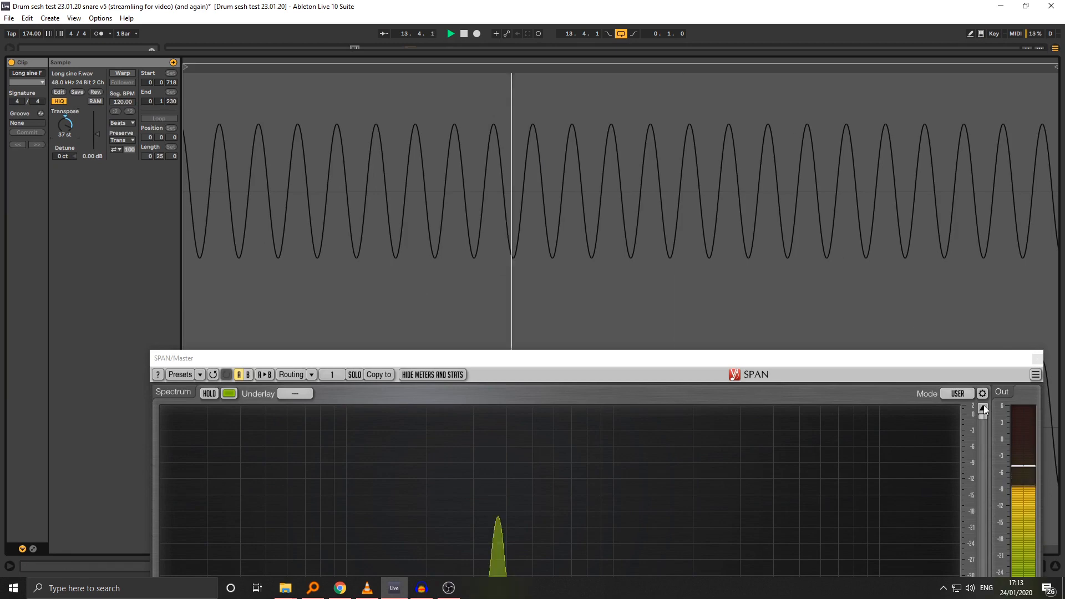
pyautogui.moveTo(990, 360); pyautogui.dragTo(874, 103)
pyautogui.click(1015, 571)
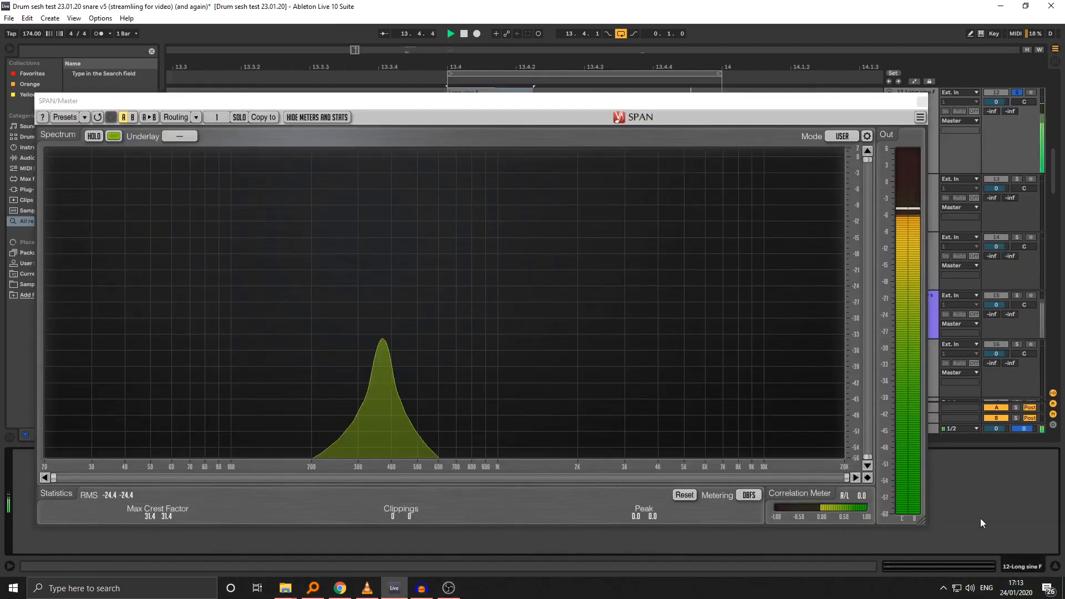
# Step: Compare the soloed Kick 2 track with the soloed Long sine F track in SPAN, and stop playback
pyautogui.scroll(5, 949, 161)
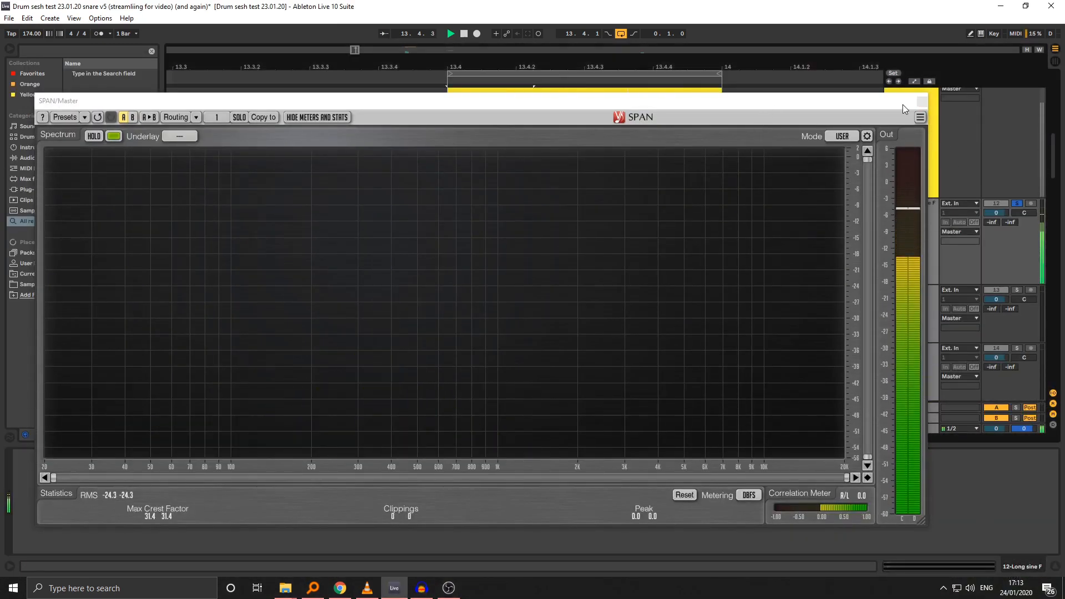
pyautogui.moveTo(903, 104); pyautogui.dragTo(869, 81)
pyautogui.click(898, 149)
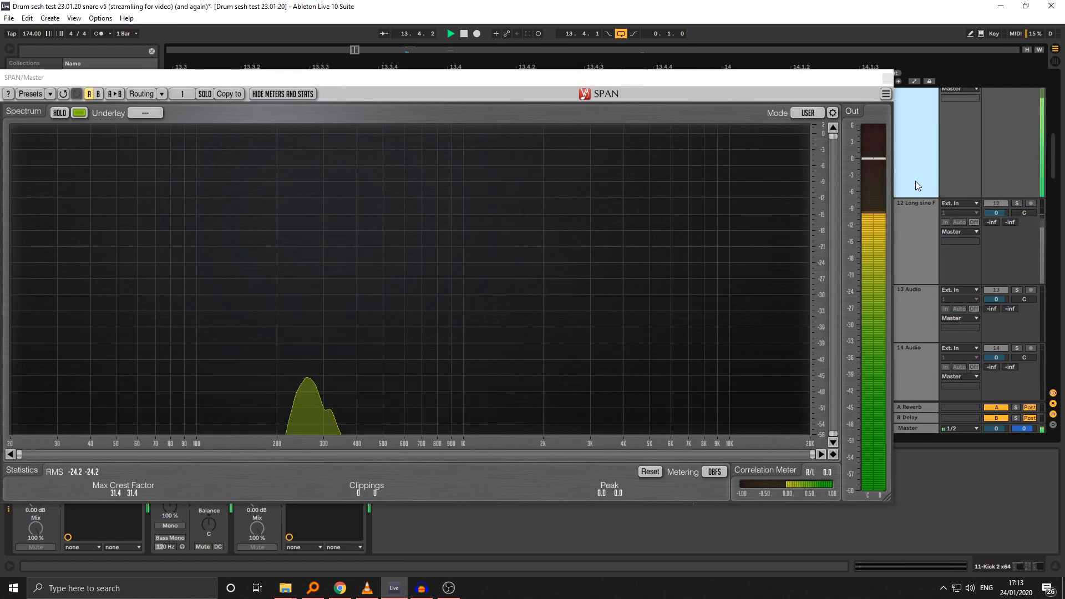
pyautogui.click(921, 222)
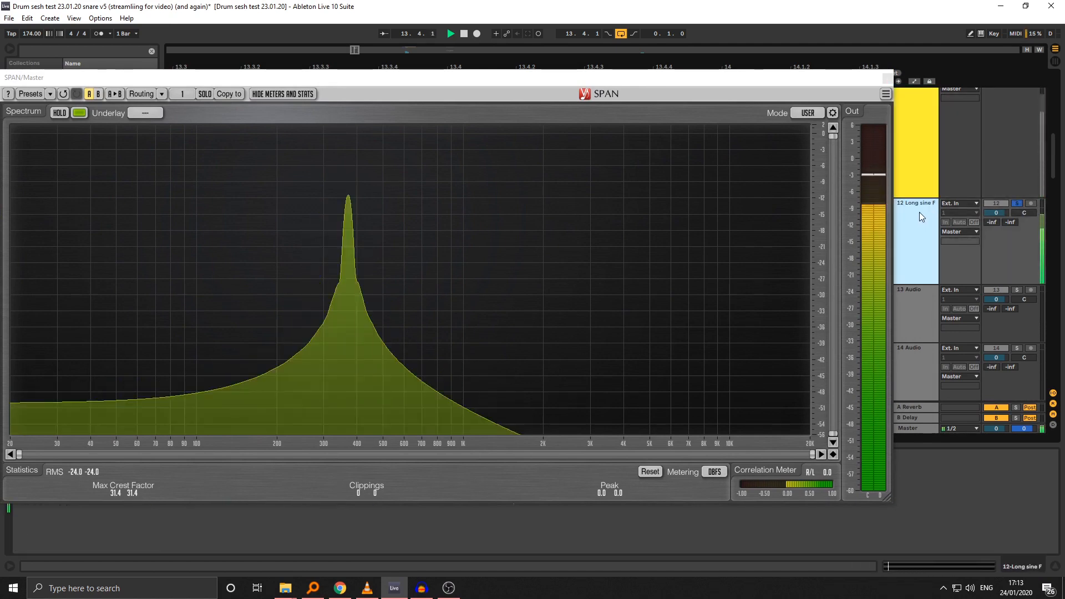
pyautogui.scroll(2, 920, 212)
pyautogui.press('space')
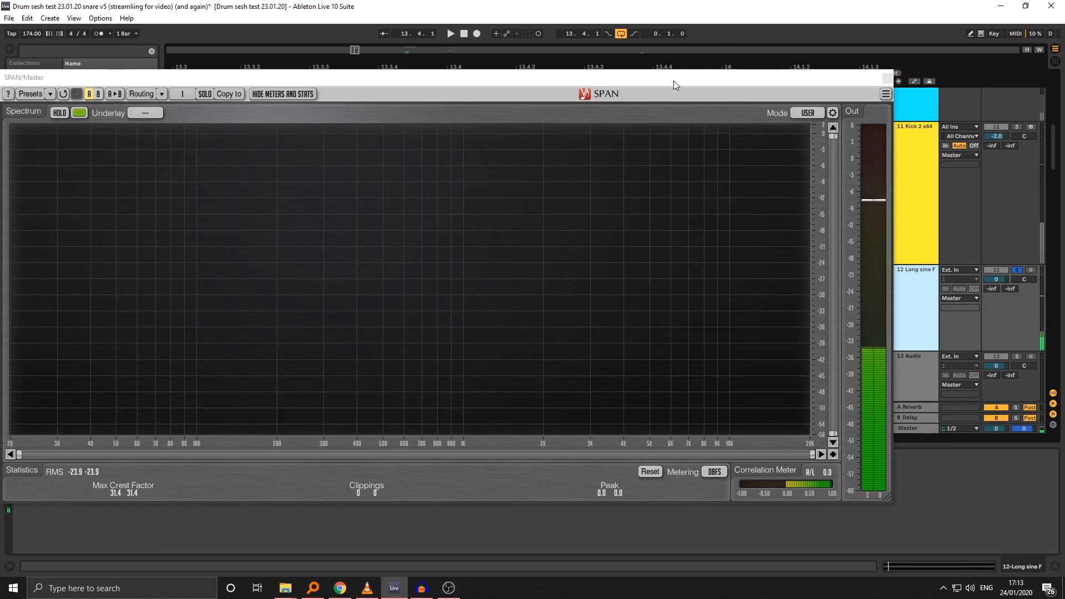
# Step: Move SPAN out of the way and delete the Long sine F track
pyautogui.moveTo(674, 81); pyautogui.dragTo(817, 484)
pyautogui.click(765, 308)
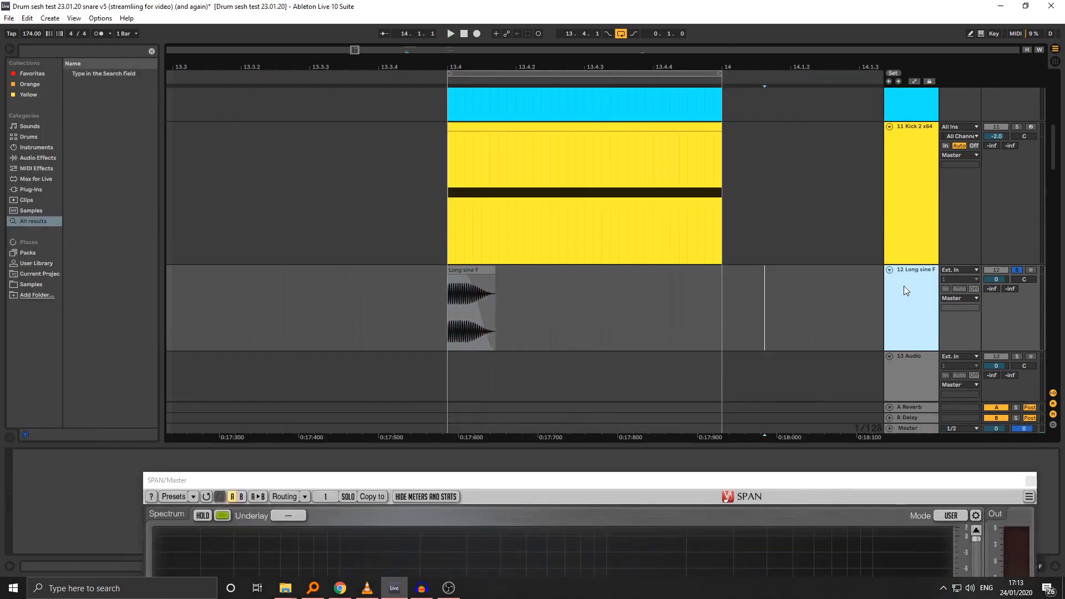
pyautogui.scroll(2, 591, 291)
pyautogui.click(842, 256)
pyautogui.scroll(-2, 840, 251)
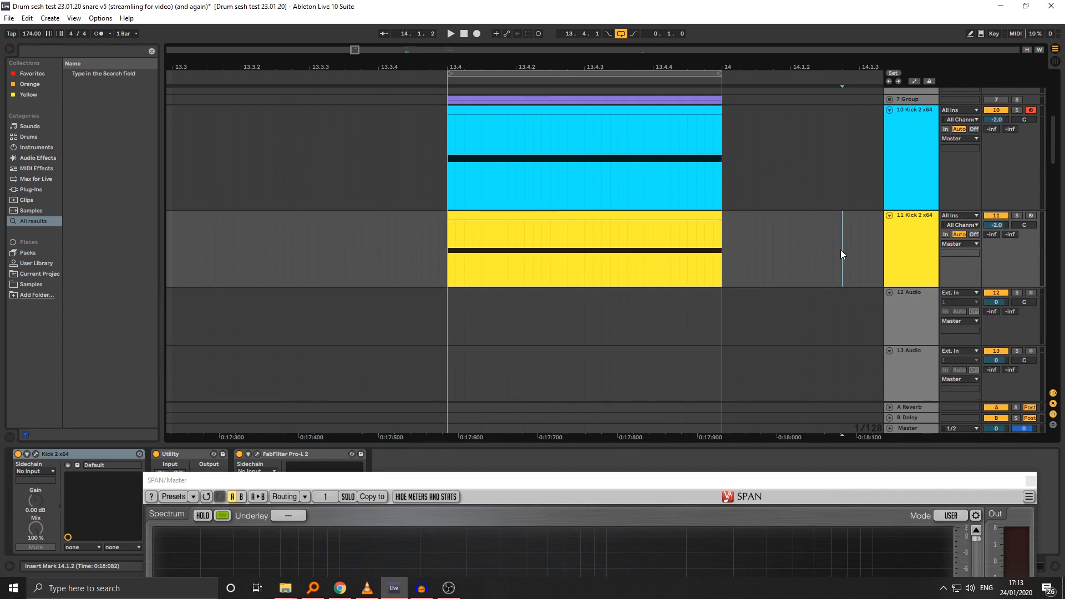
# Step: Solo and group the blue and yellow Kick 2 tracks, and audition the group in a loop from 13.3.3 to 13.4.3
pyautogui.keyDown('shift'); pyautogui.click(911, 238); pyautogui.keyUp('shift')
pyautogui.press('s')
pyautogui.hotkey('ctrl', 'g')
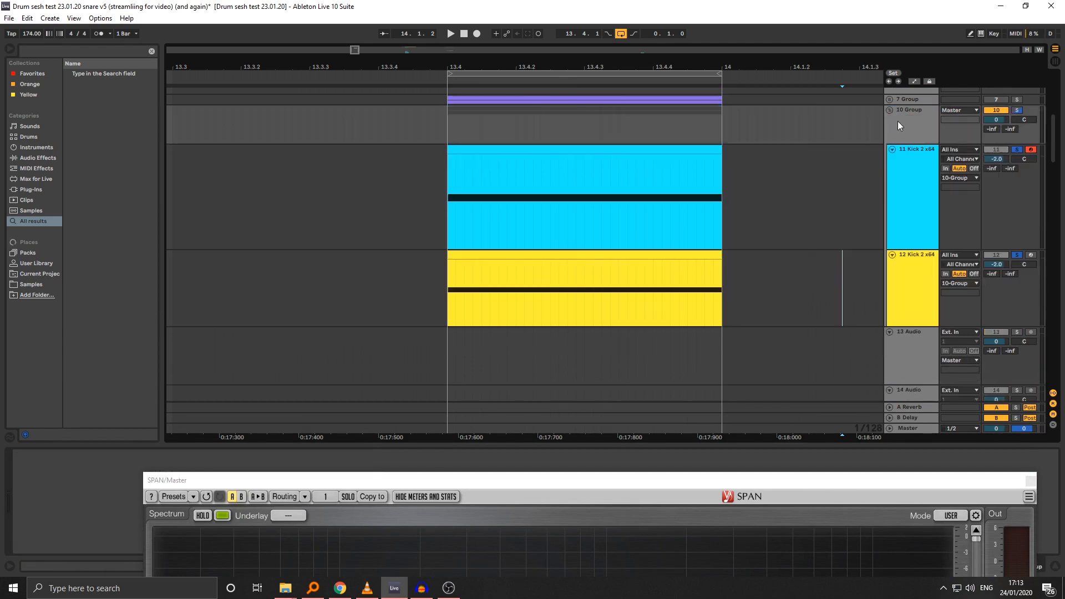
pyautogui.press('space')
pyautogui.moveTo(459, 67); pyautogui.dragTo(418, 74)
pyautogui.press('space')
pyautogui.press('space')
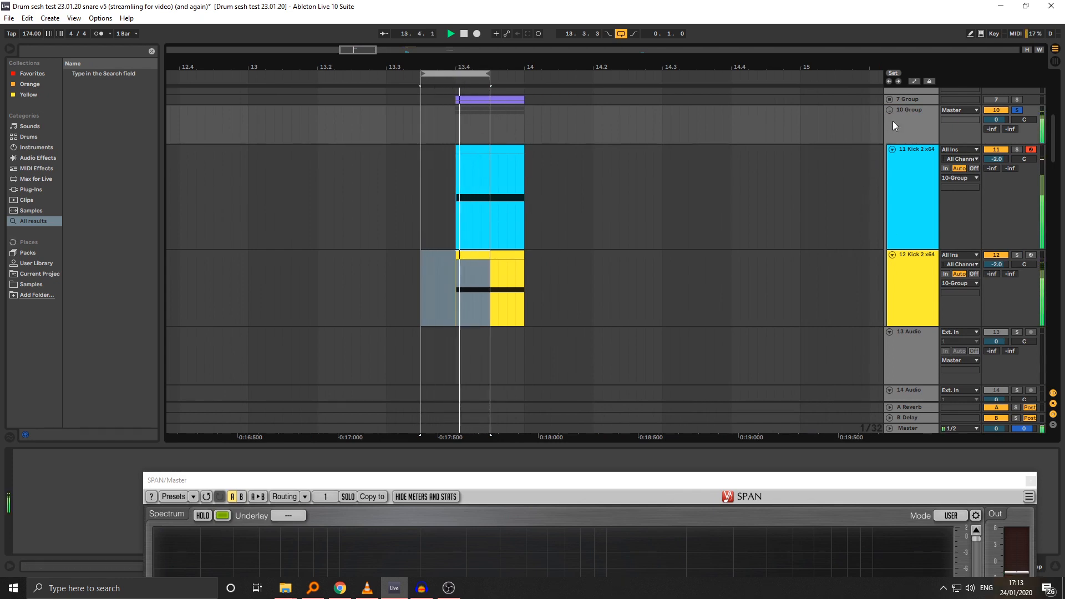
# Step: Compare the soloed 7 Group with the soloed 10 Group while watching SPAN, and stop playback
pyautogui.click(909, 99)
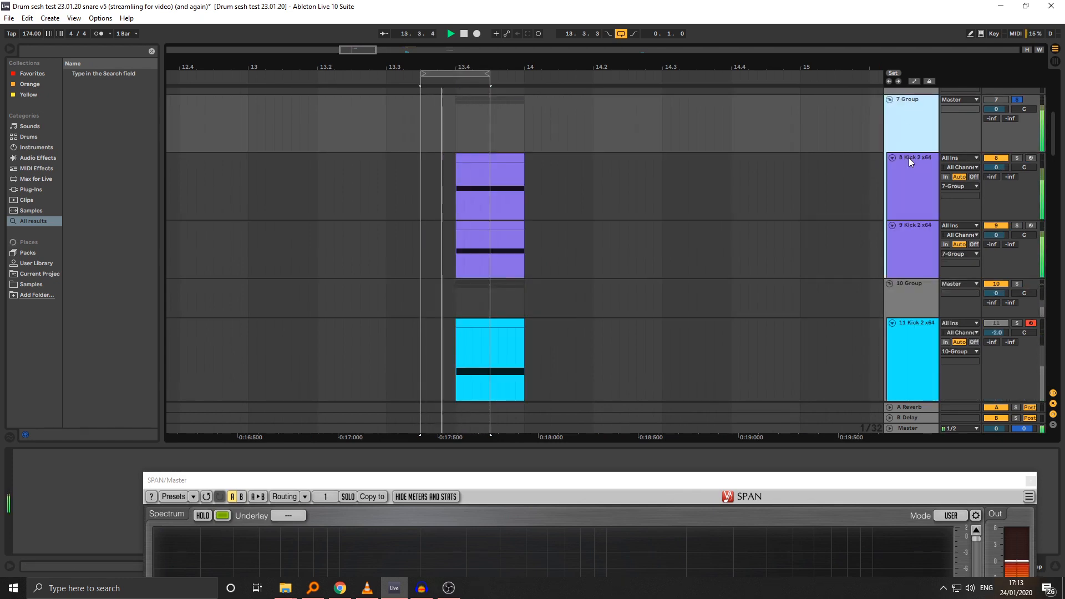
pyautogui.scroll(-2, 908, 311)
pyautogui.moveTo(802, 477); pyautogui.dragTo(679, 81)
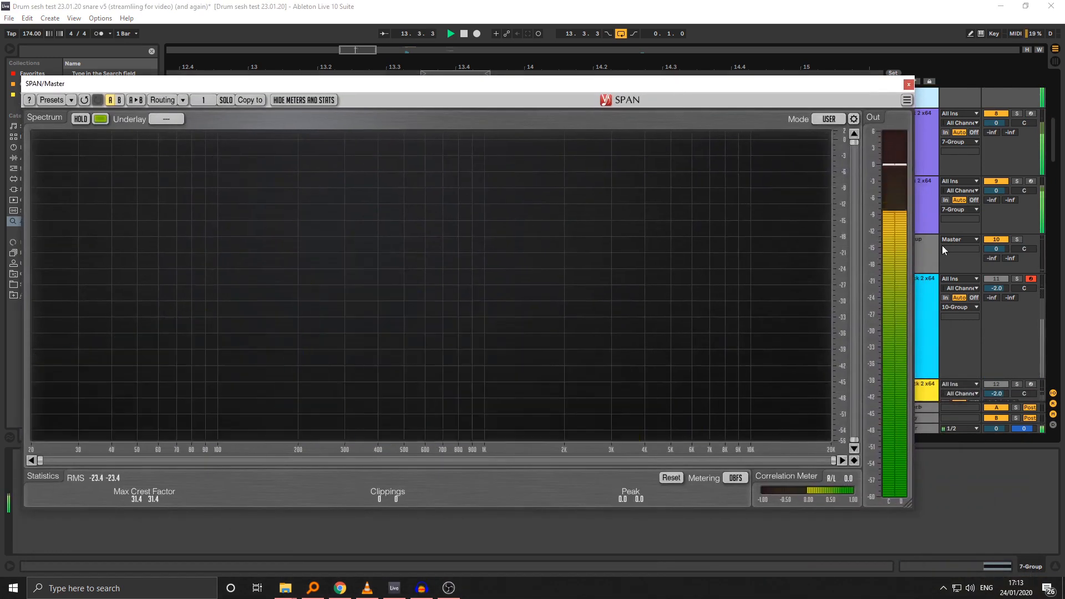
pyautogui.click(930, 247)
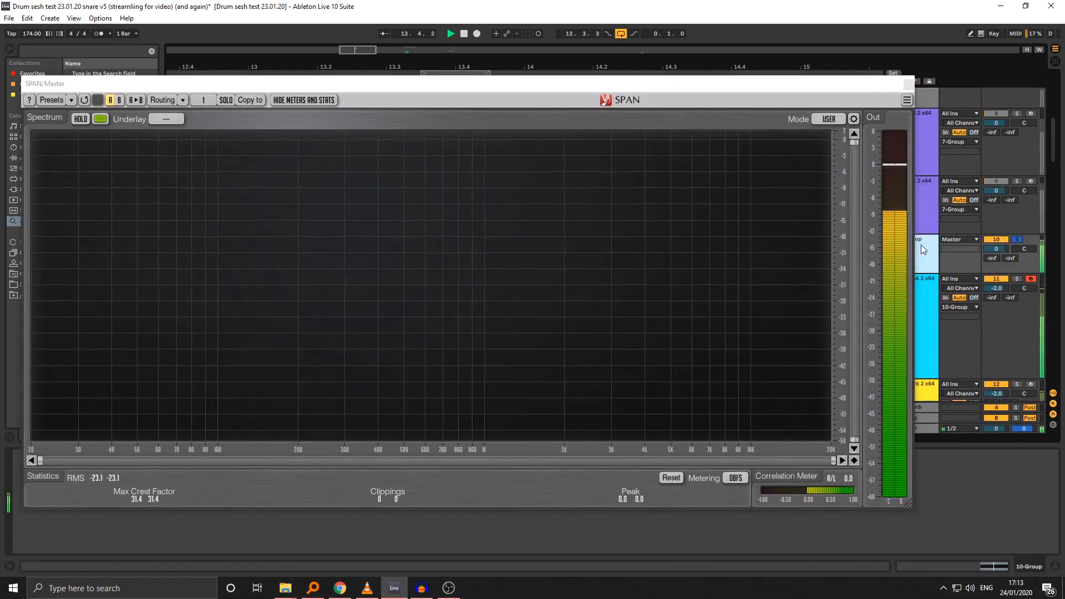
pyautogui.press('space')
# Step: Extend the loop to run from 13.3.1 to 14.1.1 and select that range on both Kick 2 tracks of 10 Group
pyautogui.moveTo(416, 90); pyautogui.dragTo(549, 485)
pyautogui.scroll(-3, 445, 238)
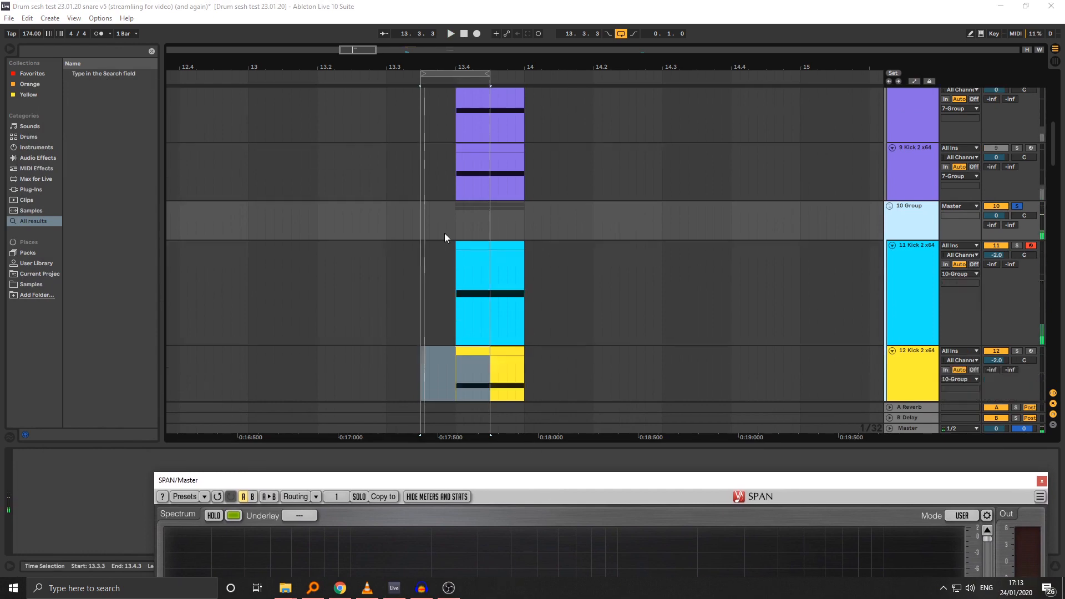
pyautogui.click(430, 262)
pyautogui.click(434, 253)
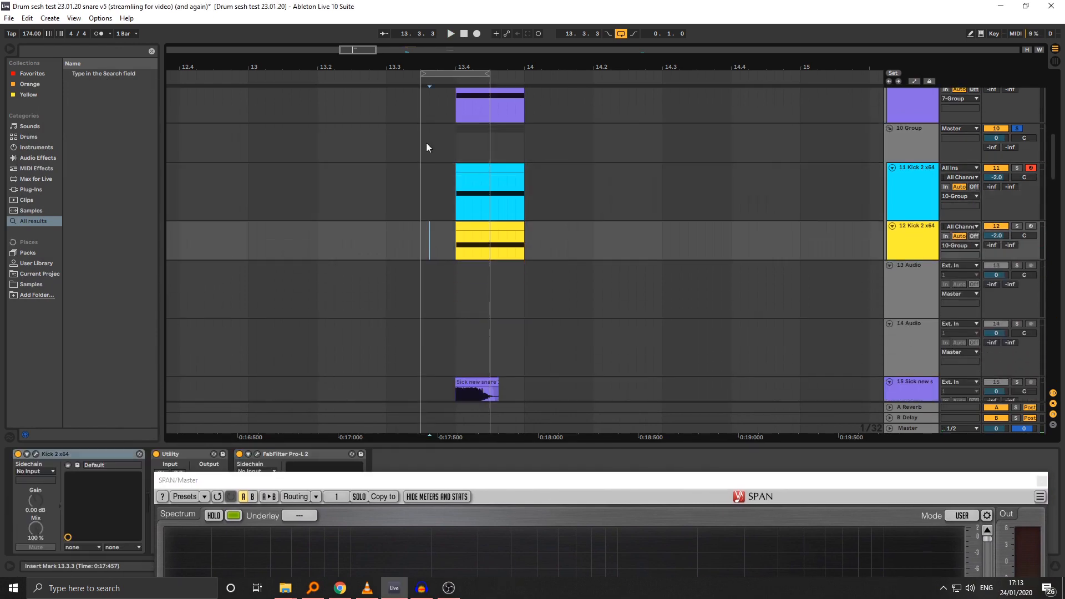
pyautogui.moveTo(423, 73); pyautogui.dragTo(394, 75)
pyautogui.moveTo(488, 75); pyautogui.dragTo(523, 75)
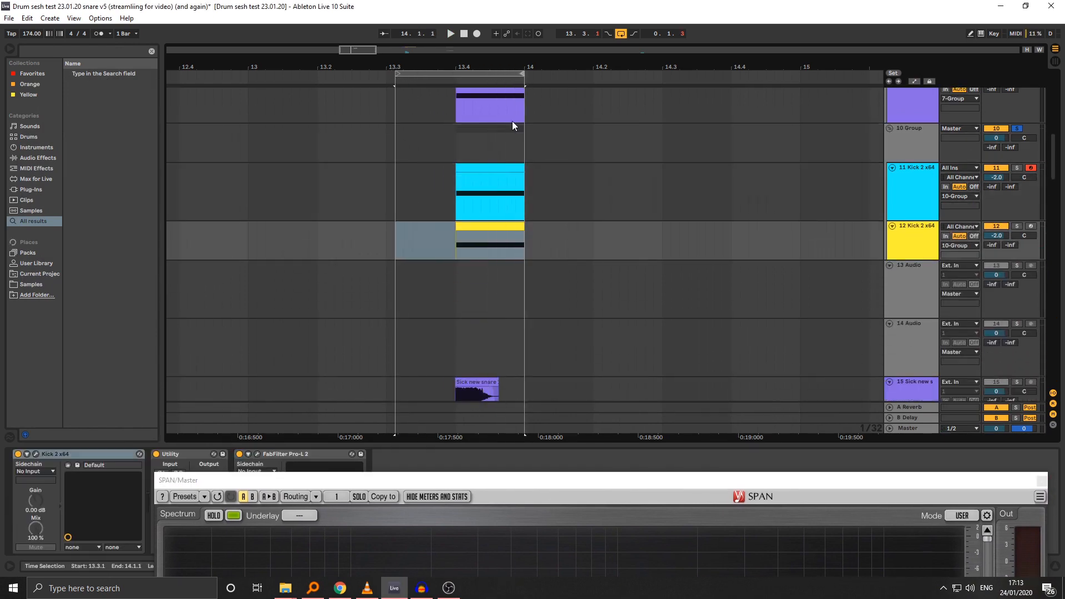
pyautogui.moveTo(405, 192); pyautogui.dragTo(526, 237)
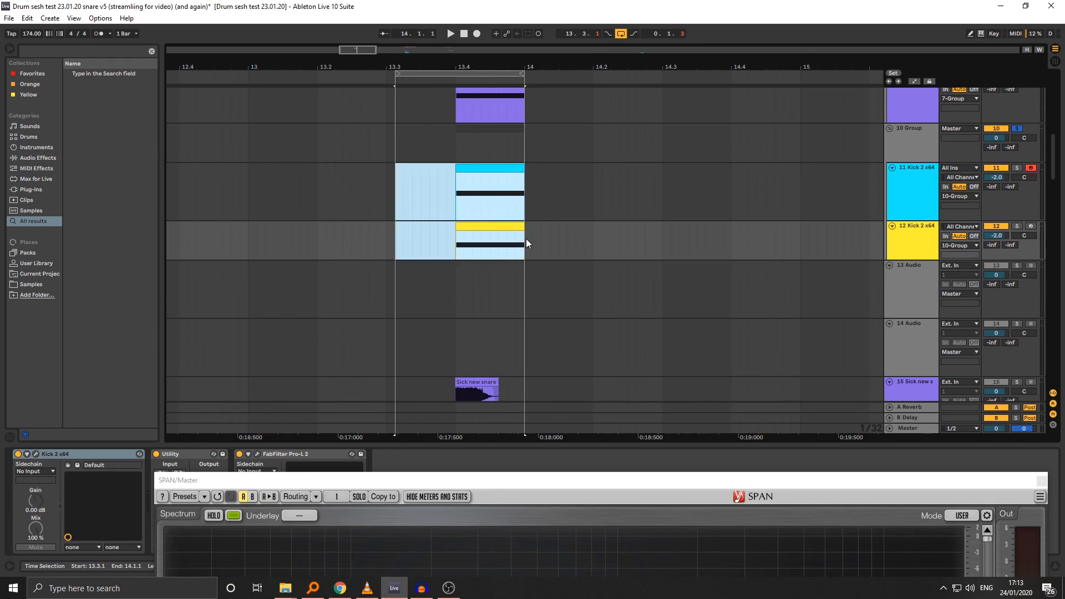
# Step: Export the selected range from the Master as a WAV file named "B.G Snare Transient + body 1" in Sounds 2019
pyautogui.hotkey('ctrl', 'shift', 'r')
pyautogui.click(377, 537)
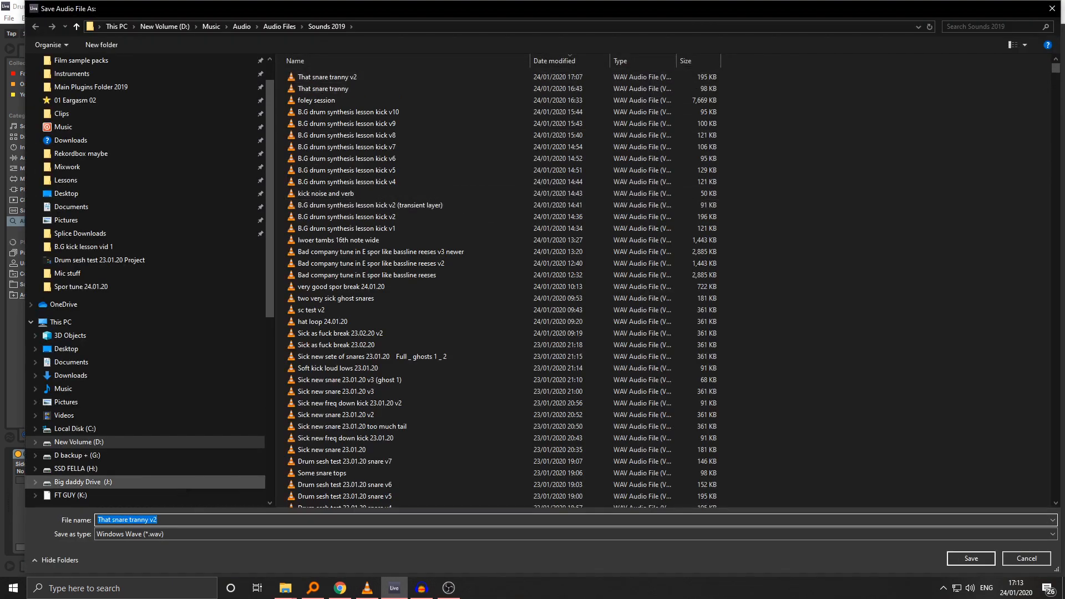
pyautogui.write('Transient')
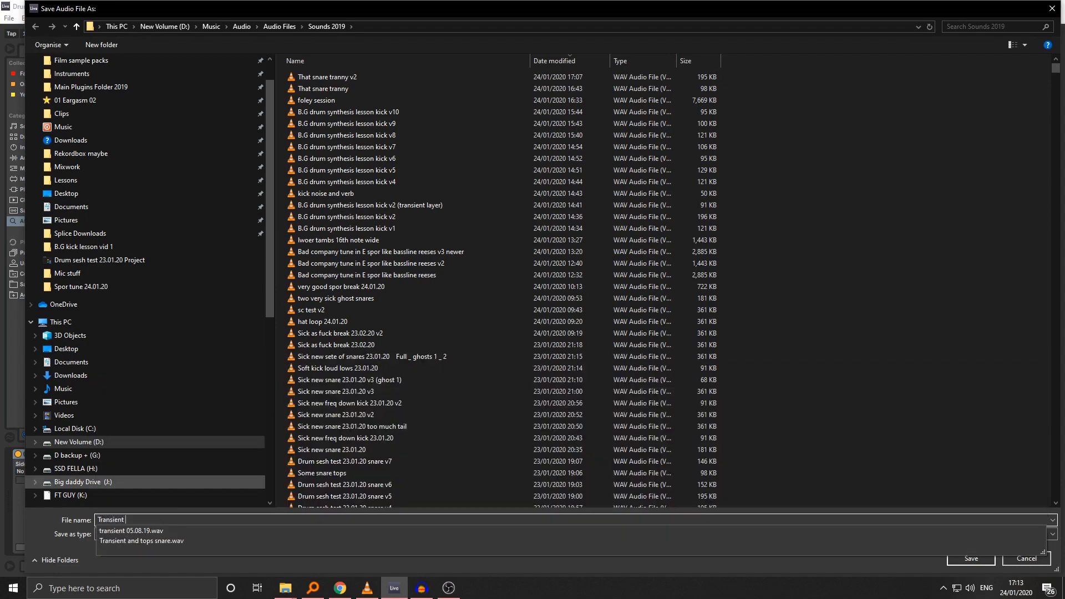
pyautogui.write(' + body')
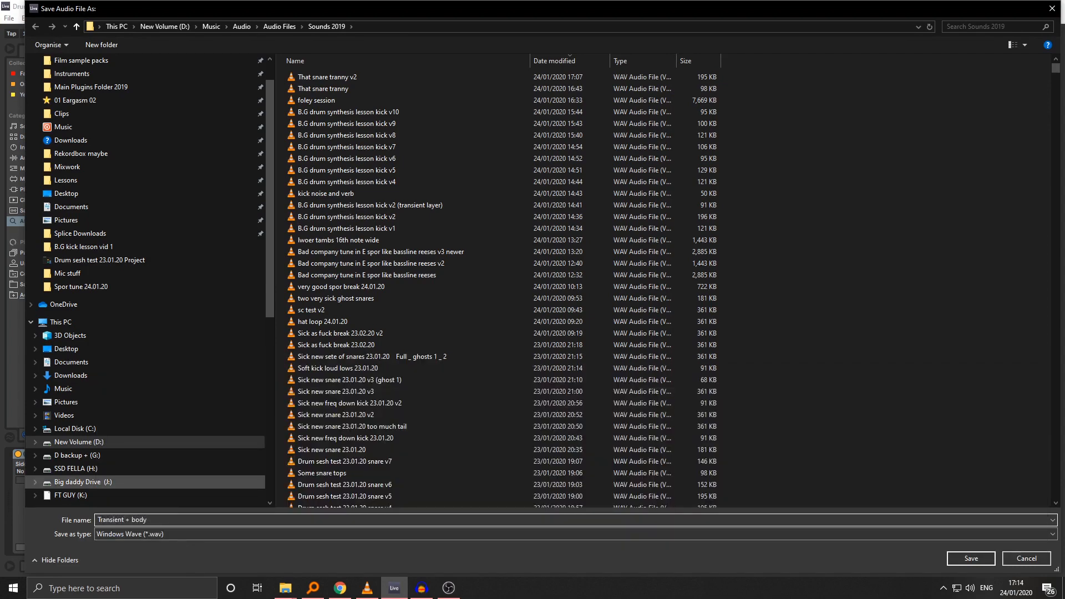
pyautogui.write(' 1')
pyautogui.press('Home')
pyautogui.write('B.G Snare')
pyautogui.press('Return')
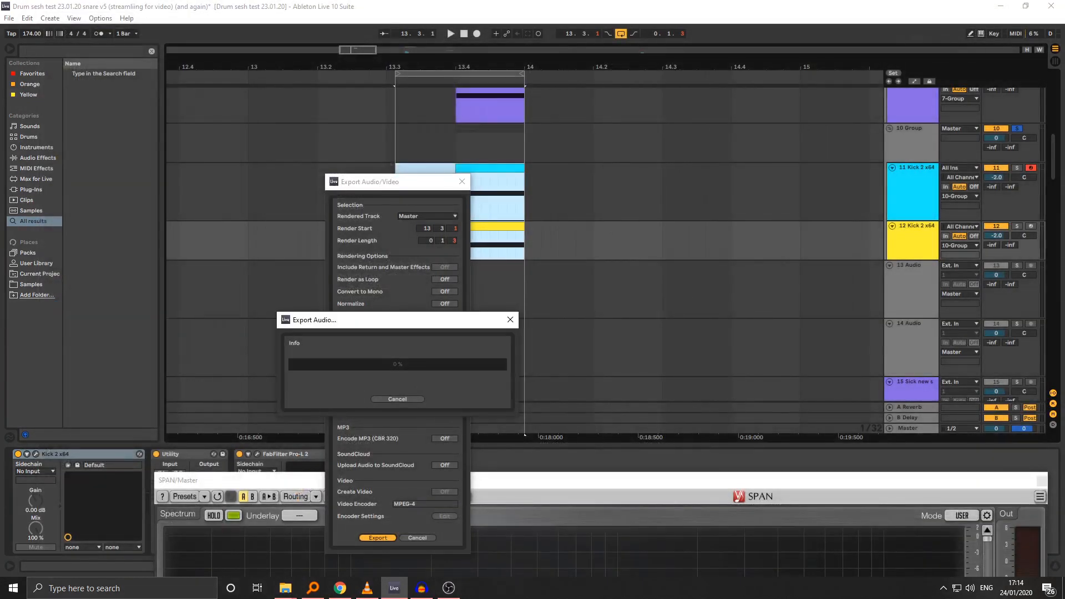
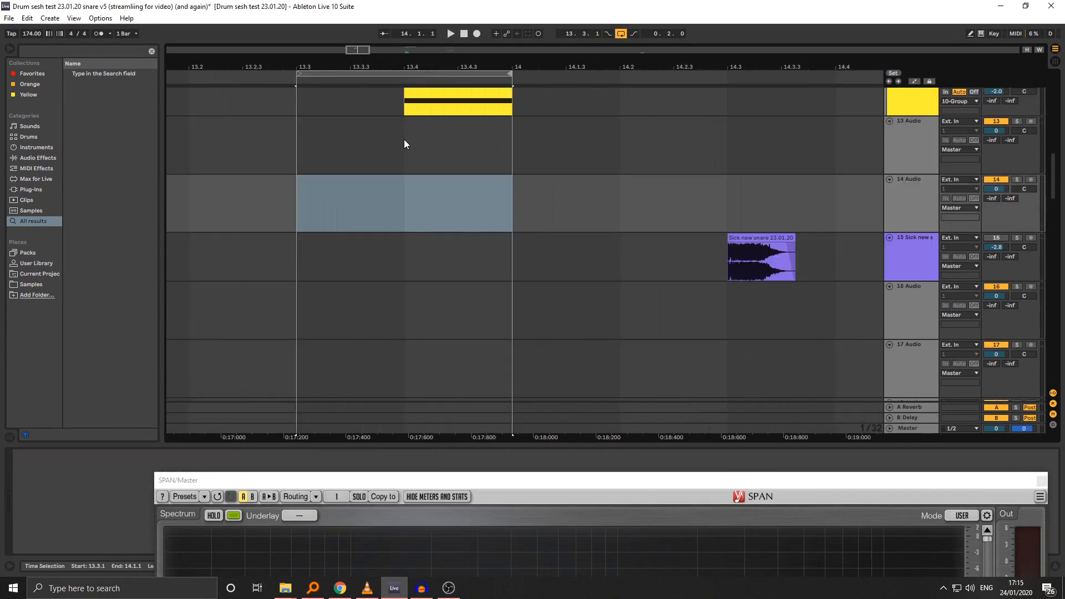
# Step: Loop 14.2 to 14.4 and place the exported B.G Snare Transient + body 1 file from File Explorer on track 14 at 14.2
pyautogui.moveTo(415, 65)
pyautogui.mouseDown()
pyautogui.moveTo(414, 43)
pyautogui.moveTo(549, 46)
pyautogui.moveTo(410, 50)
pyautogui.mouseUp()
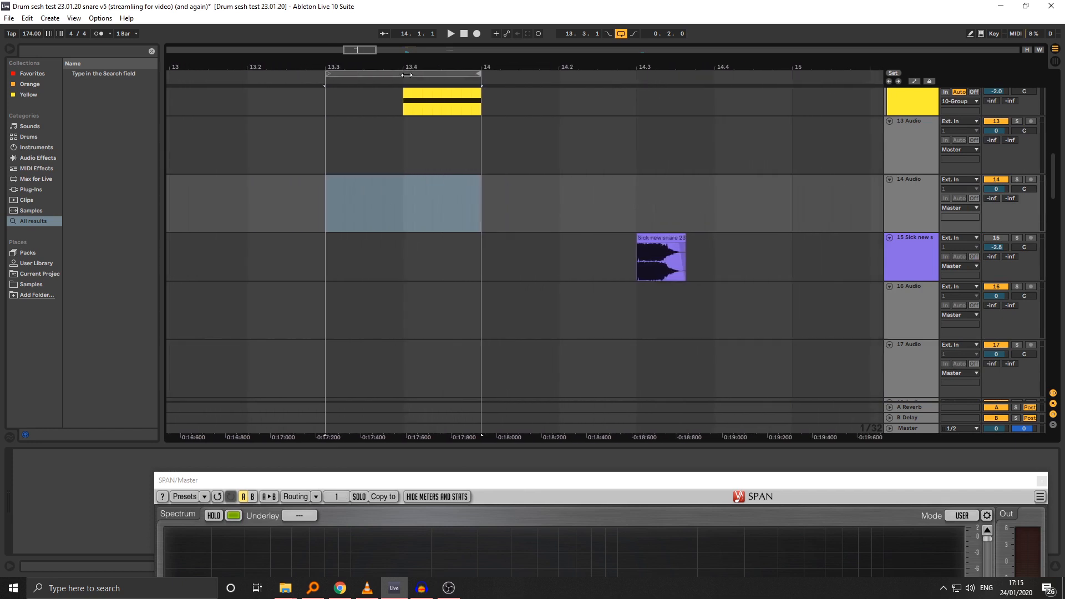
pyautogui.moveTo(564, 223); pyautogui.dragTo(715, 219)
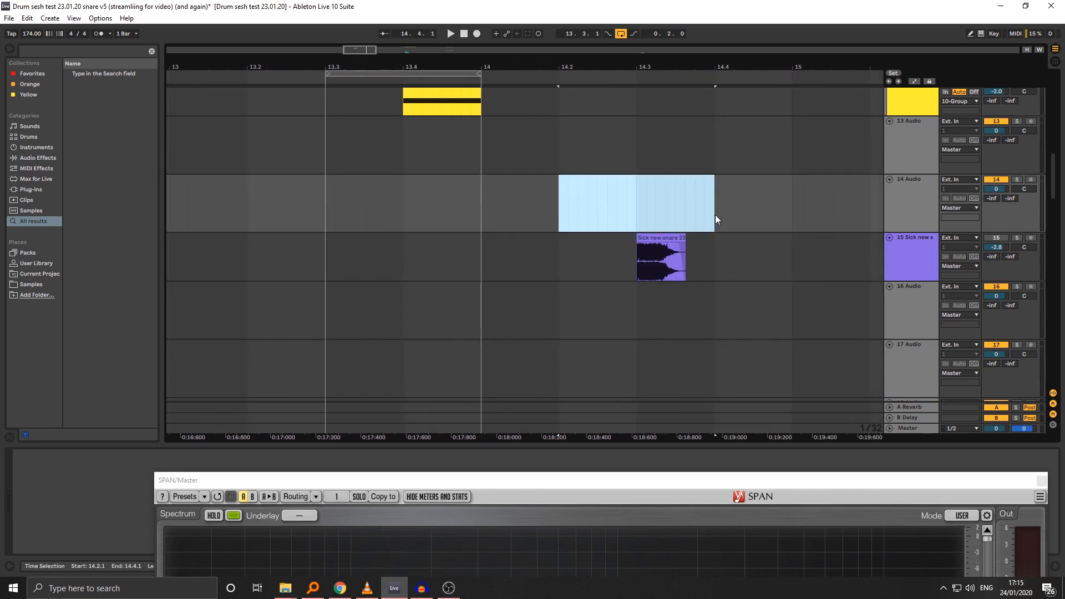
pyautogui.hotkey('ctrl', 'l')
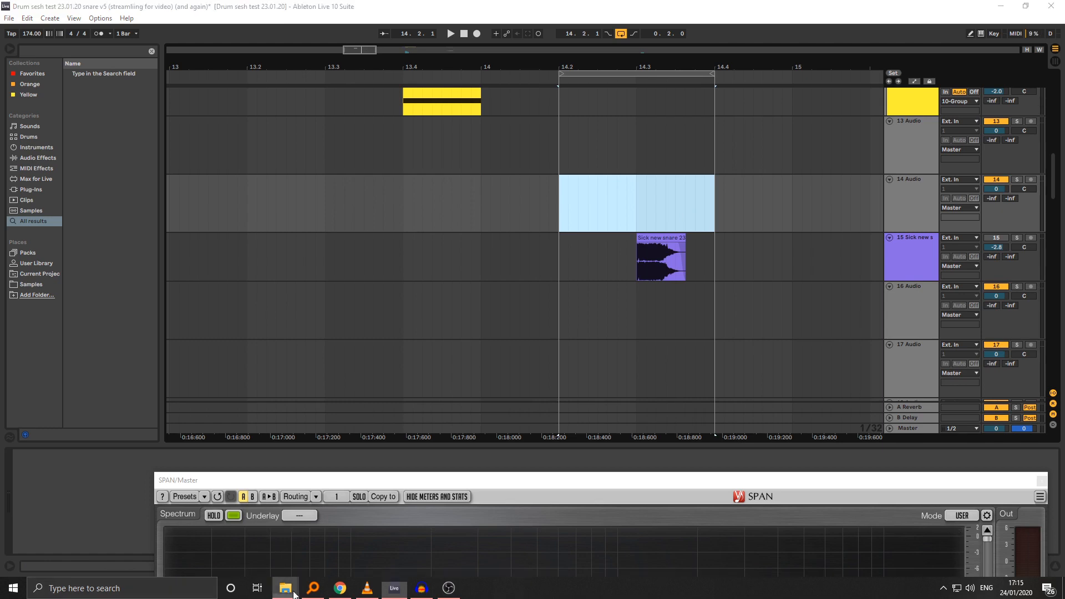
pyautogui.moveTo(286, 588)
pyautogui.click(171, 536)
pyautogui.moveTo(879, 163); pyautogui.dragTo(626, 180)
# Step: Split the B.G Snare Transient + body 1 clip at 14.3 and delete the part before it
pyautogui.moveTo(630, 68); pyautogui.dragTo(339, 184)
pyautogui.click(404, 215)
pyautogui.press('Right')
pyautogui.hotkey('ctrl', 'e')
pyautogui.click(398, 180)
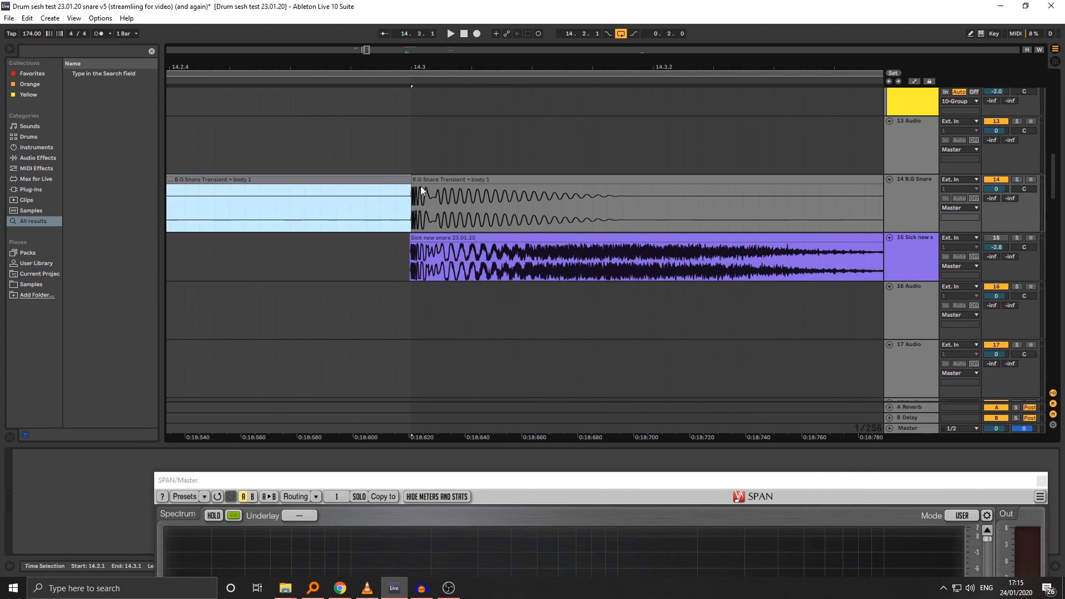
pyautogui.press('Delete')
pyautogui.click(423, 181)
pyautogui.click(432, 218)
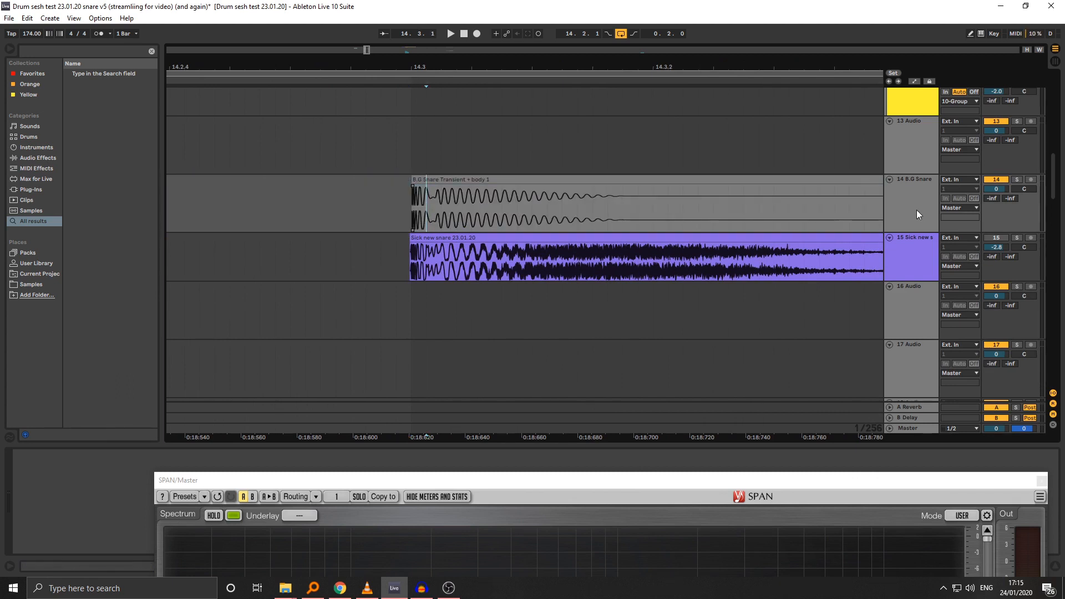
# Step: Solo the B.G Snare track, adjust its height and audition the rendered clip in the 14.2 to 14.4 loop
pyautogui.click(916, 210)
pyautogui.press('s')
pyautogui.moveTo(906, 231); pyautogui.dragTo(907, 260)
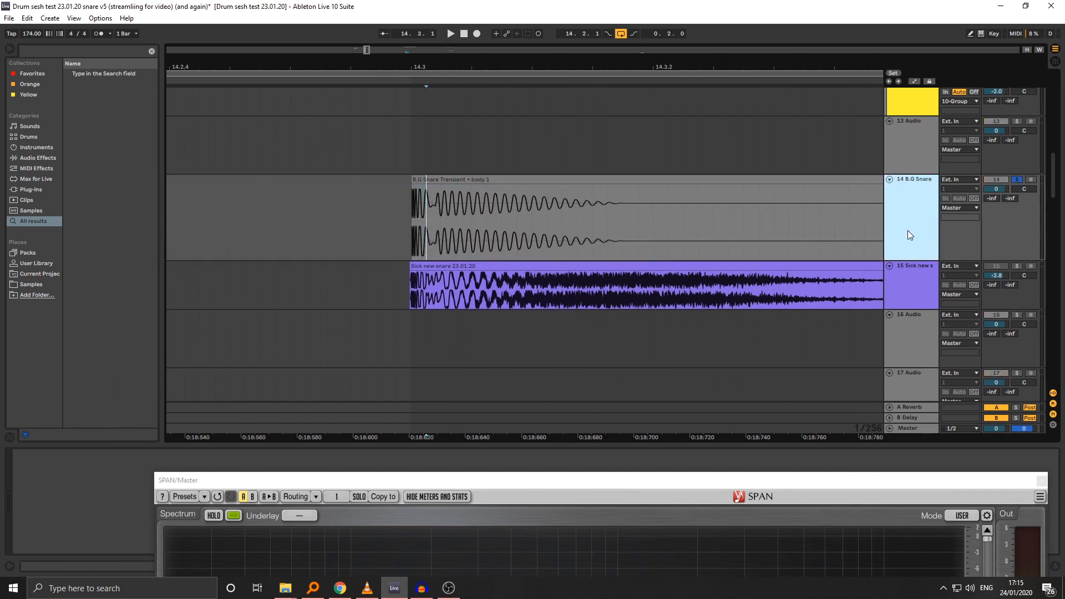
pyautogui.scroll(-4, 442, 146)
pyautogui.press('space')
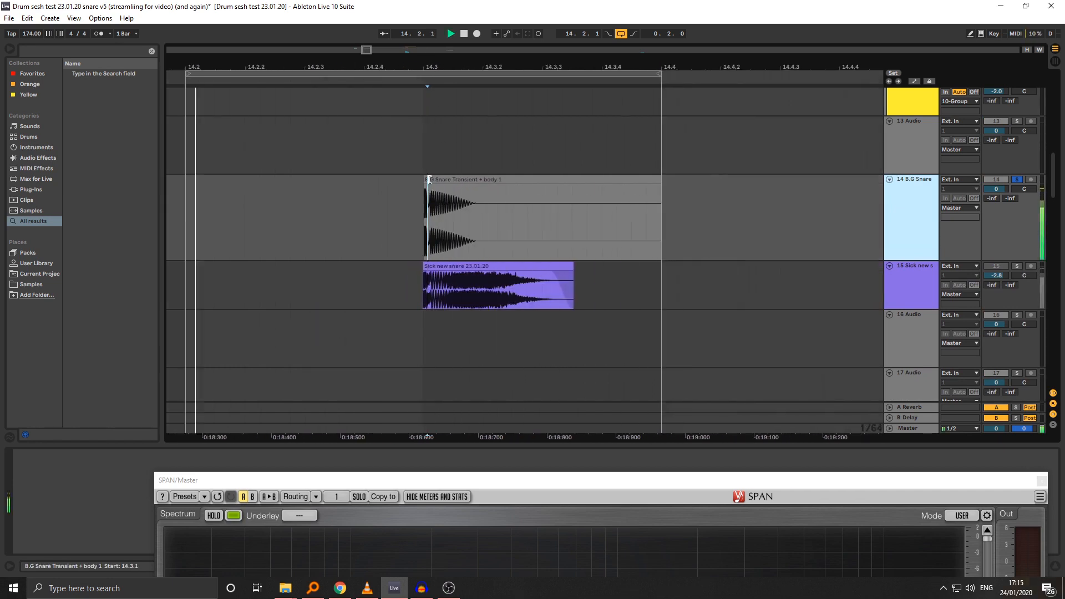
pyautogui.click(436, 180)
pyautogui.scroll(-4, 420, 192)
pyautogui.click(381, 256)
pyautogui.scroll(-4, 389, 236)
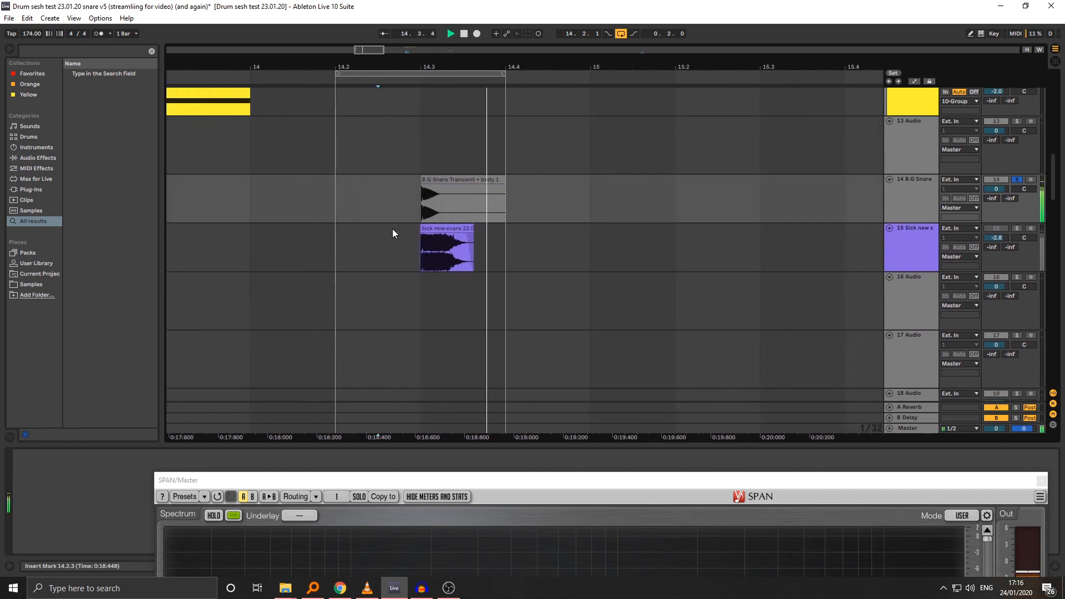
pyautogui.click(399, 218)
pyautogui.press('space')
# Step: Move the Sick new snare track down below an empty audio track, and cut the B.G Snare clip off at 14.3.3, deleting the remainder
pyautogui.moveTo(917, 238); pyautogui.dragTo(917, 314)
pyautogui.click(463, 183)
pyautogui.hotkey('ctrl', 'e')
pyautogui.click(477, 182)
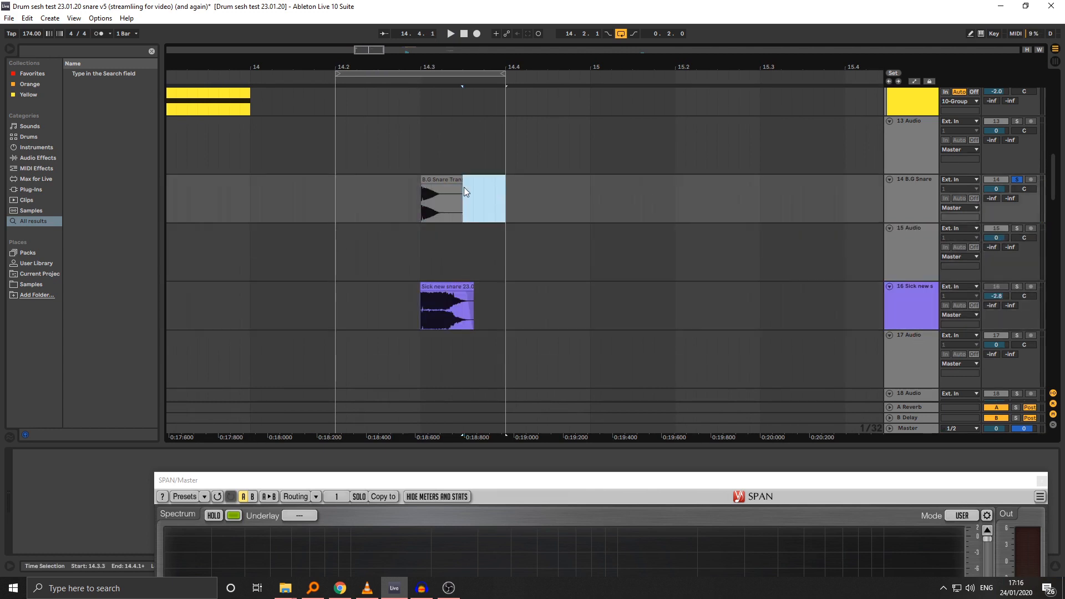
pyautogui.press('Delete')
pyautogui.click(452, 187)
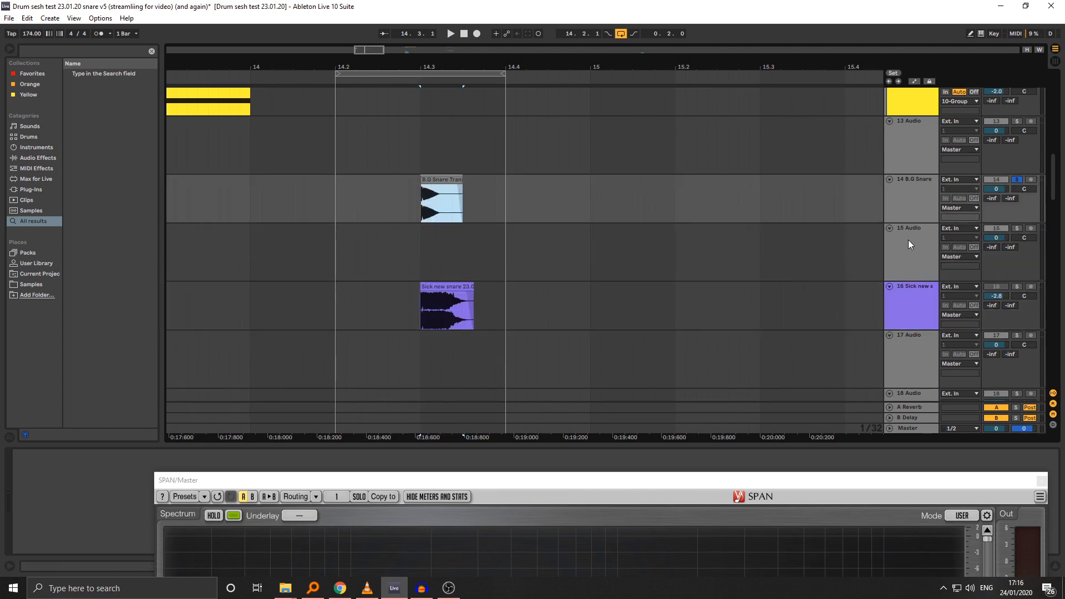
# Step: Insert a new MIDI track below the B.G Snare track and search the browser for "serum"
pyautogui.click(908, 212)
pyautogui.hotkey('ctrl', 'shift', 't')
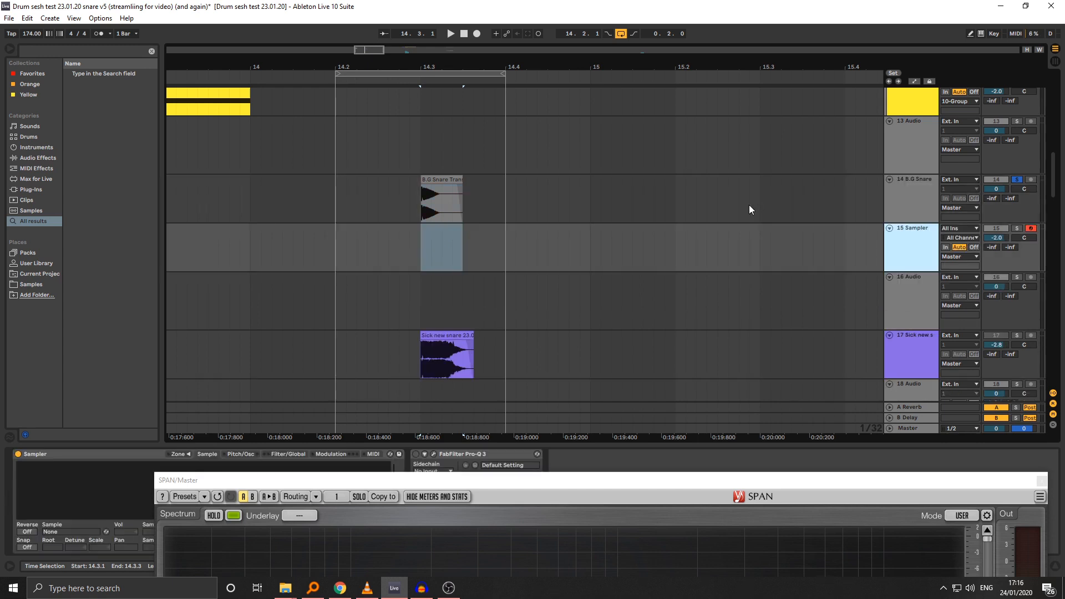
pyautogui.hotkey('ctrl', 'f')
pyautogui.write('serum')
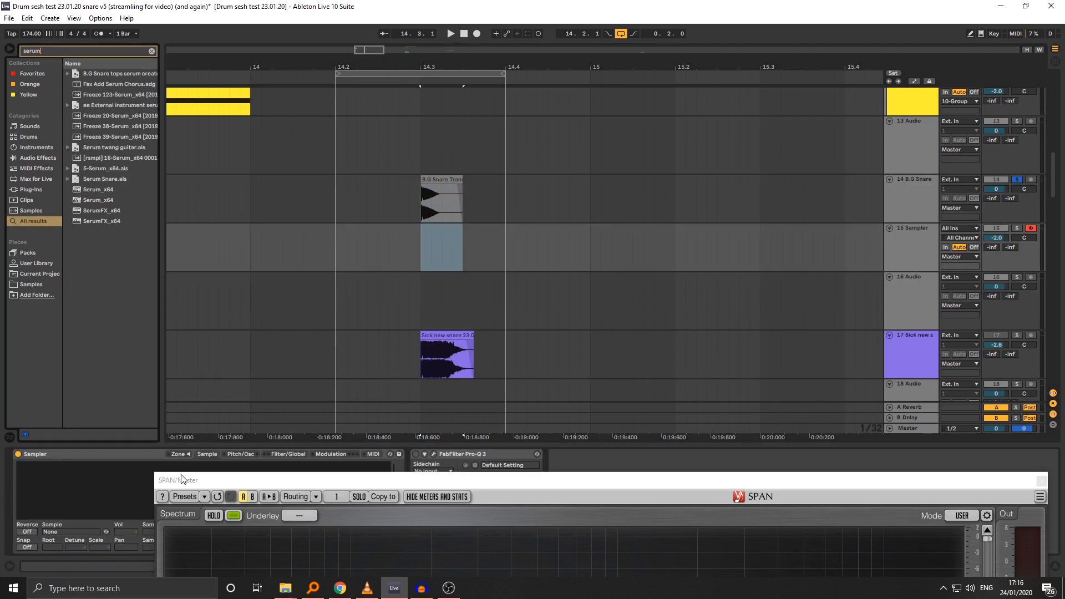
# Step: Replace the Sampler on track 15 with Serum_x64 and switch its sound source from oscillator A to the noise oscillator
pyautogui.click(160, 454)
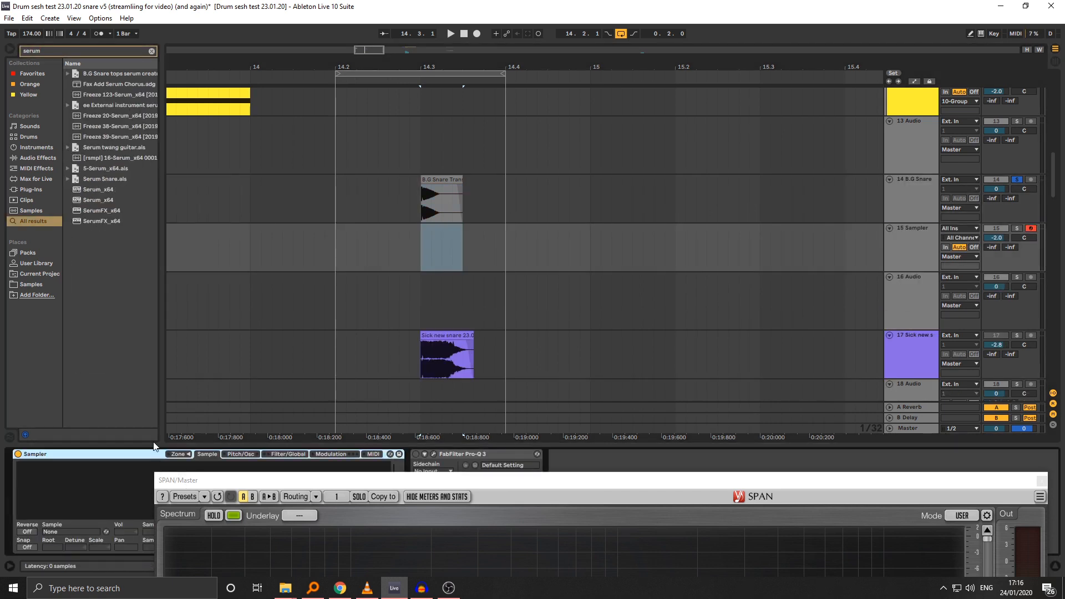
pyautogui.press('Delete')
pyautogui.moveTo(90, 200); pyautogui.dragTo(47, 508)
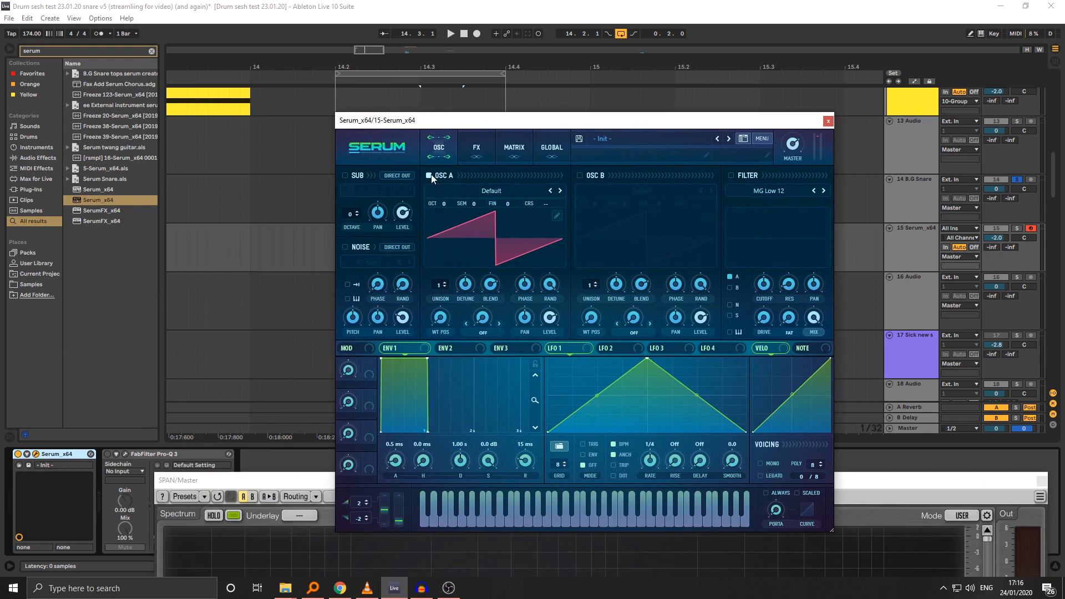
pyautogui.click(429, 176)
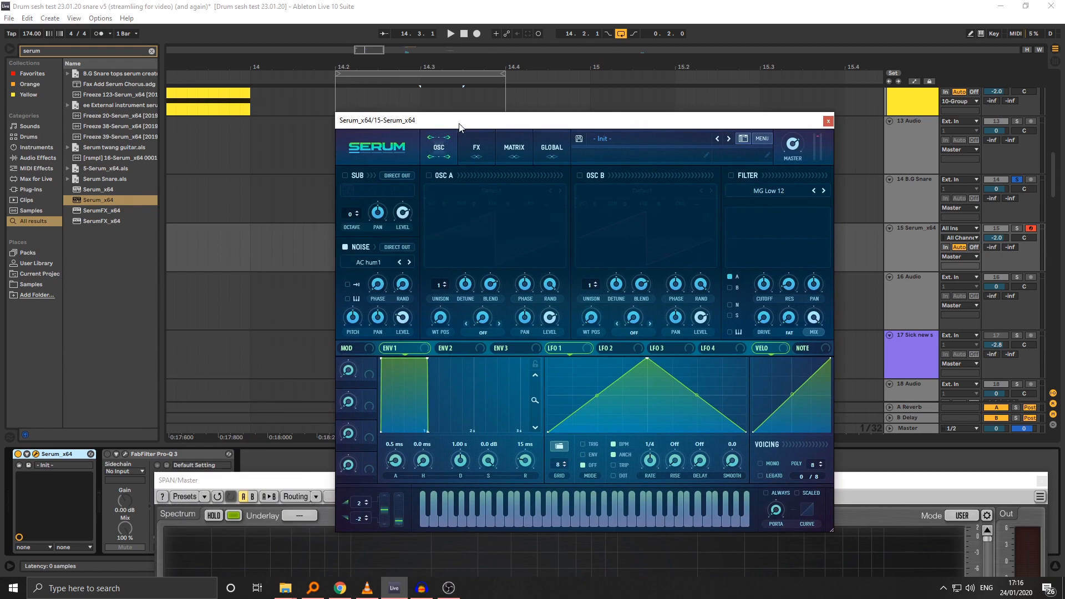
# Step: Insert an empty MIDI clip on the Serum track from 14.3 to 14.3.3, matching the B.G Snare clip above
pyautogui.moveTo(459, 123); pyautogui.dragTo(799, 153)
pyautogui.click(451, 302)
pyautogui.moveTo(423, 252); pyautogui.dragTo(464, 261)
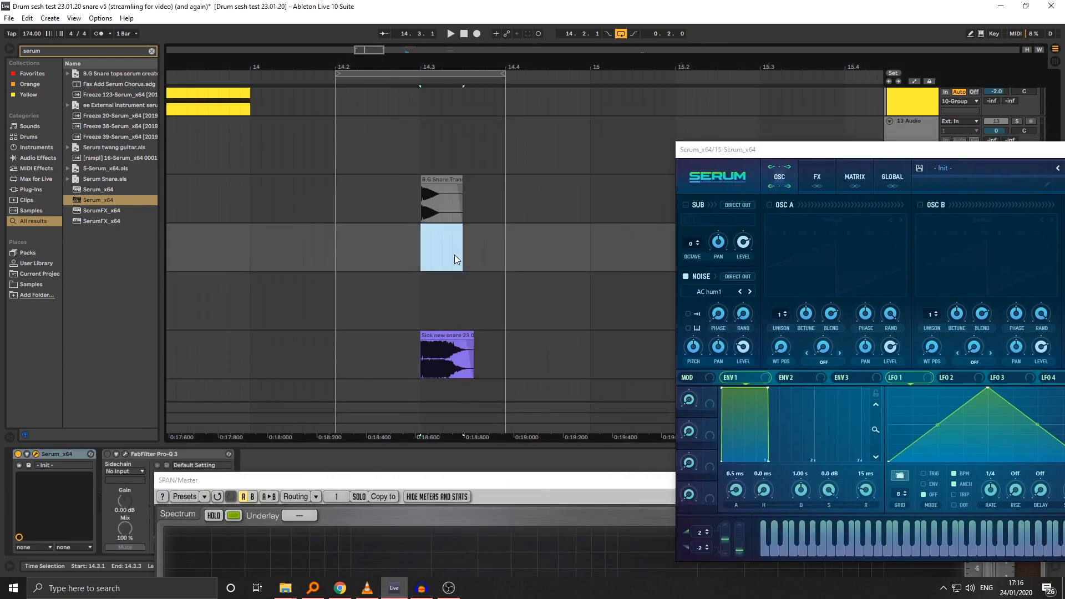
pyautogui.hotkey('ctrl', 'shift', 'm')
pyautogui.hotkey('shift', 'Tab')
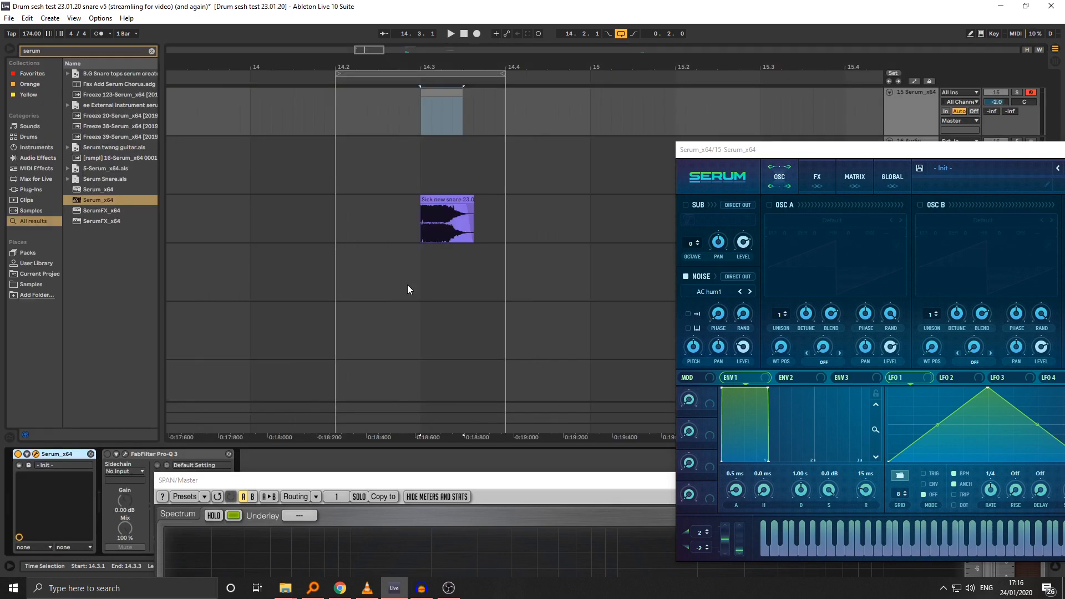
pyautogui.scroll(1, 428, 147)
pyautogui.click(435, 159)
pyautogui.click(436, 126)
pyautogui.scroll(1, 447, 165)
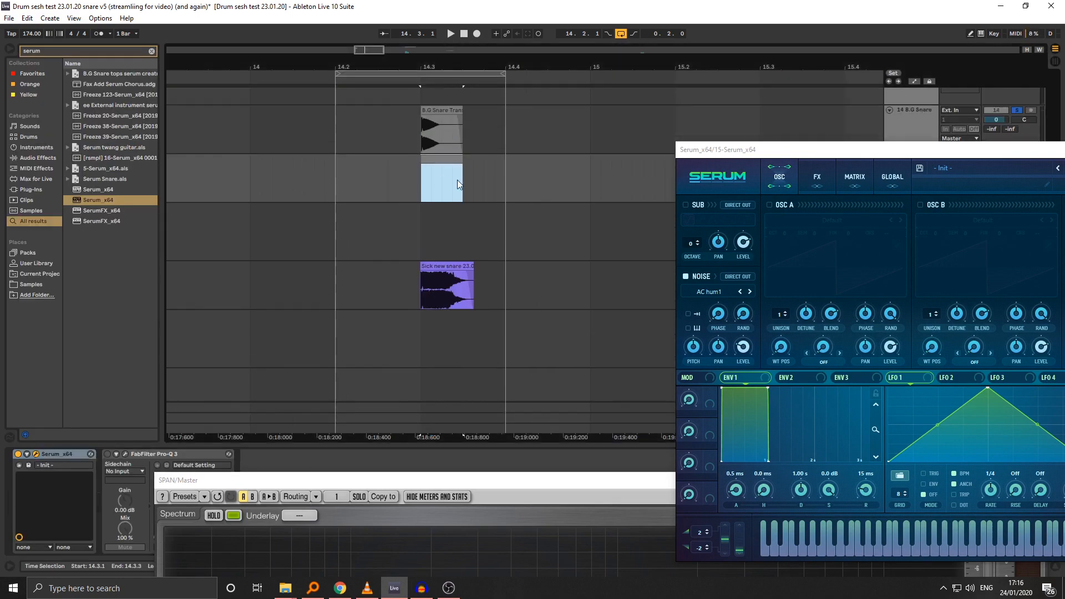
pyautogui.scroll(1, 457, 184)
# Step: Colour the Serum_x64 track blue and assign the track colour to its clip
pyautogui.moveTo(720, 150); pyautogui.dragTo(672, 272)
pyautogui.click(919, 189)
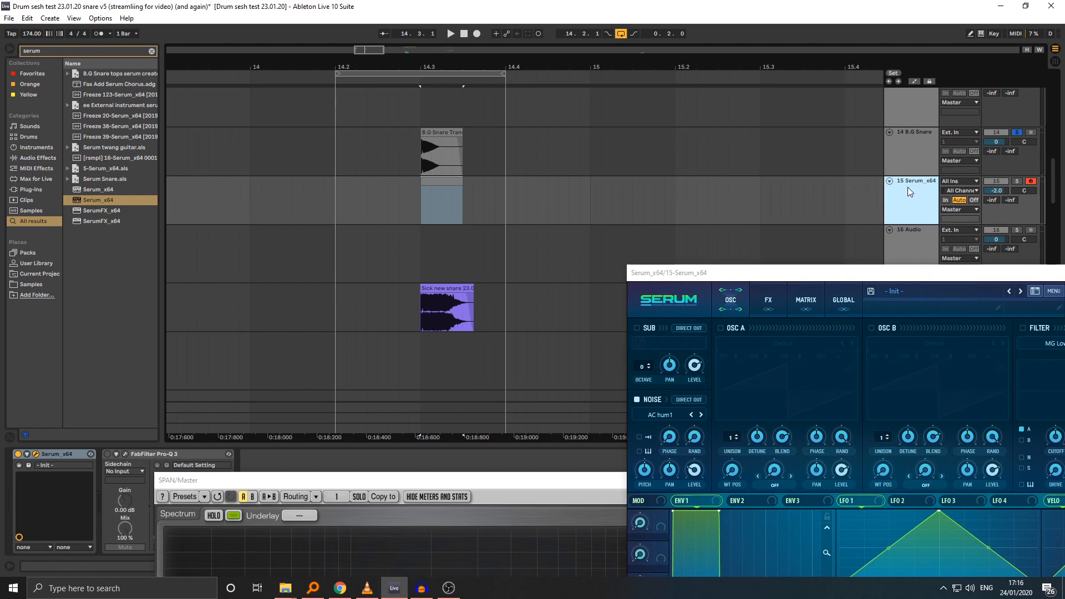
pyautogui.rightClick(907, 185)
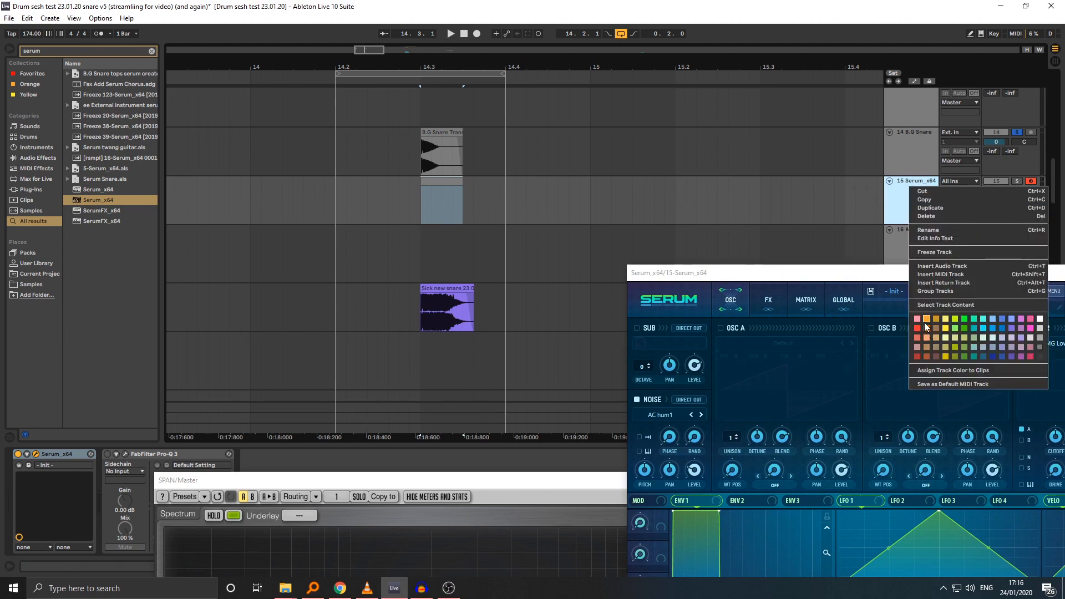
pyautogui.click(995, 329)
pyautogui.rightClick(912, 201)
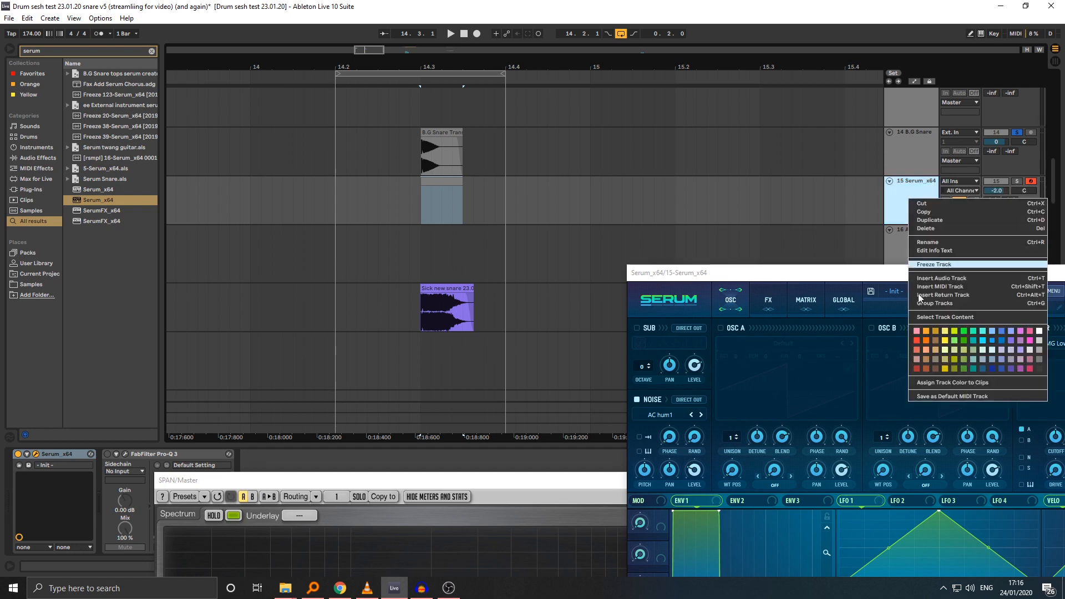
pyautogui.click(931, 383)
# Step: Add a single sustained note to the Serum MIDI clip, stretched over the clip's full length
pyautogui.doubleClick(438, 199)
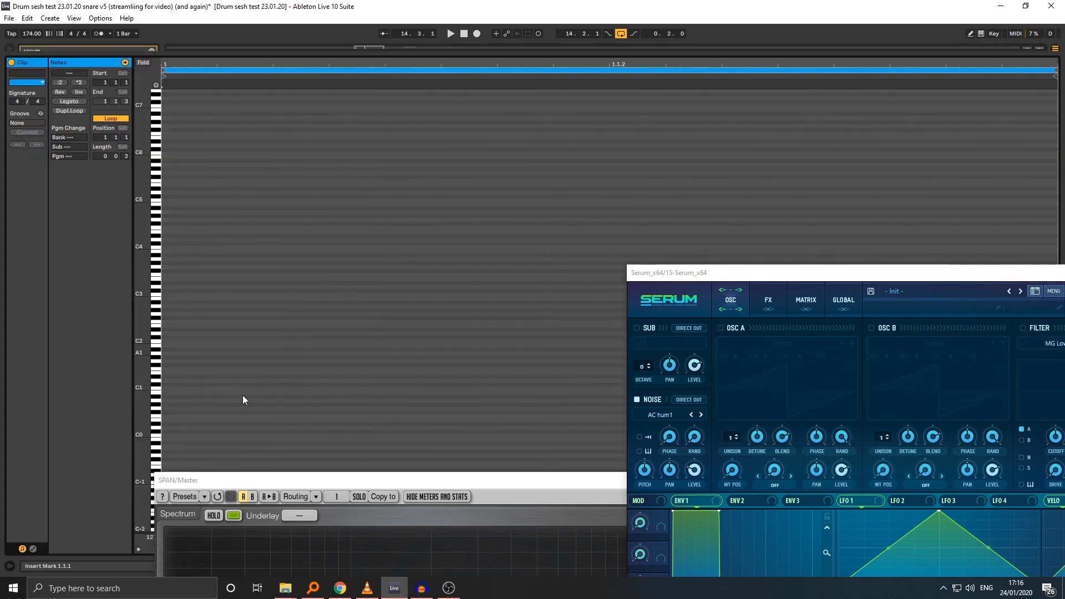
pyautogui.doubleClick(169, 311)
pyautogui.moveTo(175, 311); pyautogui.dragTo(1057, 311)
pyautogui.hotkey('shift', 'Tab')
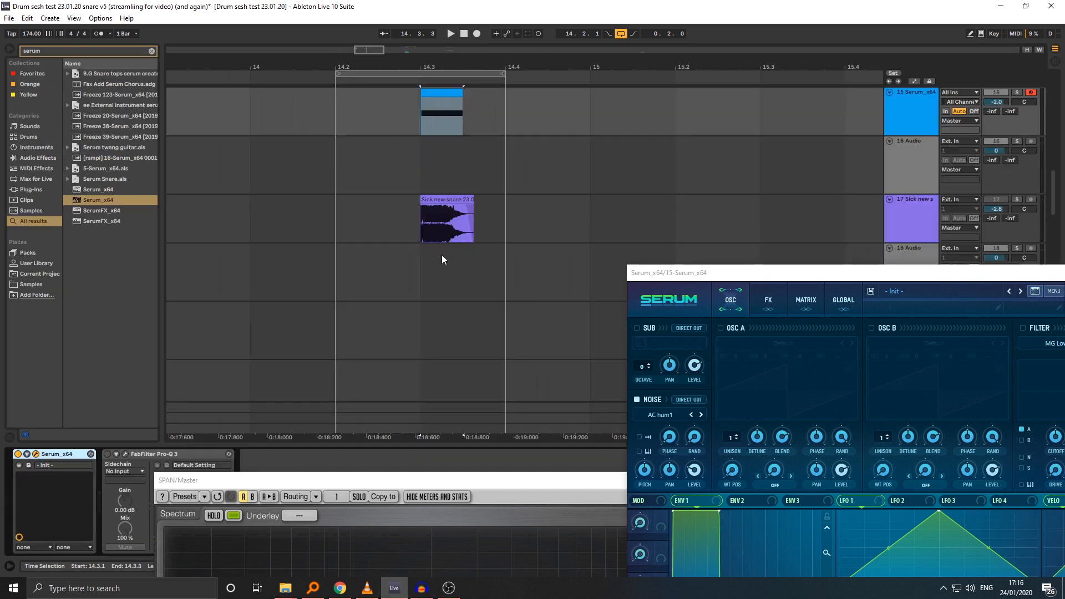
pyautogui.scroll(3, 438, 176)
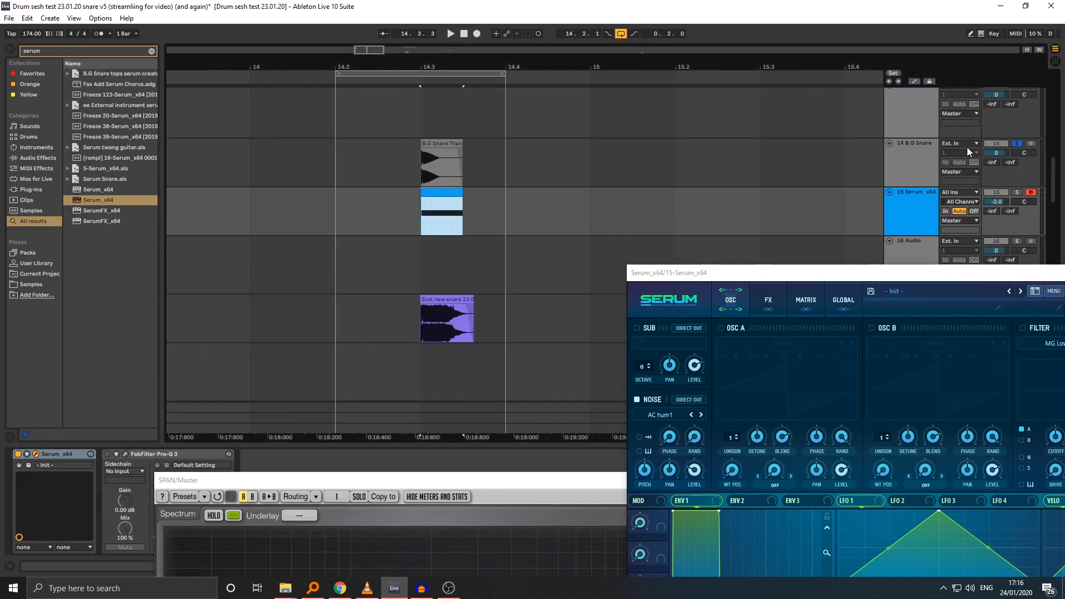
# Step: Solo the Serum_x64 track and select the opening transient of the B.G Snare clip
pyautogui.click(1018, 192)
pyautogui.moveTo(426, 73); pyautogui.dragTo(398, 114)
pyautogui.moveTo(398, 176); pyautogui.dragTo(425, 175)
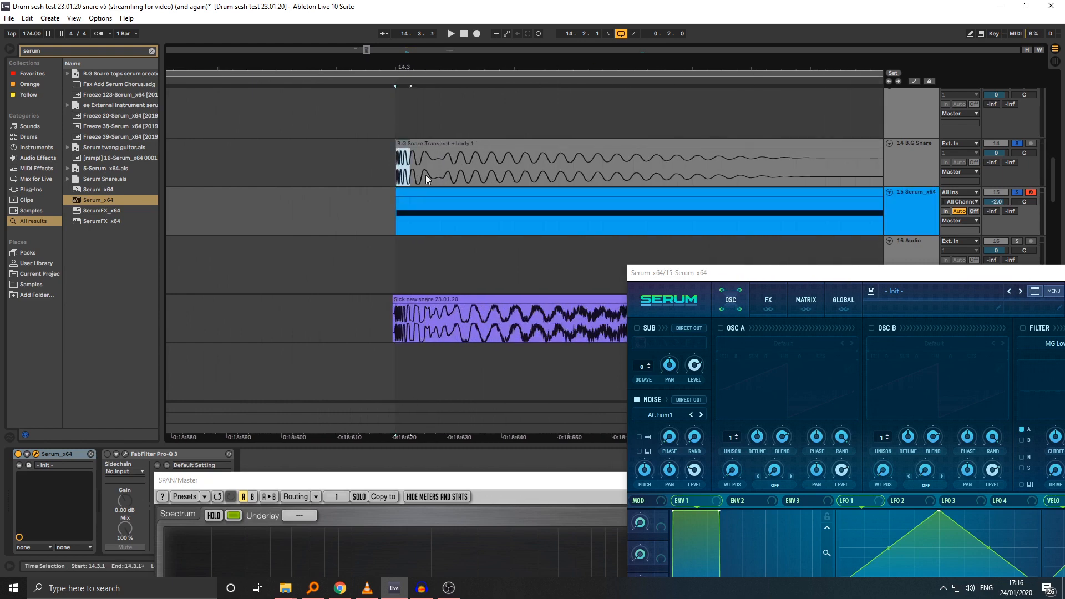
# Step: Add a Utility after FabFilter Pro-Q 3 on the Serum track and show its Gain automation
pyautogui.click(918, 201)
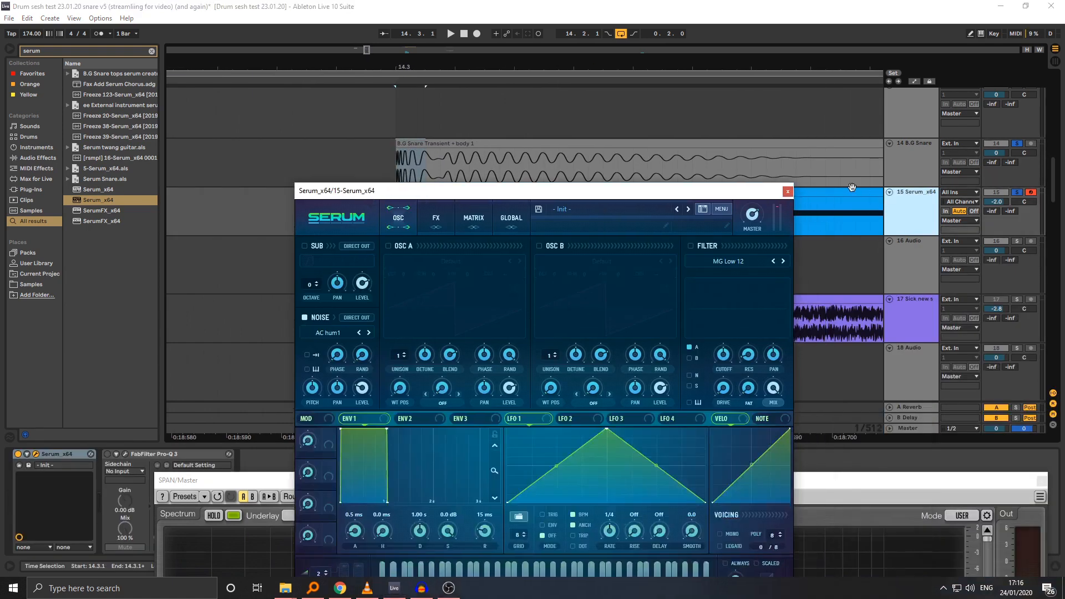
pyautogui.click(787, 191)
pyautogui.moveTo(621, 482); pyautogui.dragTo(641, 548)
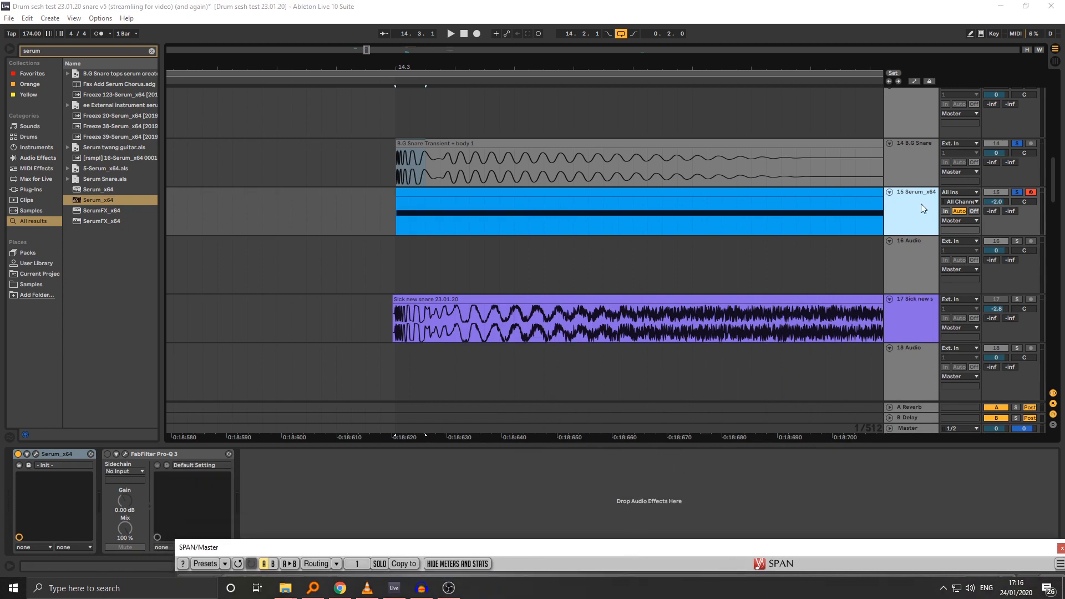
pyautogui.hotkey('ctrl', 'f')
pyautogui.write('ut')
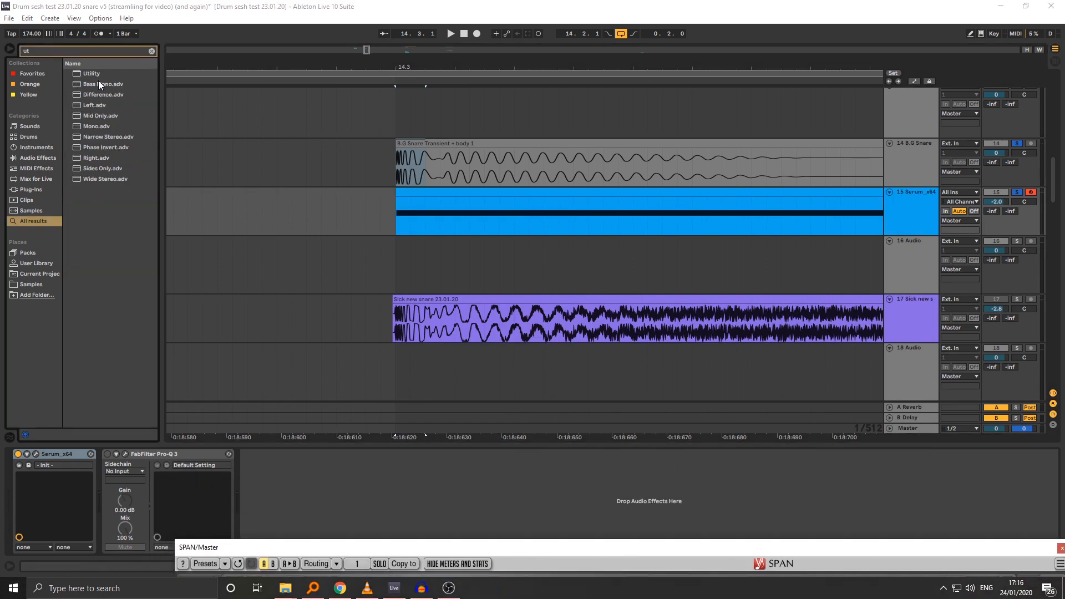
pyautogui.moveTo(92, 73); pyautogui.dragTo(280, 483)
pyautogui.press('a')
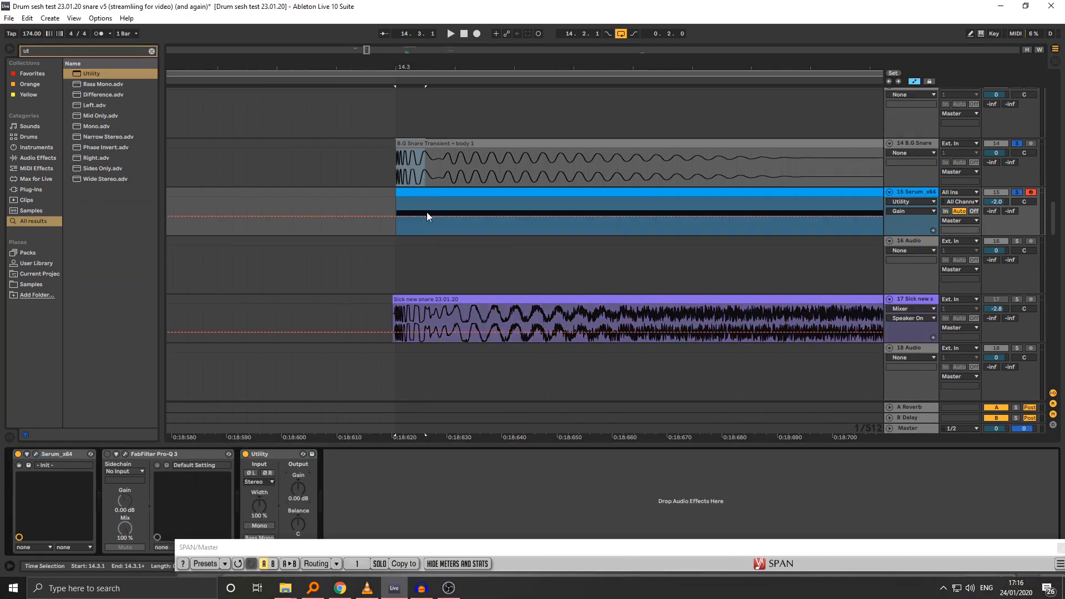
# Step: Automate the Utility gain on the Serum track to stay silent during the snare's transient, rise right after it and fade out towards the clip's end
pyautogui.click(449, 216)
pyautogui.moveTo(440, 216); pyautogui.dragTo(441, 235)
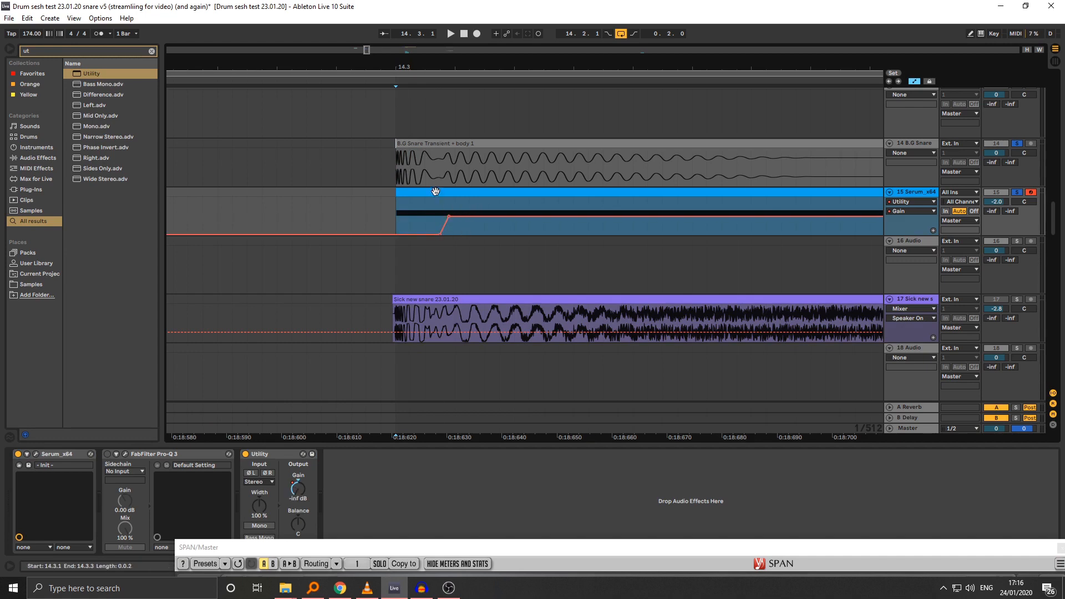
pyautogui.click(441, 204)
pyautogui.scroll(-6, 442, 155)
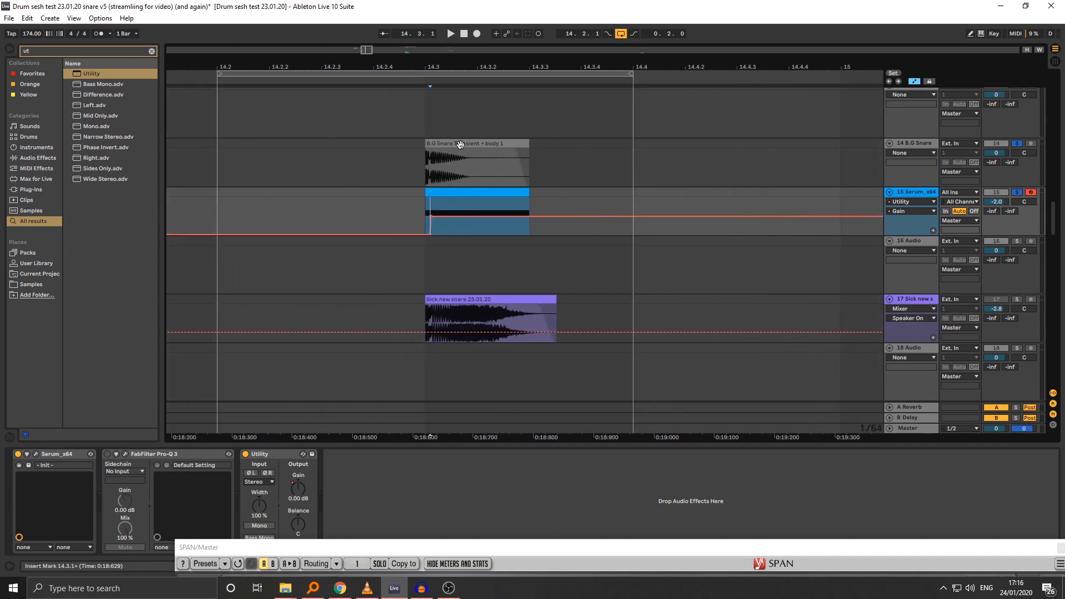
pyautogui.click(463, 215)
pyautogui.moveTo(503, 215); pyautogui.dragTo(501, 232)
pyautogui.press('a')
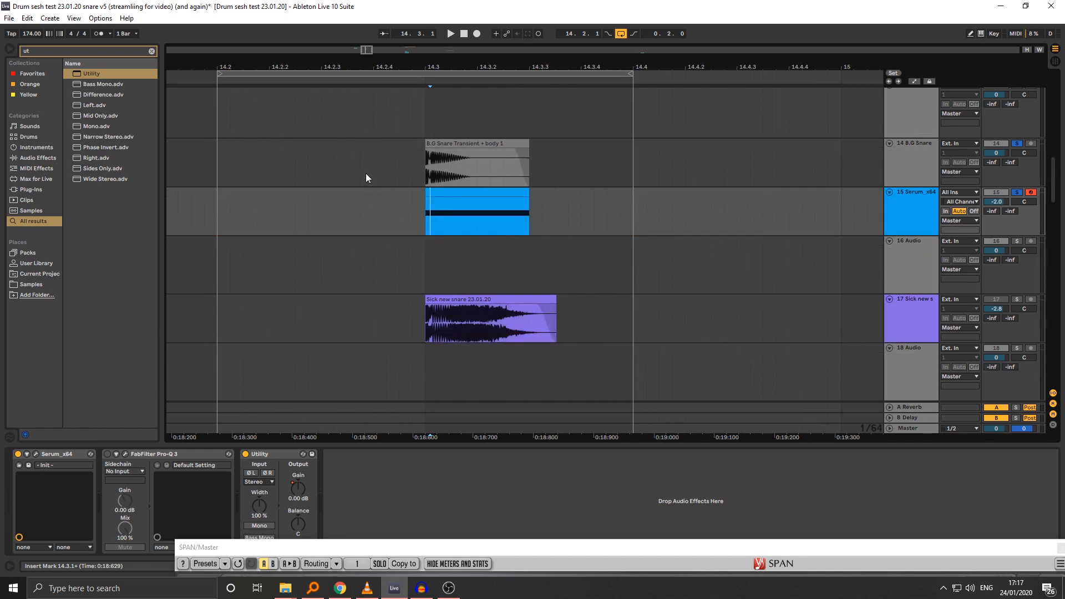
# Step: Loop one beat from 14.2.3 over the B.G Snare and Serum clips and play it
pyautogui.moveTo(366, 178); pyautogui.dragTo(527, 198)
pyautogui.hotkey('ctrl', 'l')
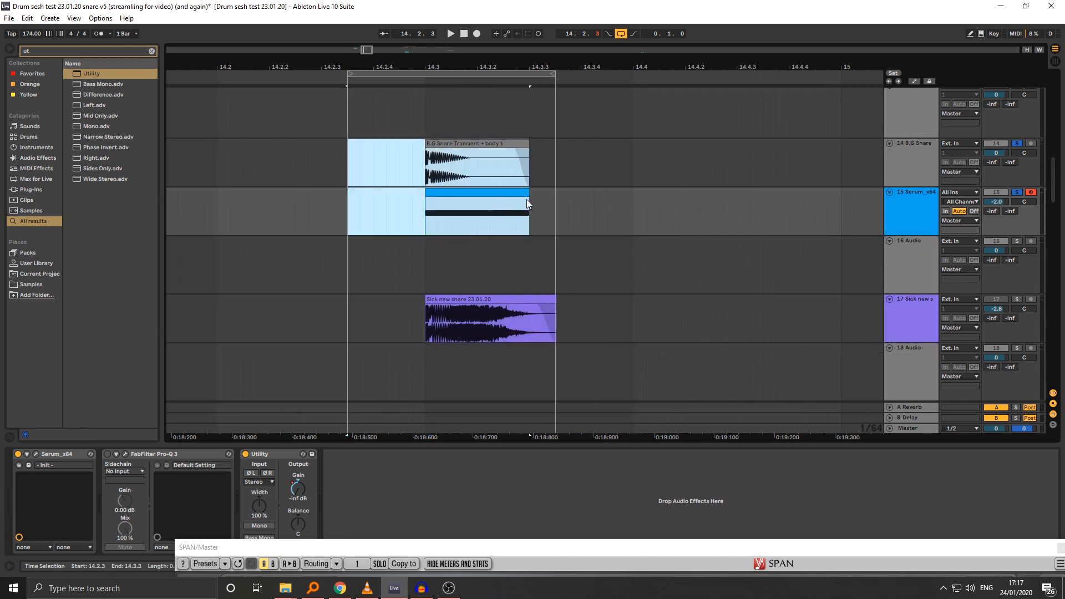
pyautogui.press('space')
# Step: Adjust the noise oscillator's pitch in Serum while auditioning the loop
pyautogui.click(49, 455)
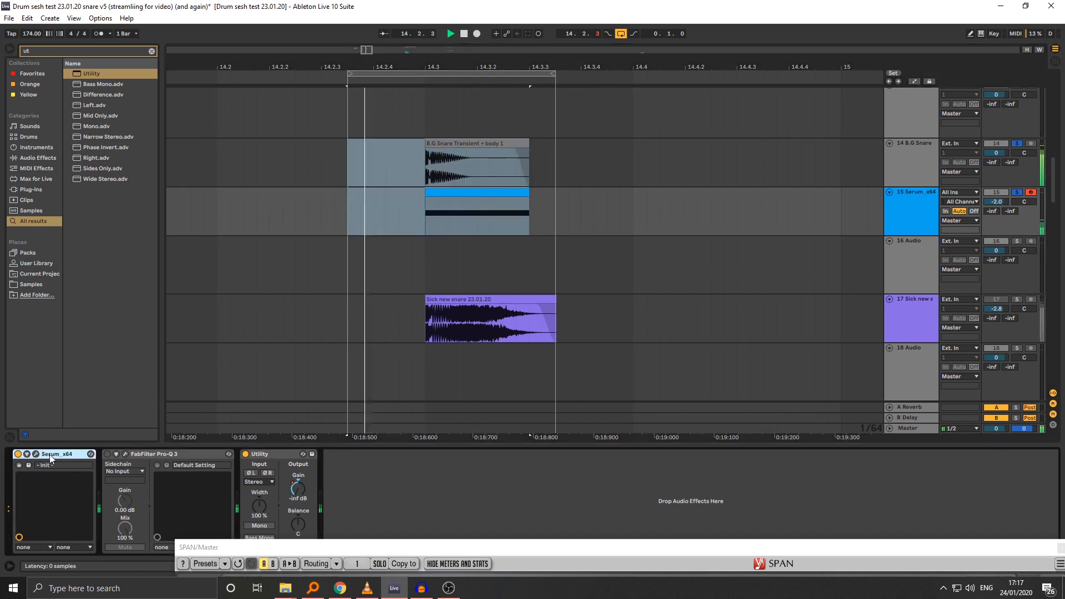
pyautogui.click(35, 453)
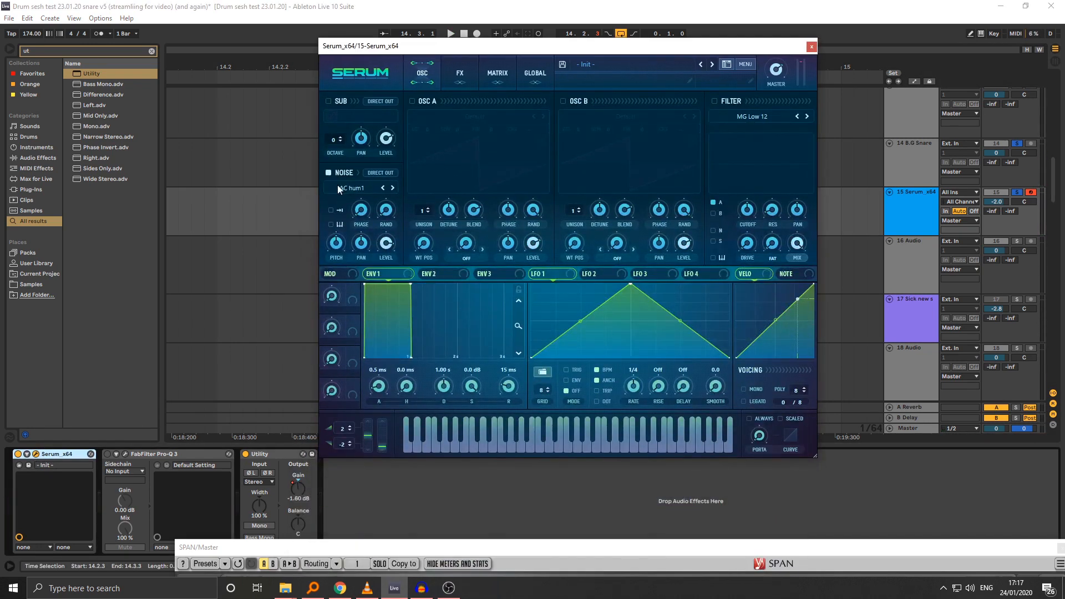
pyautogui.moveTo(387, 255)
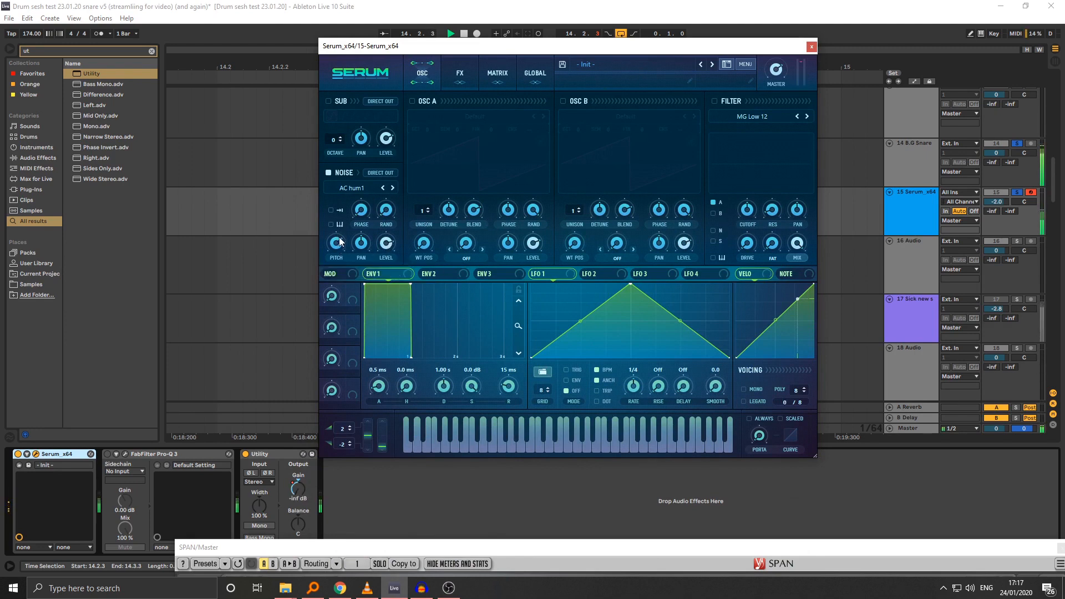
pyautogui.moveTo(340, 258)
pyautogui.moveTo(340, 258); pyautogui.dragTo(343, 280)
pyautogui.click(812, 46)
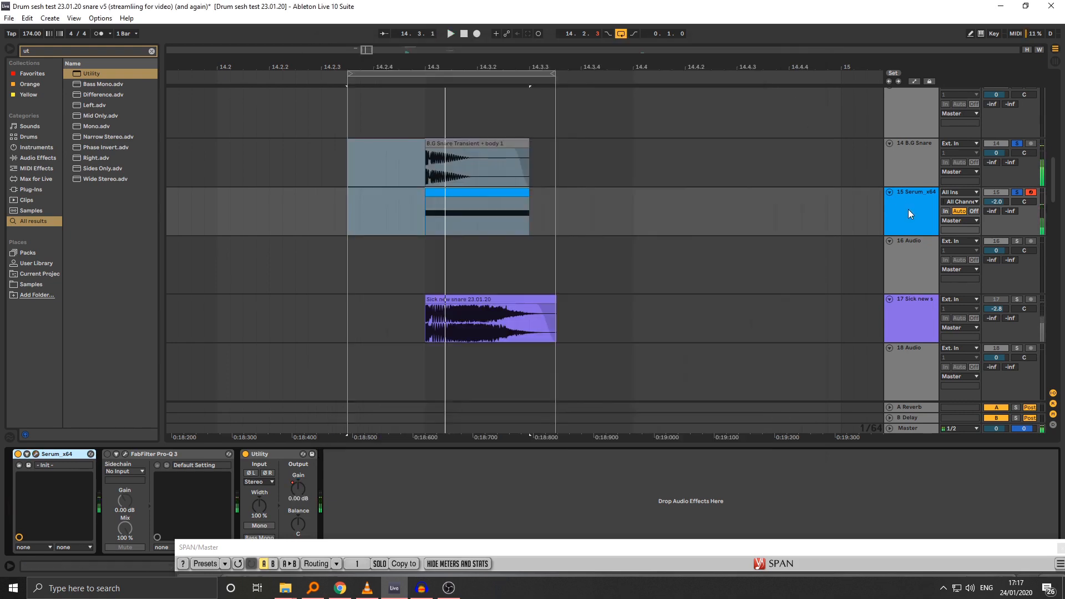
# Step: Enable Pro-Q 3 on the Serum track with a wide 4.77 dB bell boost at about 5758 Hz and a 30 dB/oct low cut at about 337 Hz
pyautogui.press('space')
pyautogui.click(466, 194)
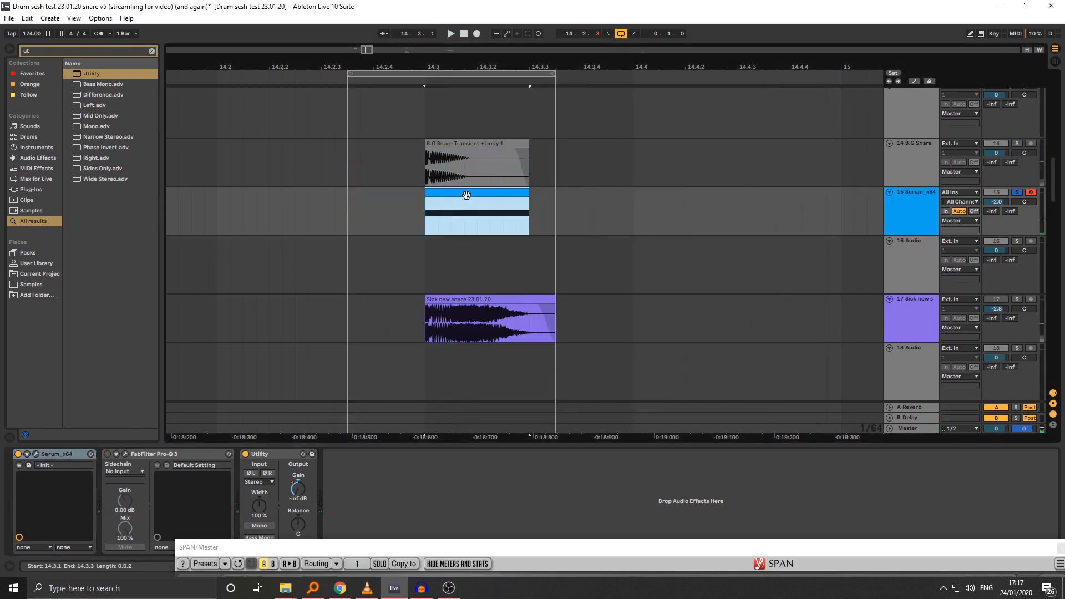
pyautogui.click(108, 454)
pyautogui.click(126, 454)
pyautogui.moveTo(380, 105); pyautogui.dragTo(383, 136)
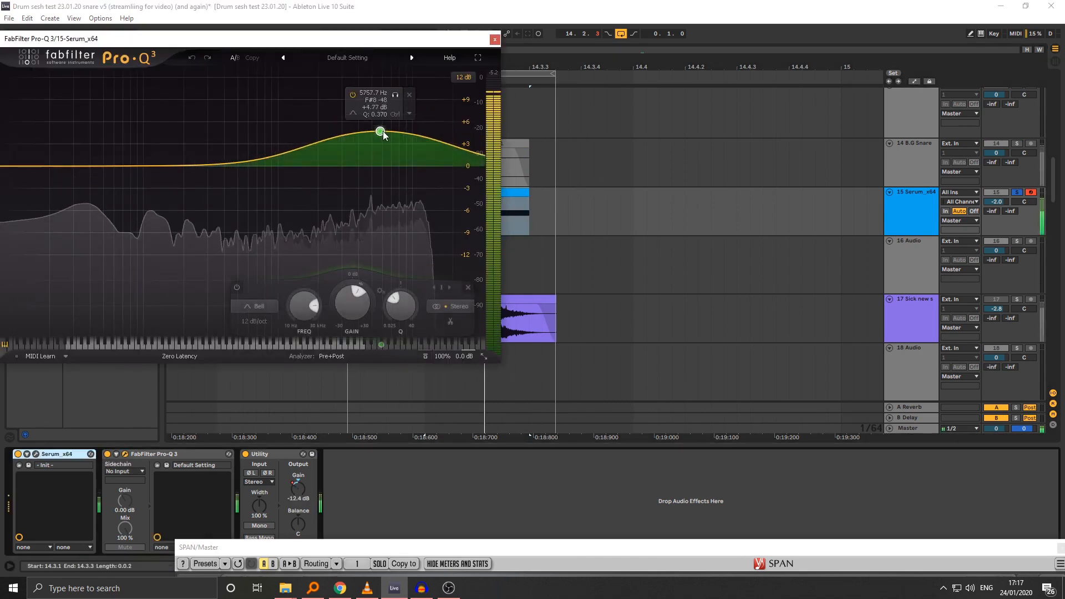
pyautogui.moveTo(369, 40); pyautogui.dragTo(716, 66)
pyautogui.moveTo(374, 193); pyautogui.dragTo(562, 206)
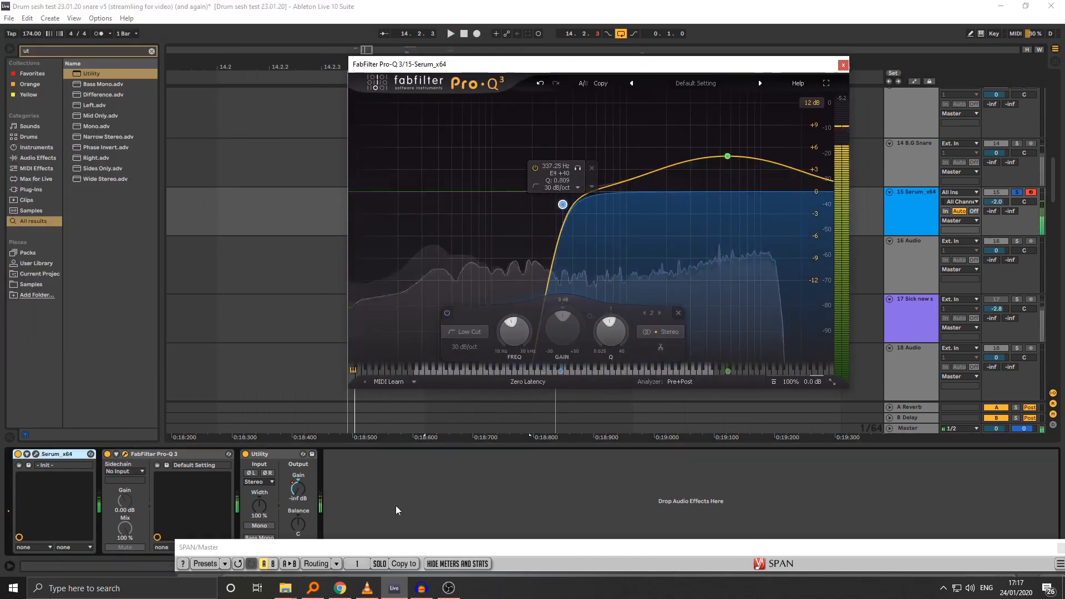
# Step: Play the loop and examine the spectrum of the Serum and B.G Snare layers in SPAN
pyautogui.moveTo(460, 549); pyautogui.dragTo(289, 73)
pyautogui.click(609, 60)
pyautogui.press('space')
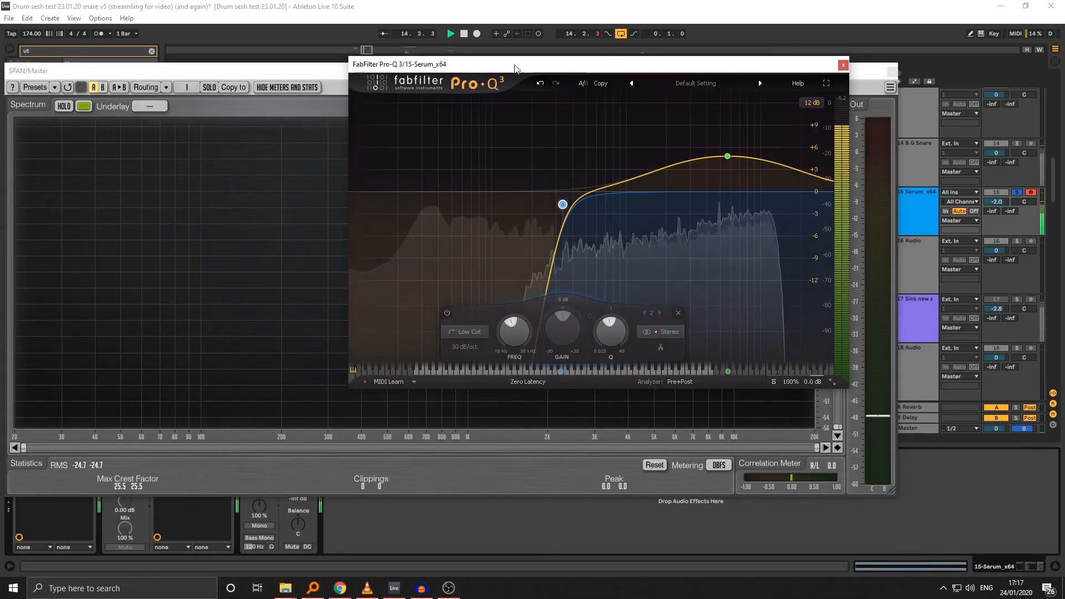
pyautogui.click(316, 73)
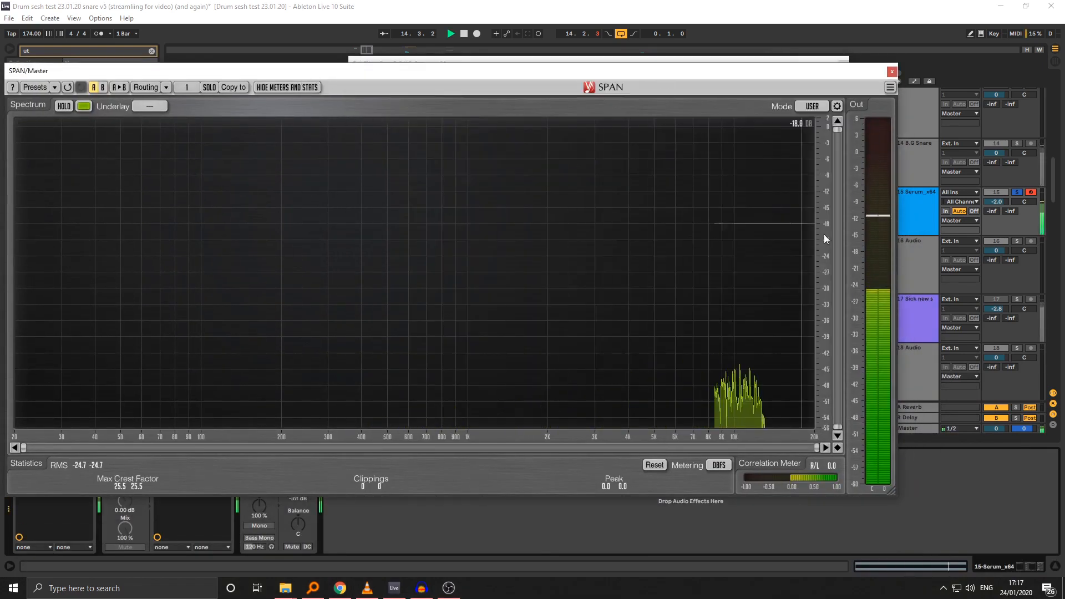
pyautogui.moveTo(849, 71)
pyautogui.mouseDown()
pyautogui.moveTo(888, 141)
pyautogui.moveTo(847, 73)
pyautogui.mouseUp()
pyautogui.click(843, 64)
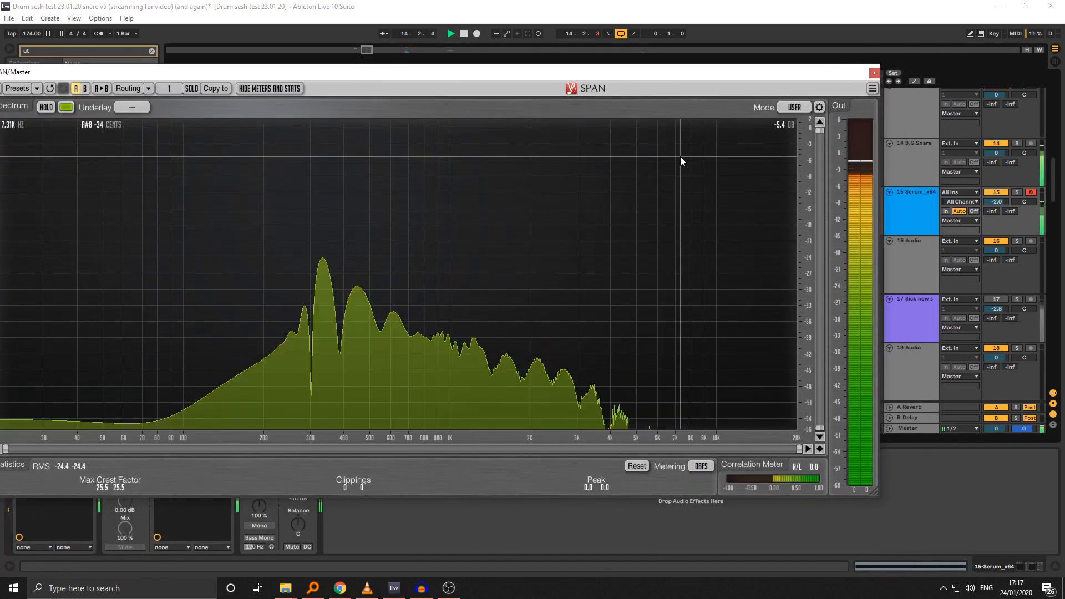
pyautogui.press('space')
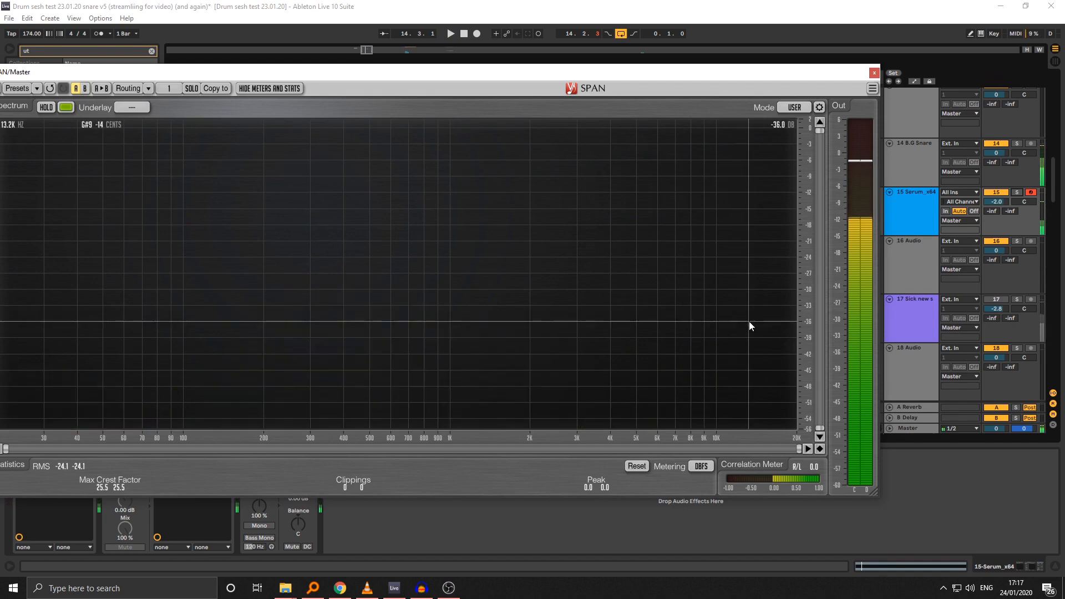
# Step: Solo and loop the Sick new snare clip and play it to examine its spectrum in SPAN
pyautogui.moveTo(792, 71); pyautogui.dragTo(800, 369)
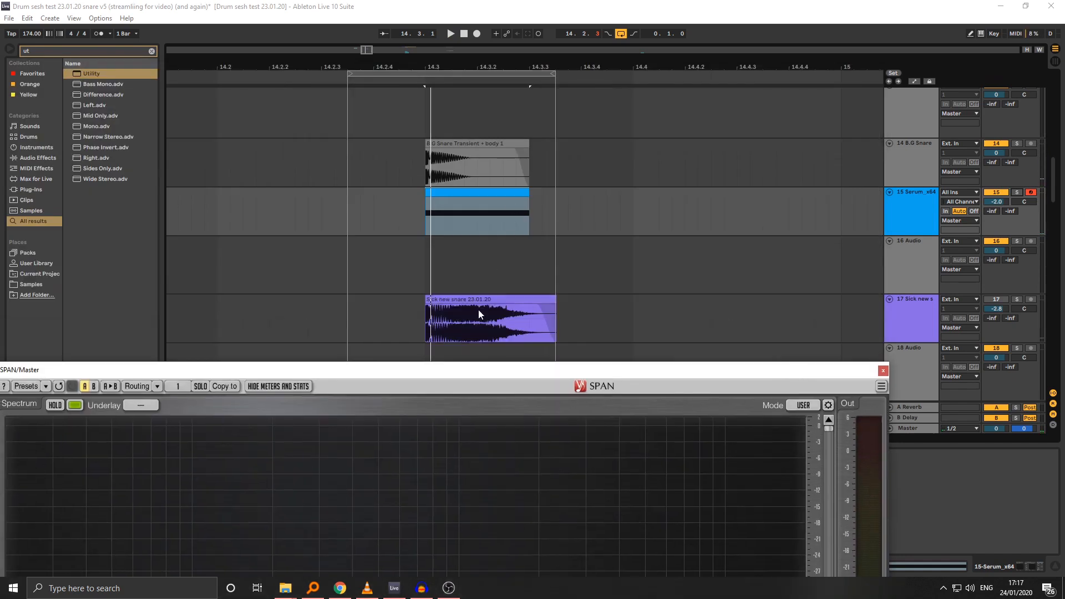
pyautogui.click(464, 301)
pyautogui.hotkey('ctrl', 'l')
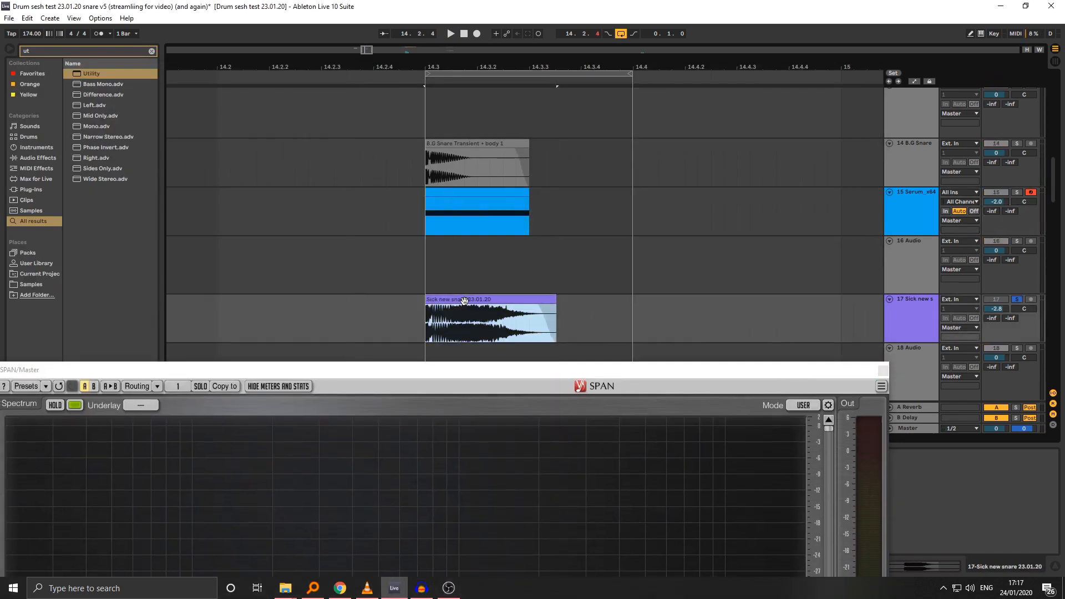
pyautogui.moveTo(496, 377); pyautogui.dragTo(545, 66)
pyautogui.press('space')
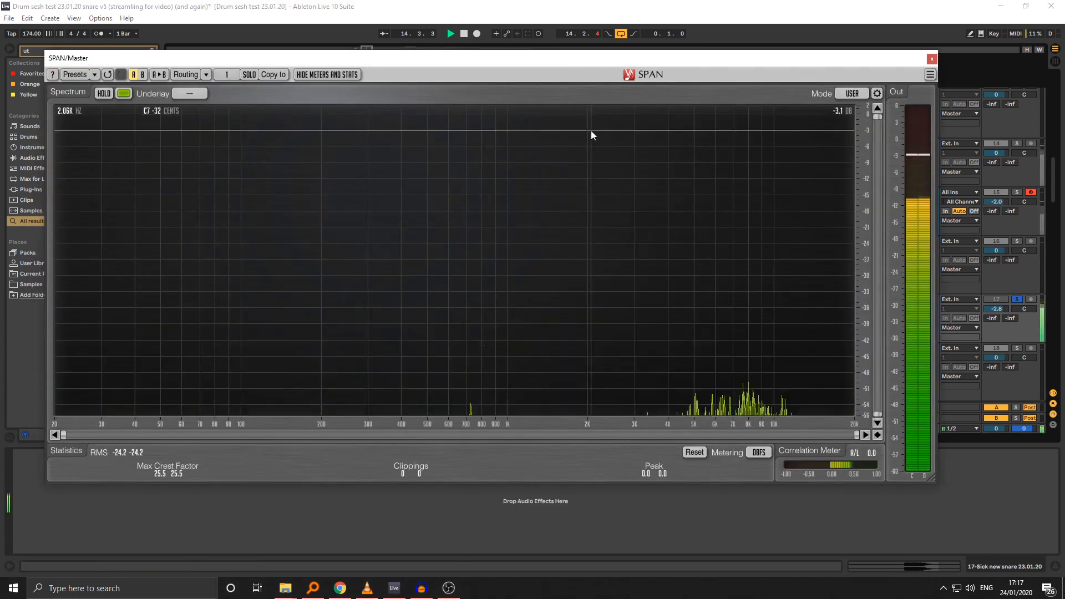
# Step: Unsolo the Sick new snare track and raise the Serum track's volume to 0.5 dB
pyautogui.moveTo(748, 252); pyautogui.dragTo(356, 117)
pyautogui.moveTo(345, 58); pyautogui.dragTo(460, 483)
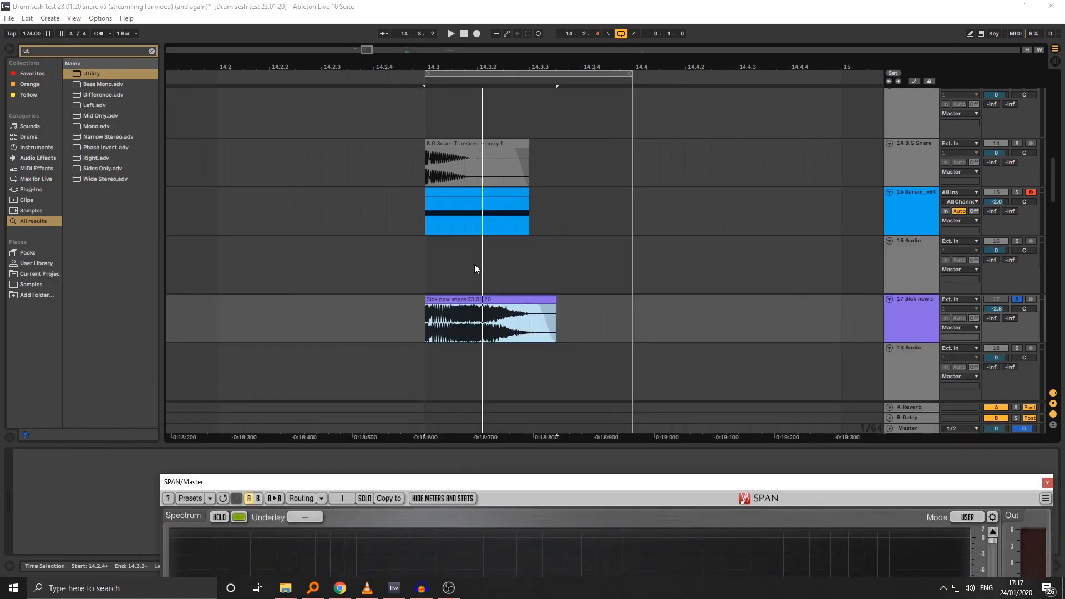
pyautogui.click(1018, 300)
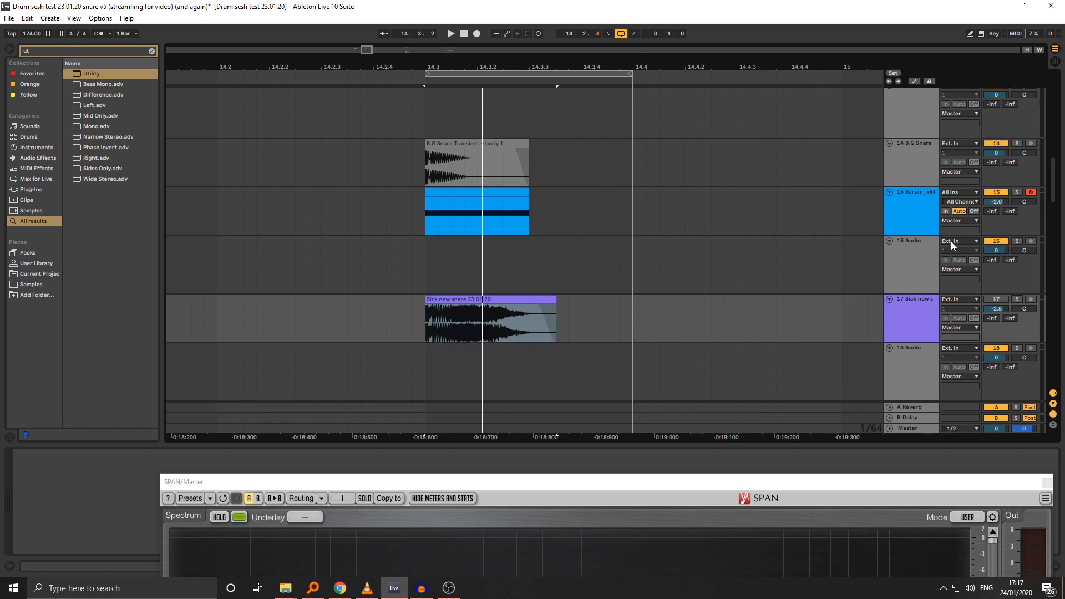
pyautogui.click(909, 211)
pyautogui.click(476, 191)
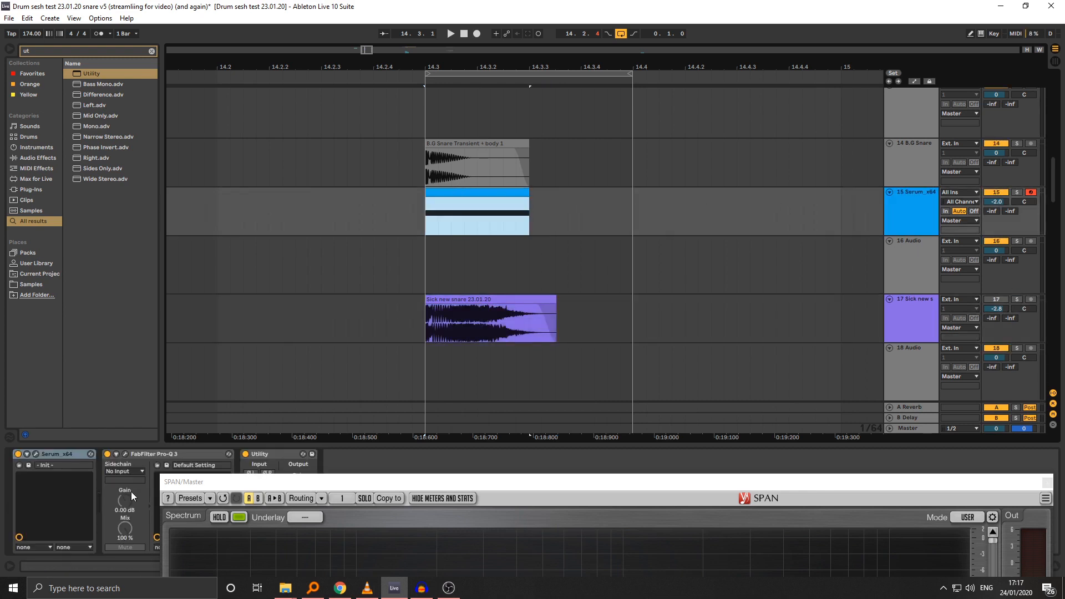
pyautogui.moveTo(998, 201); pyautogui.dragTo(998, 197)
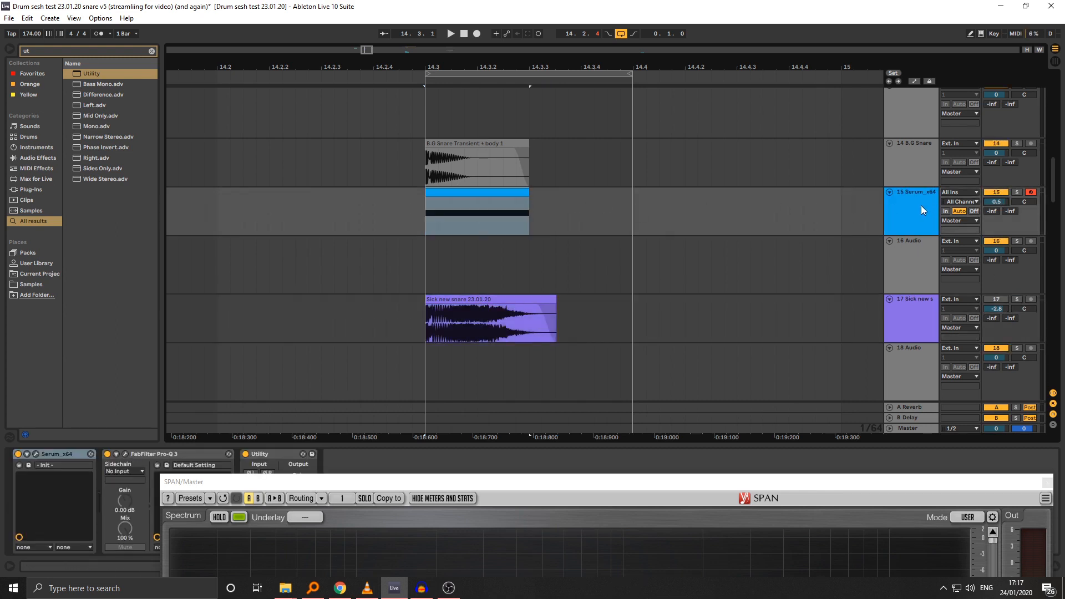
# Step: Play the loop and add an automation lane for each automated envelope on the Serum track
pyautogui.click(475, 206)
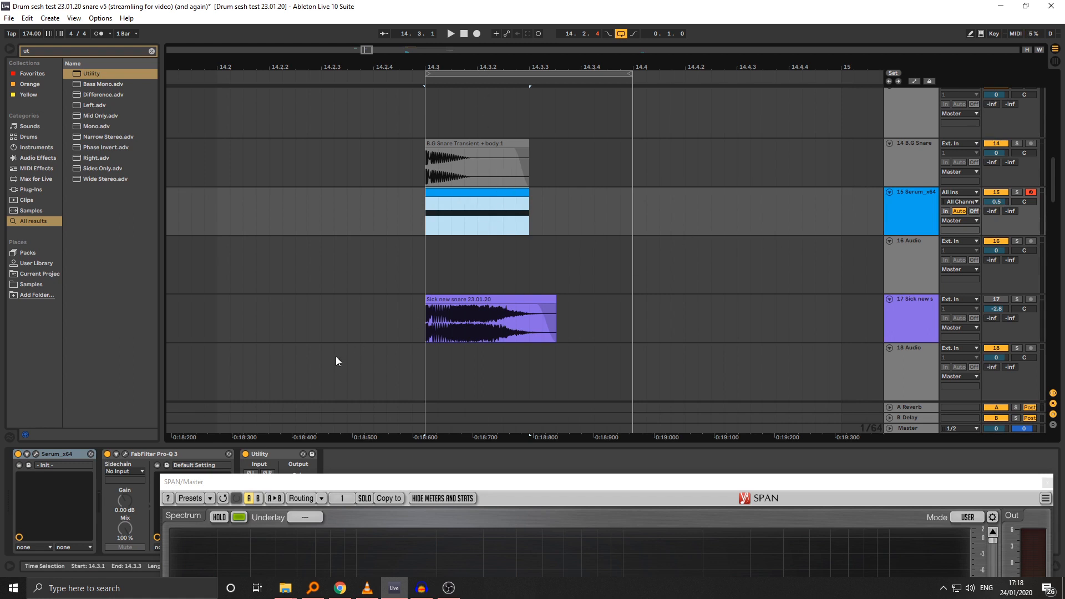
pyautogui.moveTo(272, 482); pyautogui.dragTo(281, 504)
pyautogui.press('space')
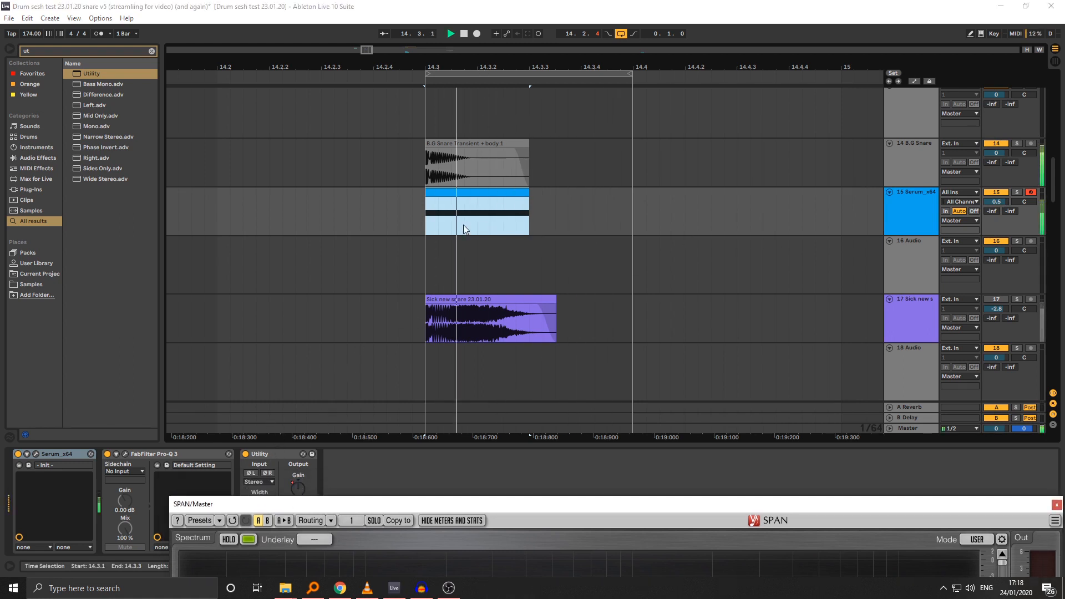
pyautogui.press('a')
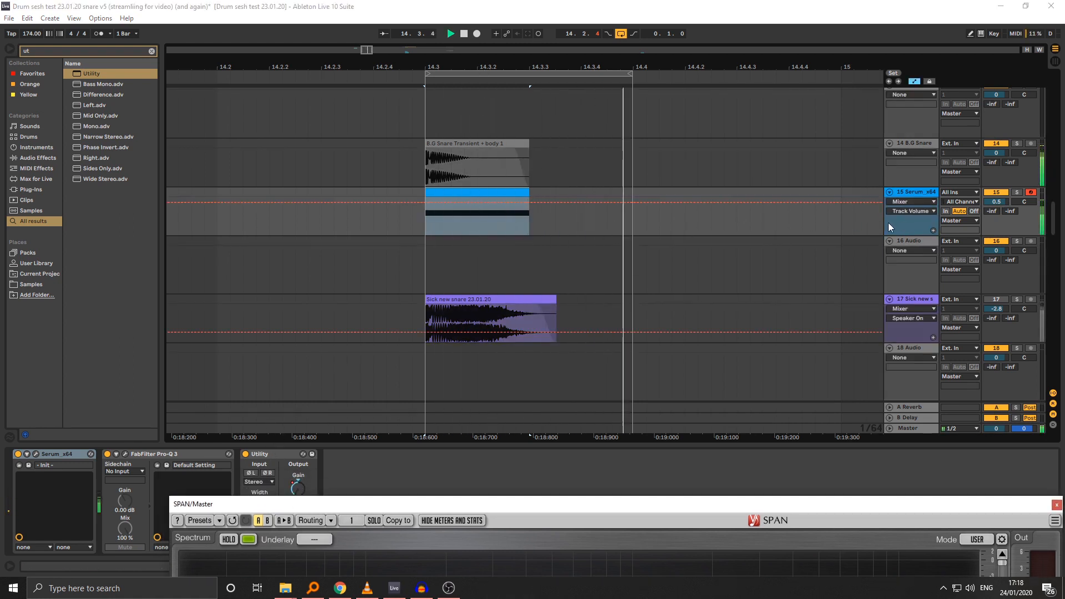
pyautogui.rightClick(906, 227)
pyautogui.click(900, 226)
pyautogui.rightClick(902, 226)
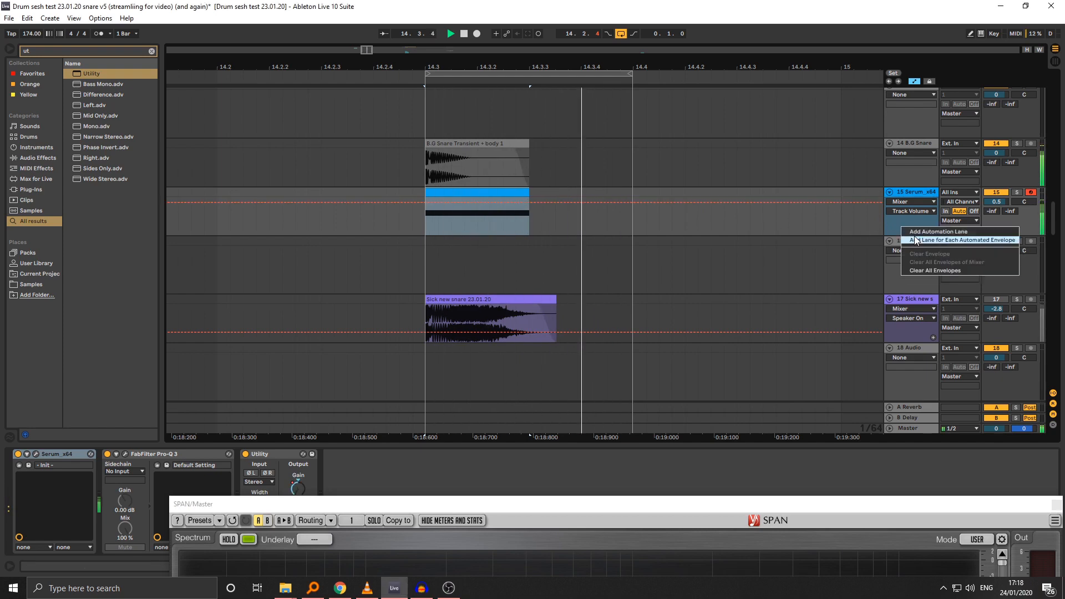
pyautogui.click(916, 240)
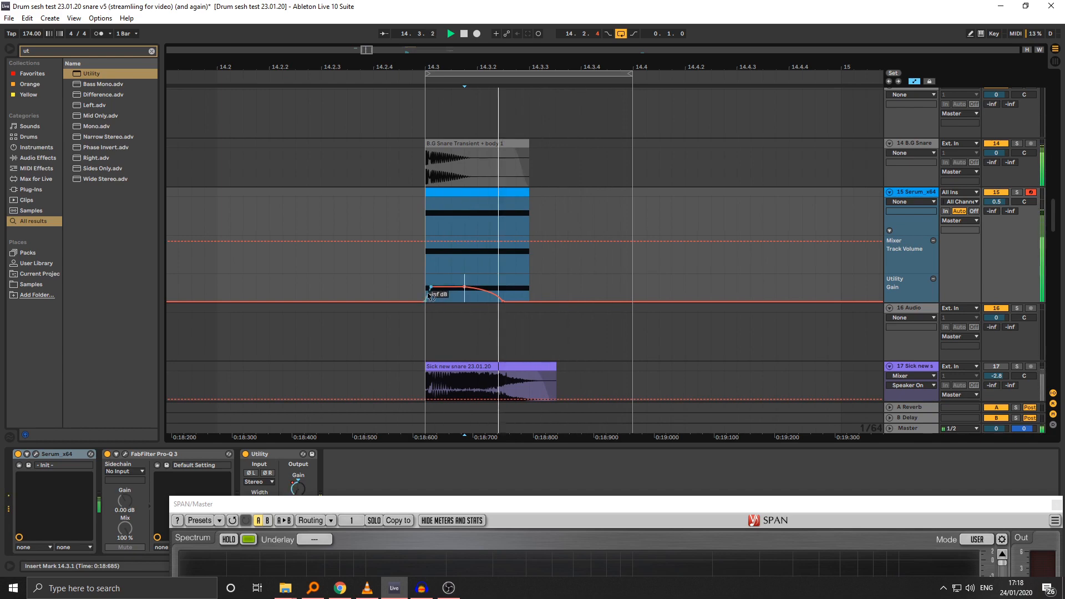
# Step: Reshape the attack and tail of the Serum track's Utility gain envelope and extend the loop start back to 14.2.3
pyautogui.moveTo(428, 294); pyautogui.dragTo(427, 298)
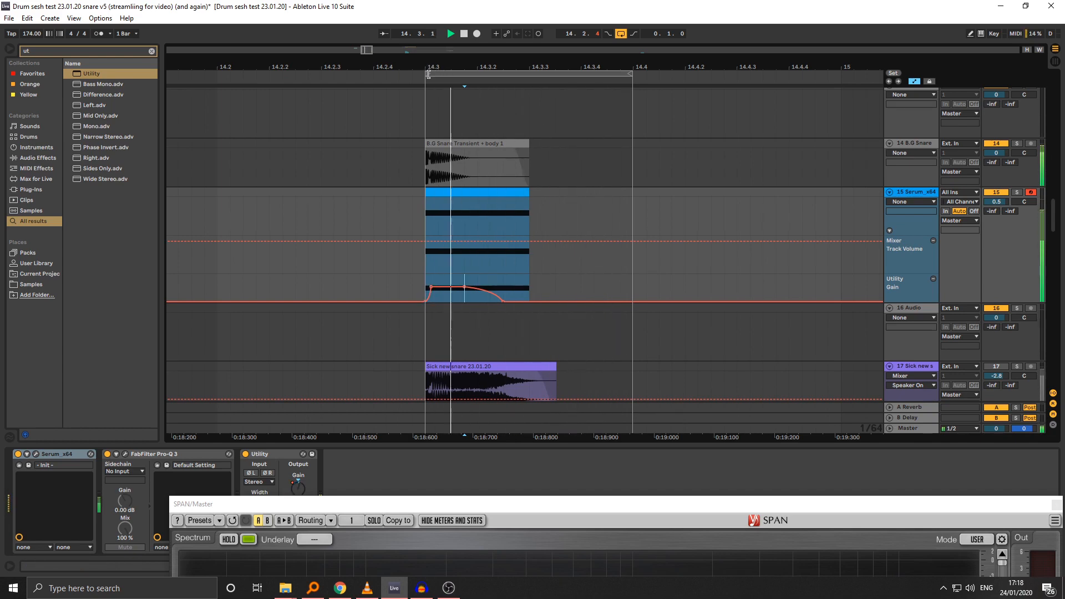
pyautogui.moveTo(427, 74); pyautogui.dragTo(362, 73)
pyautogui.click(436, 271)
pyautogui.moveTo(432, 288); pyautogui.dragTo(434, 286)
pyautogui.press('a')
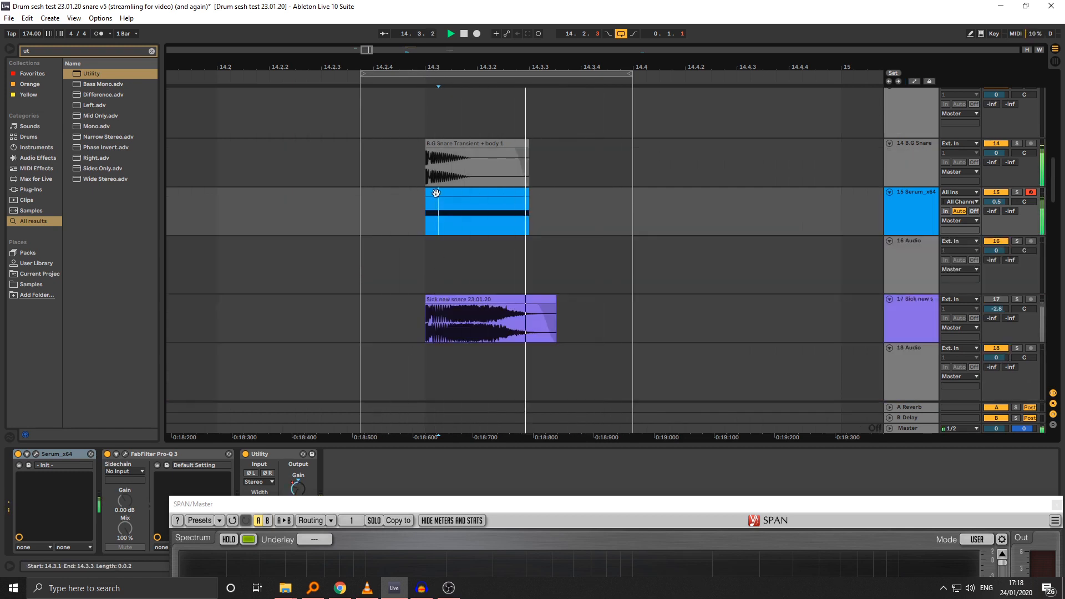
pyautogui.click(441, 192)
pyautogui.press('a')
pyautogui.moveTo(503, 301)
pyautogui.mouseDown()
pyautogui.moveTo(516, 301)
pyautogui.moveTo(501, 297)
pyautogui.mouseUp()
pyautogui.press('a')
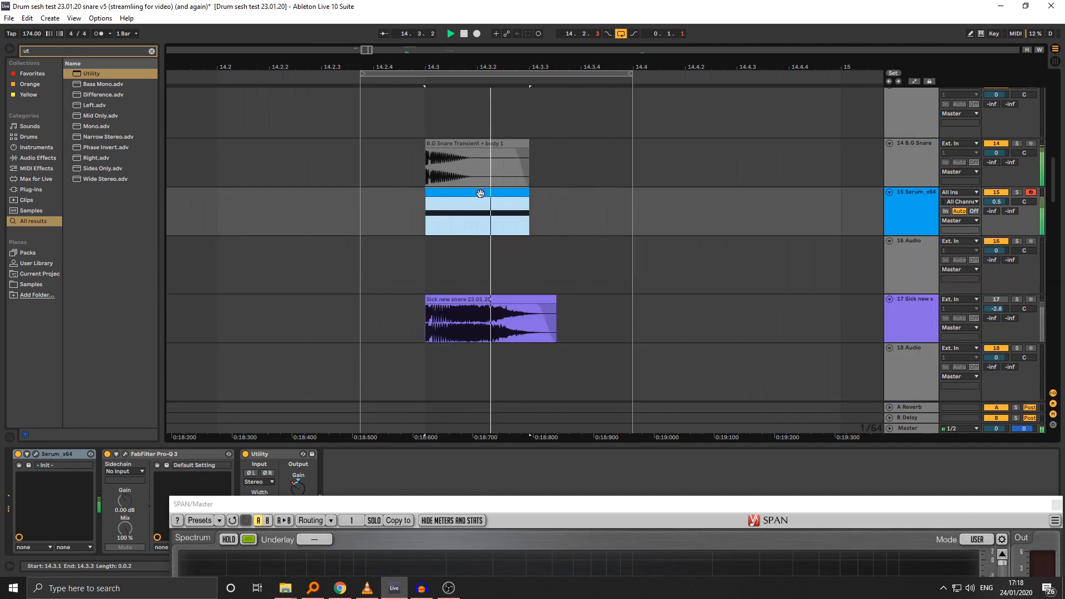
# Step: Stop playback and duplicate the Serum track together with its MIDI clip
pyautogui.press('space')
pyautogui.click(903, 205)
pyautogui.hotkey('ctrl', 'd')
pyautogui.click(470, 240)
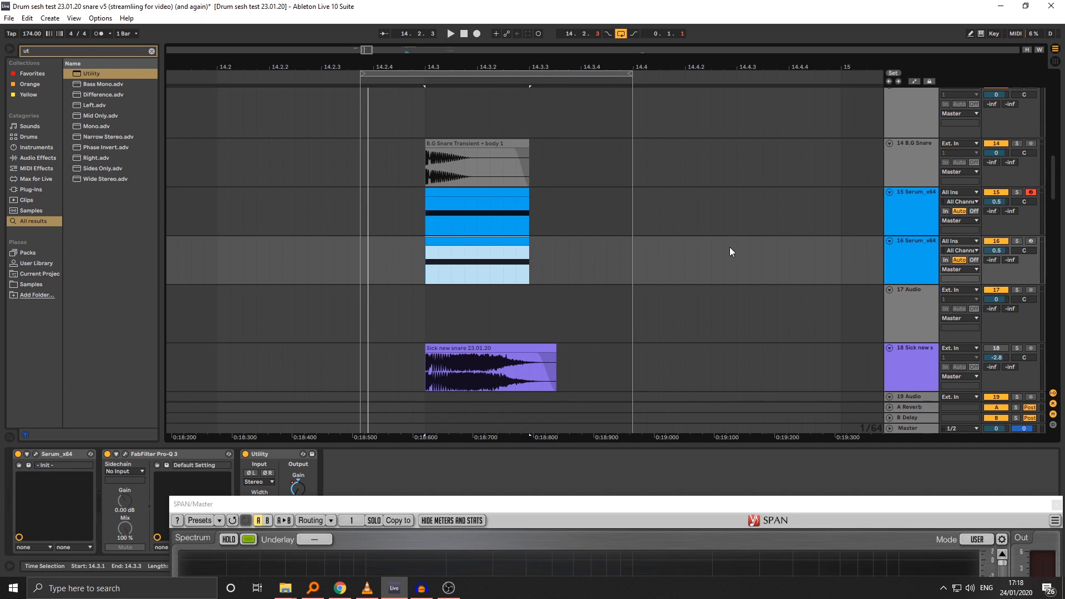
# Step: Change the duplicated Serum's noise oscillator sample to Shush 1 from the Organics category
pyautogui.click(904, 240)
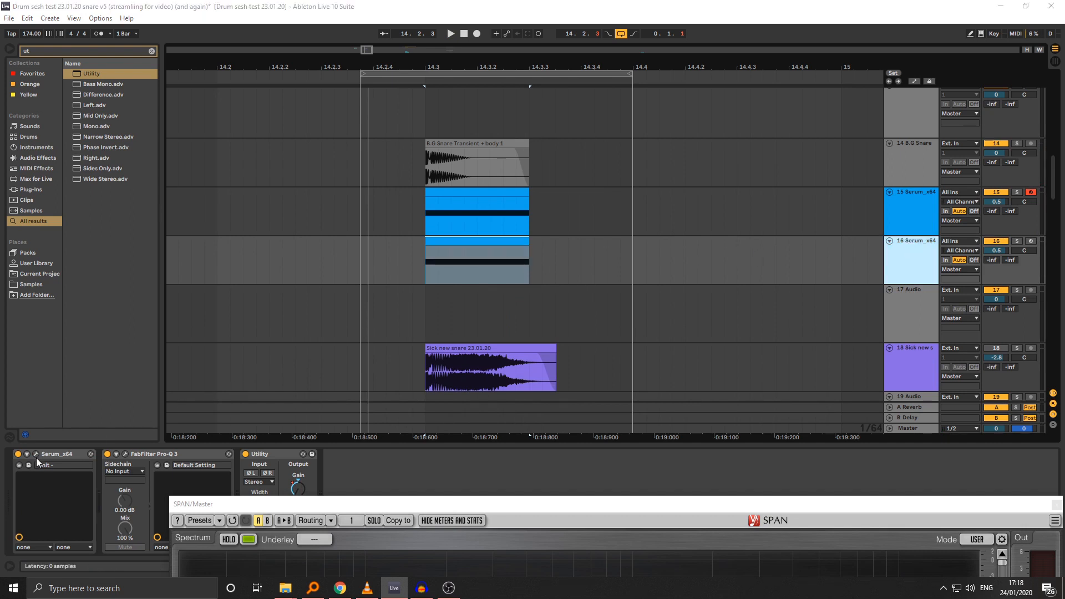
pyautogui.click(36, 454)
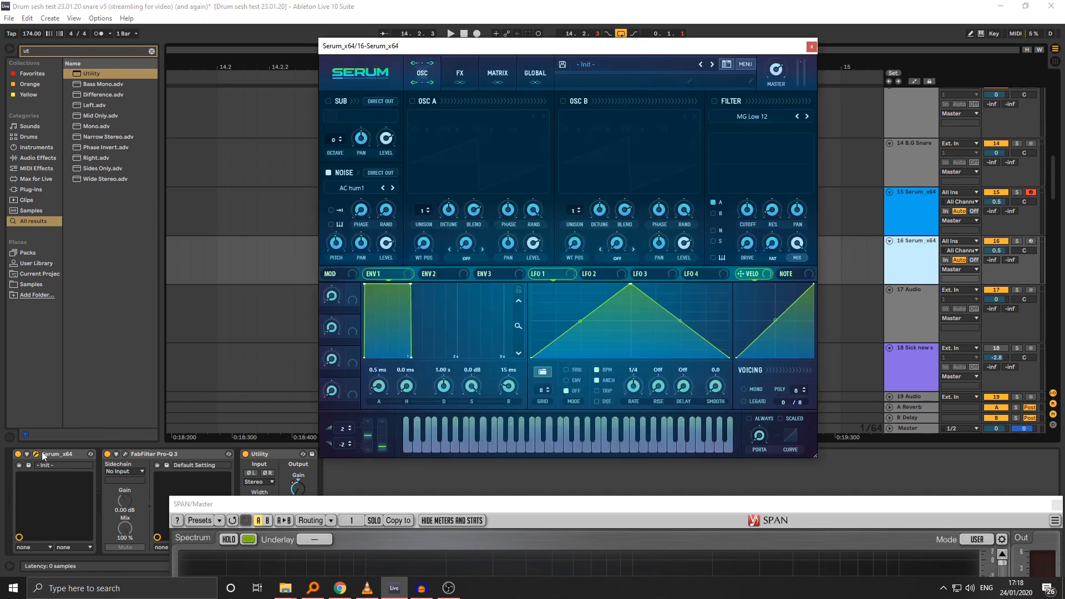
pyautogui.click(358, 195)
pyautogui.moveTo(383, 252)
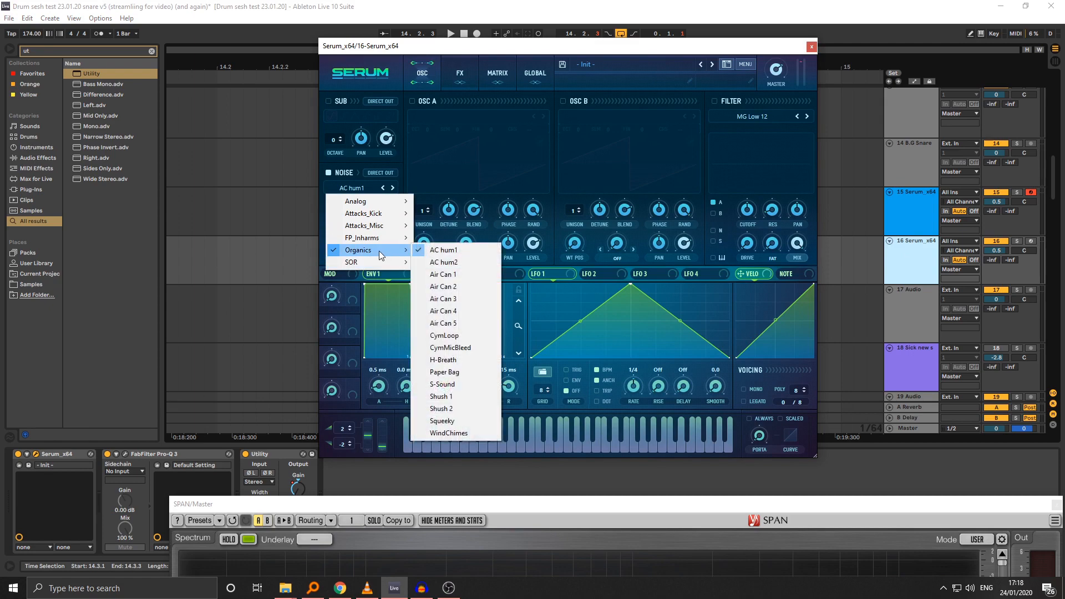
pyautogui.click(455, 397)
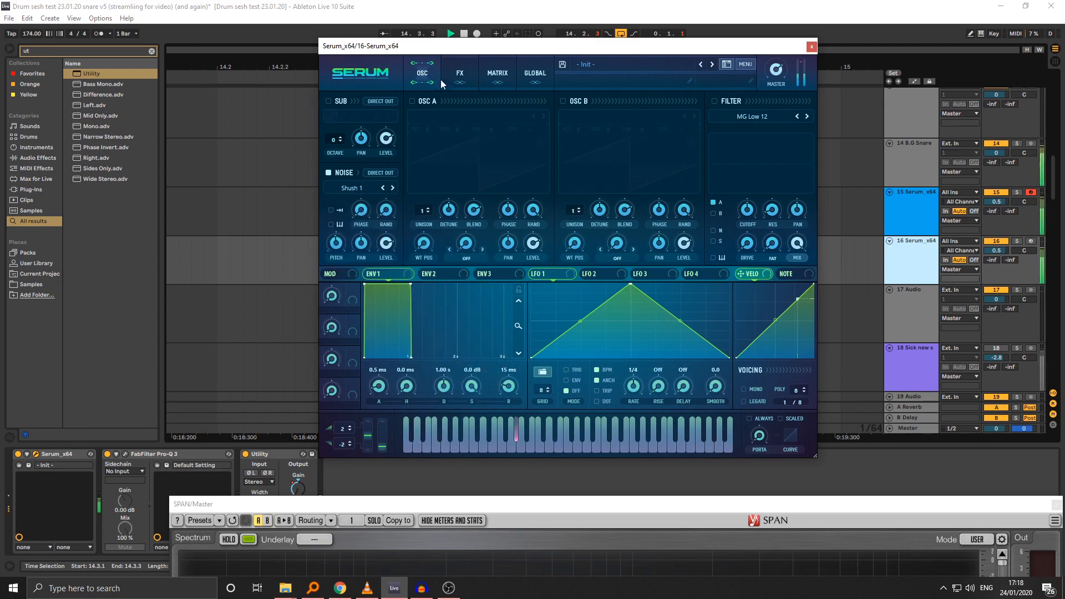
# Step: Solo the duplicated Serum track and audition its noise layer with the SPAN analyzer in view
pyautogui.moveTo(444, 46); pyautogui.dragTo(498, 340)
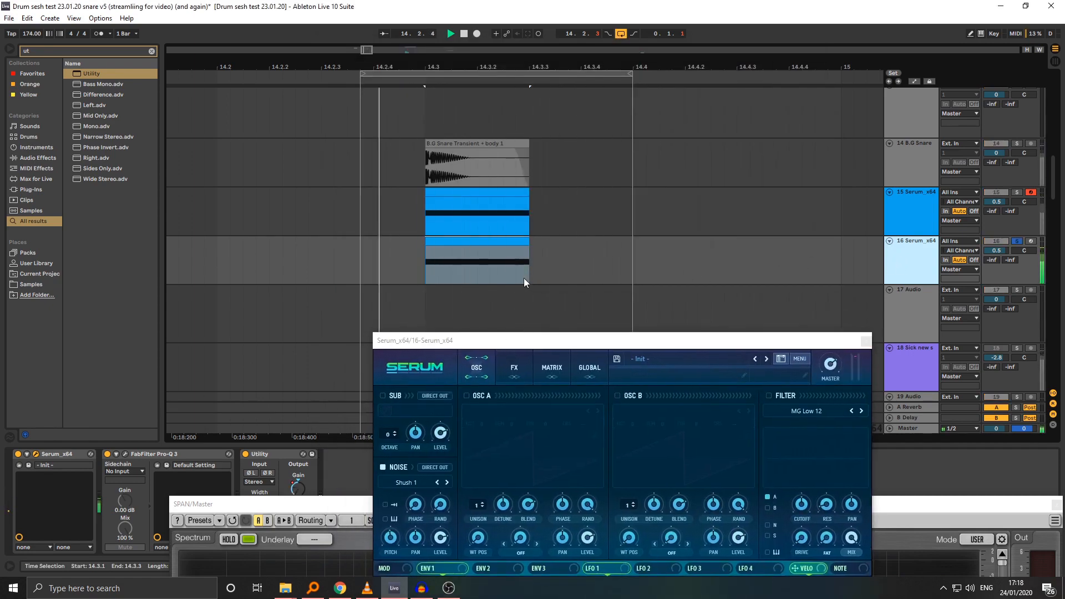
pyautogui.moveTo(574, 348); pyautogui.dragTo(475, 141)
pyautogui.click(766, 134)
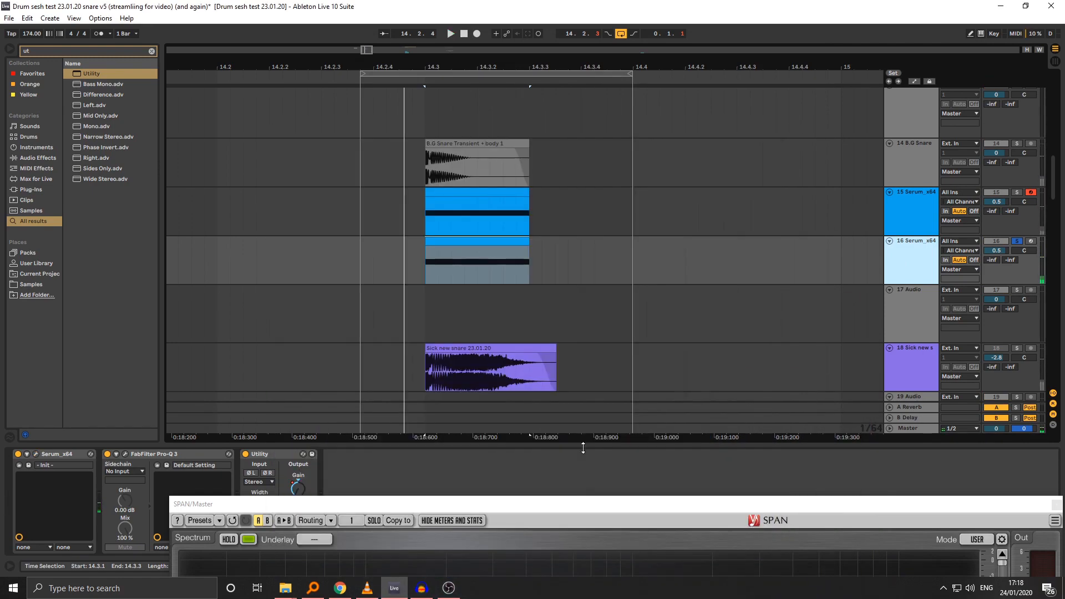
pyautogui.moveTo(725, 504); pyautogui.dragTo(607, 79)
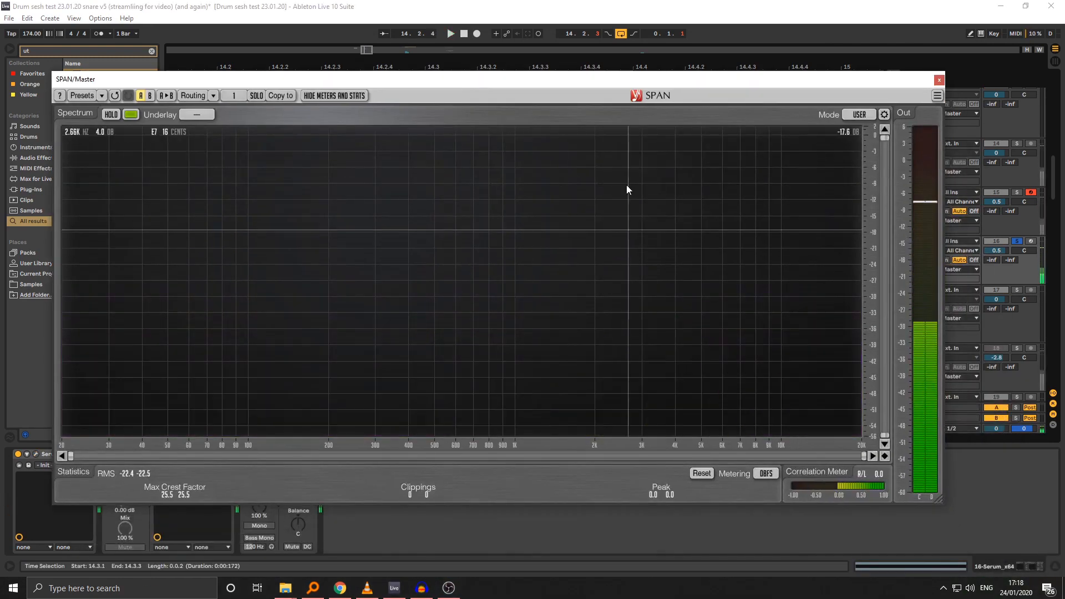
pyautogui.moveTo(374, 84); pyautogui.dragTo(631, 369)
pyautogui.moveTo(346, 370); pyautogui.dragTo(662, 529)
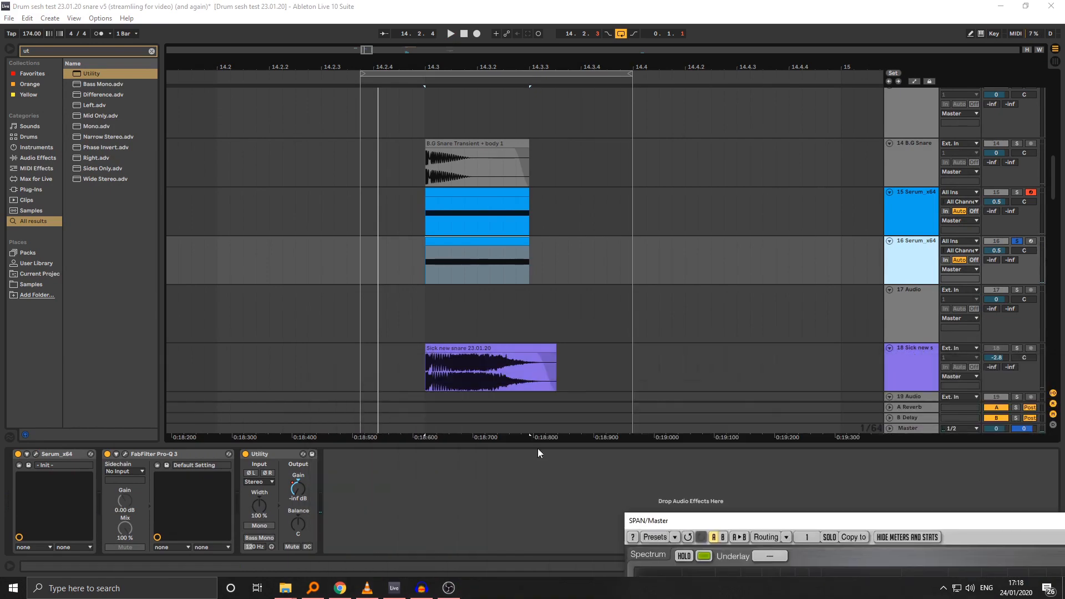
# Step: Find Frequency Shifter in the browser and load it after Utility on the duplicated Serum track
pyautogui.write('freq')
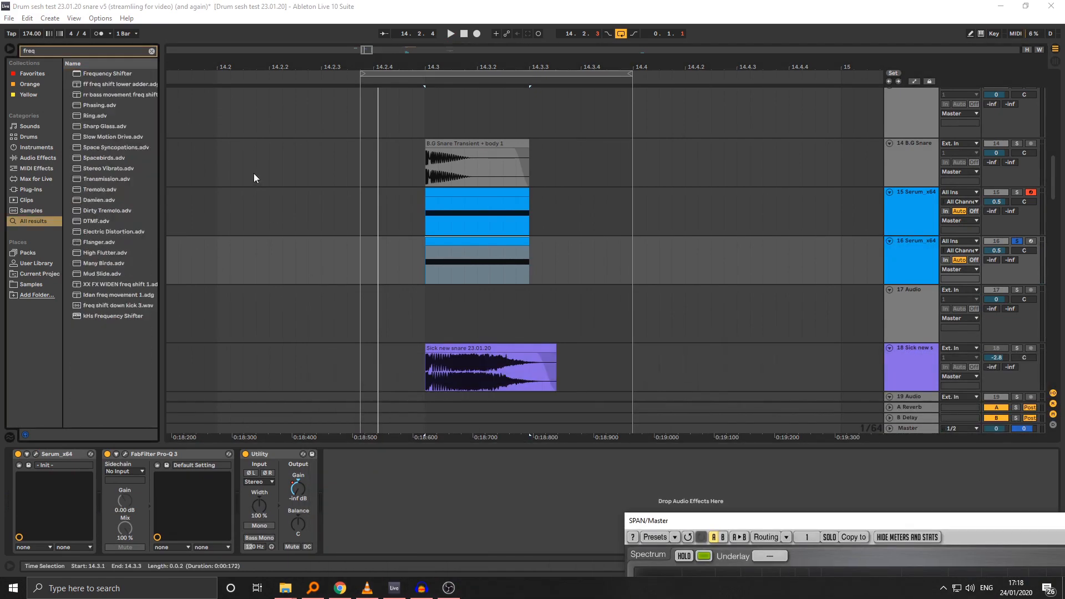
pyautogui.moveTo(642, 524); pyautogui.dragTo(173, 21)
pyautogui.doubleClick(106, 76)
pyautogui.click(329, 455)
pyautogui.moveTo(318, 21); pyautogui.dragTo(474, 6)
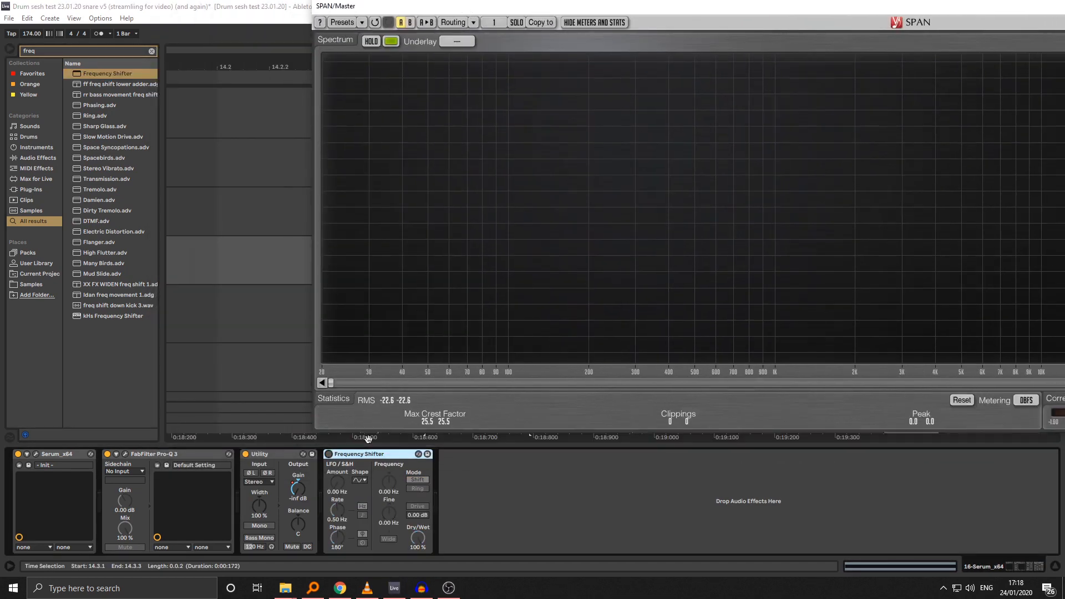
pyautogui.click(329, 455)
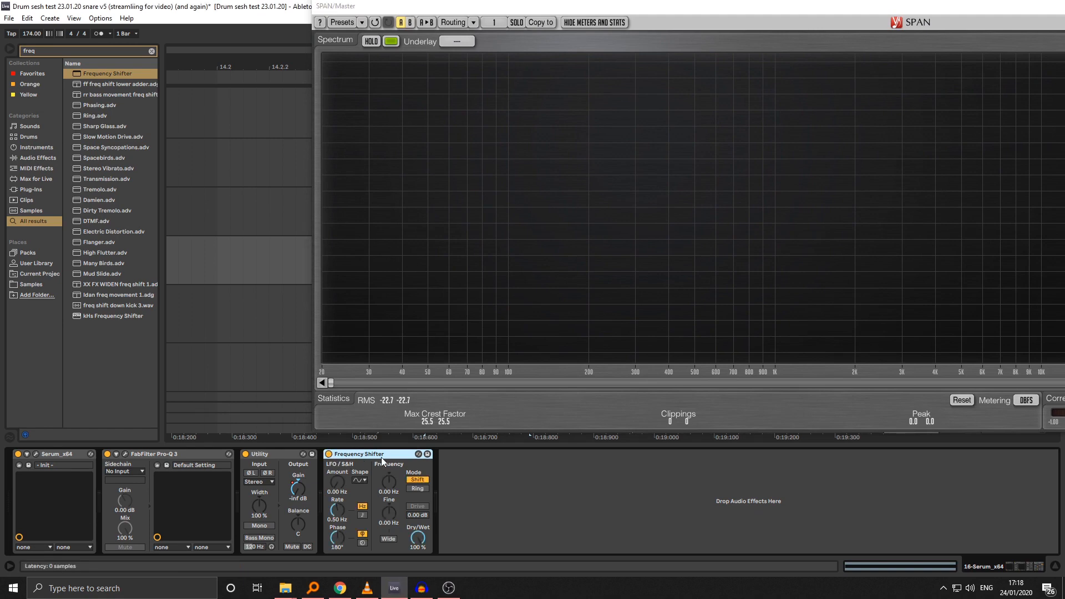
# Step: Switch the Frequency Shifter to Ring mode and set its frequency to 912 Hz while the loop plays
pyautogui.click(419, 488)
pyautogui.click(419, 481)
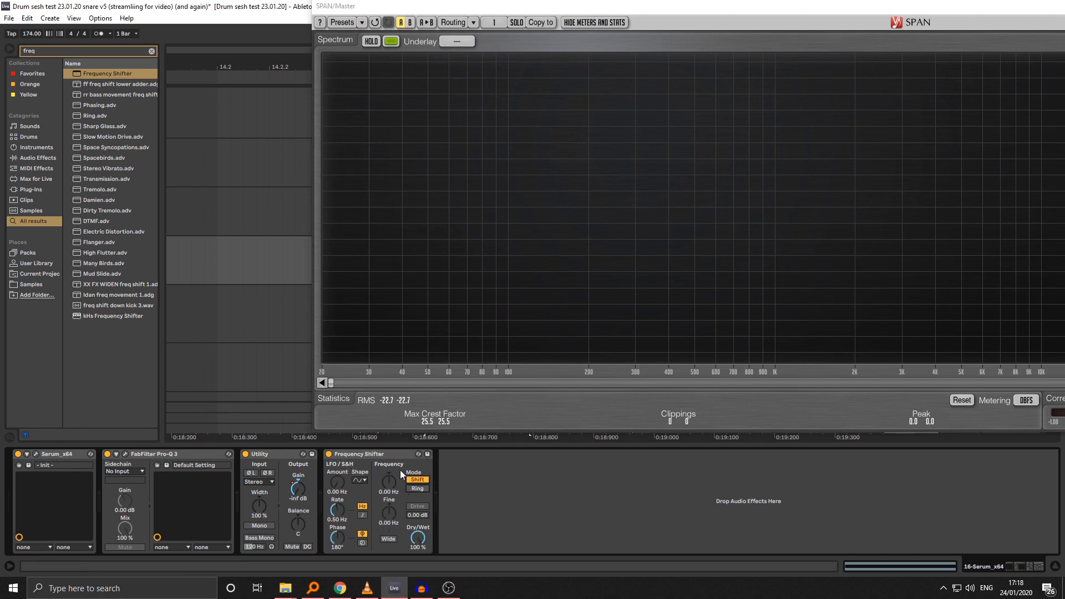
pyautogui.moveTo(388, 8); pyautogui.dragTo(238, 0)
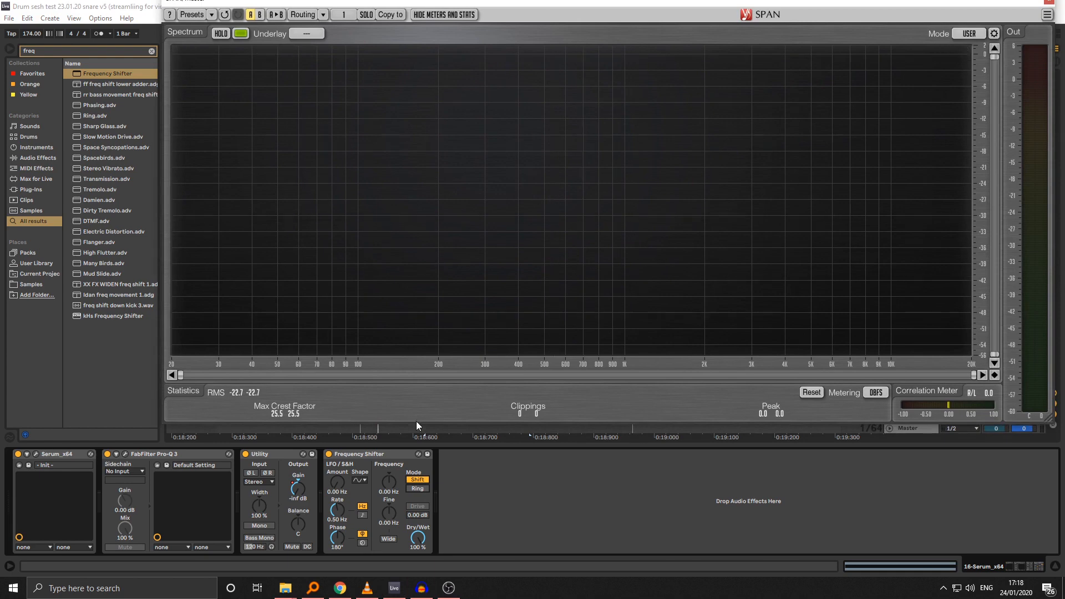
pyautogui.moveTo(390, 484)
pyautogui.mouseDown()
pyautogui.moveTo(390, 497)
pyautogui.moveTo(388, 484)
pyautogui.mouseUp()
pyautogui.press('space')
pyautogui.click(371, 454)
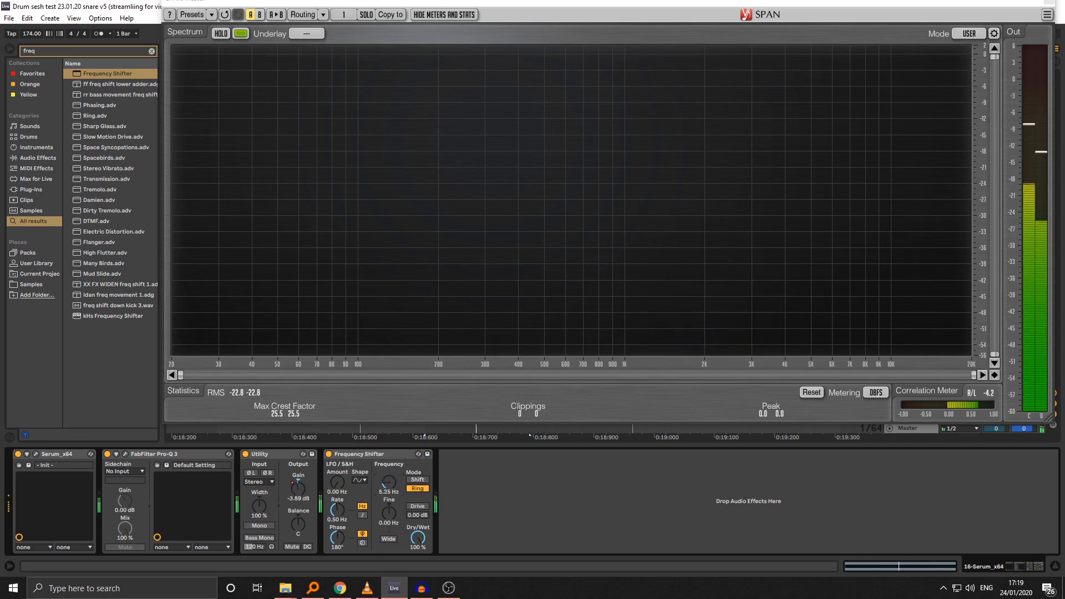
pyautogui.moveTo(391, 485)
pyautogui.mouseDown()
pyautogui.moveTo(391, 466)
pyautogui.moveTo(392, 484)
pyautogui.mouseUp()
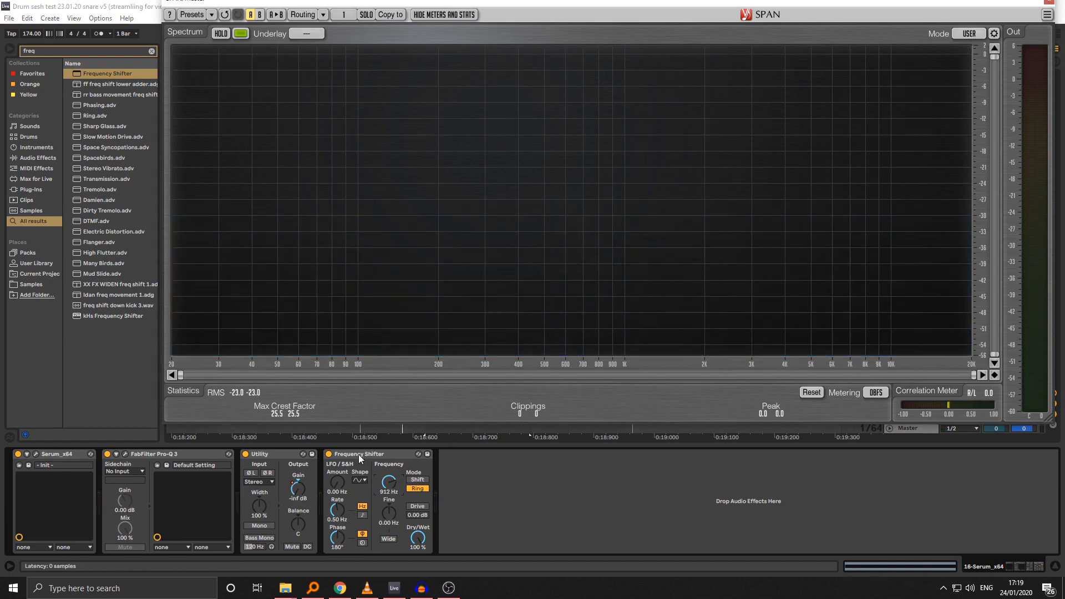
# Step: Unsolo the duplicated Serum track and compare the full layered snare with the Frequency Shifter bypassed and enabled
pyautogui.click(358, 453)
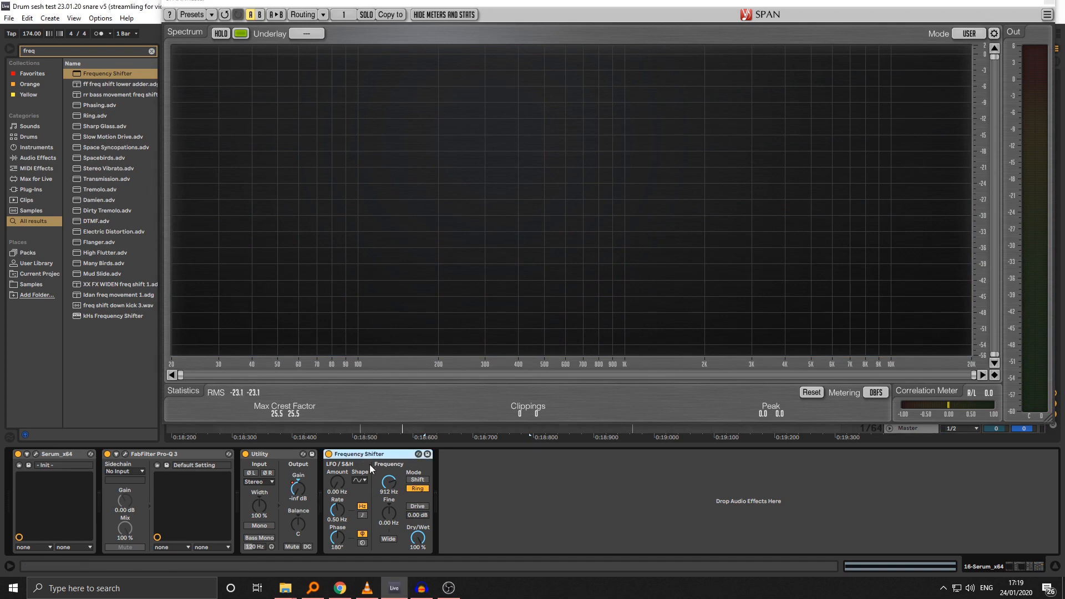
pyautogui.click(329, 455)
pyautogui.moveTo(742, 3); pyautogui.dragTo(739, 375)
pyautogui.click(997, 240)
pyautogui.press('space')
pyautogui.moveTo(528, 370); pyautogui.dragTo(724, 91)
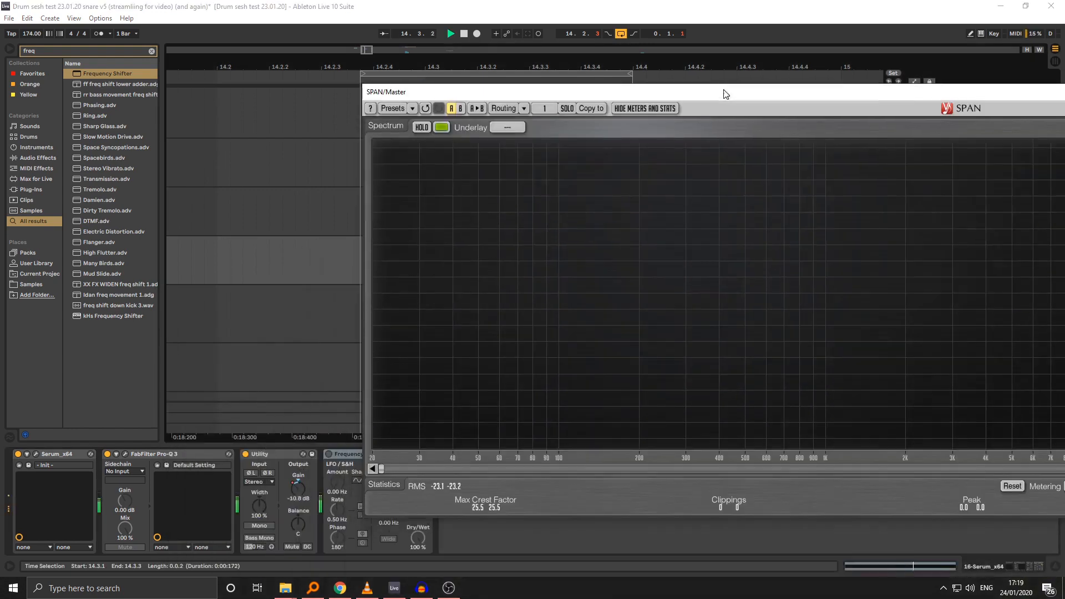
pyautogui.click(328, 454)
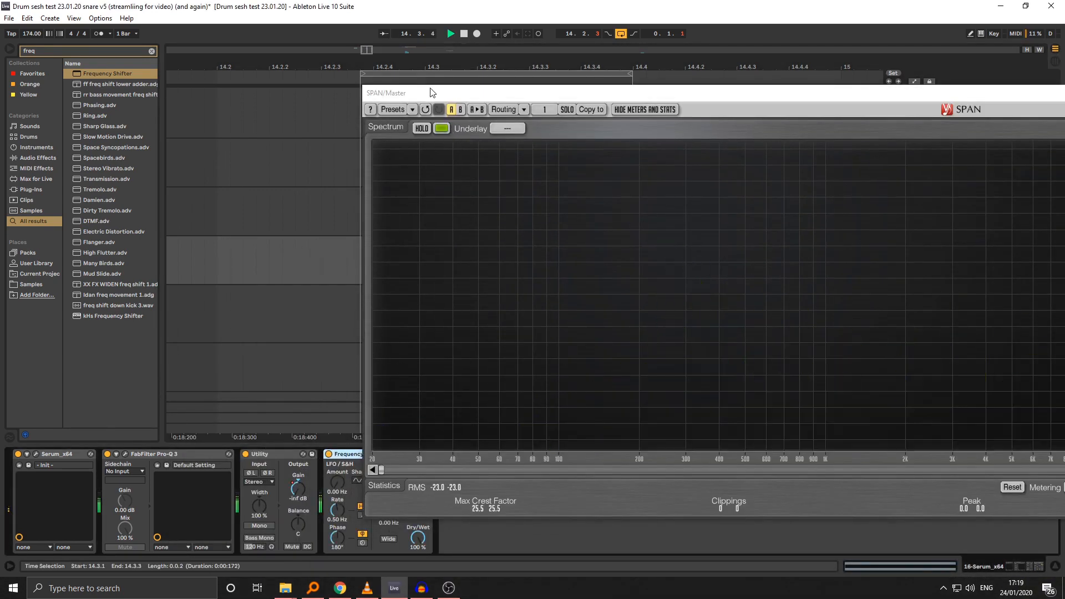
# Step: Raise the Frequency Shifter's ring frequency to 1.13 kHz while auditioning the loop
pyautogui.moveTo(432, 93); pyautogui.dragTo(580, 54)
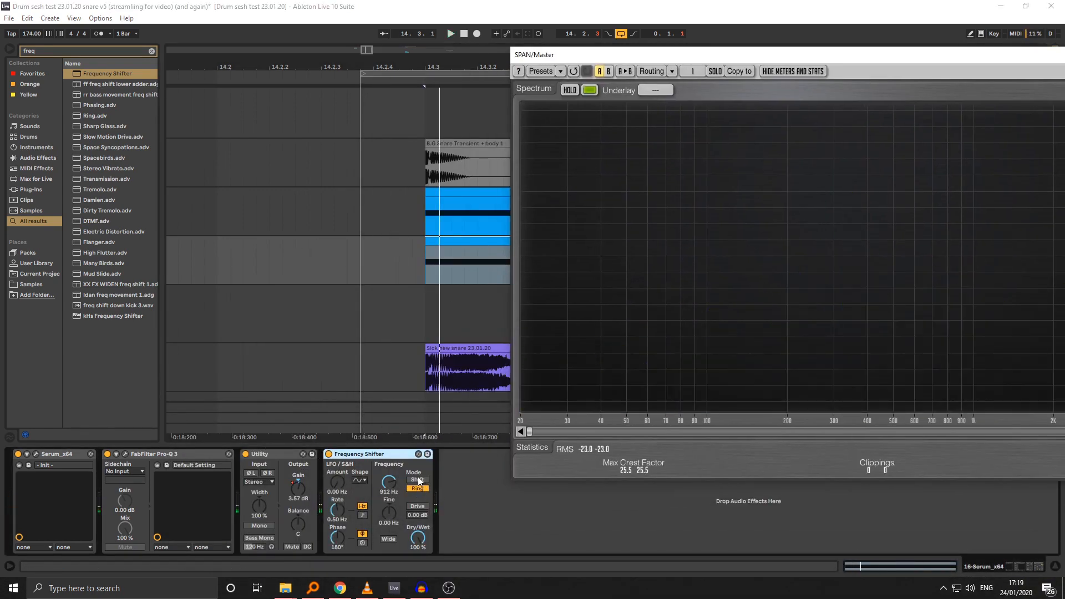
pyautogui.moveTo(390, 483)
pyautogui.mouseDown()
pyautogui.moveTo(390, 468)
pyautogui.moveTo(391, 490)
pyautogui.mouseUp()
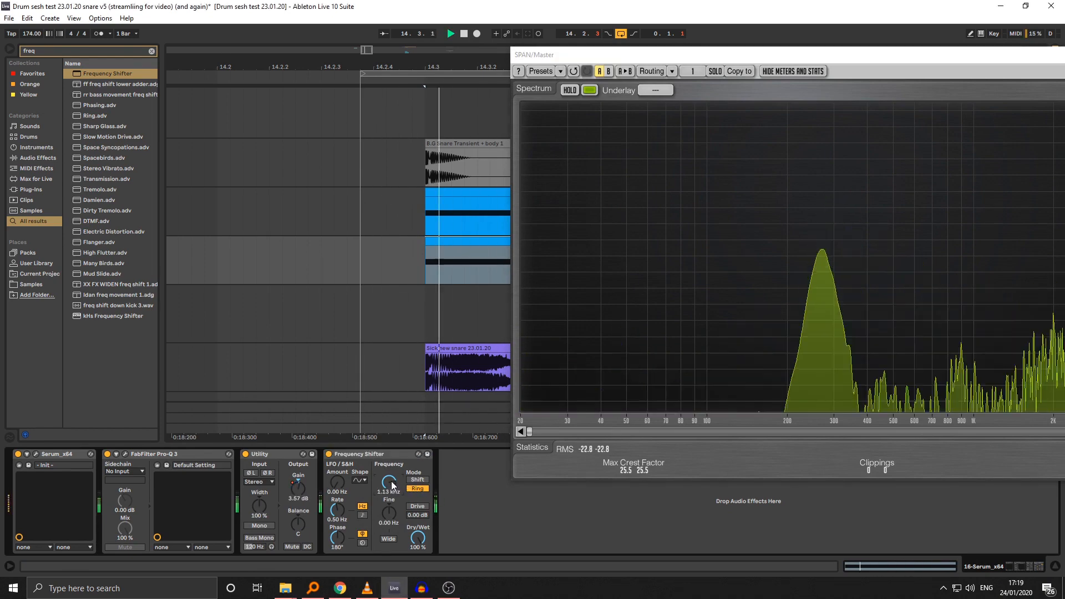
pyautogui.press('space')
# Step: Find SerumFX_x64 in the browser and load it after the Frequency Shifter on the duplicated Serum track
pyautogui.moveTo(548, 54); pyautogui.dragTo(603, 352)
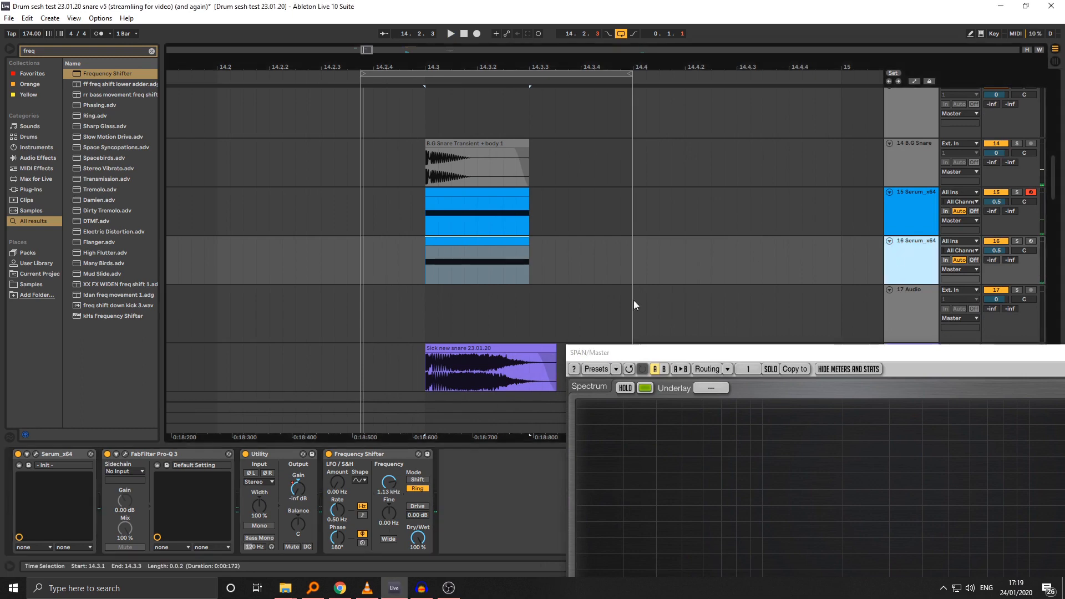
pyautogui.hotkey('ctrl', 'f')
pyautogui.write('serumfx')
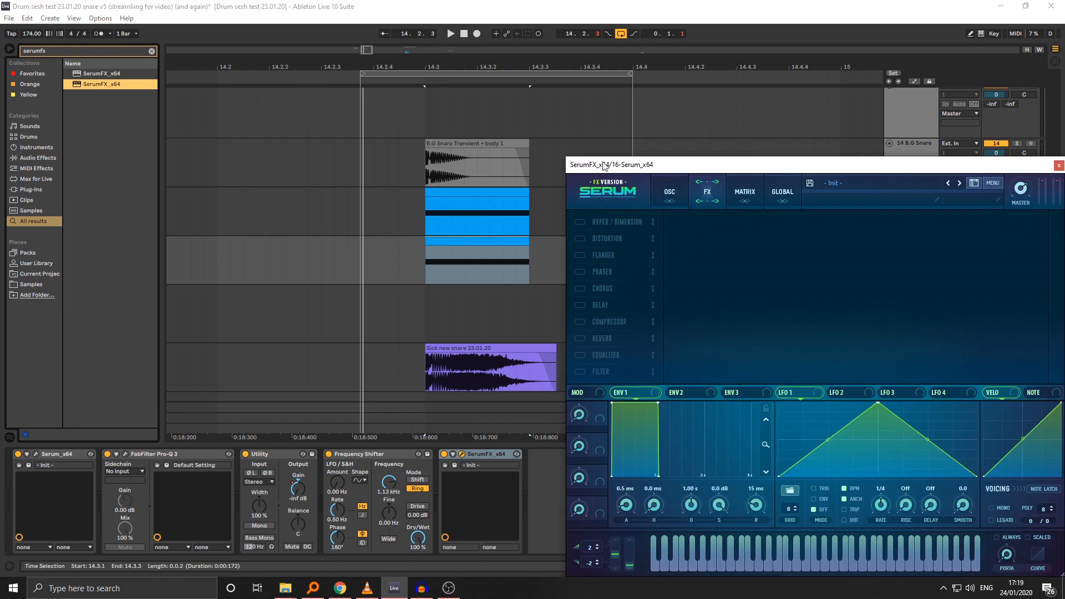
# Step: Enable Hyper/Dimension in SerumFX, reduce the Dimension size, and set its mix to about 41% while auditioning the loop
pyautogui.moveTo(605, 165); pyautogui.dragTo(283, 63)
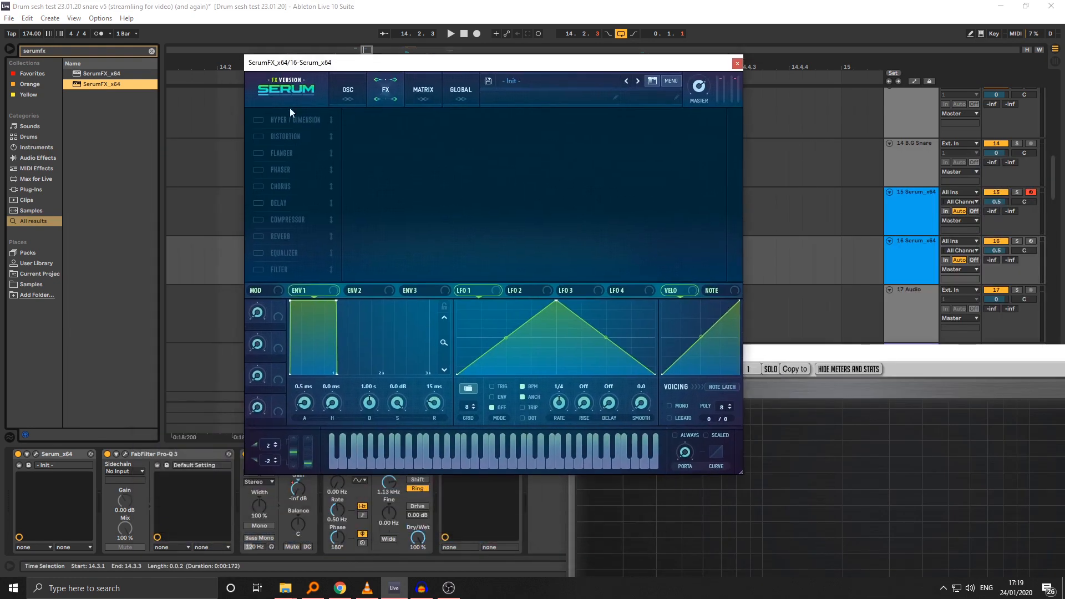
pyautogui.click(259, 121)
pyautogui.moveTo(558, 126)
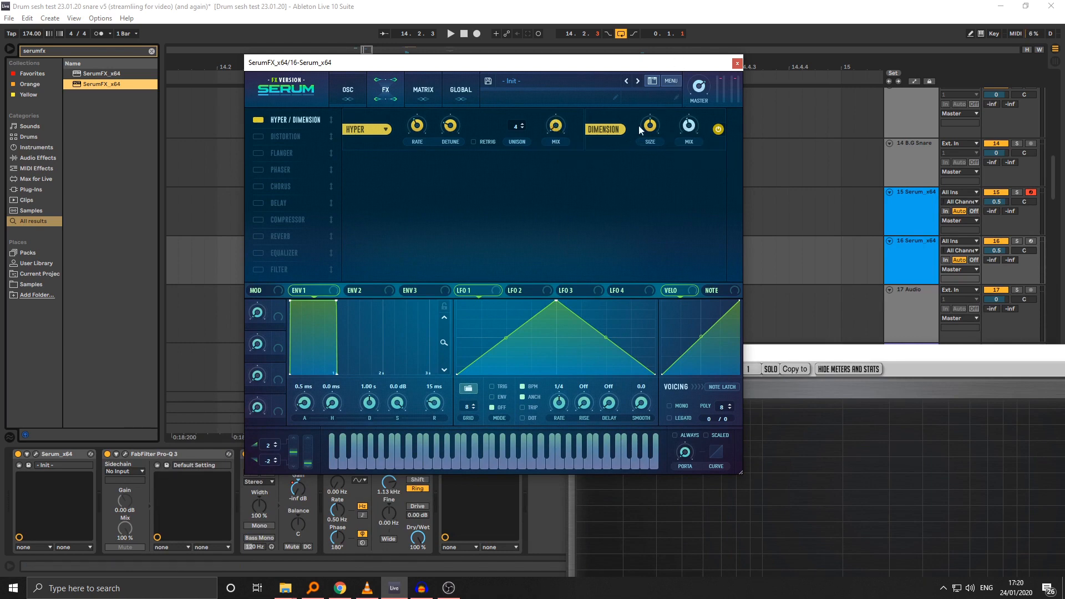
pyautogui.moveTo(651, 126); pyautogui.dragTo(651, 156)
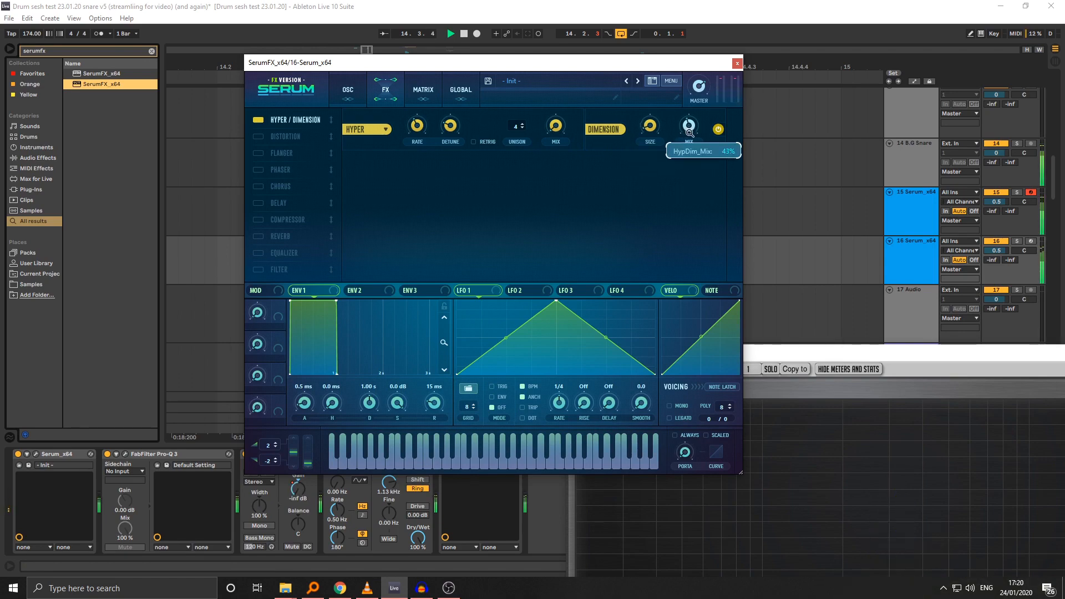
pyautogui.click(737, 63)
# Step: Inspect the playing snare's frequency spectrum in SPAN, then stop playback
pyautogui.moveTo(728, 354); pyautogui.dragTo(301, 45)
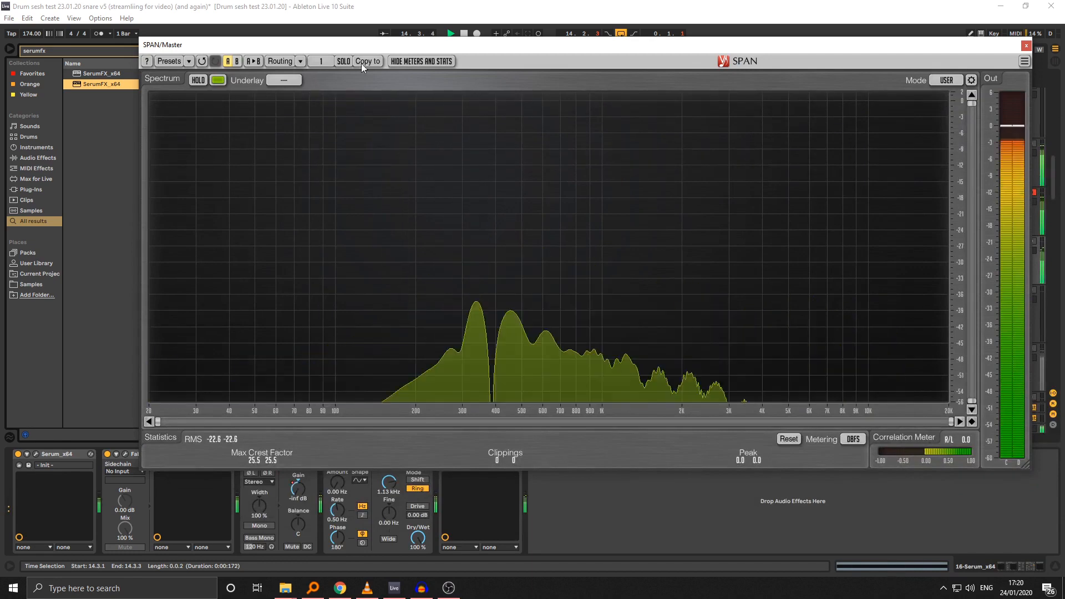
pyautogui.moveTo(198, 45); pyautogui.dragTo(599, 441)
pyautogui.press('space')
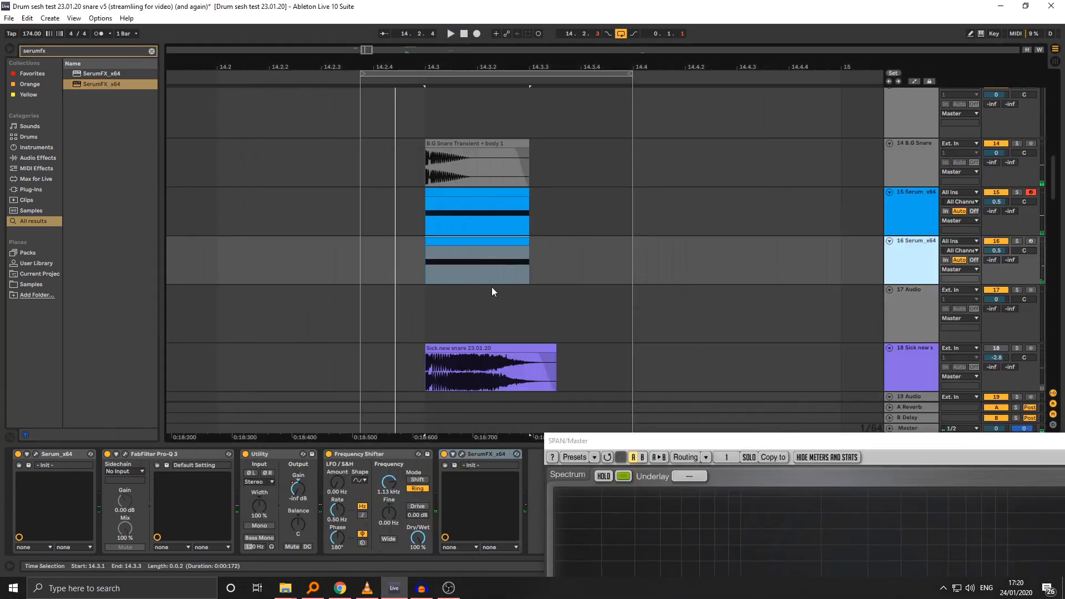
# Step: Duplicate the second Serum track, solo the copy, adjust its noise pitch while auditioning, and unsolo it to hear all layers
pyautogui.hotkey('ctrl', 'd')
pyautogui.press('s')
pyautogui.scroll(-4, 480, 342)
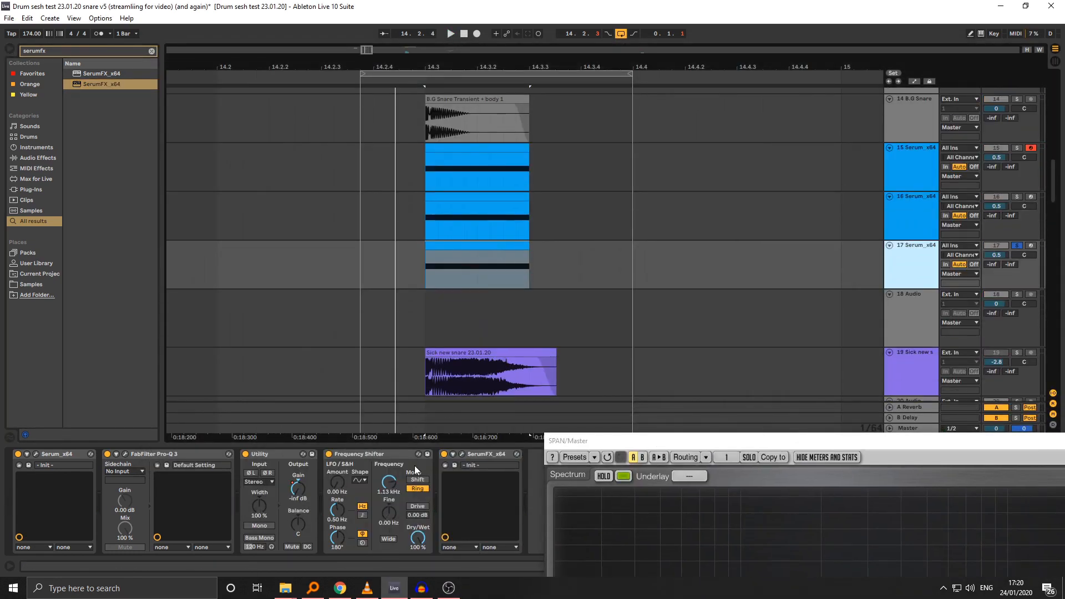
pyautogui.click(36, 454)
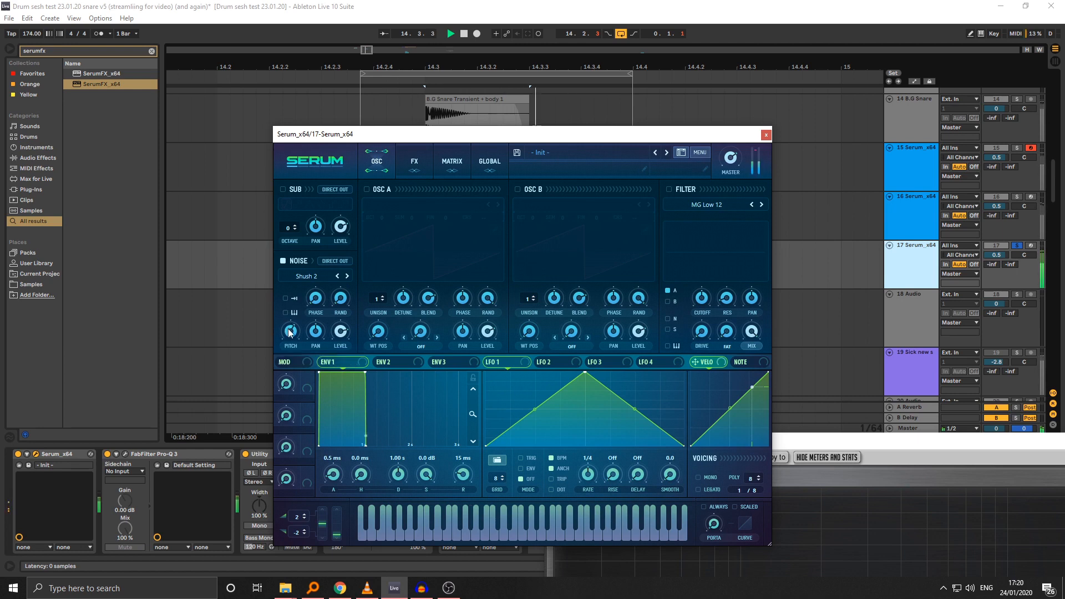
pyautogui.click(767, 135)
pyautogui.click(1017, 245)
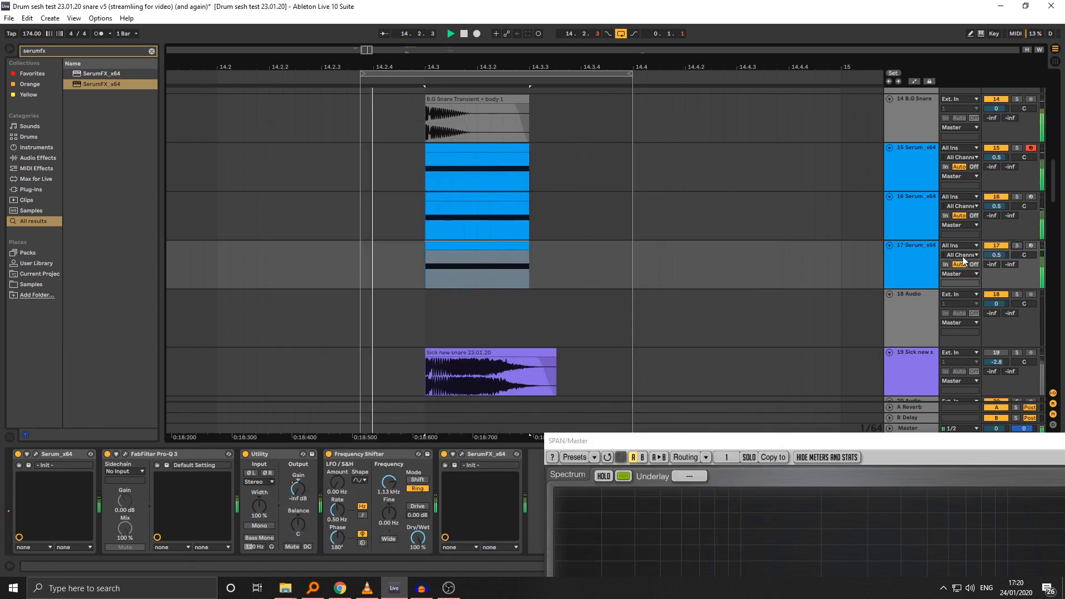
# Step: Lower track 16 Serum's volume to -1.7 dB and bring the SPAN analyzer into view
pyautogui.click(895, 215)
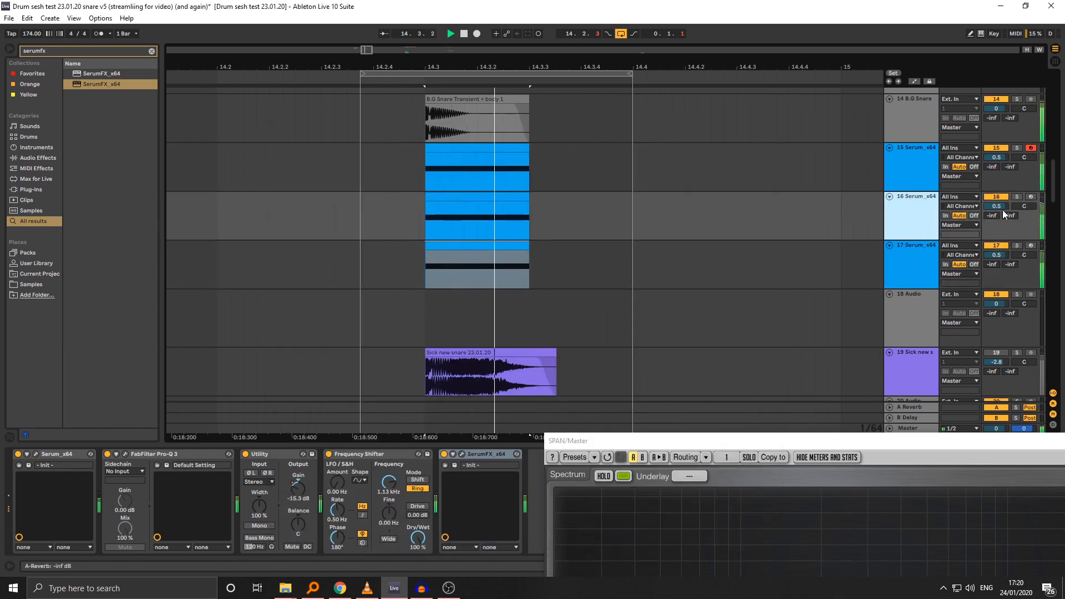
pyautogui.moveTo(997, 206); pyautogui.dragTo(997, 218)
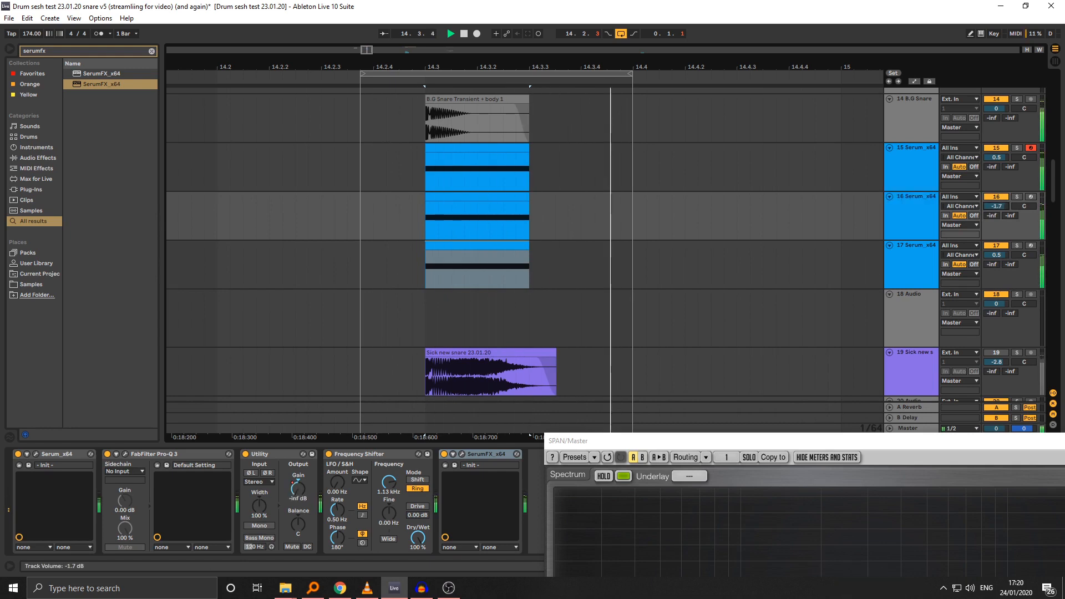
pyautogui.moveTo(702, 441); pyautogui.dragTo(288, 11)
pyautogui.moveTo(479, 4); pyautogui.dragTo(531, 341)
# Step: Compare the full snare with the first Serum layer on track 15 muted and active
pyautogui.click(993, 148)
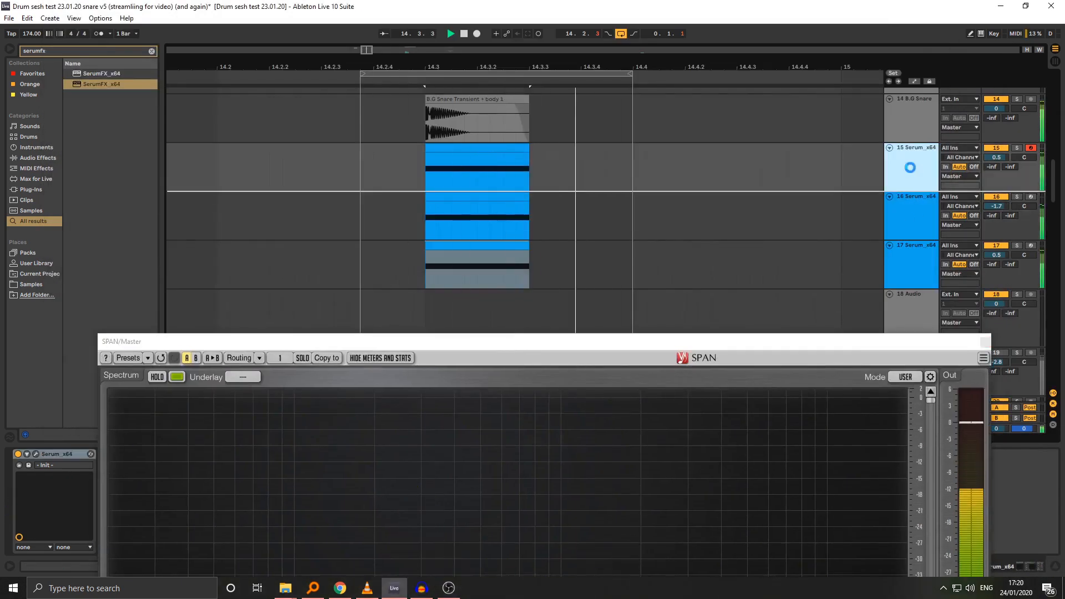
pyautogui.click(1016, 148)
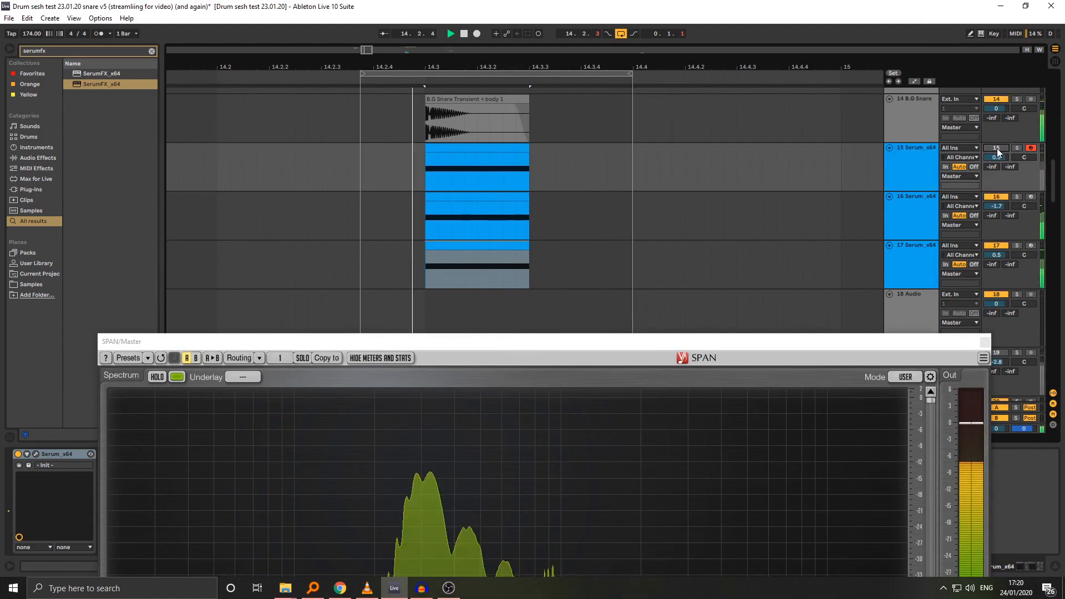
pyautogui.click(997, 149)
pyautogui.click(924, 165)
# Step: Solo the first Serum track, find Frequency Shifter in the browser, add it after Utility, and switch it to Ring mode
pyautogui.press('s')
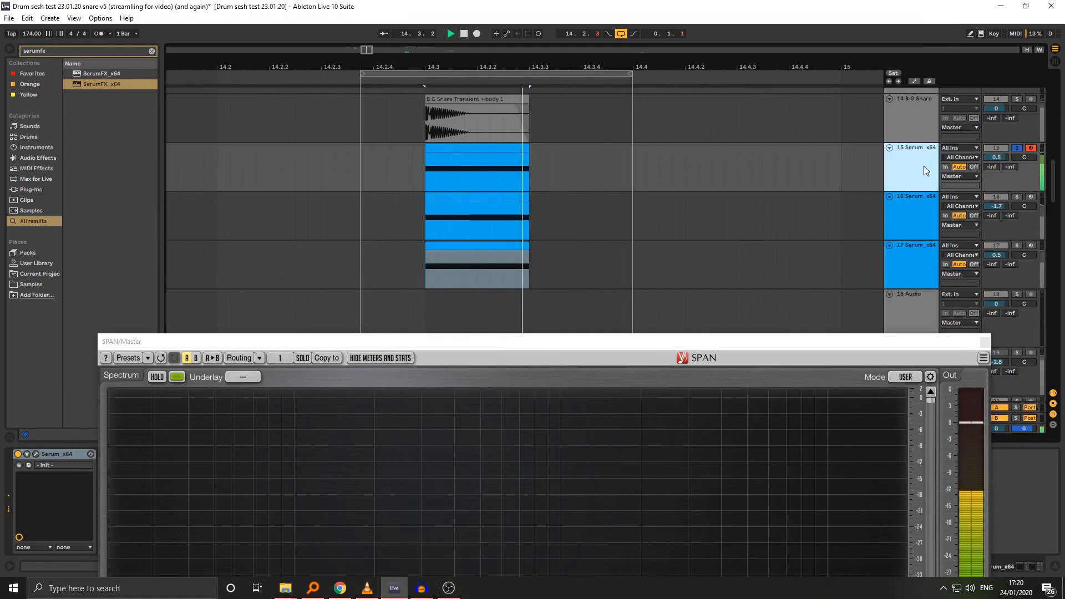
pyautogui.press('space')
pyautogui.moveTo(163, 343); pyautogui.dragTo(766, 570)
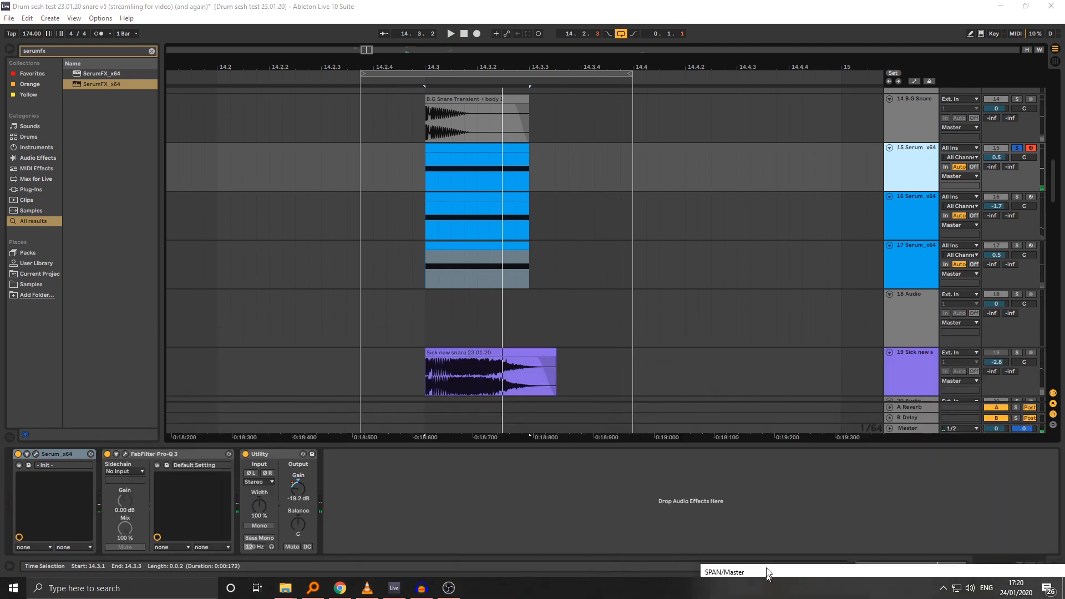
pyautogui.hotkey('ctrl', 'f')
pyautogui.write('freq')
pyautogui.moveTo(94, 74); pyautogui.dragTo(396, 503)
pyautogui.click(418, 489)
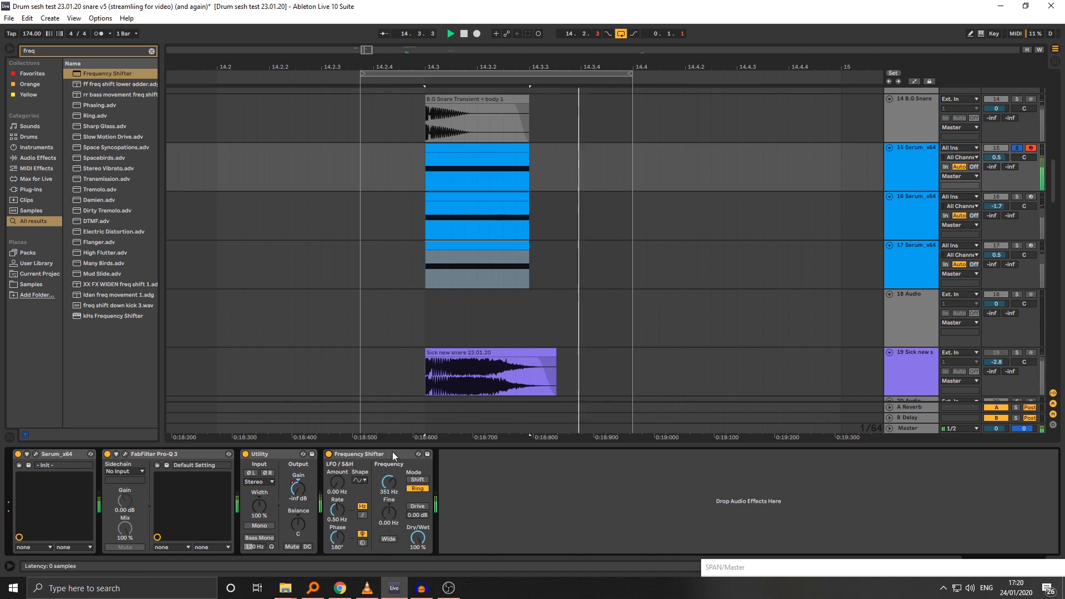
# Step: Tune the first Serum track's ring frequency to 143 Hz, auditioning it soloed and within the full snare
pyautogui.press('space')
pyautogui.click(915, 171)
pyautogui.moveTo(401, 479); pyautogui.dragTo(400, 482)
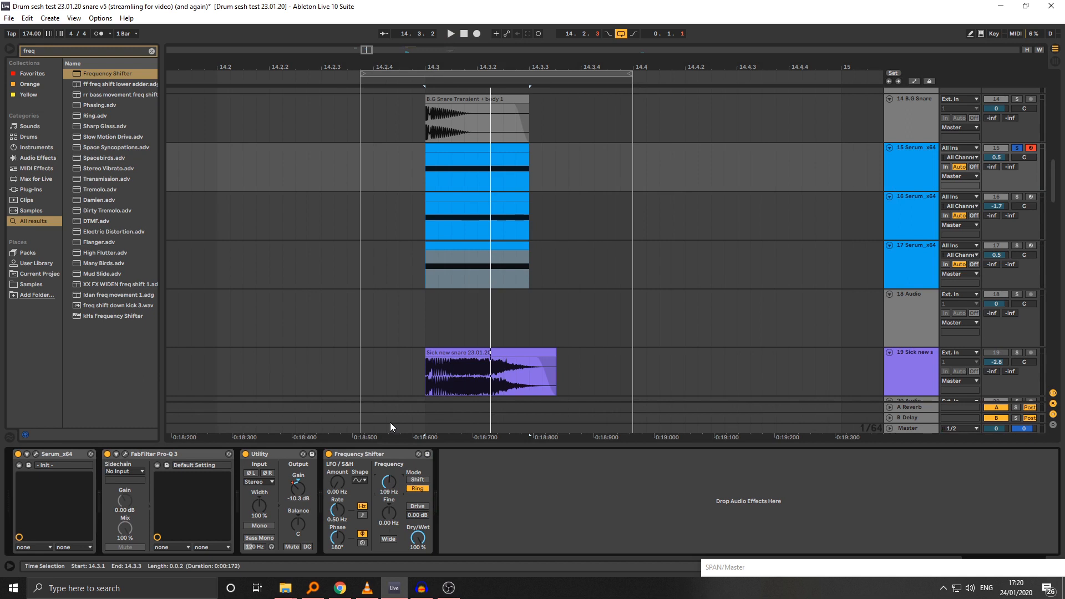
pyautogui.press('space')
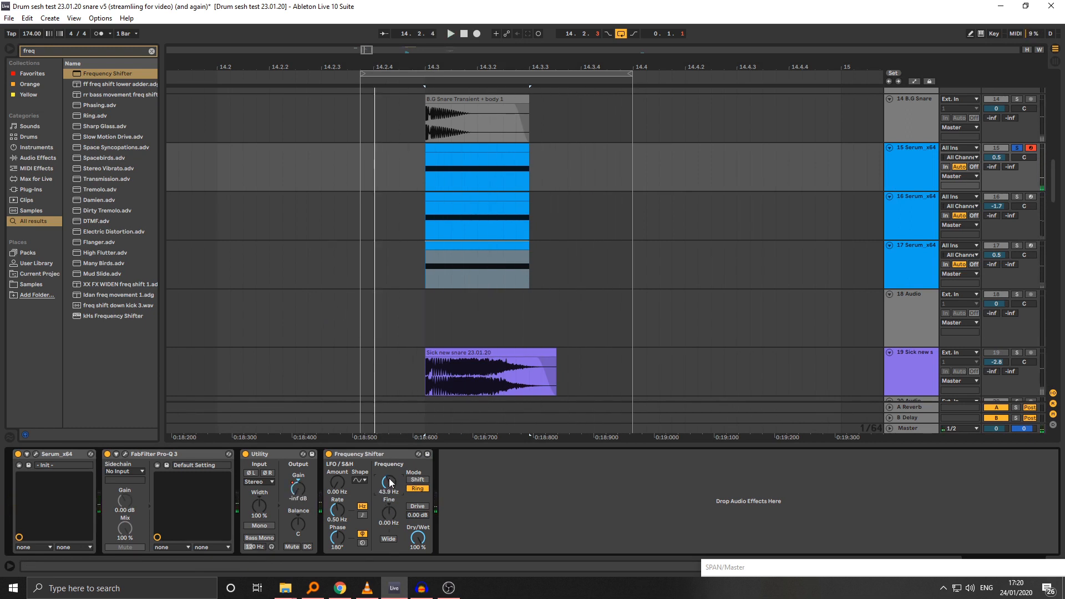
pyautogui.press('space')
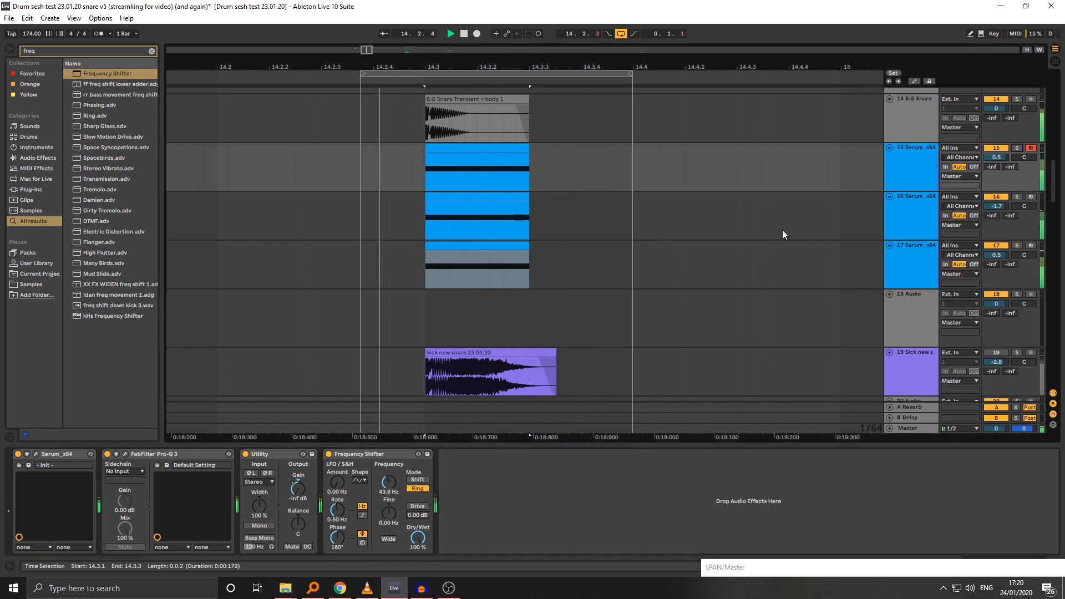
pyautogui.moveTo(395, 467); pyautogui.dragTo(398, 475)
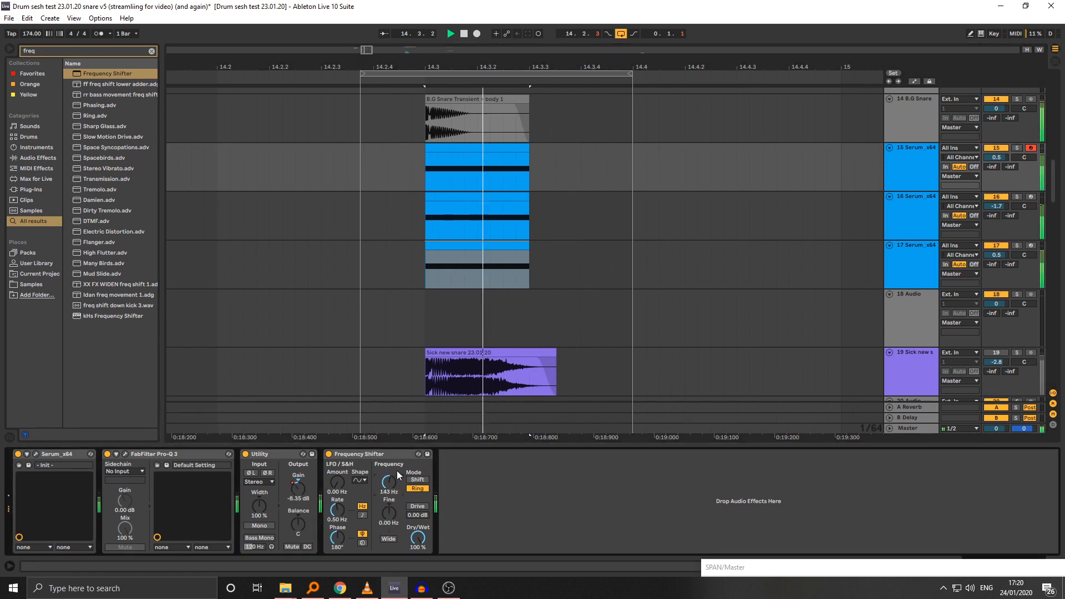
# Step: Raise the first Serum track's volume to 1.4 dB and save the Live set
pyautogui.moveTo(997, 157); pyautogui.dragTo(997, 146)
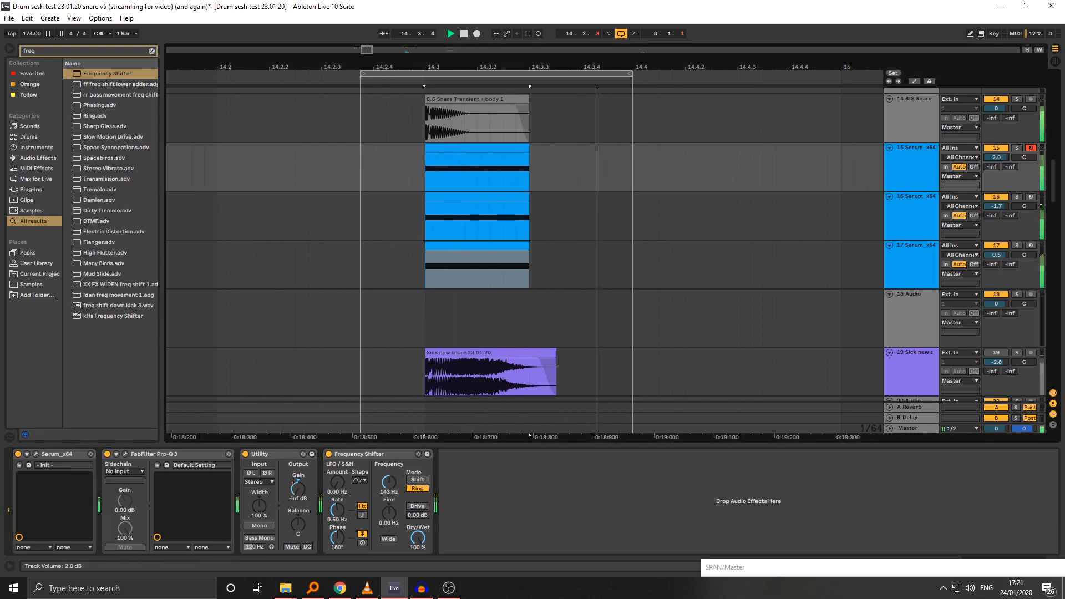
pyautogui.moveTo(427, 67); pyautogui.dragTo(376, 75)
pyautogui.hotkey('ctrl', 's')
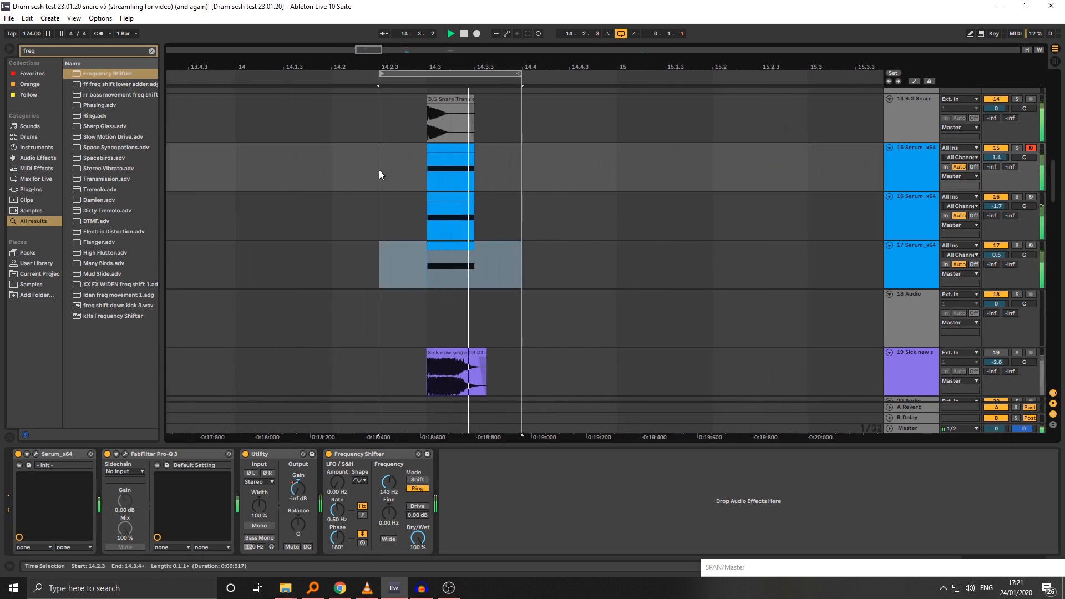
pyautogui.click(379, 171)
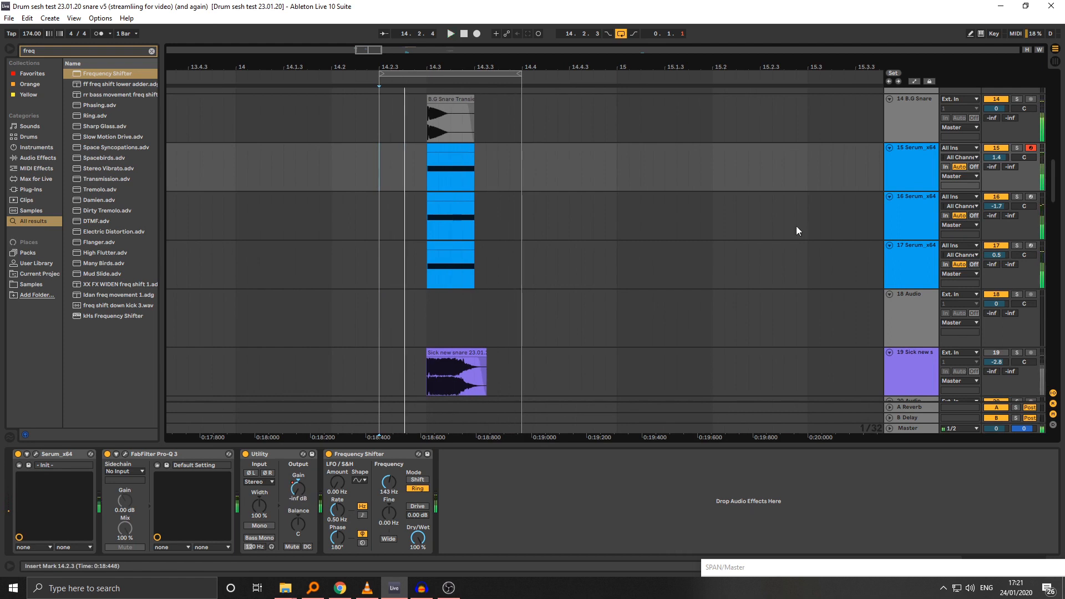
# Step: Duplicate track 17 Serum and audition the new copy soloed in the loop
pyautogui.click(899, 218)
pyautogui.click(902, 253)
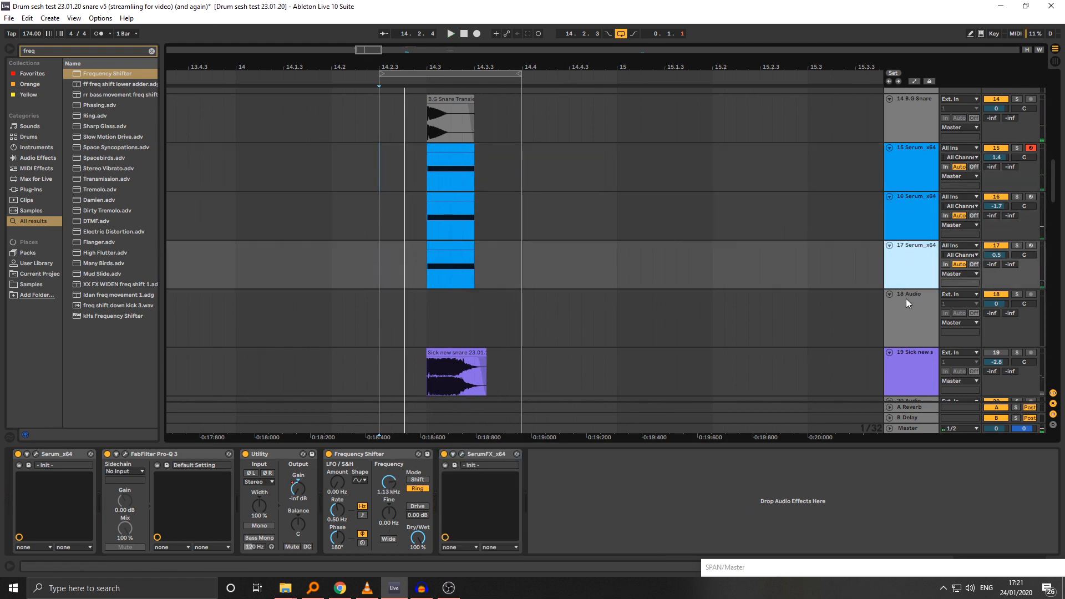
pyautogui.hotkey('ctrl', 'd')
pyautogui.click(450, 295)
pyautogui.press('space')
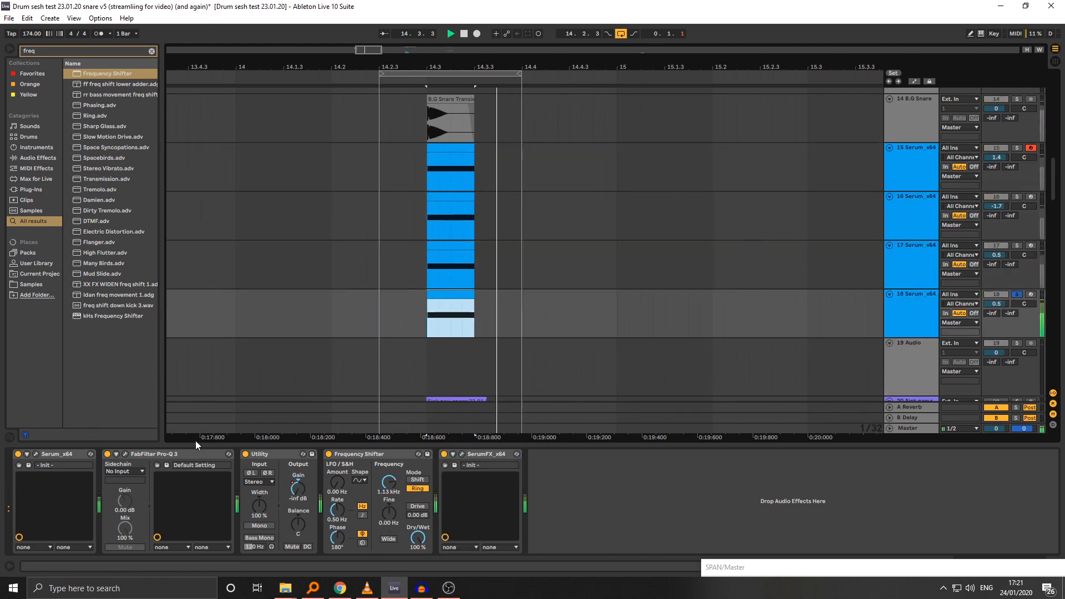
# Step: Bypass the Frequency Shifter on the new Serum track, then delete the device
pyautogui.click(329, 454)
pyautogui.click(348, 456)
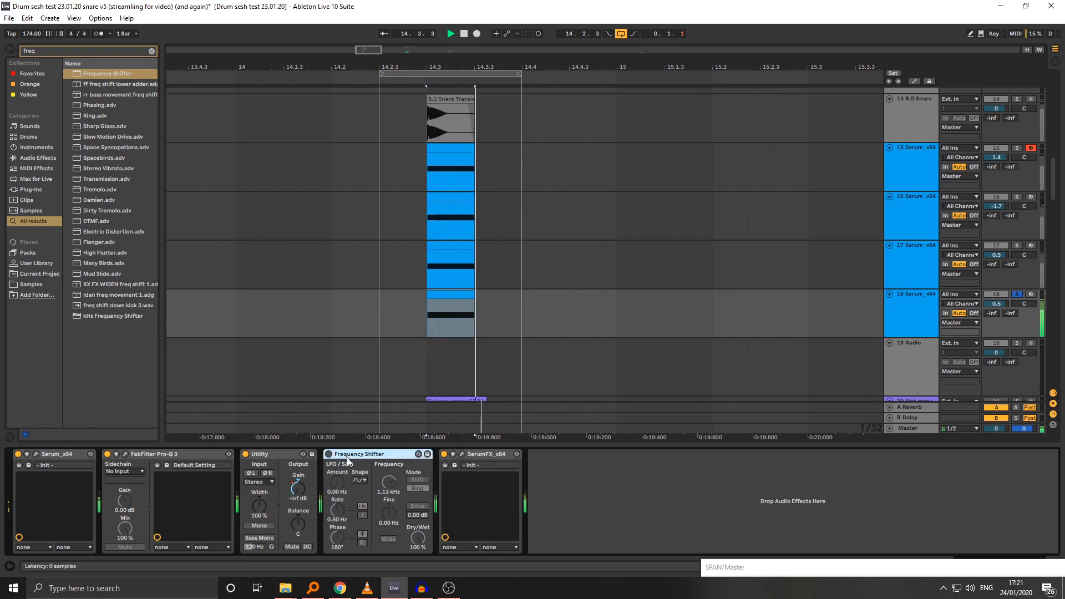
pyautogui.press('Delete')
# Step: Change the new Serum layer's noise to CymLoop from Organics, audition it with SPAN, and close the Serum window
pyautogui.click(35, 454)
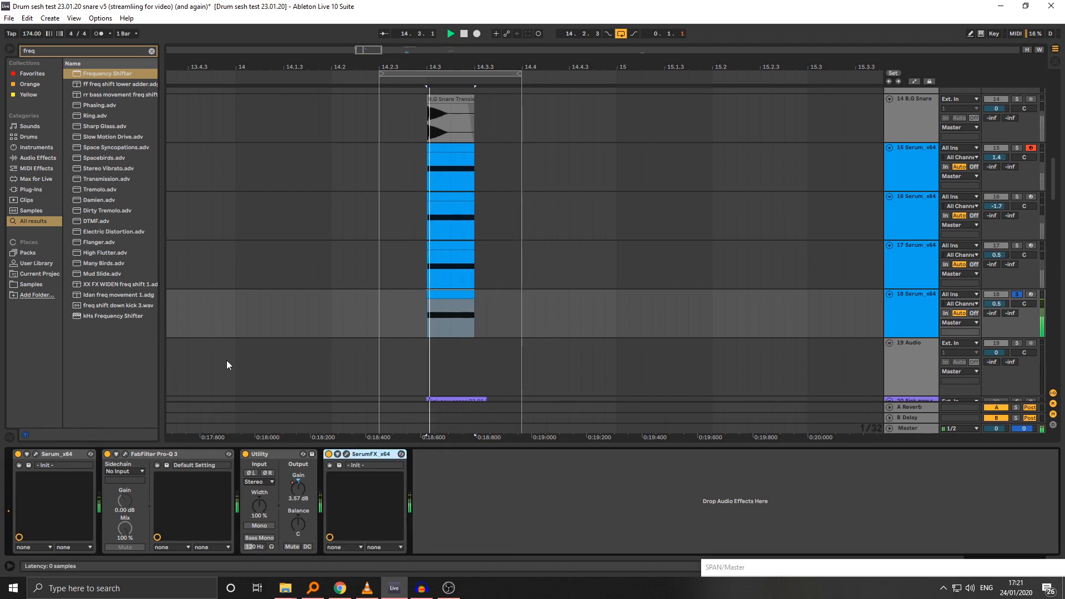
pyautogui.click(314, 275)
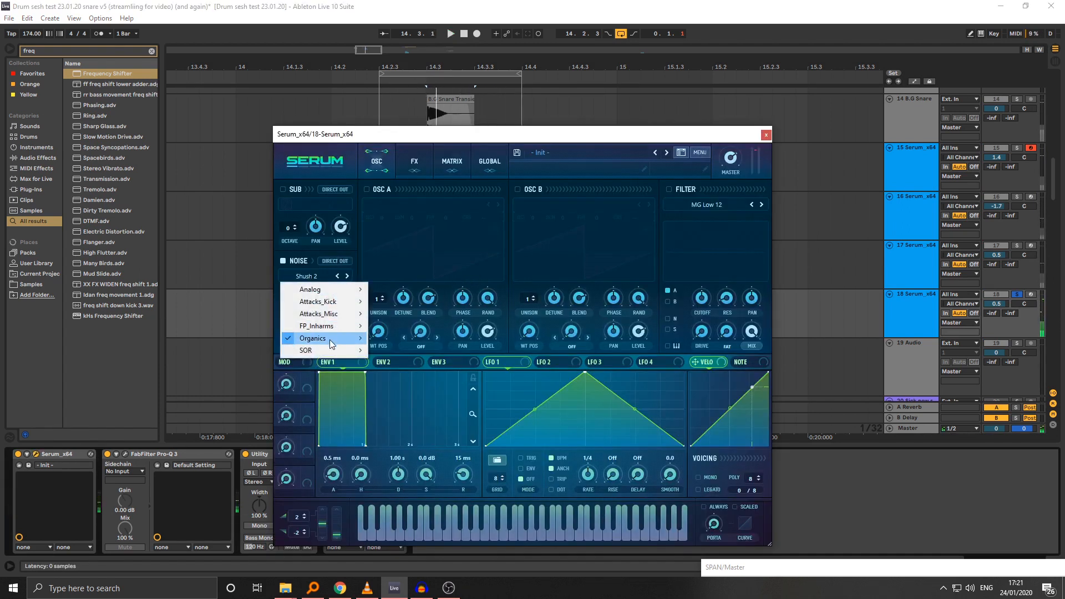
pyautogui.moveTo(329, 339)
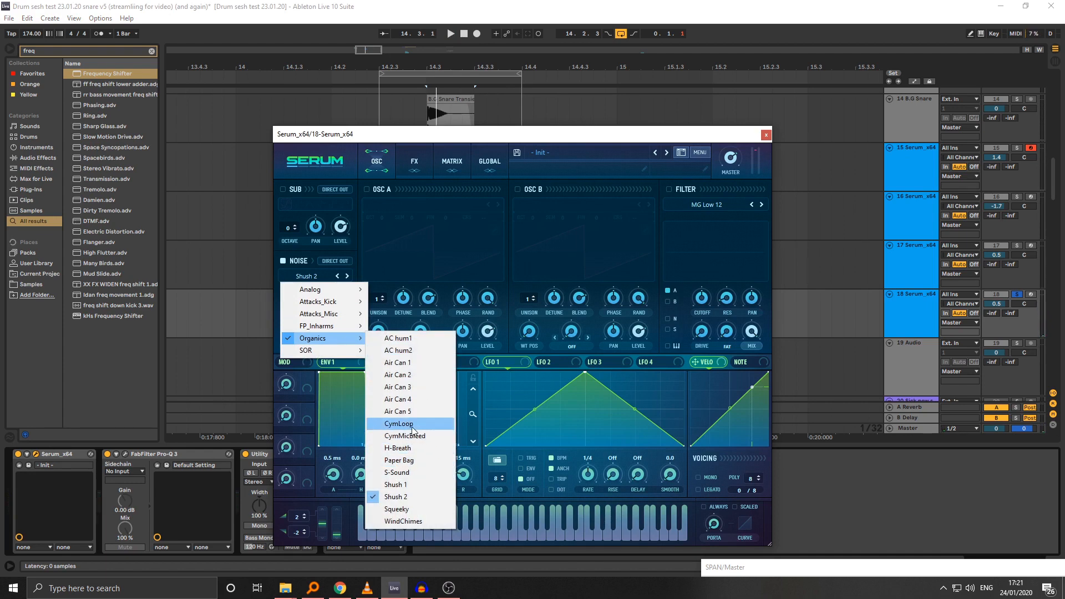
pyautogui.click(399, 424)
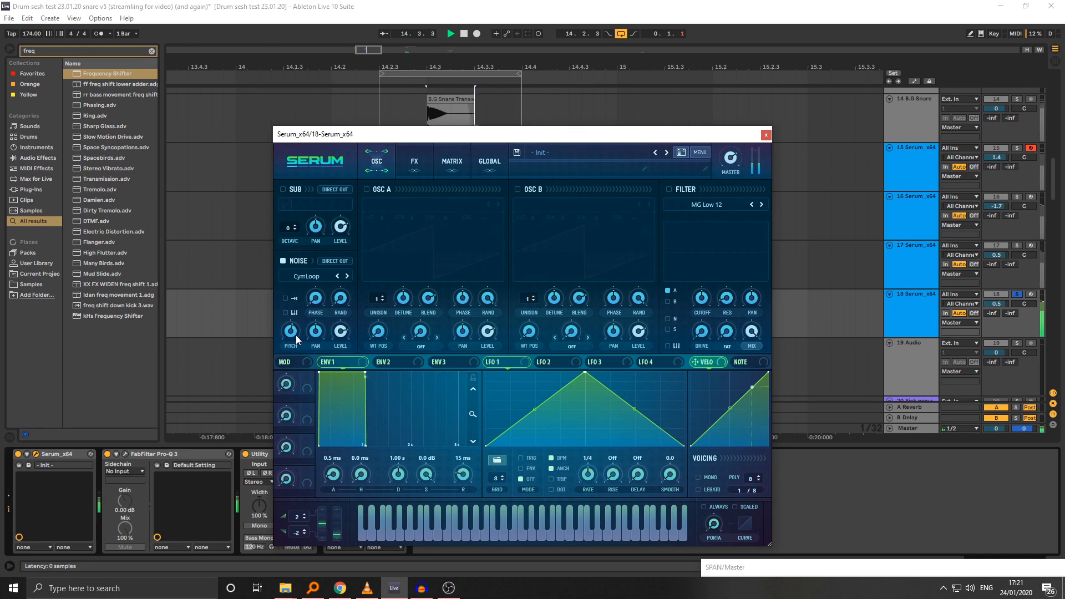
pyautogui.moveTo(748, 572); pyautogui.dragTo(251, 148)
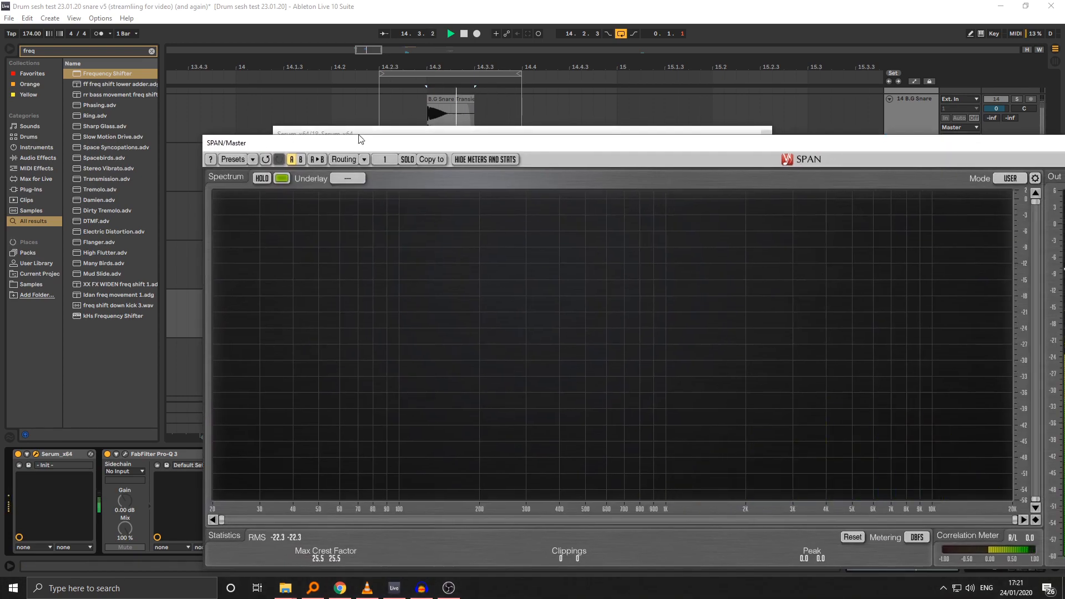
pyautogui.press('space')
pyautogui.moveTo(483, 142); pyautogui.dragTo(604, 406)
pyautogui.click(766, 135)
# Step: Raise the CymLoop Serum track's volume to 2.1 dB while the loop plays
pyautogui.press('space')
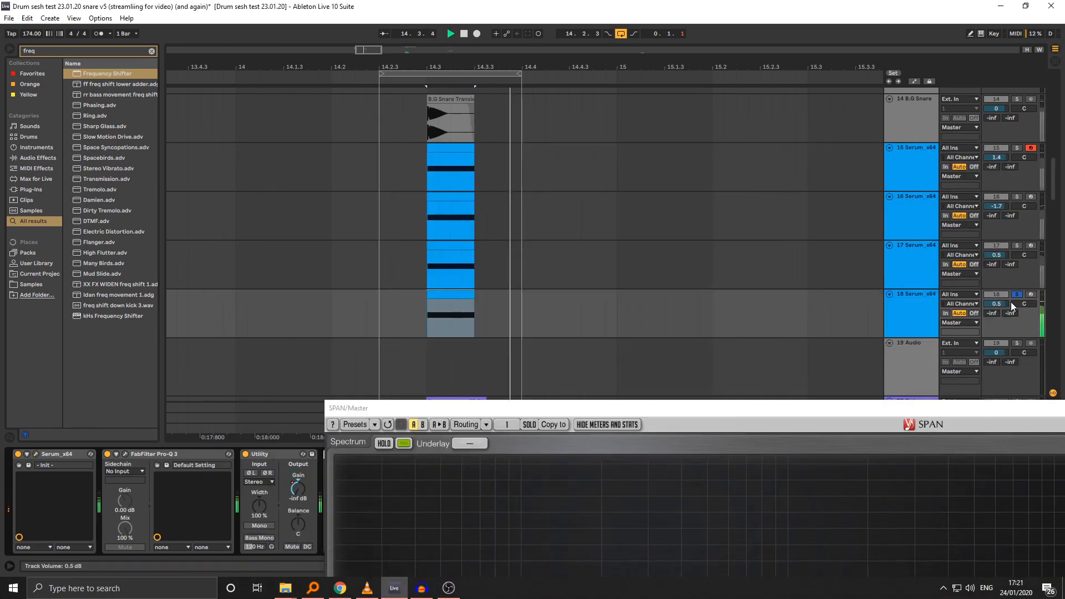
pyautogui.click(909, 309)
pyautogui.moveTo(994, 303); pyautogui.dragTo(994, 294)
# Step: Solo the other Serum layers for comparison, then lower track 15 Serum's volume to -1.8 dB in the full mix
pyautogui.click(914, 260)
pyautogui.press('s')
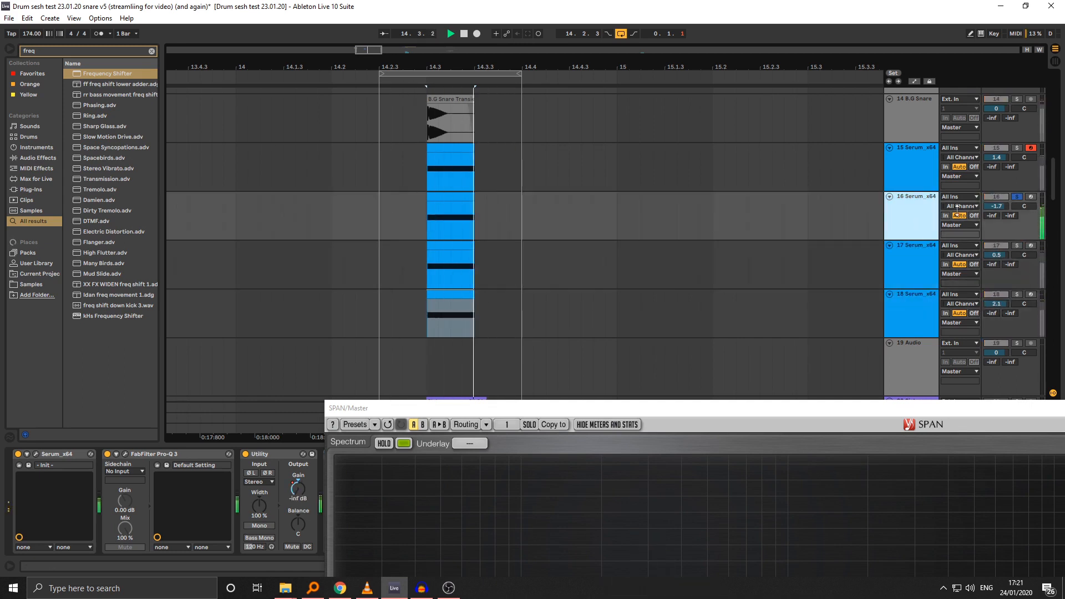
pyautogui.click(997, 158)
pyautogui.moveTo(997, 159); pyautogui.dragTo(997, 176)
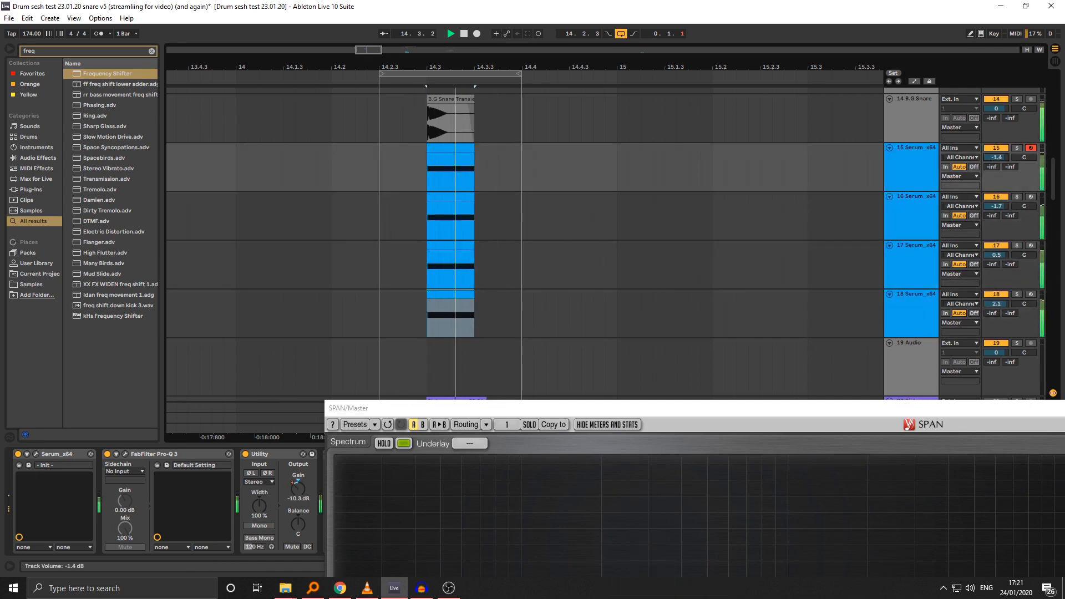
# Step: Audition track 18 Serum on its own and lengthen its MIDI clip to match the end of the reference snare clip
pyautogui.click(919, 299)
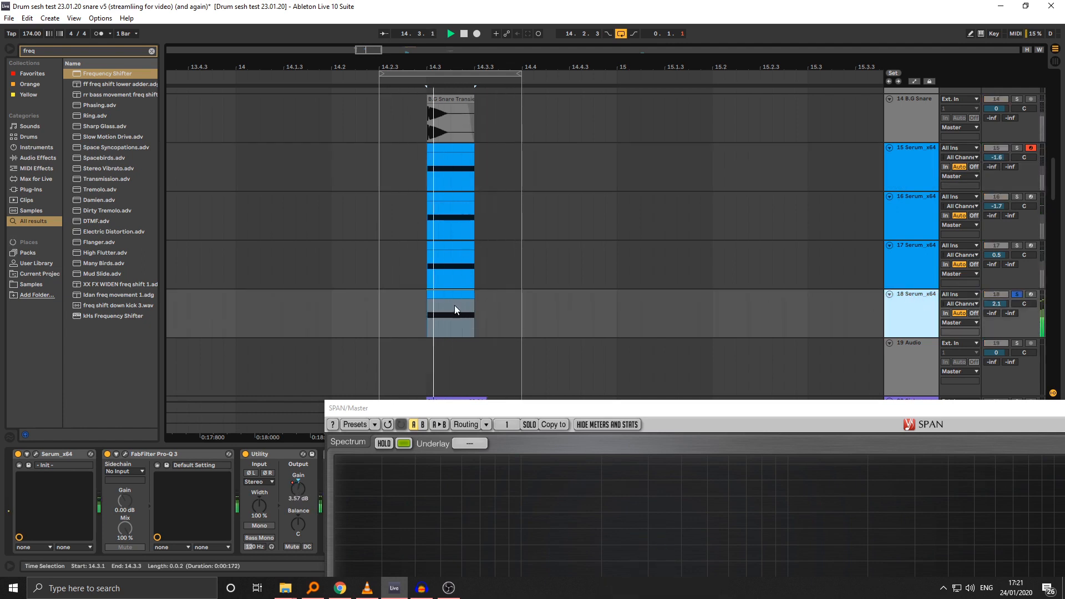
pyautogui.press('space')
pyautogui.press('a')
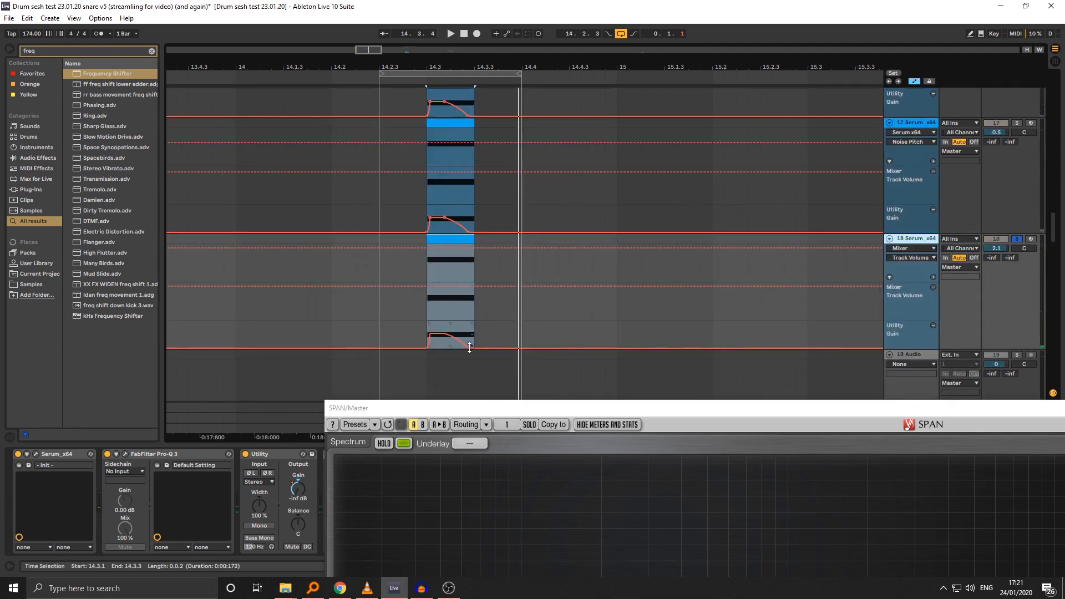
pyautogui.press('space')
pyautogui.press('a')
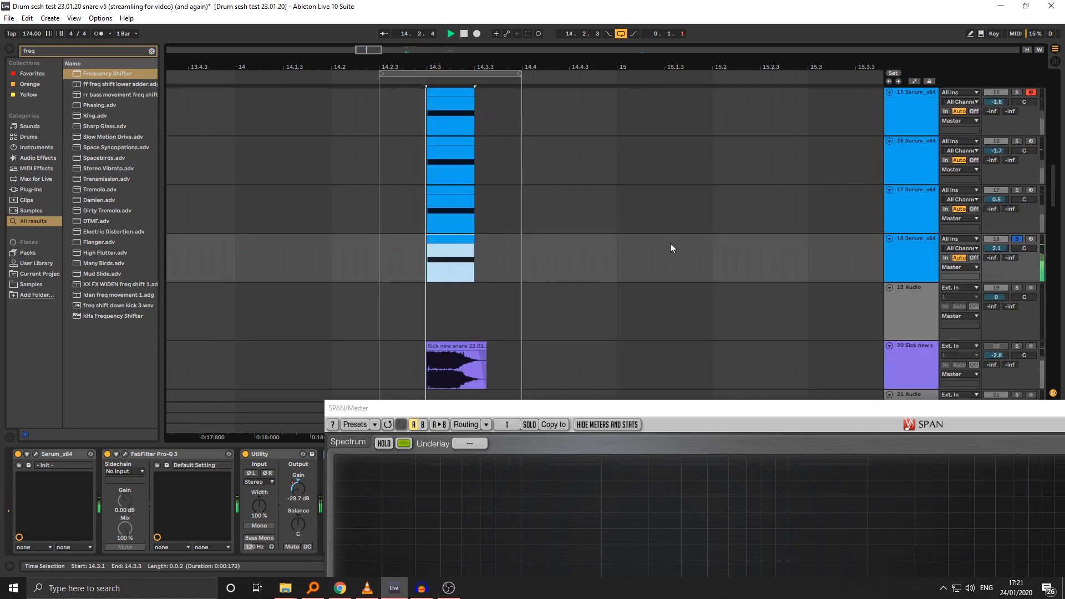
pyautogui.moveTo(475, 244); pyautogui.dragTo(499, 245)
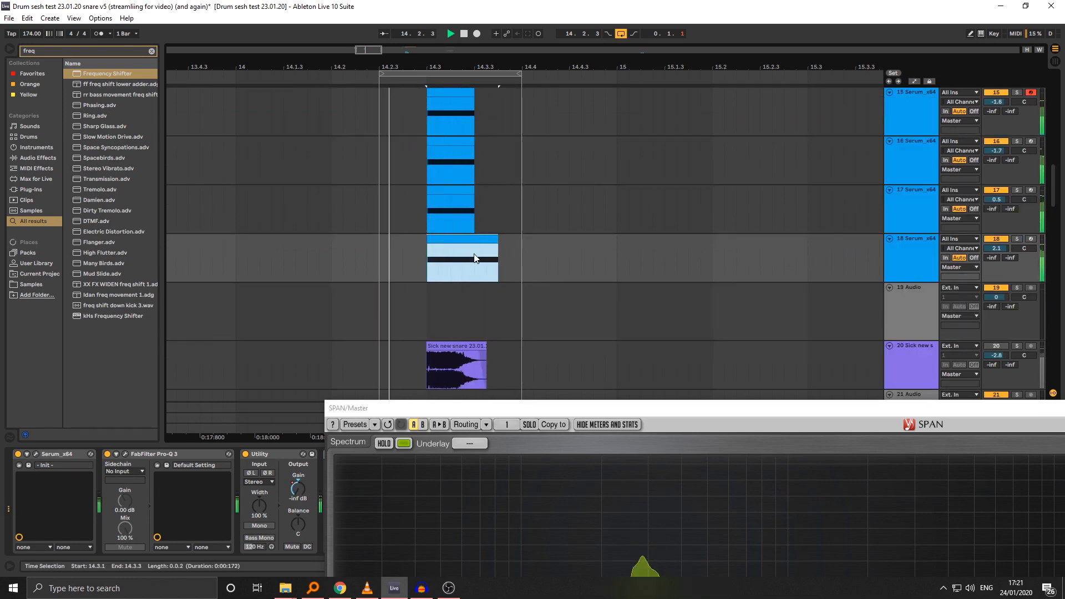
pyautogui.click(483, 243)
pyautogui.moveTo(498, 240); pyautogui.dragTo(488, 241)
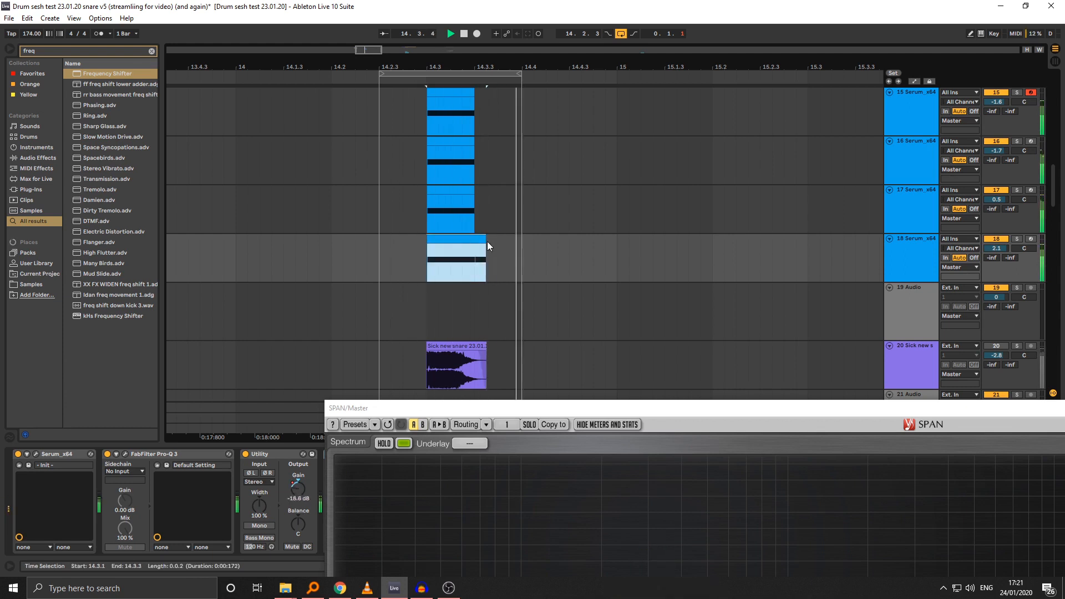
# Step: Extend the MIDI note inside track 18's clip to fill the clip's longer length
pyautogui.doubleClick(477, 238)
pyautogui.click(900, 99)
pyautogui.press('Delete')
pyautogui.moveTo(870, 96); pyautogui.dragTo(1047, 96)
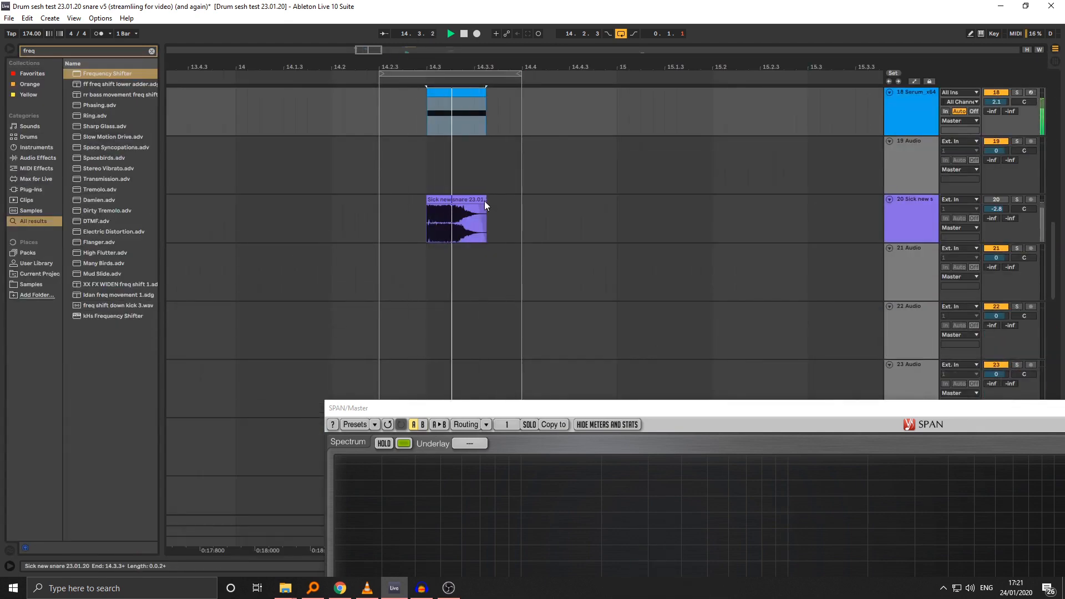
# Step: Reshape the Utility Gain automation on track 18 so the fade falls to silence at the end of the lengthened clip
pyautogui.hotkey('ctrl', 'd')
pyautogui.press('a')
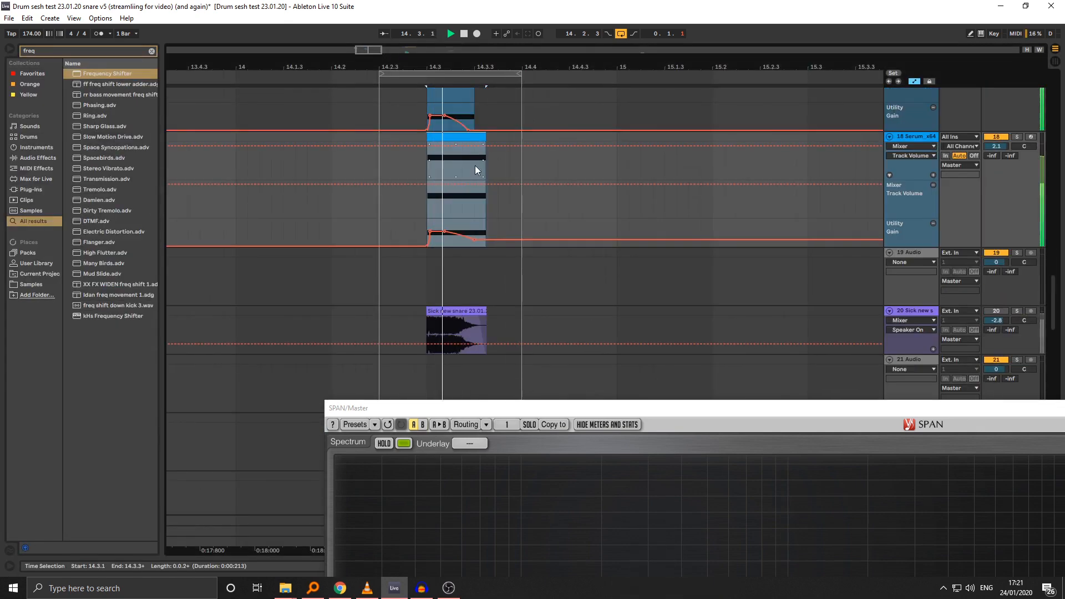
pyautogui.moveTo(474, 241); pyautogui.dragTo(474, 245)
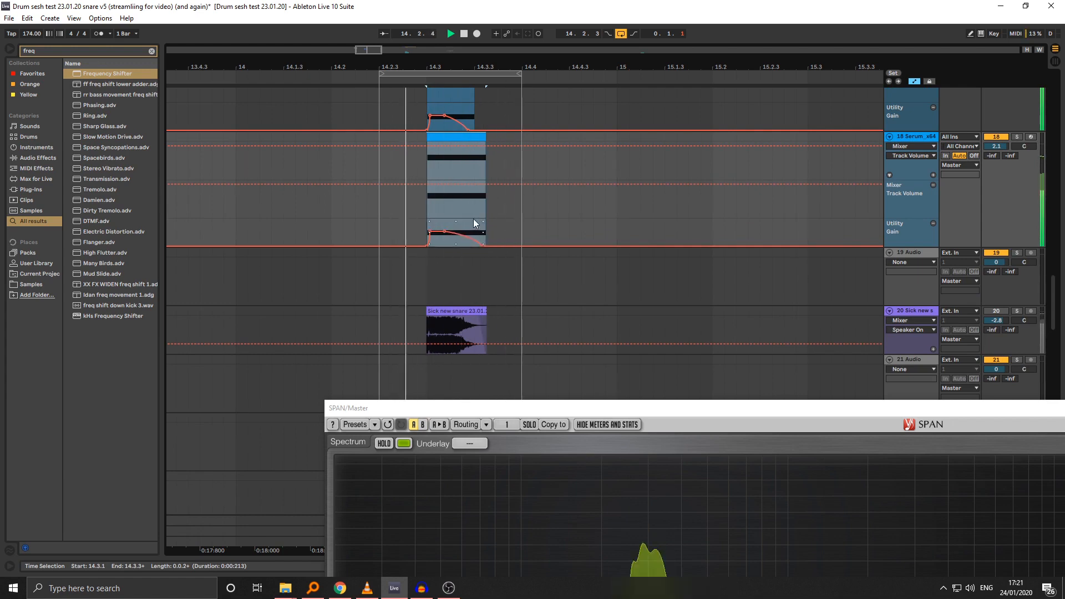
pyautogui.scroll(1, 449, 182)
pyautogui.press('a')
# Step: Stop playback and save the Live Set
pyautogui.moveTo(489, 66); pyautogui.dragTo(499, 45)
pyautogui.press('space')
pyautogui.scroll(1, 555, 311)
pyautogui.click(461, 296)
pyautogui.hotkey('ctrl', 's')
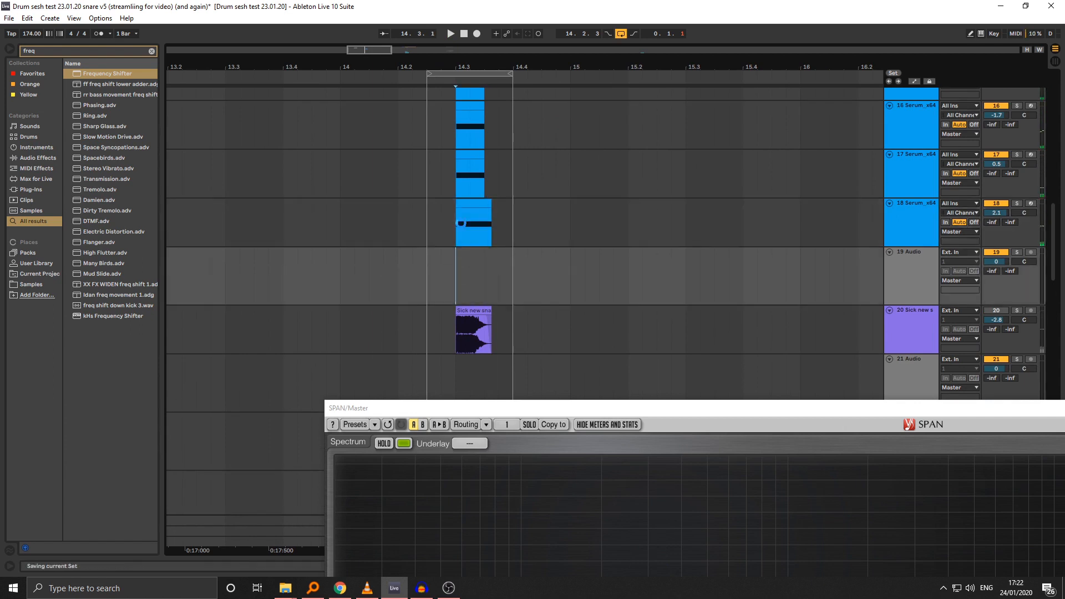
pyautogui.click(428, 229)
pyautogui.scroll(-1, 429, 258)
pyautogui.click(426, 266)
pyautogui.scroll(1, 431, 244)
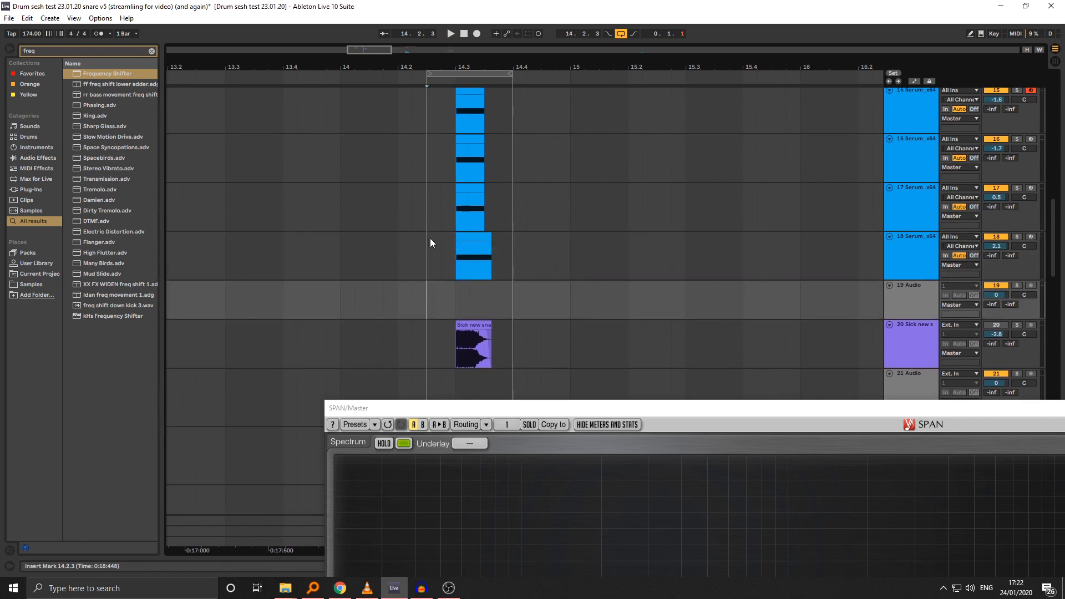
pyautogui.click(431, 215)
# Step: Solo the reference snare on track 20 and examine its spectrum in SPAN while it loops
pyautogui.click(476, 325)
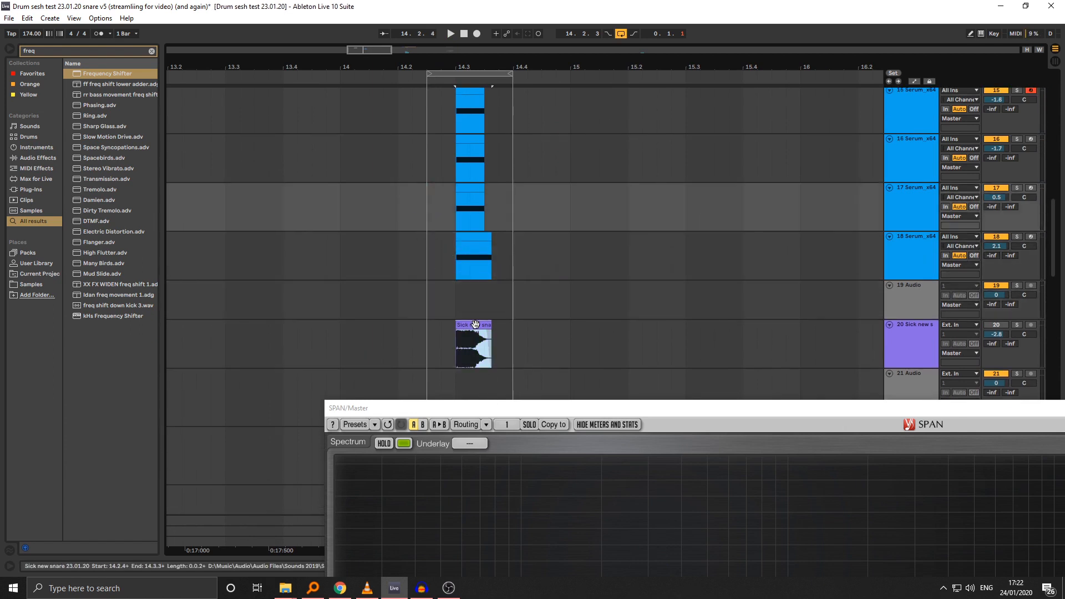
pyautogui.press('s')
pyautogui.press('space')
pyautogui.moveTo(512, 405); pyautogui.dragTo(296, 62)
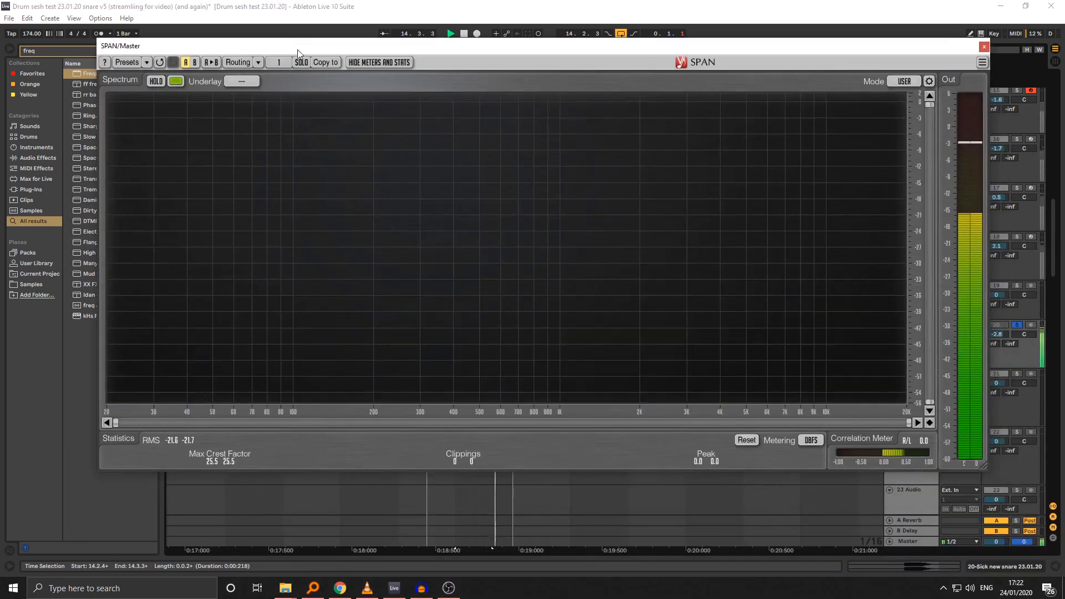
pyautogui.press('space')
pyautogui.moveTo(431, 65); pyautogui.dragTo(394, 68)
pyautogui.press('space')
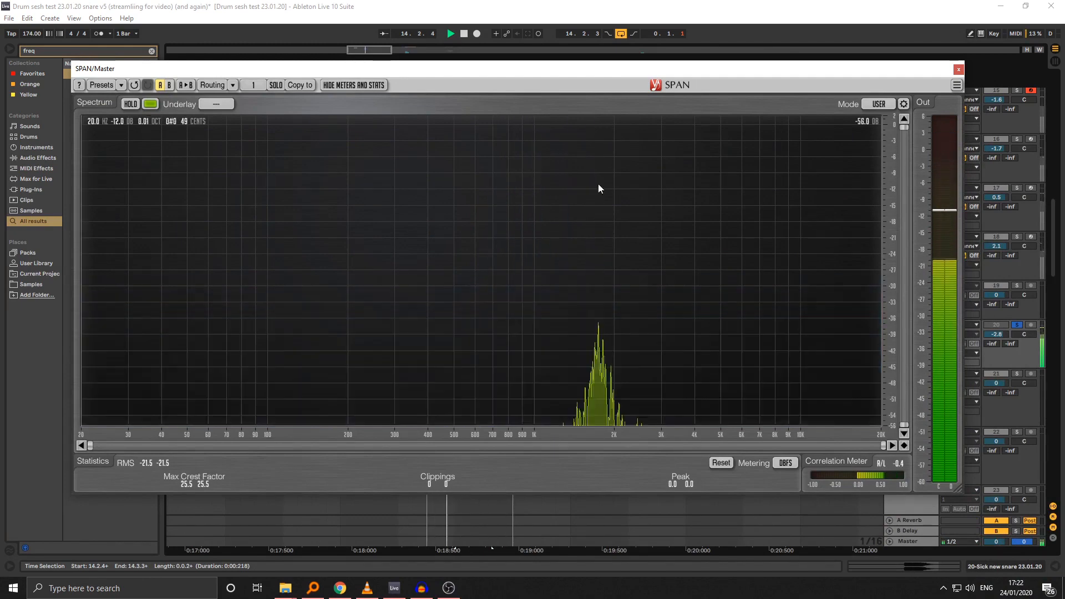
pyautogui.moveTo(214, 66); pyautogui.dragTo(521, 437)
pyautogui.press('space')
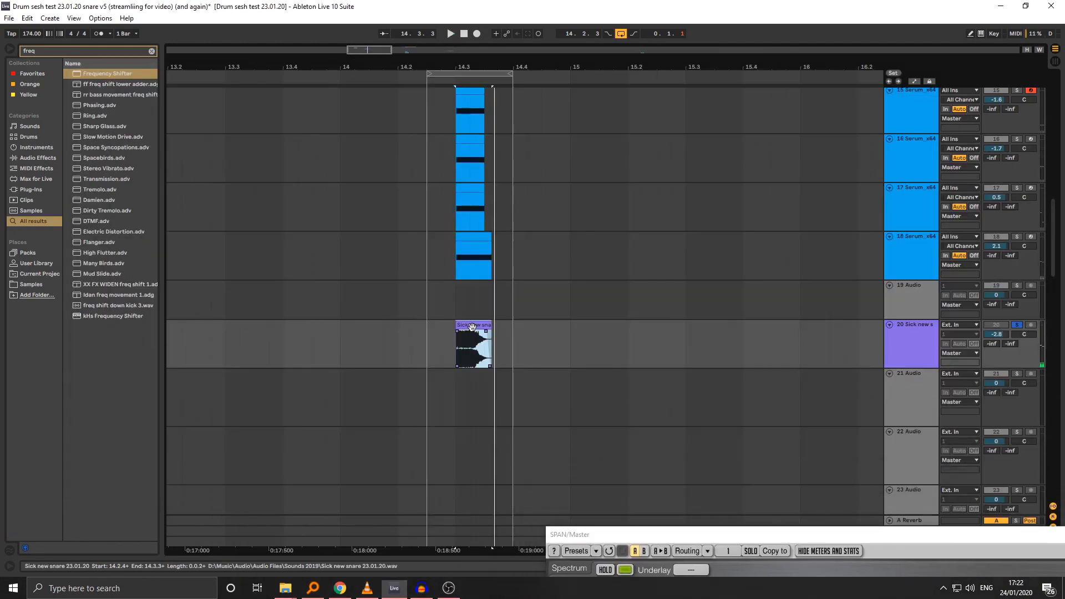
# Step: Unsolo the reference snare and play all the layered snare tracks together for comparison
pyautogui.click(1016, 324)
pyautogui.click(440, 244)
pyautogui.press('space')
pyautogui.scroll(3, 442, 228)
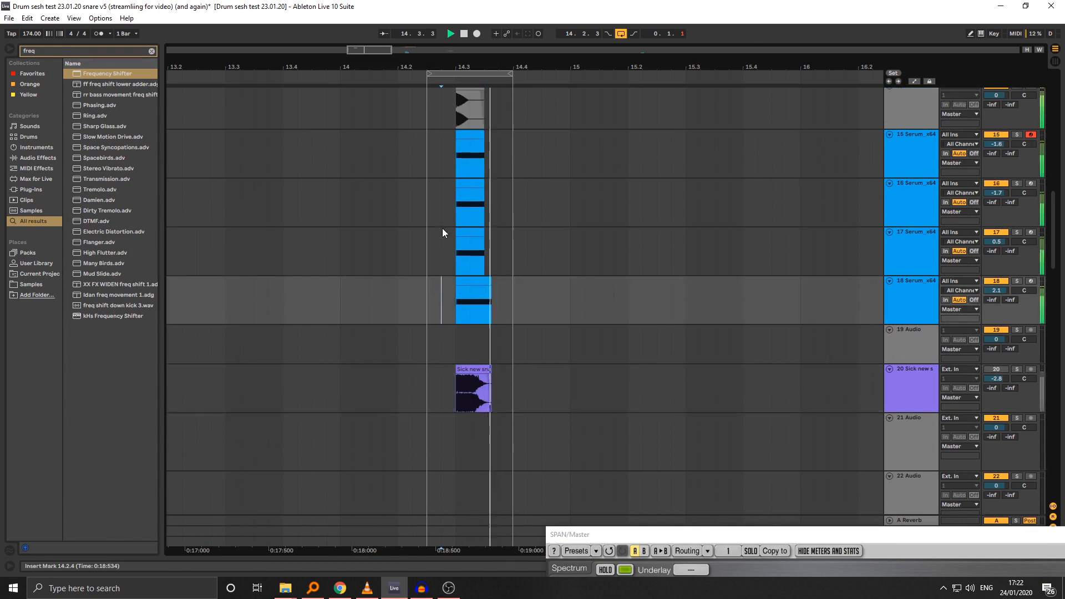
pyautogui.moveTo(457, 67); pyautogui.dragTo(462, 113)
pyautogui.press('a')
pyautogui.press('a')
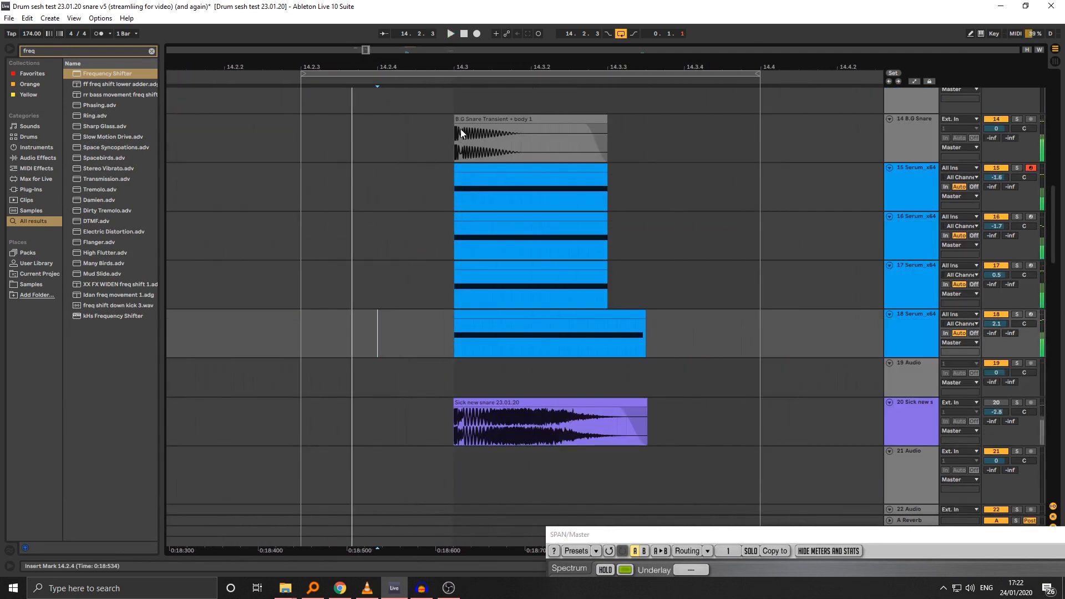
# Step: Select the B.G Snare Transient + body clip on track 14, save the Live Set, and stop playback
pyautogui.click(460, 129)
pyautogui.hotkey('ctrl', 's')
pyautogui.press('space')
pyautogui.press('-')
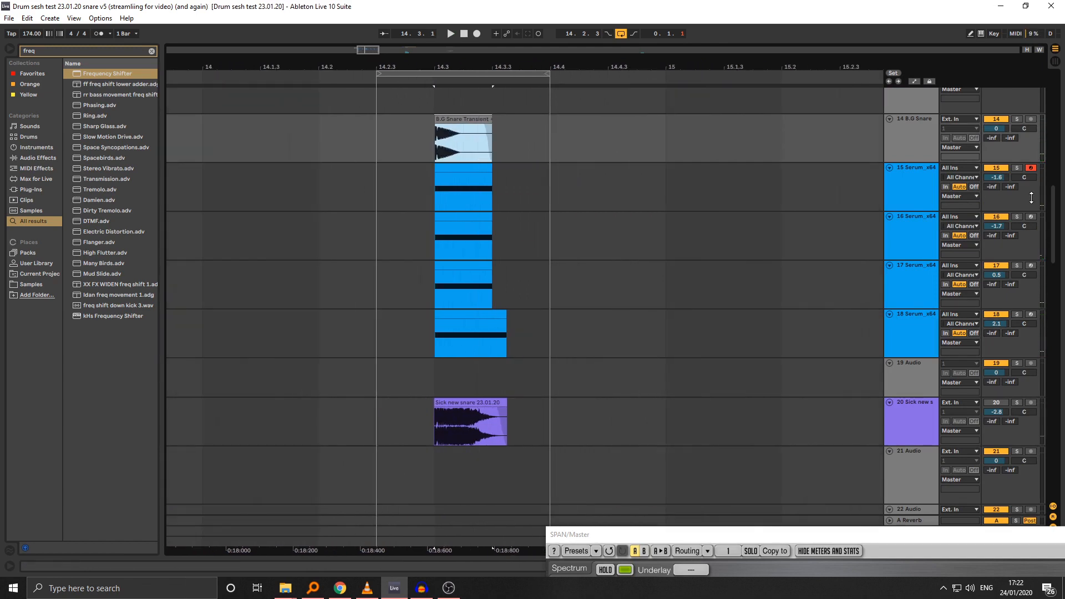
# Step: Find the B.G snare session reso clip on track 35, solo it, and set the loop around it from 17.2.1
pyautogui.moveTo(847, 538); pyautogui.dragTo(929, 552)
pyautogui.scroll(-10, 1039, 400)
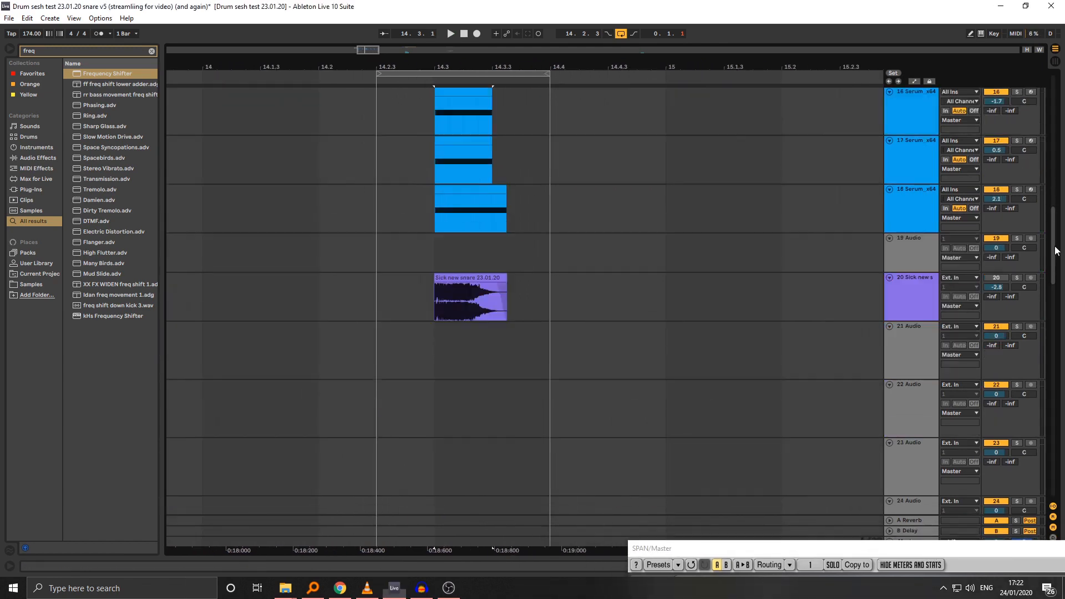
pyautogui.scroll(-1, 1040, 396)
pyautogui.press('-')
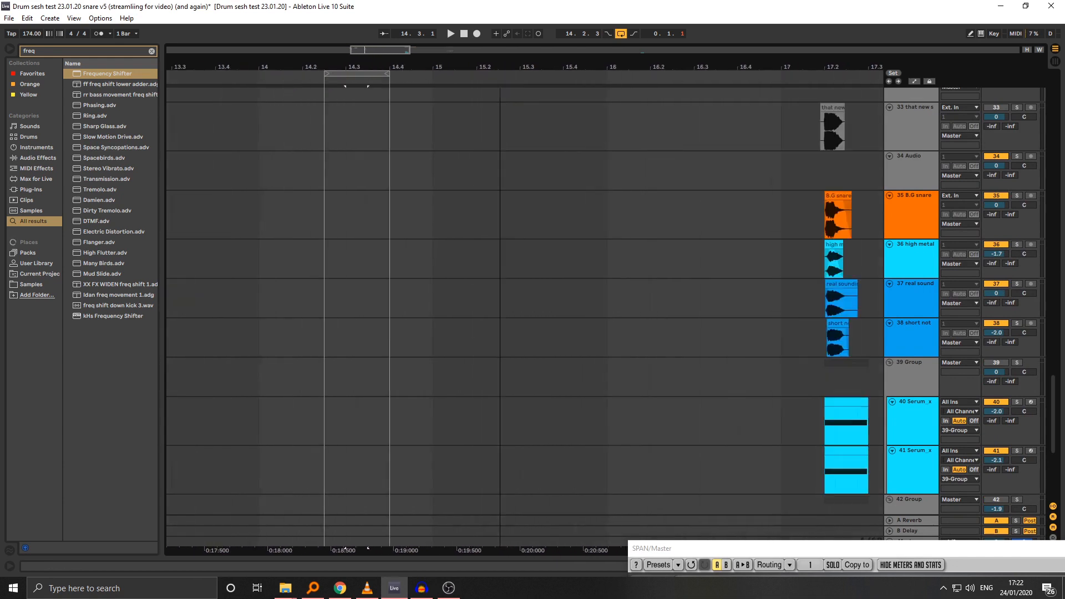
pyautogui.moveTo(834, 66); pyautogui.dragTo(613, 94)
pyautogui.click(908, 222)
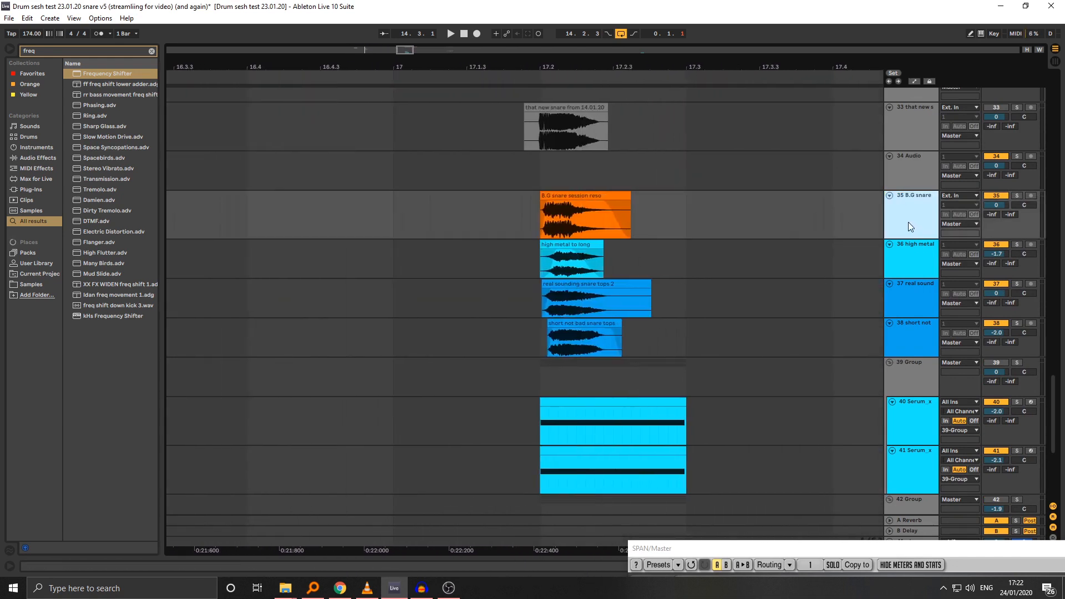
pyautogui.click(573, 199)
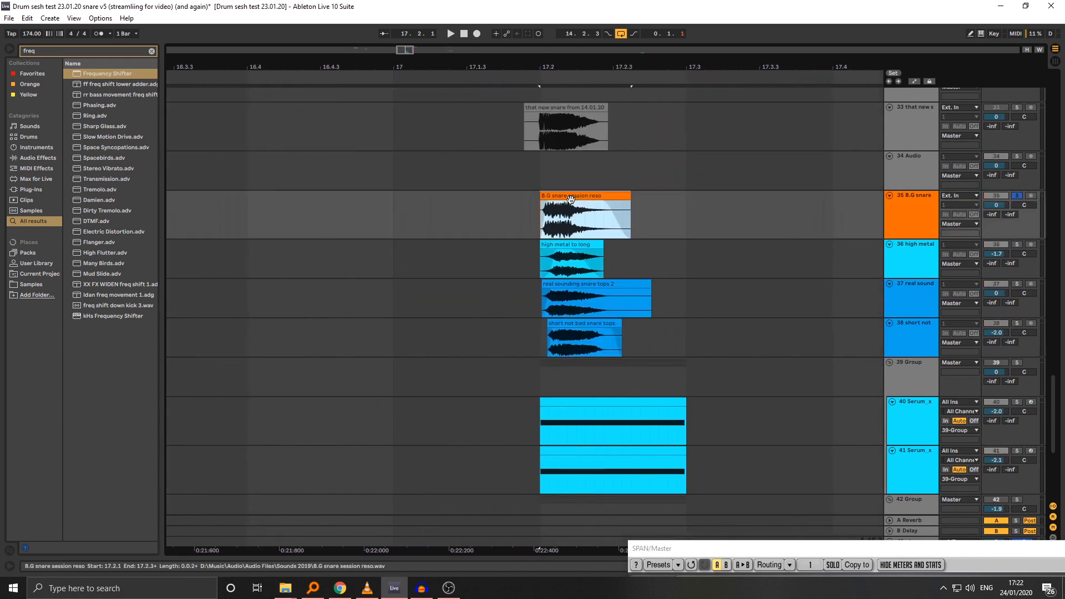
pyautogui.hotkey('ctrl', 'l')
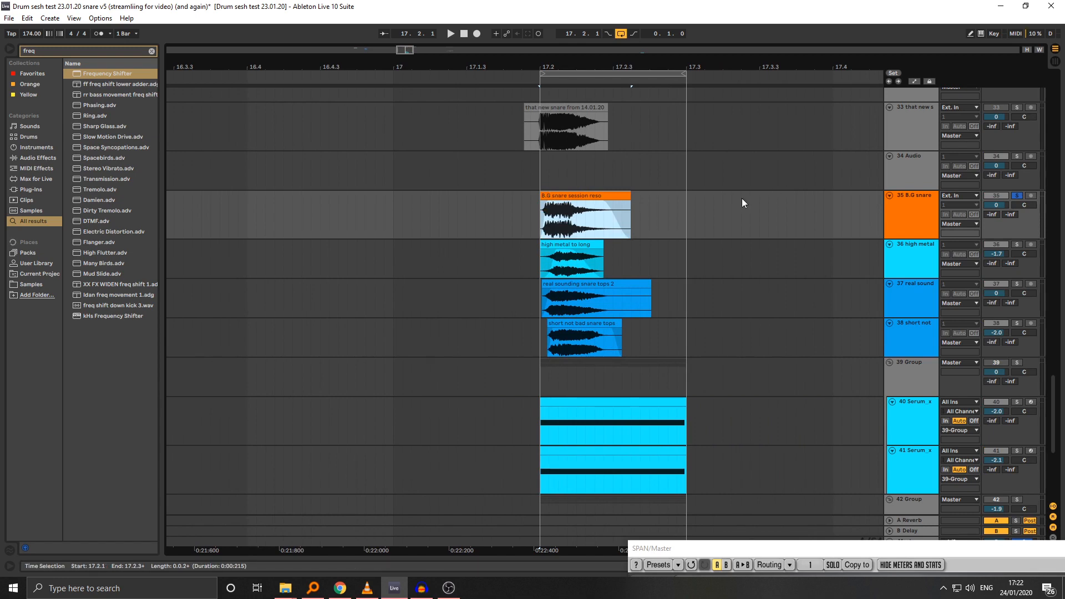
# Step: Play the soloed B.G snare track, view its frequency spectrum in SPAN, and move the analyzer aside
pyautogui.press('space')
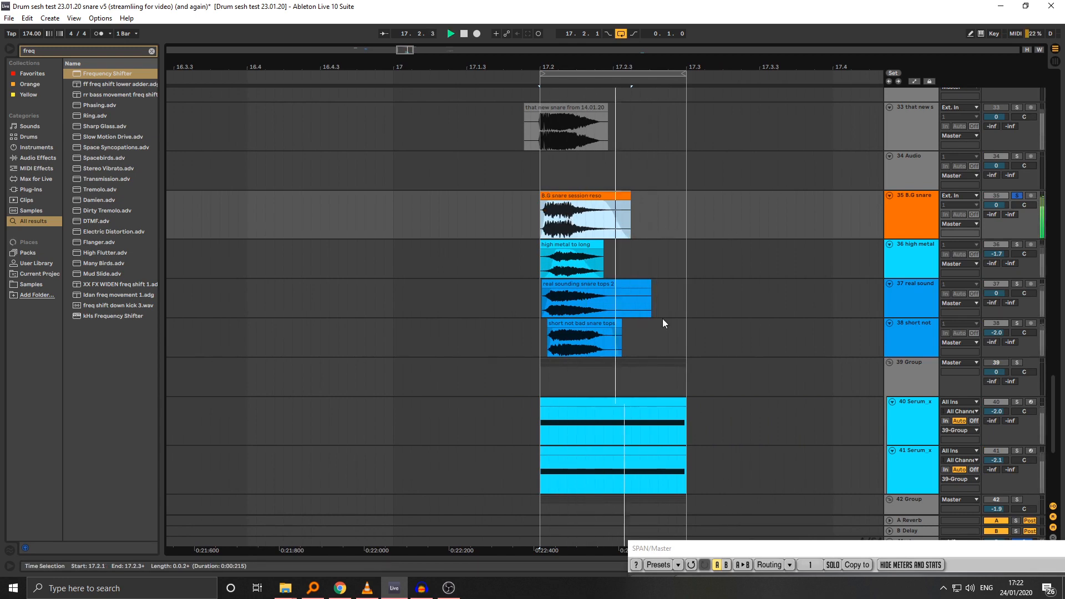
pyautogui.moveTo(916, 548); pyautogui.dragTo(354, 30)
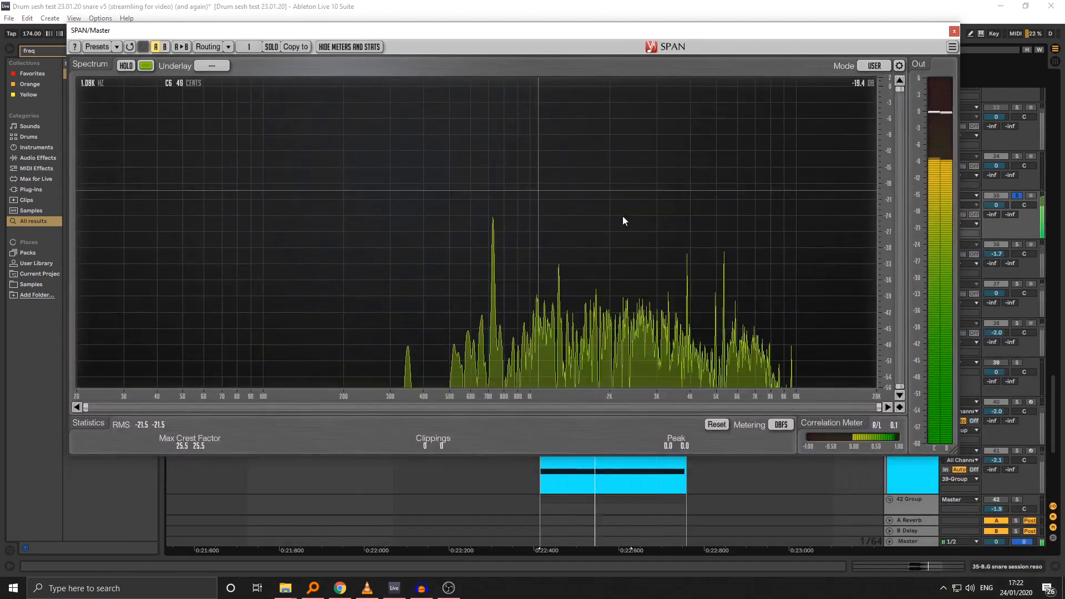
pyautogui.moveTo(441, 34); pyautogui.dragTo(743, 535)
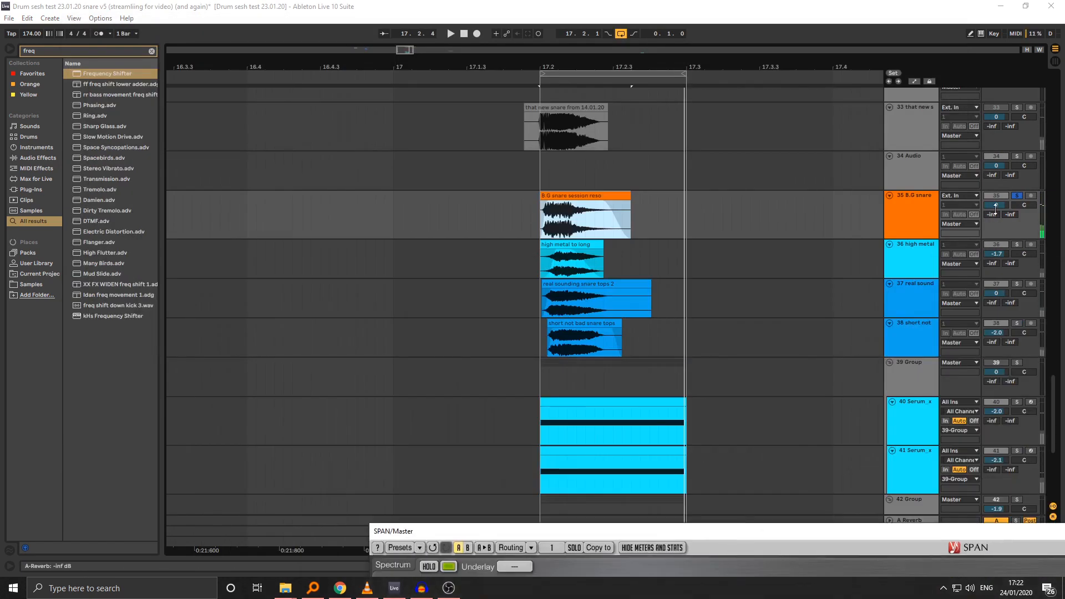
# Step: Solo the 42 Group and play its combined synth layers in the loop
pyautogui.scroll(-8, 719, 249)
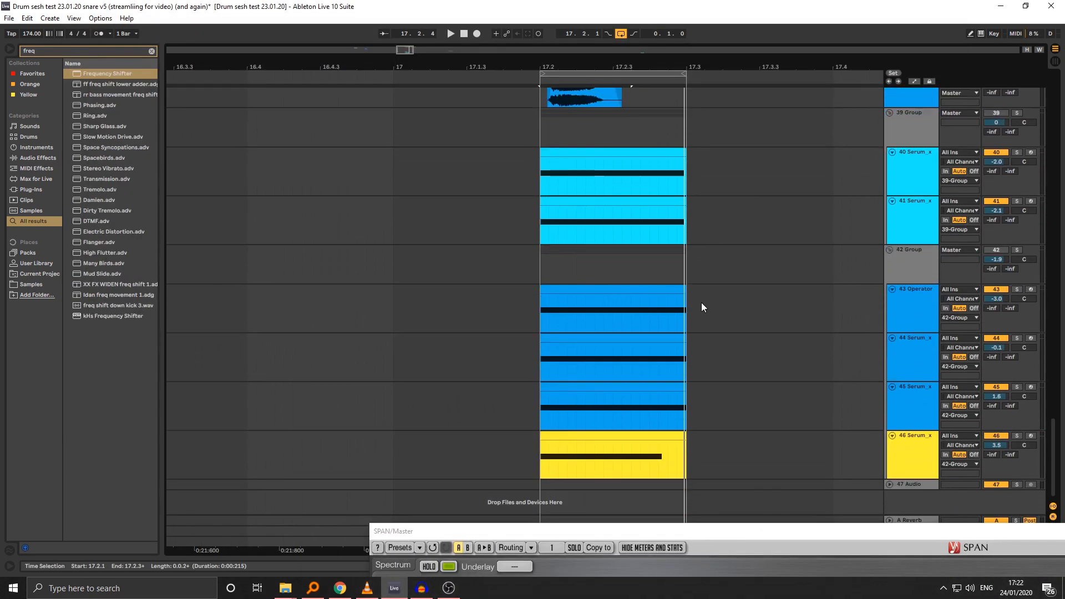
pyautogui.click(920, 255)
pyautogui.press('s')
pyautogui.press('space')
pyautogui.click(557, 290)
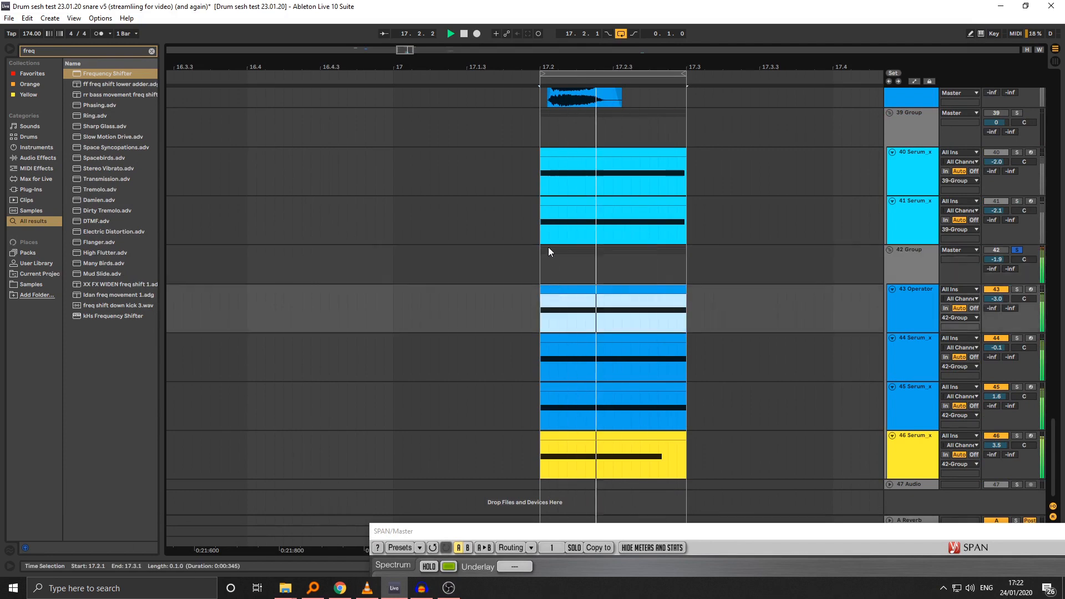
pyautogui.click(901, 266)
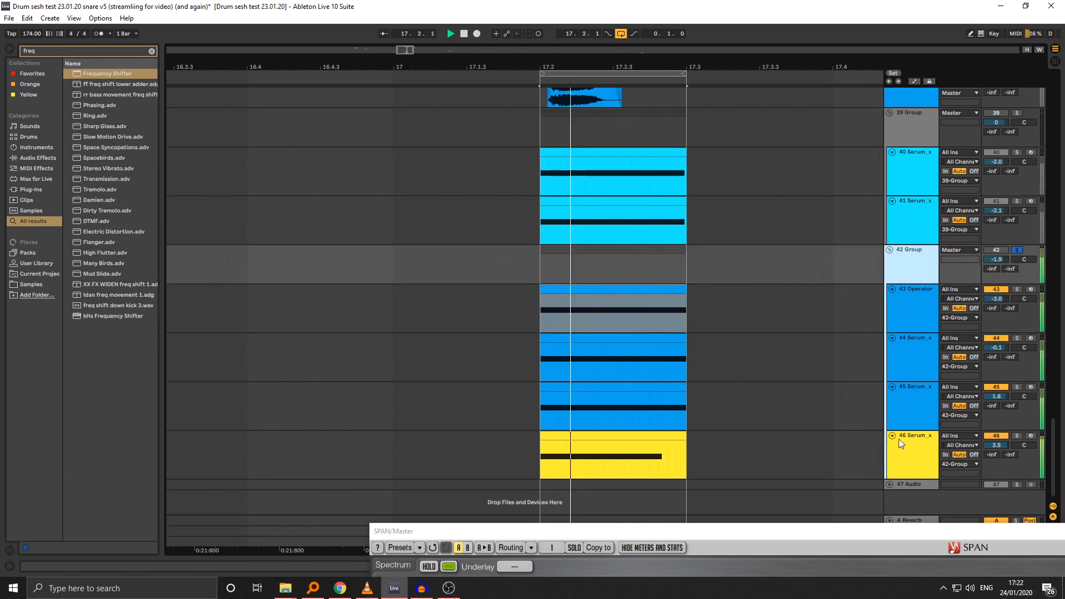
pyautogui.press('space')
# Step: Open the Serum instrument on the yellow track 46, inspect its oscillator settings, and close its window
pyautogui.click(913, 454)
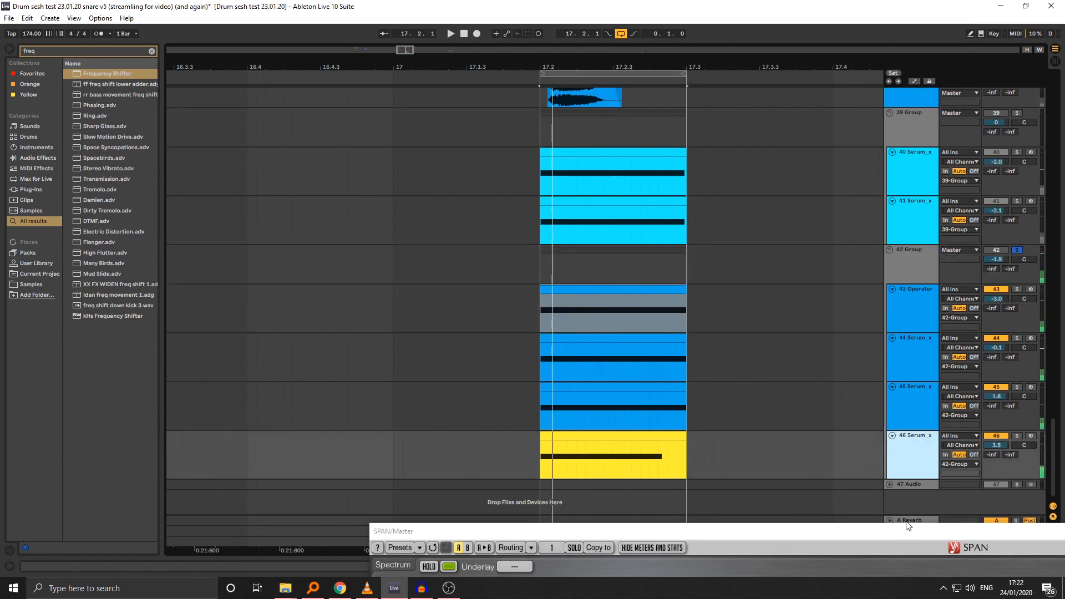
pyautogui.moveTo(899, 531); pyautogui.dragTo(943, 598)
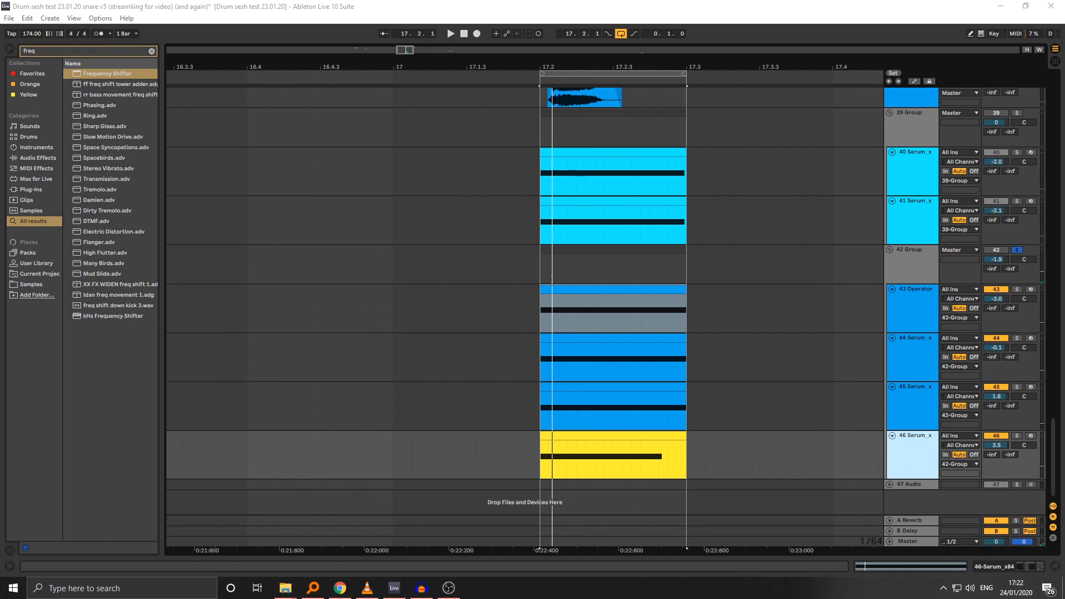
pyautogui.click(1014, 570)
pyautogui.click(36, 453)
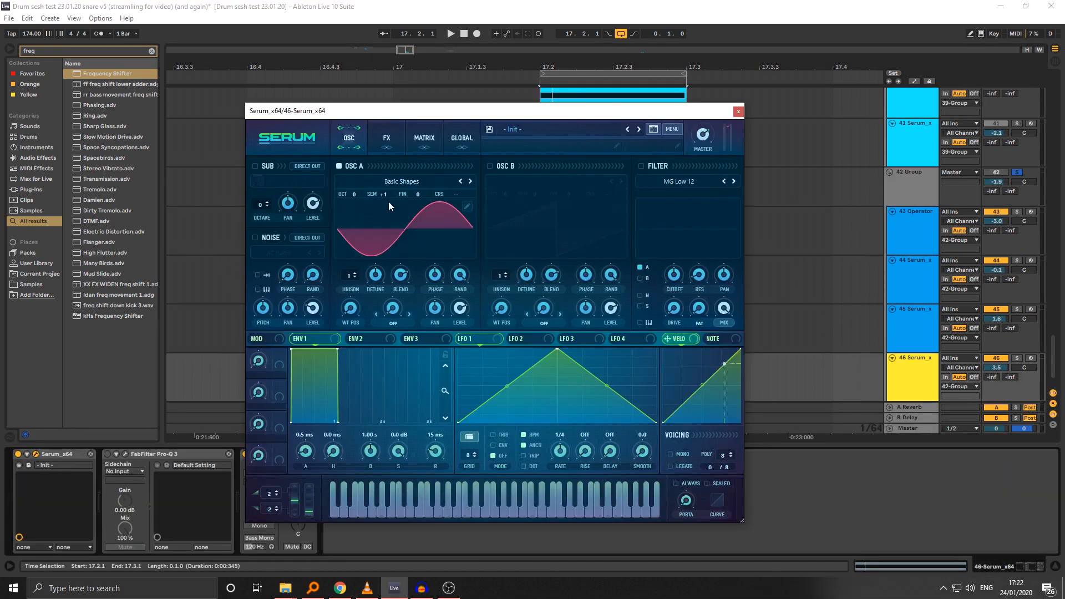
pyautogui.click(739, 111)
# Step: Try to move the yellow Serum track out of the 42 Group to just below track 41, and undo the move
pyautogui.moveTo(925, 387); pyautogui.dragTo(917, 175)
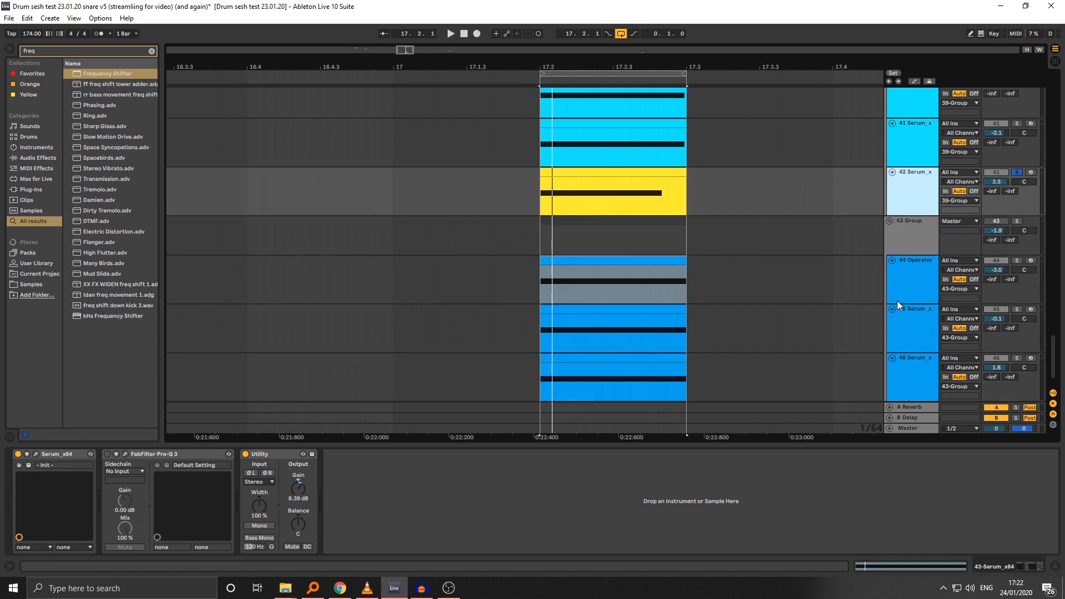
pyautogui.hotkey('ctrl', 'z')
# Step: Audition the yellow Serum track routed outside the 42 Group, and return it to the group
pyautogui.scroll(-1, 865, 328)
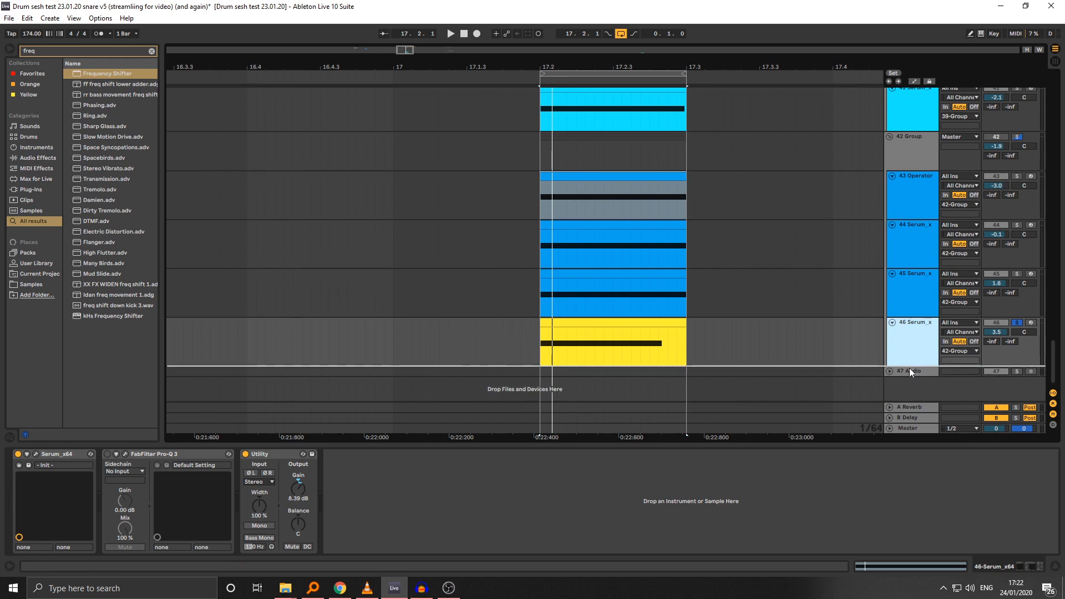
pyautogui.moveTo(910, 371); pyautogui.dragTo(909, 370)
pyautogui.press('space')
pyautogui.click(601, 324)
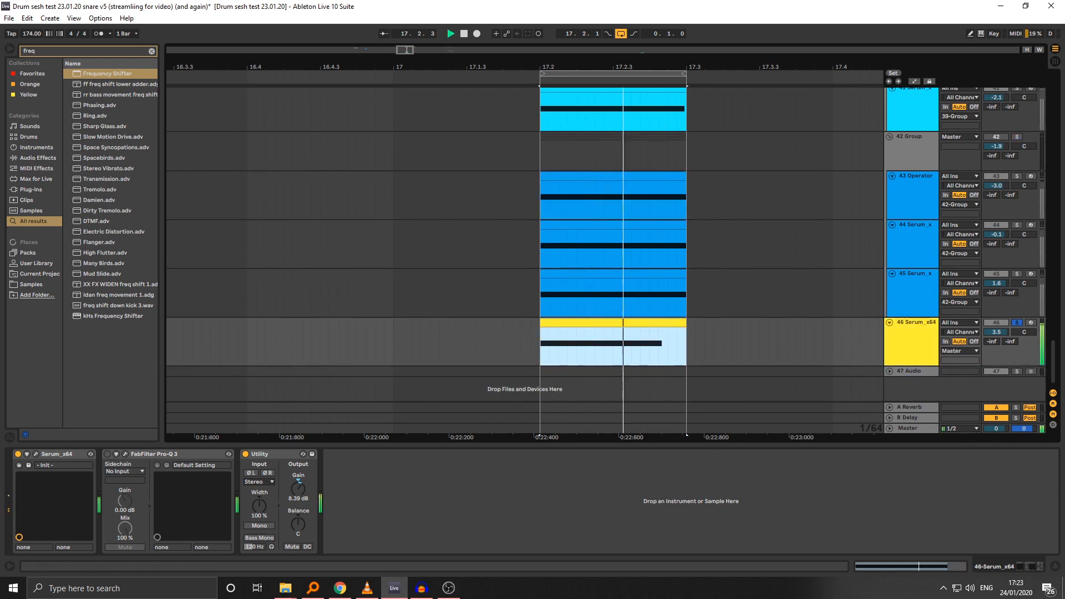
pyautogui.moveTo(158, 598); pyautogui.dragTo(475, 572)
pyautogui.moveTo(898, 329); pyautogui.dragTo(901, 292)
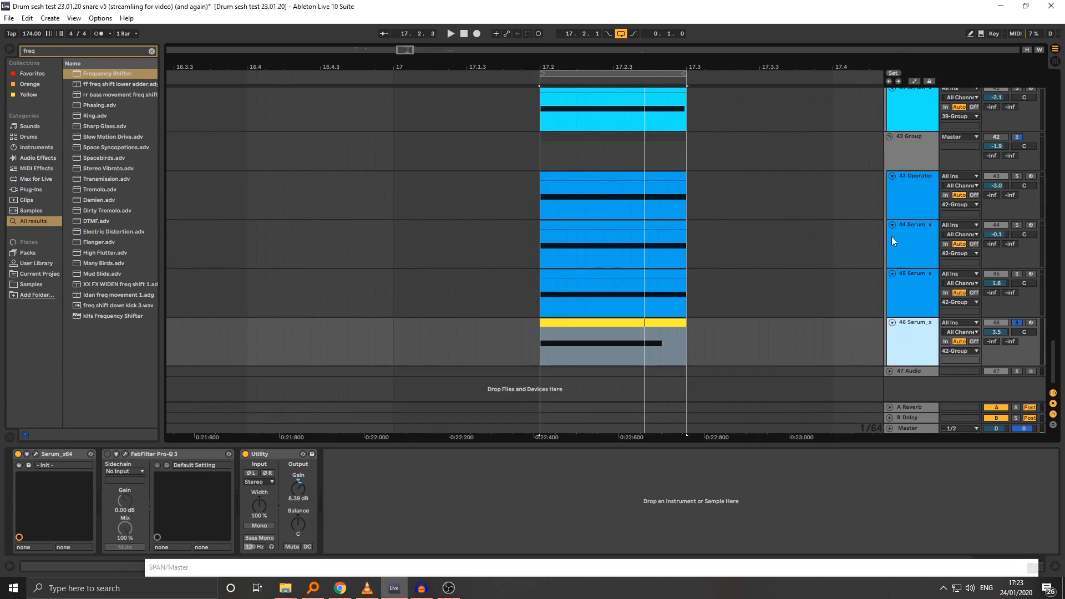
# Step: Examine the effect chain on the 42 Group, including its Audio Effect Racks and Frequency Shifters
pyautogui.click(917, 161)
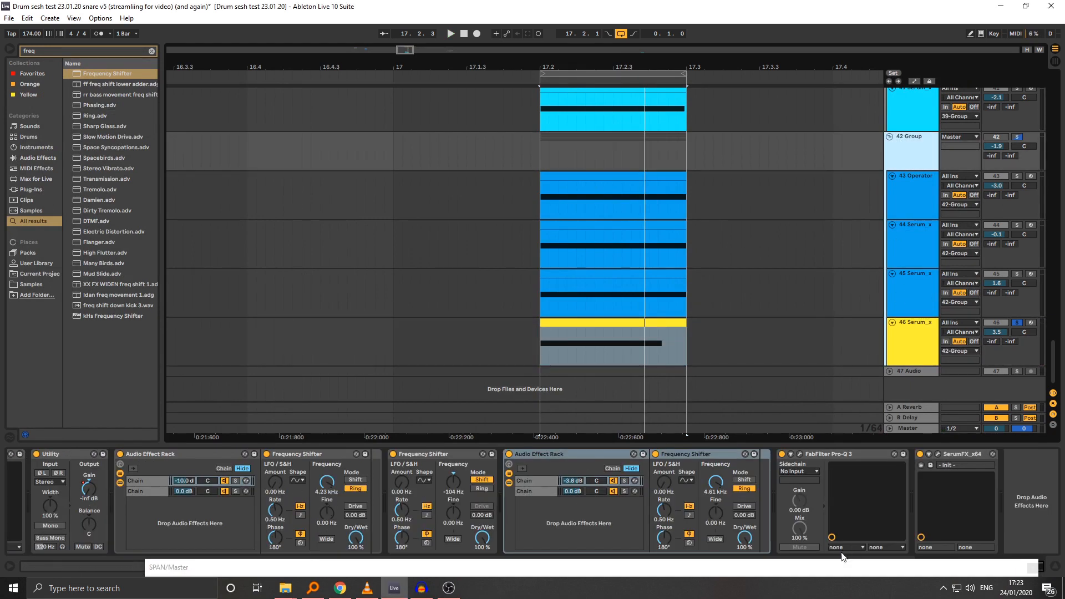
pyautogui.moveTo(842, 556); pyautogui.dragTo(827, 581)
pyautogui.click(945, 567)
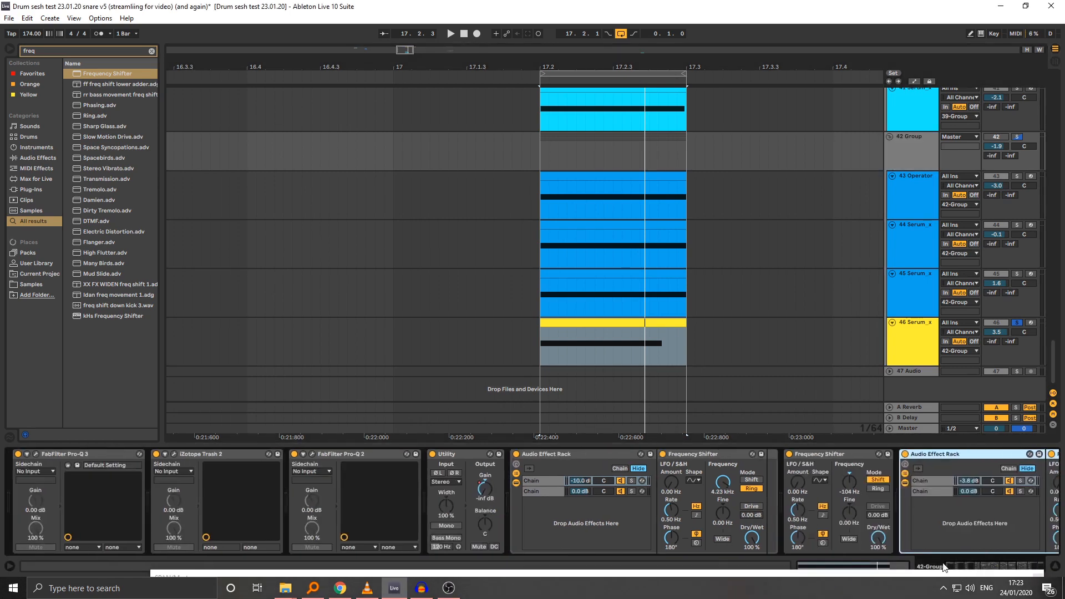
pyautogui.click(698, 455)
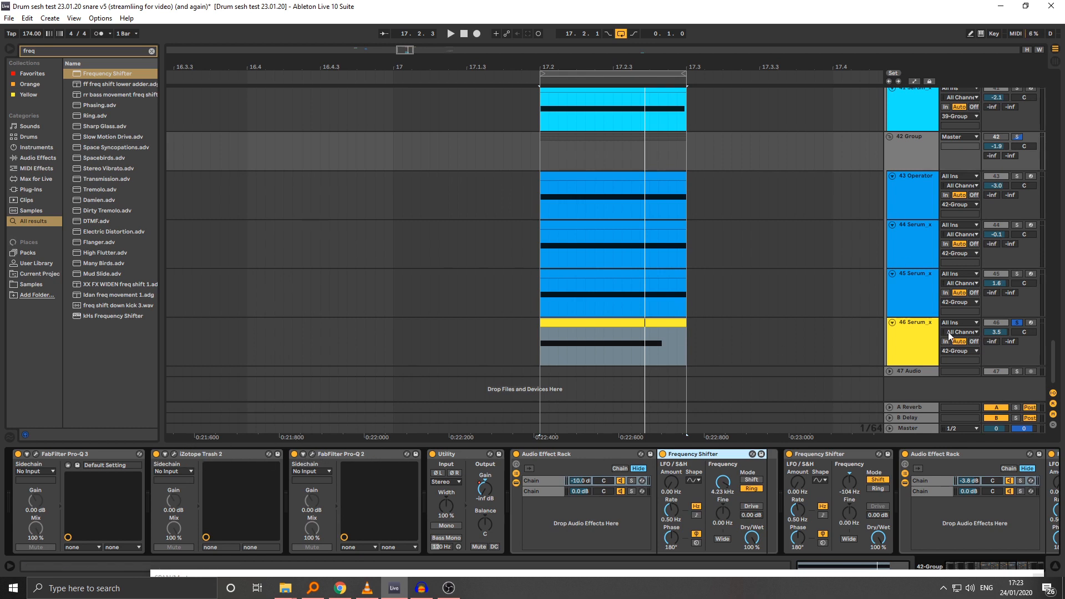
# Step: Turn off solo on the yellow Serum track and collapse the 42 Group
pyautogui.click(1019, 323)
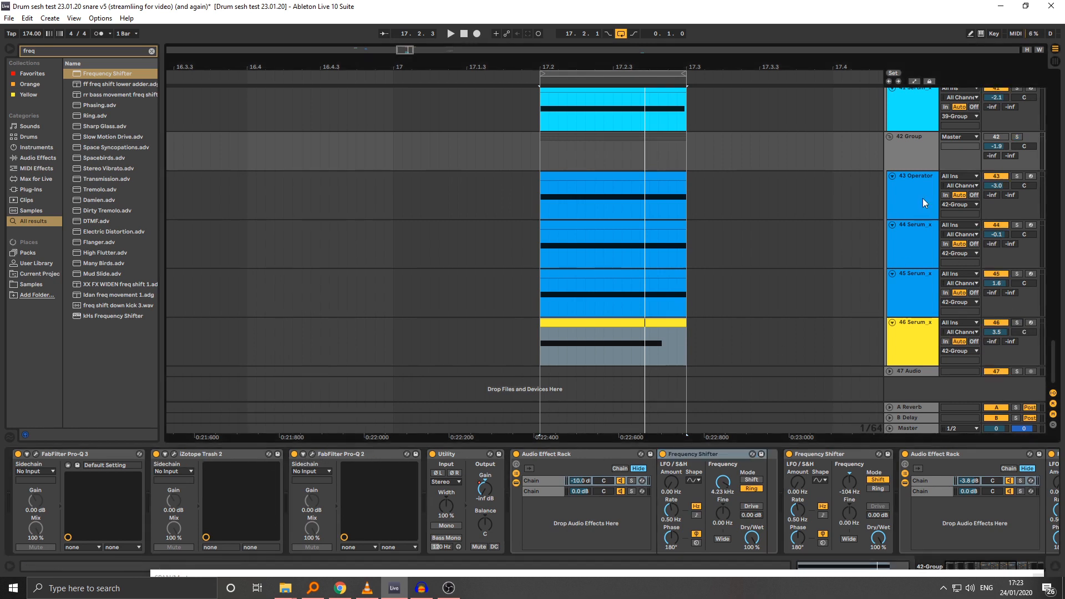
pyautogui.click(889, 136)
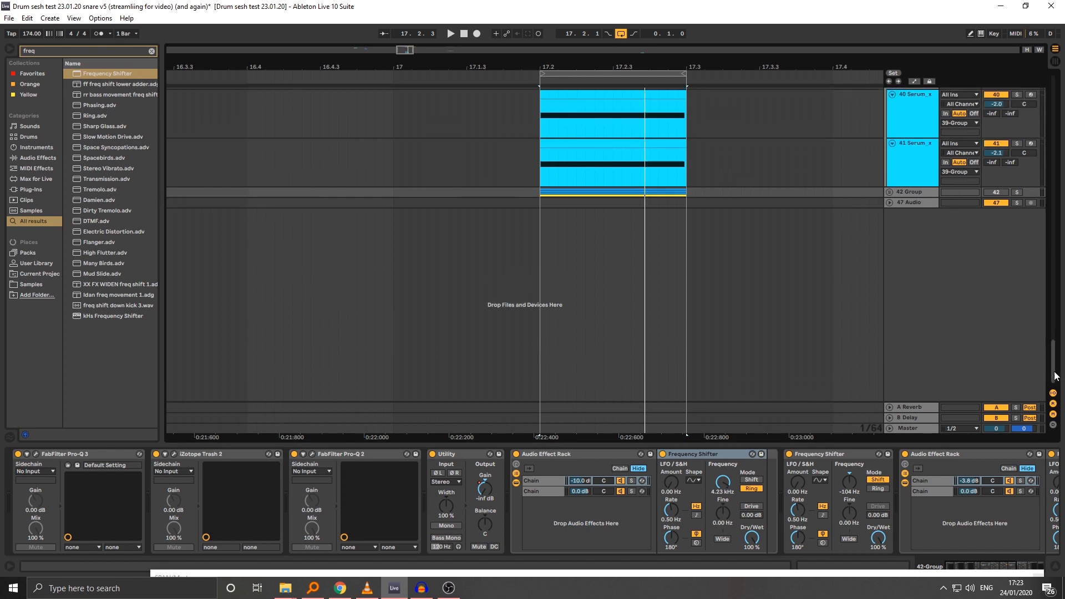
# Step: Play the layered snare clips together from 17.2
pyautogui.moveTo(1055, 373); pyautogui.dragTo(1055, 296)
pyautogui.moveTo(408, 66); pyautogui.dragTo(344, 53)
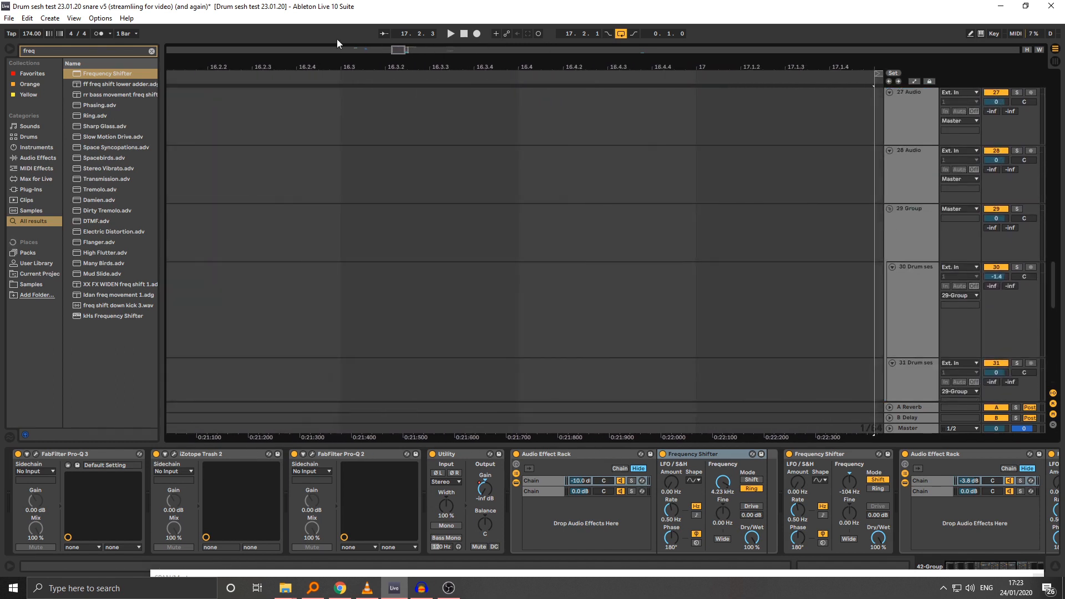
pyautogui.click(365, 52)
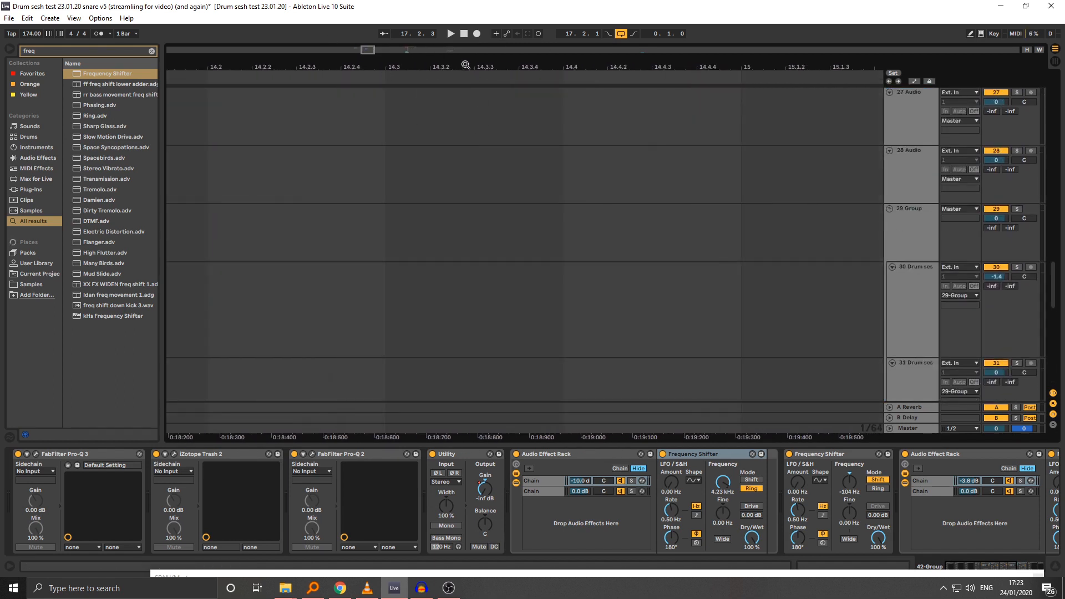
pyautogui.moveTo(466, 65); pyautogui.dragTo(484, 14)
pyautogui.scroll(-4, 549, 224)
pyautogui.moveTo(616, 65); pyautogui.dragTo(591, 186)
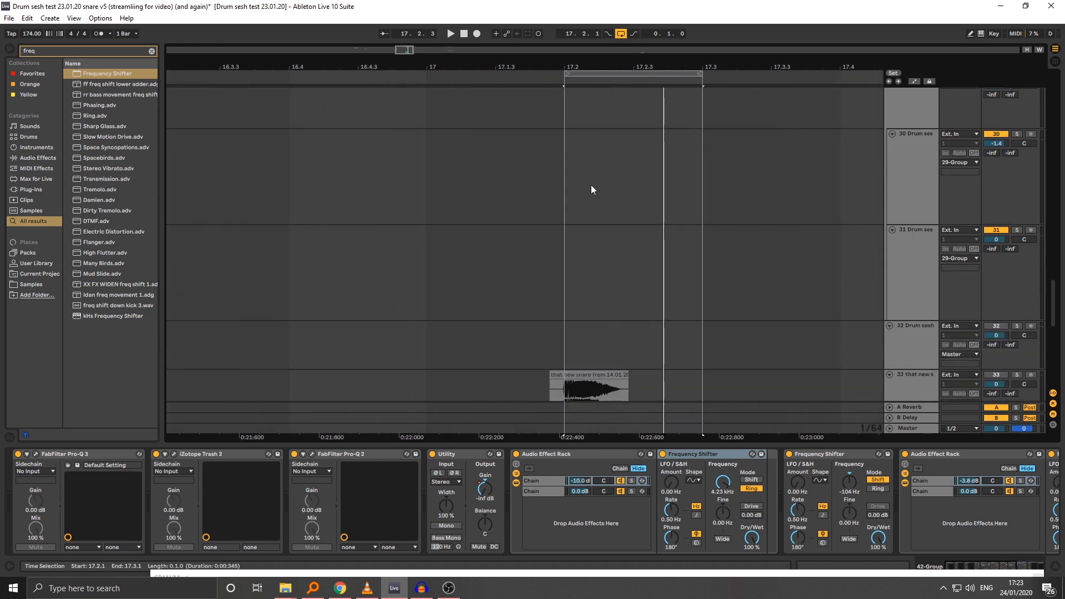
pyautogui.click(563, 275)
pyautogui.scroll(-2, 584, 420)
pyautogui.press('space')
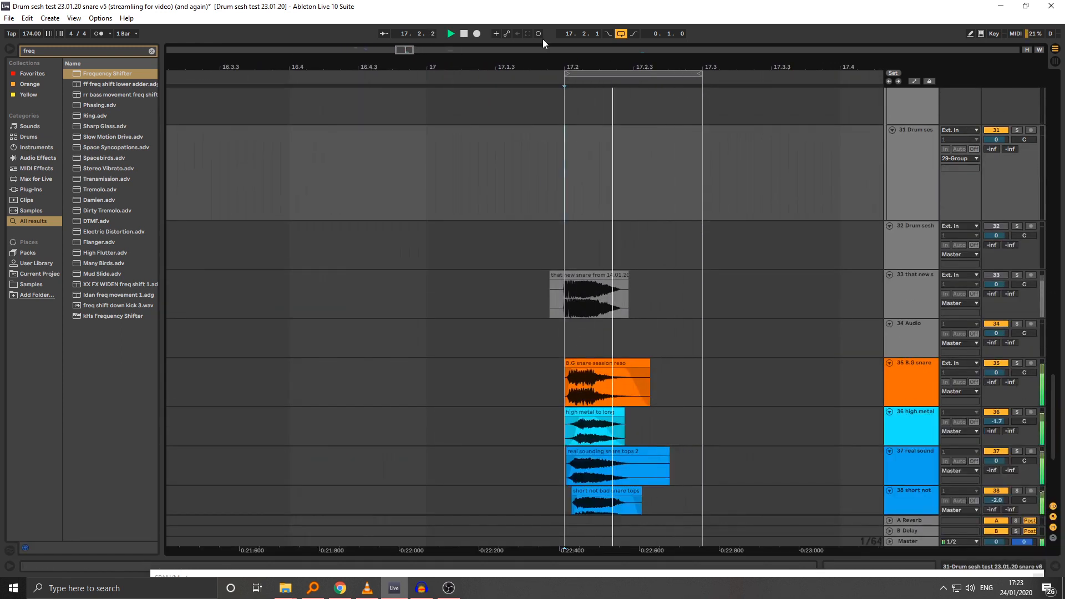
# Step: Loop the arrangement section from 14.2.3 around the B.G Snare Transient clip and play it
pyautogui.moveTo(535, 68); pyautogui.dragTo(534, 35)
pyautogui.click(360, 50)
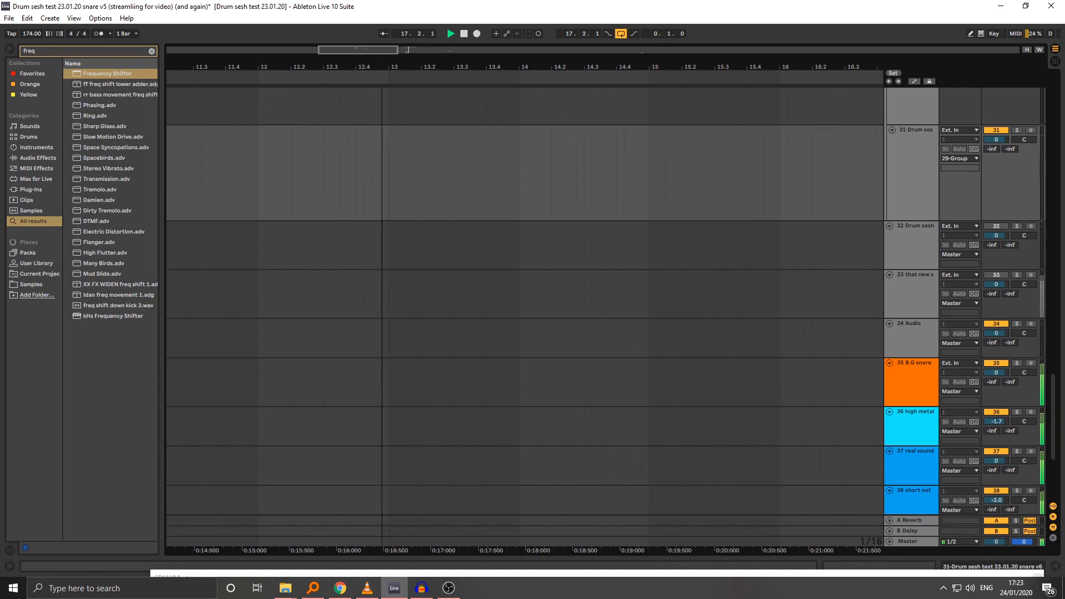
pyautogui.moveTo(382, 66); pyautogui.dragTo(475, 34)
pyautogui.scroll(2, 720, 248)
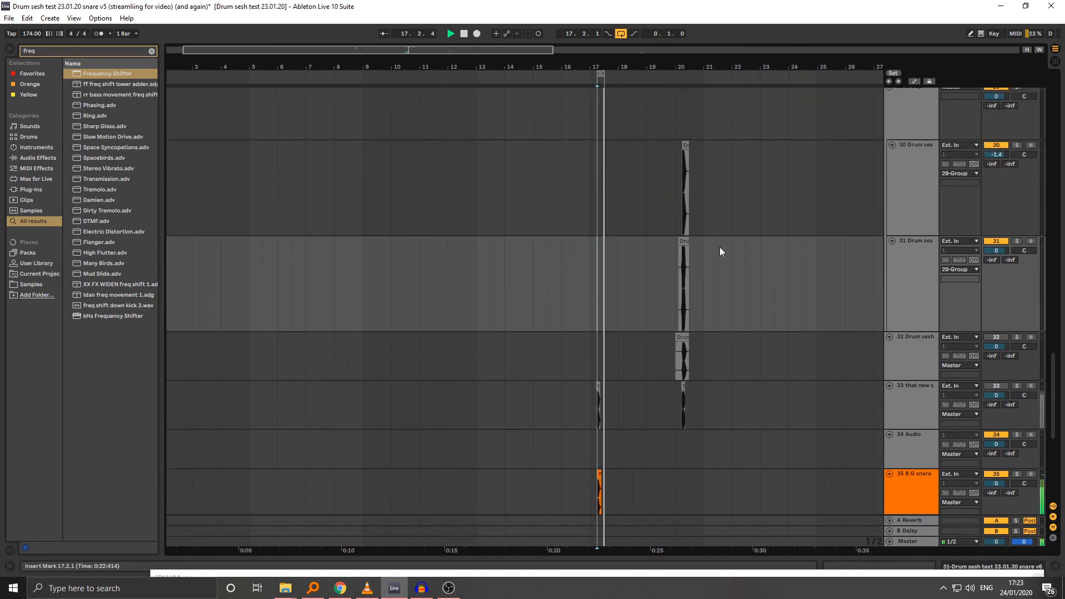
pyautogui.moveTo(1054, 384); pyautogui.dragTo(1053, 184)
pyautogui.press('space')
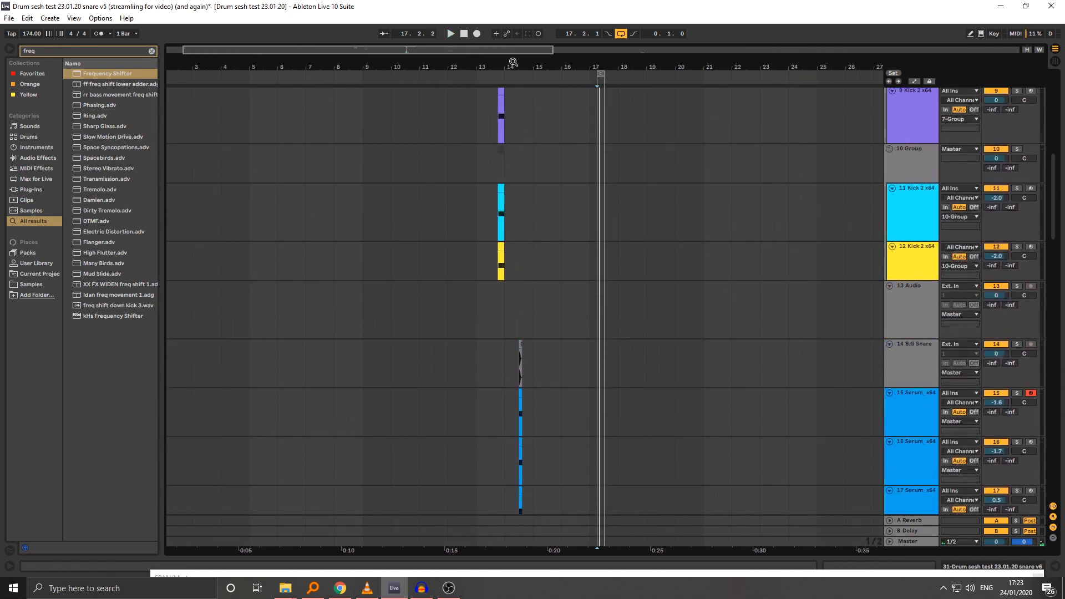
pyautogui.moveTo(513, 62); pyautogui.dragTo(560, 63)
pyautogui.moveTo(183, 58); pyautogui.dragTo(426, 58)
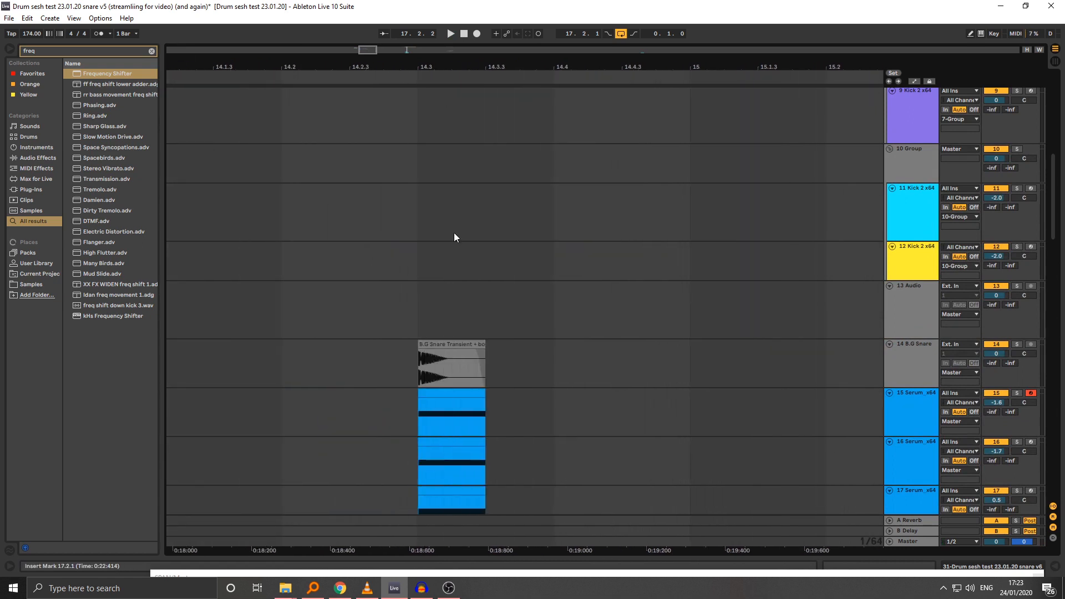
pyautogui.moveTo(375, 410); pyautogui.dragTo(494, 383)
pyautogui.hotkey('ctrl', 'l')
pyautogui.press('space')
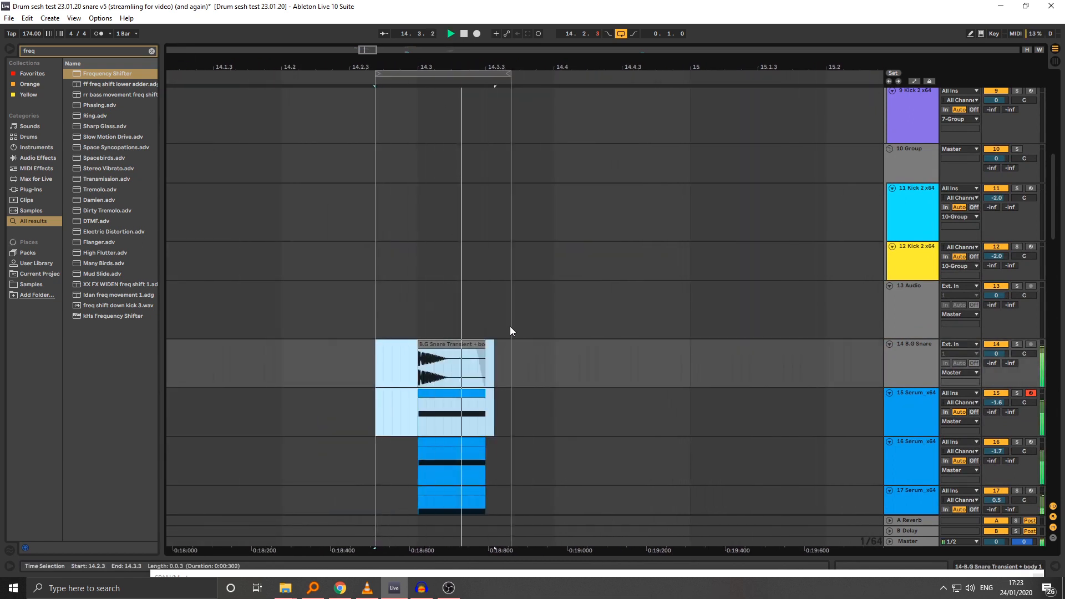
# Step: Insert a MIDI track below the 18 Serum track and load the Serum instrument onto it
pyautogui.moveTo(376, 64); pyautogui.dragTo(375, 86)
pyautogui.moveTo(443, 73); pyautogui.dragTo(448, 64)
pyautogui.scroll(-5, 444, 239)
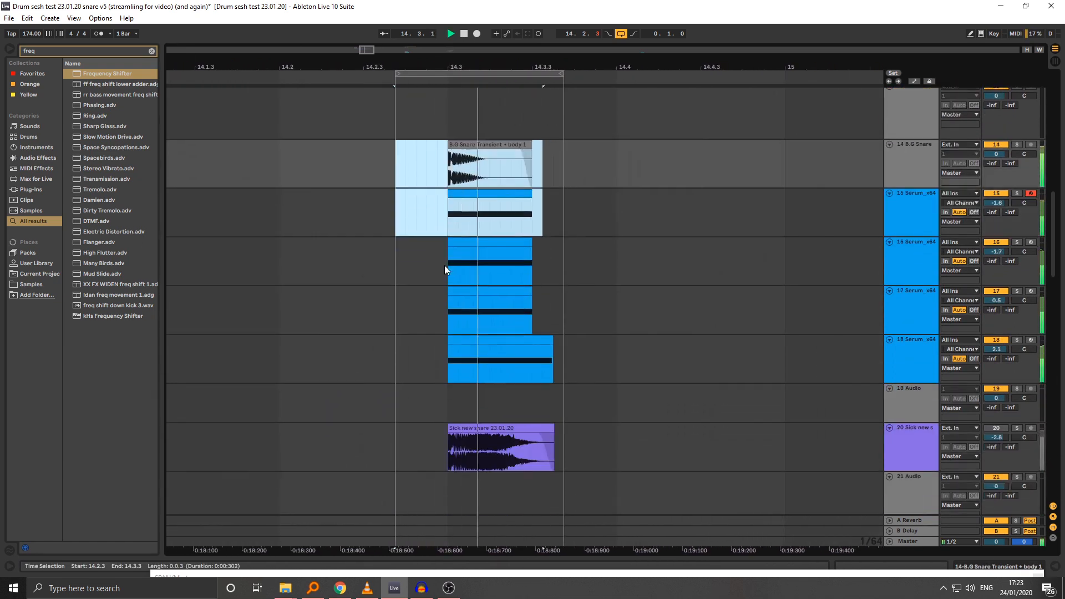
pyautogui.scroll(-1, 933, 200)
pyautogui.click(916, 357)
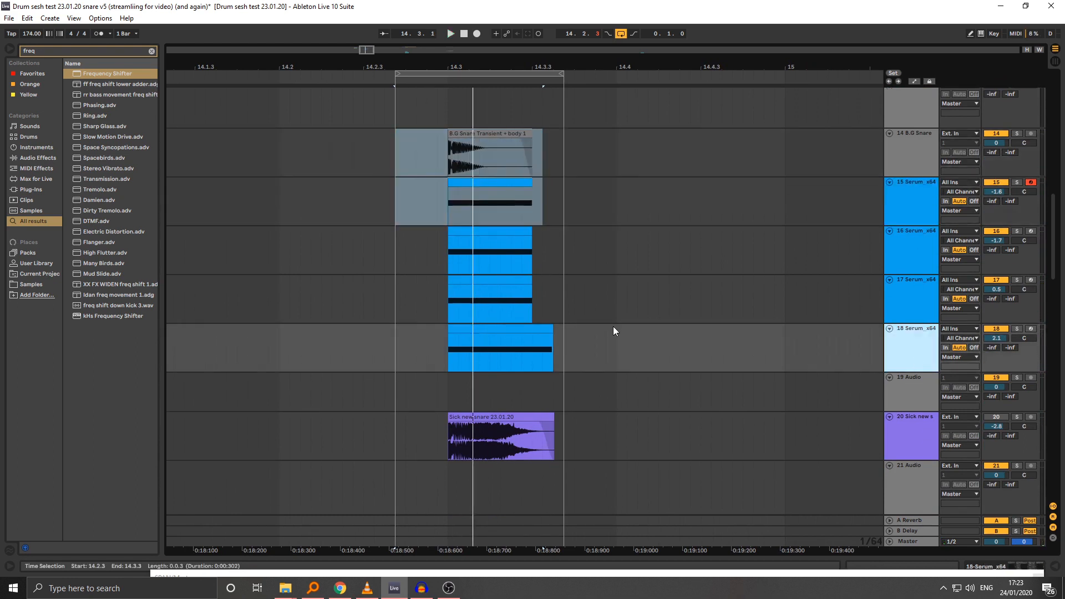
pyautogui.hotkey('ctrl', 'shift', 't')
pyautogui.hotkey('ctrl', 'f')
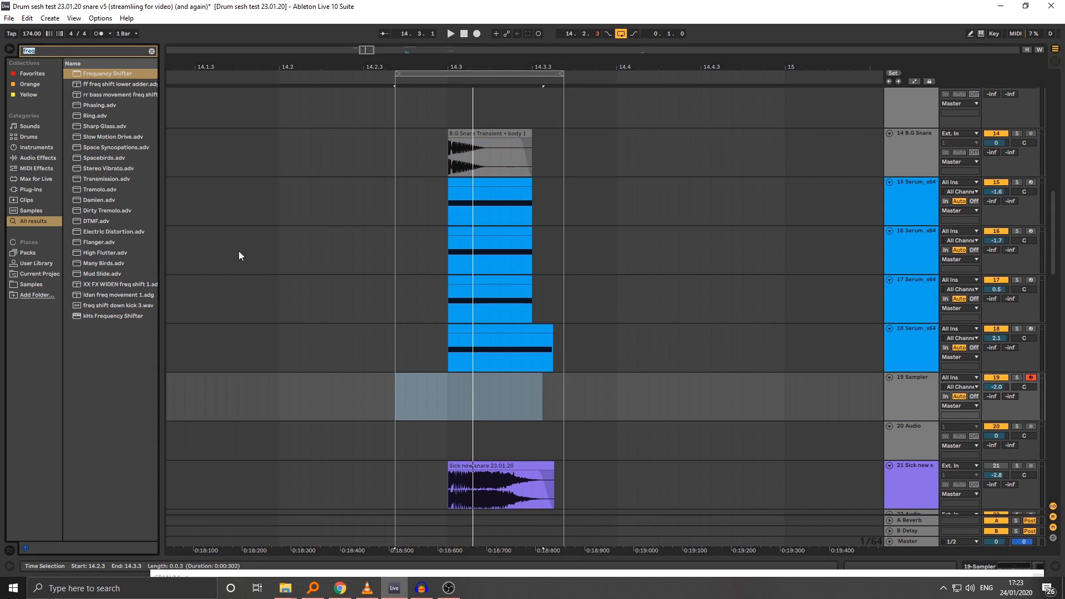
pyautogui.write('serum')
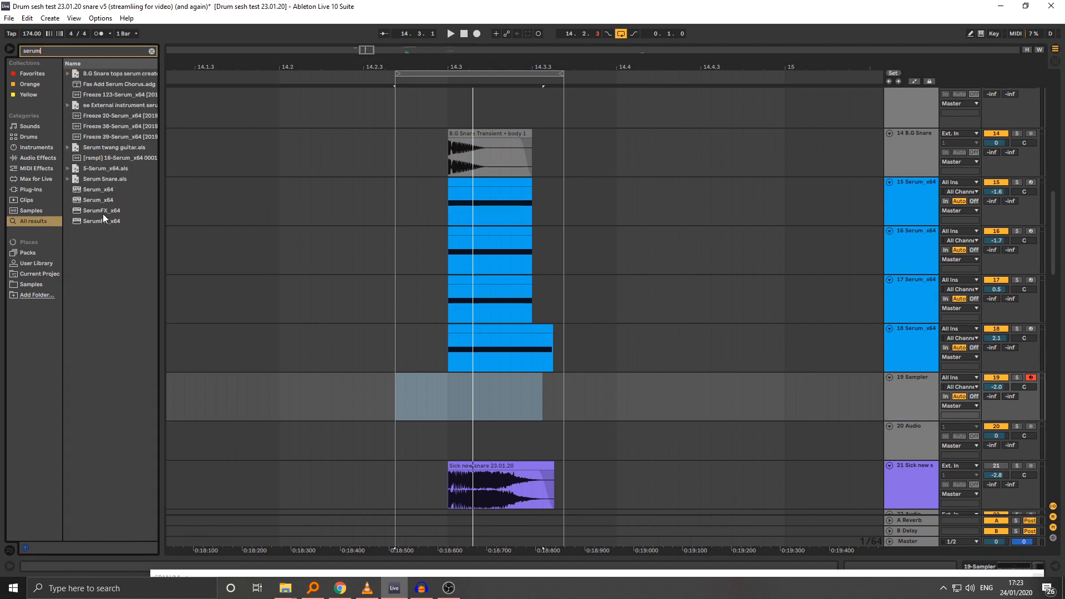
pyautogui.doubleClick(94, 200)
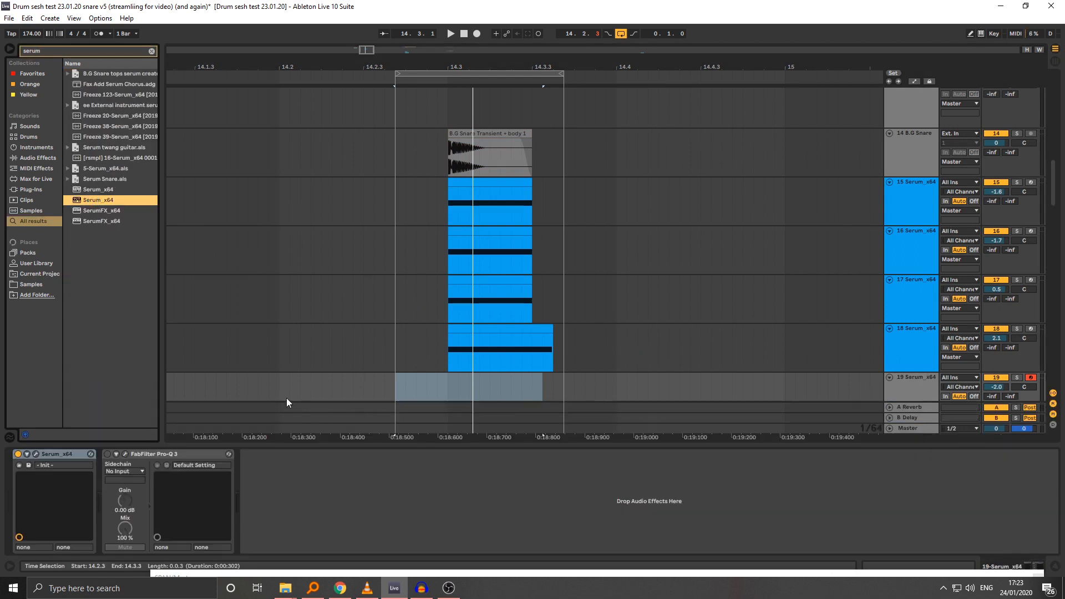
# Step: Create a MIDI clip from 14.3.1 to the end of the clip above on the 19 Serum track, and add an A3 note at its start
pyautogui.scroll(-1, 286, 398)
pyautogui.click(448, 346)
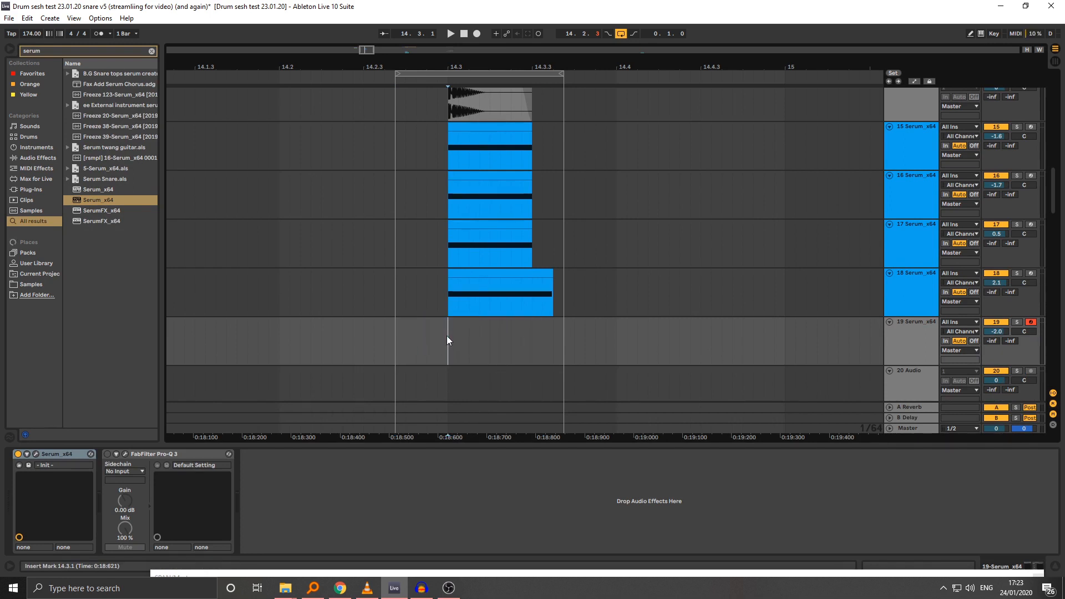
pyautogui.moveTo(448, 340); pyautogui.dragTo(564, 343)
pyautogui.hotkey('ctrl', 'shift', 'm')
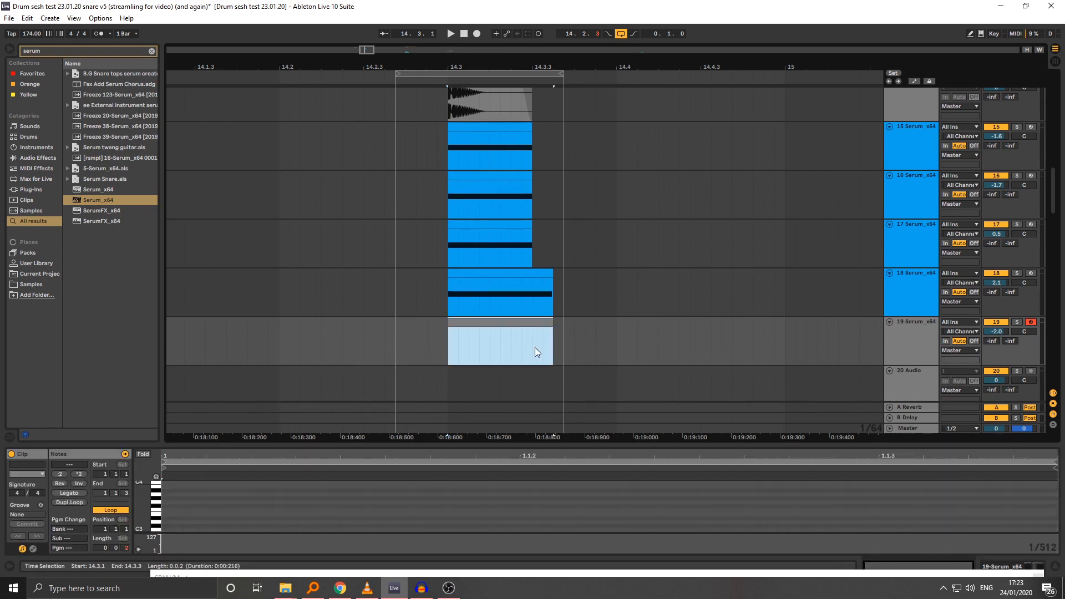
pyautogui.doubleClick(176, 497)
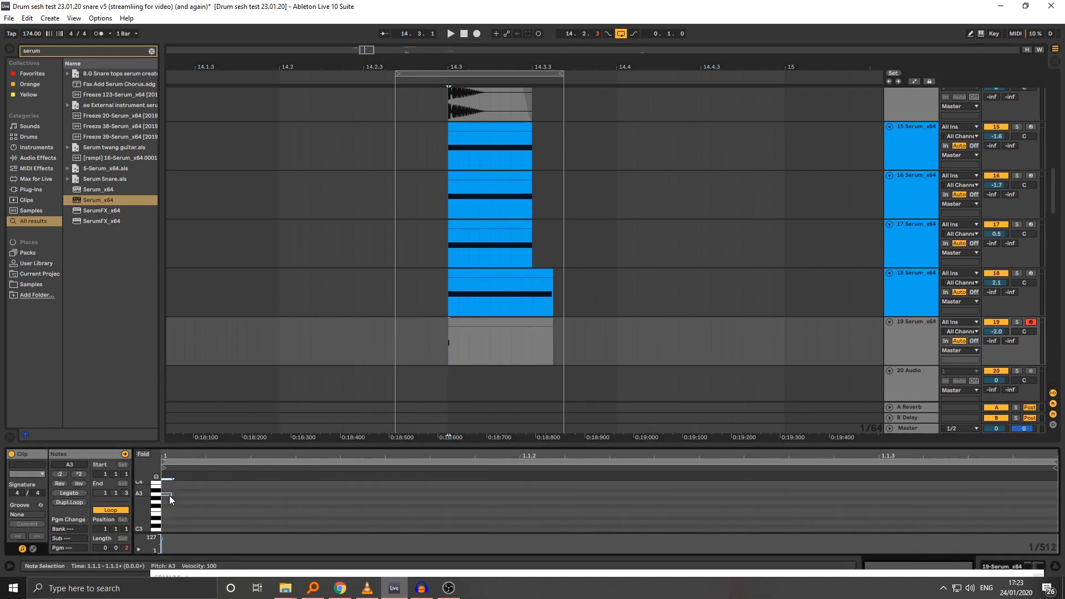
# Step: Extend the A3 note across the clip, and colour the 19 Serum track and its clip orange
pyautogui.moveTo(169, 495); pyautogui.dragTo(1036, 494)
pyautogui.click(904, 338)
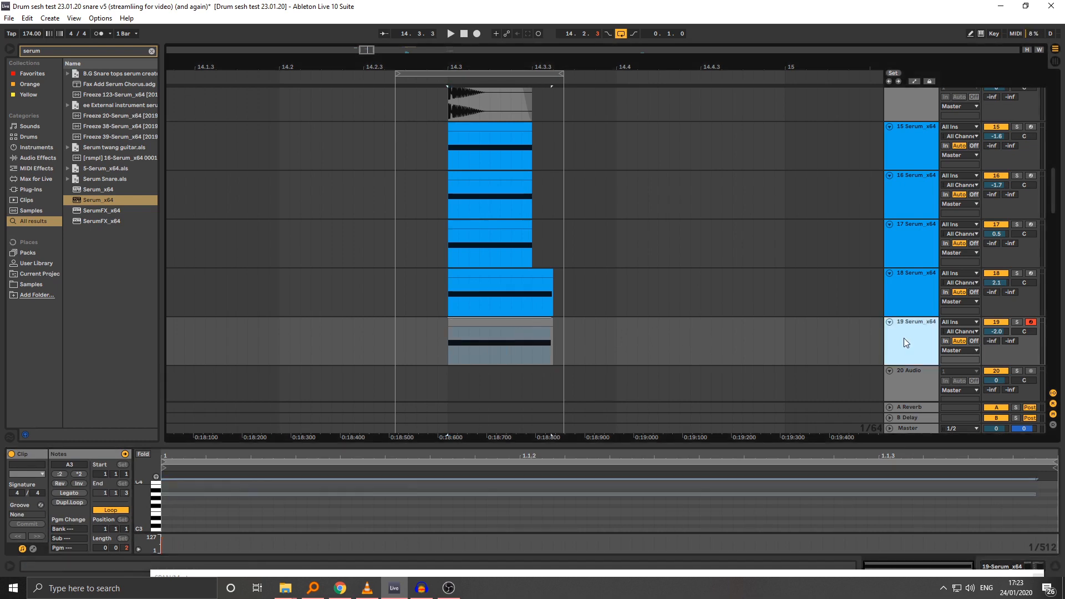
pyautogui.rightClick(904, 338)
pyautogui.click(921, 471)
pyautogui.click(912, 332)
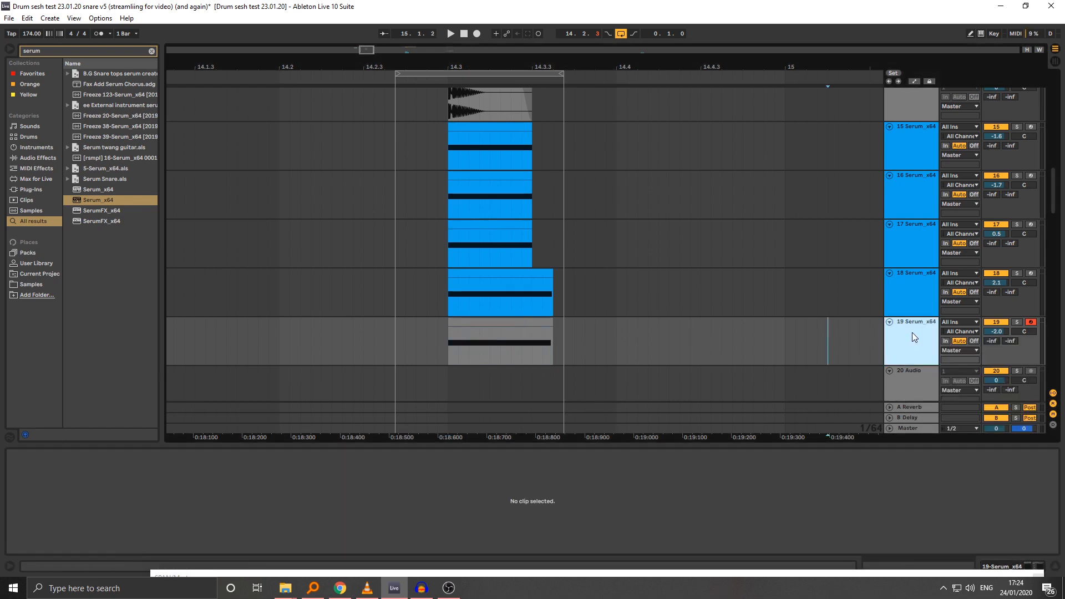
pyautogui.rightClick(912, 332)
pyautogui.click(944, 517)
# Step: Put the orange Serum track into a new group track
pyautogui.hotkey('ctrl', 'g')
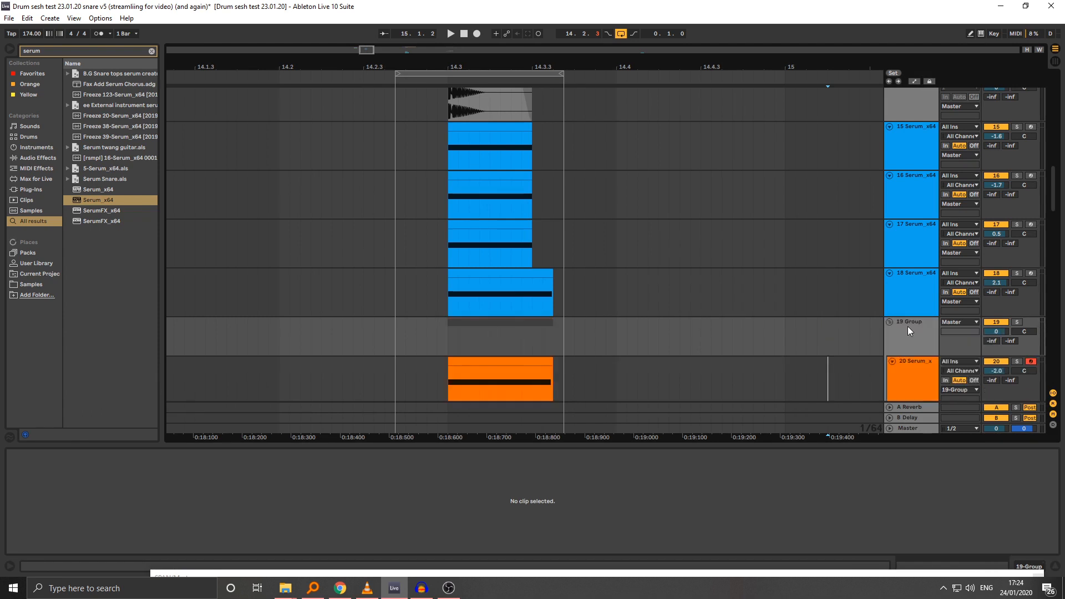
pyautogui.scroll(-2, 666, 300)
pyautogui.click(488, 276)
# Step: Delete the FabFilter Pro-Q 3 from the orange Serum track's device chain
pyautogui.click(926, 285)
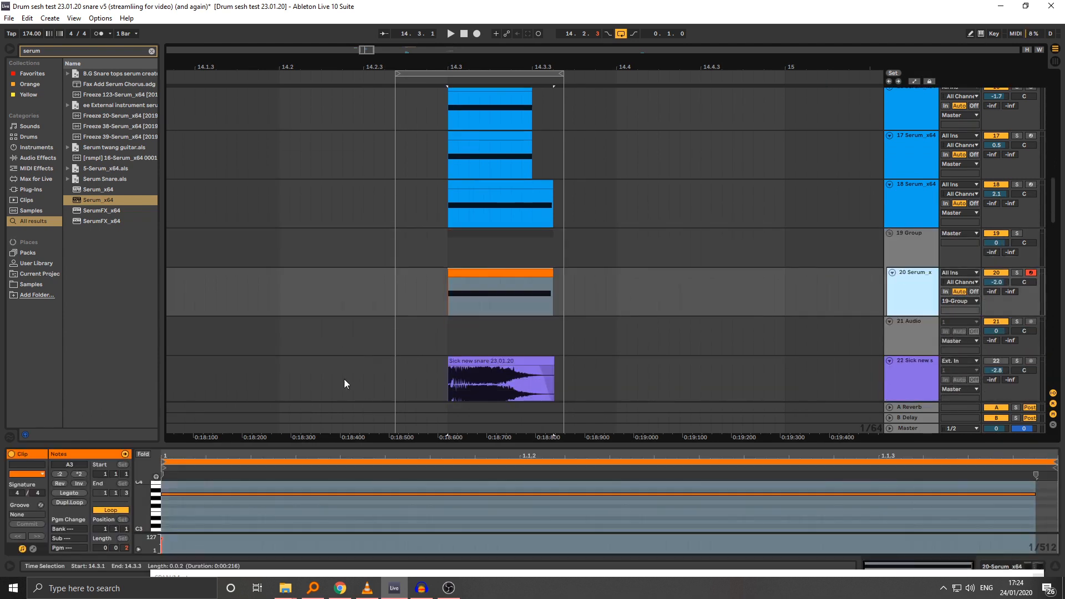
pyautogui.click(478, 272)
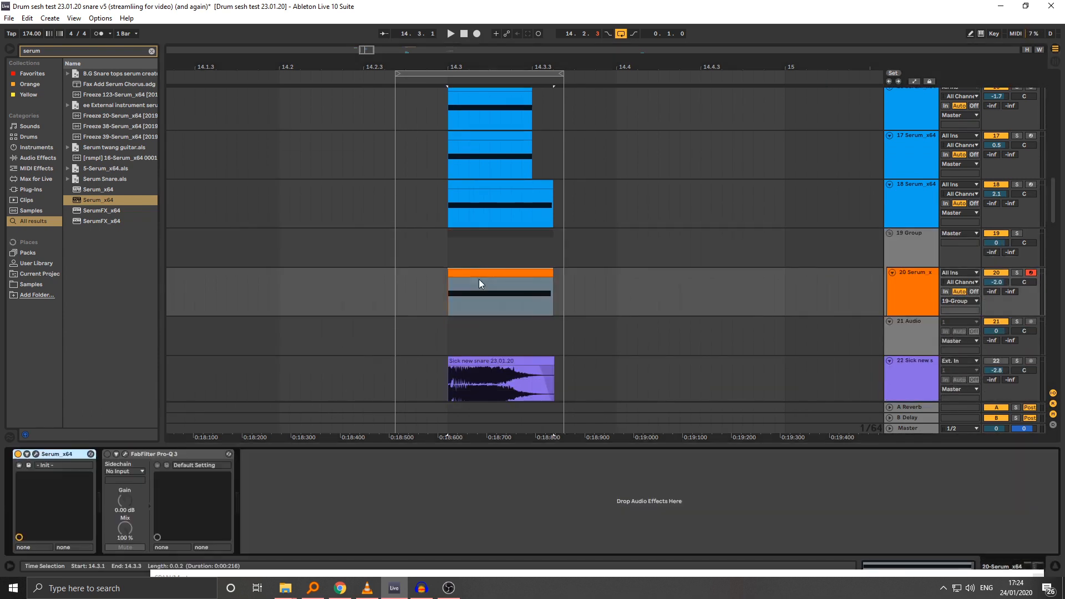
pyautogui.click(26, 454)
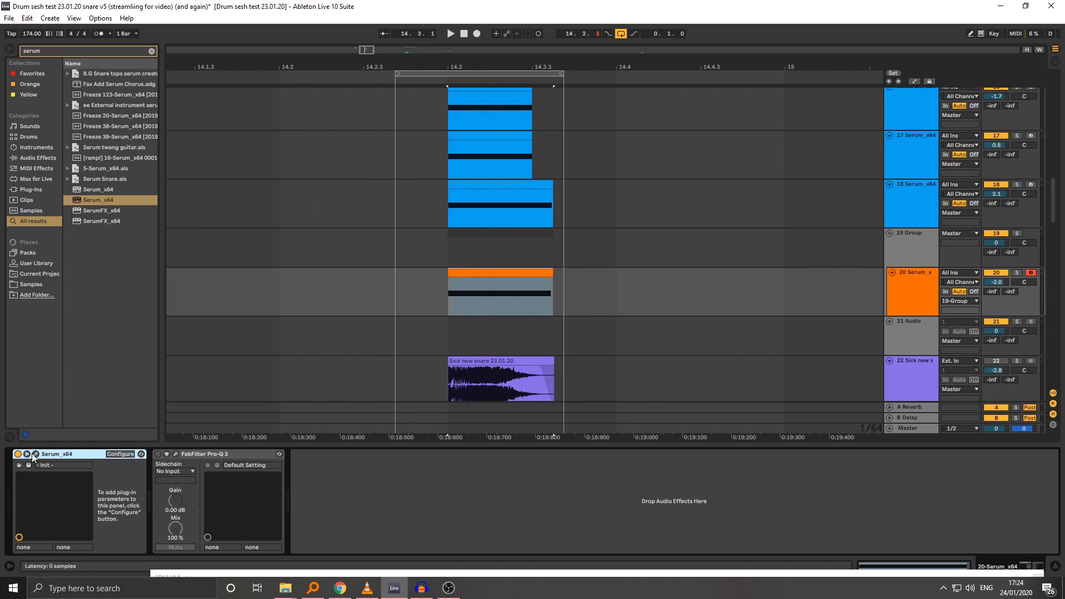
pyautogui.click(27, 453)
pyautogui.press('Delete')
# Step: Open the Serum plug-in on the orange track and switch its skin to the plain grey design
pyautogui.click(36, 454)
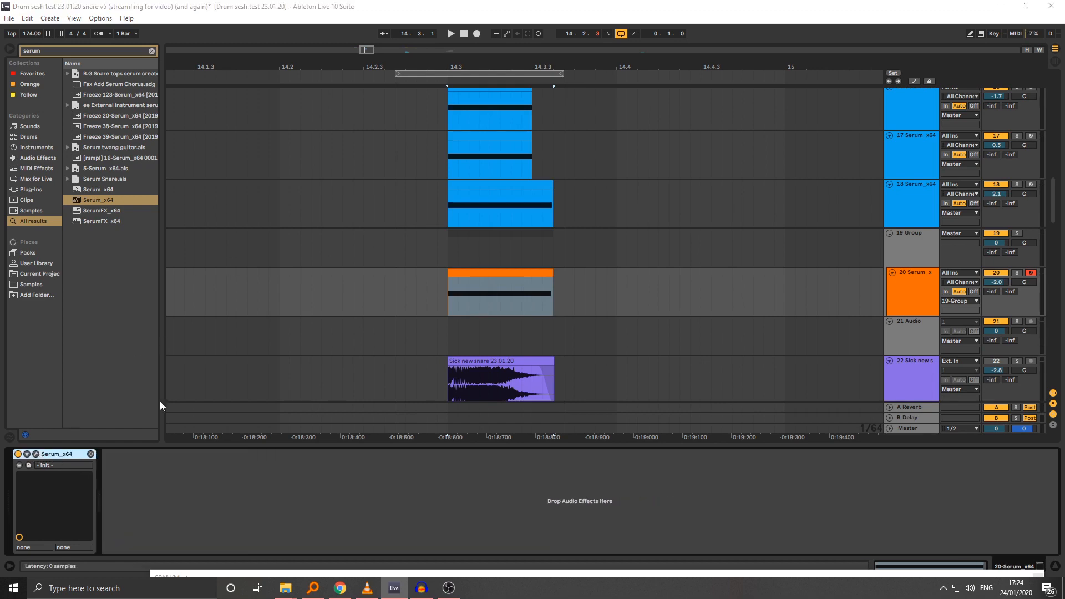
pyautogui.moveTo(311, 172); pyautogui.dragTo(373, 66)
pyautogui.click(294, 92)
pyautogui.click(295, 93)
pyautogui.click(298, 96)
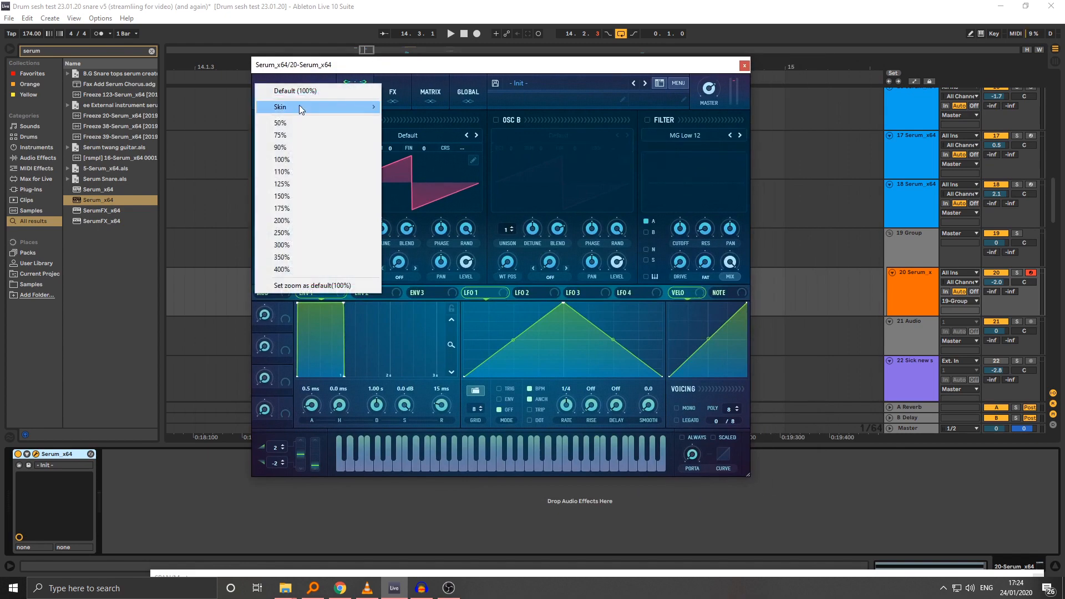
pyautogui.click(398, 103)
pyautogui.moveTo(399, 65); pyautogui.dragTo(509, 141)
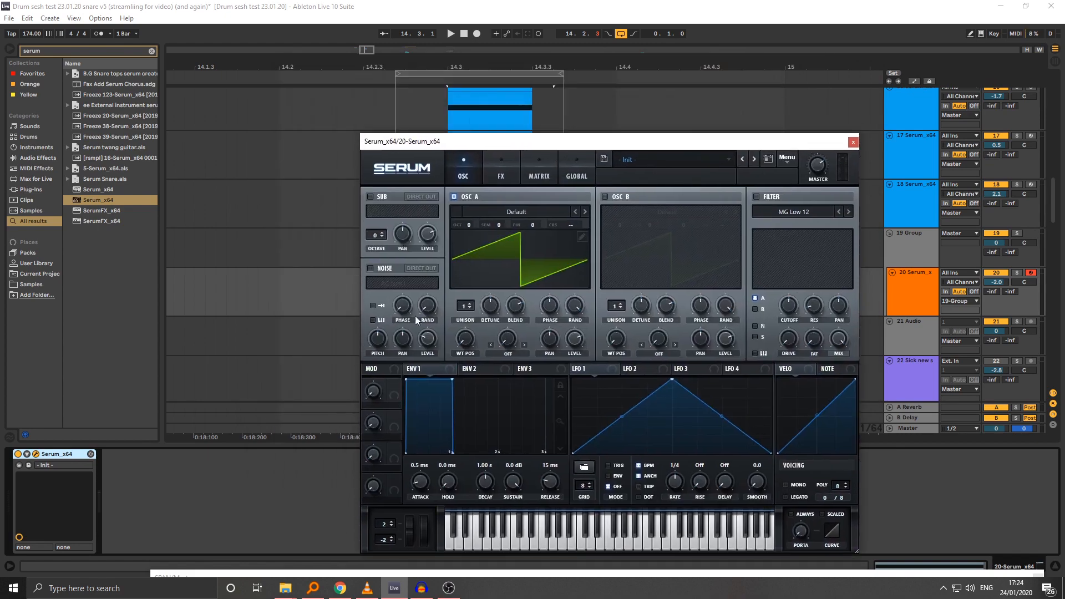
pyautogui.moveTo(423, 136); pyautogui.dragTo(397, 64)
# Step: Load the Analog wavetable Basic Shapes into Serum's OSC A and close the plug-in window
pyautogui.click(440, 141)
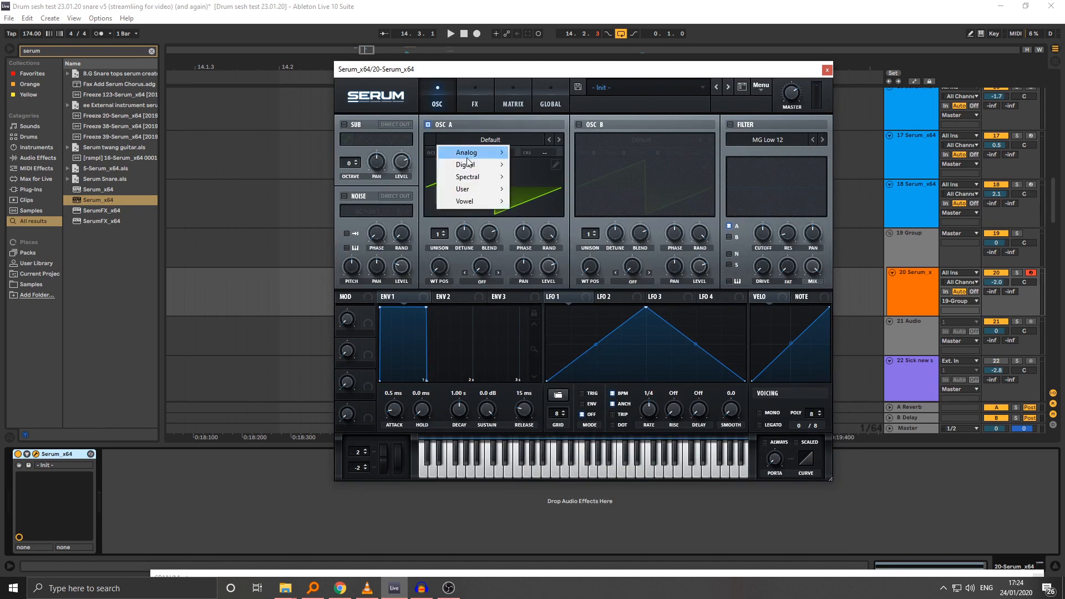
pyautogui.moveTo(469, 154)
pyautogui.click(538, 205)
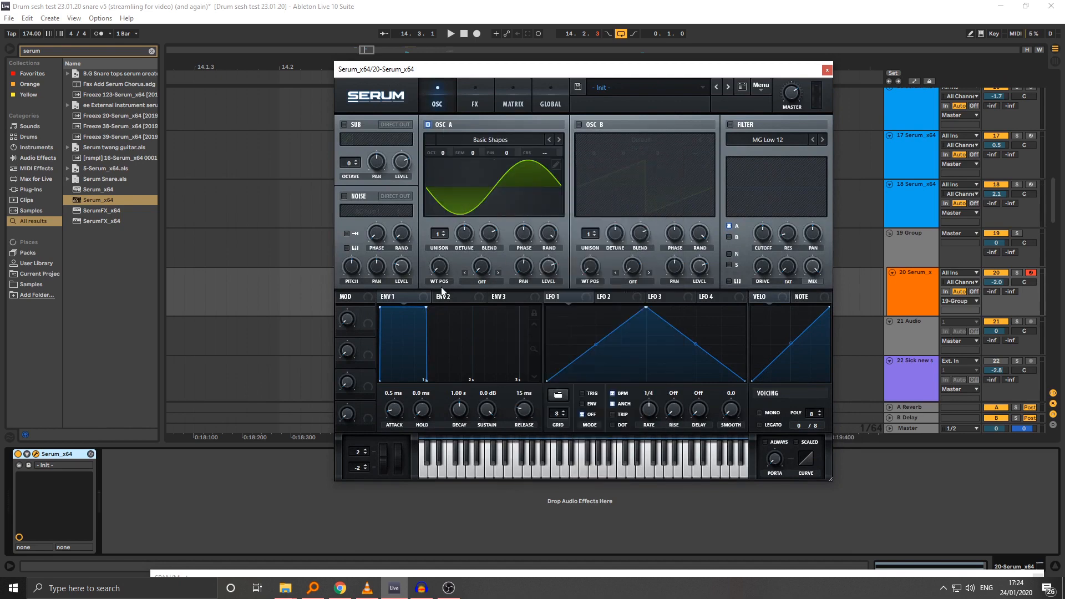
pyautogui.click(827, 69)
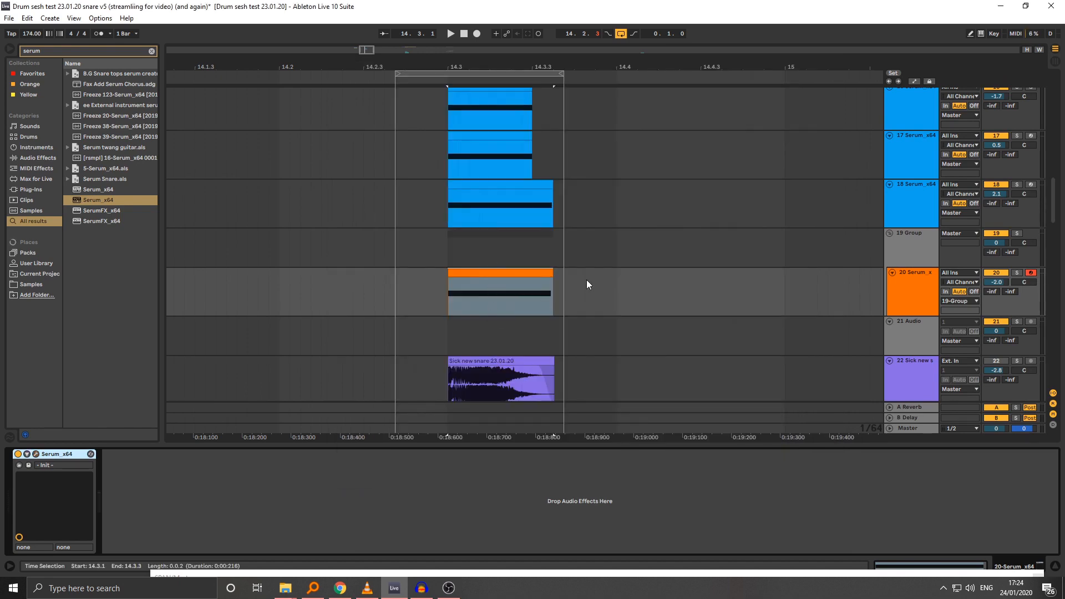
# Step: Play the looped section with the orange Serum track soloed
pyautogui.press('space')
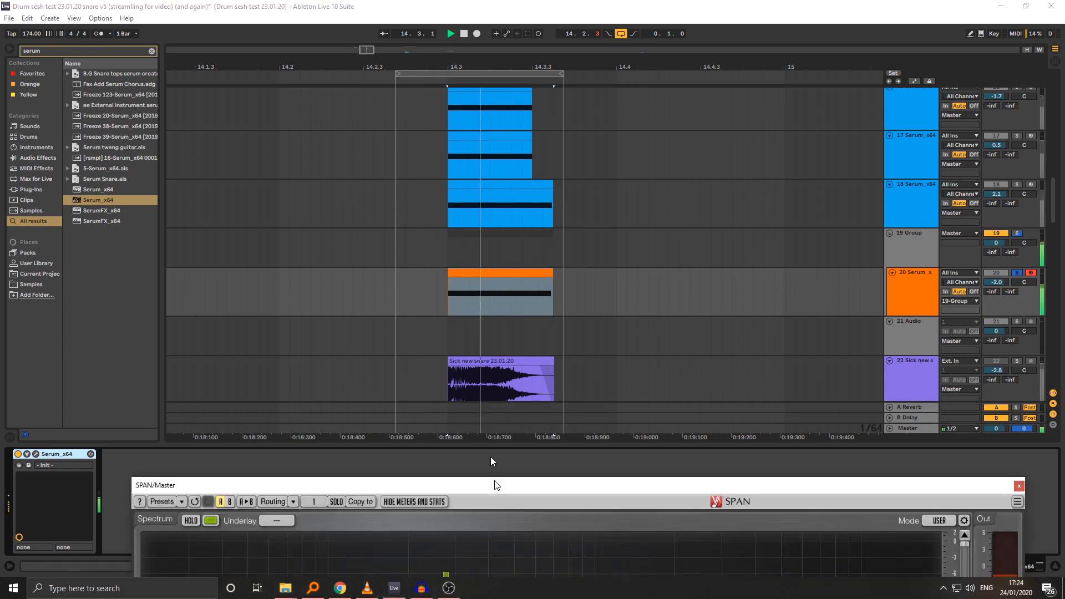
pyautogui.moveTo(494, 482); pyautogui.dragTo(496, 526)
pyautogui.press('space')
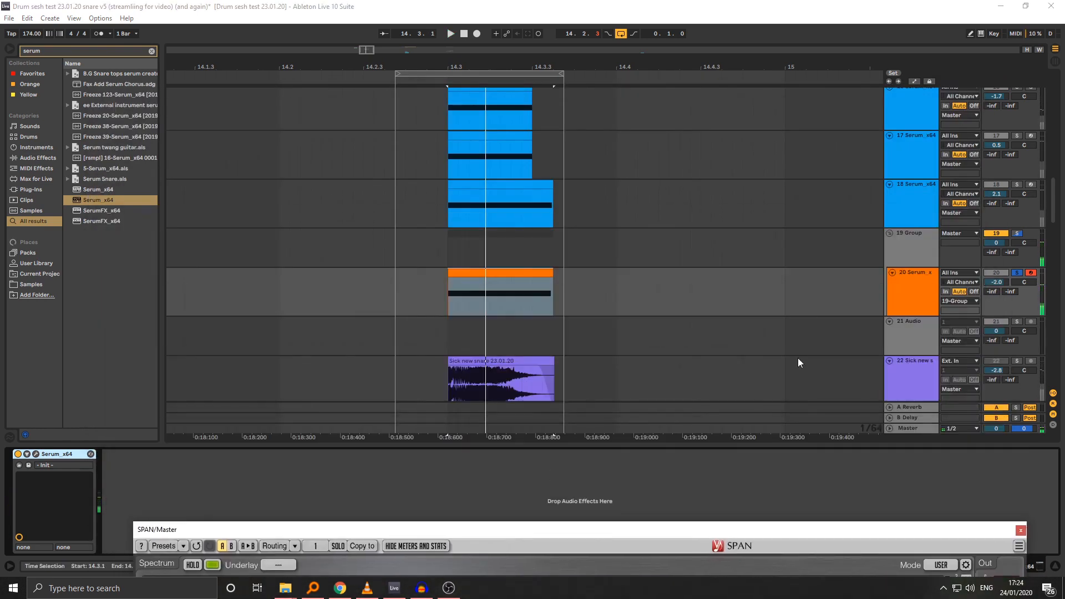
# Step: Duplicate the blue 15 Serum track into the 19 Group, directly above the orange Serum track
pyautogui.click(912, 280)
pyautogui.scroll(1, 612, 268)
pyautogui.scroll(-1, 578, 271)
pyautogui.scroll(2, 740, 228)
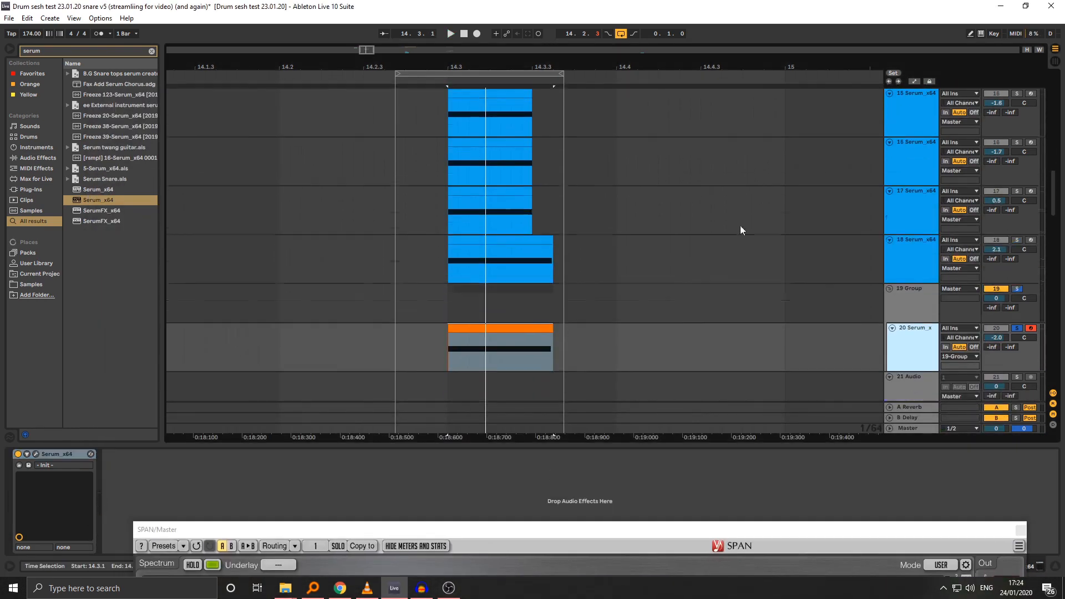
pyautogui.scroll(1, 740, 229)
pyautogui.click(905, 125)
pyautogui.moveTo(906, 120); pyautogui.dragTo(907, 302)
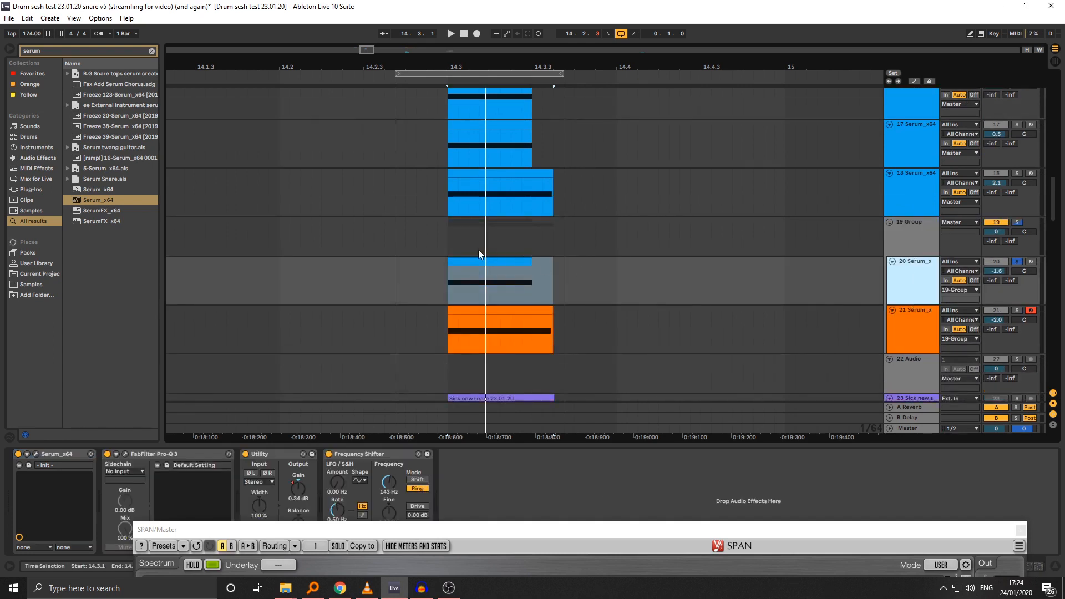
# Step: Check the Frequency Shifter on the duplicated blue Serum layer and play the layer soloed
pyautogui.click(450, 266)
pyautogui.click(371, 454)
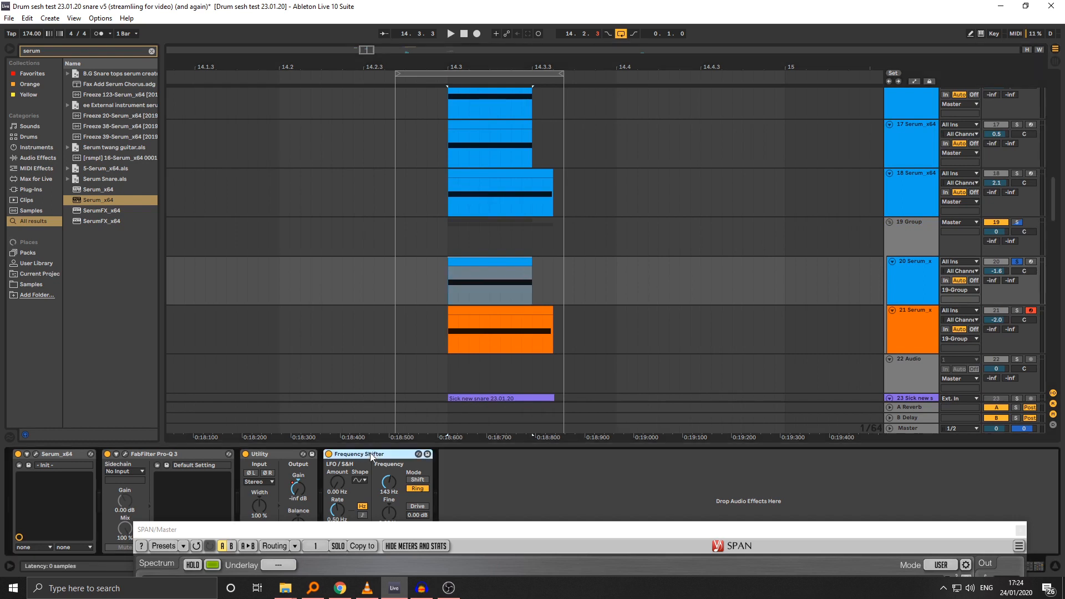
pyautogui.click(473, 299)
pyautogui.press('space')
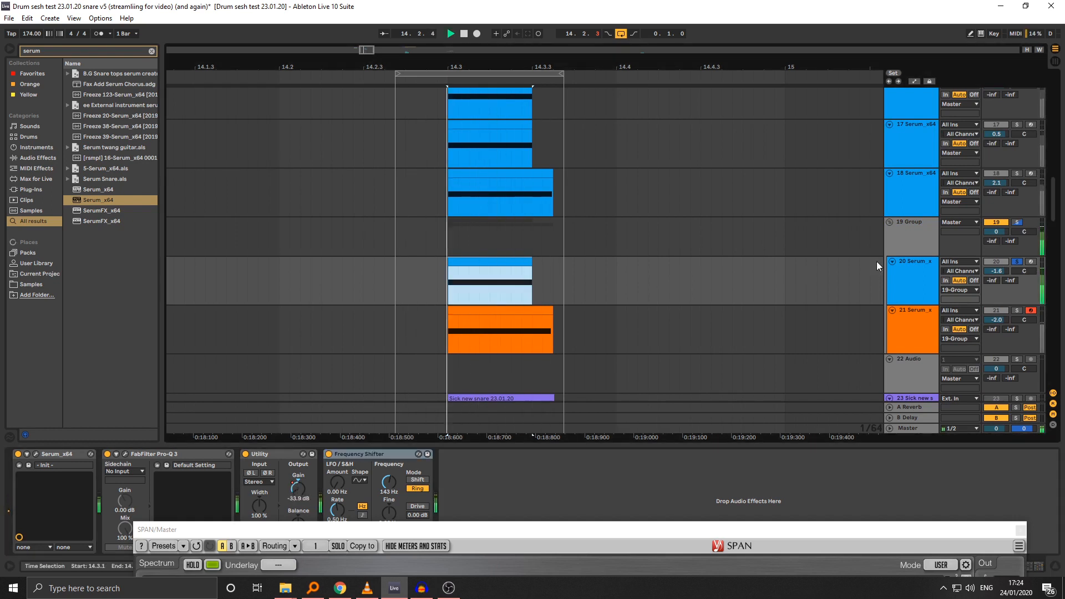
pyautogui.press('space')
# Step: Lengthen the fade-out of the 20 Serum track's Utility Gain automation to end just past 14.3.3
pyautogui.press('a')
pyautogui.scroll(-4, 500, 297)
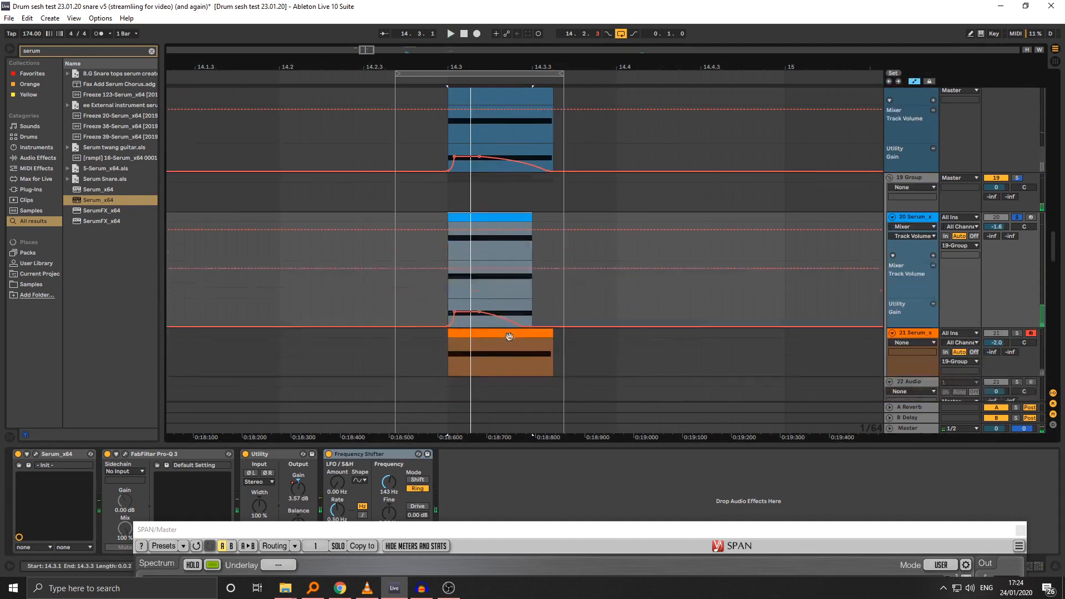
pyautogui.click(521, 326)
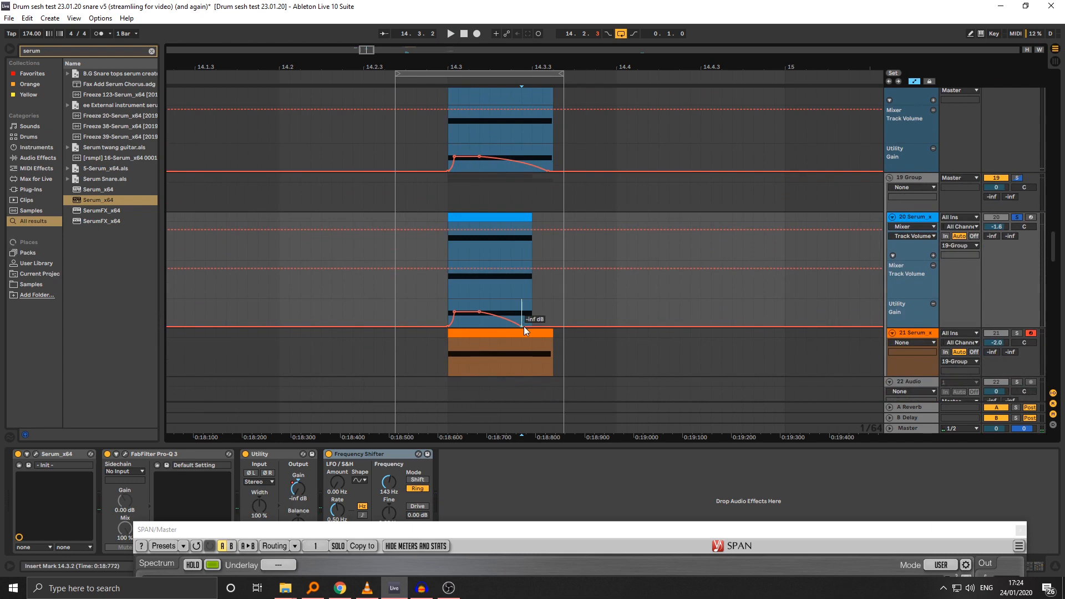
# Step: In the 20 Serum track's Pro-Q 3, lower the low cut to about 35 Hz and add a midrange bell boost of about 5 dB
pyautogui.click(125, 454)
pyautogui.moveTo(503, 194); pyautogui.dragTo(439, 190)
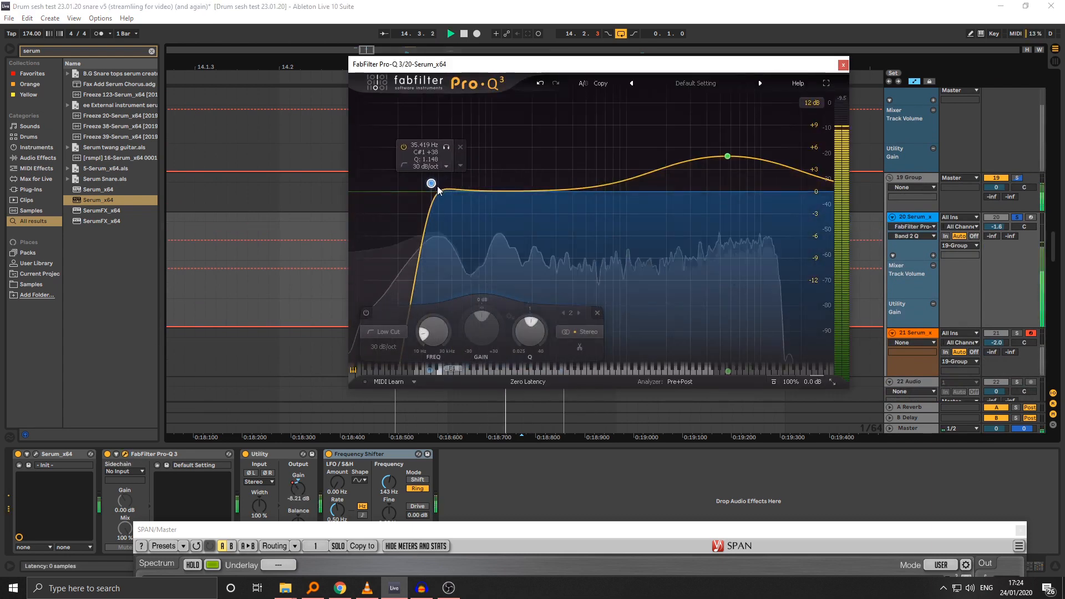
pyautogui.moveTo(564, 190); pyautogui.dragTo(595, 151)
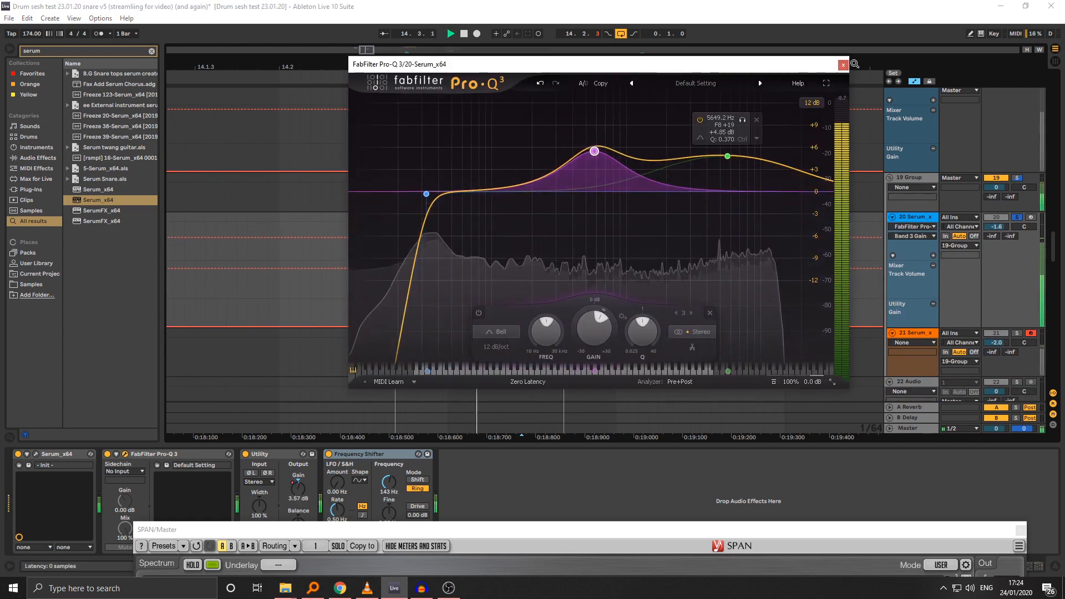
pyautogui.click(843, 65)
pyautogui.press('space')
pyautogui.press('a')
# Step: Solo only the 19 Group and play its two Serum layers together
pyautogui.click(914, 188)
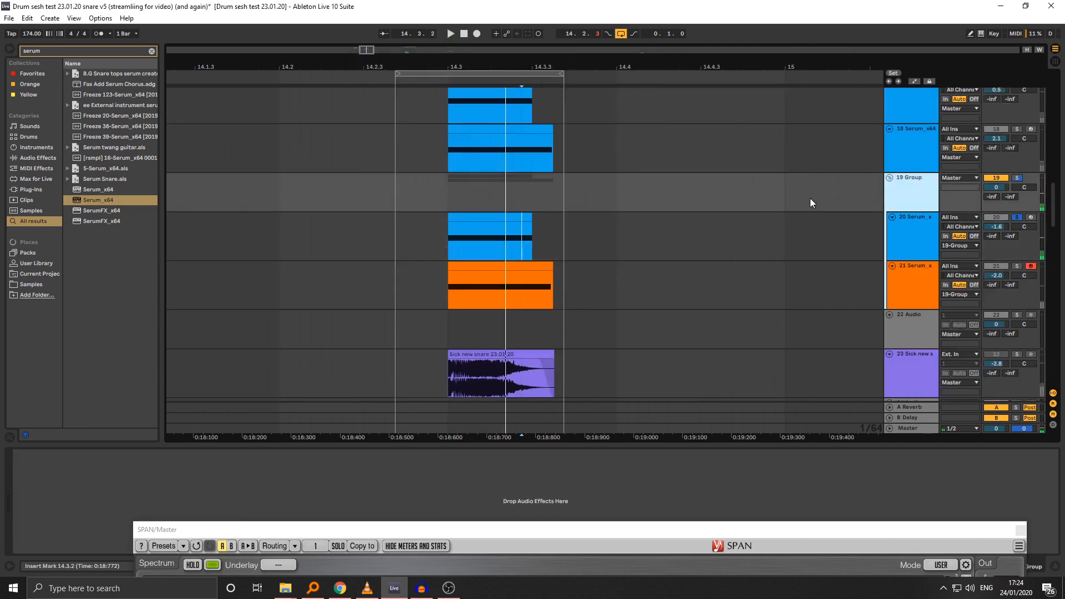
pyautogui.scroll(-2, 810, 199)
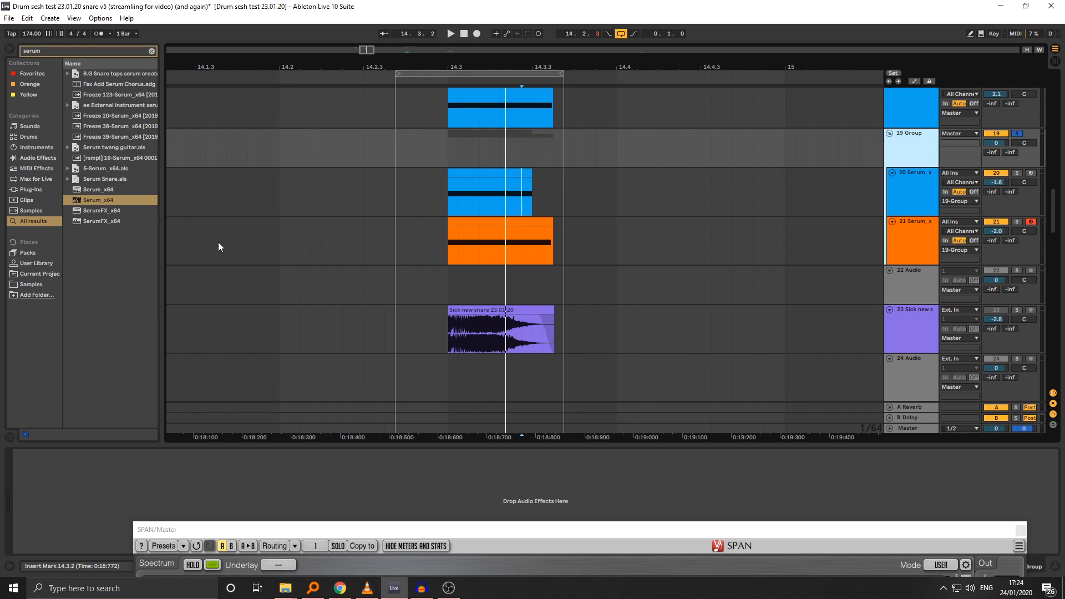
pyautogui.press('space')
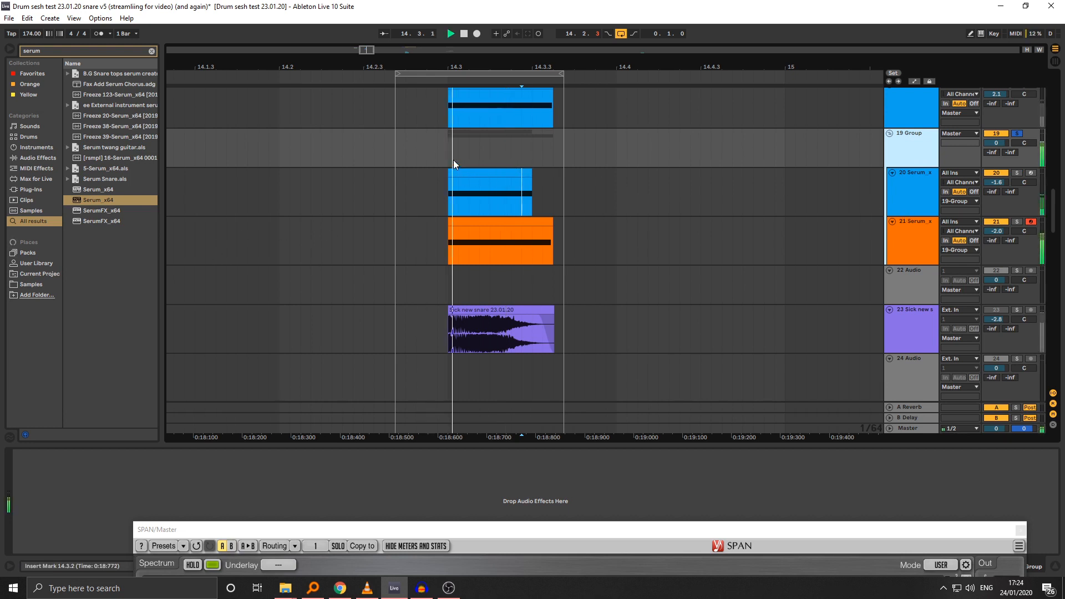
# Step: Compare the automation lanes of the 20 Serum and 21 Serum tracks while the group plays
pyautogui.press('a')
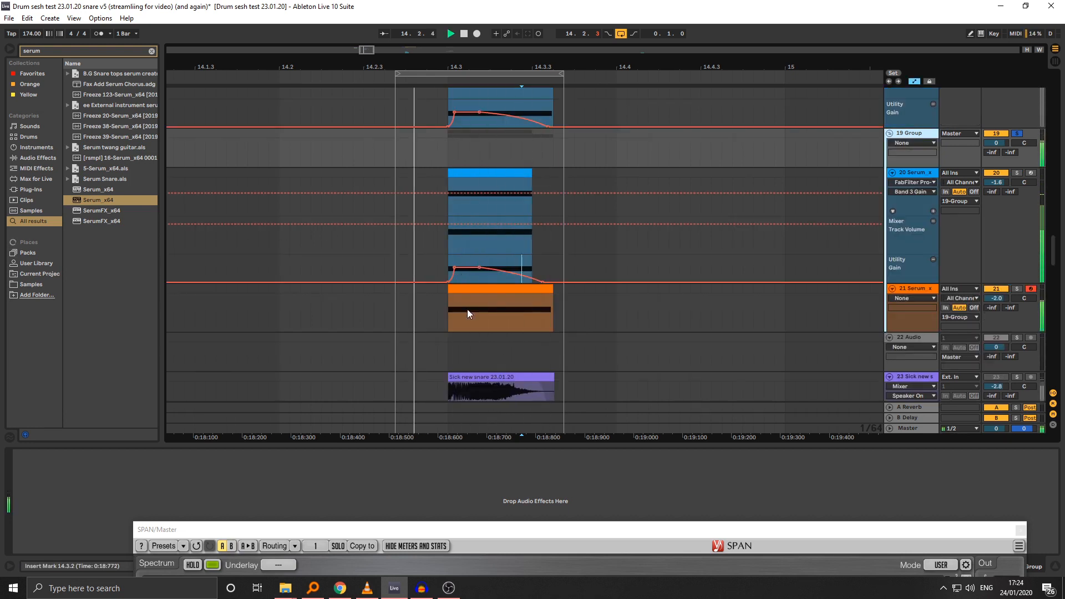
pyautogui.press('a')
pyautogui.click(902, 254)
pyautogui.press('a')
pyautogui.press('space')
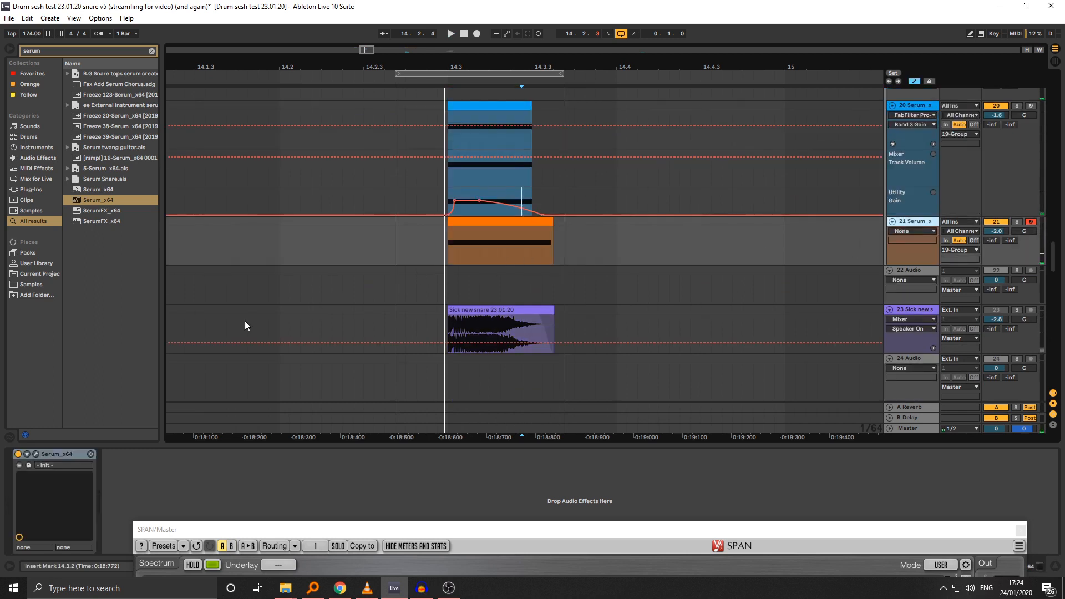
pyautogui.press('a')
# Step: Copy the Utility device with its Gain automation from the 20 Serum track to after Serum on the orange 21 Serum track
pyautogui.click(907, 182)
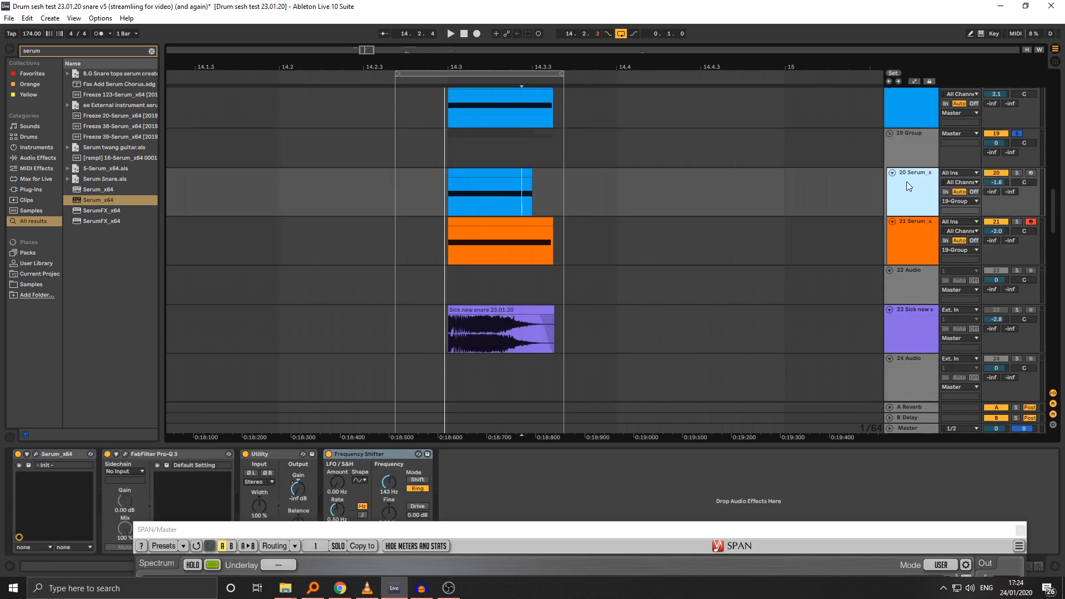
pyautogui.click(905, 235)
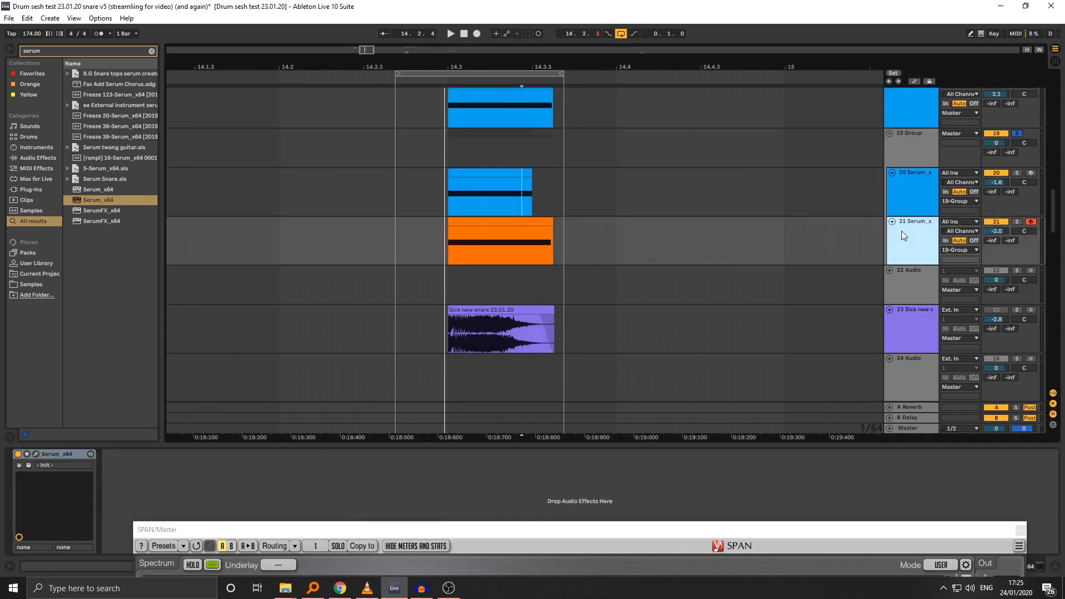
pyautogui.click(62, 455)
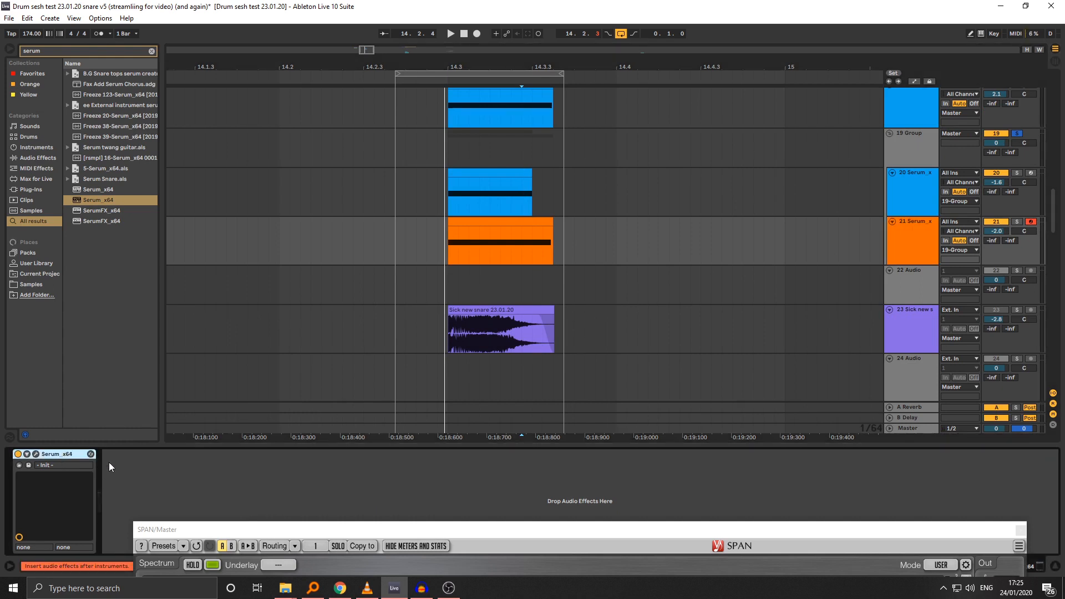
pyautogui.click(907, 191)
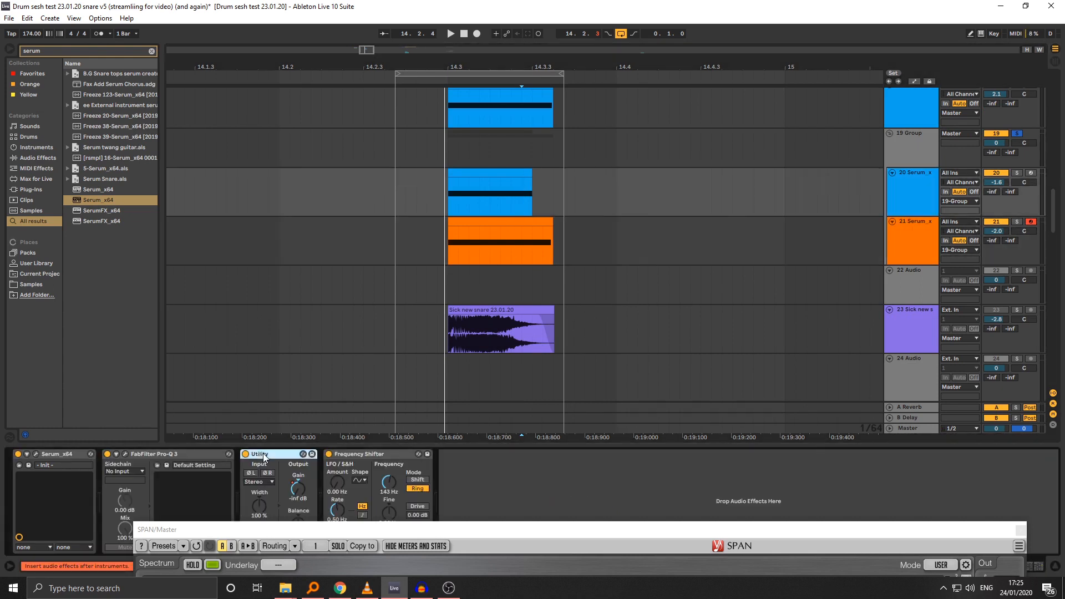
pyautogui.click(911, 235)
pyautogui.click(552, 487)
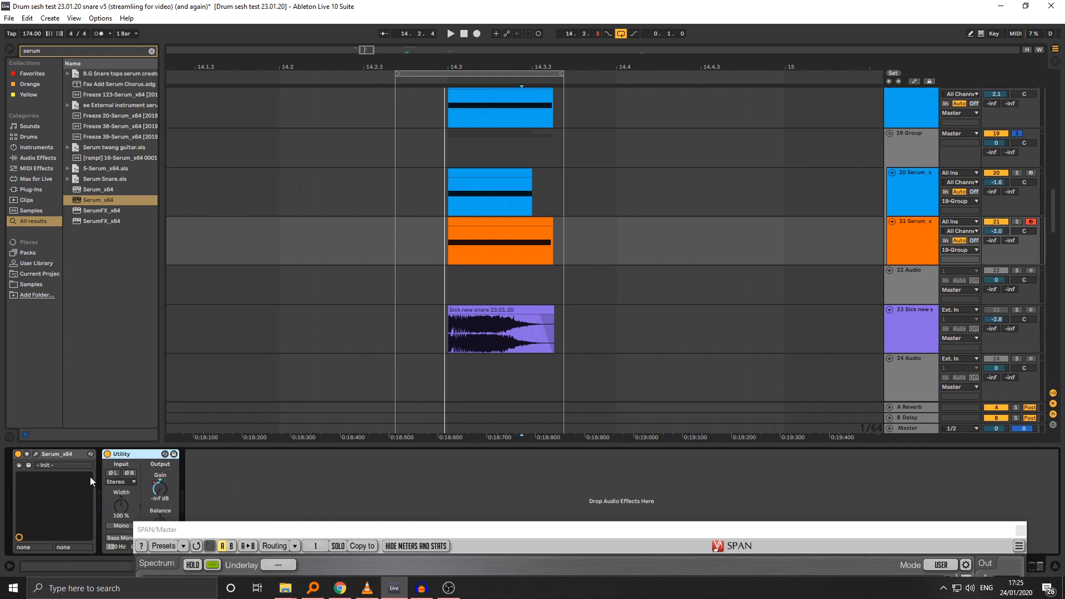
# Step: Check the copied Gain automation on the 21 Serum track and play both grouped layers
pyautogui.press('a')
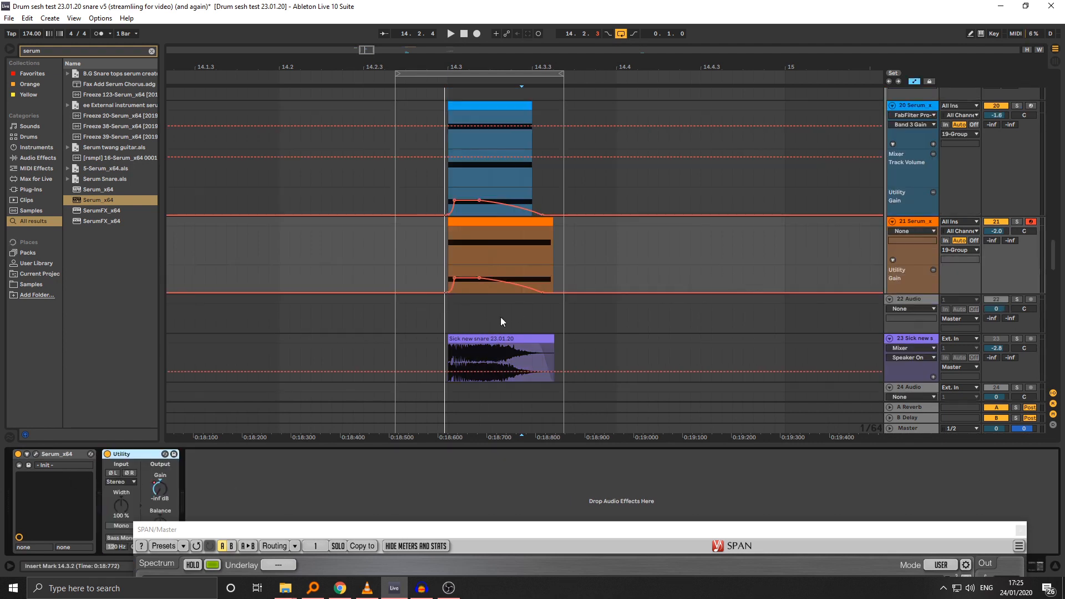
pyautogui.press('a')
pyautogui.press('space')
# Step: Add iZotope Trash 2 to the 19 Group and place a Utility device after it
pyautogui.click(915, 157)
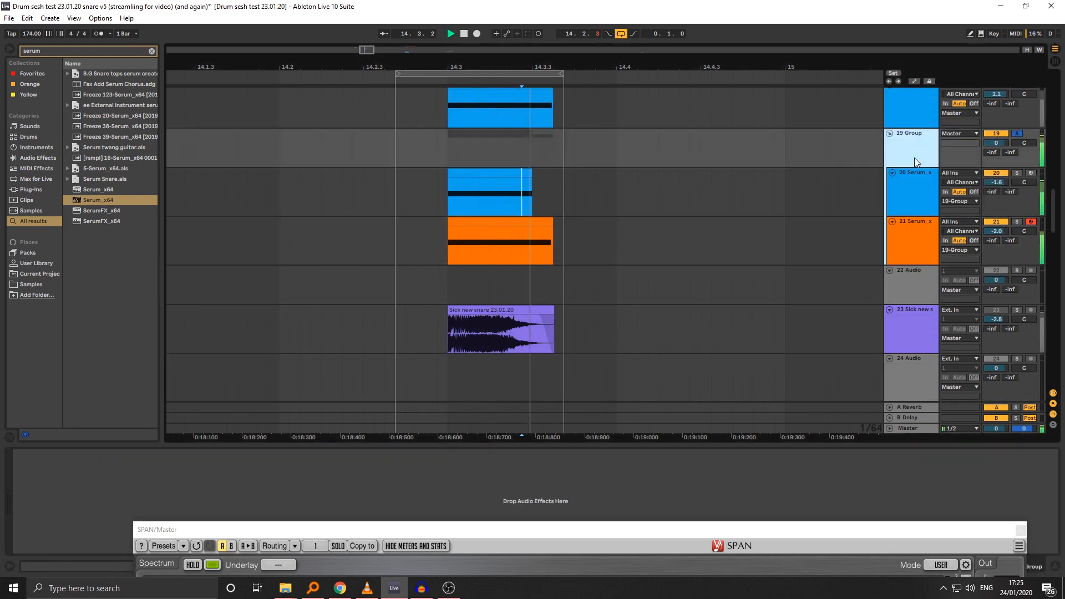
pyautogui.hotkey('ctrl', 'f')
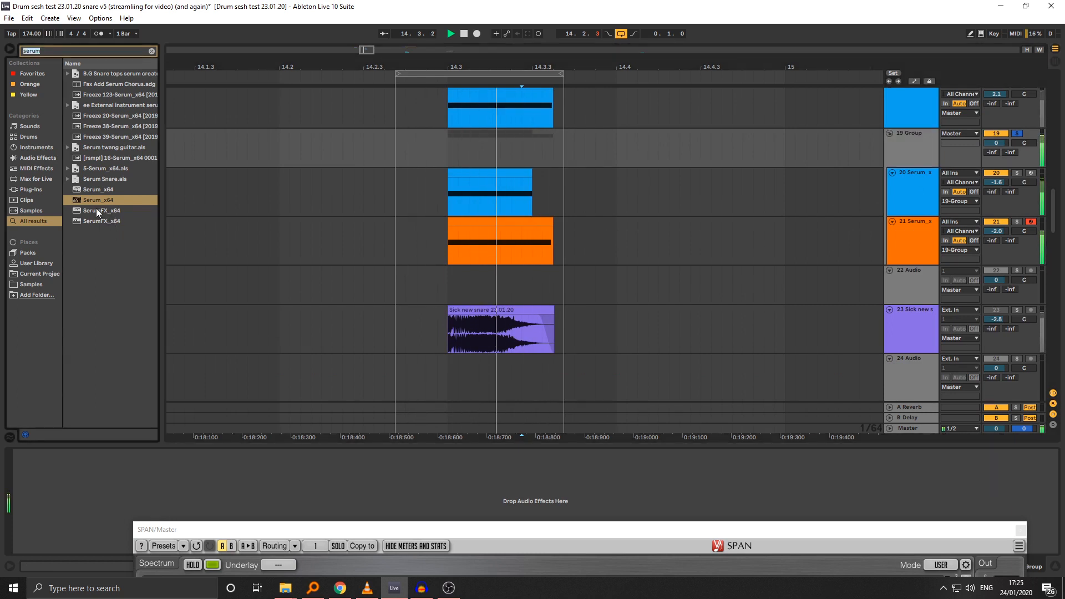
pyautogui.write('tras')
pyautogui.click(115, 147)
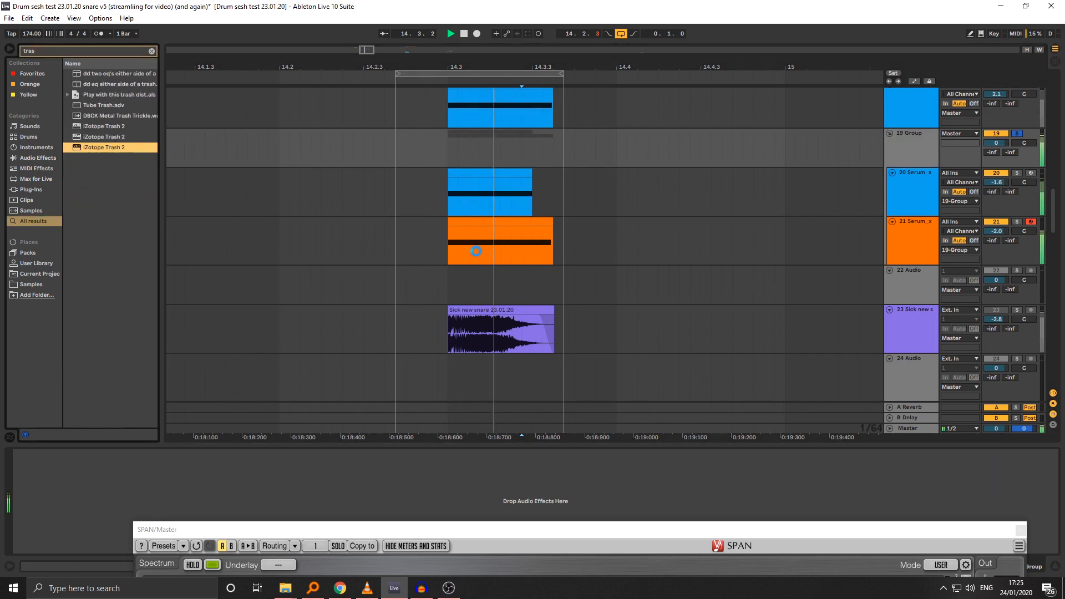
pyautogui.press('space')
pyautogui.click(85, 457)
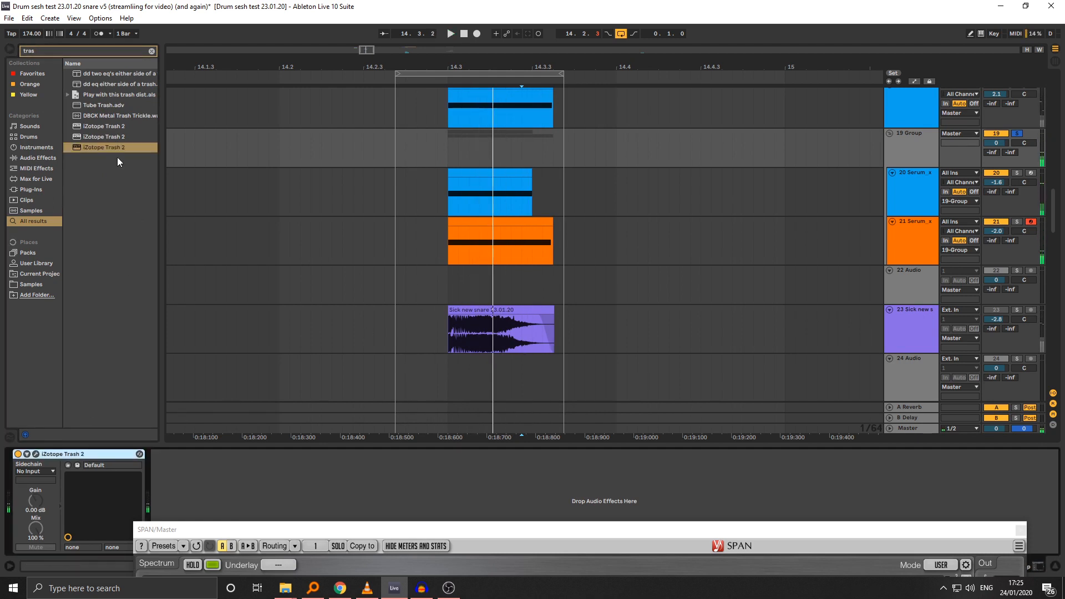
pyautogui.hotkey('ctrl', 'f')
pyautogui.write('ut')
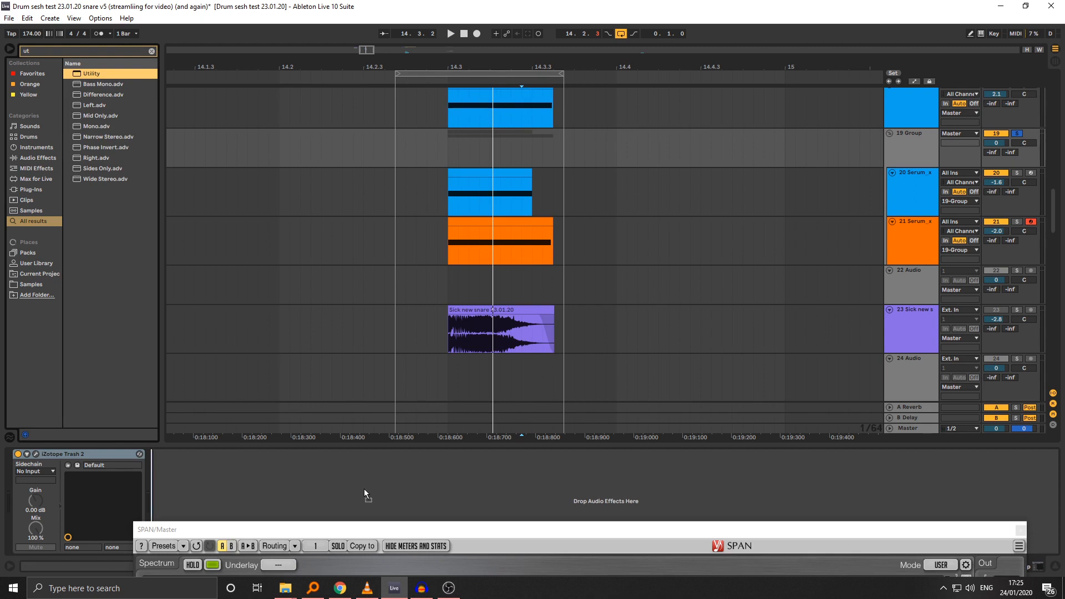
pyautogui.press('Return')
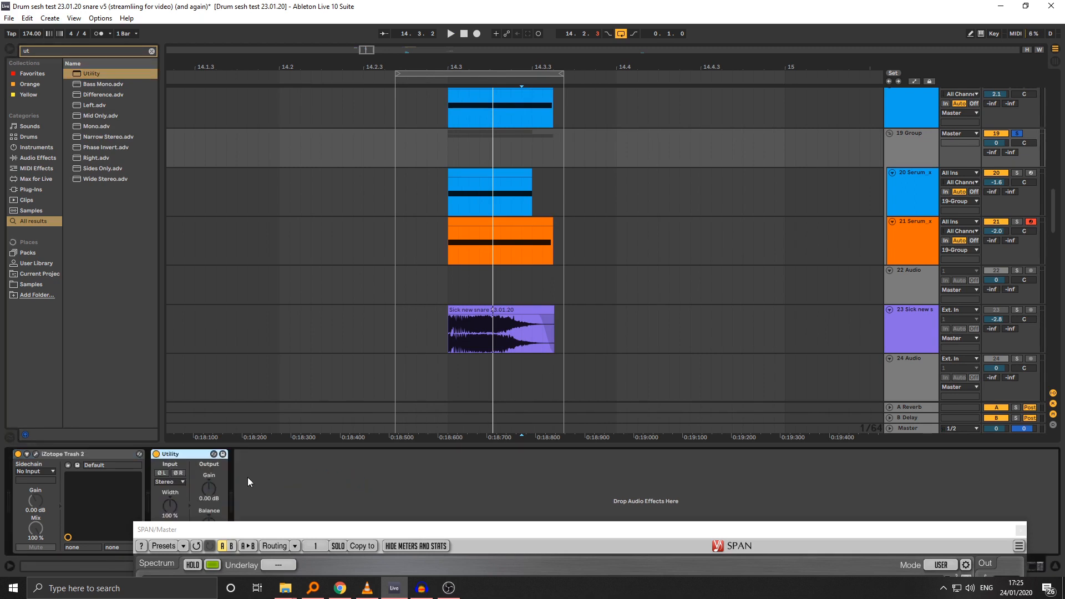
# Step: Shape the 19 Group's Utility Gain automation: fast rise from -inf to 0 dB at 14.3, short hold, curved fall to -inf
pyautogui.click(211, 490)
pyautogui.press('a')
pyautogui.moveTo(451, 65); pyautogui.dragTo(421, 100)
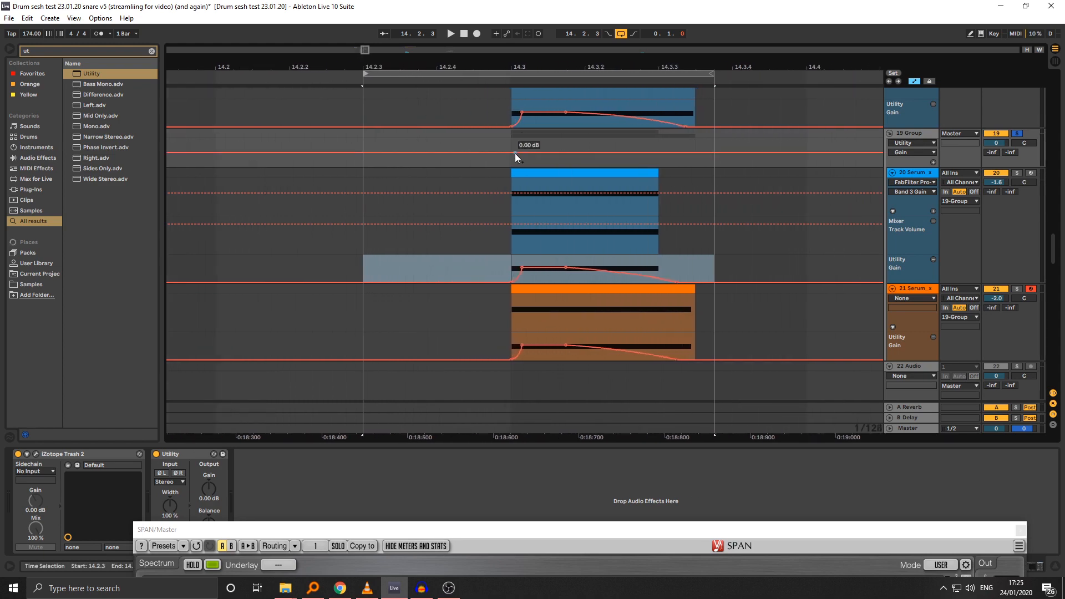
pyautogui.moveTo(885, 167); pyautogui.dragTo(885, 224)
pyautogui.click(521, 183)
pyautogui.moveTo(510, 182); pyautogui.dragTo(511, 224)
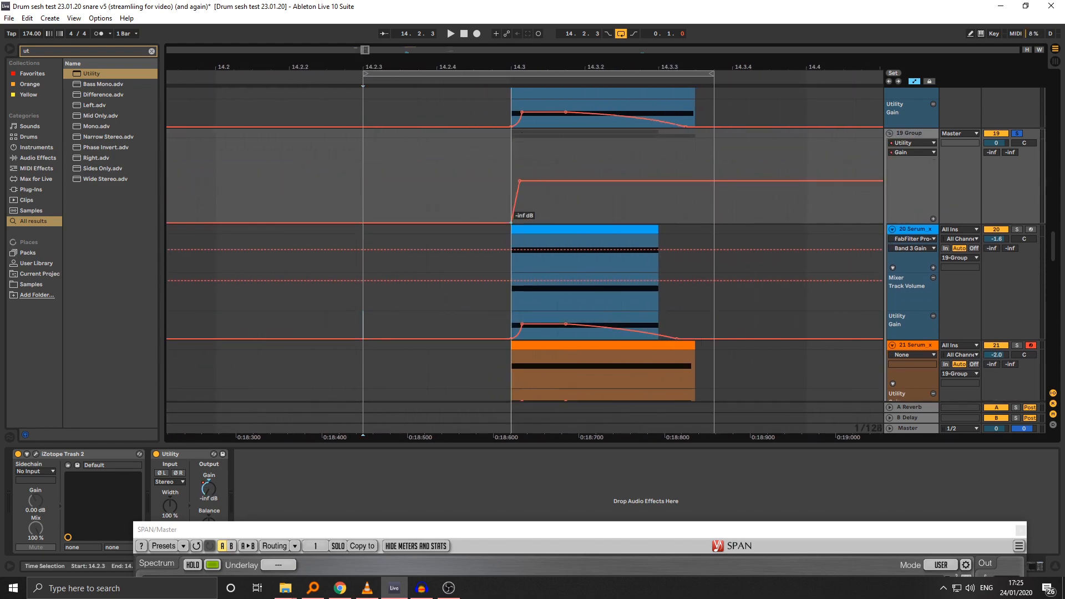
pyautogui.click(574, 182)
pyautogui.moveTo(601, 179); pyautogui.dragTo(648, 223)
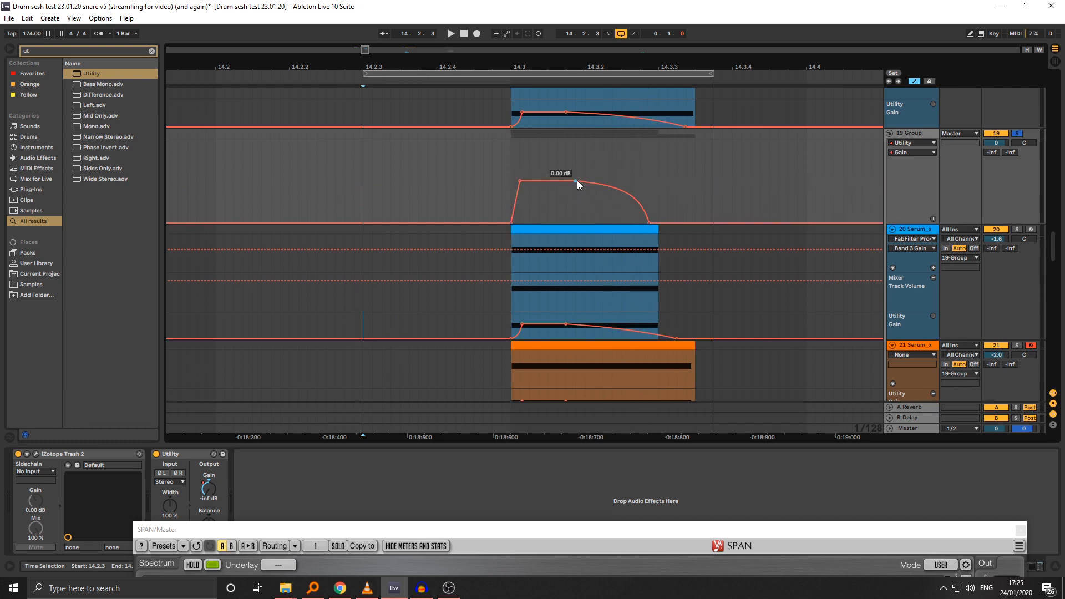
pyautogui.moveTo(575, 180); pyautogui.dragTo(559, 182)
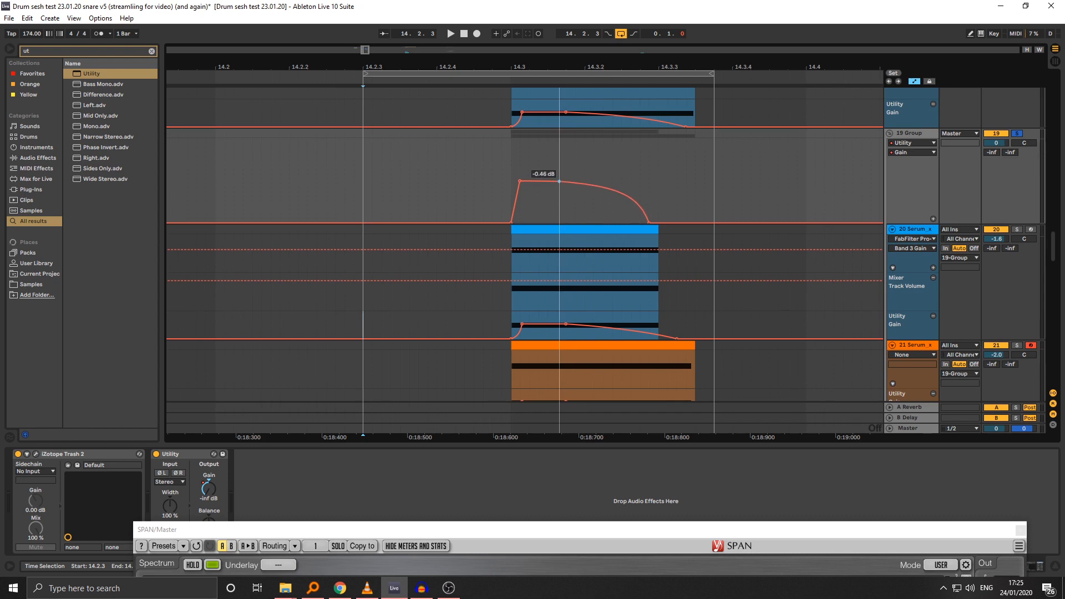
# Step: Select the 19 Group's range around the snare and play the gain-shaped group
pyautogui.moveTo(511, 69); pyautogui.dragTo(495, 38)
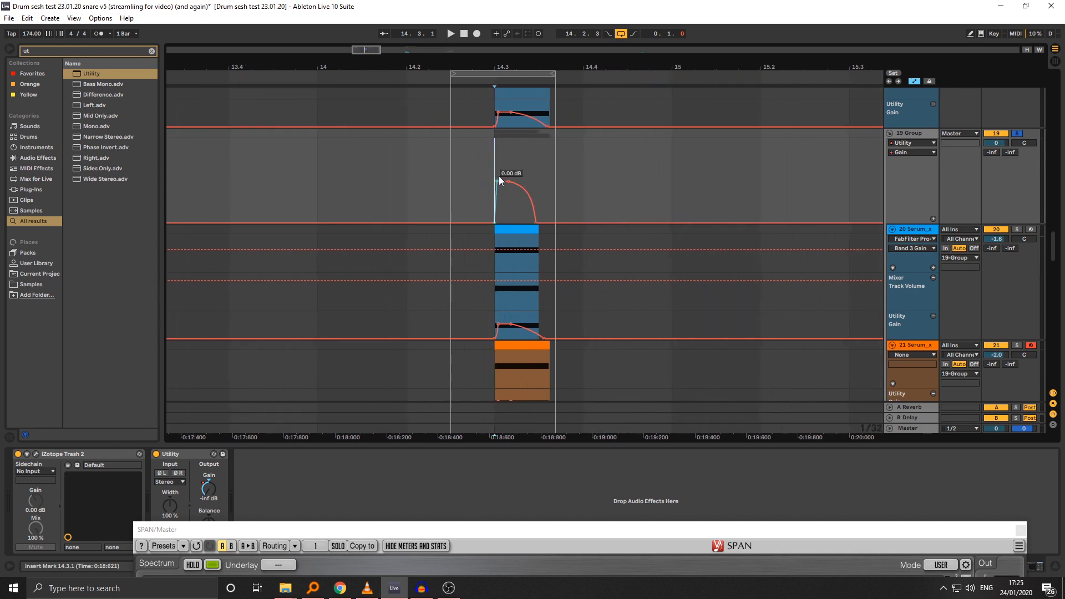
pyautogui.moveTo(456, 195); pyautogui.dragTo(561, 195)
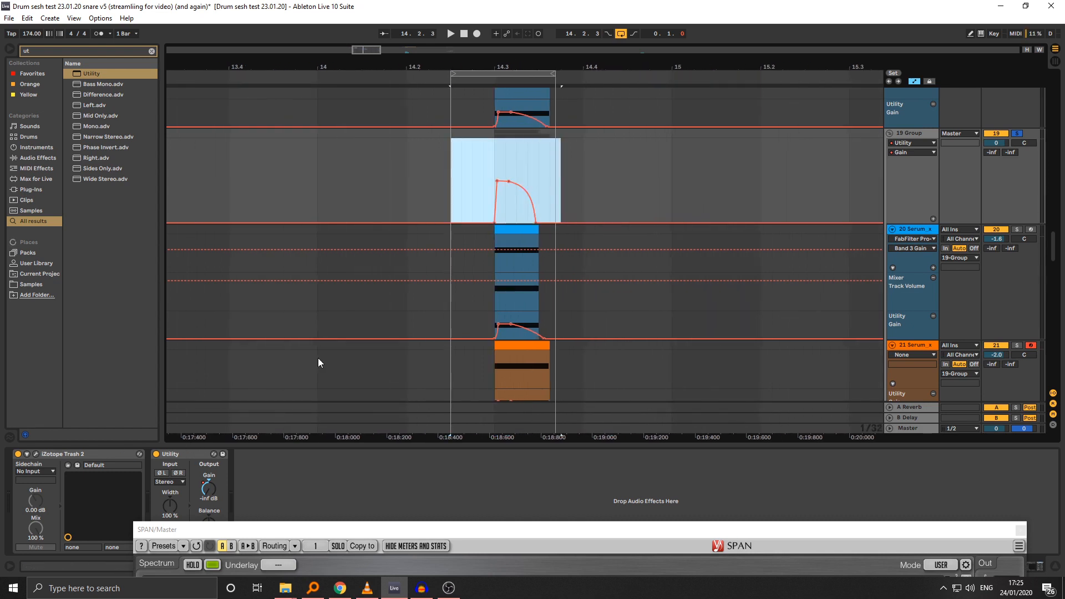
pyautogui.press('space')
pyautogui.press('a')
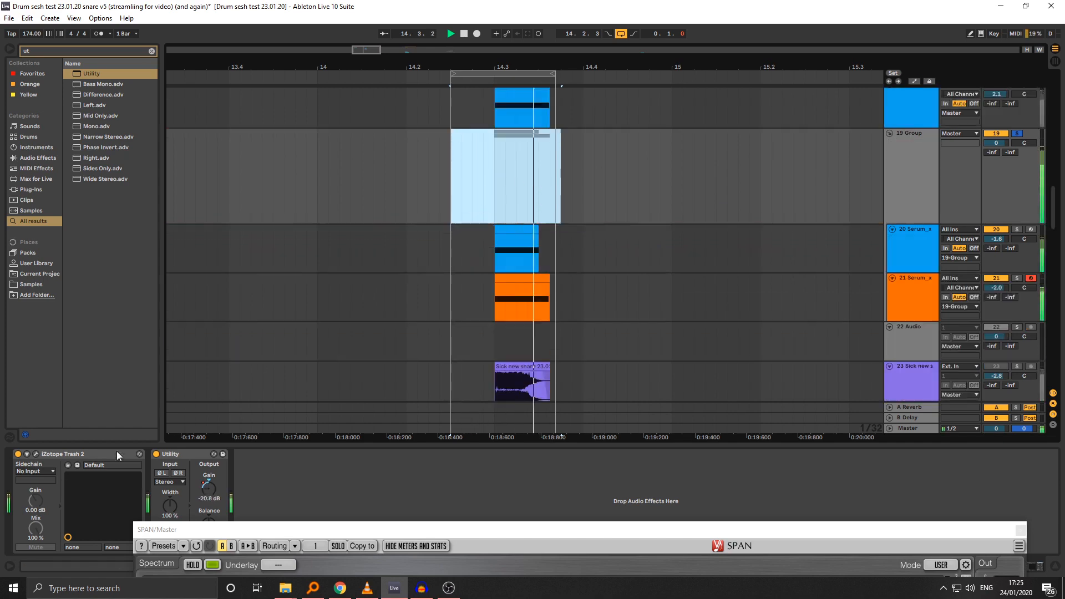
# Step: Set Trash 2's Stage 1 distortion on the 19 Group to the Fuzz type Positive with Drive at 5.3
pyautogui.click(36, 454)
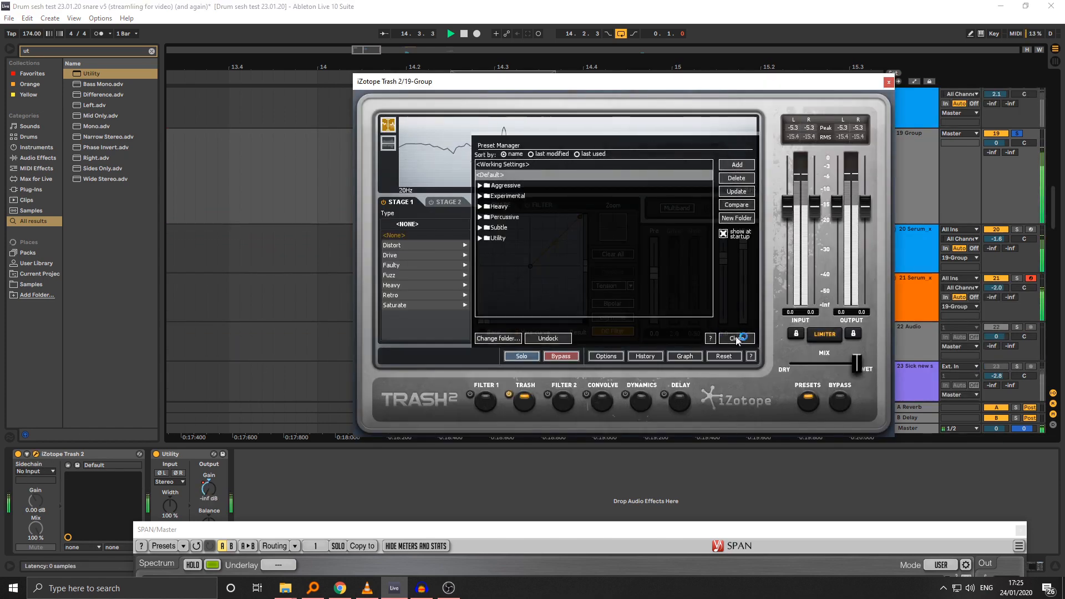
pyautogui.press('space')
pyautogui.moveTo(644, 83); pyautogui.dragTo(578, 81)
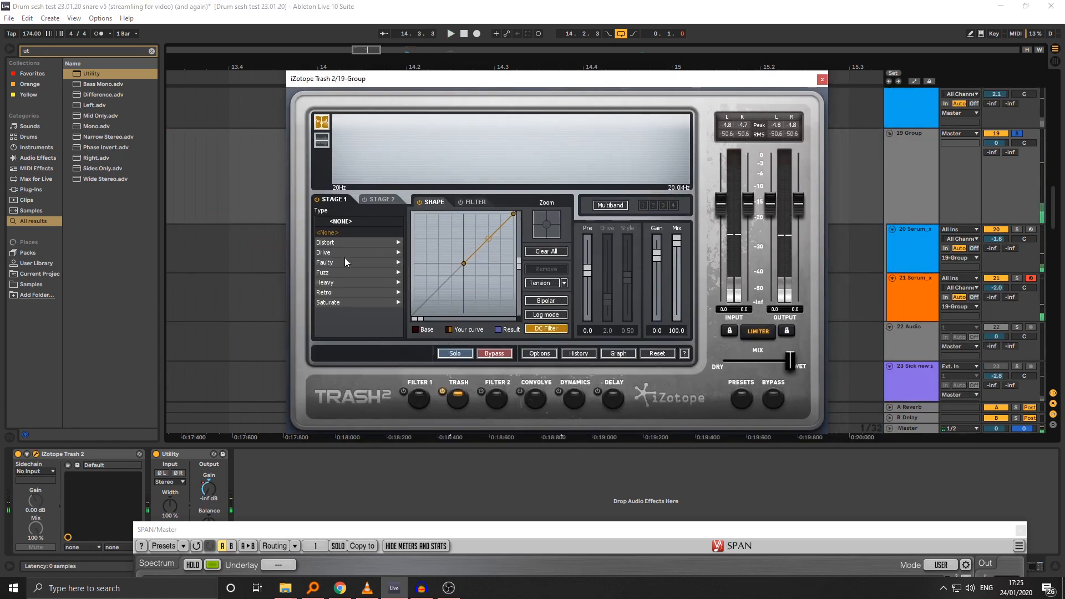
pyautogui.click(345, 275)
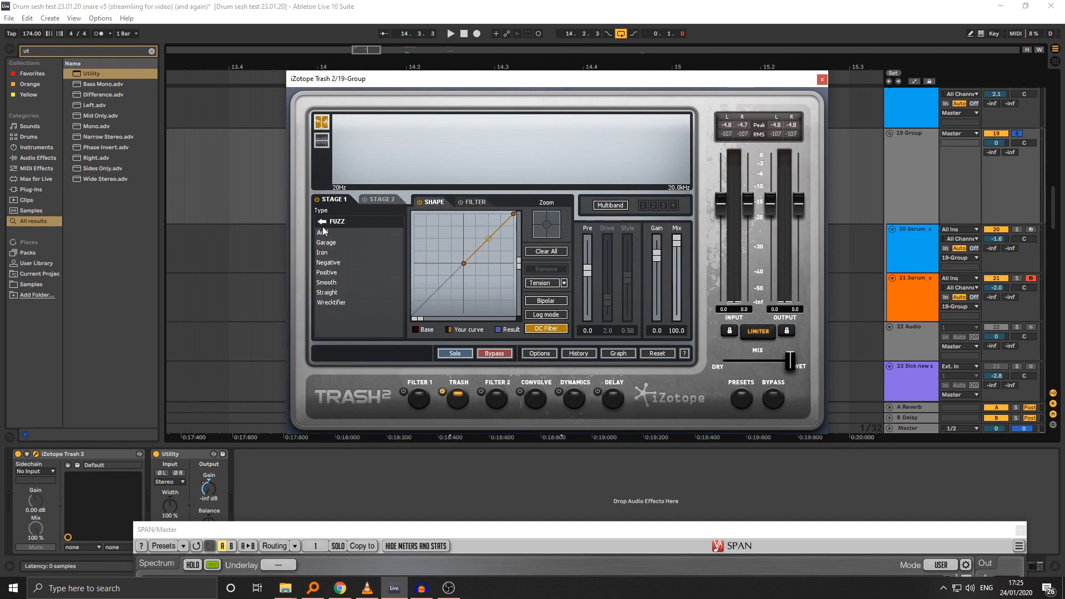
pyautogui.click(336, 274)
pyautogui.press('space')
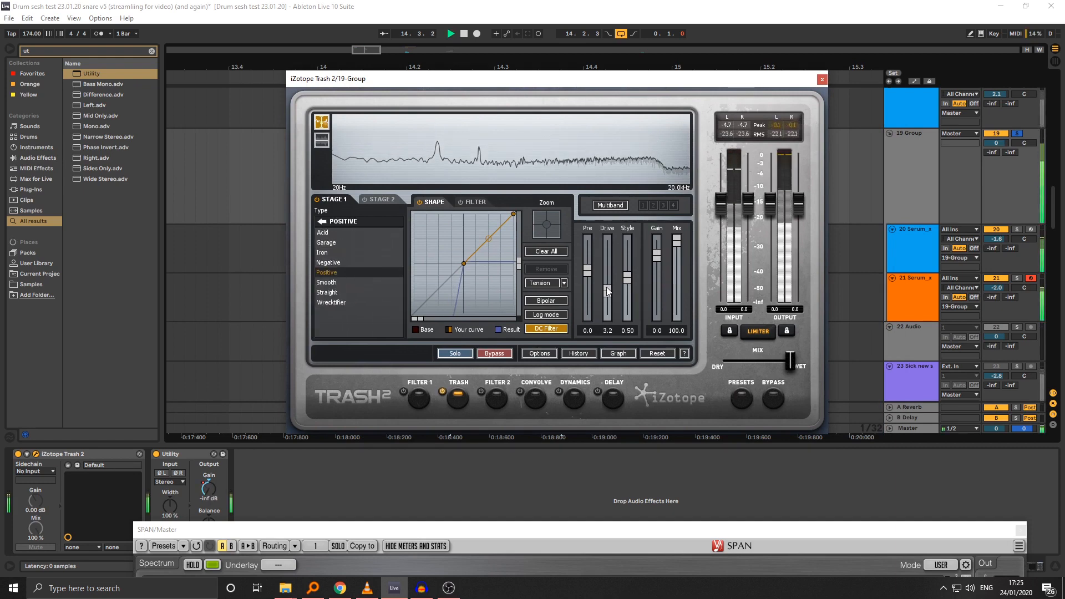
pyautogui.moveTo(608, 297); pyautogui.dragTo(608, 286)
# Step: Check the distorted group's spectrum in SPAN and close the Trash 2 and SPAN windows
pyautogui.moveTo(571, 530); pyautogui.dragTo(579, 369)
pyautogui.click(701, 289)
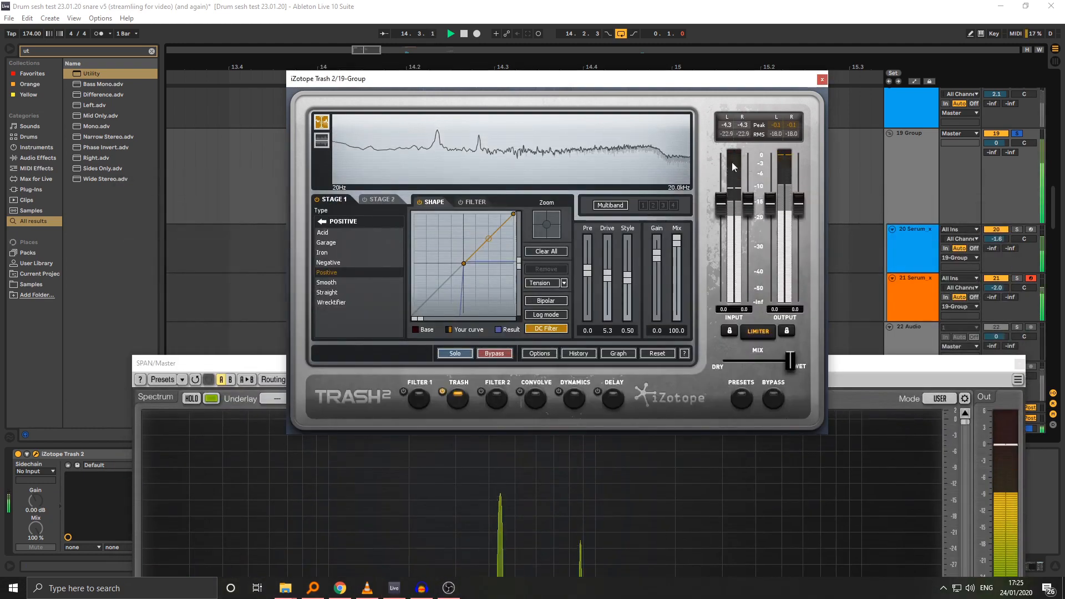
pyautogui.click(821, 81)
pyautogui.click(1020, 364)
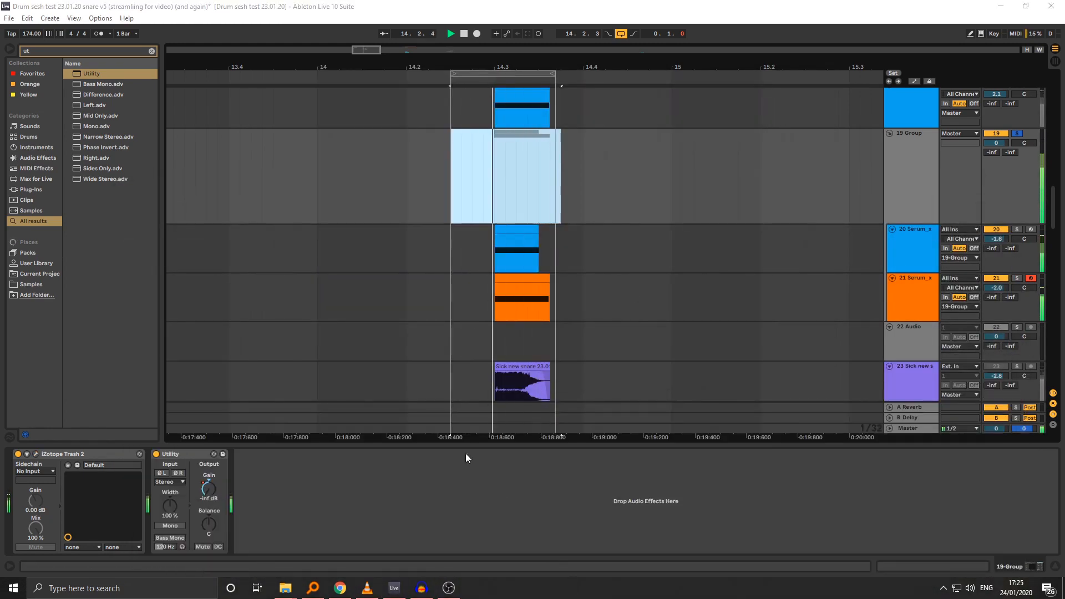
# Step: Add a Frequency Shifter after Utility on the 19 Group, in Ring mode with Frequency at 94.0 Hz
pyautogui.press('space')
pyautogui.hotkey('ctrl', 'f')
pyautogui.write('freq')
pyautogui.doubleClick(97, 73)
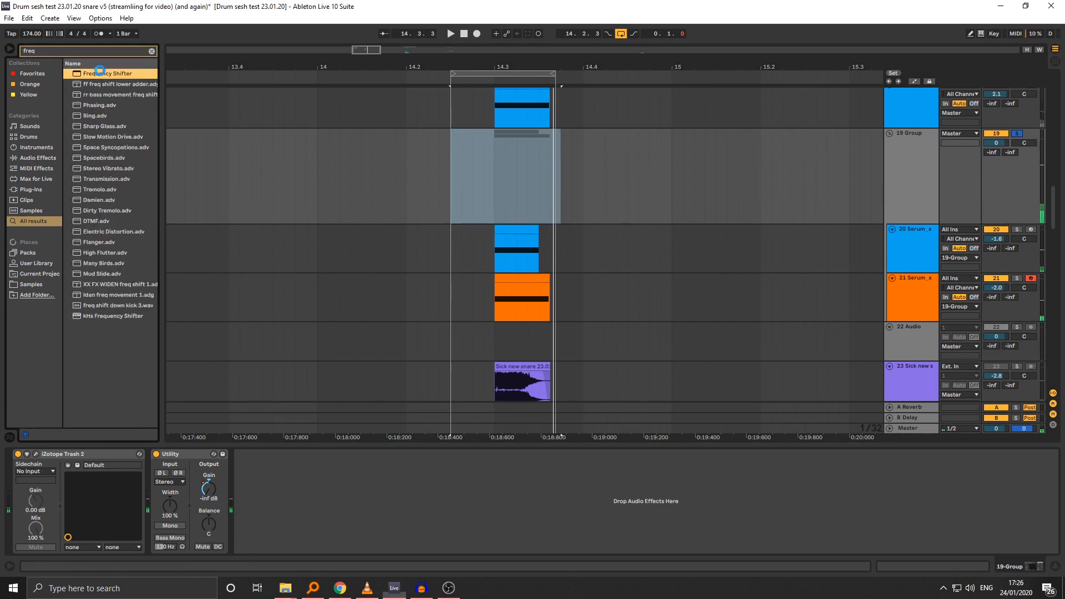
pyautogui.click(324, 489)
pyautogui.press('space')
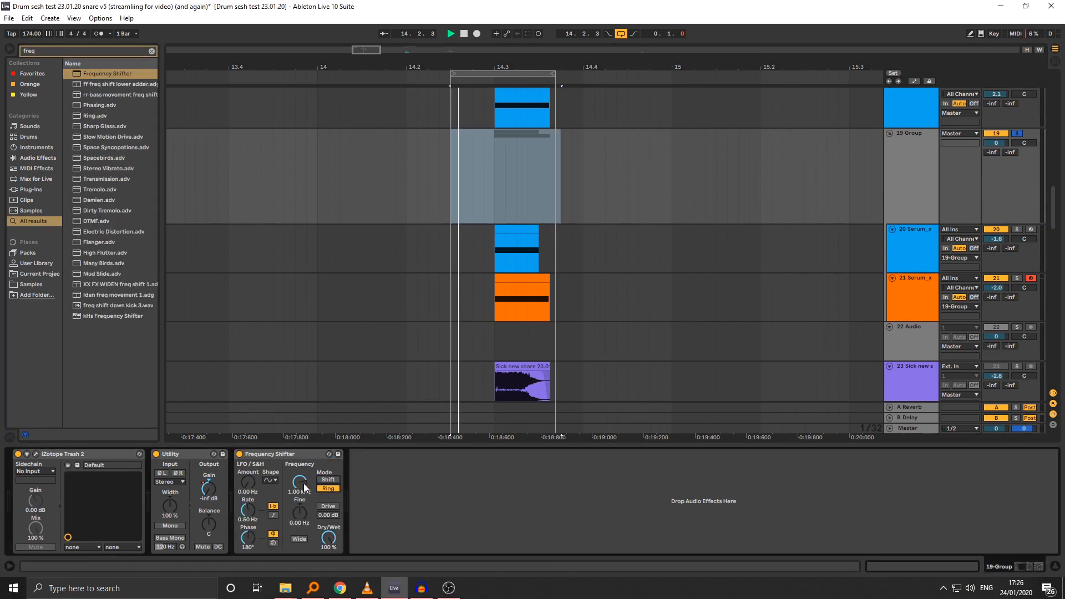
pyautogui.moveTo(303, 484); pyautogui.dragTo(303, 497)
# Step: Reopen the SPAN analyzer from the Master track and move its window clear of the track list and devices during playback
pyautogui.click(891, 437)
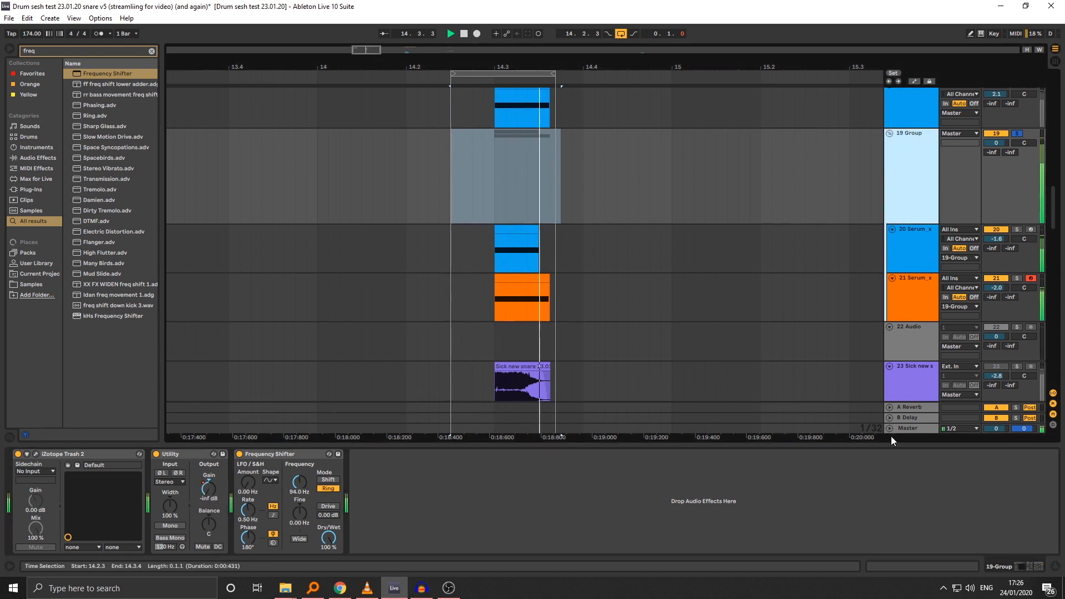
pyautogui.press('space')
pyautogui.click(907, 429)
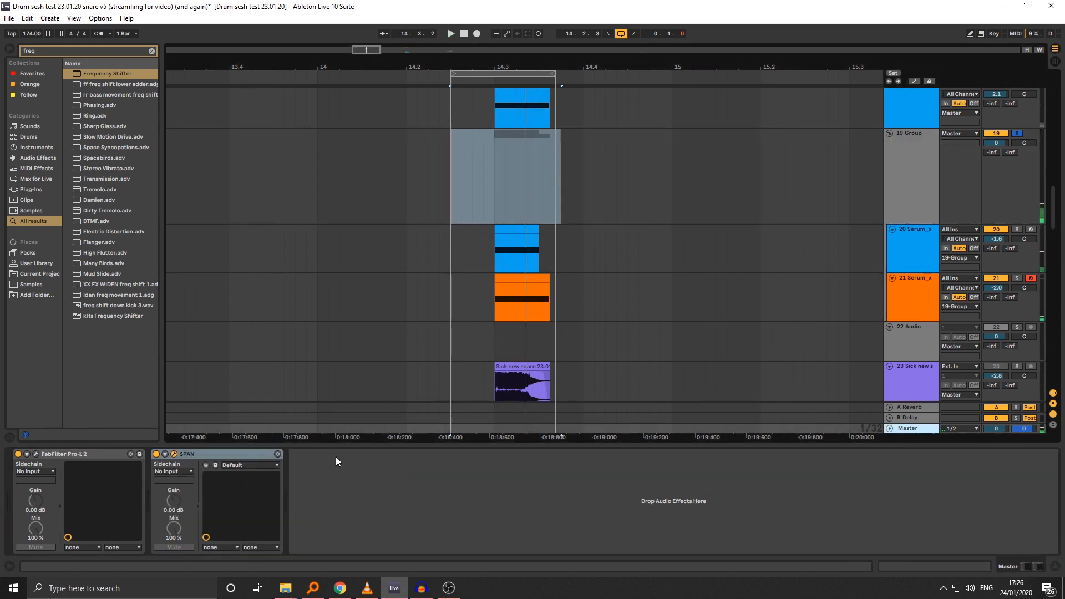
pyautogui.click(174, 454)
pyautogui.moveTo(535, 151); pyautogui.dragTo(494, 55)
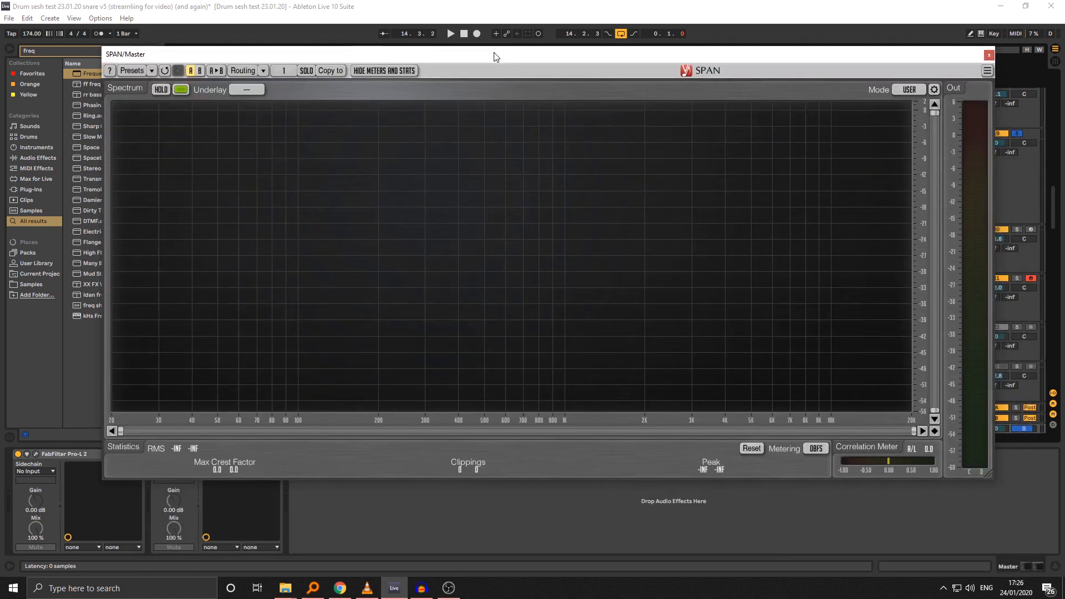
pyautogui.press('space')
pyautogui.moveTo(186, 54); pyautogui.dragTo(598, 380)
# Step: Add FabFilter Pro-Q 3 at the end of the 19 Group's chain with a 30 dB/oct low cut at 507.60 Hz
pyautogui.click(910, 202)
pyautogui.hotkey('ctrl', 'f')
pyautogui.write('pr')
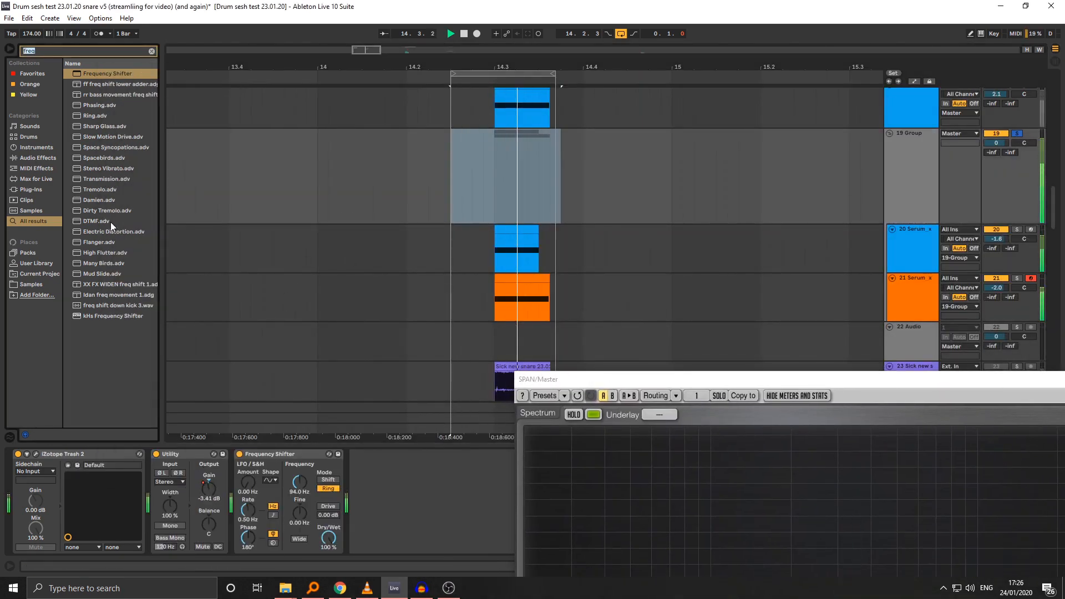
pyautogui.write('o q 3')
pyautogui.moveTo(111, 104); pyautogui.dragTo(379, 466)
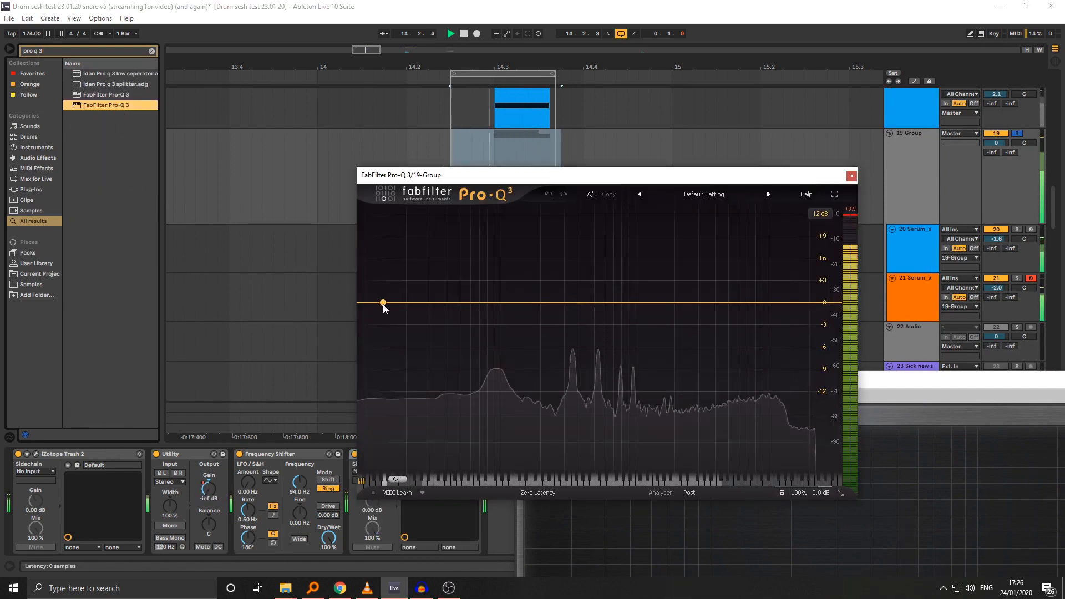
pyautogui.moveTo(383, 302); pyautogui.dragTo(595, 306)
pyautogui.scroll(1, 595, 305)
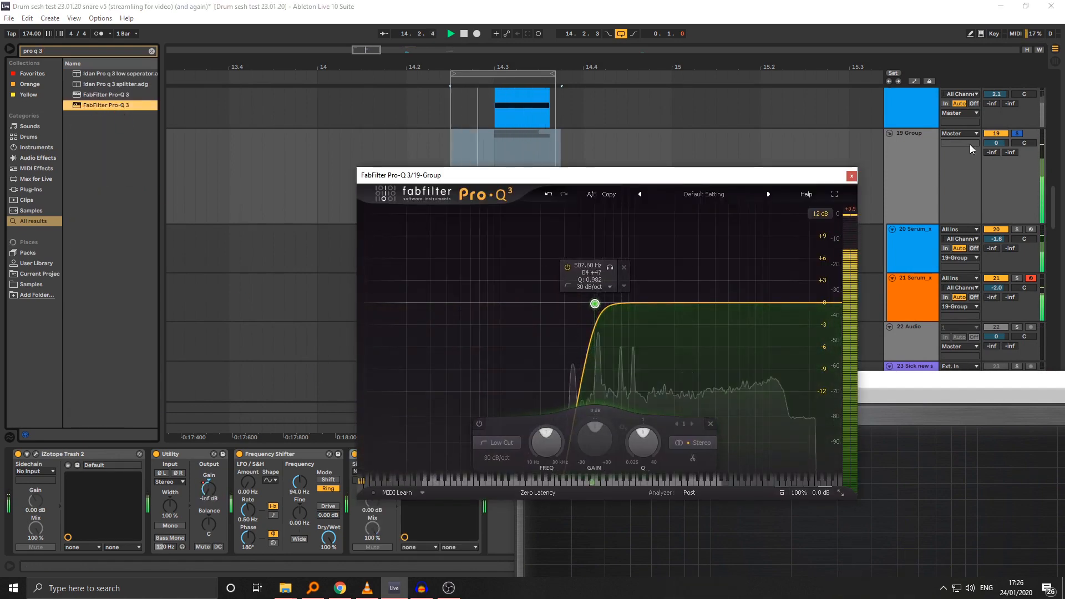
# Step: Unsolo the 19 Group, reduce its track height and close the Pro-Q 3 window
pyautogui.click(1016, 134)
pyautogui.click(1016, 136)
pyautogui.moveTo(821, 174); pyautogui.dragTo(457, 153)
pyautogui.click(905, 222)
pyautogui.moveTo(904, 224); pyautogui.dragTo(905, 167)
pyautogui.moveTo(428, 155); pyautogui.dragTo(406, 134)
pyautogui.click(467, 135)
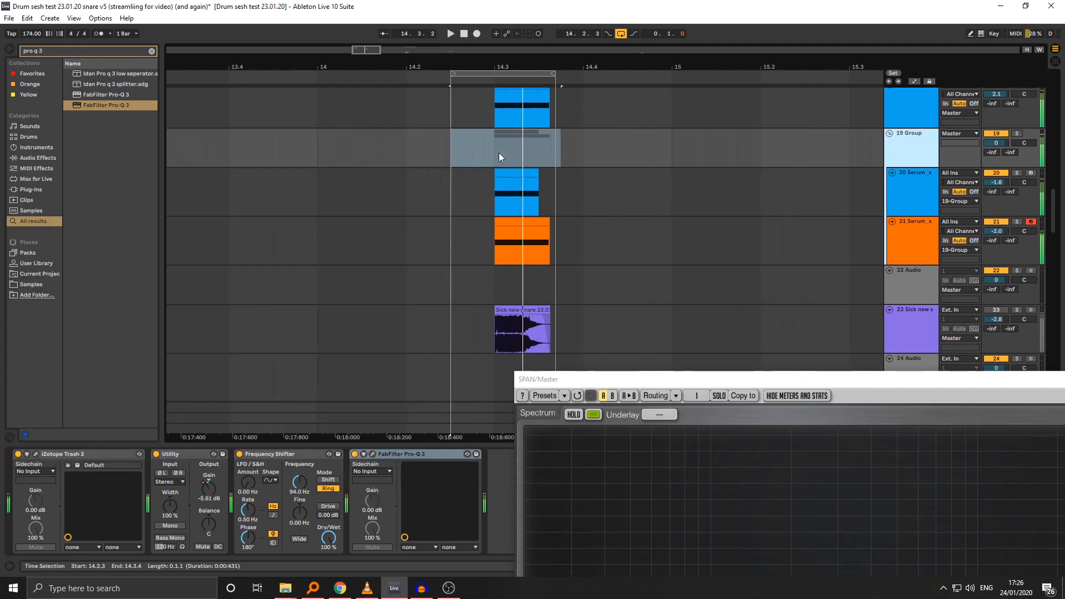
# Step: Move the loop start to 14.2.2 and play the processed group together with the other snare layers
pyautogui.click(495, 157)
pyautogui.press('space')
pyautogui.press('a')
pyautogui.press('a')
pyautogui.press('space')
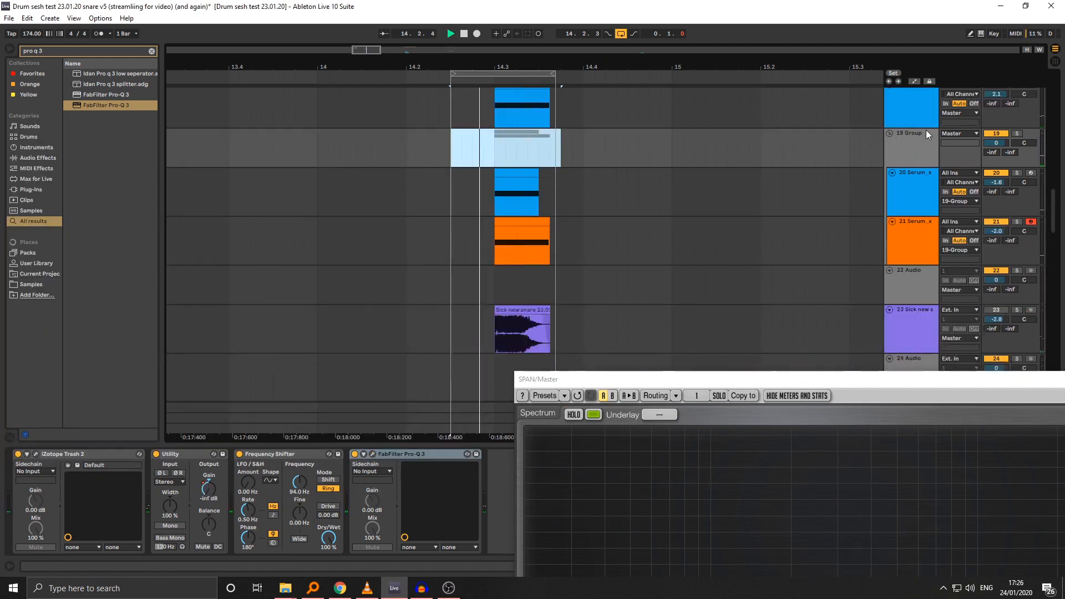
pyautogui.click(927, 134)
pyautogui.moveTo(453, 74); pyautogui.dragTo(442, 75)
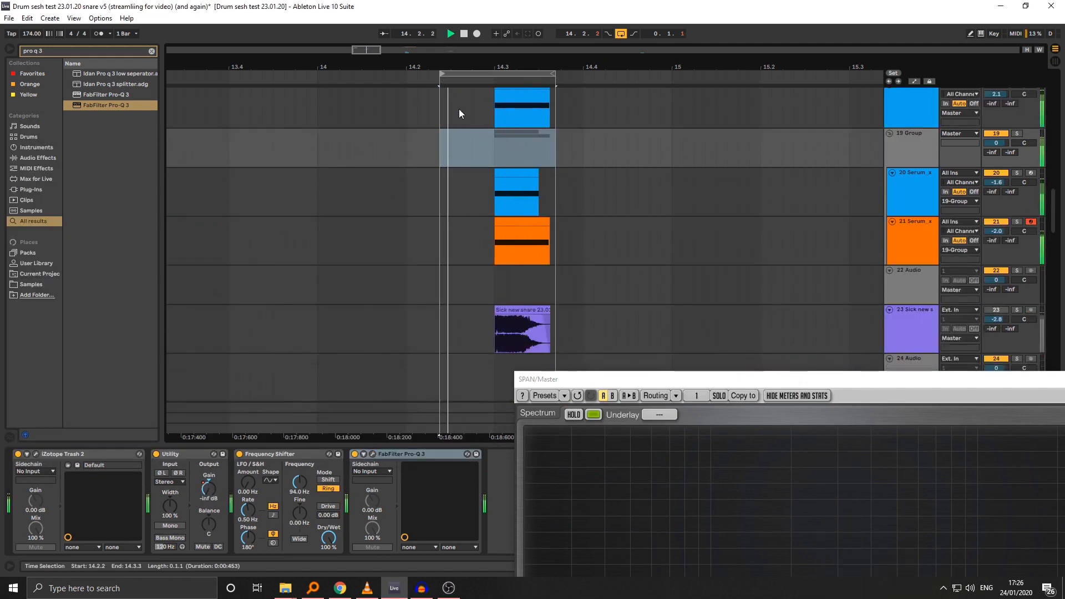
pyautogui.press('space')
# Step: Examine the Gain automation attack curves of the Serum tracks at 14.3, focusing on the 20 Serum track's Utility Gain lane
pyautogui.scroll(3, 495, 164)
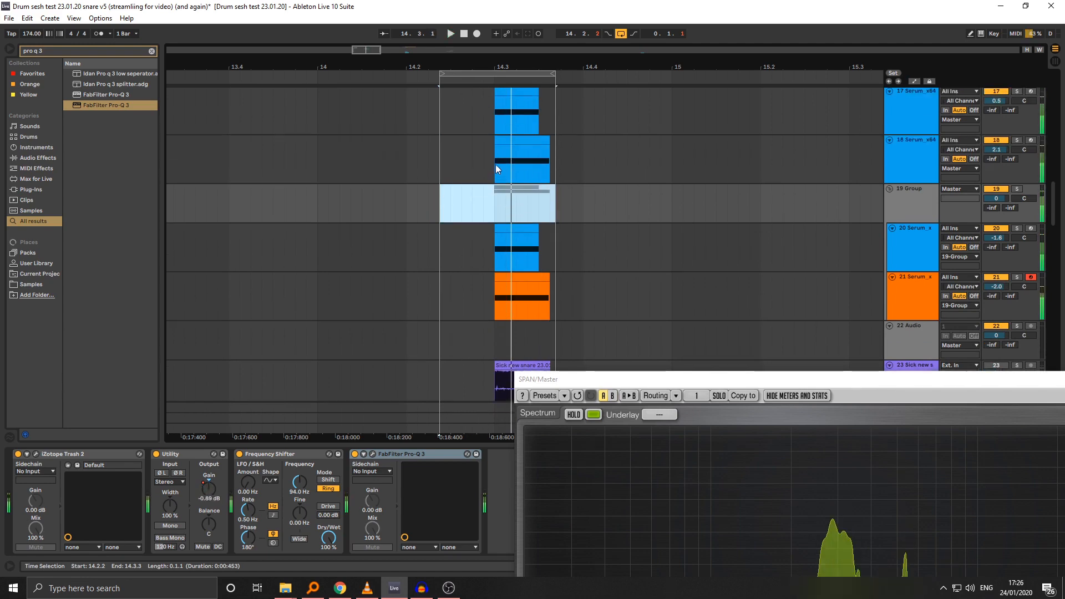
pyautogui.click(908, 227)
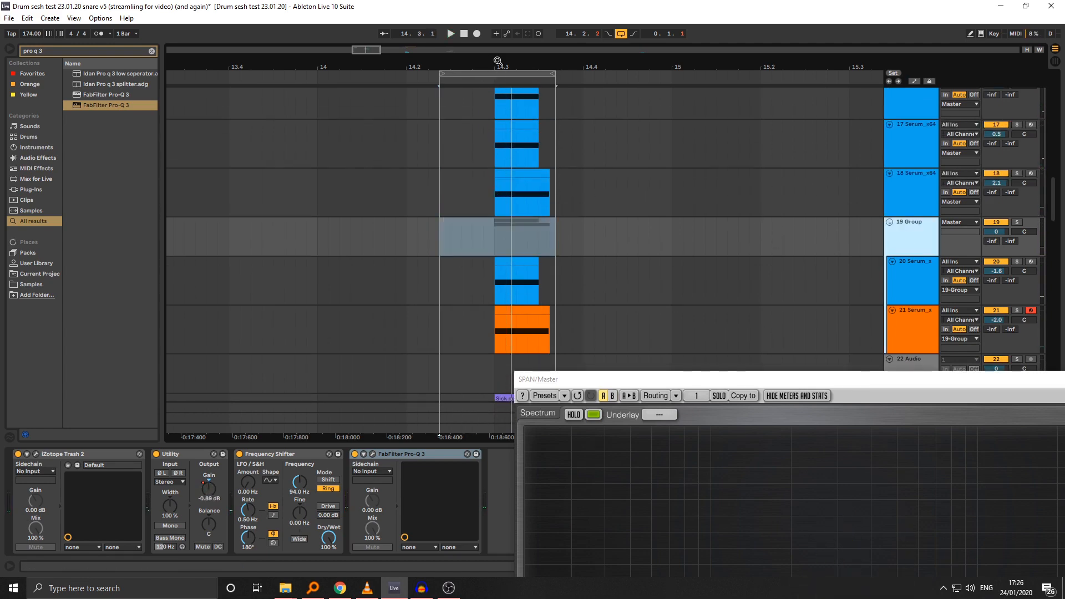
pyautogui.moveTo(498, 61); pyautogui.dragTo(495, 83)
pyautogui.press('a')
pyautogui.scroll(-2, 477, 231)
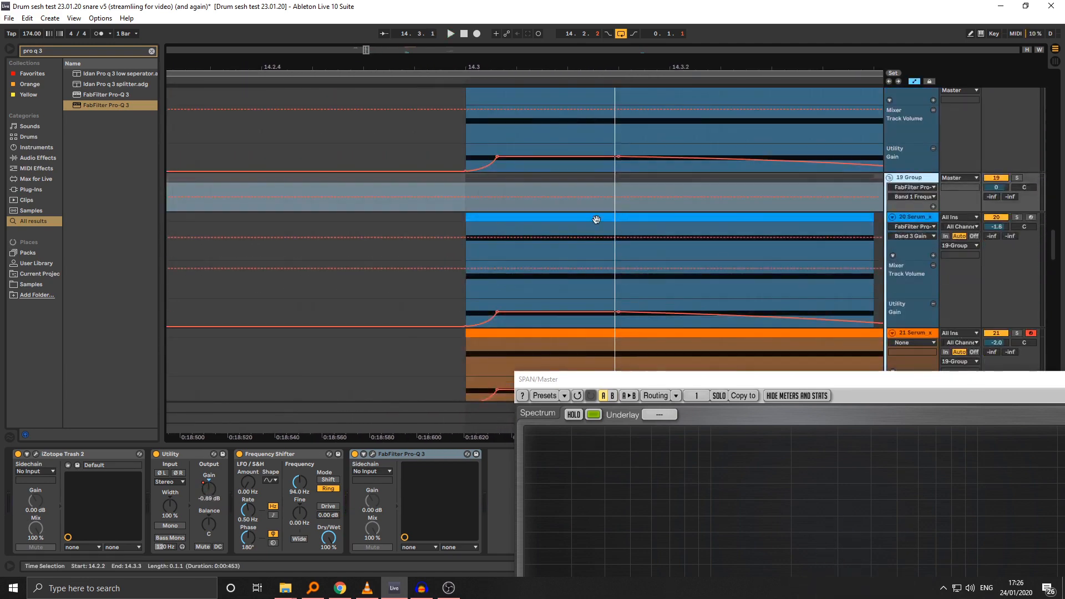
pyautogui.scroll(-4, 495, 261)
pyautogui.scroll(2, 507, 264)
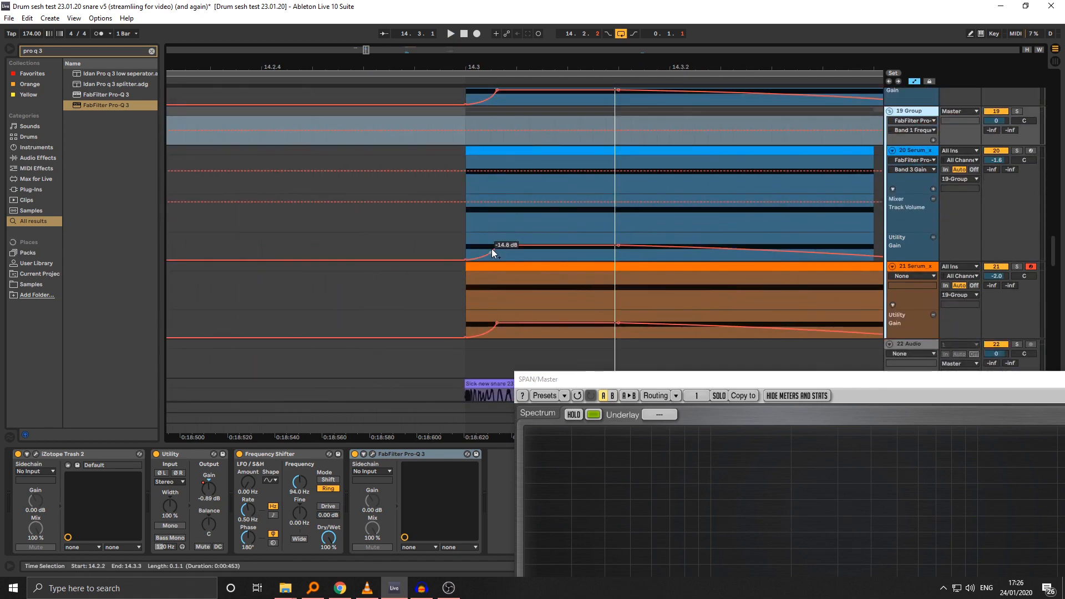
pyautogui.click(498, 246)
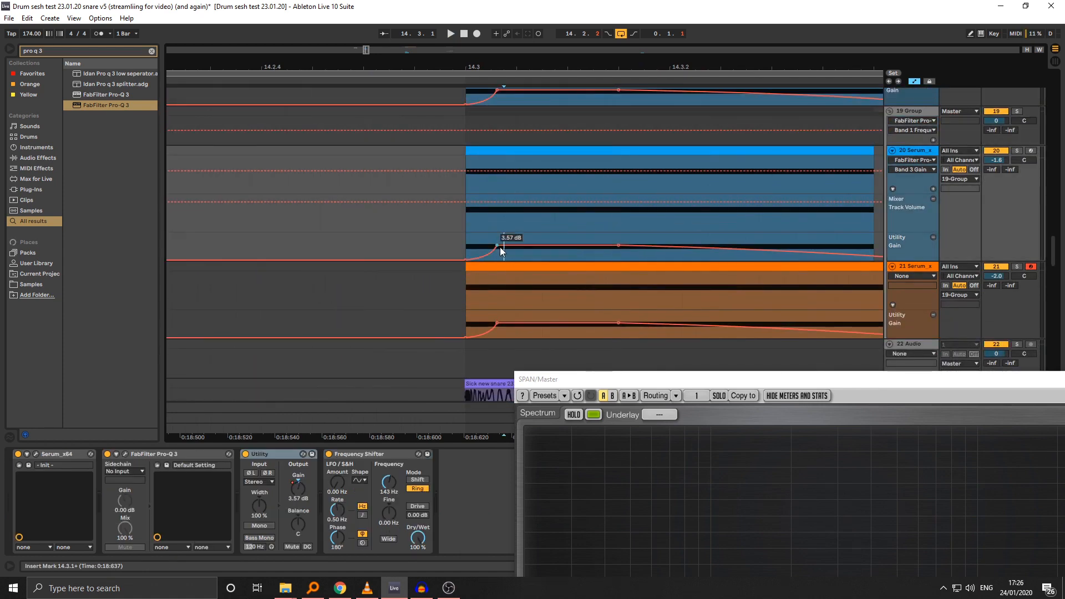
# Step: Shorten the attack of the Utility Gain automation on the 20 Serum and 21 Serum tracks by moving their peak breakpoints earlier
pyautogui.moveTo(497, 246)
pyautogui.mouseDown()
pyautogui.moveTo(478, 245)
pyautogui.moveTo(497, 252)
pyautogui.mouseUp()
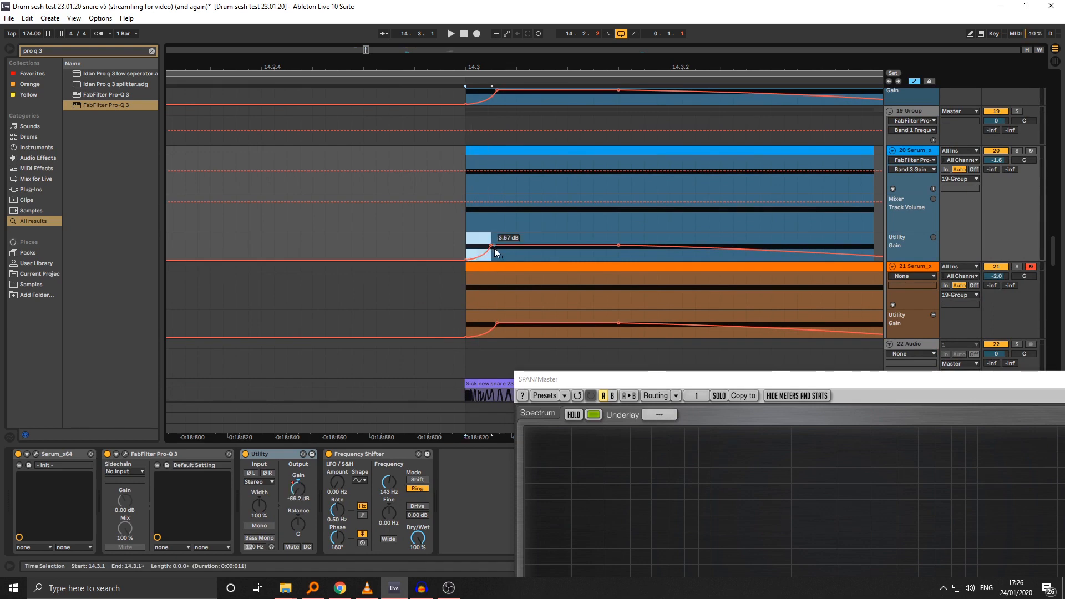
pyautogui.moveTo(467, 67); pyautogui.dragTo(466, 68)
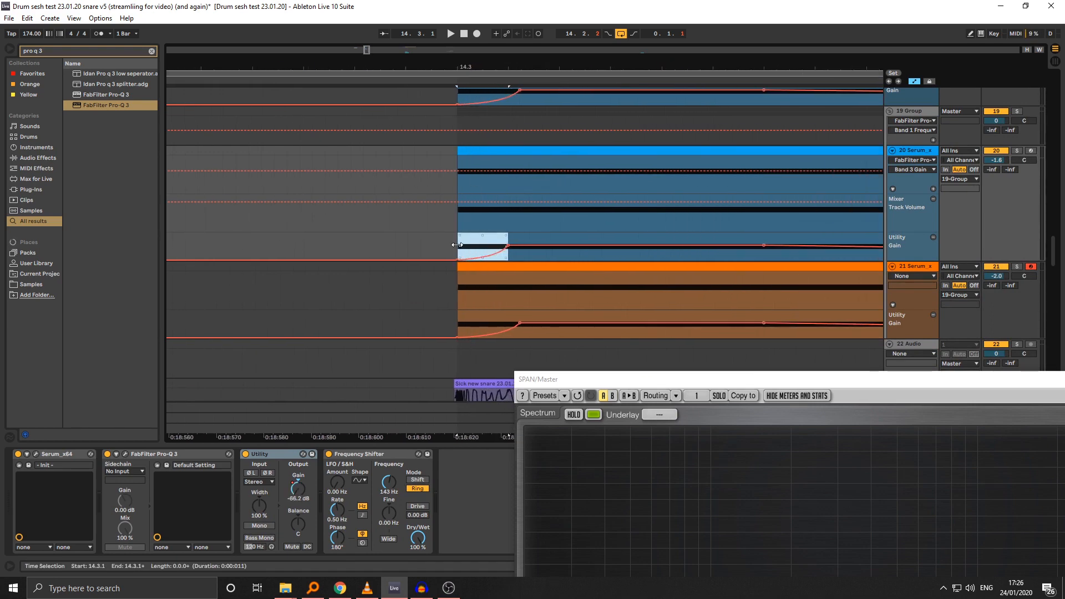
pyautogui.click(457, 244)
pyautogui.moveTo(458, 244); pyautogui.dragTo(492, 248)
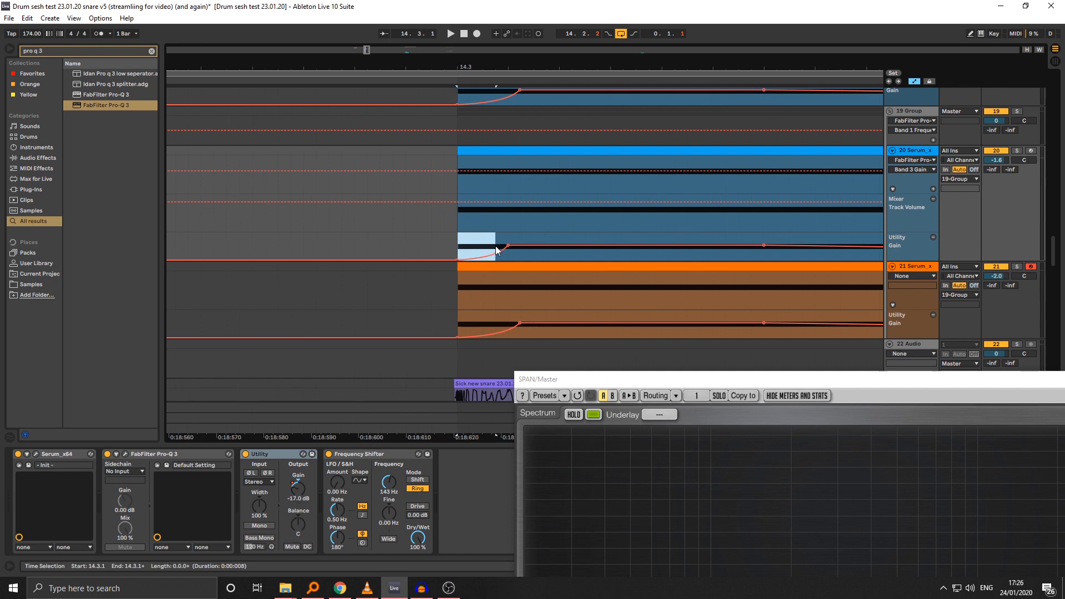
pyautogui.click(509, 248)
pyautogui.moveTo(497, 244); pyautogui.dragTo(493, 245)
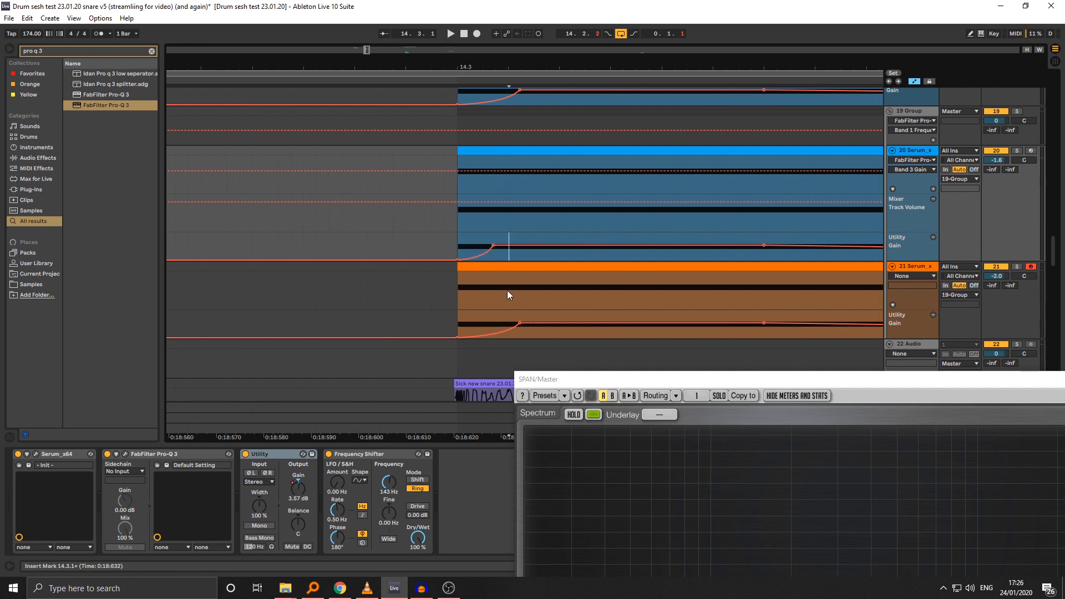
pyautogui.moveTo(521, 322); pyautogui.dragTo(493, 322)
# Step: Delete the Utility device from both the 20 Serum and 21 Serum tracks
pyautogui.press('a')
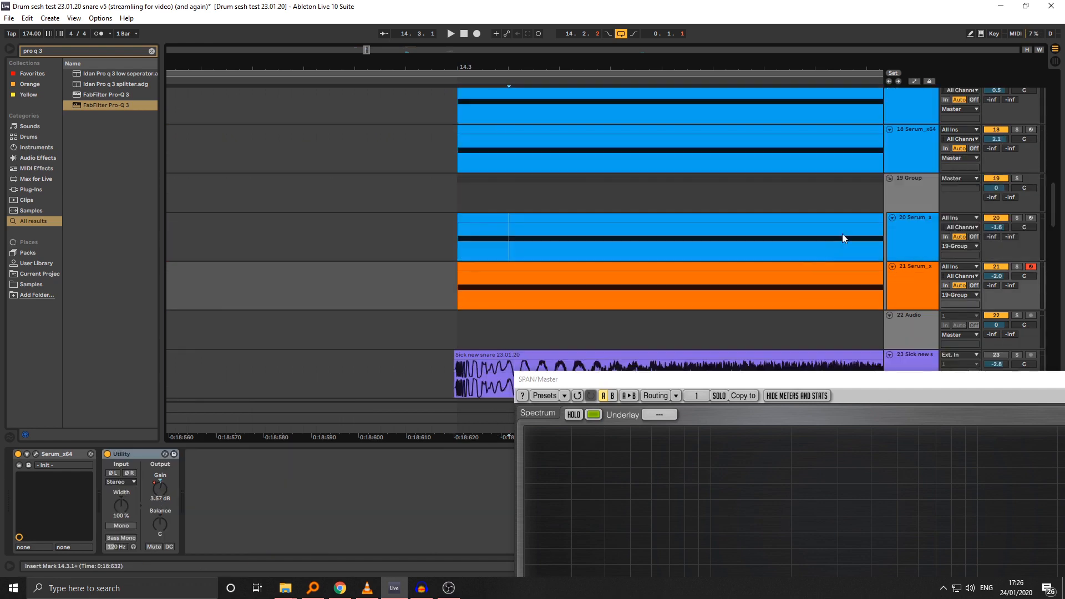
pyautogui.click(909, 228)
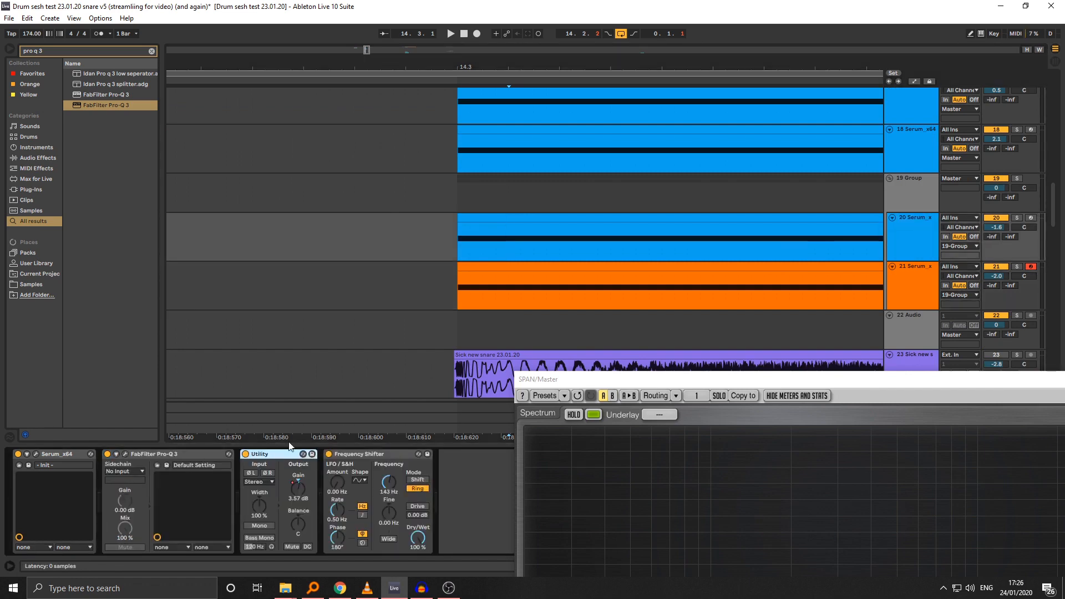
pyautogui.press('Down')
pyautogui.click(145, 455)
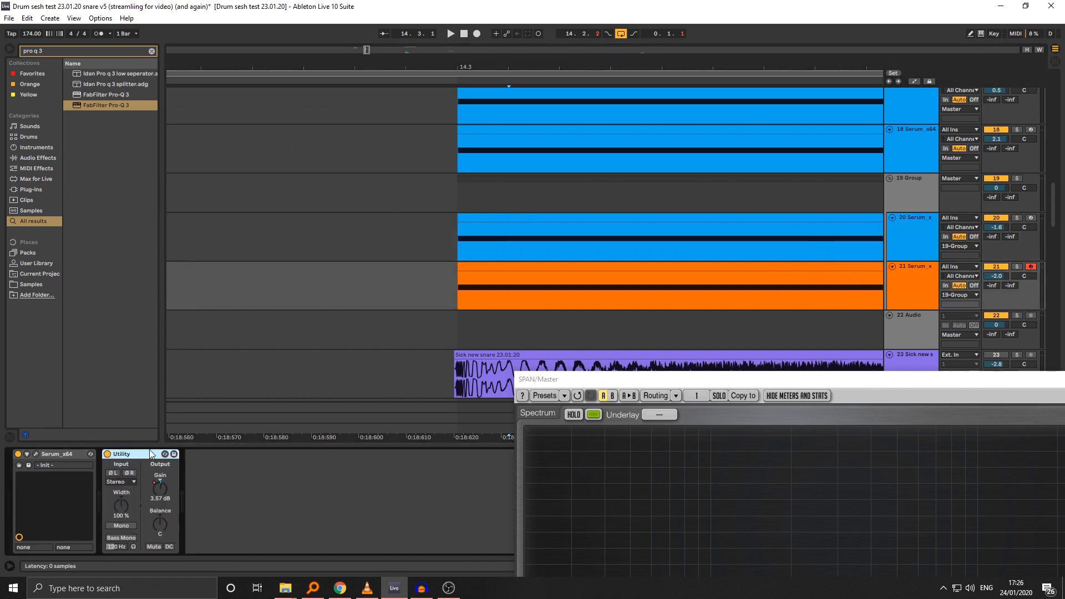
pyautogui.press('Delete')
# Step: Show a separate lane for each automated envelope of the 19 Group and move the SPAN window out of the way
pyautogui.click(900, 205)
pyautogui.press('a')
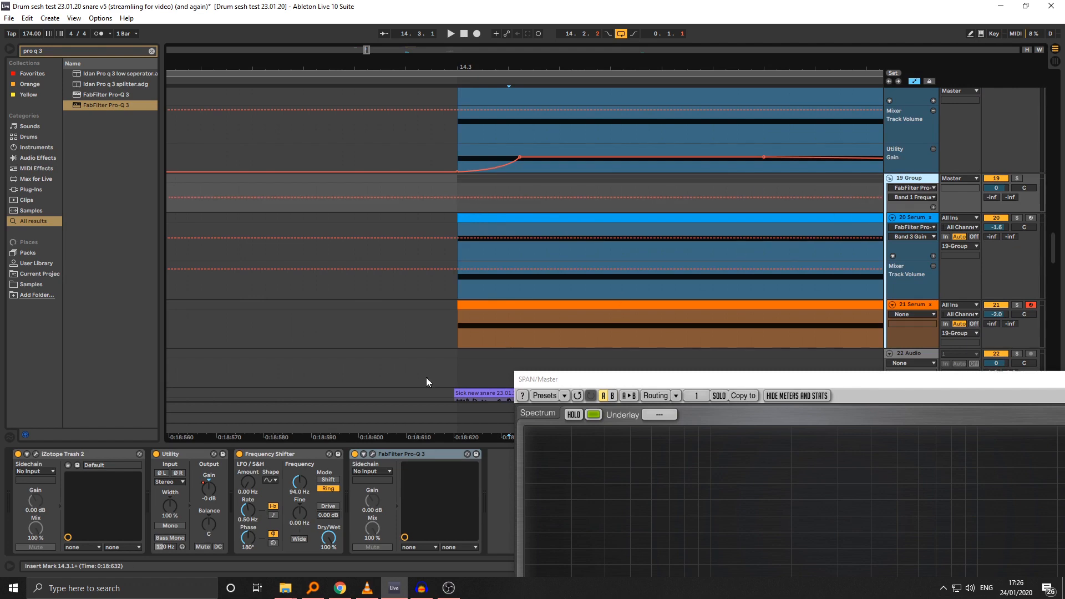
pyautogui.click(207, 472)
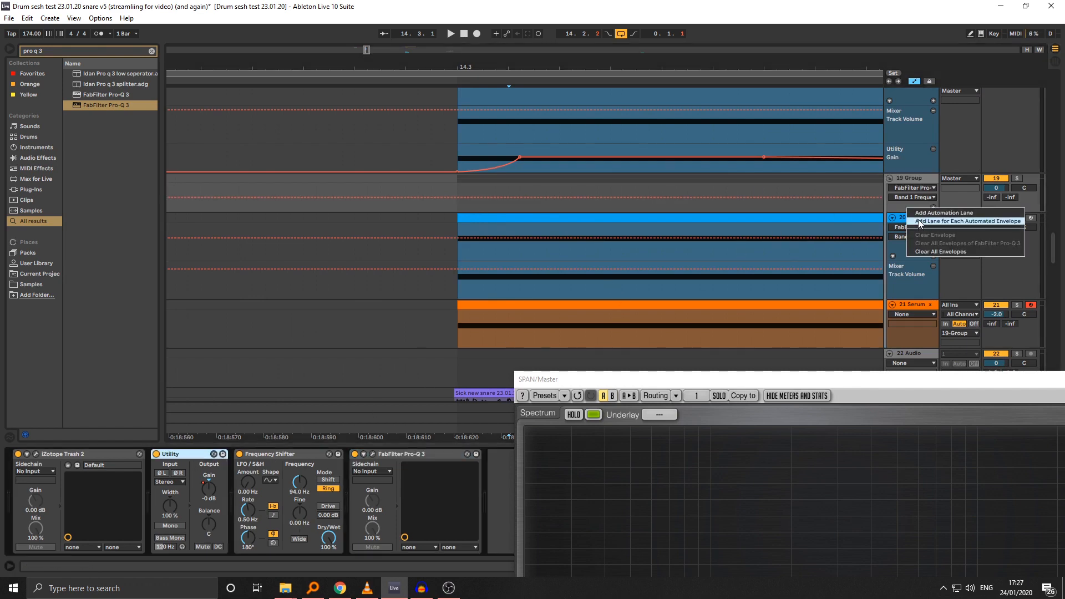
pyautogui.click(933, 207)
pyautogui.moveTo(547, 383); pyautogui.dragTo(924, 511)
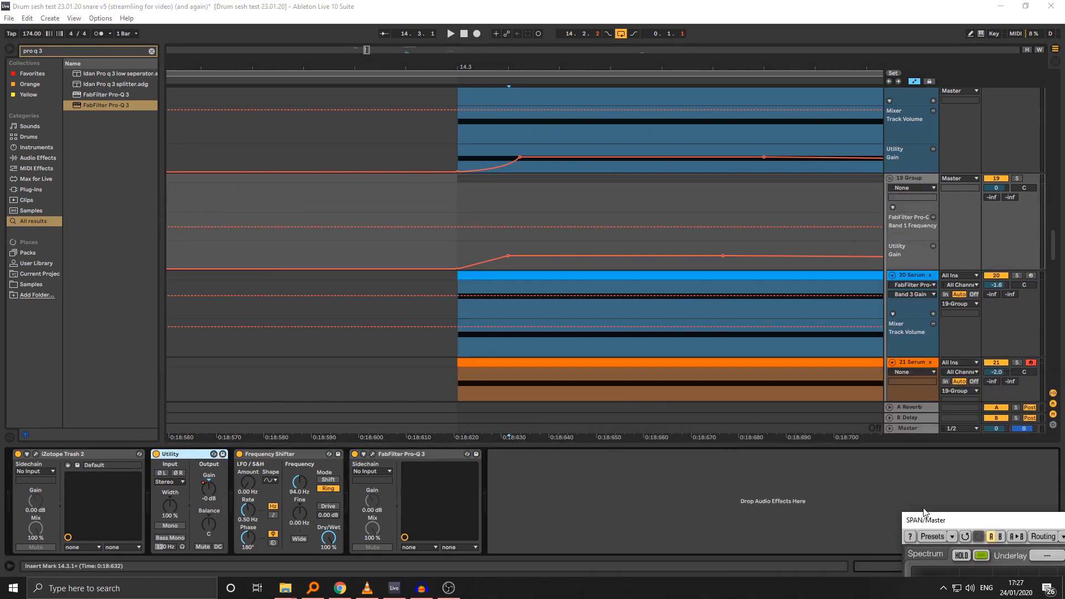
# Step: Shorten the attack of the 19 Group's Utility Gain automation at 14.3 and bend the ramp into a curve
pyautogui.click(454, 252)
pyautogui.scroll(5, 455, 252)
pyautogui.scroll(-2, 459, 271)
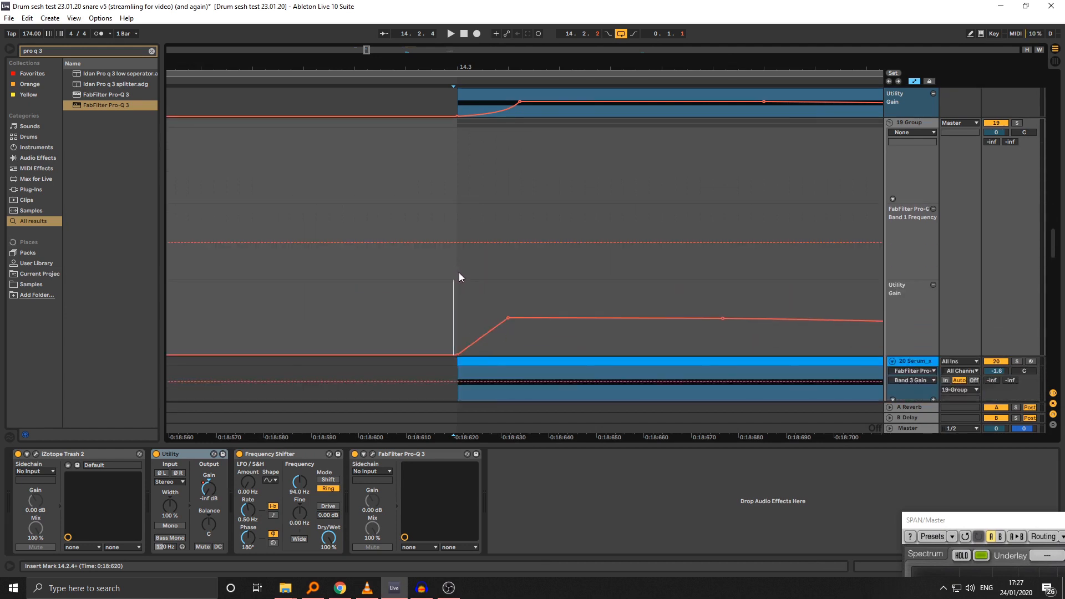
pyautogui.moveTo(506, 276); pyautogui.dragTo(486, 280)
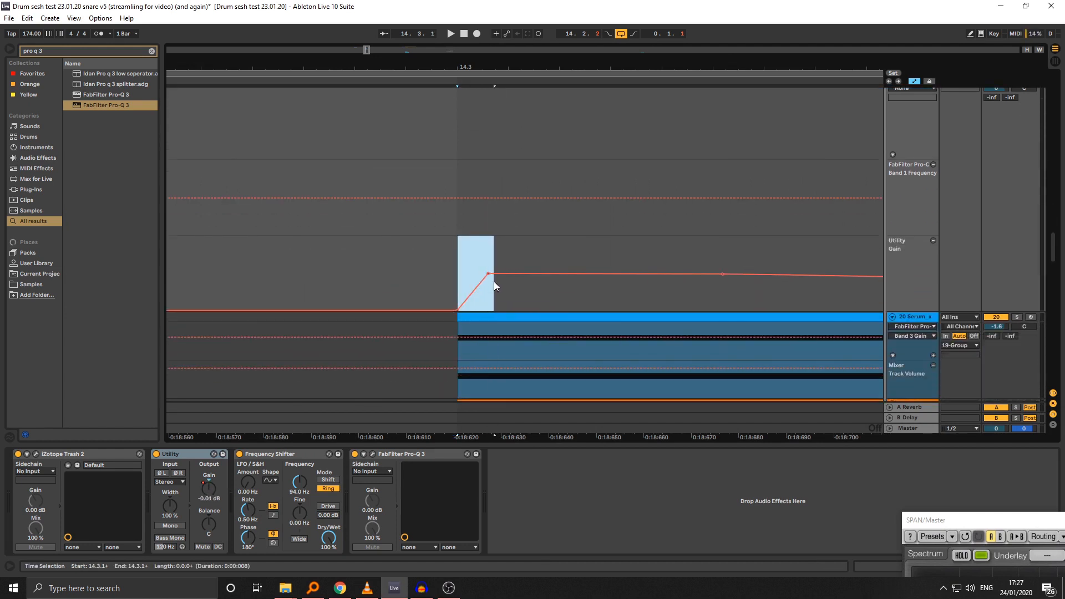
pyautogui.click(502, 280)
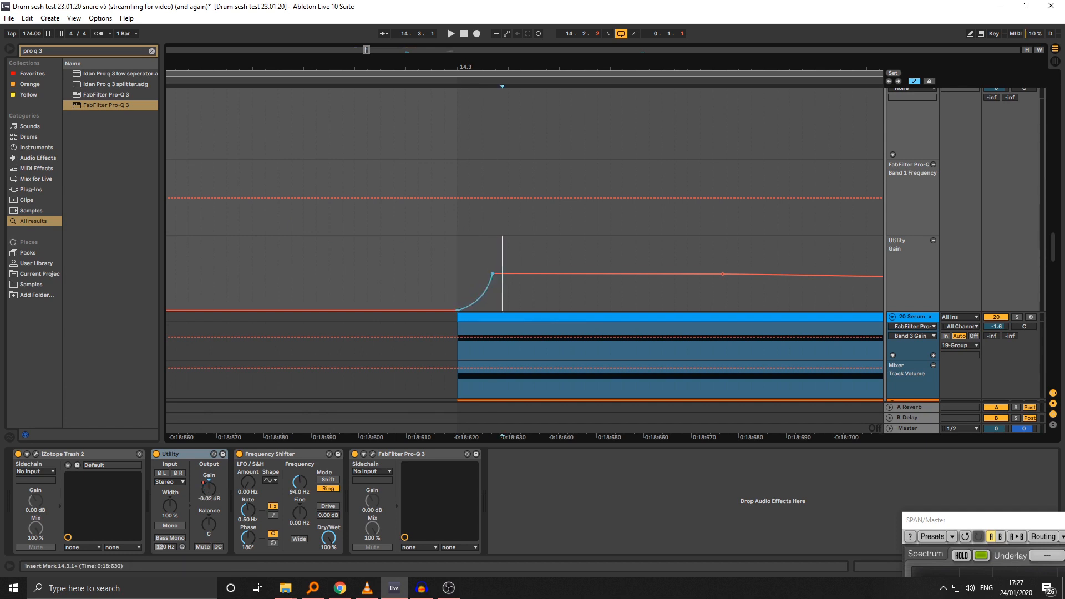
# Step: Hide the automation and raise the 19 Group's Frequency Shifter ring frequency to 217 Hz while the loop plays
pyautogui.press('a')
pyautogui.click(472, 80)
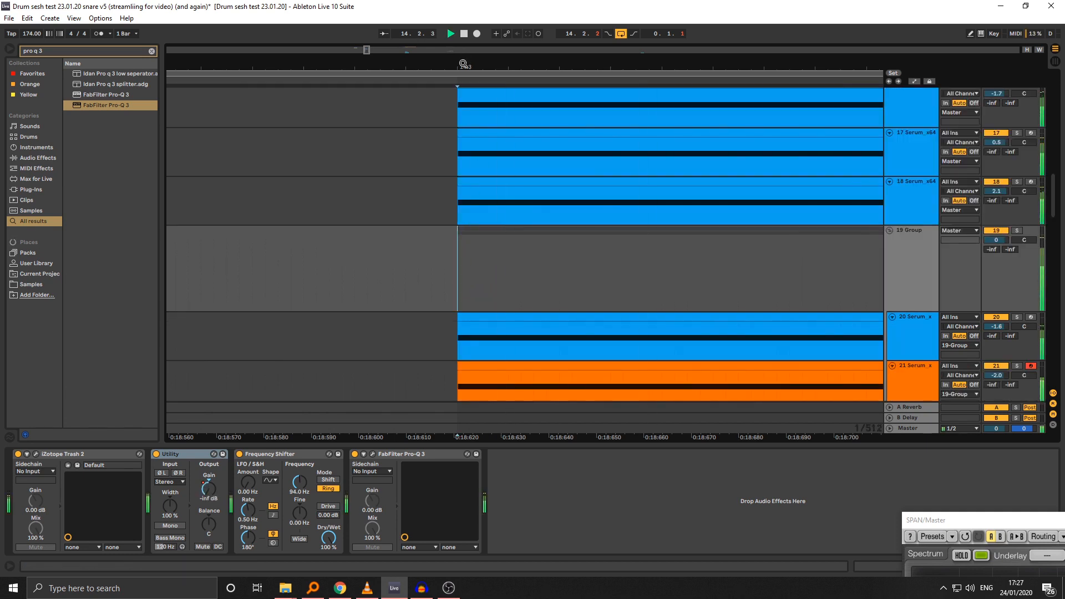
pyautogui.moveTo(463, 63); pyautogui.dragTo(469, 35)
pyautogui.click(910, 262)
pyautogui.scroll(-2, 506, 271)
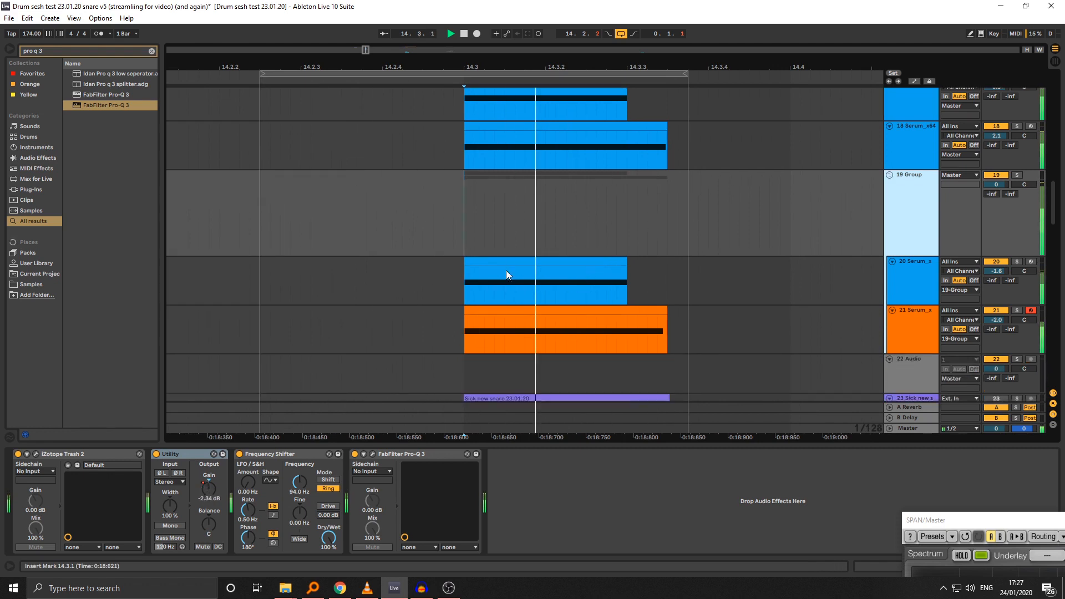
pyautogui.moveTo(300, 482)
pyautogui.mouseDown()
pyautogui.moveTo(300, 491)
pyautogui.moveTo(300, 479)
pyautogui.mouseUp()
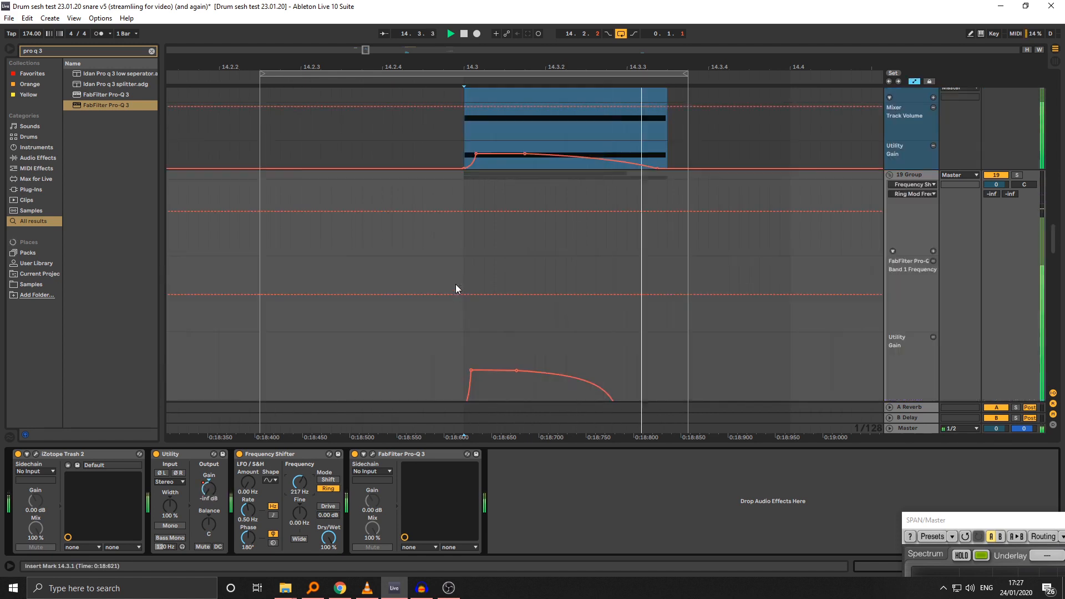
# Step: Shorten the curved decay of the 19 Group's Utility Gain automation, stop playback and save the Set
pyautogui.press('a')
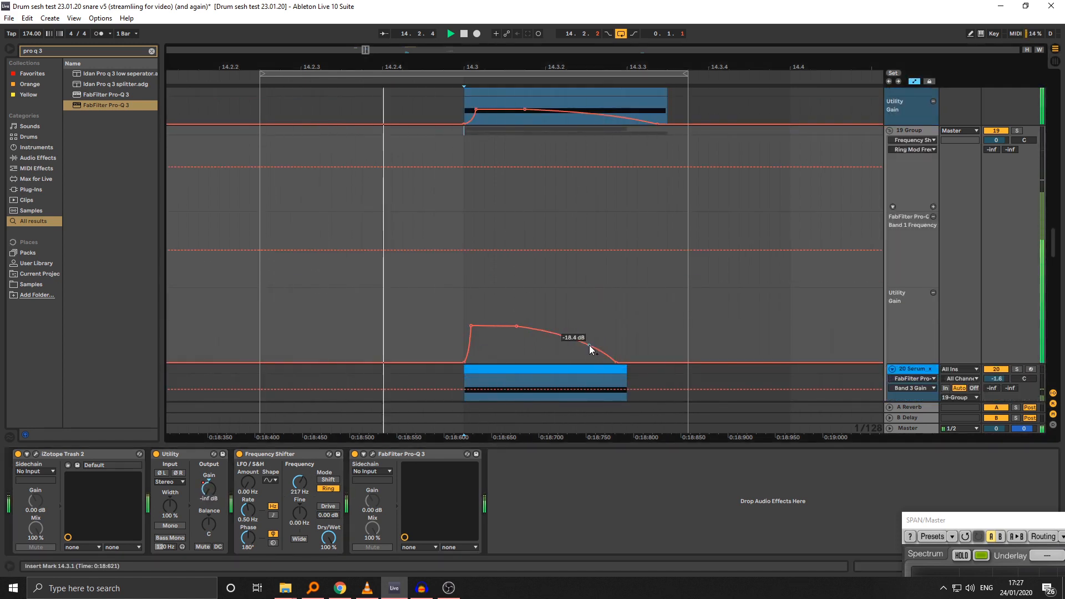
pyautogui.moveTo(584, 348); pyautogui.dragTo(580, 351)
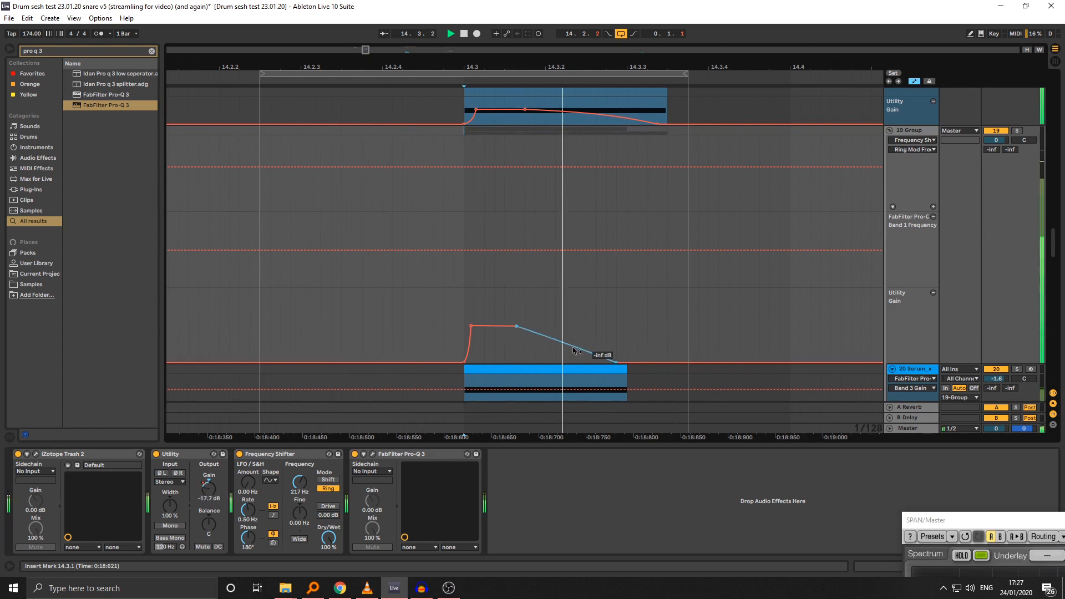
pyautogui.moveTo(517, 326); pyautogui.dragTo(567, 353)
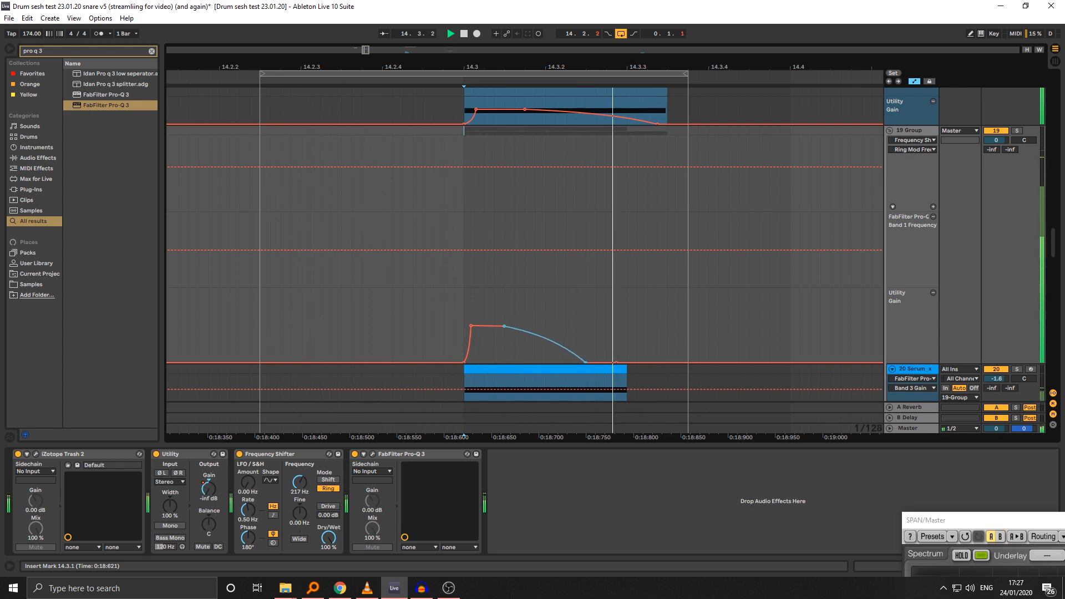
pyautogui.press('a')
pyautogui.press('space')
pyautogui.scroll(-3, 460, 144)
pyautogui.hotkey('ctrl', 's')
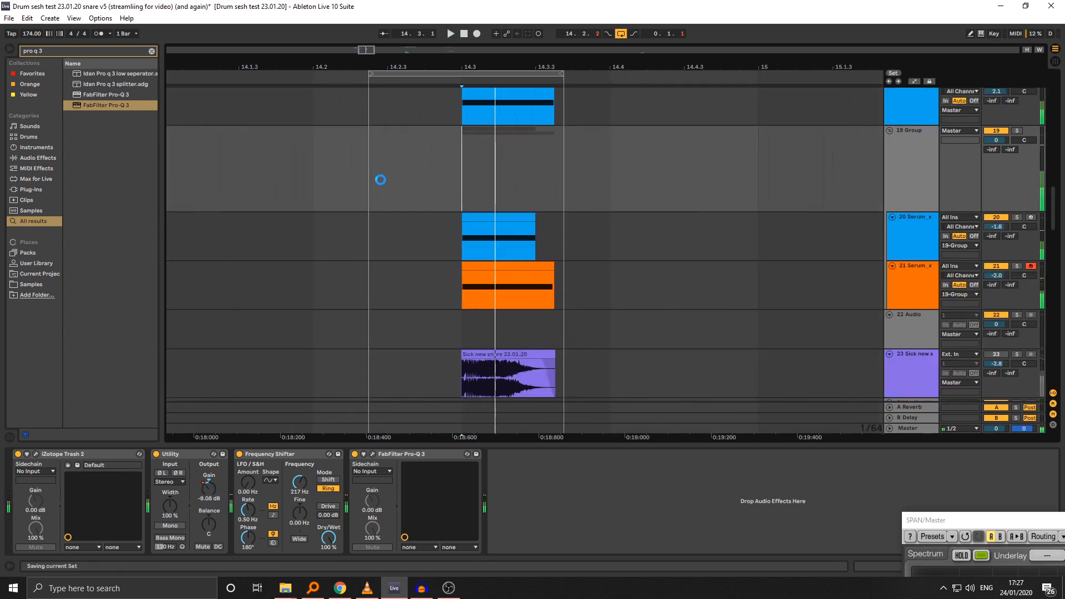
pyautogui.hotkey('ctrl', 'f')
pyautogui.write('serumfx')
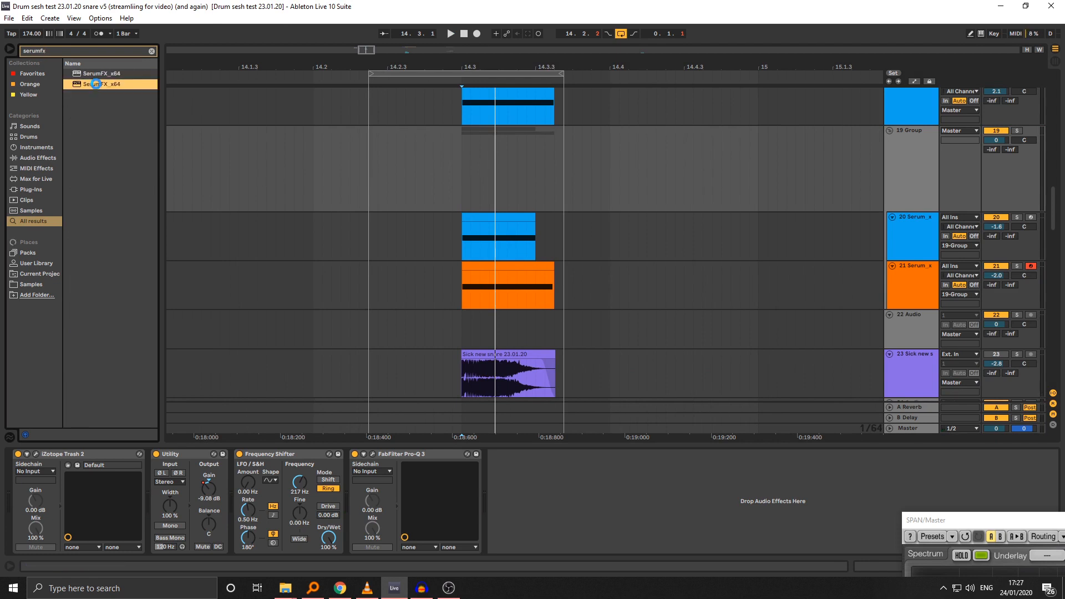
pyautogui.moveTo(96, 84); pyautogui.dragTo(493, 222)
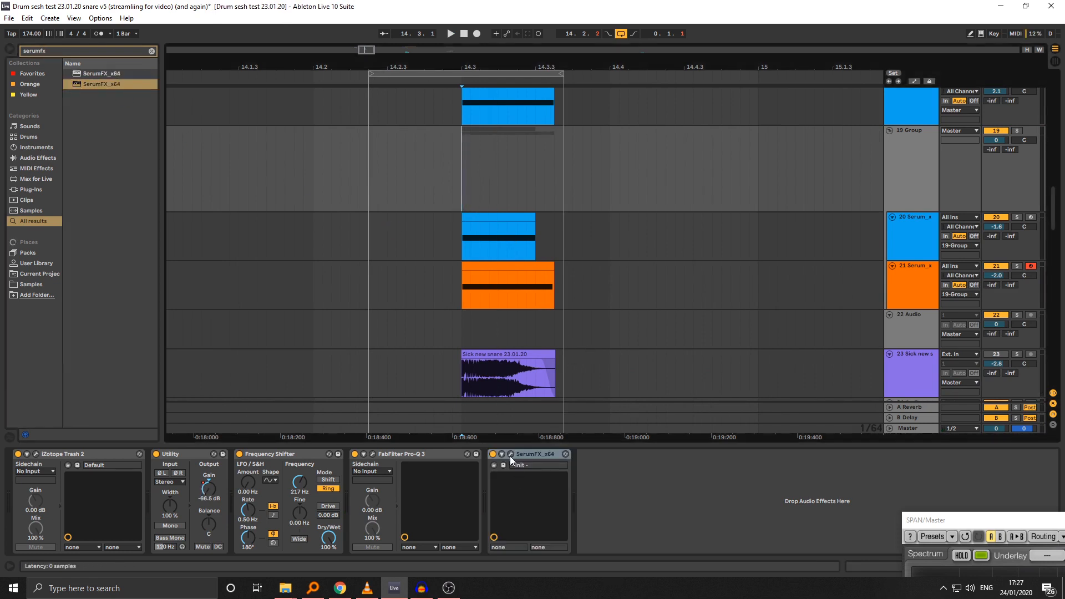
# Step: Compare the 18 Serum track's device chain with the 19 Group's chain and automation lanes
pyautogui.scroll(3, 464, 190)
pyautogui.scroll(-5, 461, 271)
pyautogui.click(462, 189)
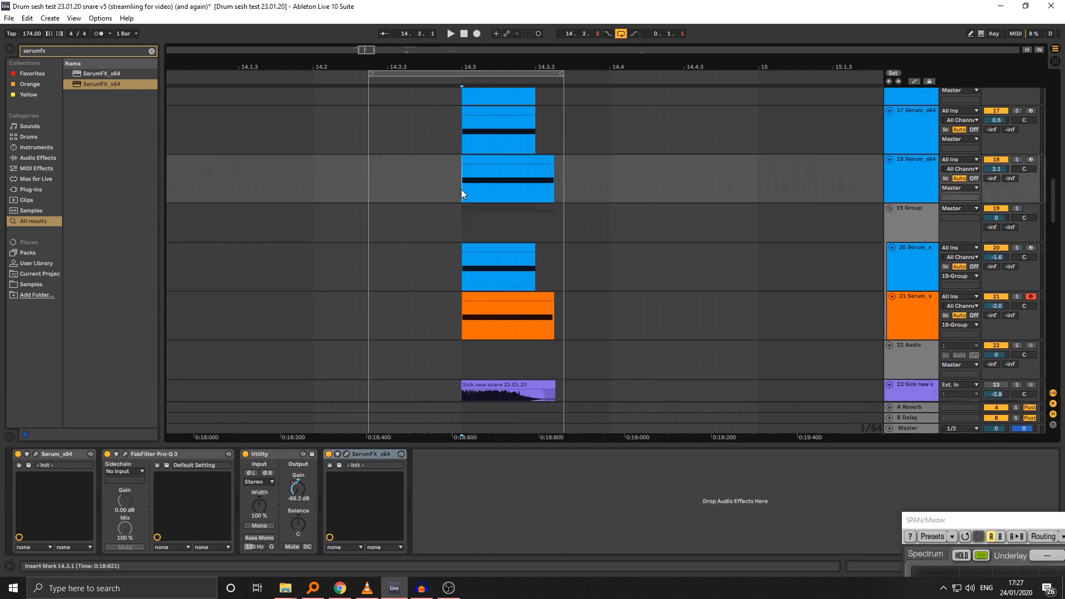
pyautogui.click(469, 161)
pyautogui.click(462, 261)
pyautogui.click(461, 235)
pyautogui.press('a')
pyautogui.scroll(-1, 486, 350)
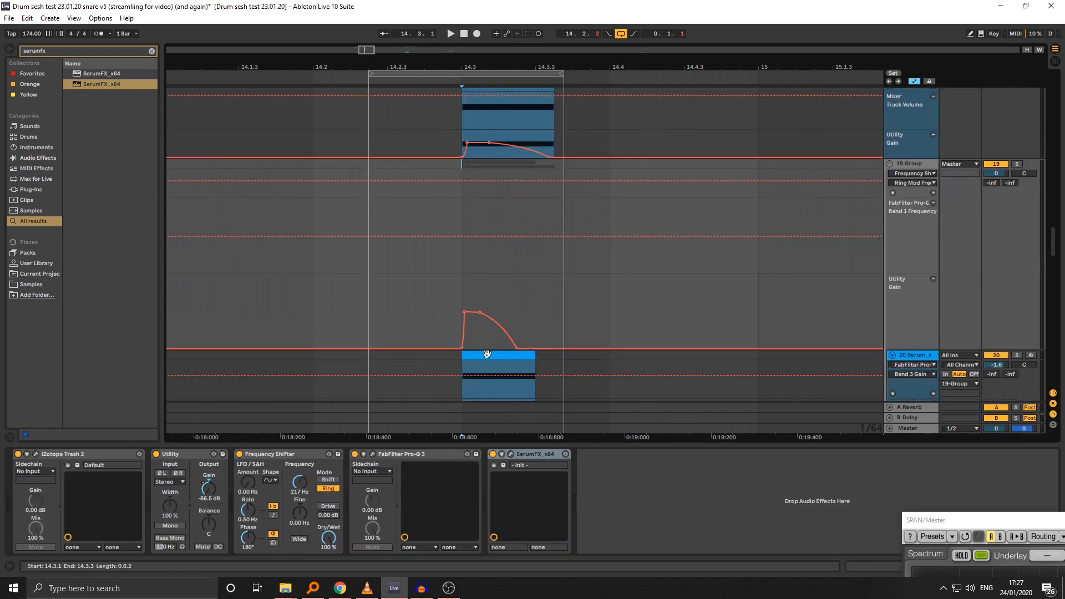
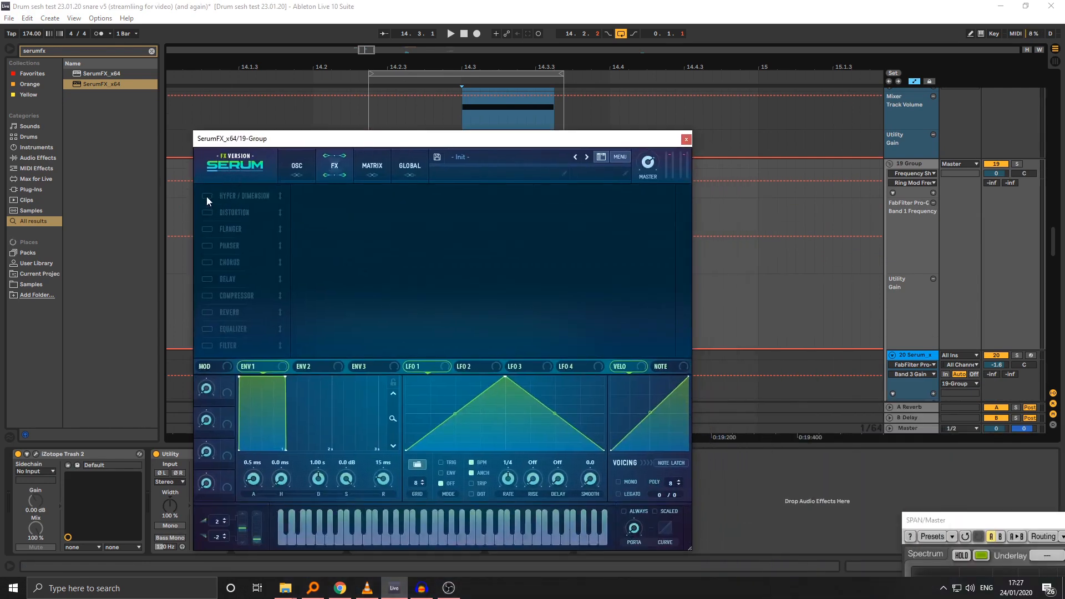
# Step: Enable Hyper/Dimension in the 19 Group's SerumFX, adjust the Dimension controls during playback and close the plug-in window
pyautogui.click(207, 196)
pyautogui.moveTo(599, 202); pyautogui.dragTo(599, 214)
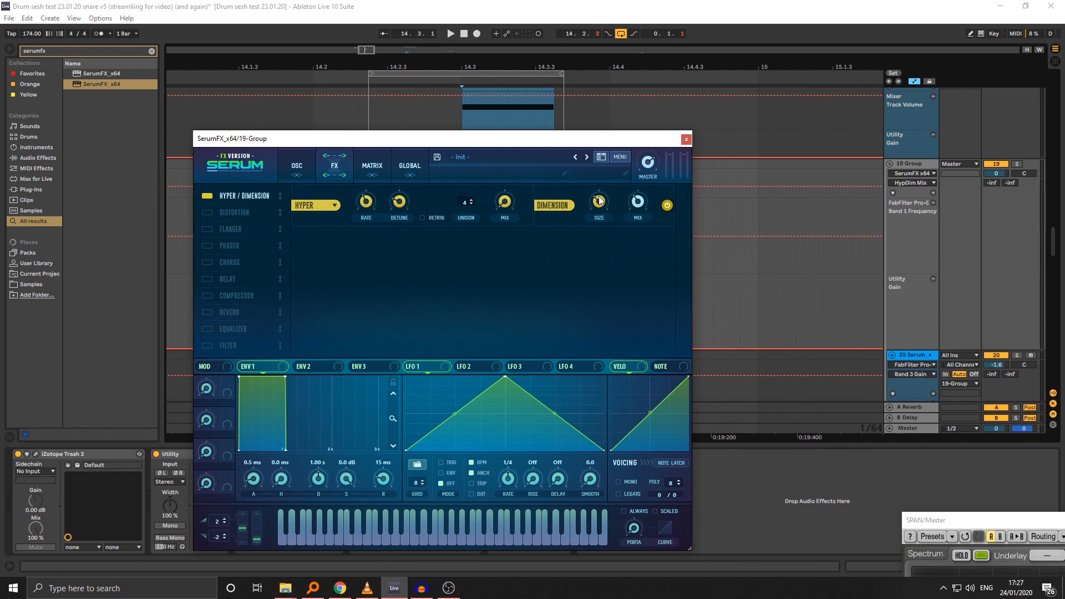
pyautogui.press('space')
pyautogui.moveTo(598, 198); pyautogui.dragTo(640, 200)
pyautogui.click(686, 139)
# Step: Hide the automation lanes and save the Set
pyautogui.press('a')
pyautogui.scroll(2, 529, 189)
pyautogui.hotkey('ctrl', 's')
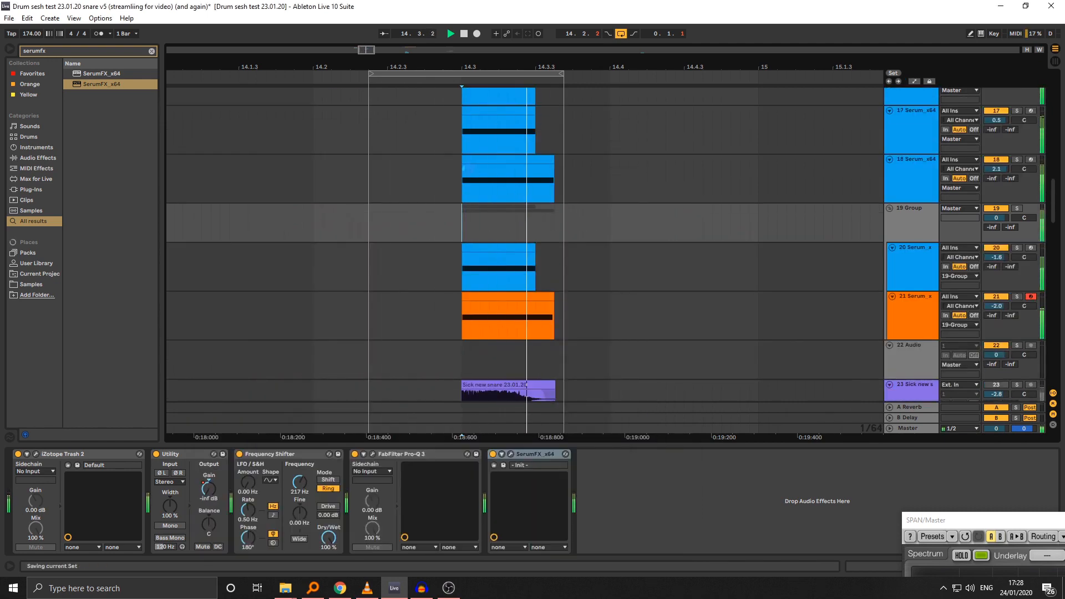
# Step: Color the 14 B.G Snare track and its clip yellow
pyautogui.scroll(3, 500, 200)
pyautogui.scroll(3, 601, 243)
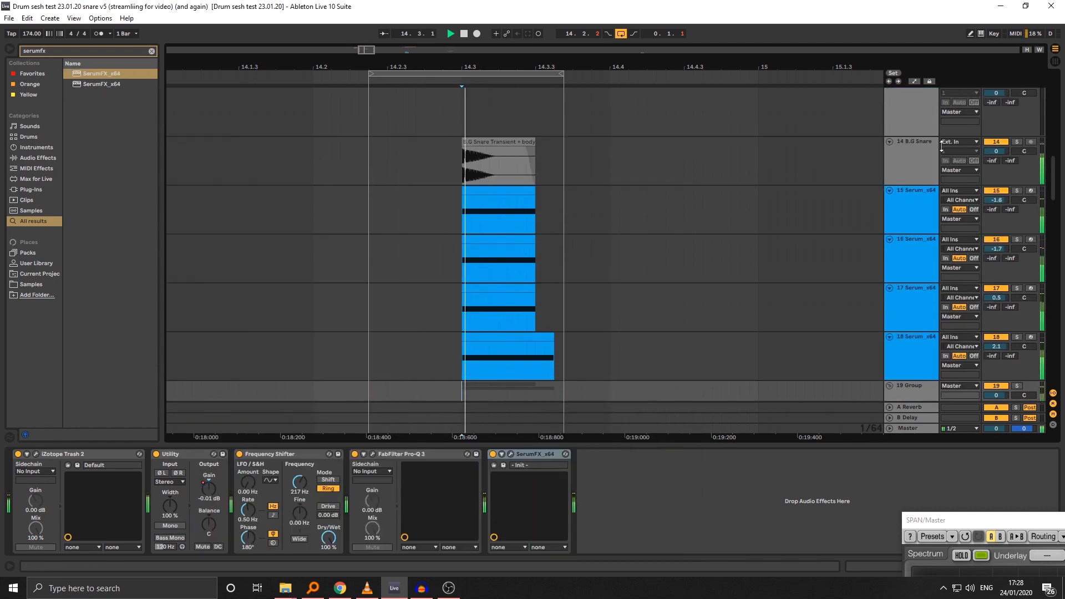
pyautogui.click(897, 162)
pyautogui.rightClick(897, 162)
pyautogui.click(935, 305)
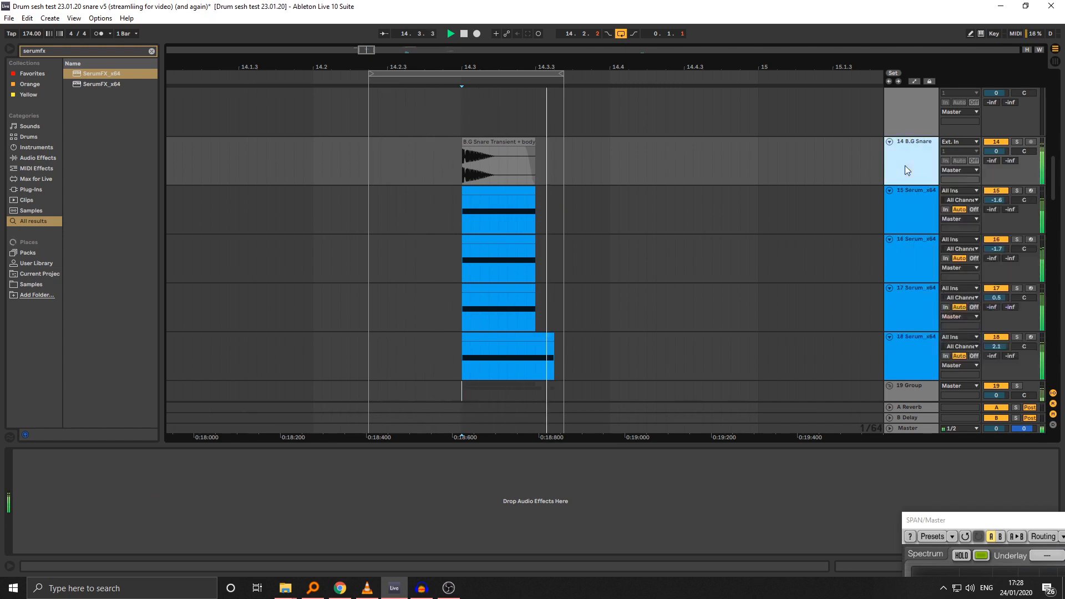
pyautogui.rightClick(905, 165)
pyautogui.click(942, 349)
# Step: Activate the B.G Snare Transient + body clip with transpose at 0 st and play it together with the Serum layers
pyautogui.doubleClick(496, 144)
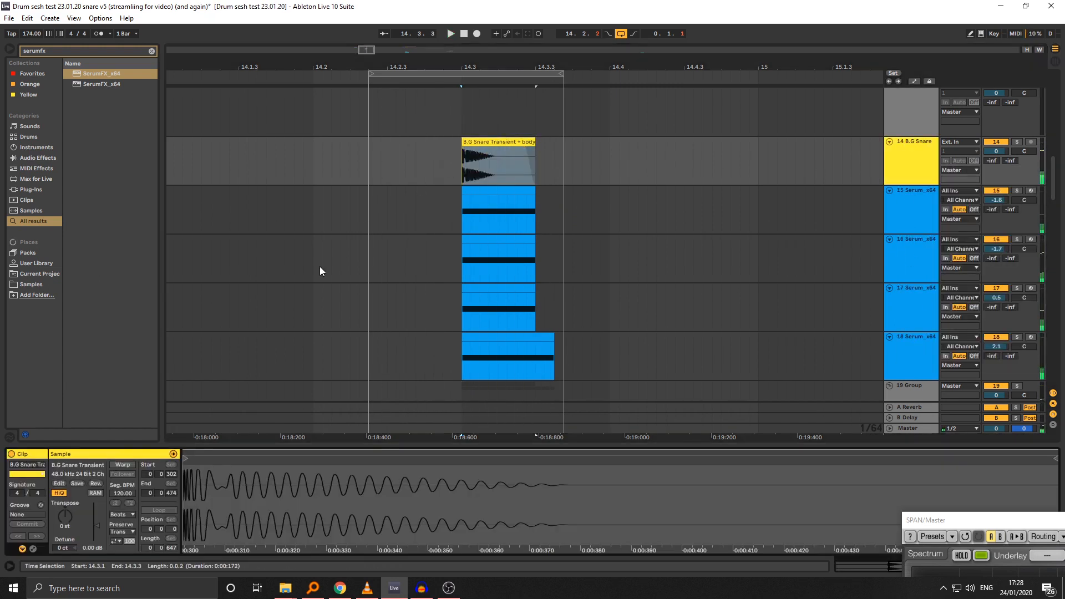
pyautogui.moveTo(68, 514); pyautogui.dragTo(68, 517)
pyautogui.press('Delete')
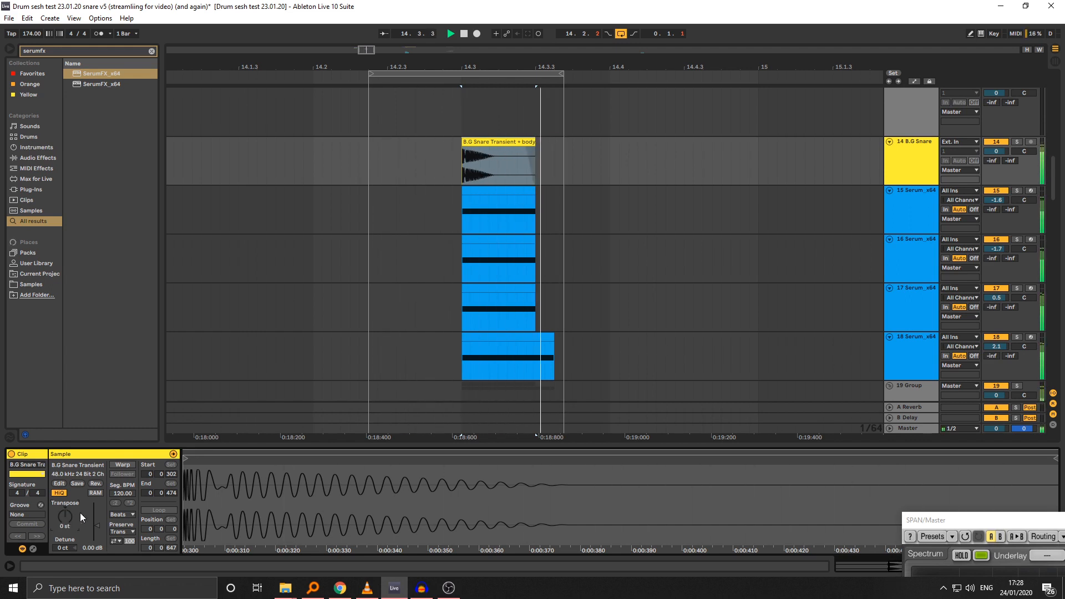
pyautogui.moveTo(466, 68); pyautogui.dragTo(460, 25)
pyautogui.press('space')
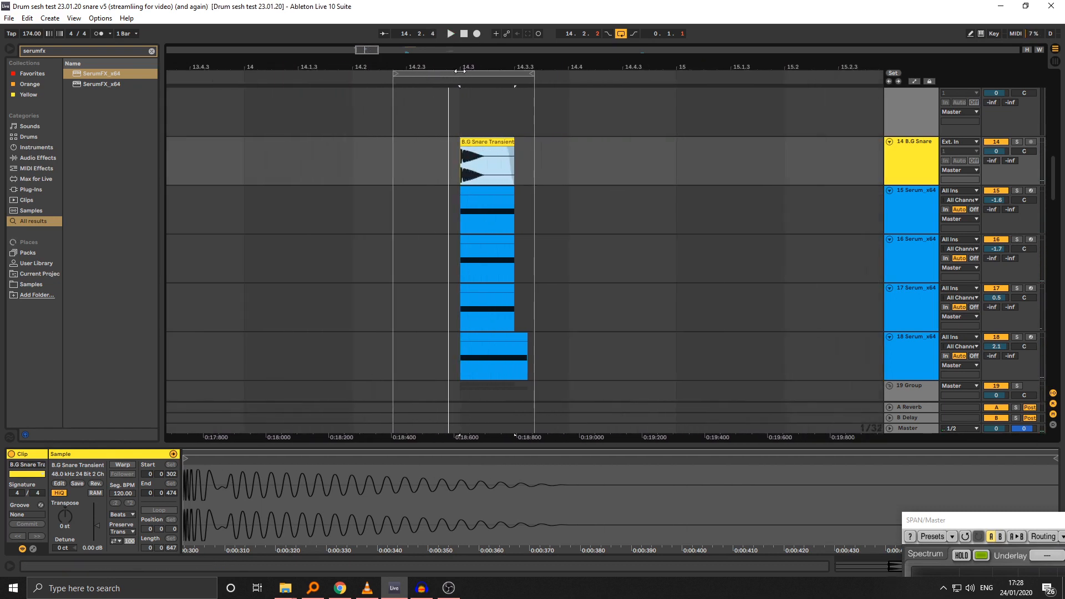
pyautogui.click(395, 162)
pyautogui.press('space')
# Step: Duplicate the 14 B.G Snare track and split the duplicate's clip shortly after 14.3.1, at 0:18:623
pyautogui.click(897, 158)
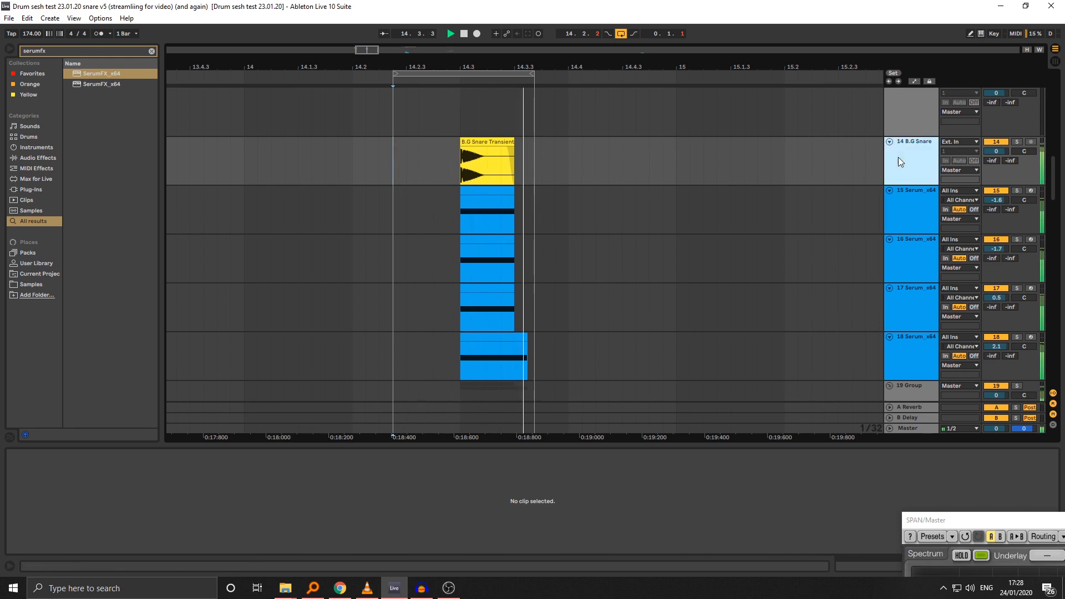
pyautogui.hotkey('ctrl', 'd')
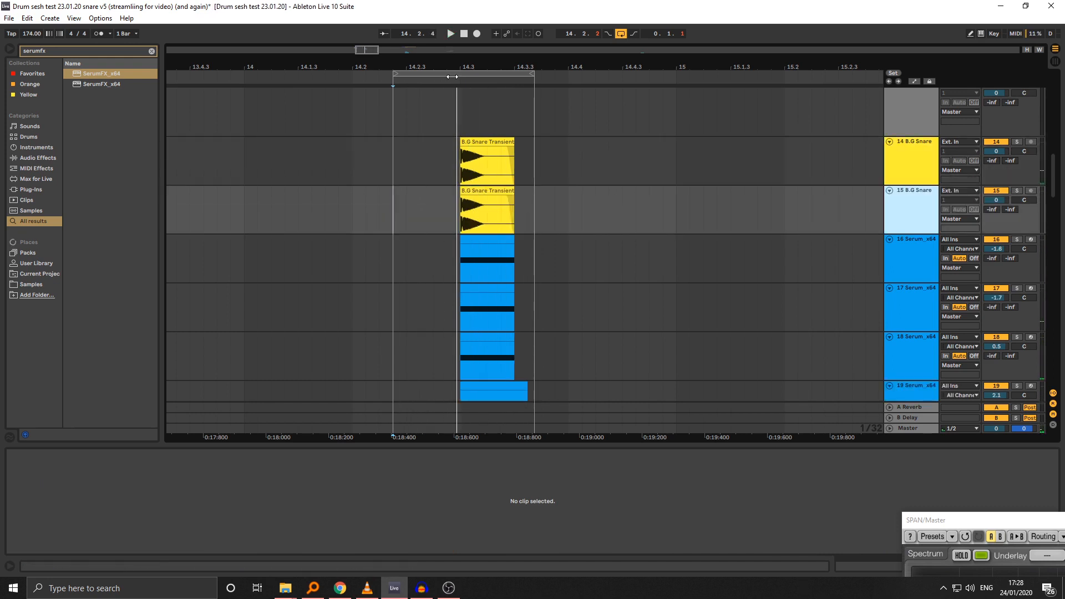
pyautogui.moveTo(461, 63); pyautogui.dragTo(368, 147)
pyautogui.click(420, 207)
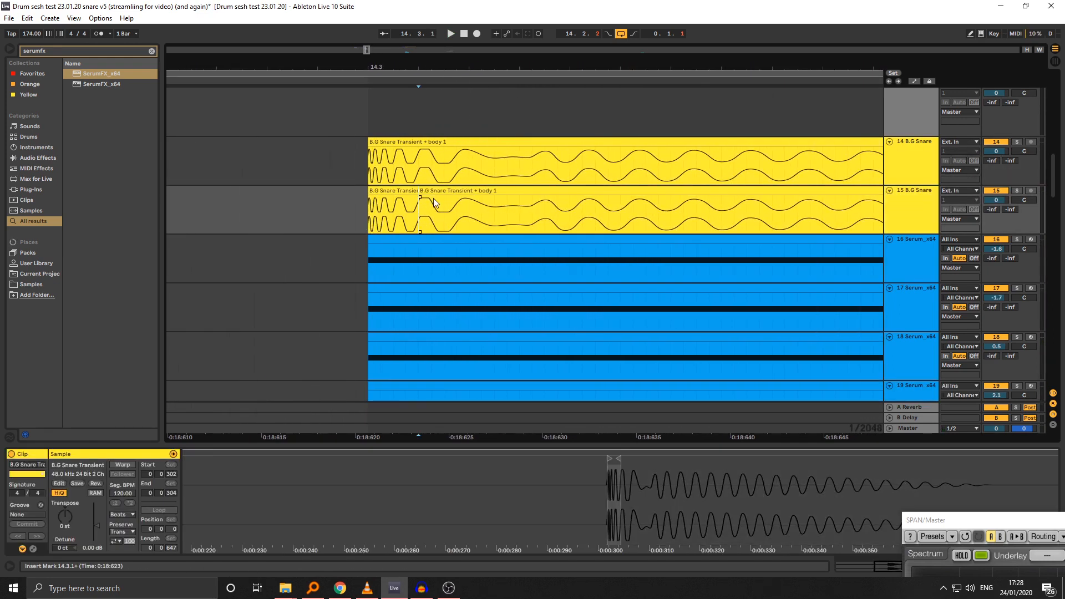
# Step: Split the 15 B.G Snare clip, delete the remainder, and shorten the front piece to about 2 ms
pyautogui.hotkey('ctrl', 'e')
pyautogui.press('Delete')
pyautogui.click(405, 191)
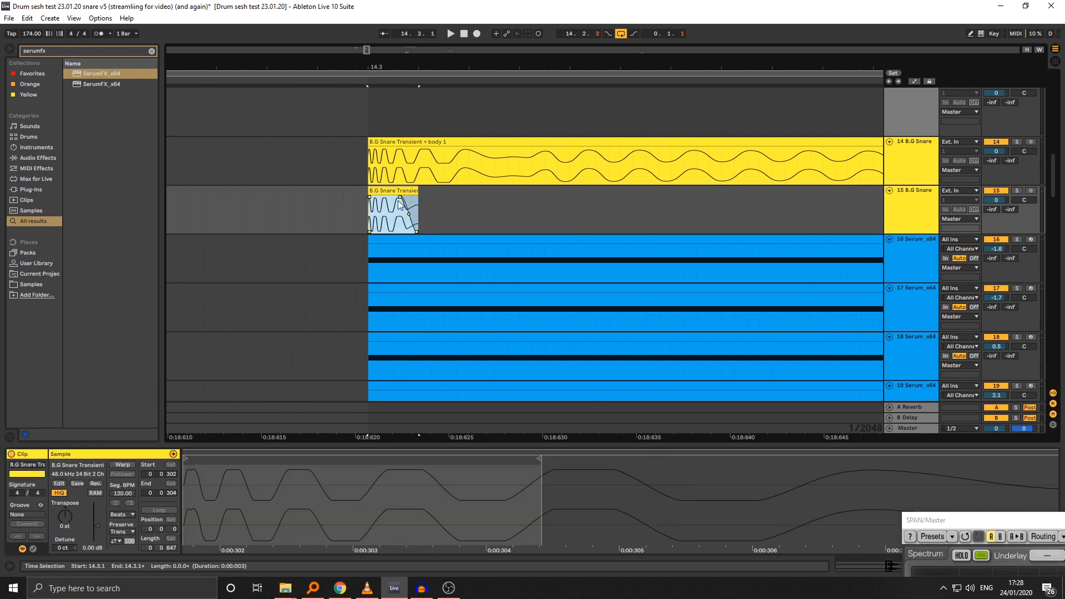
pyautogui.moveTo(412, 196)
pyautogui.mouseDown()
pyautogui.moveTo(400, 197)
pyautogui.moveTo(403, 179)
pyautogui.mouseUp()
pyautogui.click(391, 190)
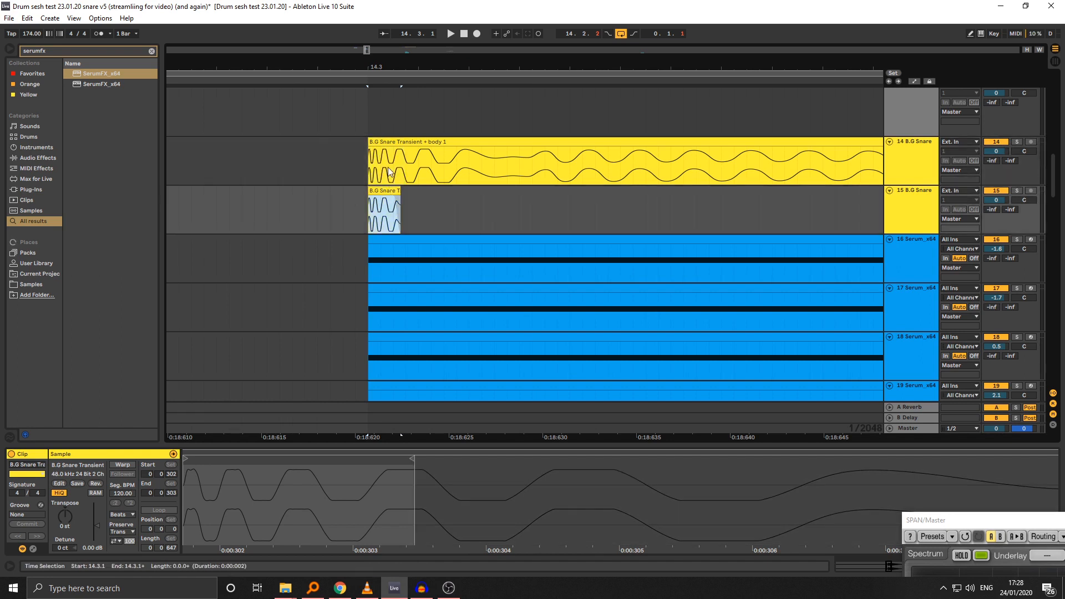
# Step: Add iZotope Trash 2 to the 15 B.G Snare track and set its stage 1 distortion type to Tape Saturation
pyautogui.moveTo(380, 67); pyautogui.dragTo(439, 11)
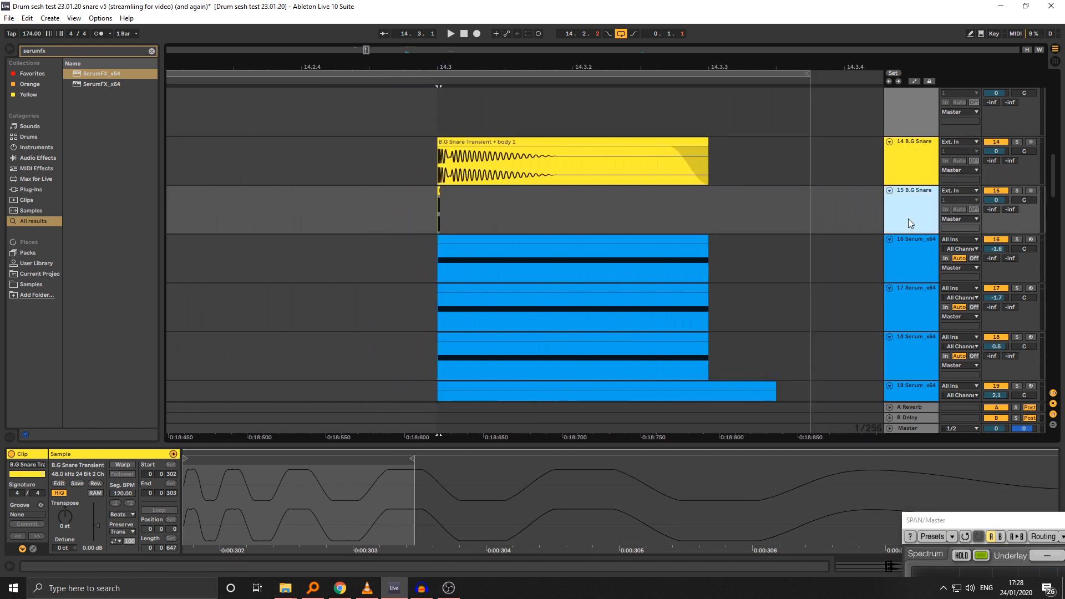
pyautogui.hotkey('ctrl', 'f')
pyautogui.write('tras')
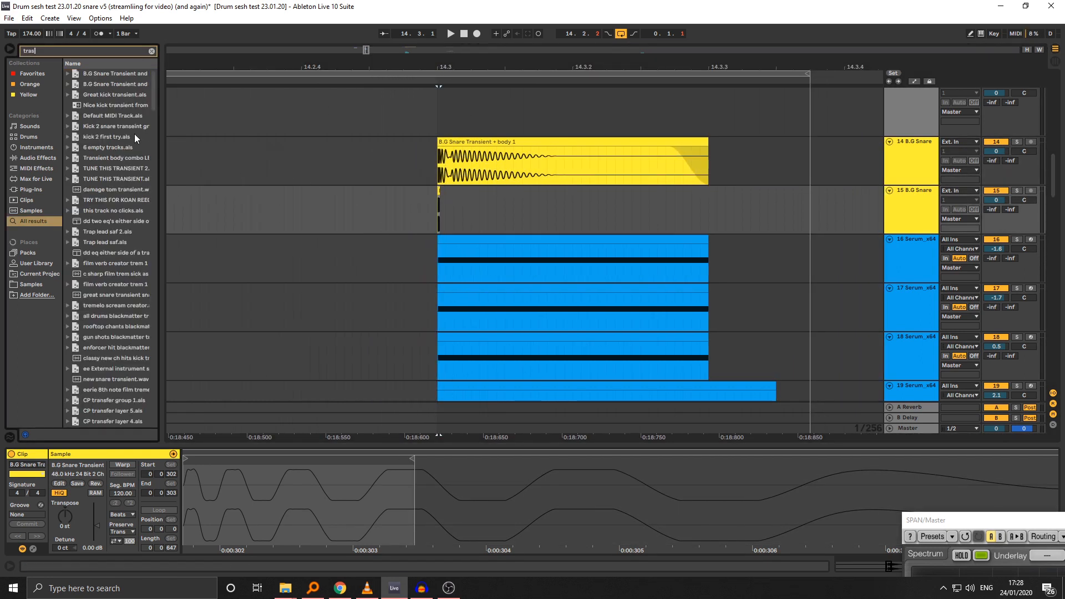
pyautogui.click(99, 148)
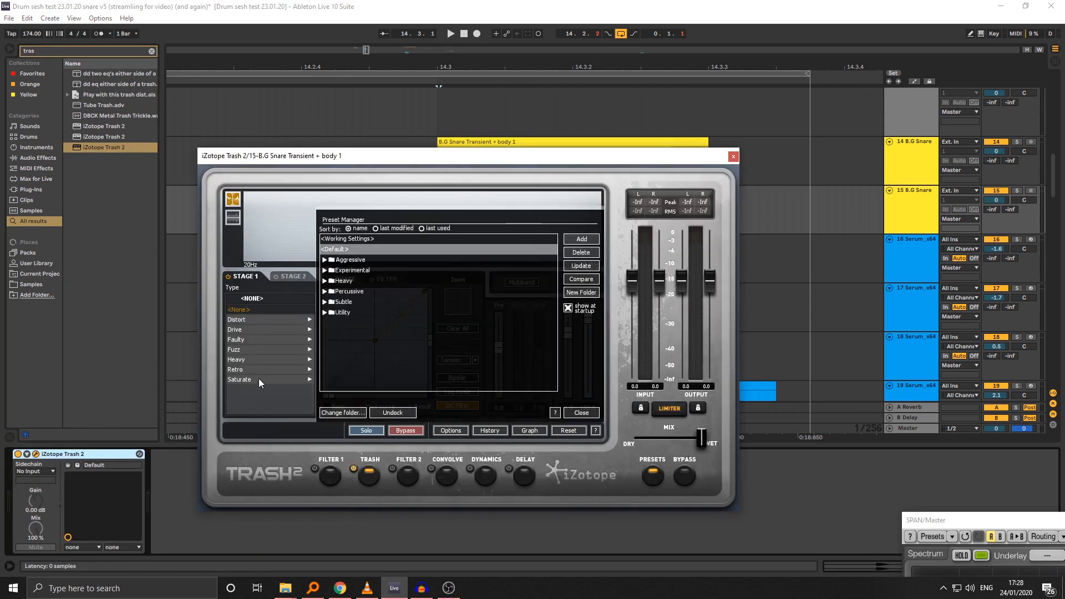
pyautogui.click(258, 378)
pyautogui.click(267, 382)
pyautogui.click(582, 412)
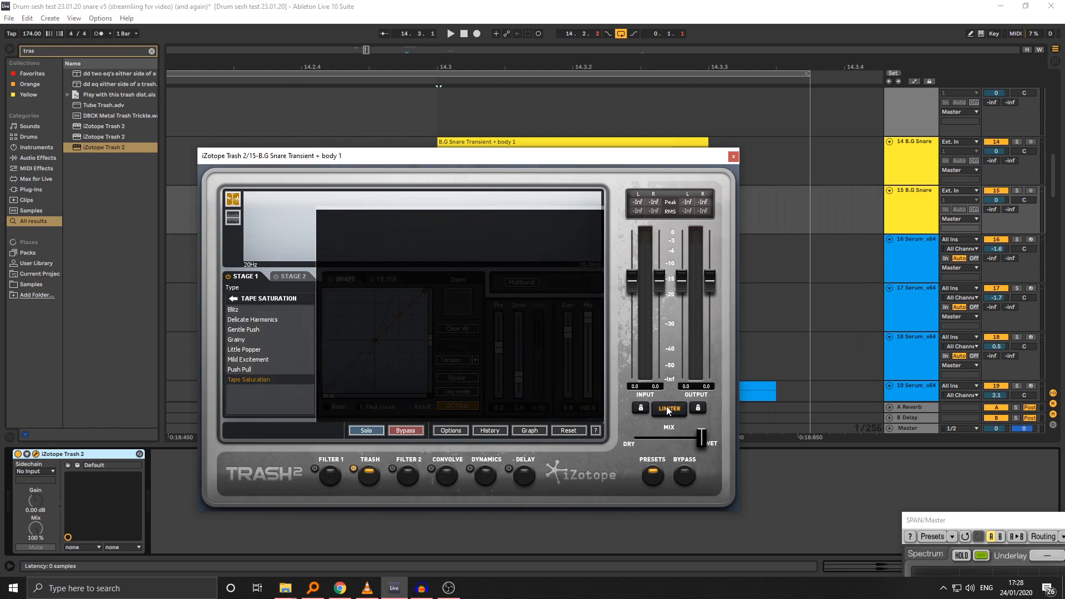
# Step: Disable Trash 2's limiter, set Drive to 4.3, and compare playback with track 15 muted and unmuted
pyautogui.click(669, 407)
pyautogui.press('space')
pyautogui.moveTo(522, 378)
pyautogui.mouseDown()
pyautogui.moveTo(519, 327)
pyautogui.moveTo(520, 363)
pyautogui.mouseUp()
pyautogui.click(995, 191)
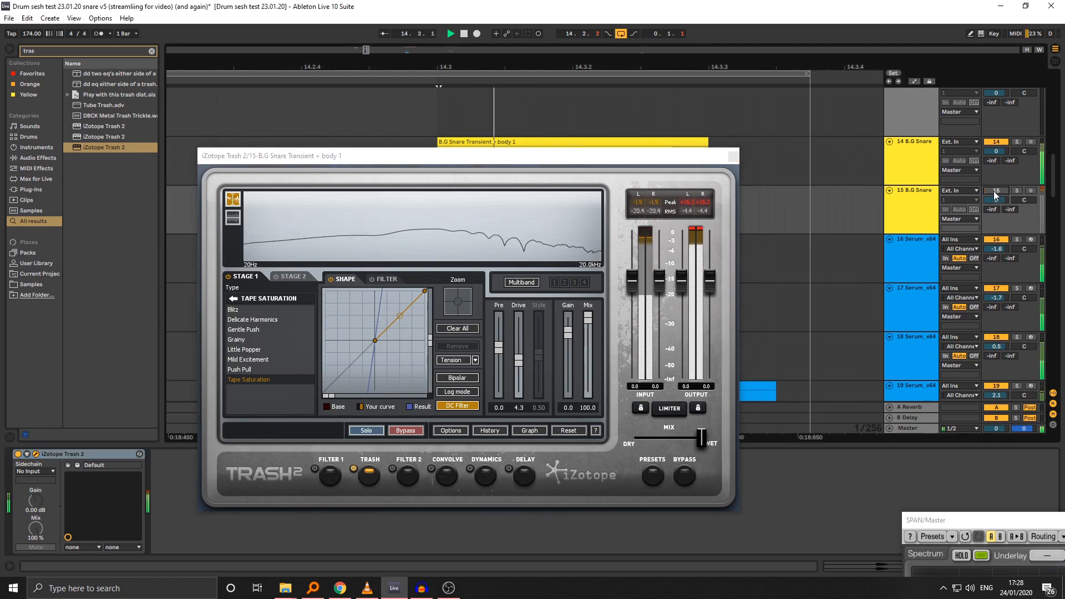
pyautogui.click(995, 192)
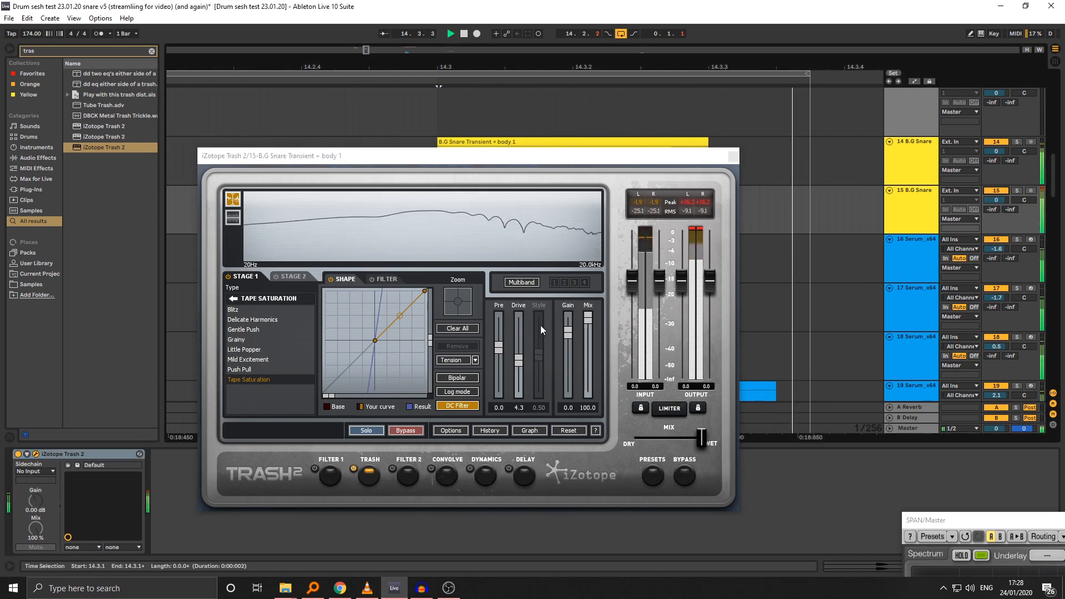
pyautogui.click(734, 157)
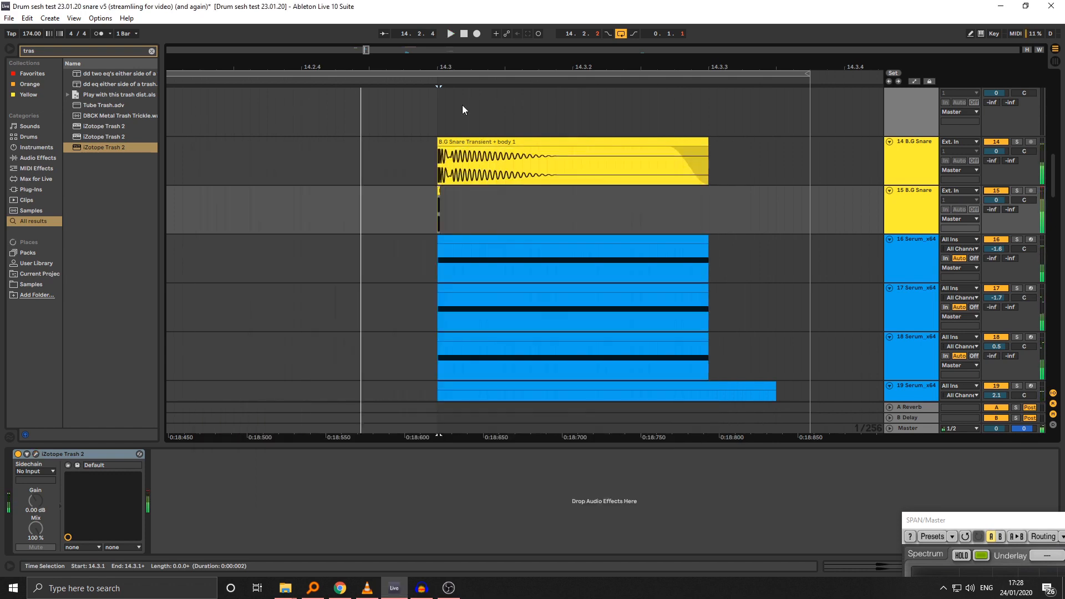
# Step: Split the 14 B.G Snare clip and delete its section between about 0:18:626 and 0:18:628
pyautogui.moveTo(445, 68); pyautogui.dragTo(451, 178)
pyautogui.click(500, 177)
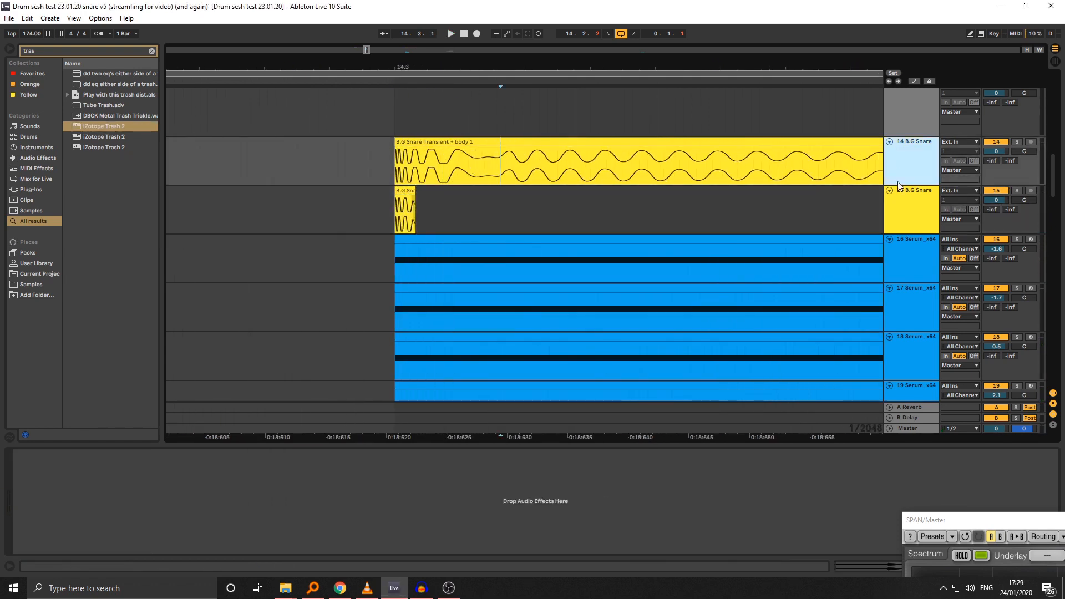
pyautogui.moveTo(900, 186); pyautogui.dragTo(904, 201)
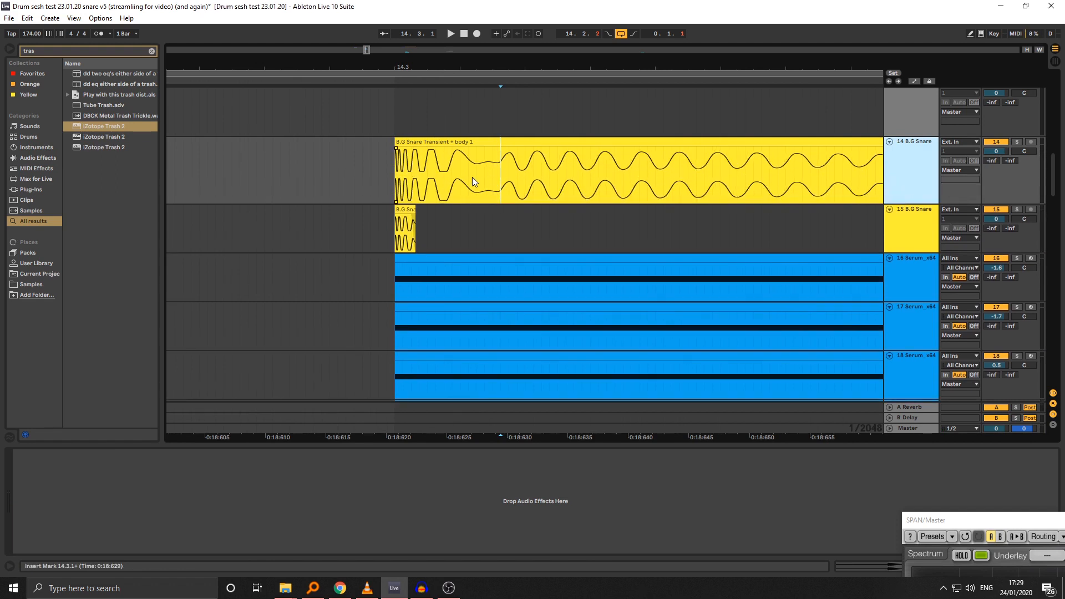
pyautogui.hotkey('ctrl', 'e')
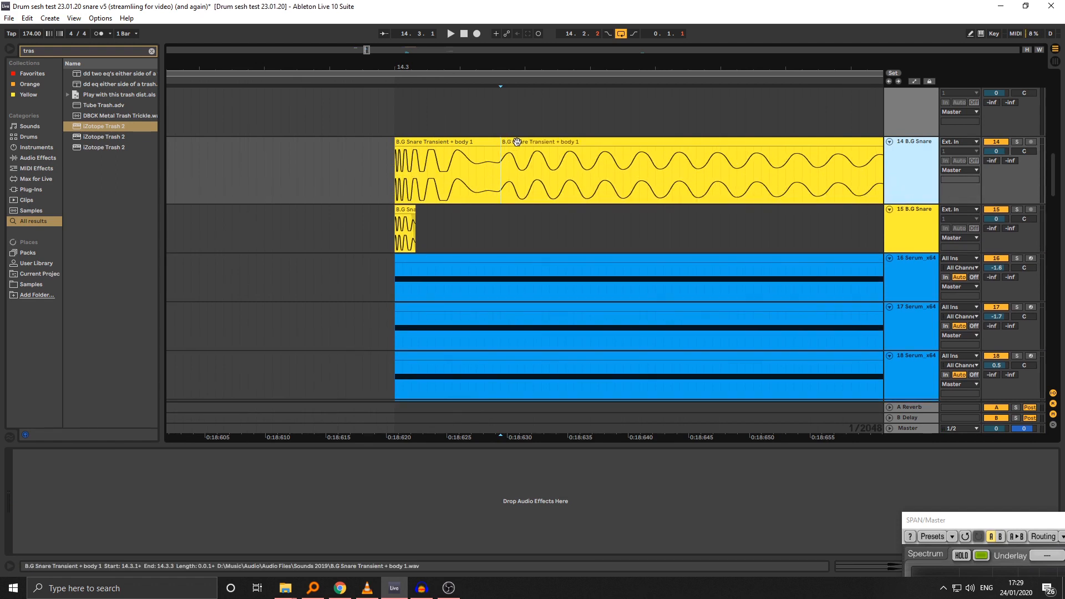
pyautogui.moveTo(503, 143)
pyautogui.mouseDown()
pyautogui.moveTo(468, 147)
pyautogui.moveTo(486, 152)
pyautogui.mouseUp()
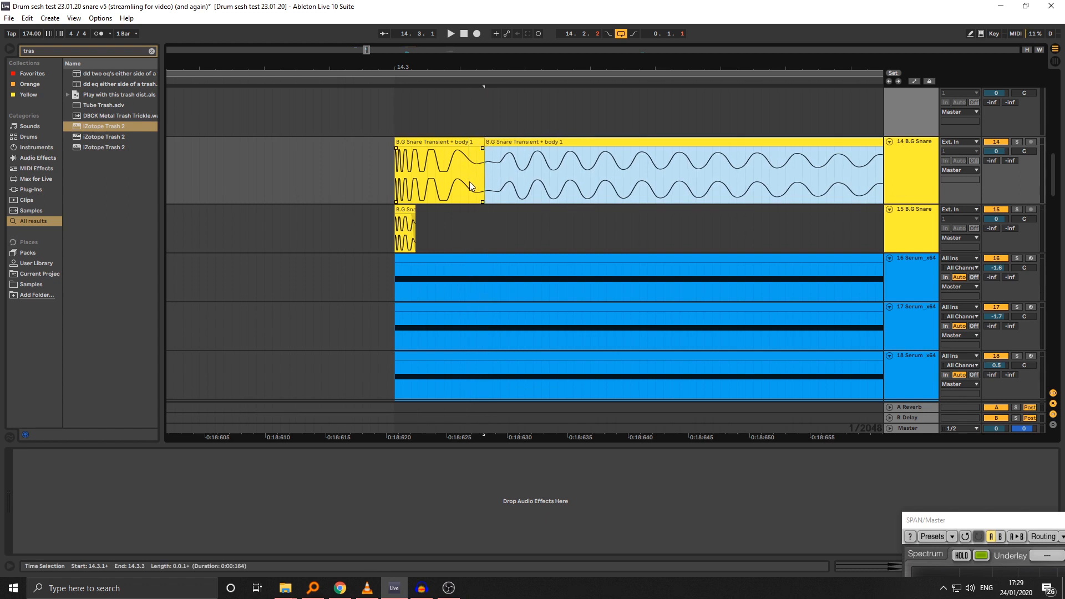
pyautogui.moveTo(455, 63); pyautogui.dragTo(455, 94)
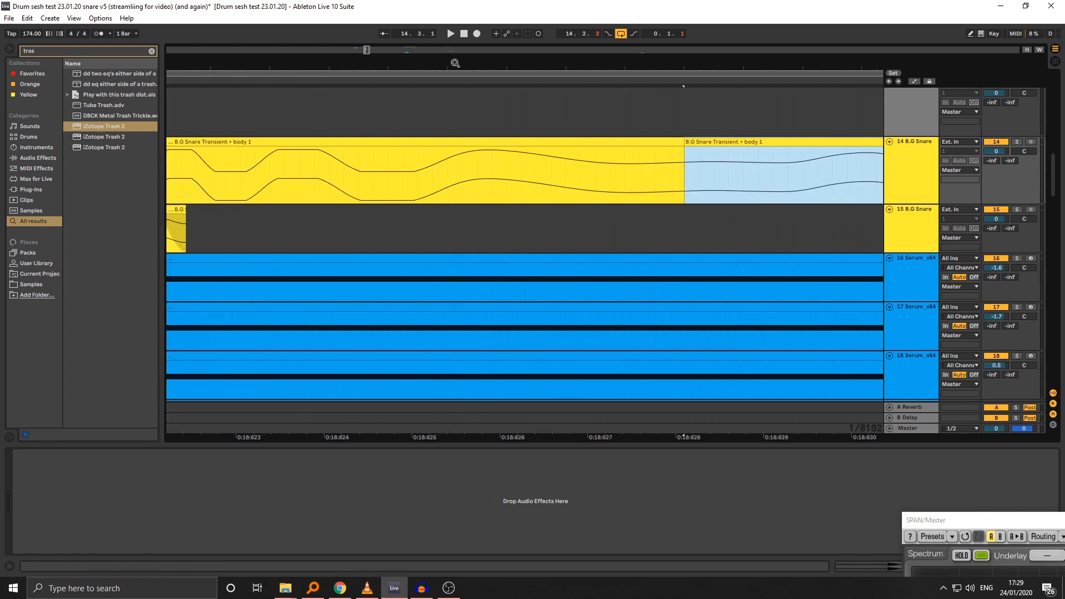
pyautogui.hotkey('ctrl', 'e')
pyautogui.click(499, 141)
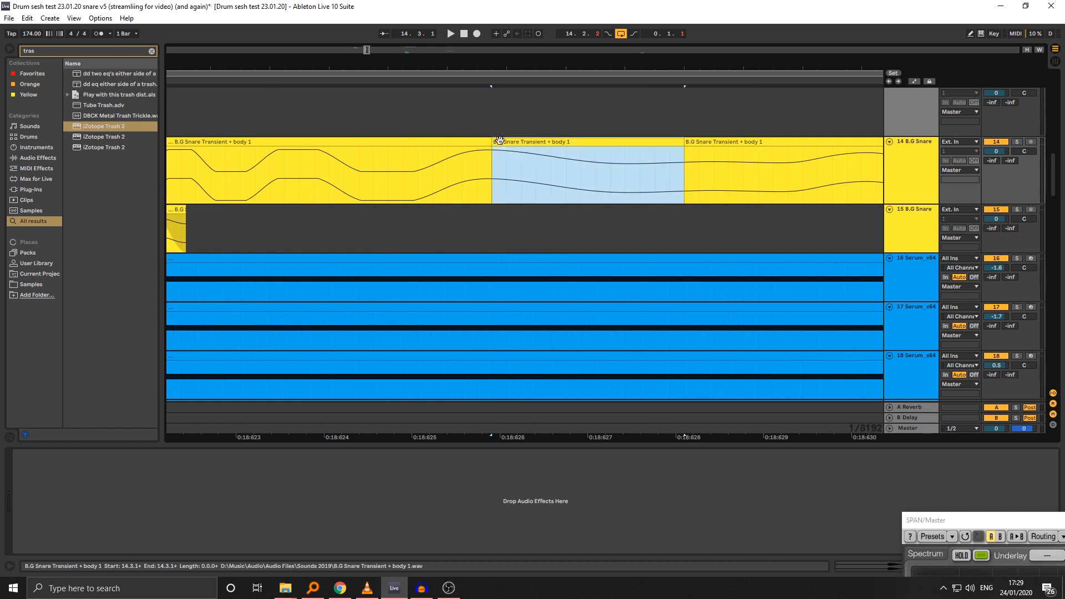
pyautogui.press('Delete')
# Step: Split the remaining body clip at about 0:18:632, delete its front piece, and move the rest against the end of the transient
pyautogui.moveTo(503, 61); pyautogui.dragTo(502, 39)
pyautogui.click(562, 181)
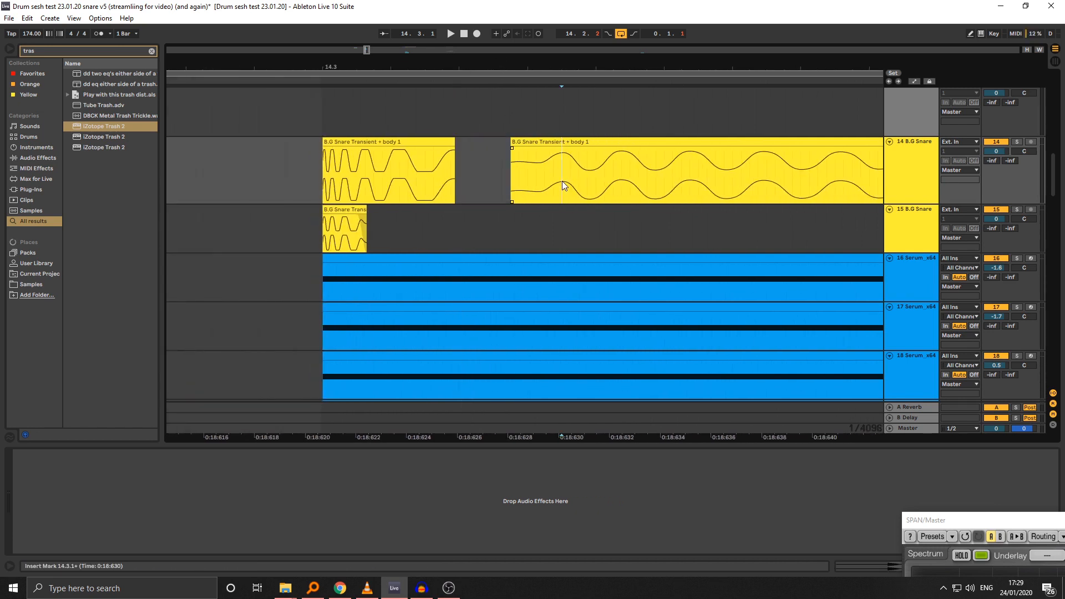
pyautogui.click(621, 182)
pyautogui.hotkey('ctrl', 'e')
pyautogui.click(614, 142)
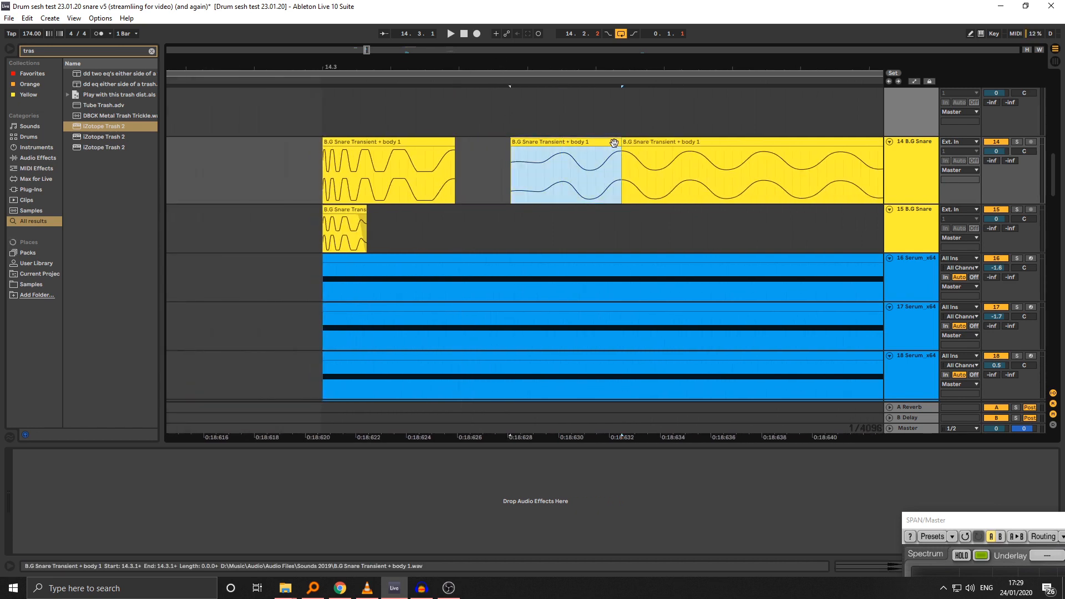
pyautogui.press('Delete')
pyautogui.moveTo(639, 143); pyautogui.dragTo(471, 148)
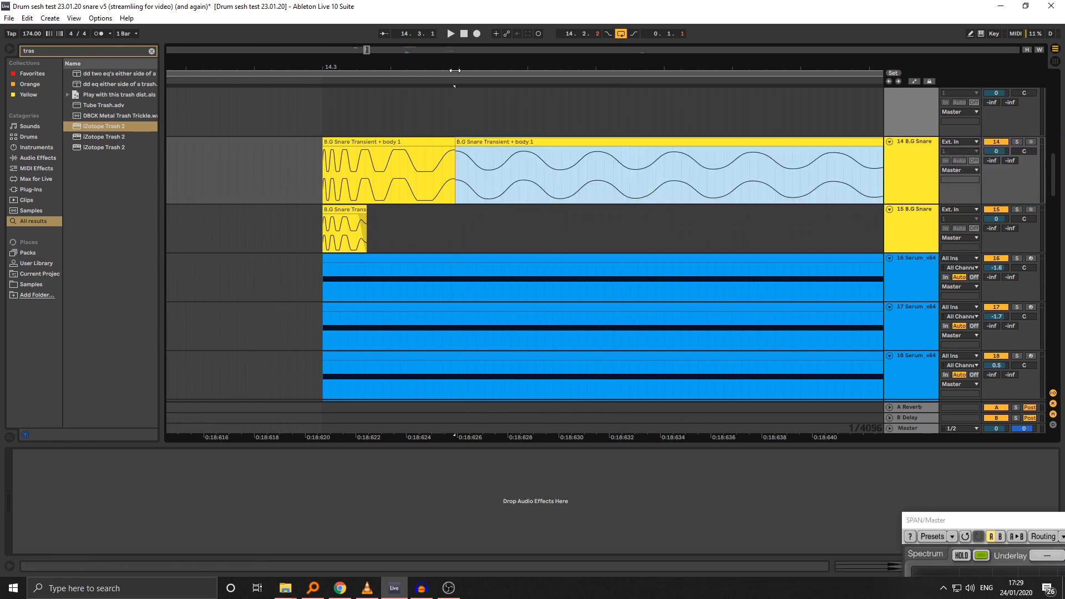
# Step: Nudge the body clip slightly earlier so its waveform peak meets the transient smoothly, and play the full snare
pyautogui.moveTo(455, 55); pyautogui.dragTo(455, 70)
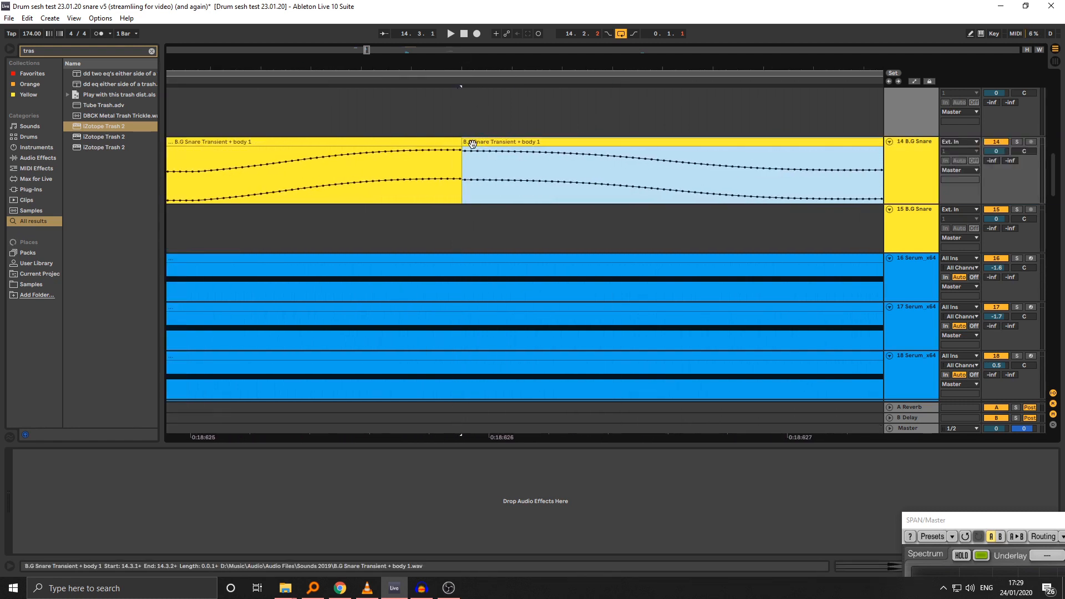
pyautogui.moveTo(481, 144); pyautogui.dragTo(426, 142)
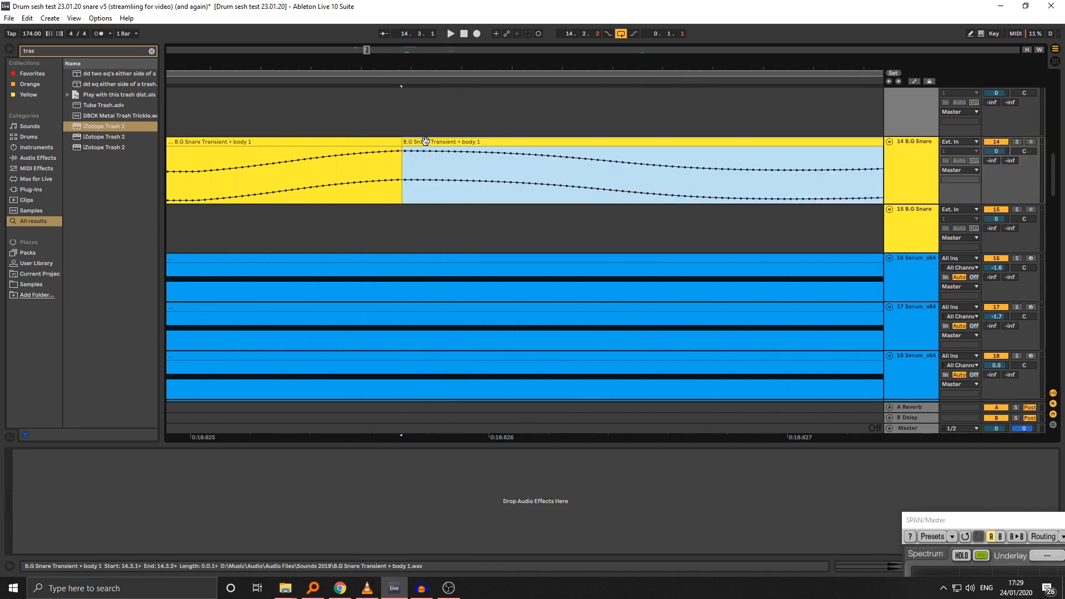
pyautogui.moveTo(402, 66); pyautogui.dragTo(399, 35)
pyautogui.click(383, 143)
pyautogui.press('space')
pyautogui.moveTo(392, 99); pyautogui.dragTo(401, 91)
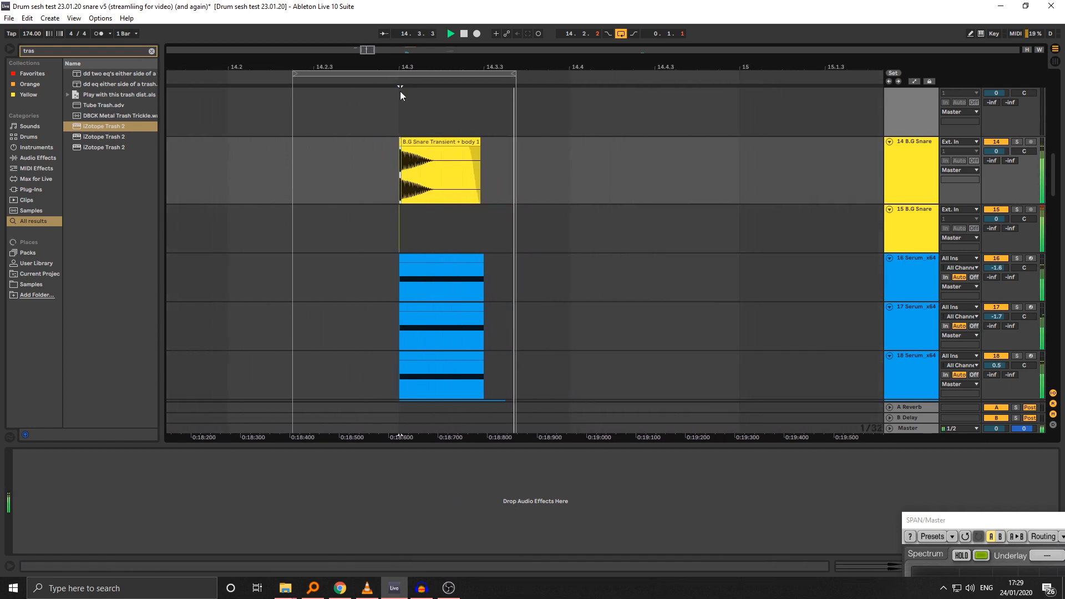
pyautogui.click(314, 191)
pyautogui.click(358, 154)
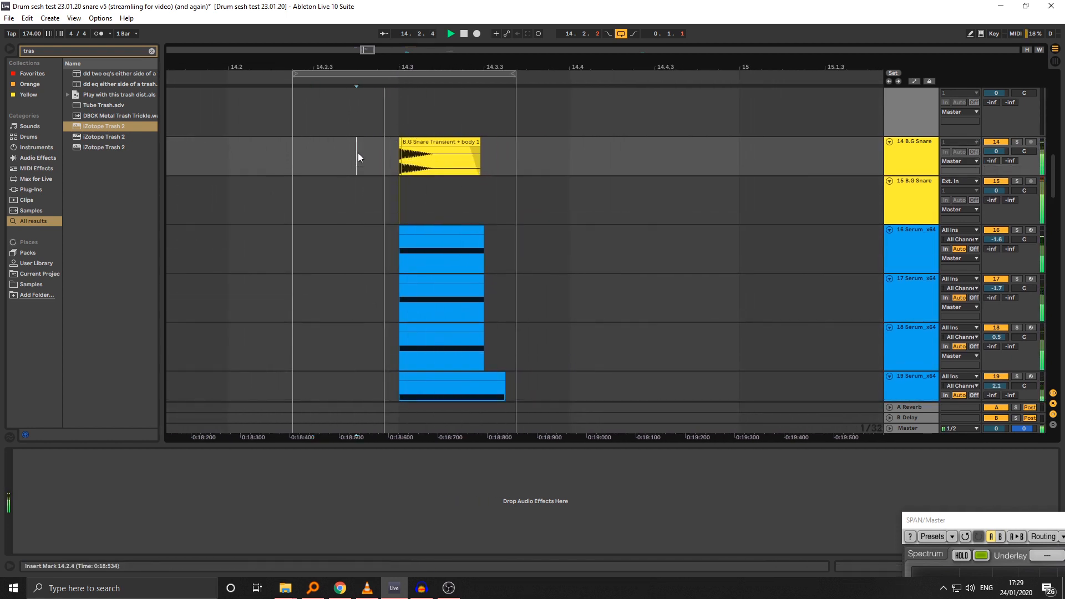
# Step: Display the 20 Group's effect chain and save the Set
pyautogui.scroll(-5, 428, 267)
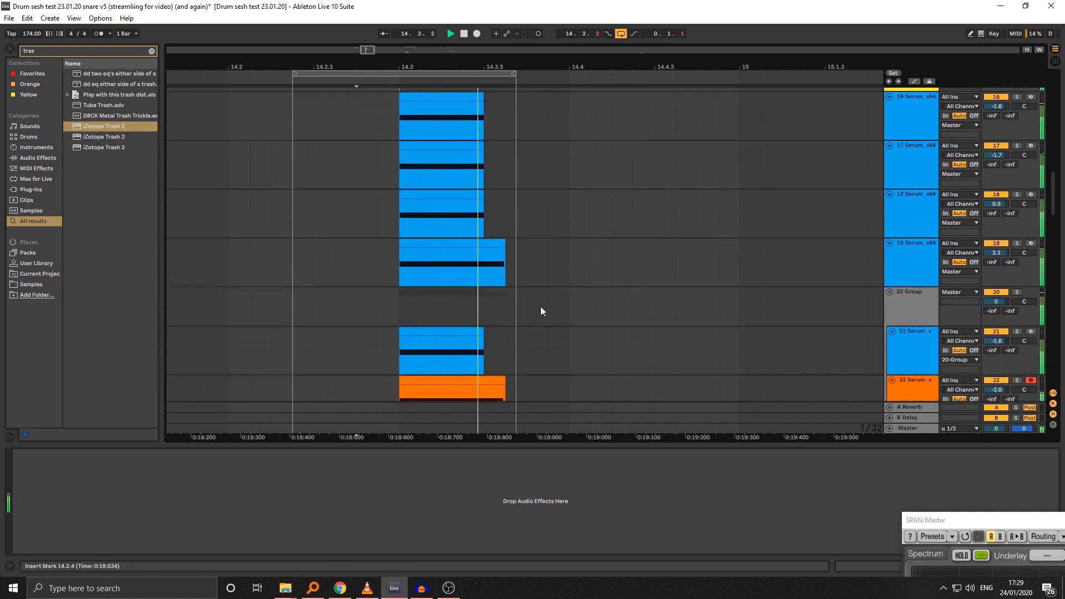
pyautogui.click(920, 280)
pyautogui.scroll(-2, 661, 312)
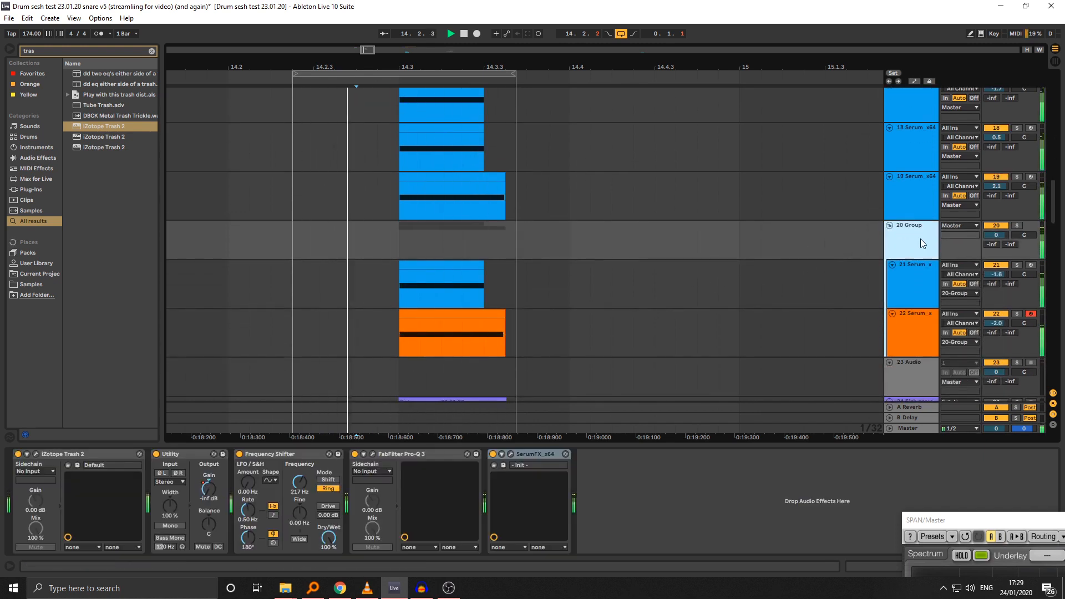
pyautogui.scroll(2, 912, 239)
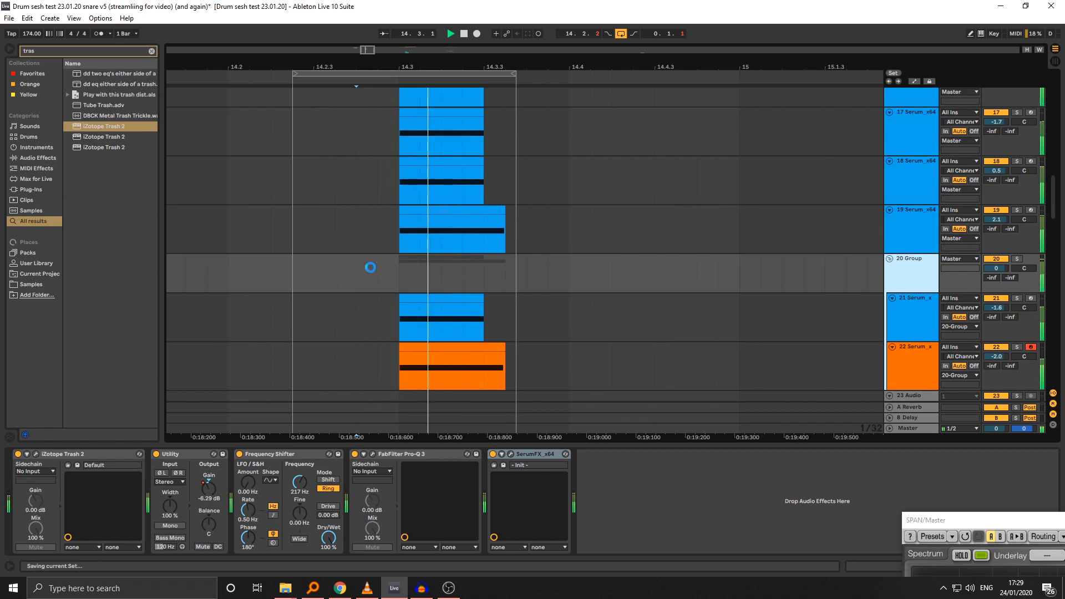
pyautogui.hotkey('ctrl', 's')
# Step: Loop the snare range from 14.2.2 to 14.3.3 and export the Master as a 24-bit, 48000 Hz WAV named B.G Snare v1
pyautogui.moveTo(292, 292); pyautogui.dragTo(514, 271)
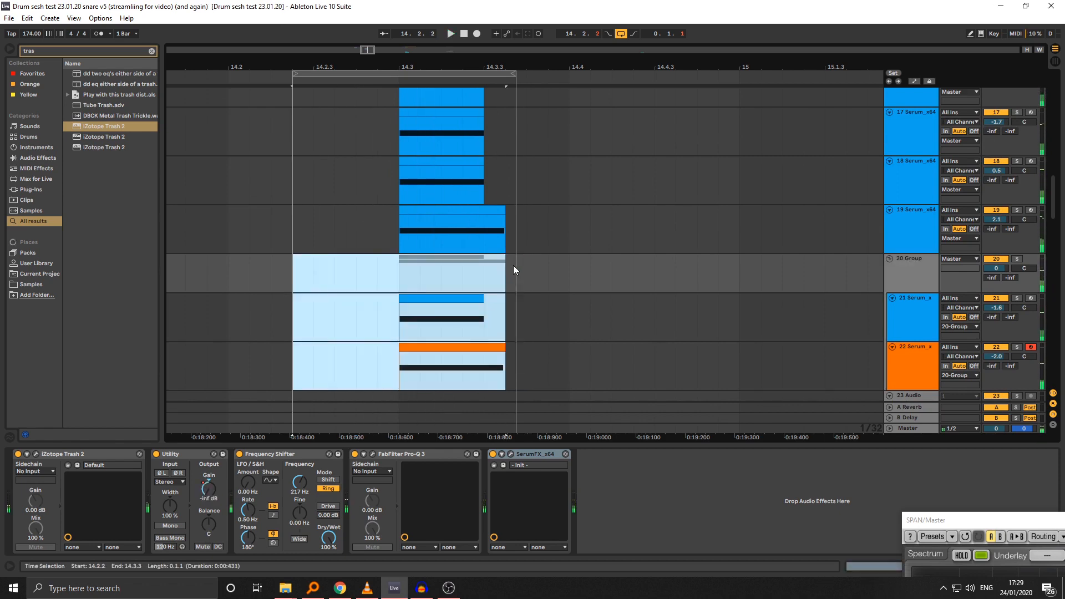
pyautogui.hotkey('ctrl', 'l')
pyautogui.hotkey('ctrl', 'shift', 'r')
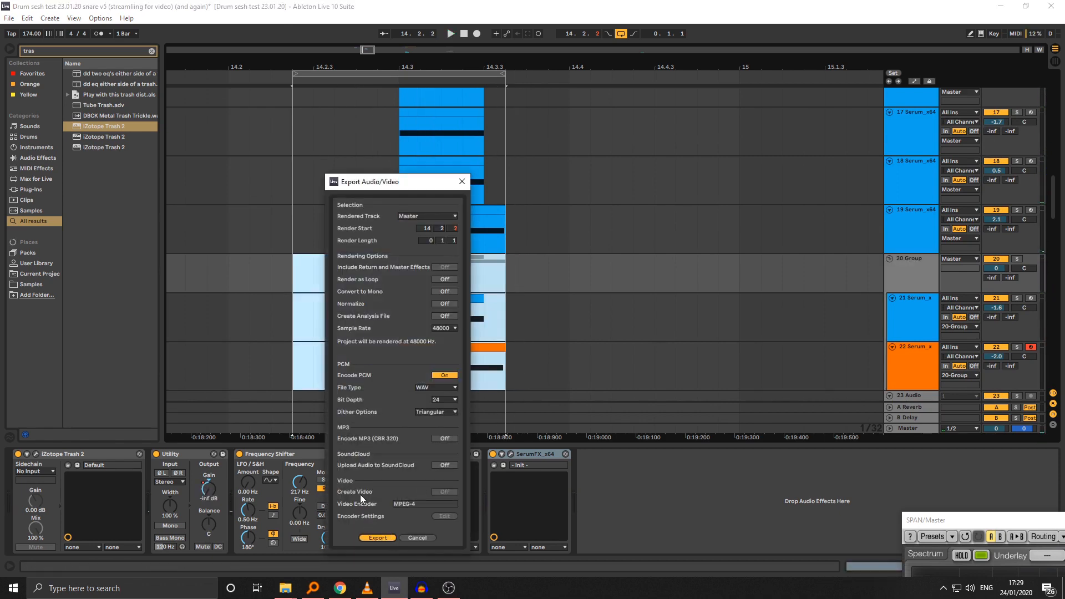
pyautogui.click(375, 537)
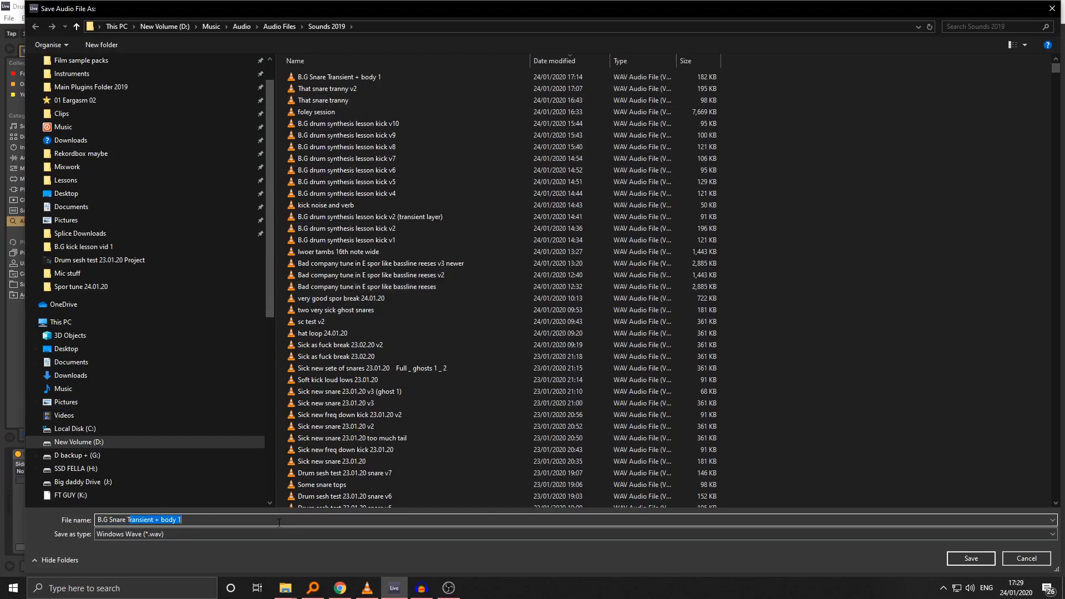
pyautogui.write('B.G Snare v1')
pyautogui.press('Return')
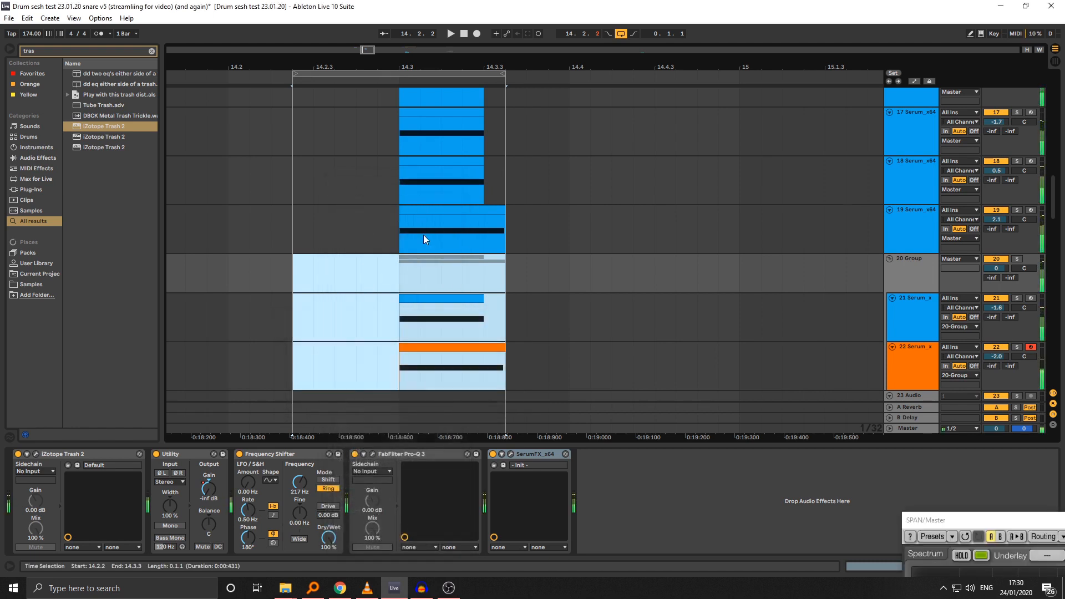
# Step: Play the snare and extend the loop's end to just before 14.4
pyautogui.click(296, 275)
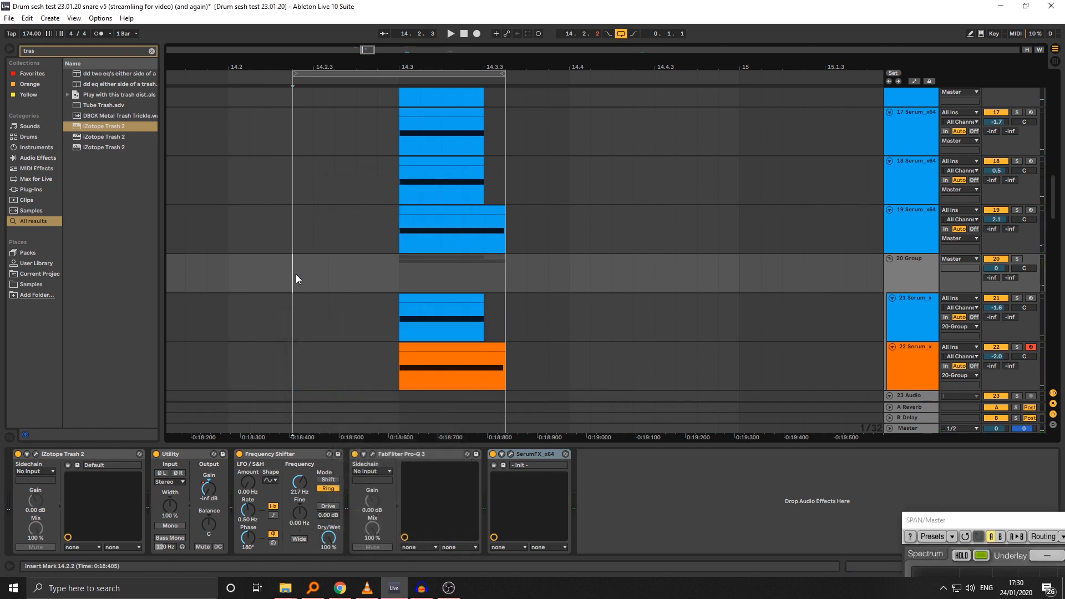
pyautogui.press('space')
pyautogui.moveTo(415, 66); pyautogui.dragTo(415, 45)
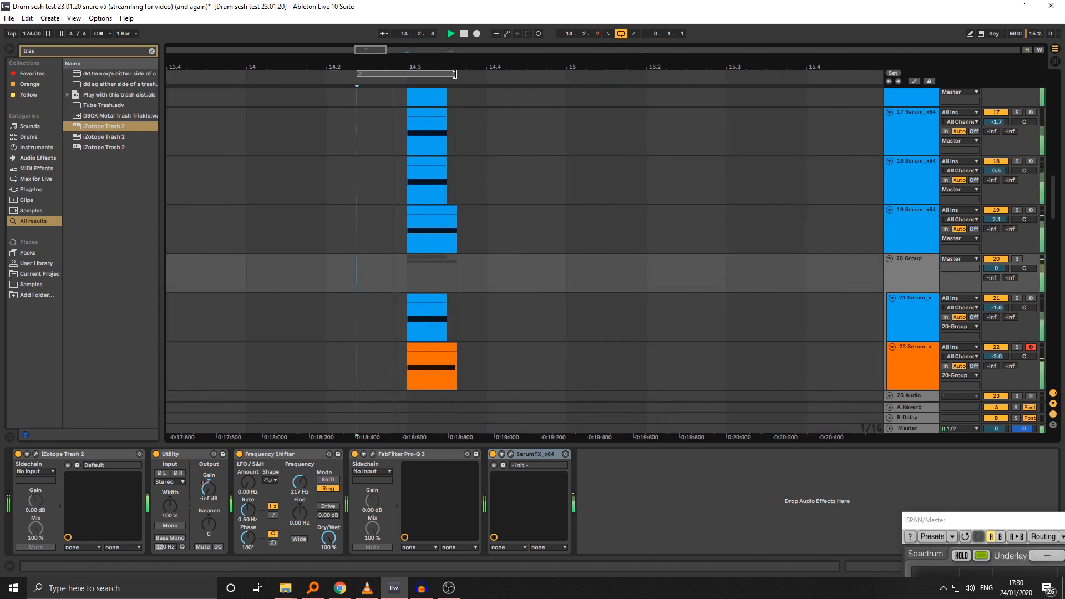
pyautogui.moveTo(467, 72); pyautogui.dragTo(486, 72)
pyautogui.press('space')
# Step: Fold and duplicate the 20 Group, and rename the original group Resos
pyautogui.click(904, 271)
pyautogui.scroll(-1, 904, 271)
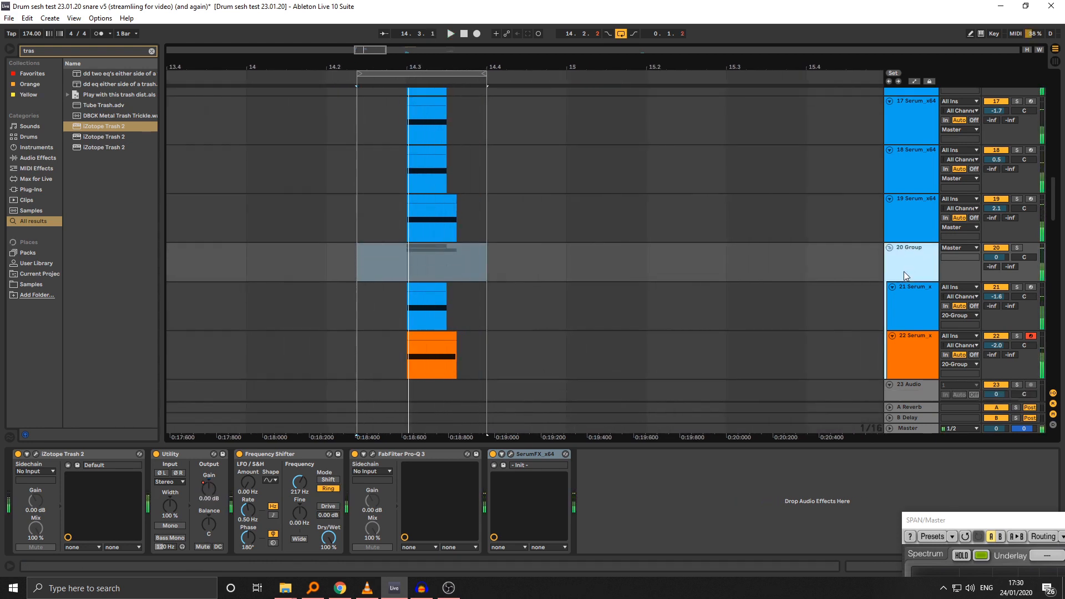
pyautogui.click(891, 215)
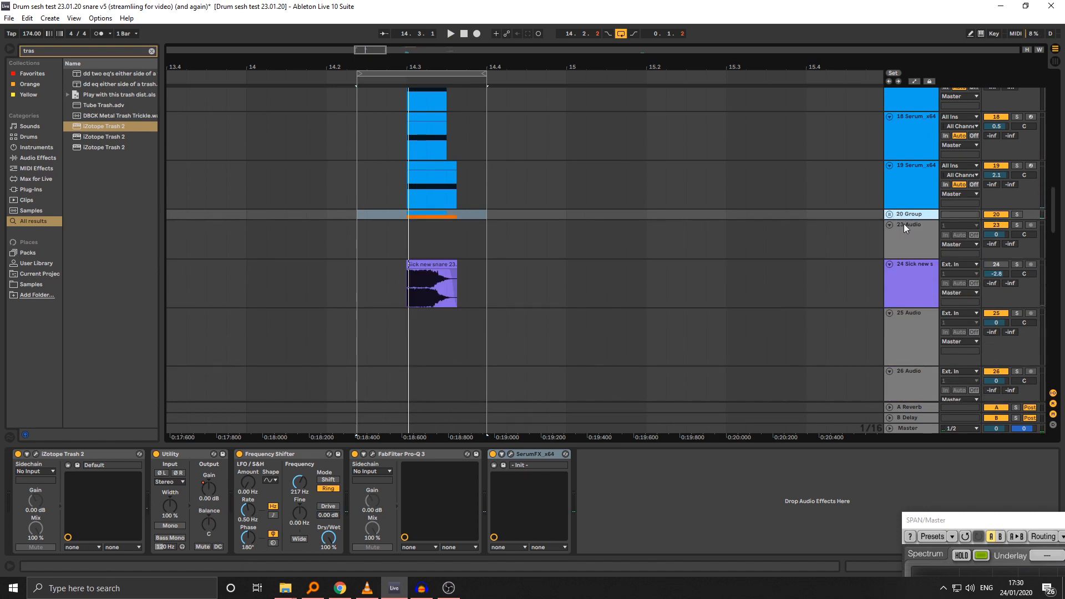
pyautogui.hotkey('ctrl', 'd')
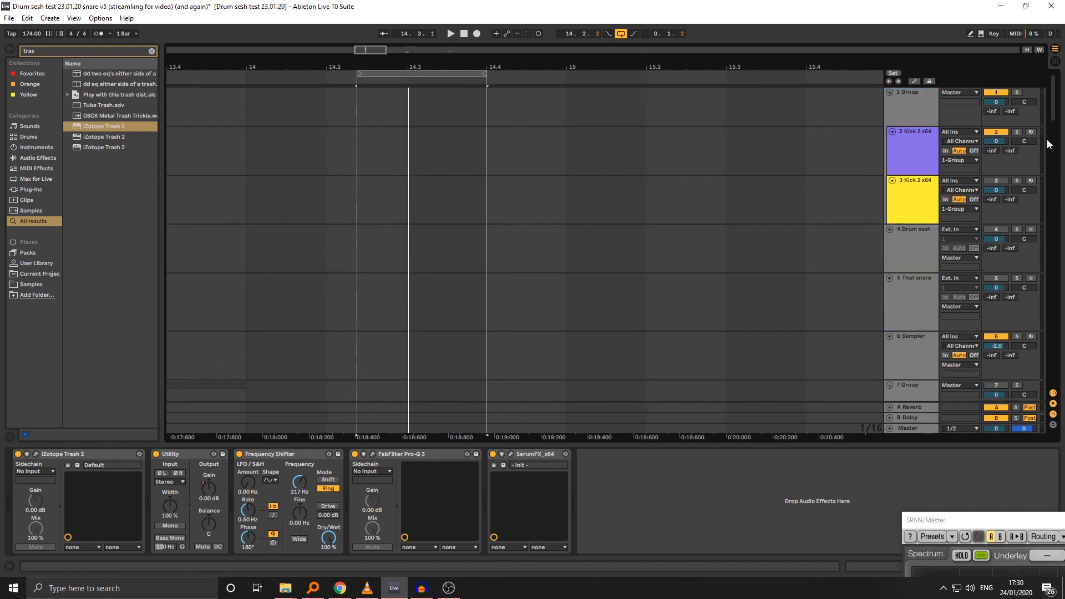
pyautogui.scroll(3, 1050, 204)
pyautogui.click(909, 318)
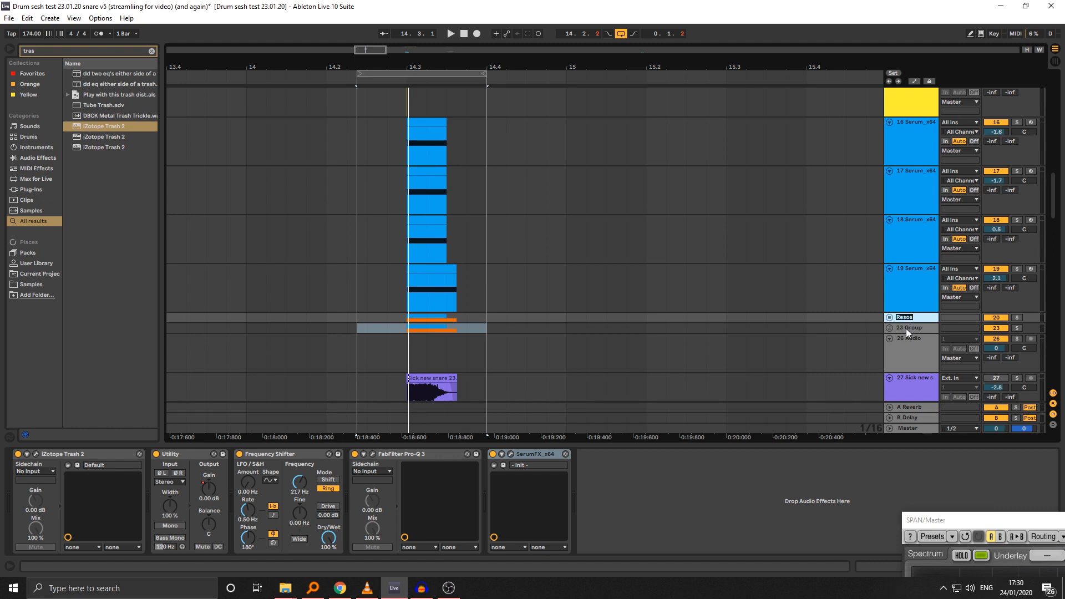
# Step: Rename the duplicated group Resos 2 and colour both Resos groups orange
pyautogui.press('Tab')
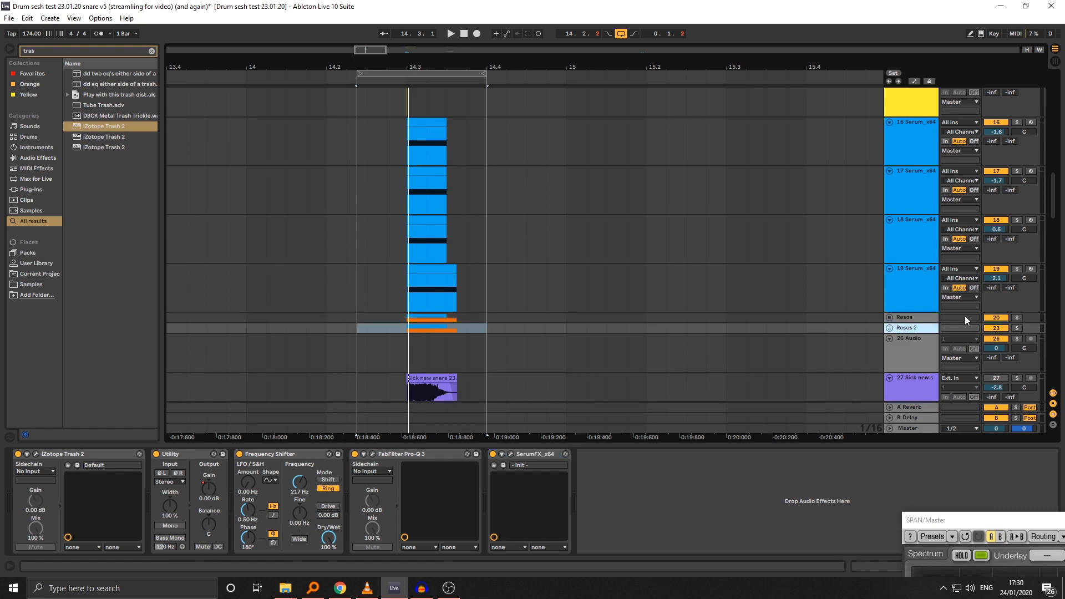
pyautogui.rightClick(918, 317)
pyautogui.click(937, 428)
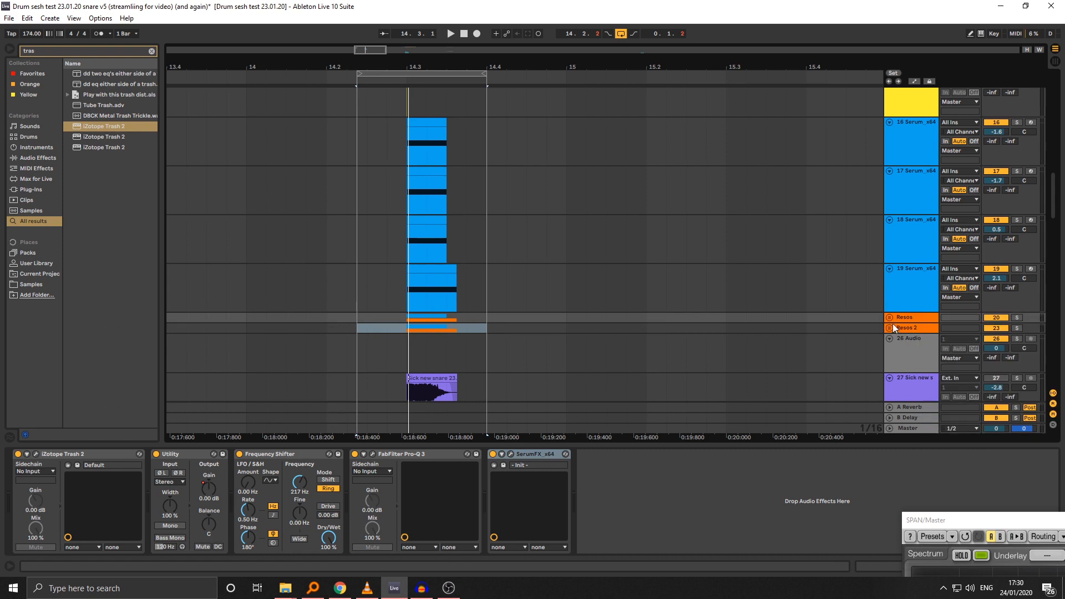
# Step: Unfold the Resos 2 group and inspect the Serum instrument on its second track
pyautogui.click(887, 330)
pyautogui.scroll(-2, 797, 376)
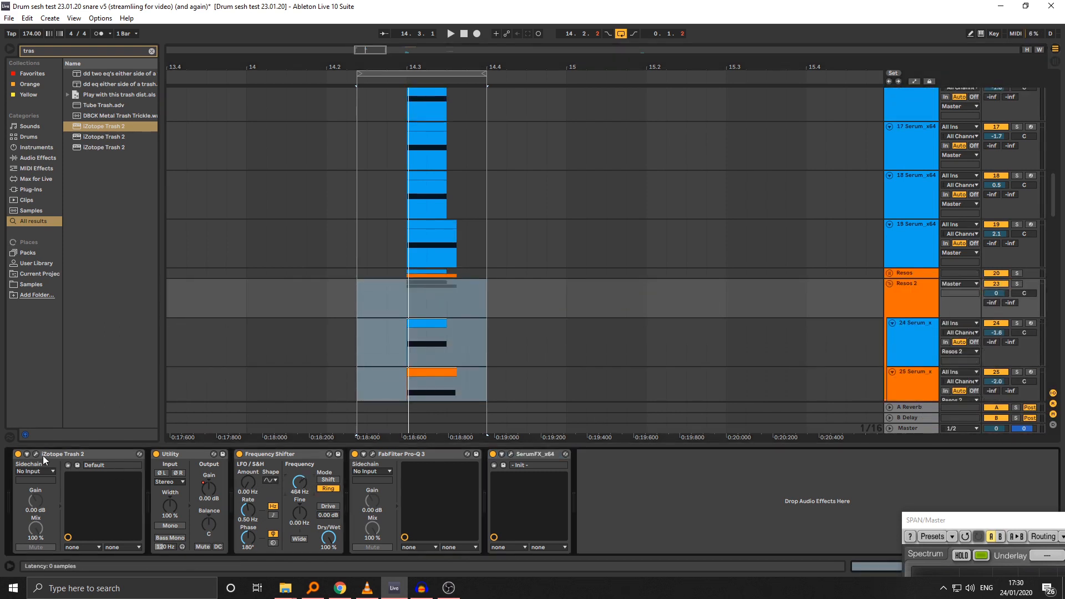
pyautogui.click(902, 381)
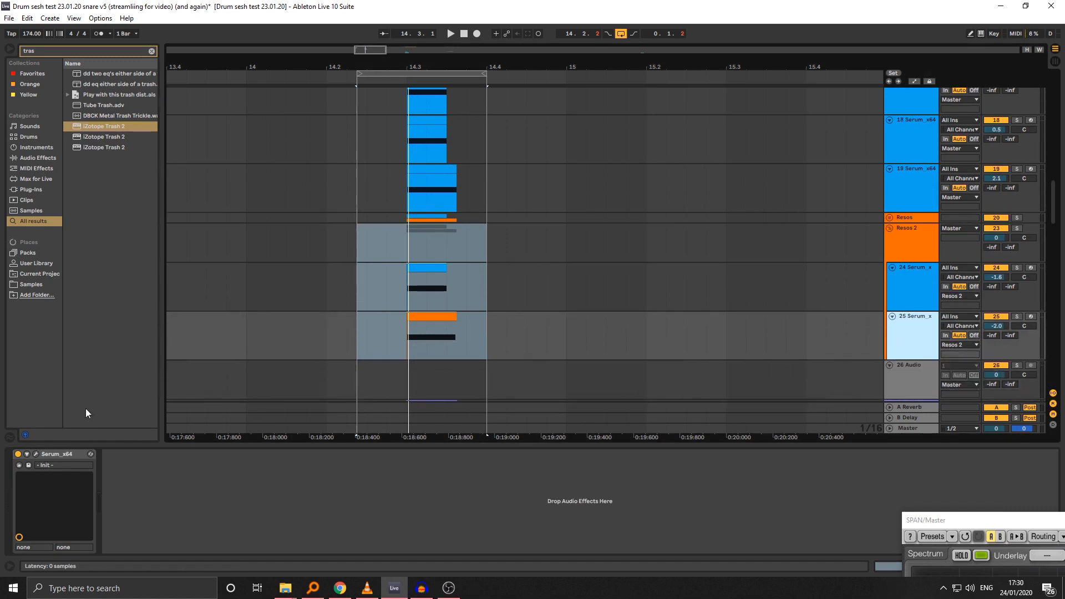
pyautogui.click(36, 455)
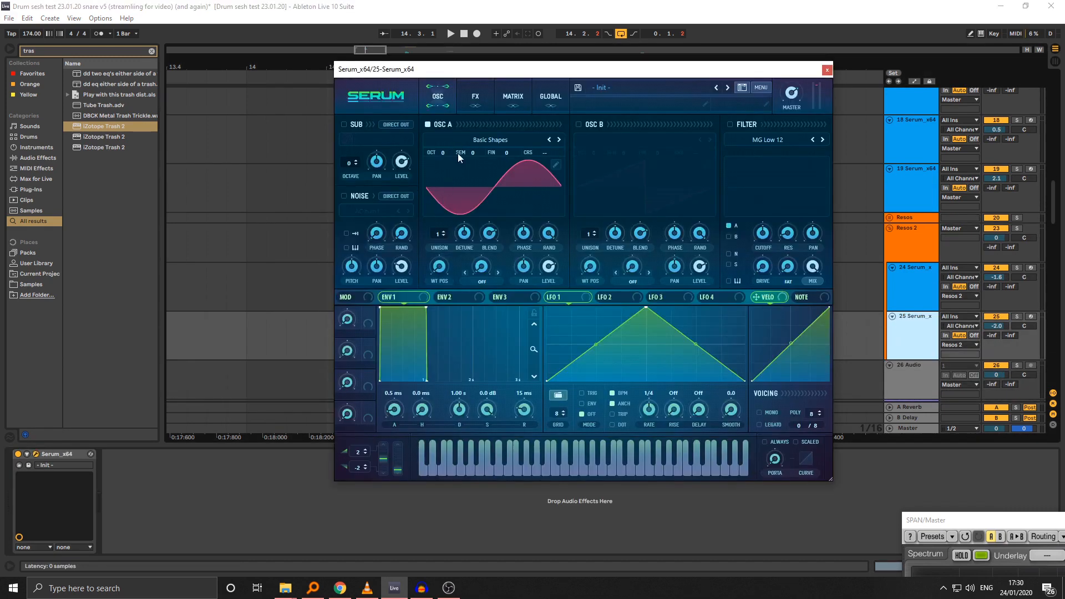
pyautogui.click(827, 70)
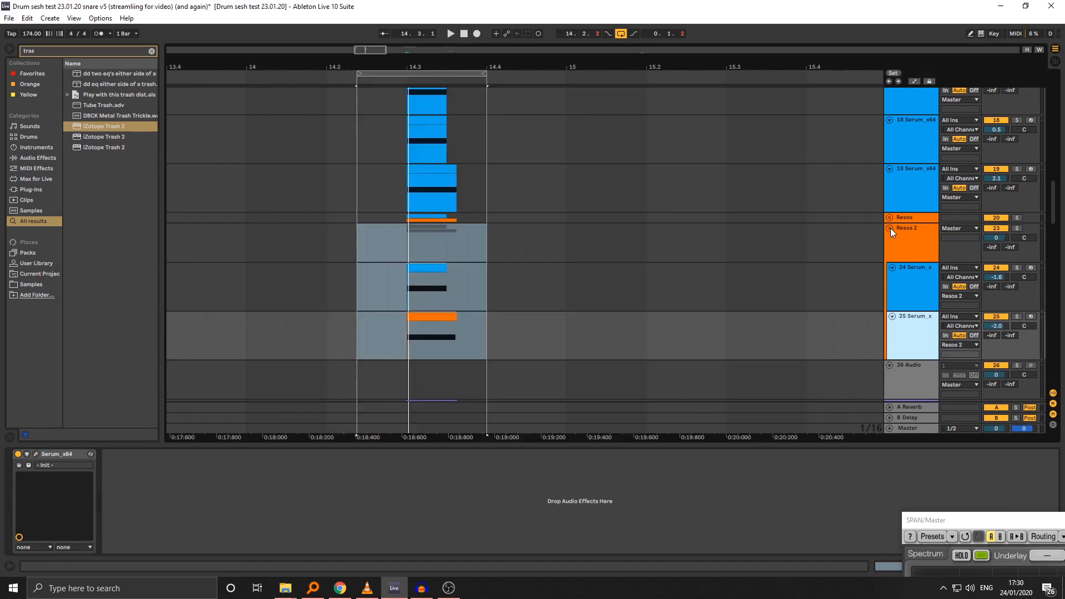
# Step: Audition the Resos 2 group soloed and within the full snare mix
pyautogui.click(910, 236)
pyautogui.press('s')
pyautogui.press('space')
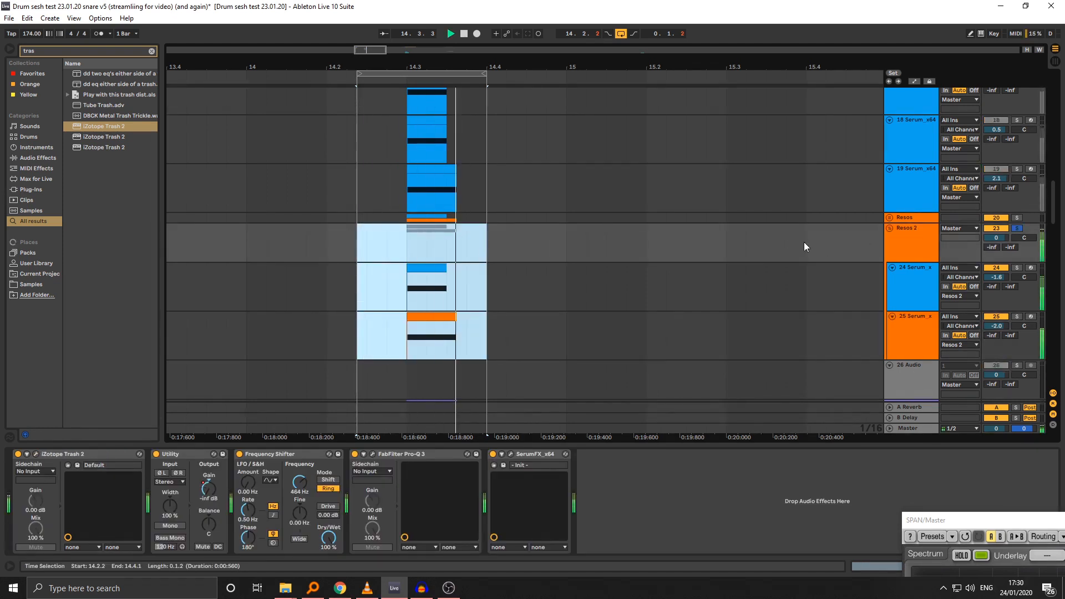
pyautogui.click(889, 228)
pyautogui.press('s')
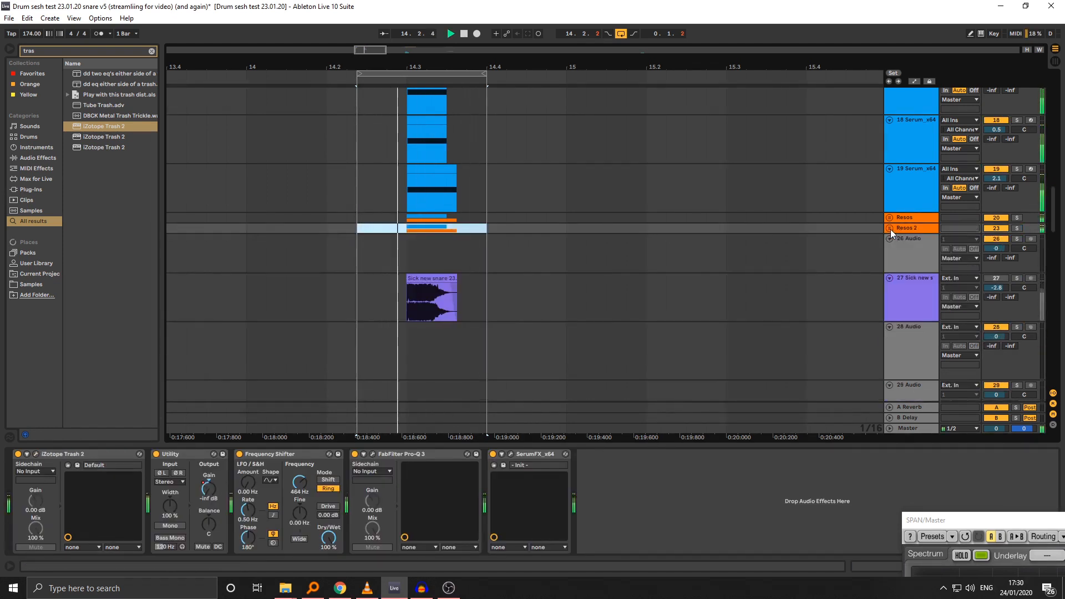
pyautogui.click(890, 228)
pyautogui.press('space')
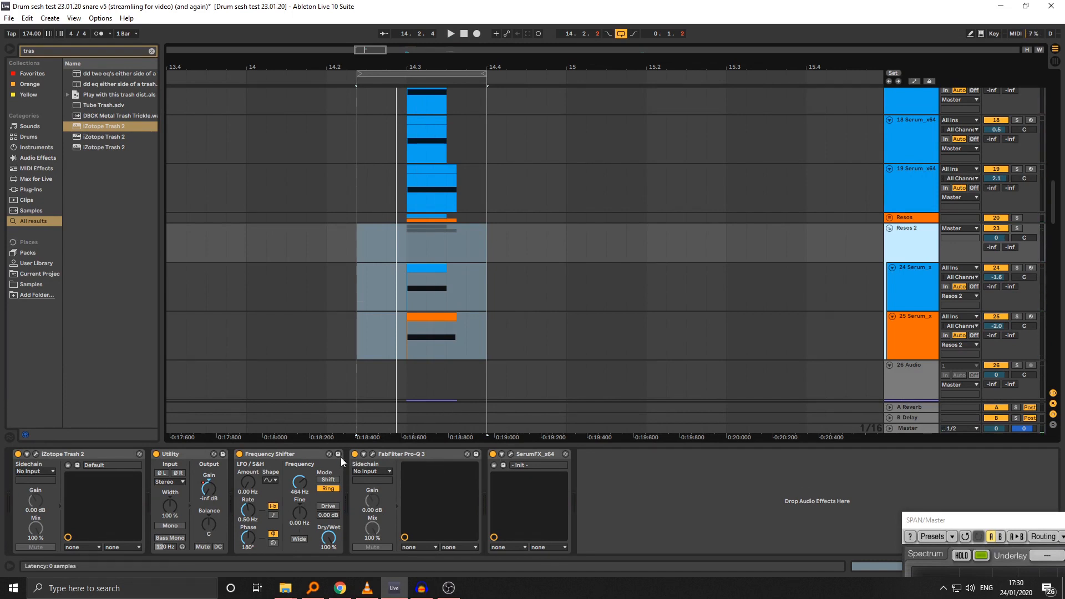
# Step: Set the Resos 2 Frequency Shifter's frequency to 593 Hz during playback and fold the group
pyautogui.press('space')
pyautogui.moveTo(302, 487); pyautogui.dragTo(306, 486)
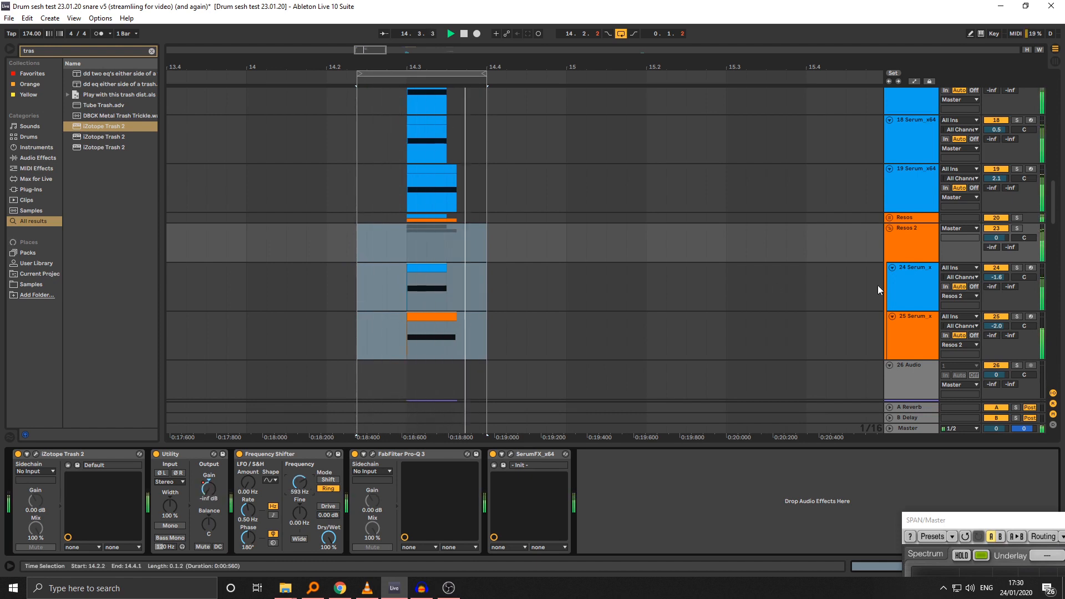
pyautogui.click(891, 246)
pyautogui.click(890, 228)
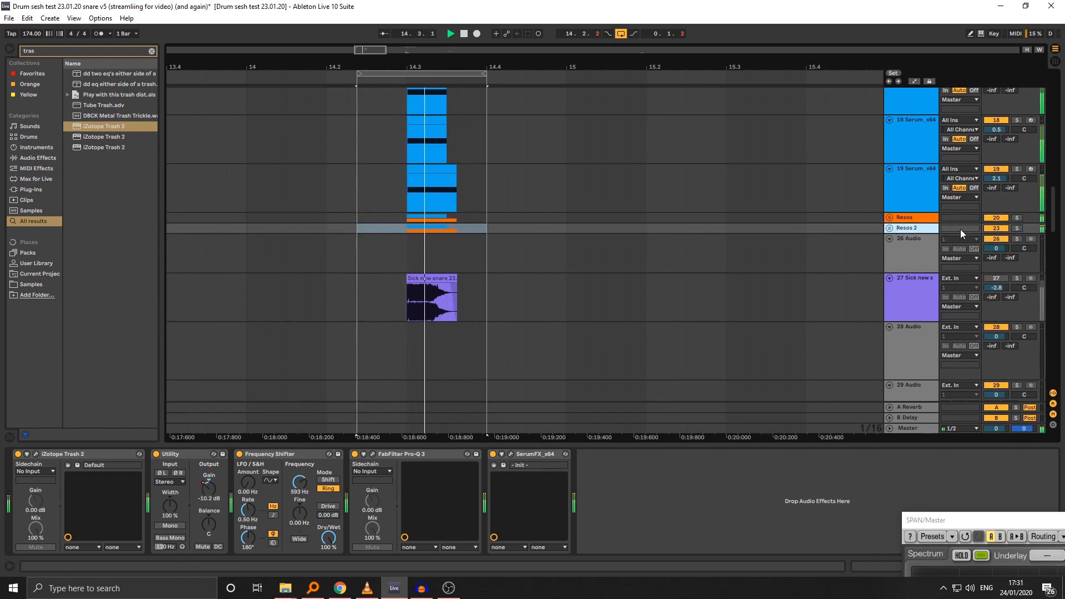
# Step: Pan the Resos group to 19R, try panning Resos 2, and fold both groups
pyautogui.click(910, 218)
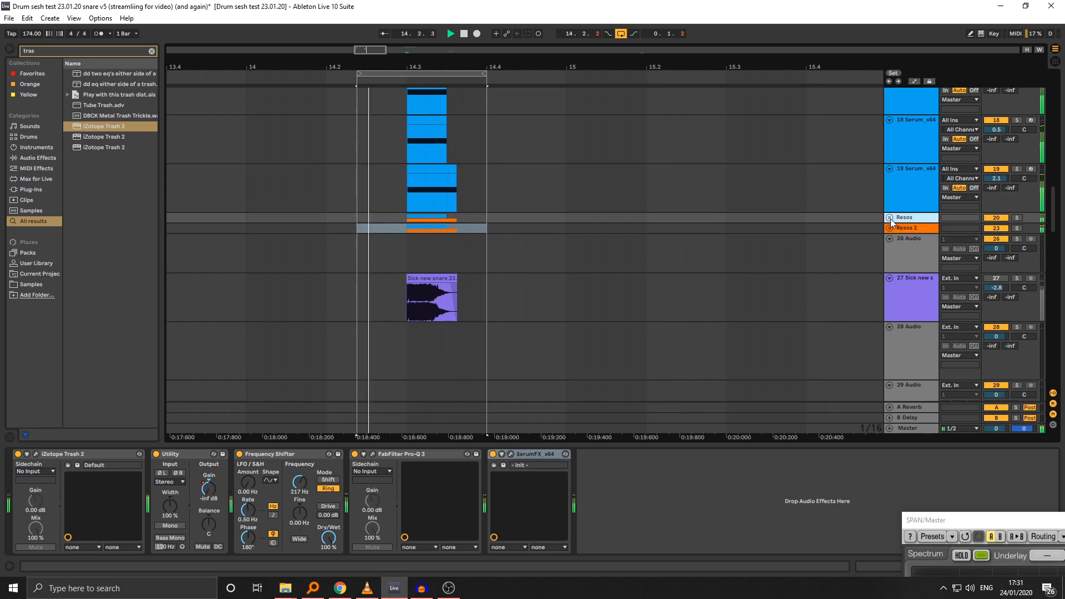
pyautogui.click(890, 218)
pyautogui.moveTo(1024, 228); pyautogui.dragTo(1024, 217)
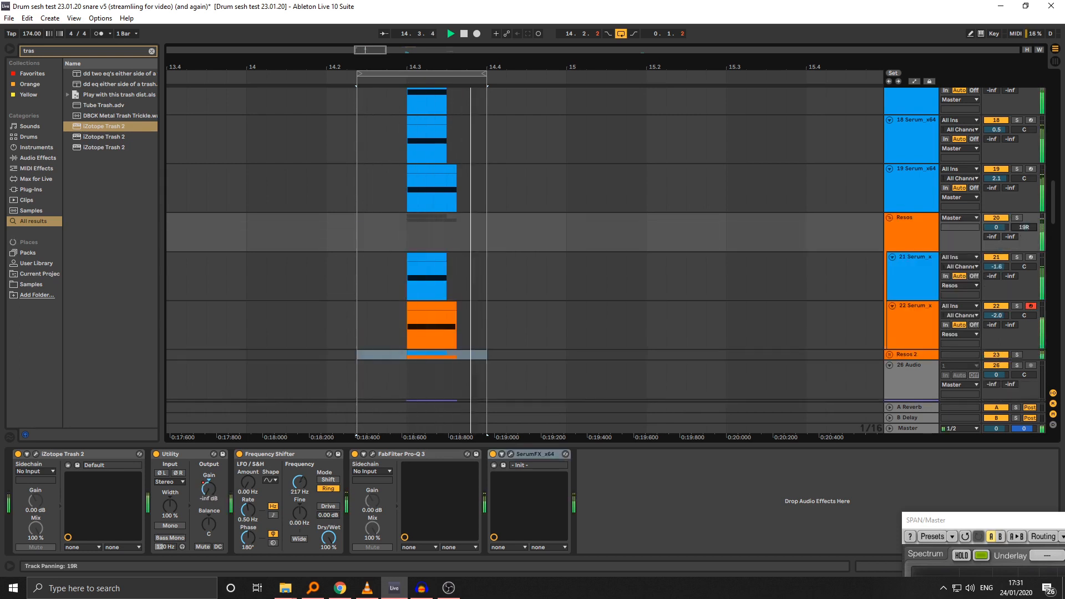
pyautogui.click(890, 356)
pyautogui.moveTo(1026, 365); pyautogui.dragTo(1026, 379)
pyautogui.scroll(-1, 391, 204)
pyautogui.scroll(-1, 391, 203)
pyautogui.click(367, 191)
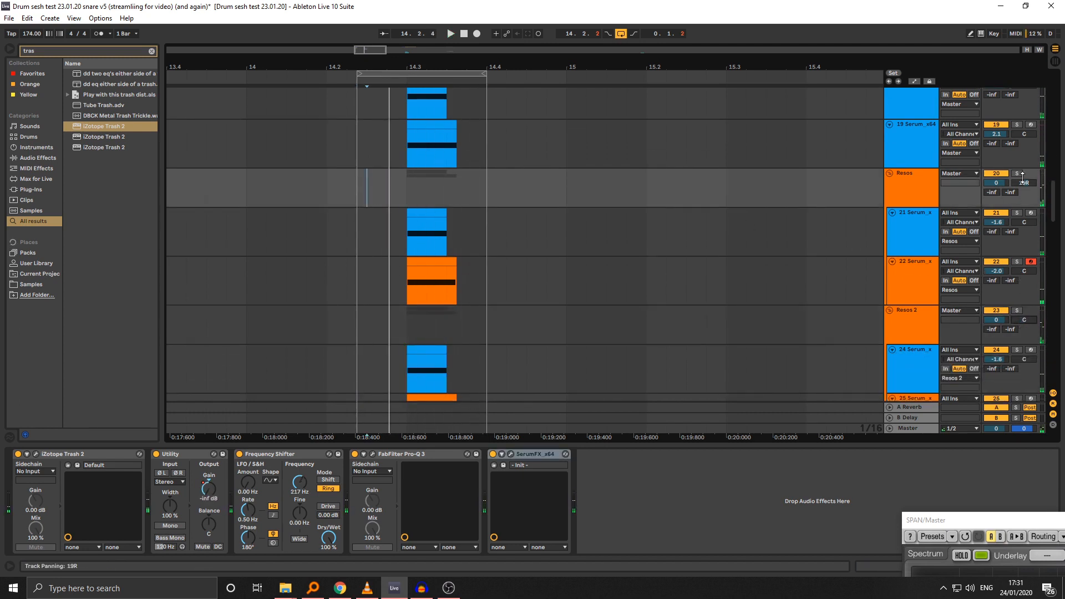
pyautogui.click(890, 173)
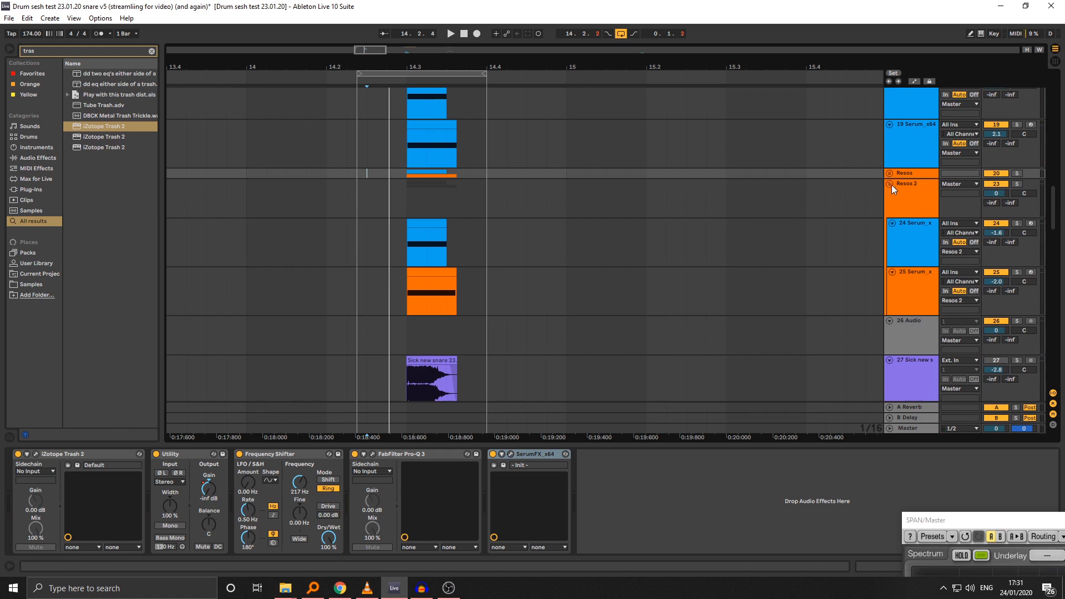
pyautogui.click(891, 185)
# Step: Play the full snare, lengthen the loop to start at 14.2.1 and last 0.2.1, and save the Set
pyautogui.press('space')
pyautogui.click(361, 175)
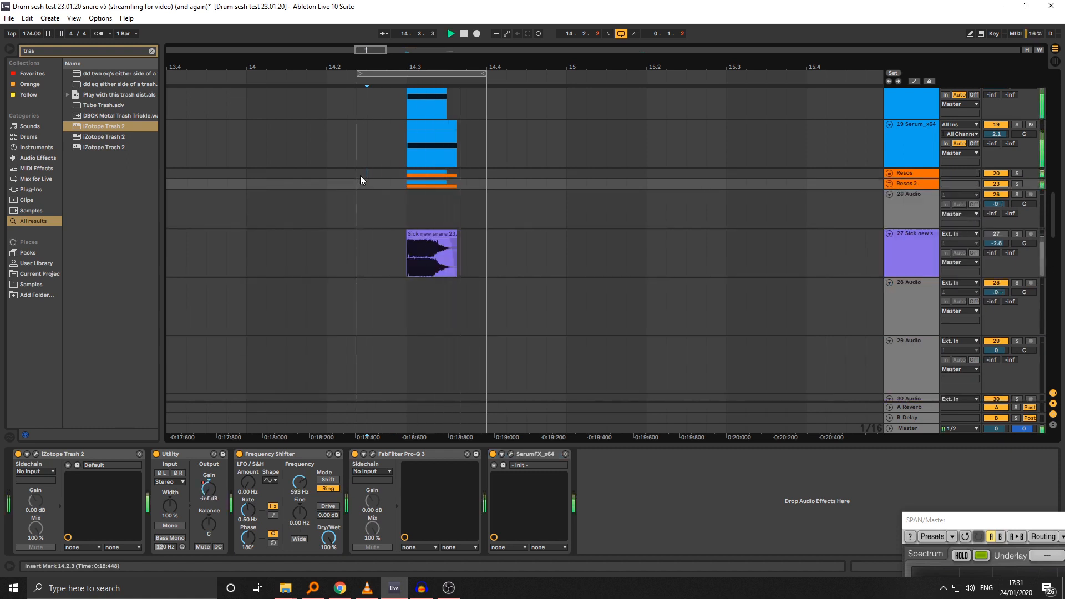
pyautogui.moveTo(360, 76); pyautogui.dragTo(327, 78)
pyautogui.scroll(2, 488, 195)
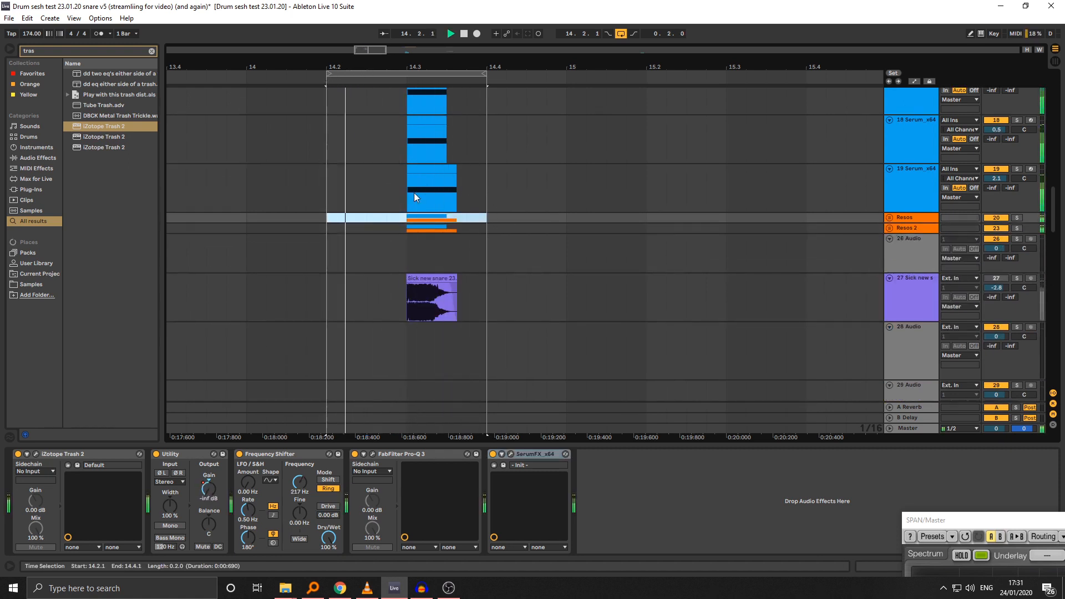
pyautogui.moveTo(487, 74); pyautogui.dragTo(506, 74)
pyautogui.hotkey('ctrl', 's')
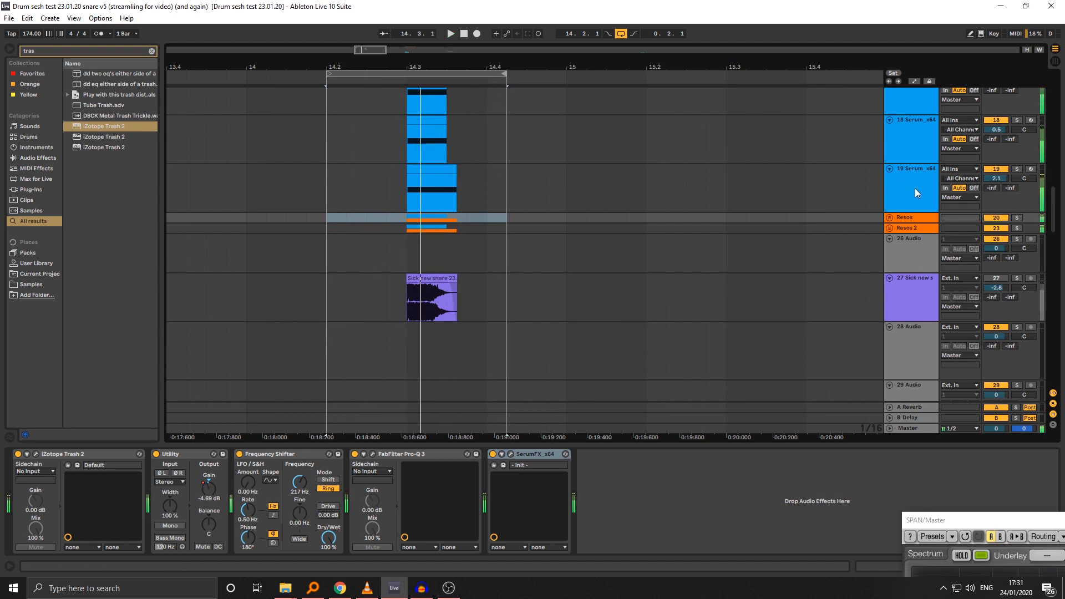
# Step: Audition the 19 Serum layer soloed and compare it with the full snare mix
pyautogui.click(916, 192)
pyautogui.press('s')
pyautogui.click(439, 166)
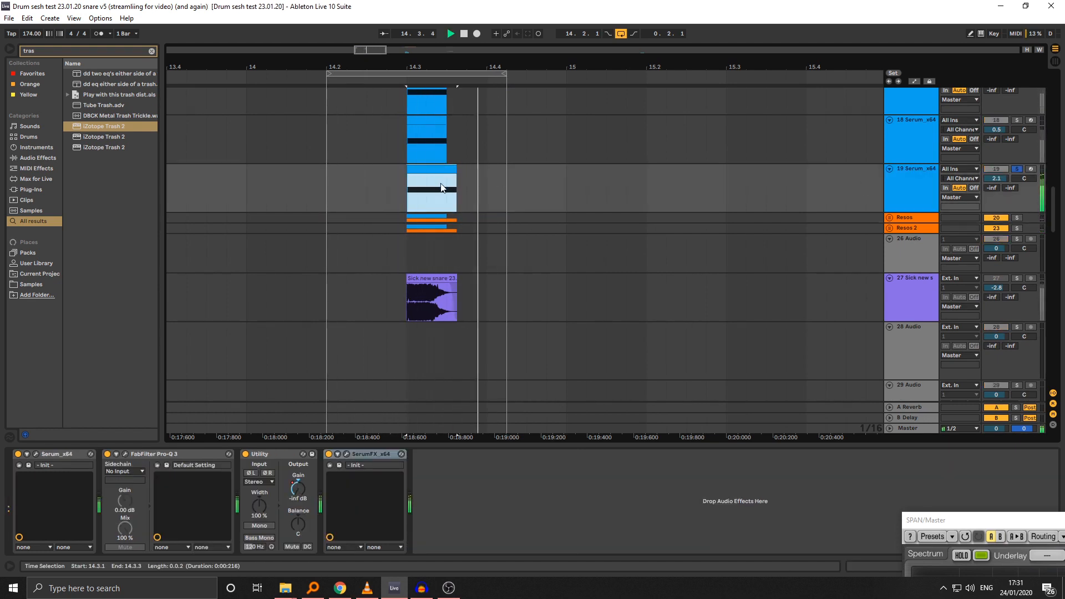
pyautogui.scroll(2, 443, 191)
pyautogui.press('s')
pyautogui.click(895, 232)
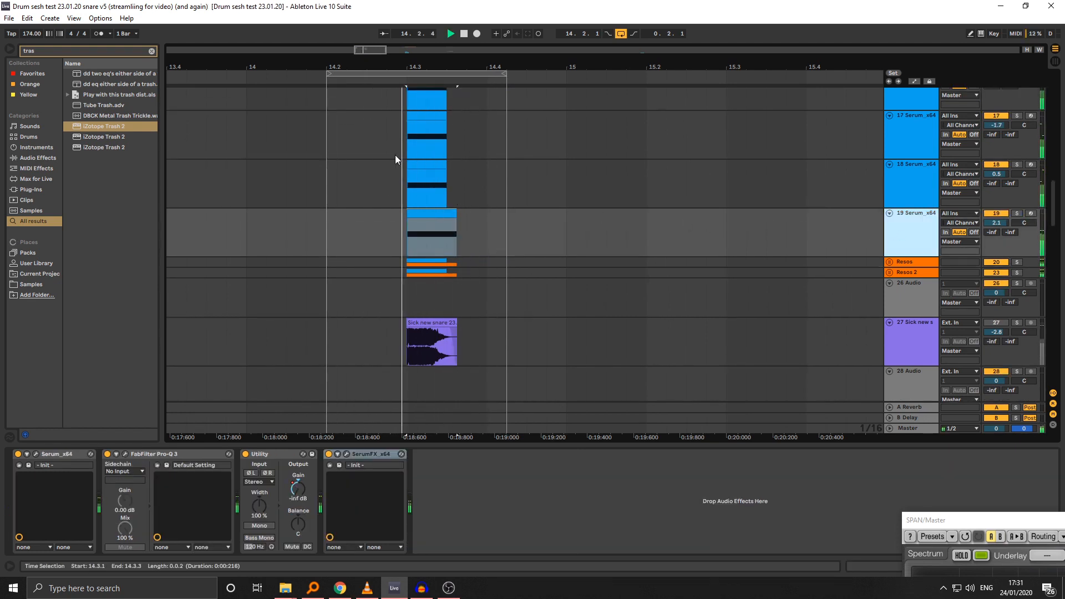
pyautogui.scroll(-1, 420, 239)
pyautogui.press('space')
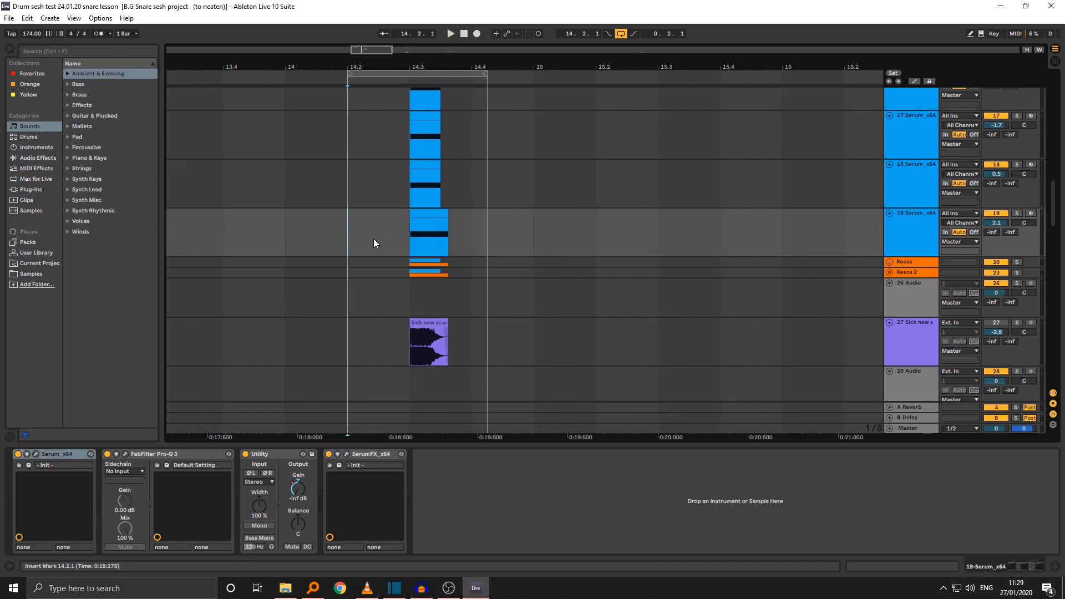
# Step: Review the snare layer tracks in the snare lesson Set and place the insert marker at 14.2.1 on 34 Audio
pyautogui.scroll(-3, 366, 255)
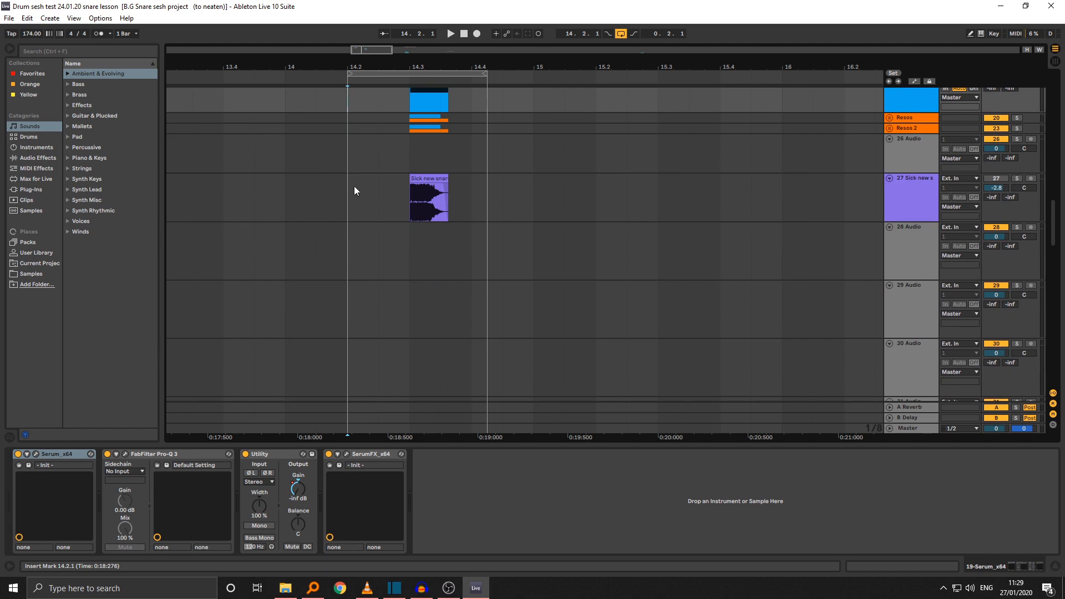
pyautogui.click(356, 164)
pyautogui.scroll(3, 444, 217)
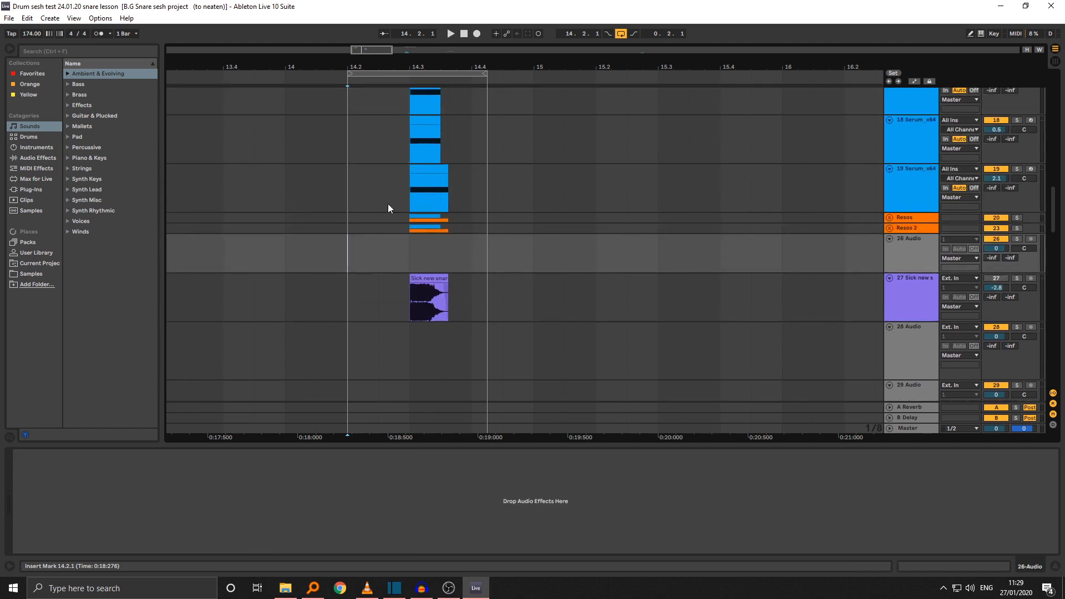
pyautogui.click(377, 208)
pyautogui.scroll(3, 389, 216)
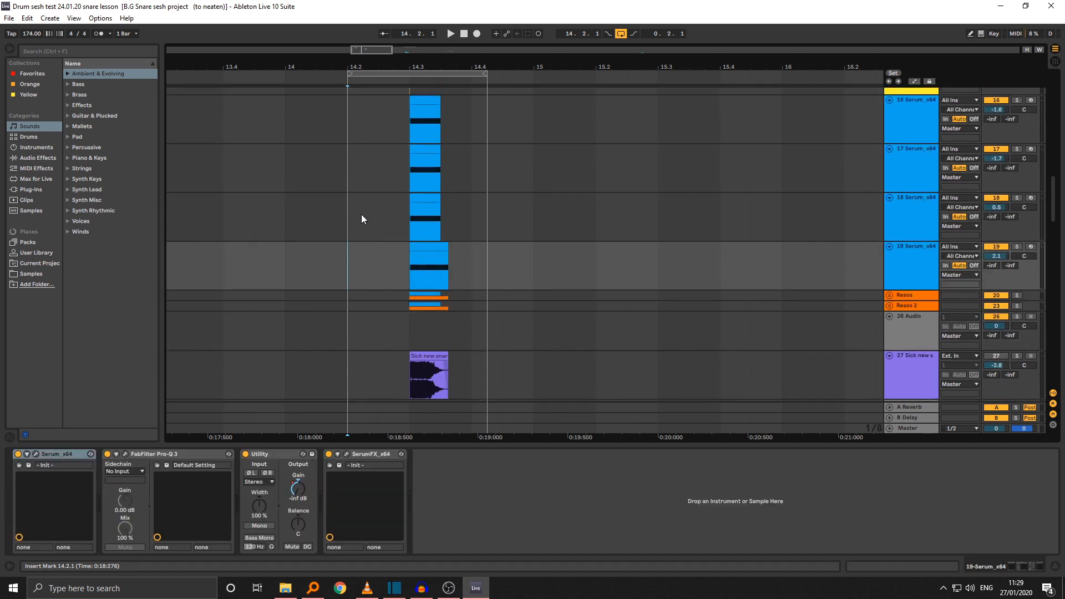
pyautogui.scroll(2, 567, 254)
pyautogui.click(525, 179)
pyautogui.scroll(-5, 818, 280)
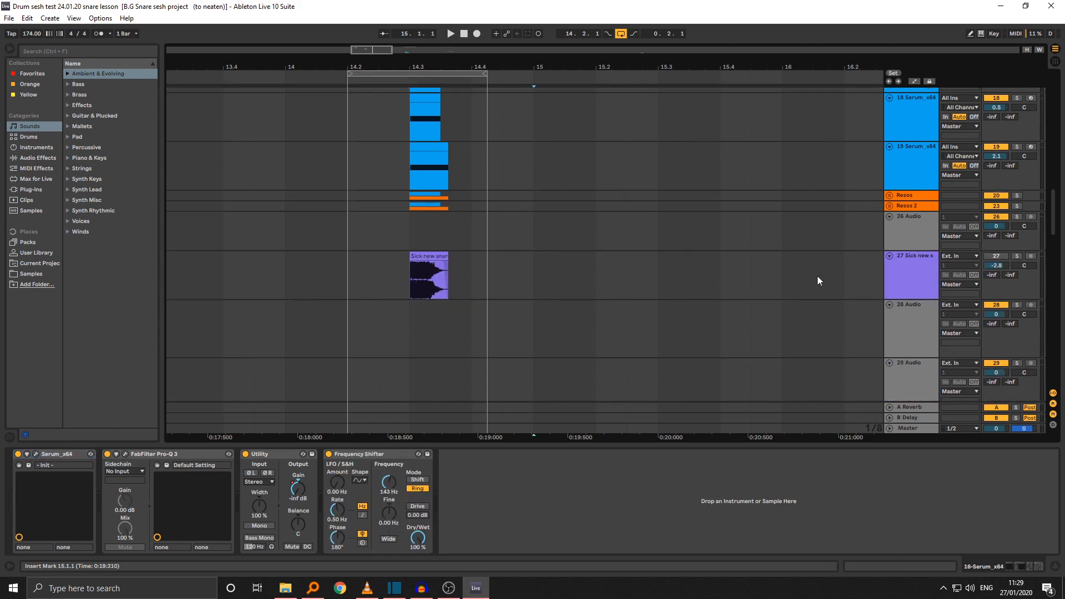
pyautogui.moveTo(1056, 220); pyautogui.dragTo(980, 234)
pyautogui.click(609, 150)
pyautogui.click(344, 154)
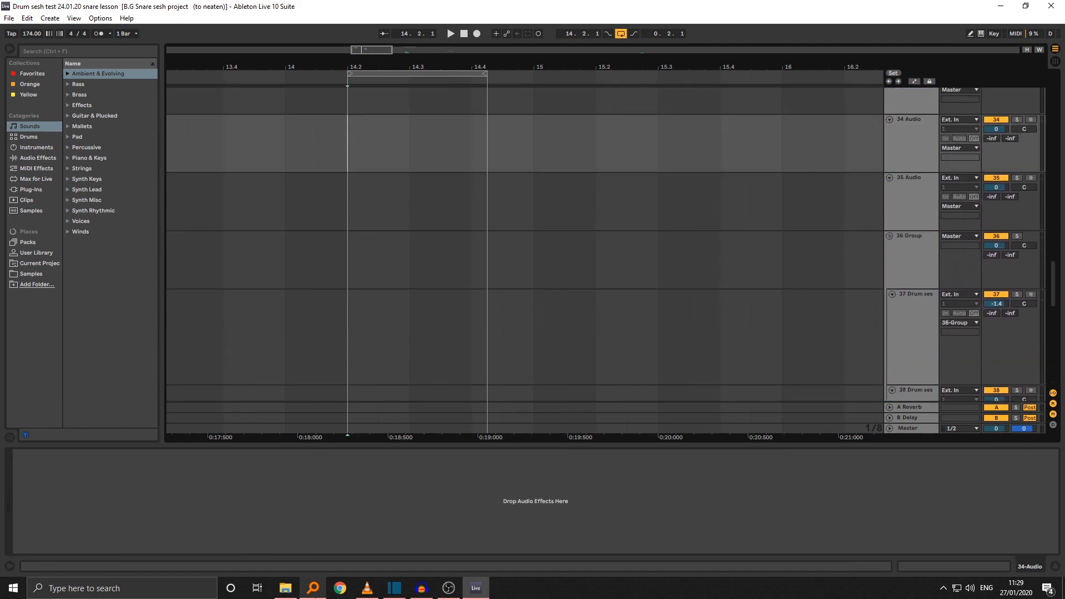
# Step: Switch to Everything, search the filtered audio files for "snare", and place B.G Snare v1.wav on 34 Audio at 14.2.1
pyautogui.click(314, 595)
pyautogui.doubleClick(242, 126)
pyautogui.press('BackSpace')
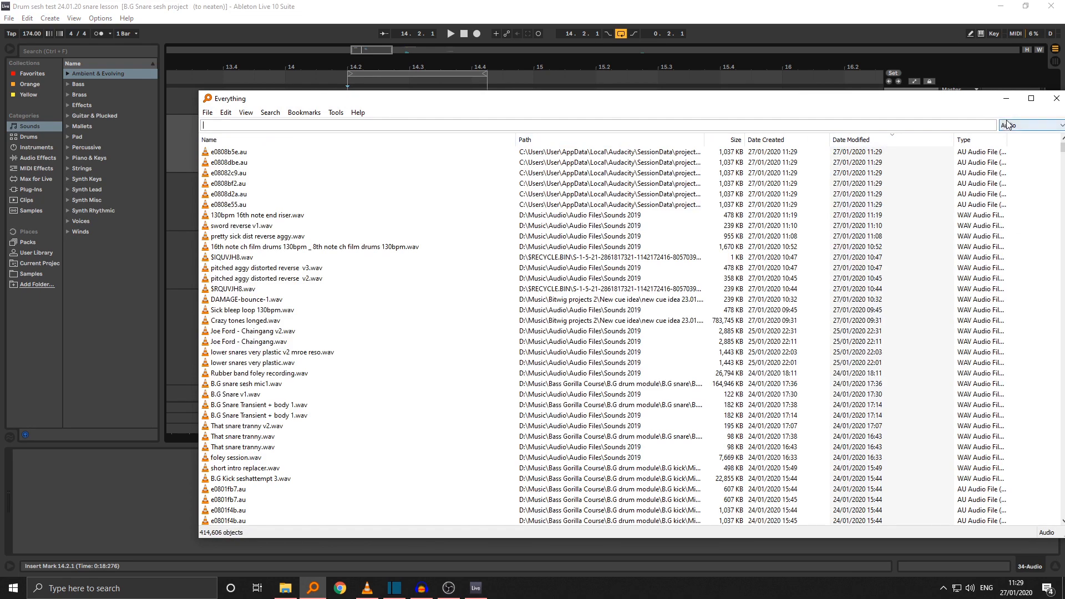
pyautogui.click(1010, 166)
pyautogui.moveTo(369, 106); pyautogui.dragTo(569, 124)
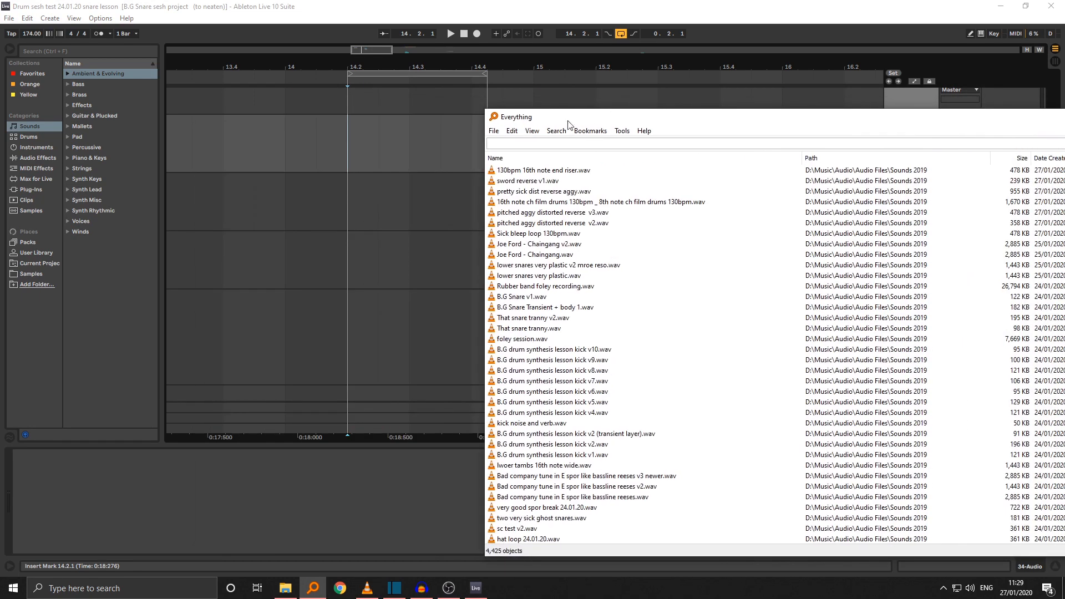
pyautogui.write('snare')
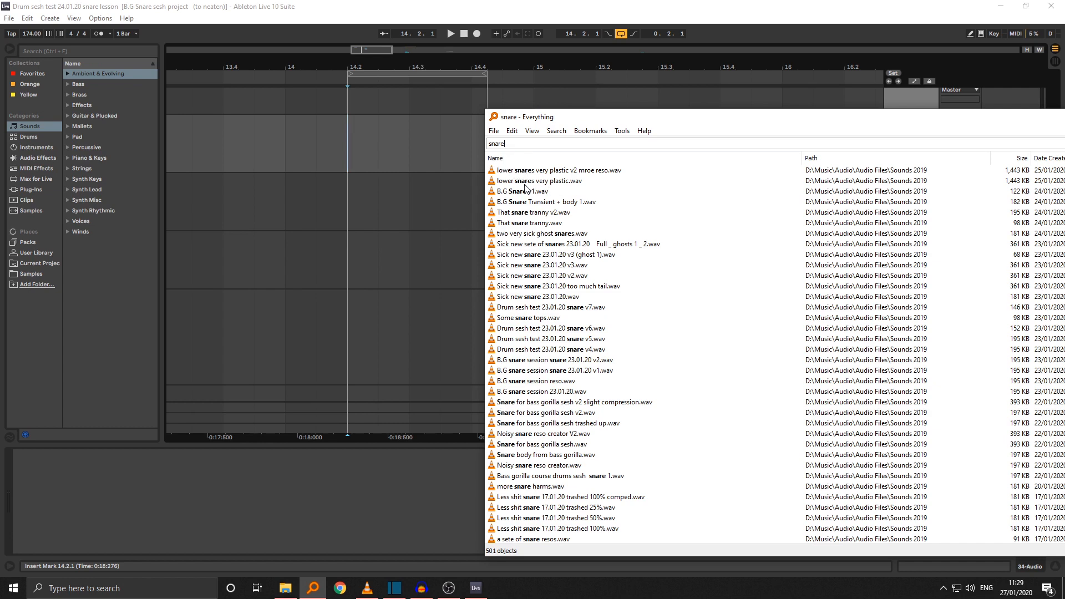
pyautogui.moveTo(526, 190); pyautogui.dragTo(400, 123)
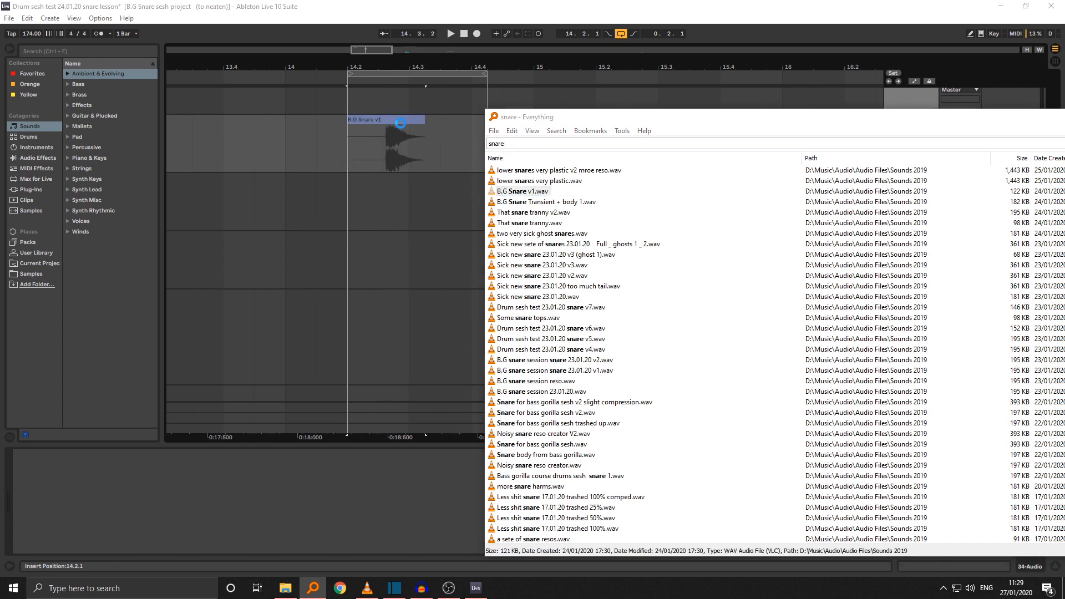
# Step: Align the B.G Snare v1 clip's onset with 14.3, split it there, and delete the silence before it
pyautogui.click(406, 119)
pyautogui.moveTo(398, 66); pyautogui.dragTo(465, 121)
pyautogui.moveTo(454, 66); pyautogui.dragTo(475, 158)
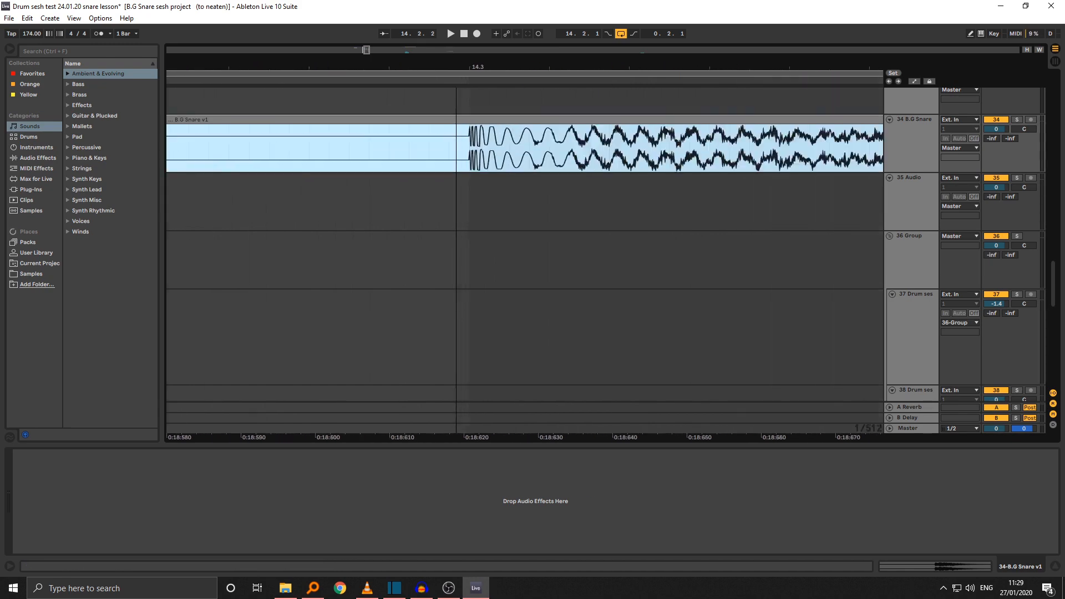
pyautogui.click(473, 161)
pyautogui.hotkey('ctrl', 'e')
pyautogui.click(466, 120)
pyautogui.press('Delete')
pyautogui.click(486, 121)
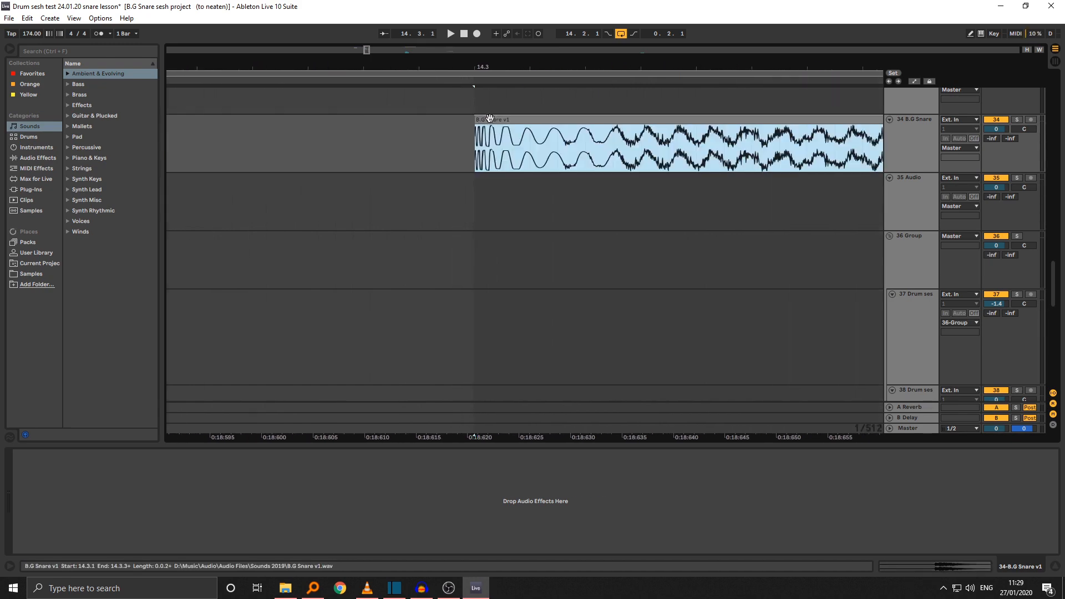
# Step: Solo and play the trimmed B.G Snare v1 clip while adjusting the end of its tail
pyautogui.press('s')
pyautogui.press('space')
pyautogui.moveTo(478, 67); pyautogui.dragTo(464, 11)
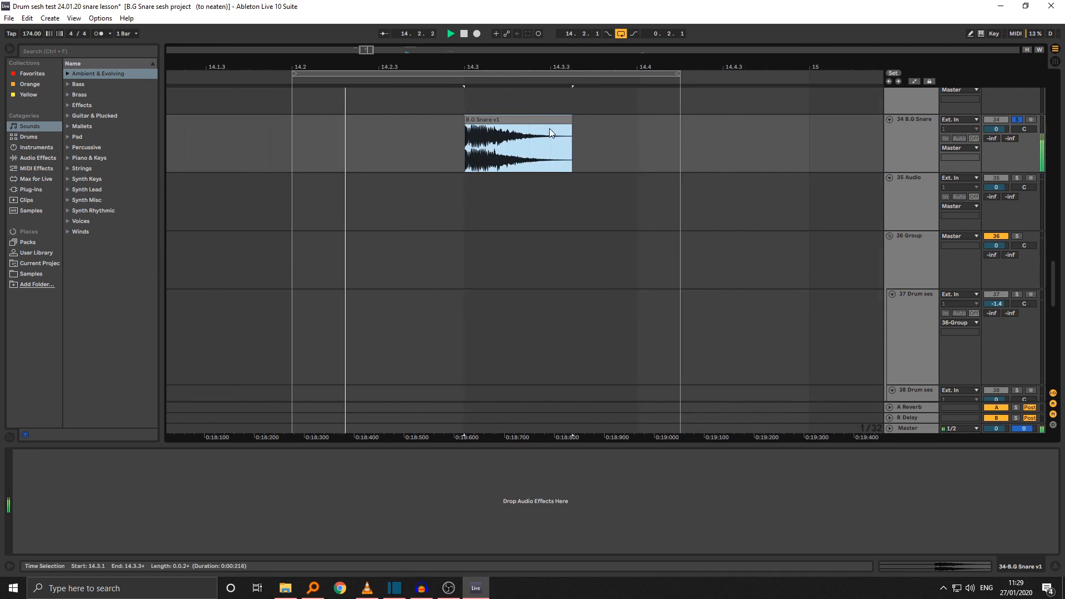
pyautogui.moveTo(571, 128); pyautogui.dragTo(557, 123)
pyautogui.click(555, 121)
pyautogui.moveTo(490, 68); pyautogui.dragTo(471, 33)
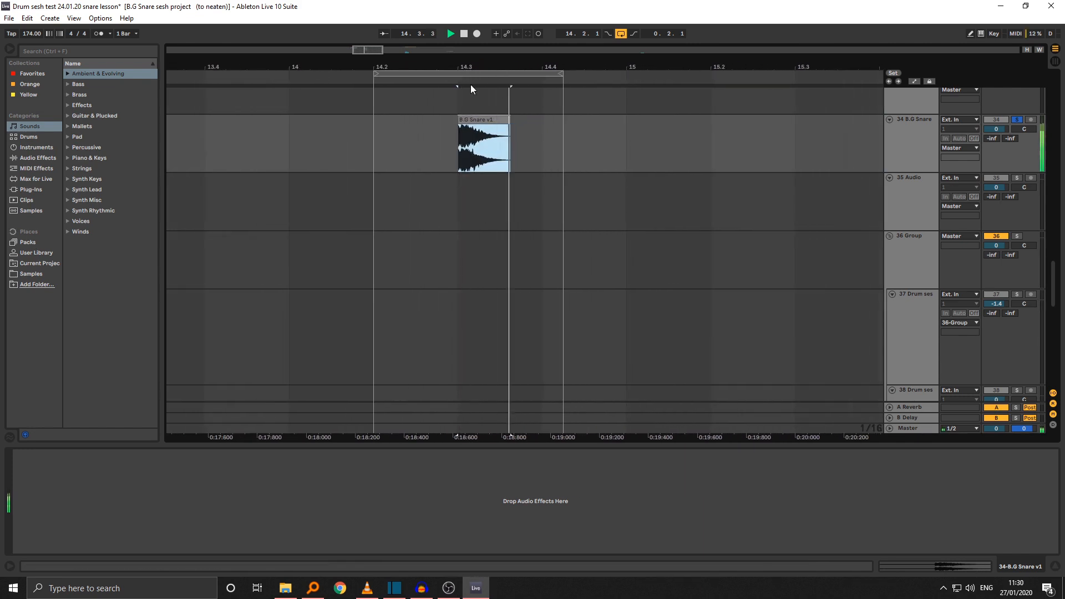
# Step: Stop playback and colour the 34 B.G Snare track dark blue
pyautogui.press('space')
pyautogui.rightClick(895, 136)
pyautogui.click(980, 307)
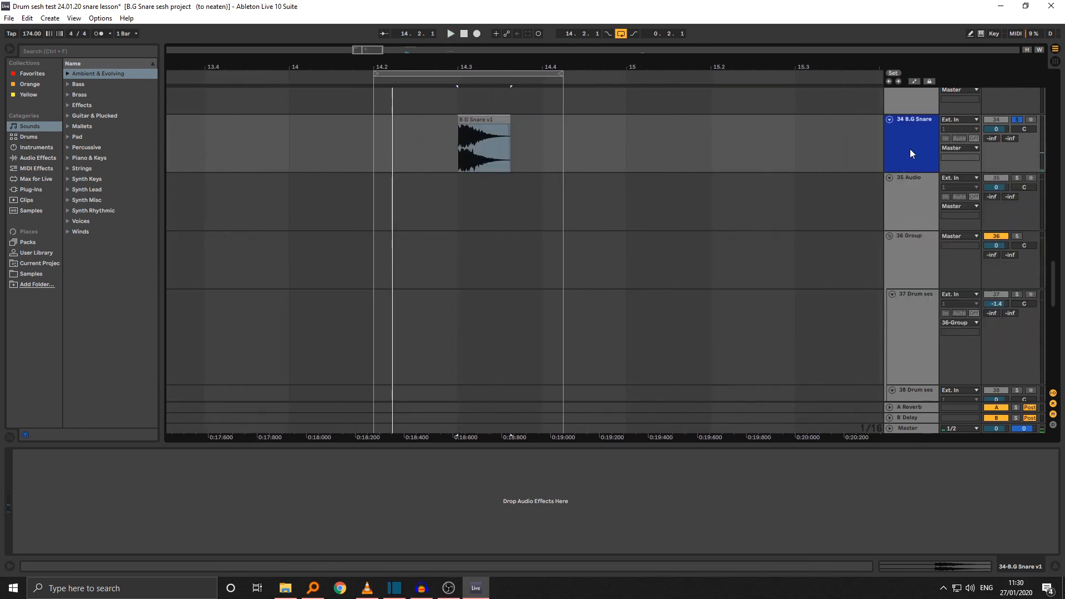
# Step: Assign the 34 B.G Snare track's colour to its clip
pyautogui.rightClick(910, 149)
pyautogui.click(941, 331)
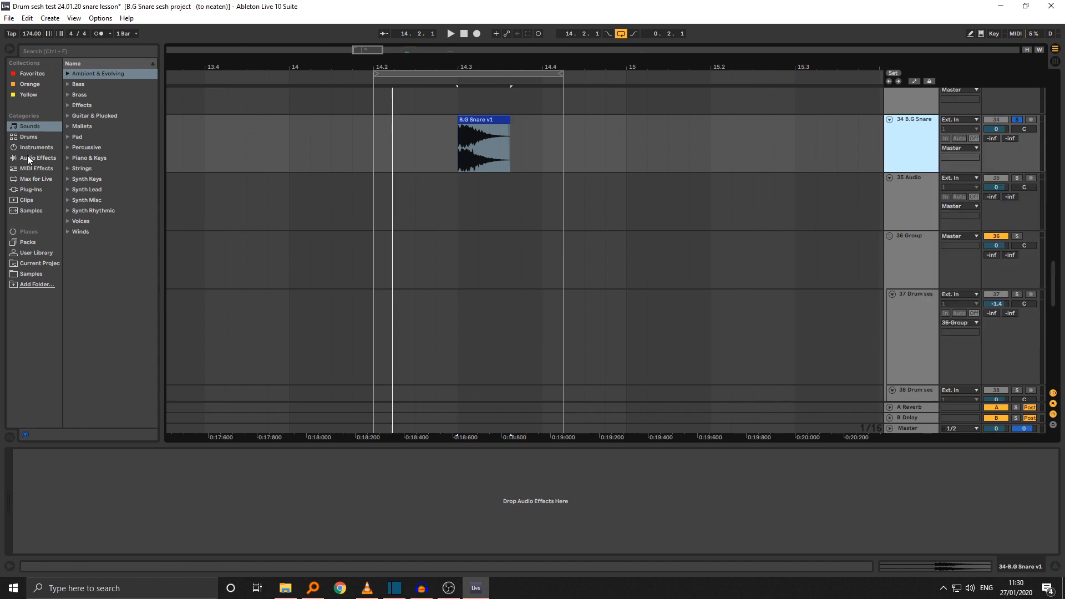
# Step: Browse the Clap folder in the Samples drums and place Clap 808X.wav on 35 Audio at 14.3
pyautogui.click(39, 274)
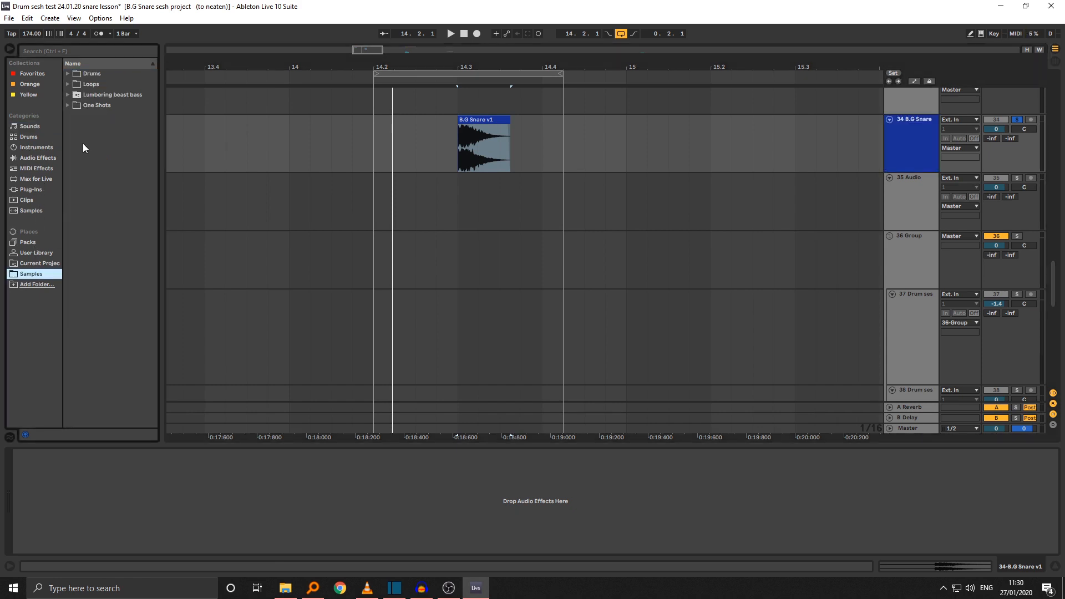
pyautogui.click(69, 74)
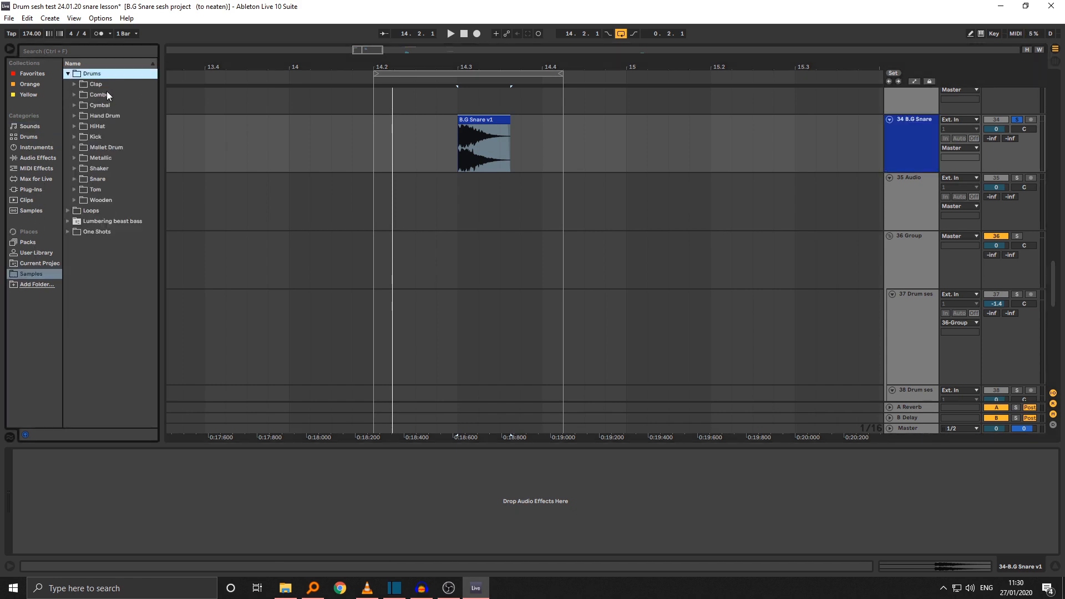
pyautogui.click(74, 84)
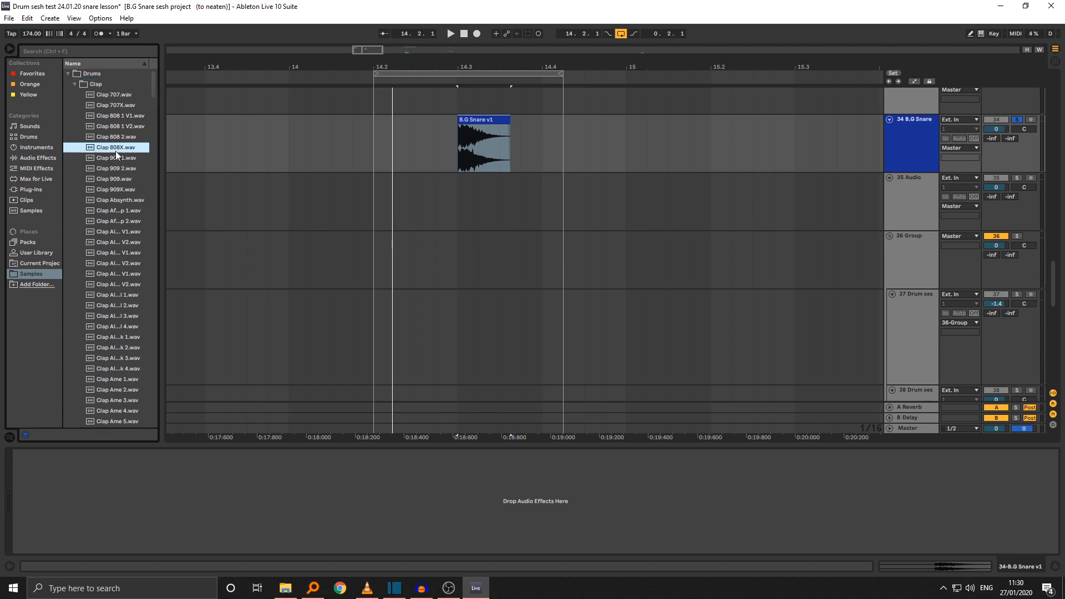
pyautogui.click(115, 231)
pyautogui.click(112, 129)
pyautogui.scroll(-3, 124, 161)
pyautogui.moveTo(116, 104); pyautogui.dragTo(456, 210)
# Step: Split the Clap 808X clip at 14.4.2 and delete everything after the split
pyautogui.click(585, 200)
pyautogui.hotkey('ctrl', 'e')
pyautogui.click(570, 180)
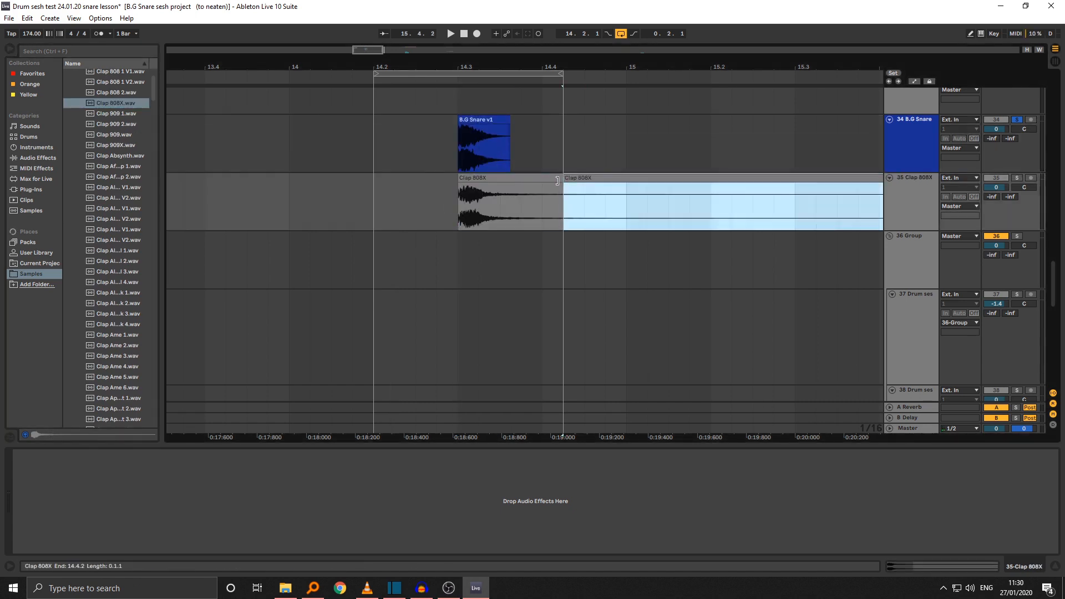
pyautogui.press('Delete')
pyautogui.click(546, 178)
# Step: Colour the 35 Clap 808X track light blue and assign that colour to its clip
pyautogui.rightClick(905, 192)
pyautogui.click(988, 334)
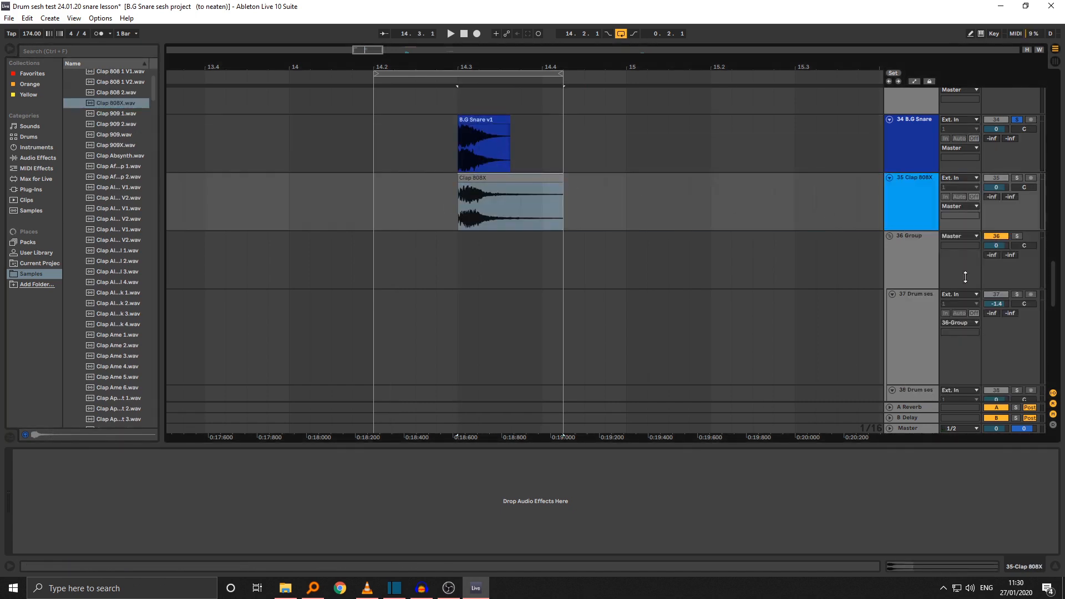
pyautogui.rightClick(918, 192)
pyautogui.click(940, 376)
pyautogui.click(839, 259)
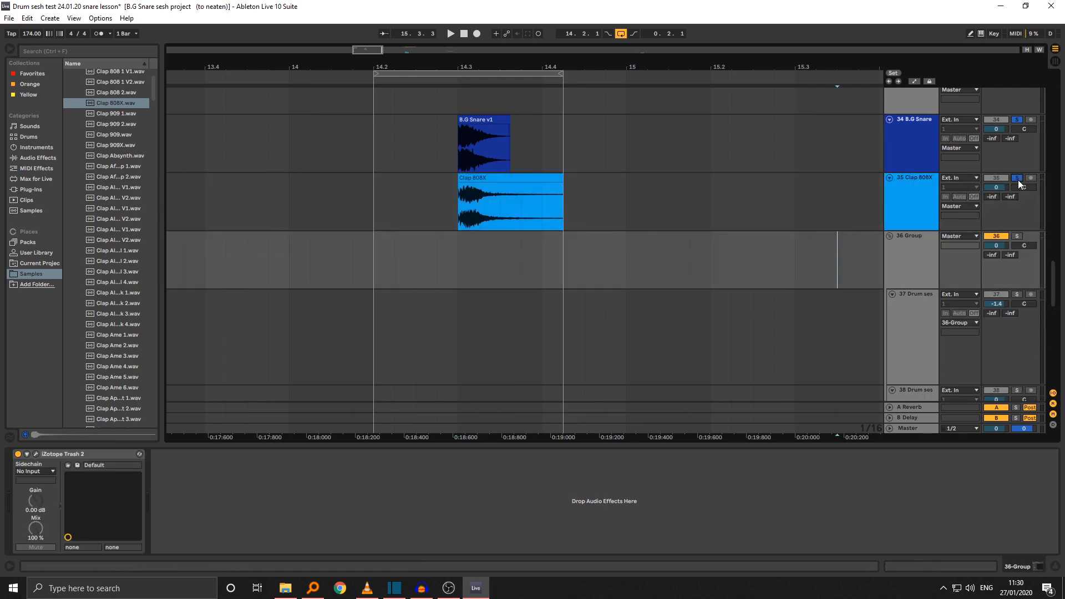
# Step: Play the Clap 808X layer with the snare and transpose the clap clip to 3 st
pyautogui.click(463, 190)
pyautogui.click(463, 178)
pyautogui.press('space')
pyautogui.moveTo(456, 66); pyautogui.dragTo(458, 73)
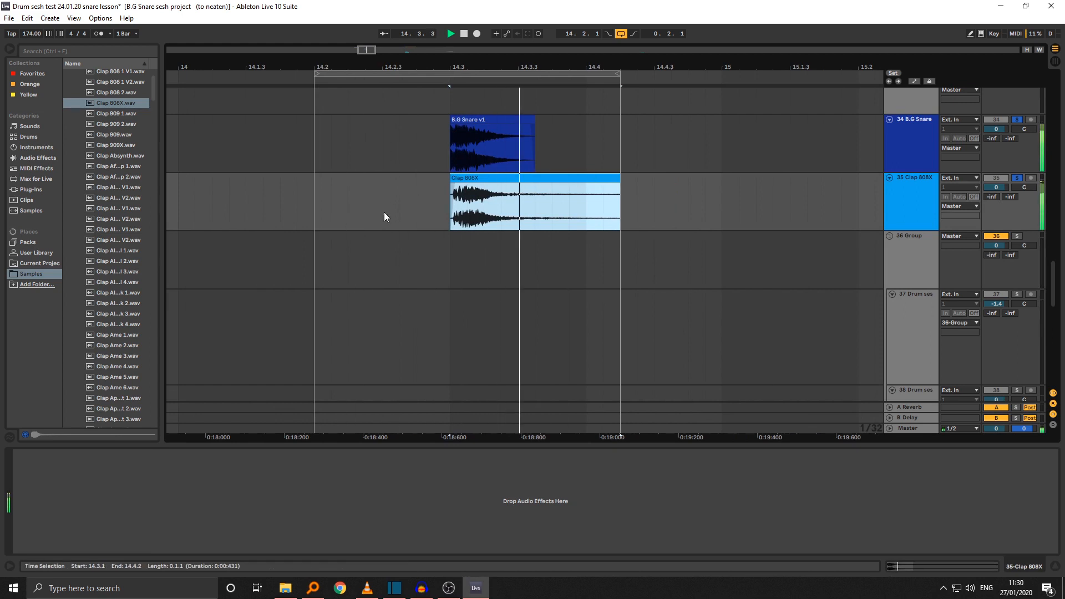
pyautogui.hotkey('shift', 'Tab')
pyautogui.moveTo(65, 519); pyautogui.dragTo(66, 515)
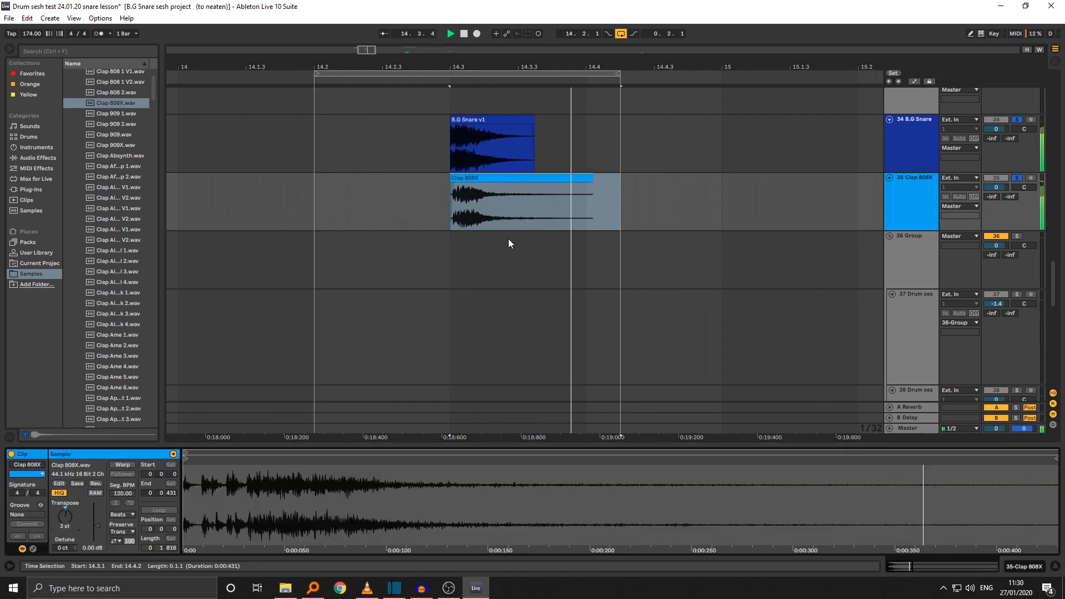
# Step: Shorten the Clap 808X clip to match the B.G Snare v1 clip's end, fade out its tail, and stop playback
pyautogui.moveTo(592, 179); pyautogui.dragTo(477, 191)
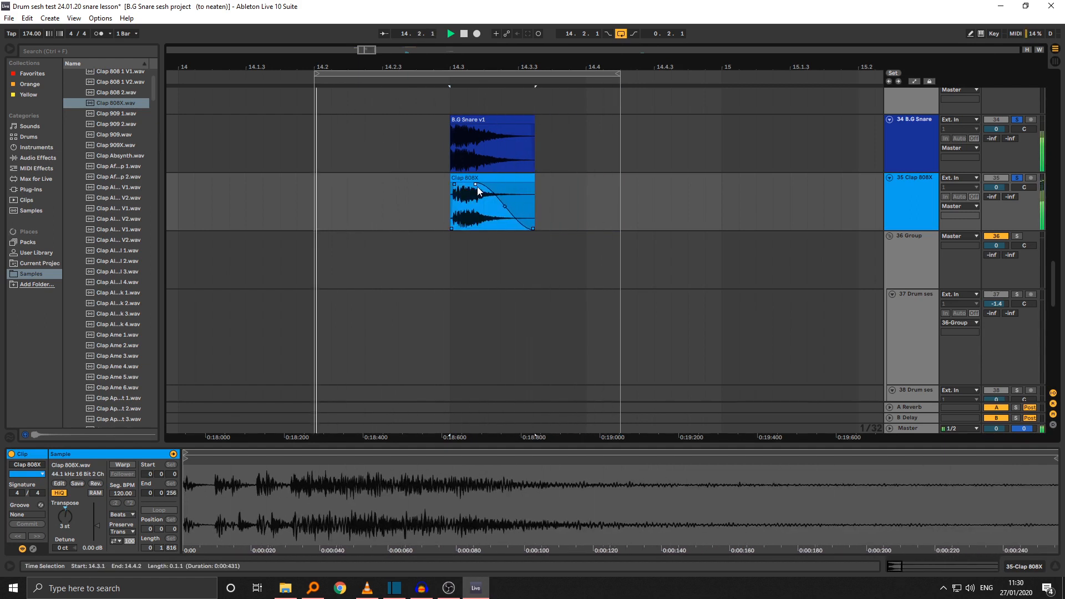
pyautogui.moveTo(464, 66)
pyautogui.mouseDown()
pyautogui.moveTo(464, 89)
pyautogui.moveTo(459, 65)
pyautogui.mouseUp()
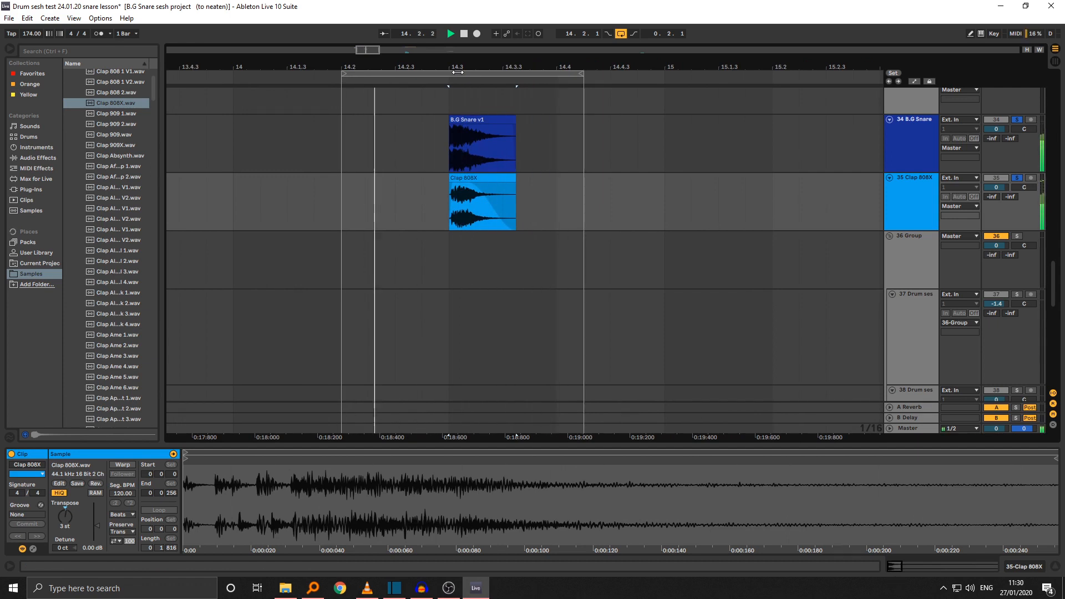
pyautogui.click(482, 210)
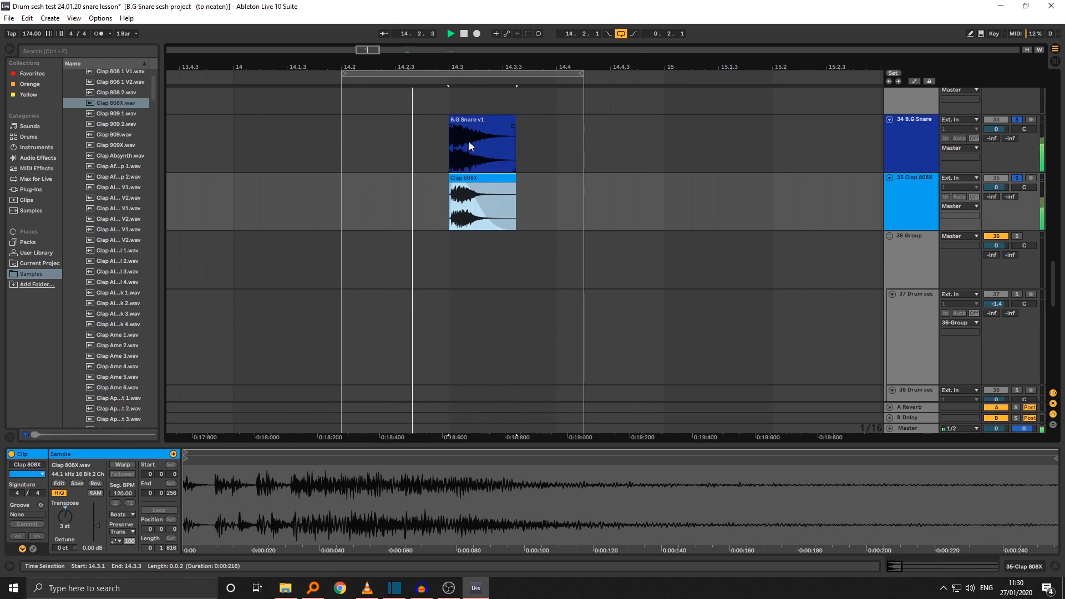
pyautogui.press('space')
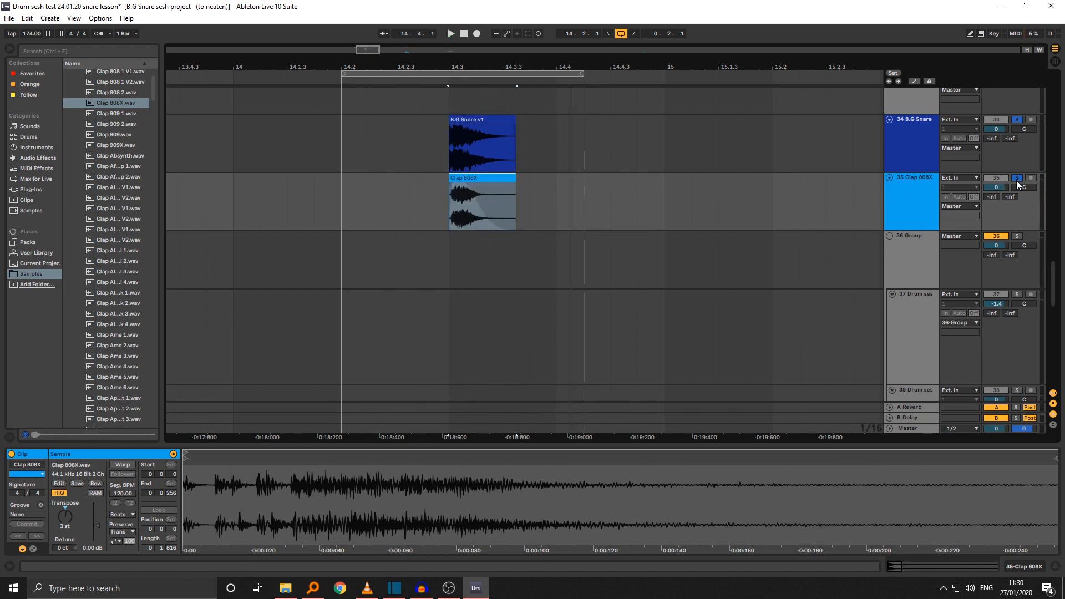
# Step: Solo the 34 B.G Snare and 35 Clap 808X tracks together
pyautogui.click(488, 134)
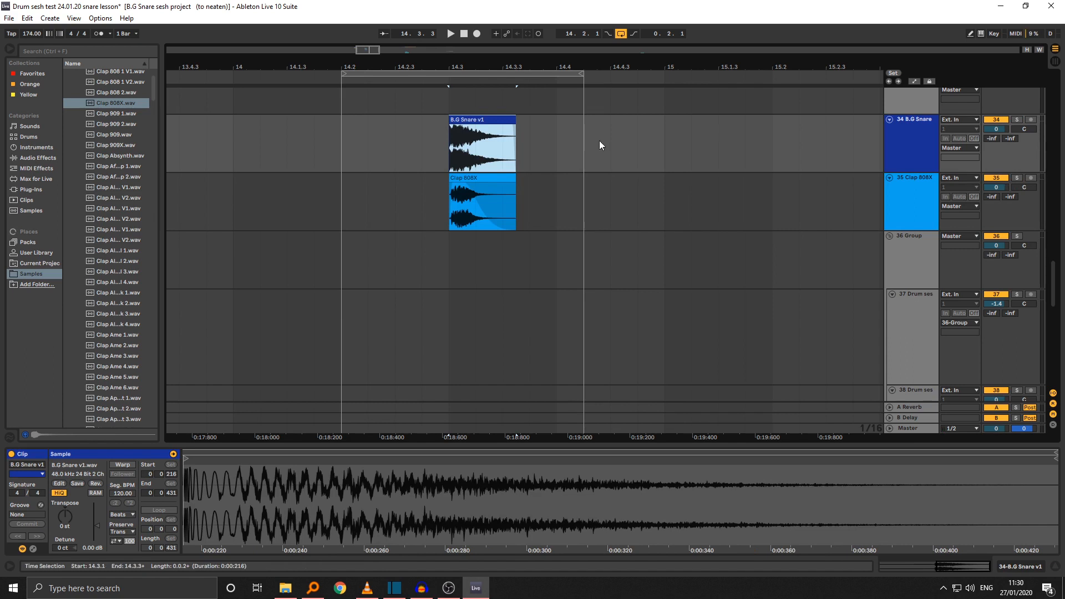
pyautogui.click(898, 148)
pyautogui.press('s')
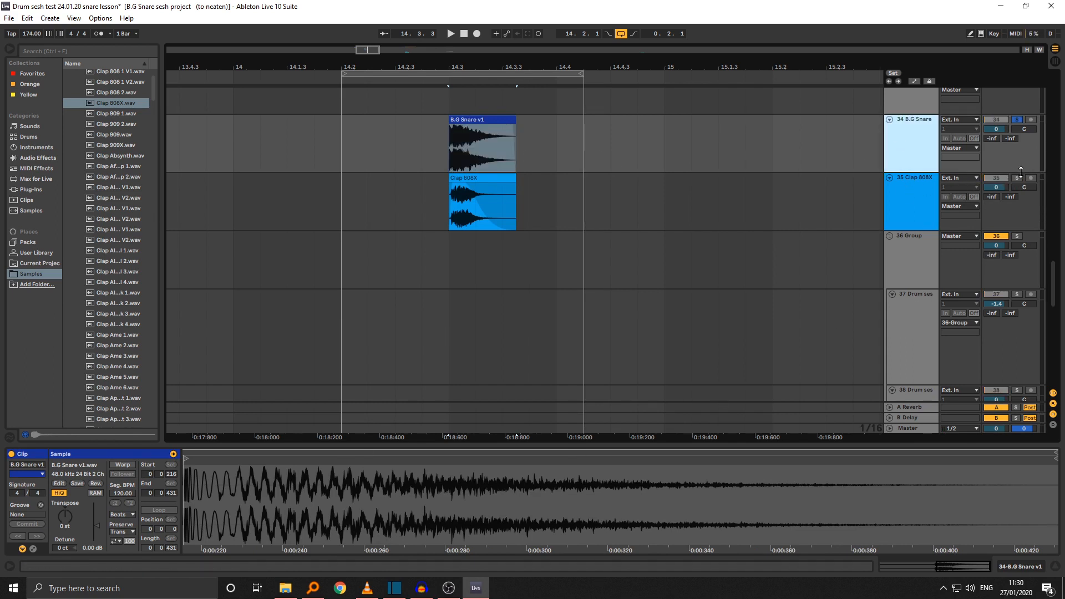
pyautogui.keyDown('ctrl'); pyautogui.click(1015, 179); pyautogui.keyUp('ctrl')
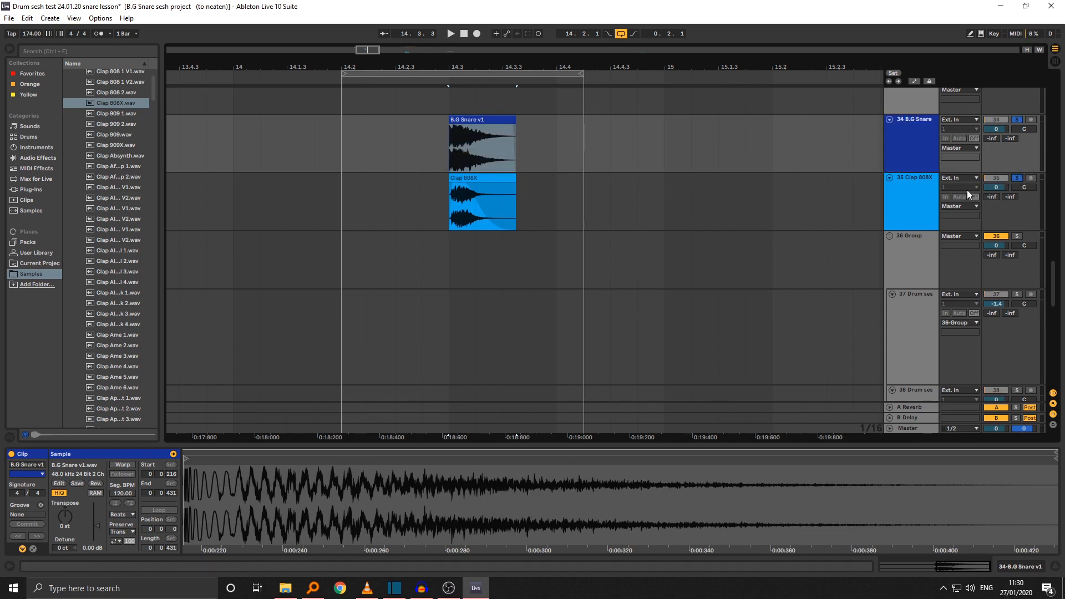
# Step: Insert an audio track below 35 Clap 808X, enlarge it, add it to the solo, and colour it light blue
pyautogui.click(911, 201)
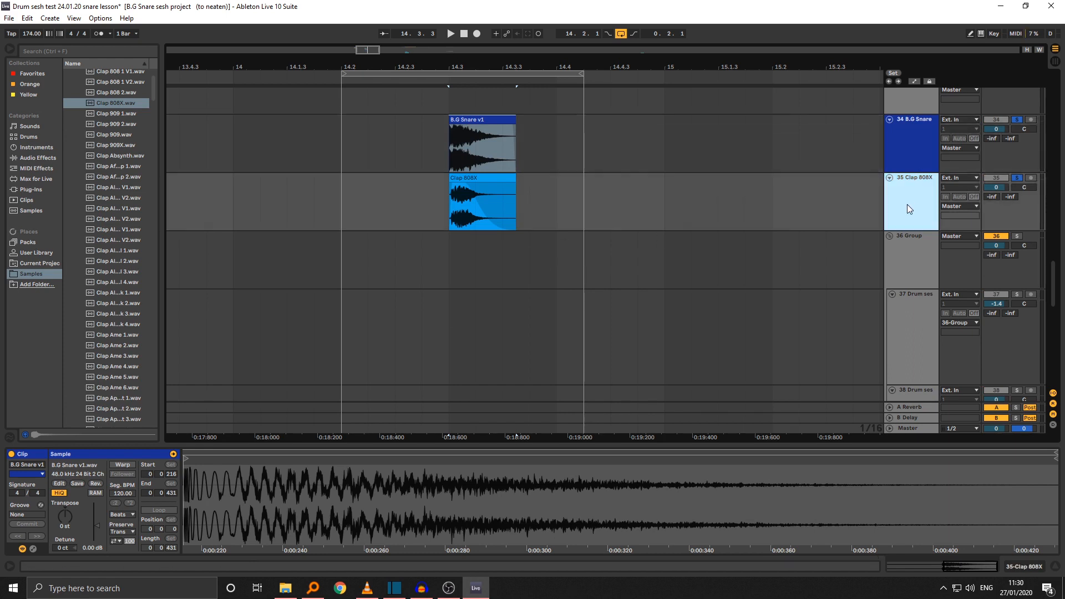
pyautogui.hotkey('ctrl', 't')
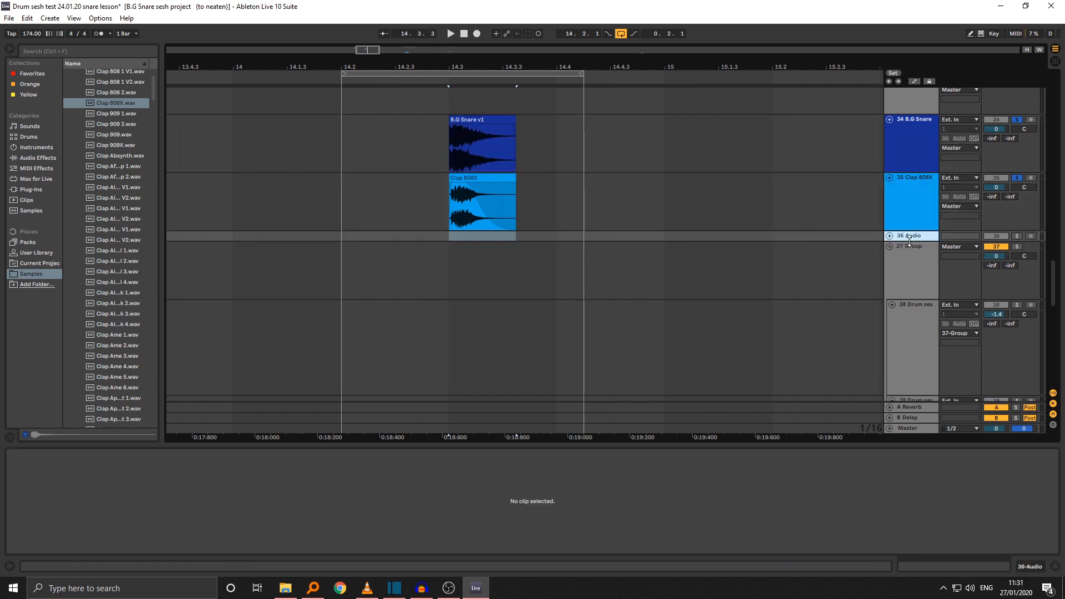
pyautogui.moveTo(910, 241); pyautogui.dragTo(910, 270)
pyautogui.keyDown('ctrl'); pyautogui.click(1018, 237); pyautogui.keyUp('ctrl')
pyautogui.rightClick(915, 251)
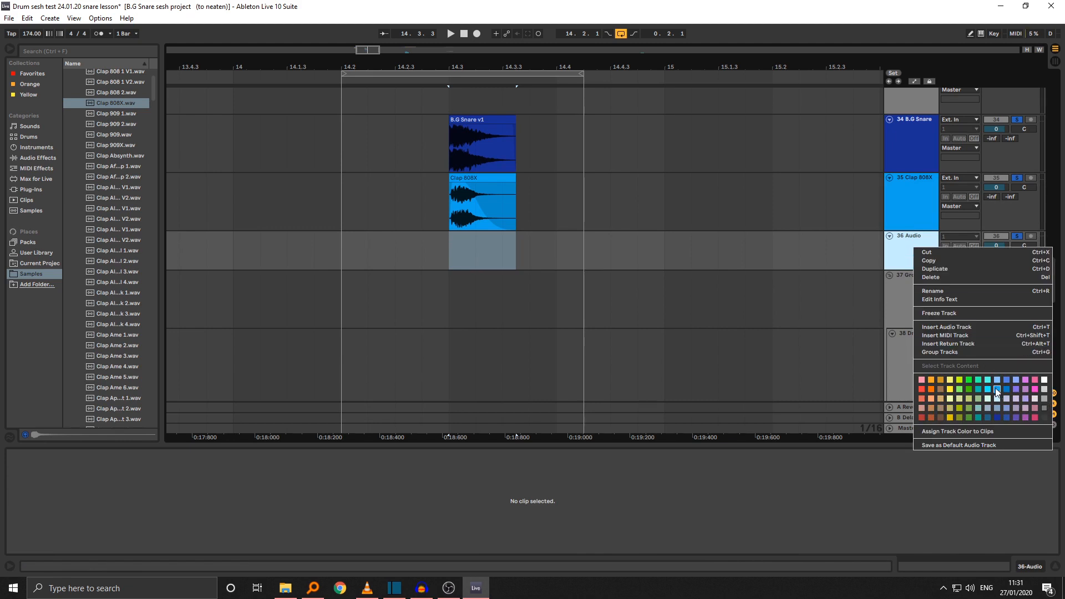
pyautogui.click(993, 393)
# Step: Widen the browser and look through the samples in the Snare folder under Drums
pyautogui.click(452, 258)
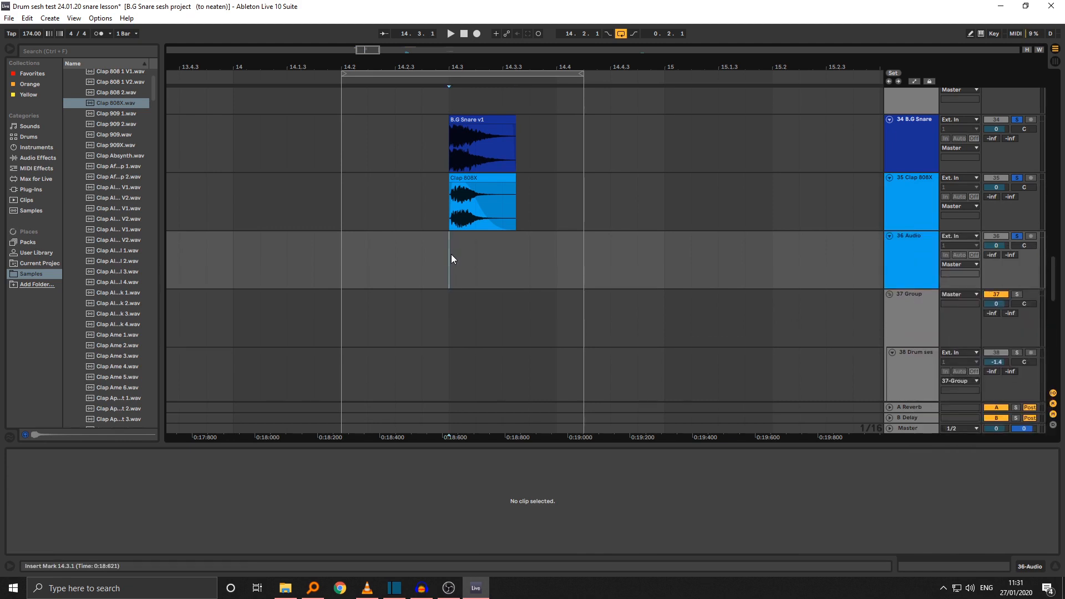
pyautogui.moveTo(161, 80); pyautogui.dragTo(224, 68)
pyautogui.click(76, 85)
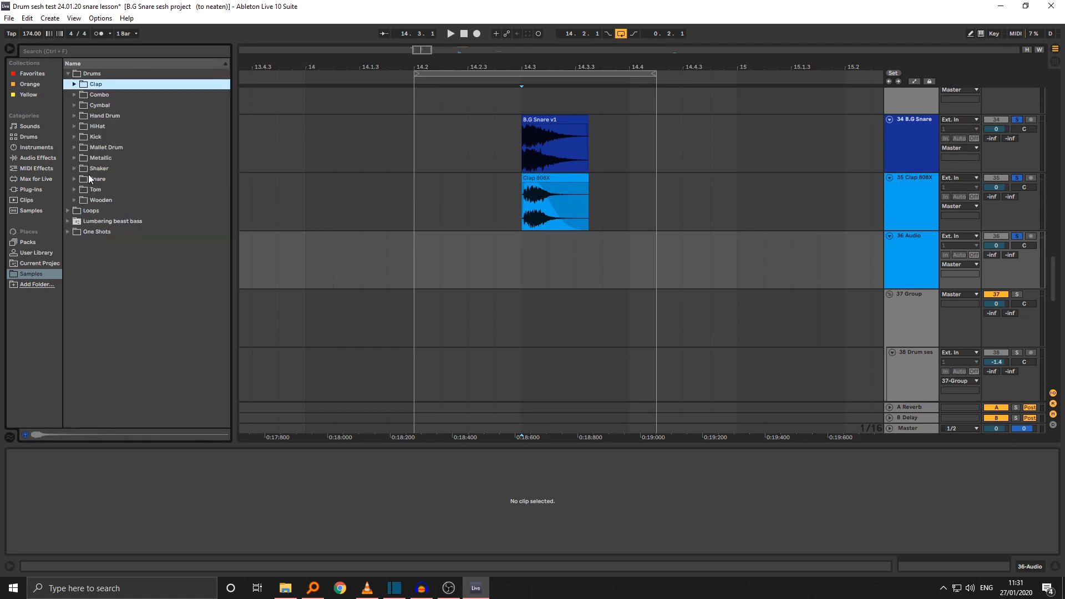
pyautogui.click(68, 233)
pyautogui.click(67, 105)
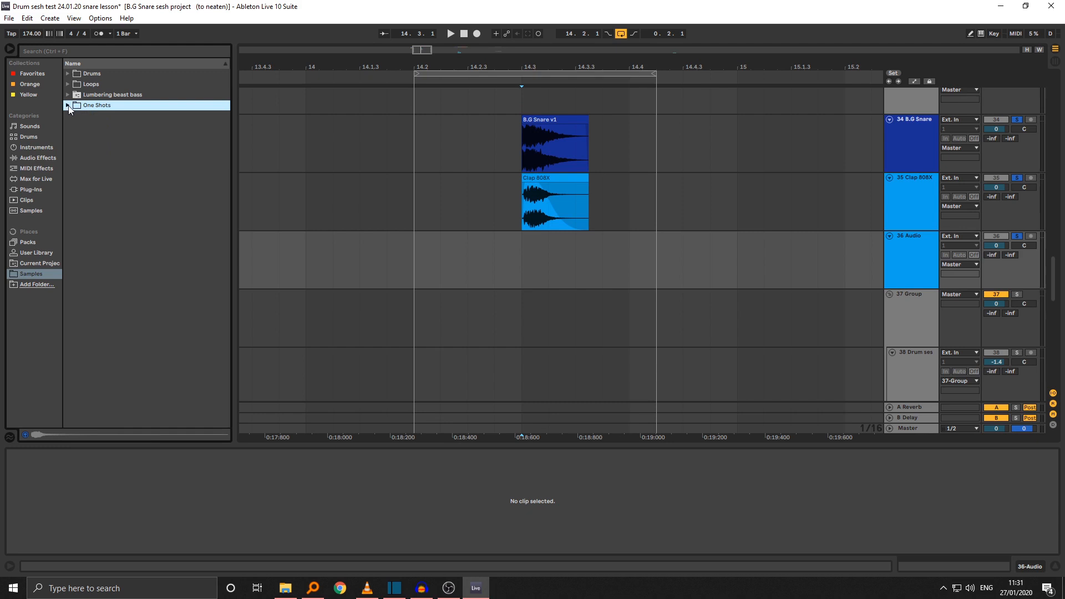
pyautogui.click(67, 74)
pyautogui.click(97, 180)
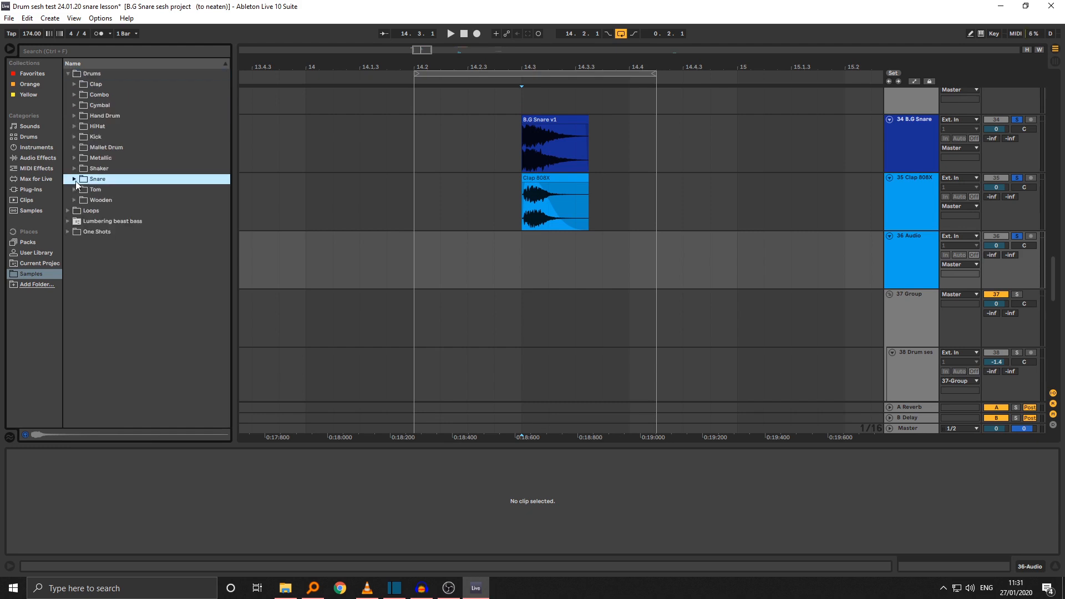
pyautogui.click(135, 303)
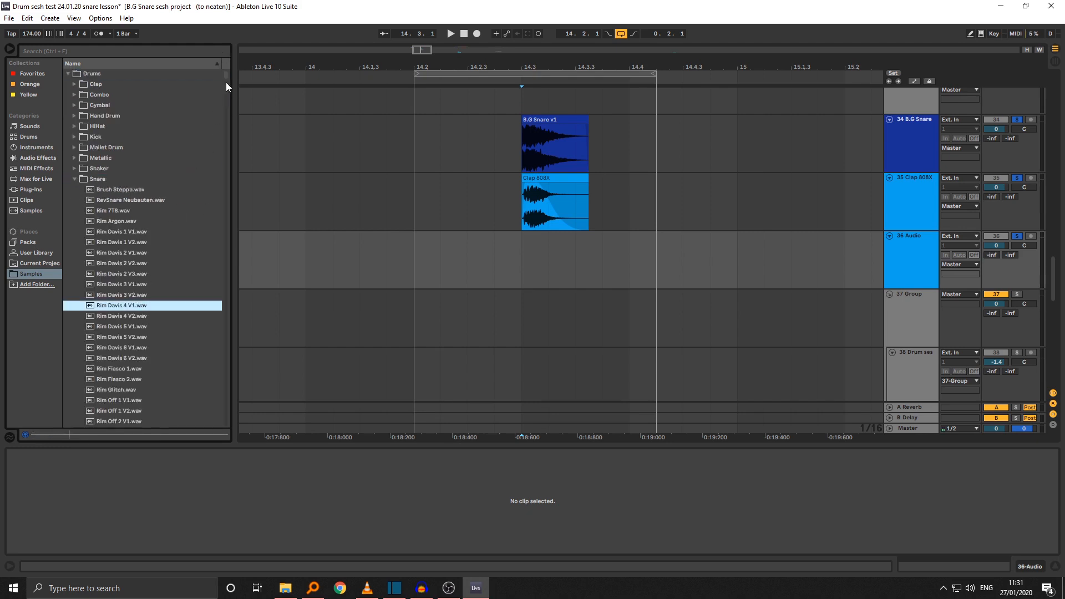
pyautogui.moveTo(226, 84); pyautogui.dragTo(222, 401)
# Step: Search the samples for "pendu", audition the Pendulum snares, and place Snare Pendulum 4.wav on 36 Audio at 14.3
pyautogui.click(47, 51)
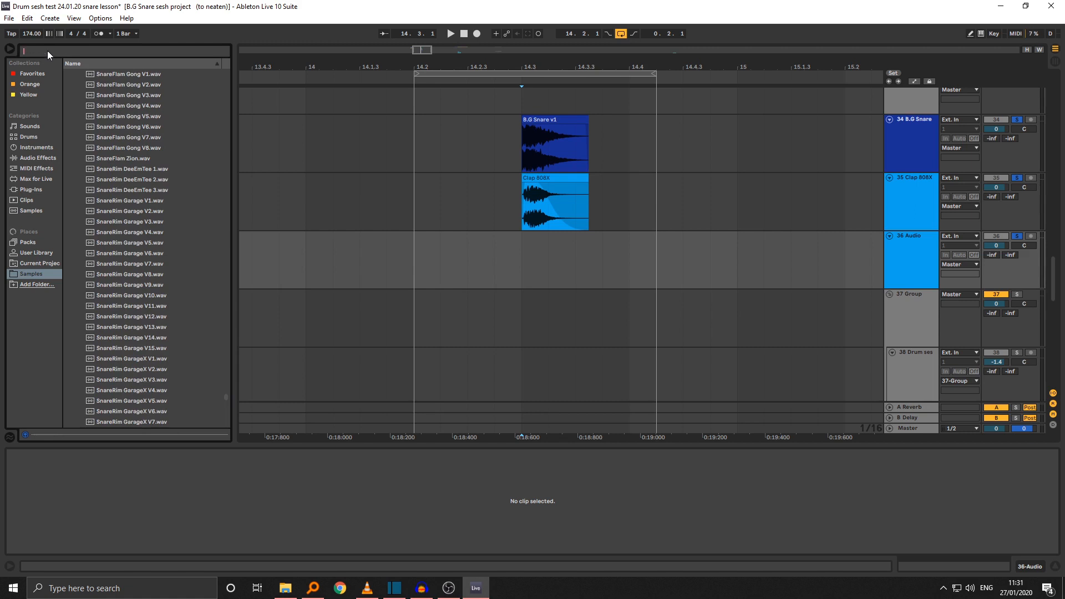
pyautogui.write('pendu')
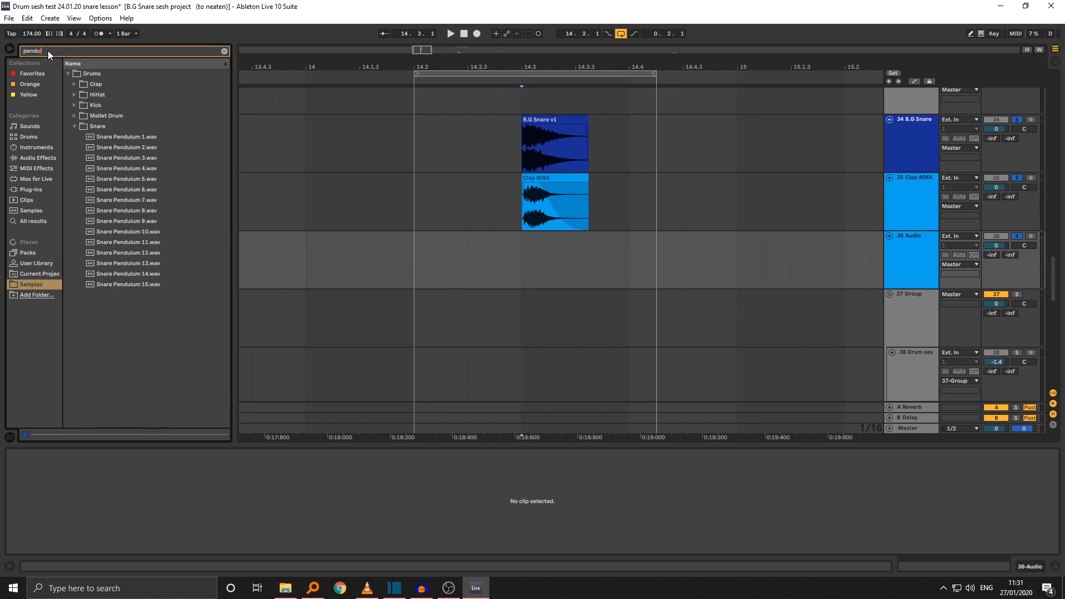
pyautogui.click(126, 138)
pyautogui.click(135, 145)
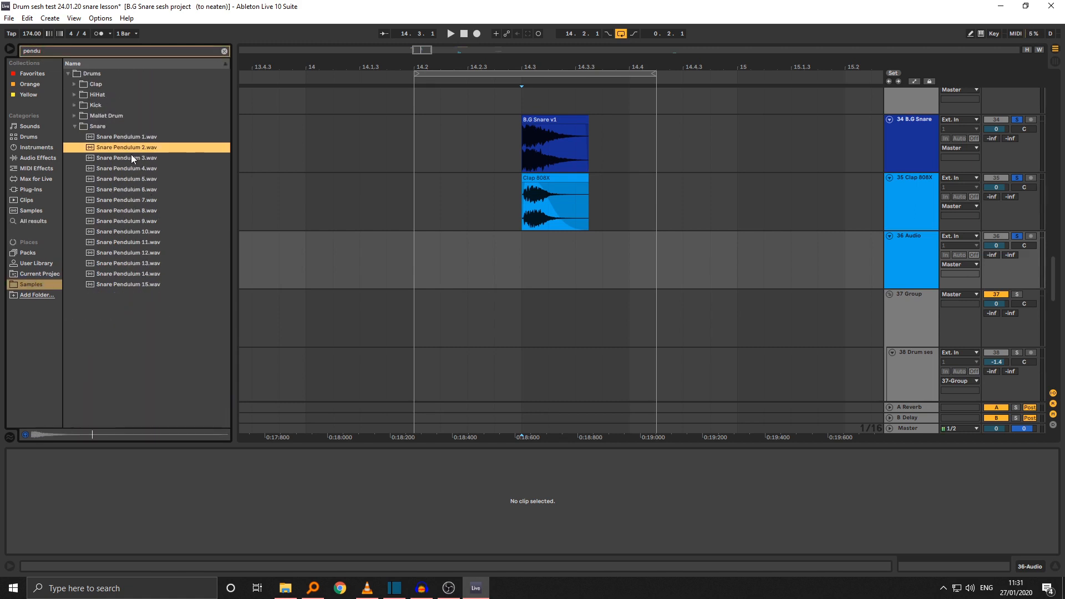
pyautogui.click(131, 156)
pyautogui.click(137, 168)
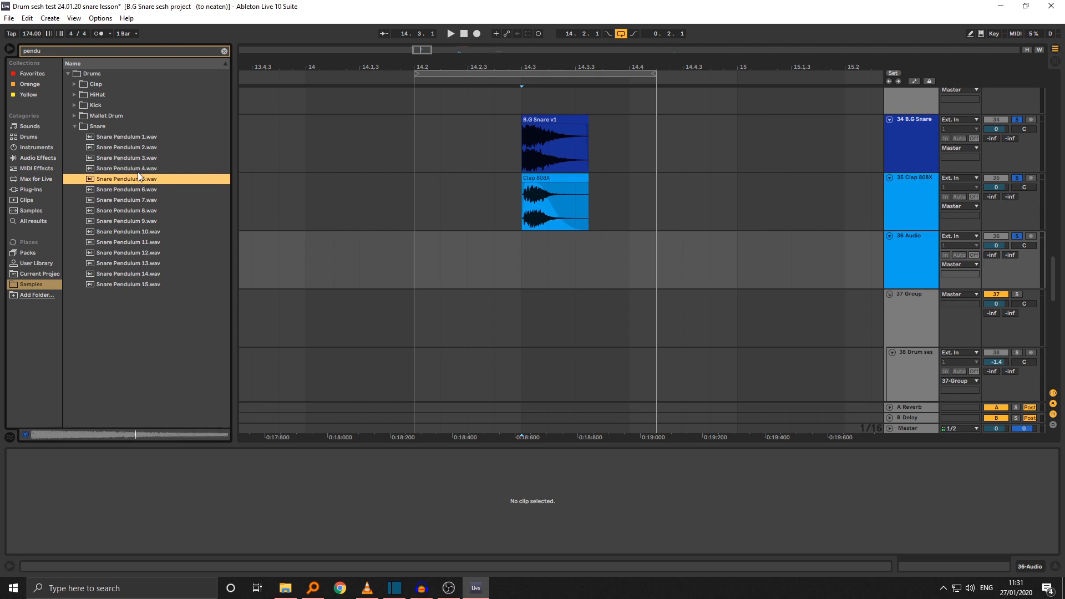
pyautogui.moveTo(163, 170); pyautogui.dragTo(530, 240)
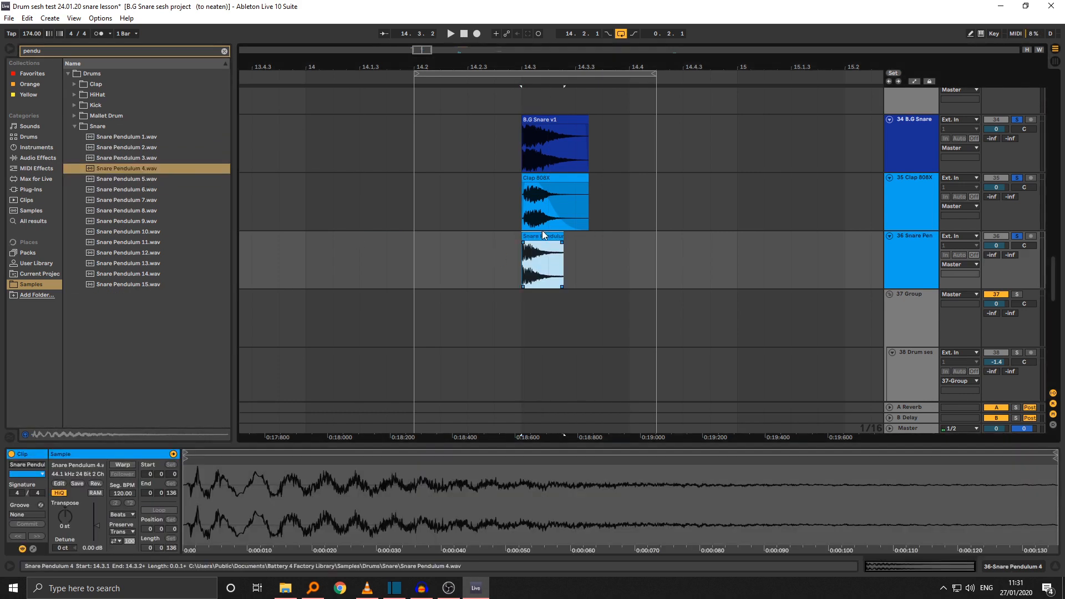
# Step: Solo only the 36 Snare Pendulum 4 track and load FabFilter Pro-Q 3 on it
pyautogui.click(898, 248)
pyautogui.press('s')
pyautogui.press('s')
pyautogui.hotkey('ctrl', 'f')
pyautogui.write('pro q 3')
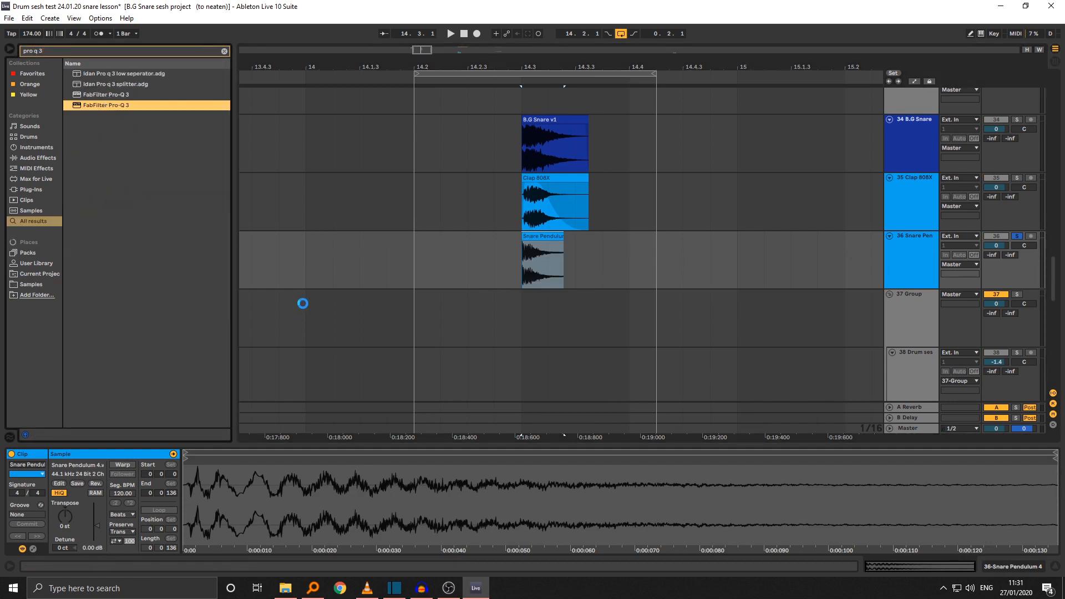
# Step: Loop and play the Snare Pendulum 4 clip from 14.3.1 and fade out its tail
pyautogui.click(542, 242)
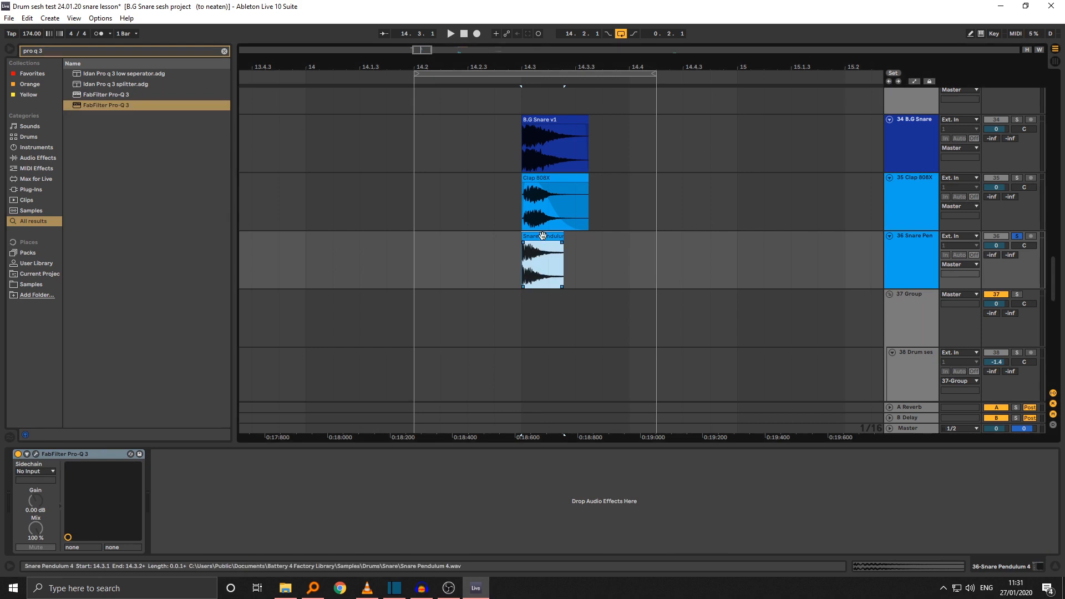
pyautogui.hotkey('ctrl', 'l')
pyautogui.press('space')
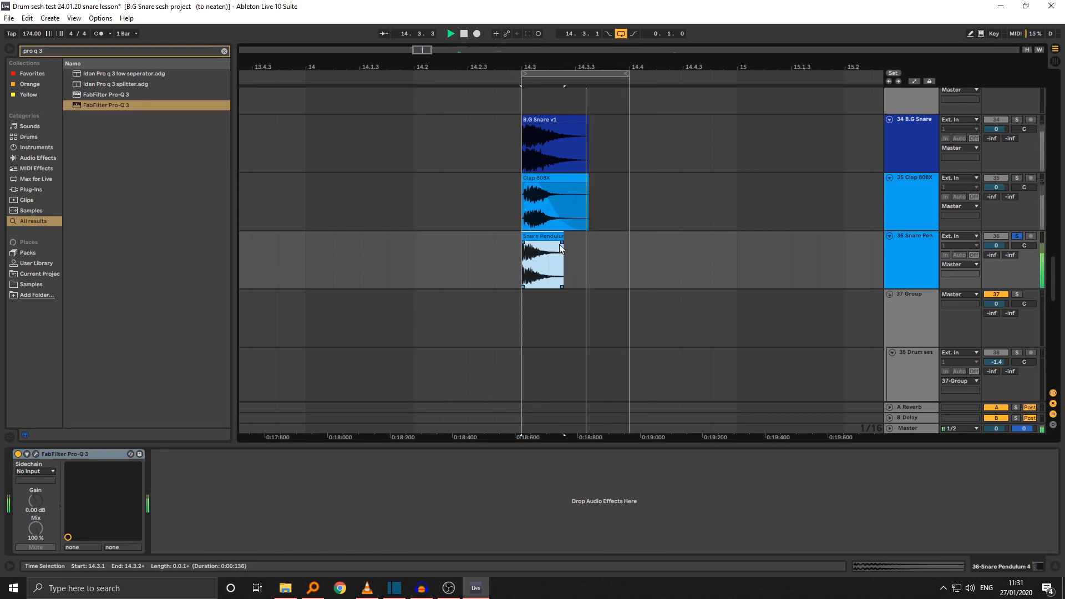
pyautogui.click(547, 233)
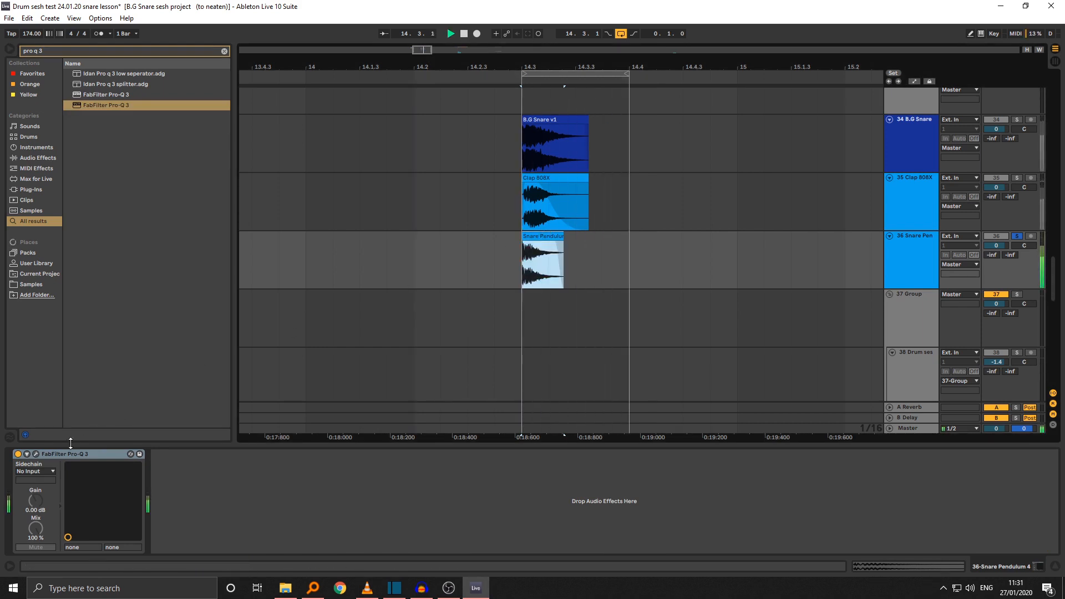
# Step: Open Pro-Q 3 on the Snare Pendulum 4 track and add a 30 dB/oct low cut at about 271 Hz
pyautogui.click(36, 454)
pyautogui.moveTo(230, 46); pyautogui.dragTo(558, 54)
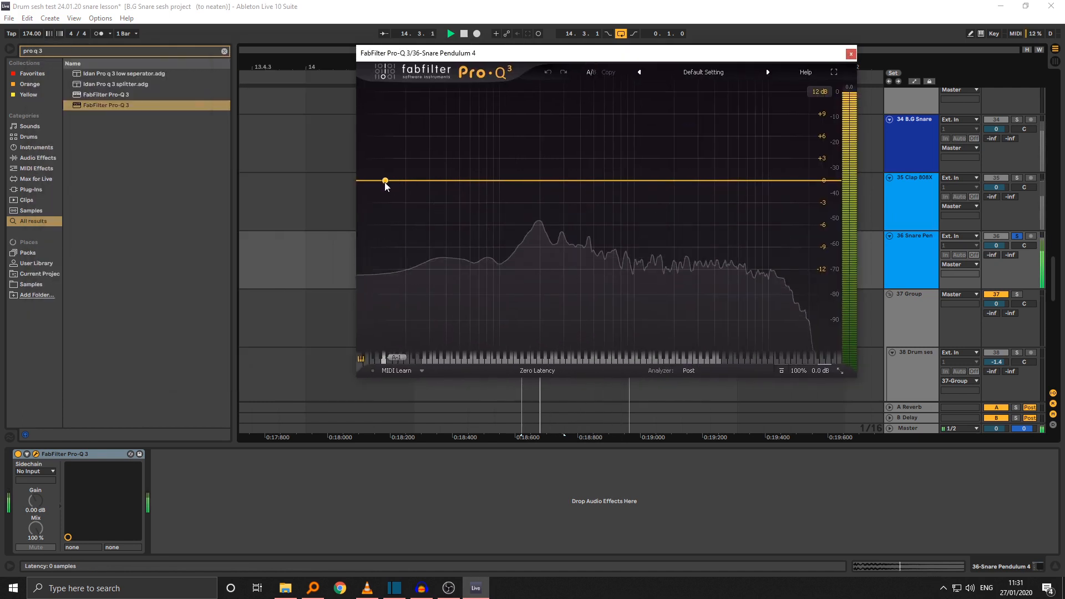
pyautogui.moveTo(386, 185); pyautogui.dragTo(559, 183)
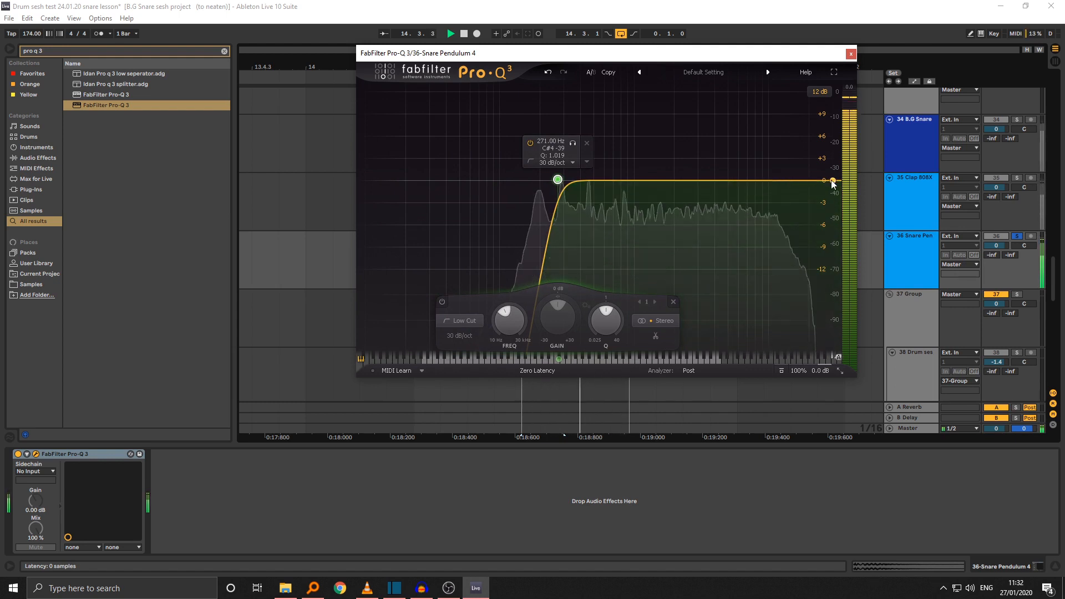
# Step: Solo the B.G Snare, Clap 808X and Snare Pendulum 4 tracks together and play them with the loop starting at 14.2.3
pyautogui.click(851, 54)
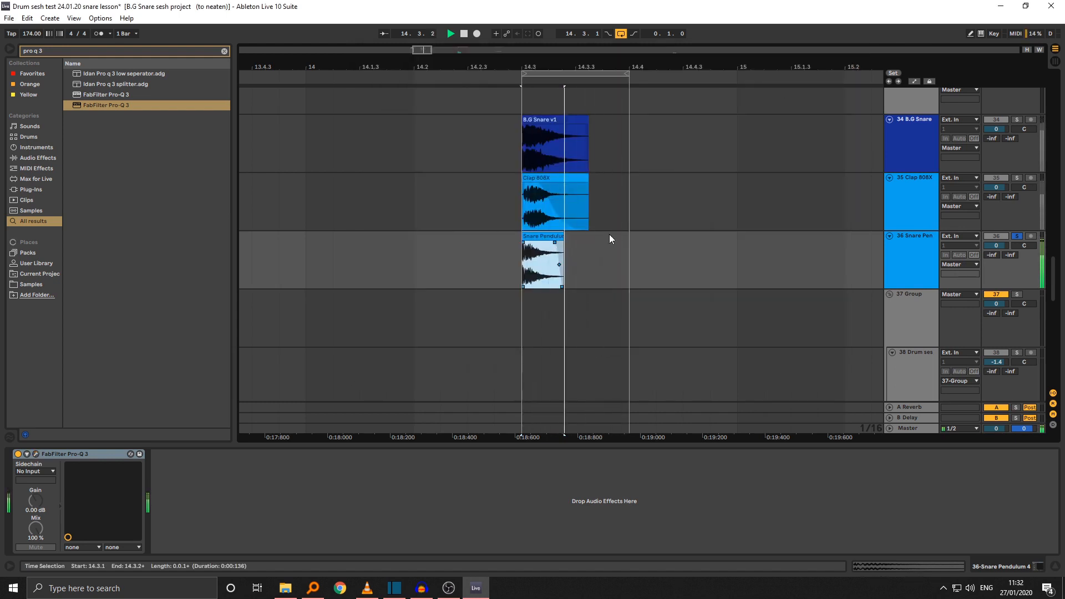
pyautogui.keyDown('ctrl'); pyautogui.click(1017, 178); pyautogui.keyUp('ctrl')
pyautogui.click(913, 249)
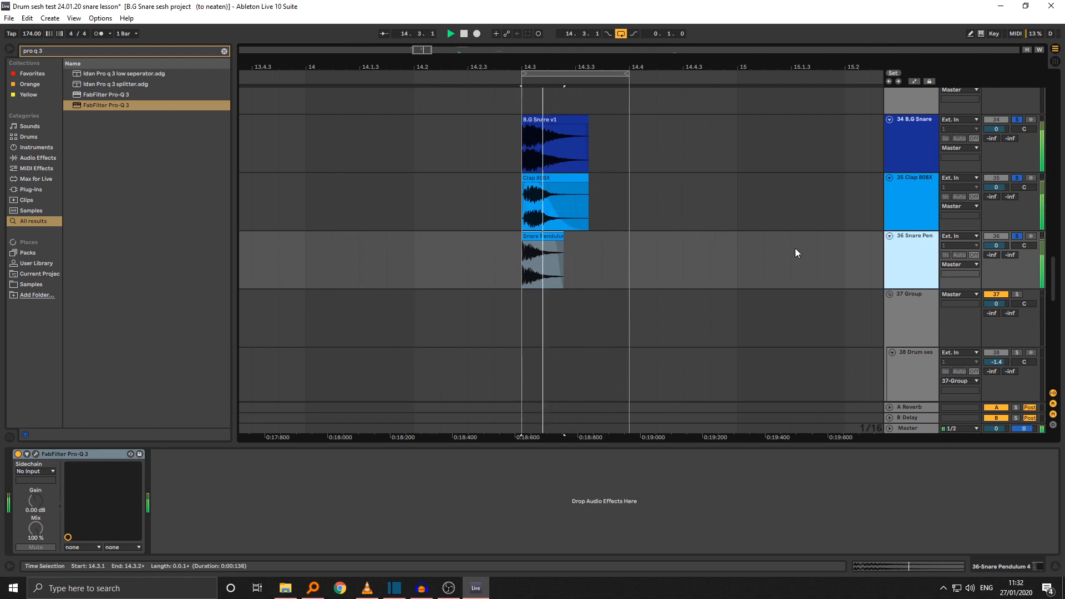
pyautogui.moveTo(525, 74); pyautogui.dragTo(522, 105)
pyautogui.press('space')
# Step: Add a fade-in of about 5 ms to the Snare Pendulum 4 clip past the B.G Snare transient and play the layers
pyautogui.click(532, 237)
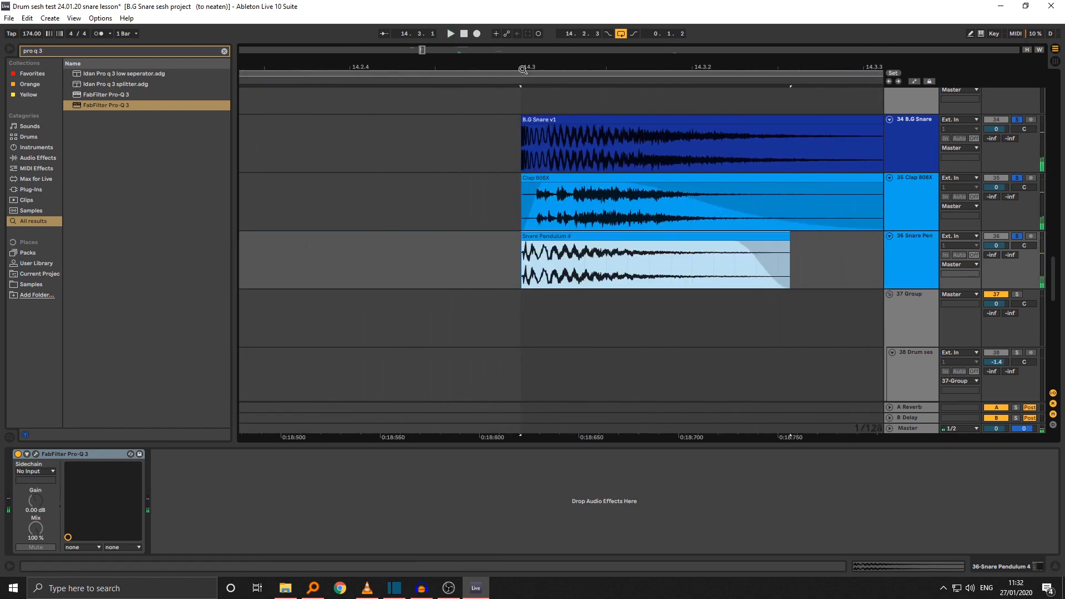
pyautogui.moveTo(521, 66); pyautogui.dragTo(481, 105)
pyautogui.moveTo(487, 149); pyautogui.dragTo(540, 154)
pyautogui.moveTo(489, 243); pyautogui.dragTo(550, 243)
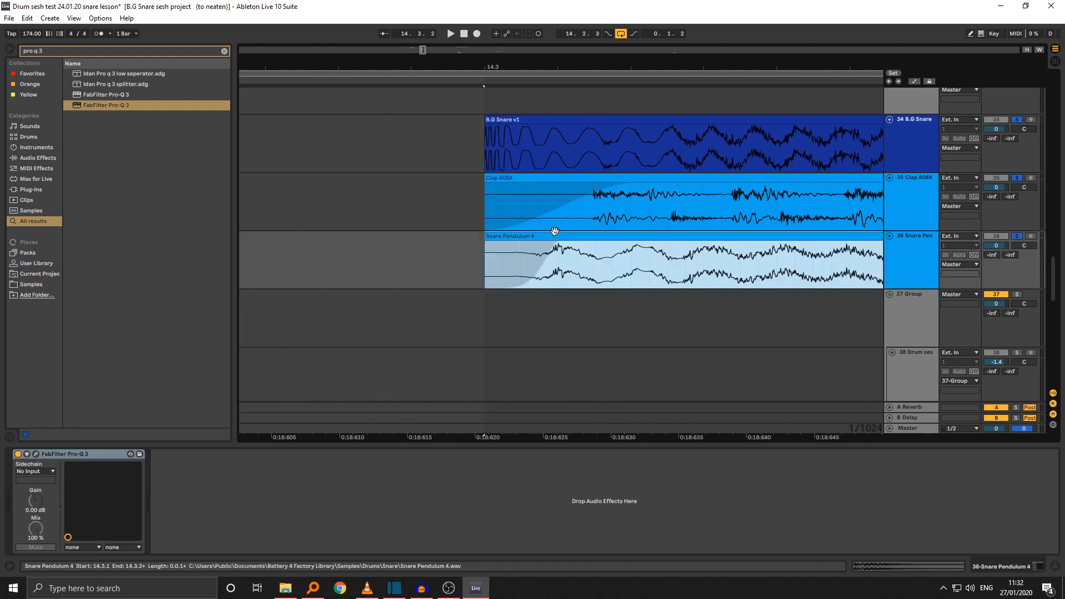
pyautogui.press('space')
pyautogui.moveTo(506, 65); pyautogui.dragTo(520, 28)
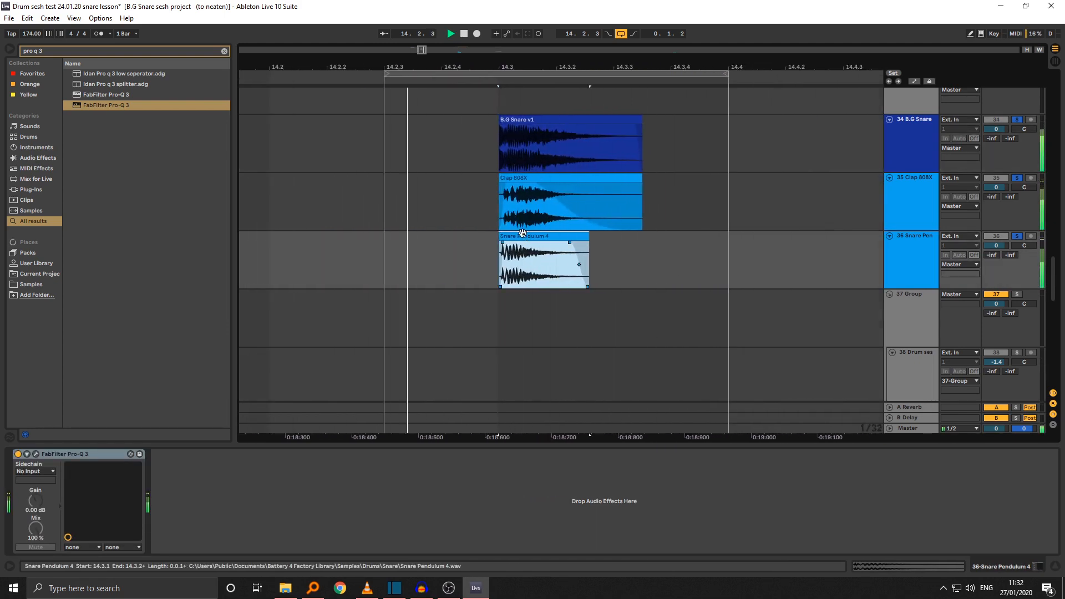
pyautogui.press('space')
# Step: Raise the Snare Pendulum 4 clip's gain to 4.23 dB while playing the layers
pyautogui.click(107, 425)
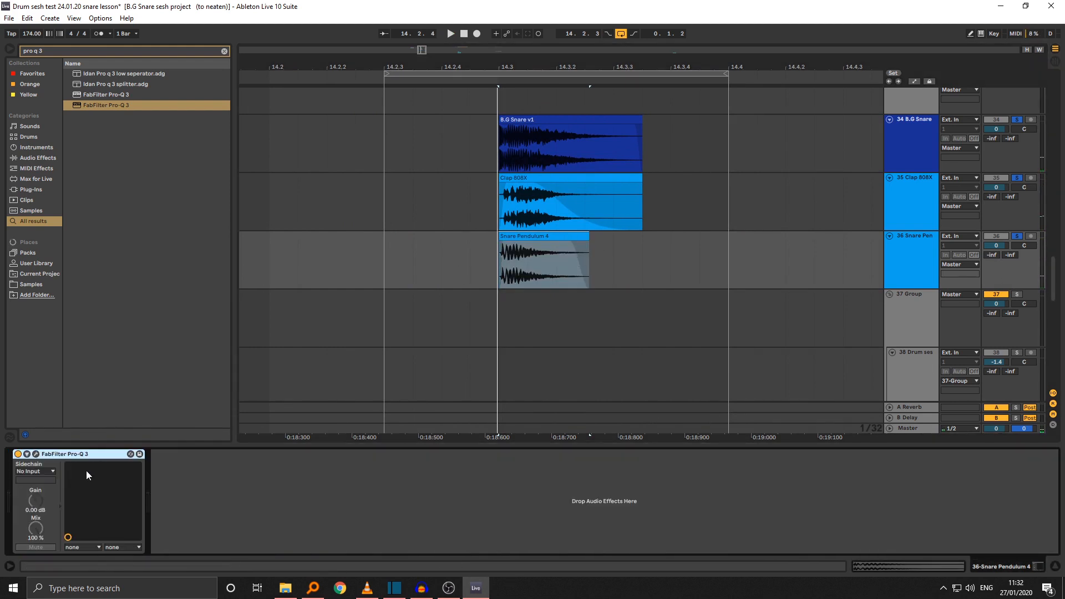
pyautogui.hotkey('shift', 'Tab')
pyautogui.press('space')
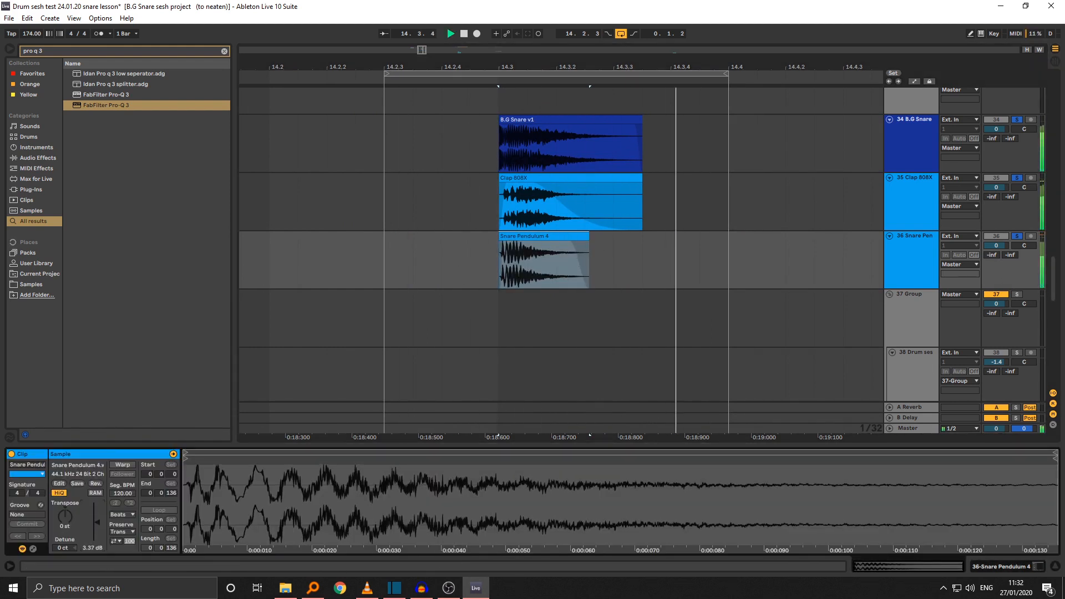
pyautogui.press('space')
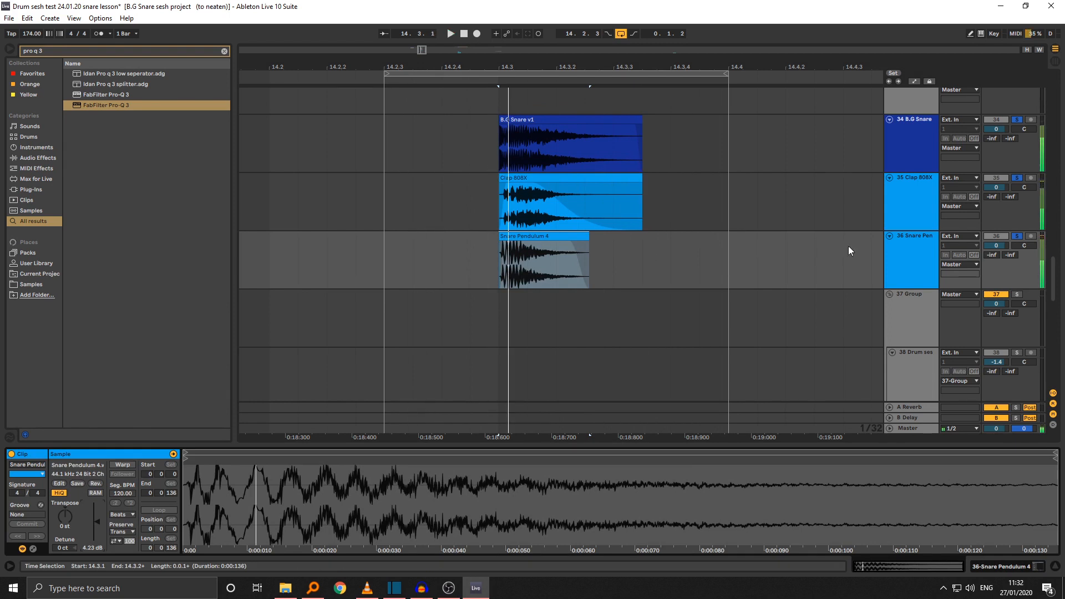
# Step: Solo the Snare Pendulum 4 track and check its low cut in Pro-Q 3
pyautogui.click(898, 252)
pyautogui.hotkey('shift', 'Tab')
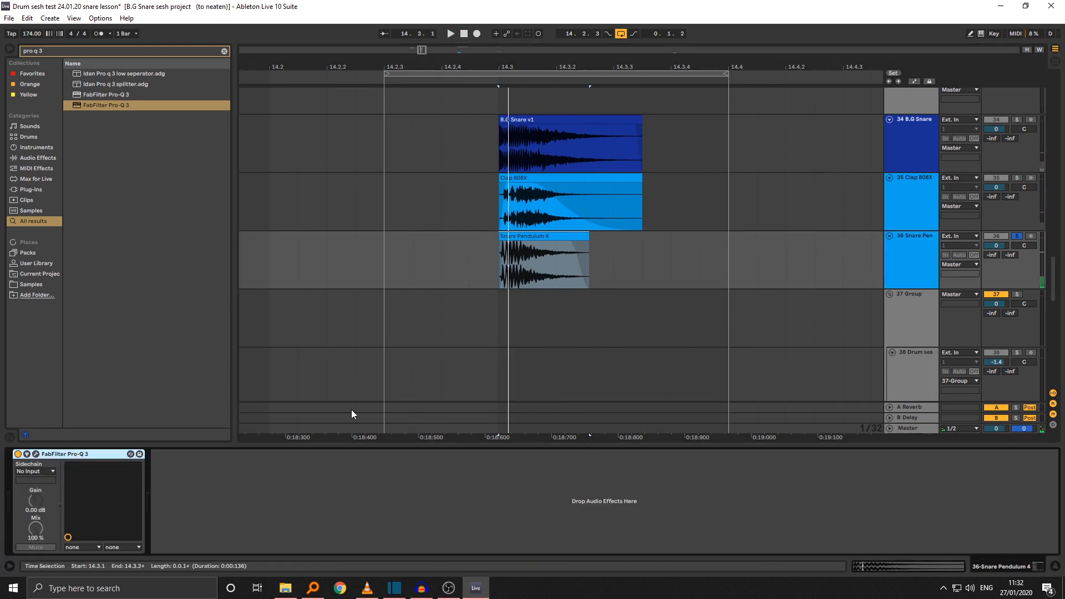
pyautogui.click(36, 454)
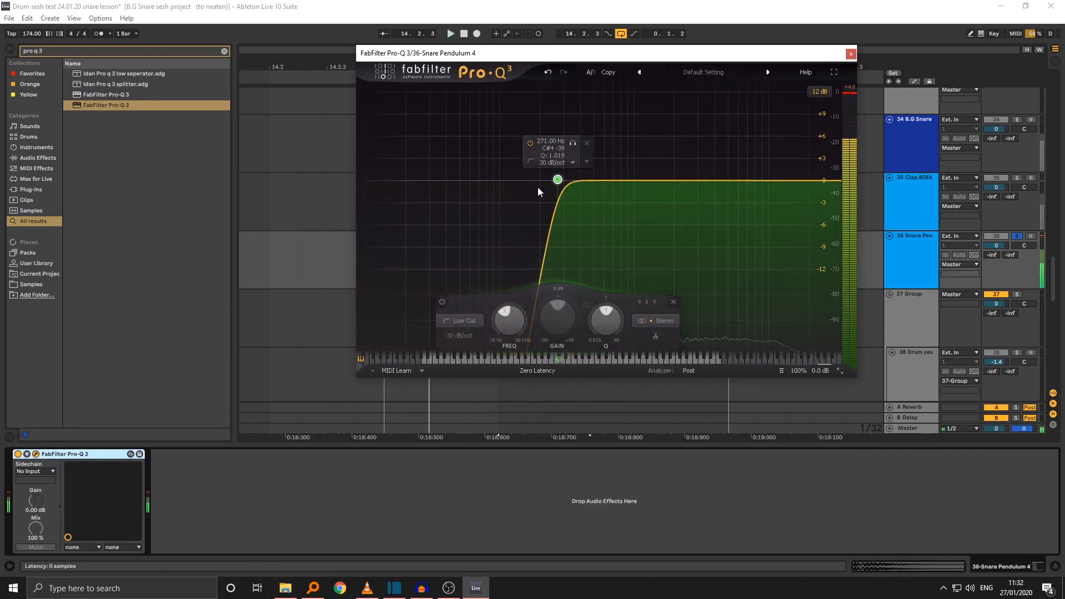
pyautogui.click(851, 54)
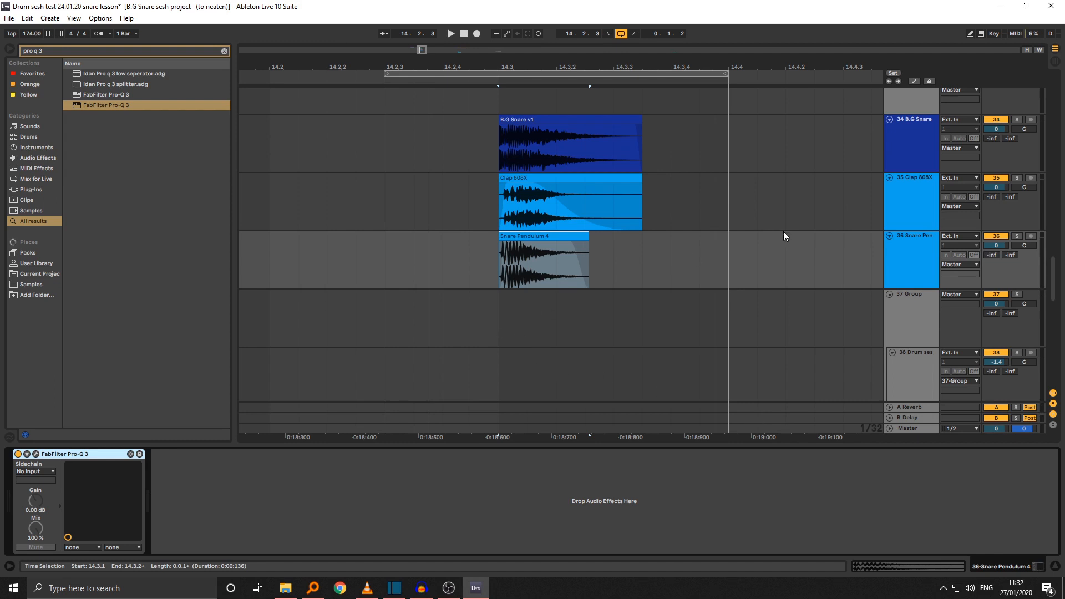
# Step: Solo the B.G Snare track and examine its frequency spectrum in SPAN on the Master track
pyautogui.click(909, 160)
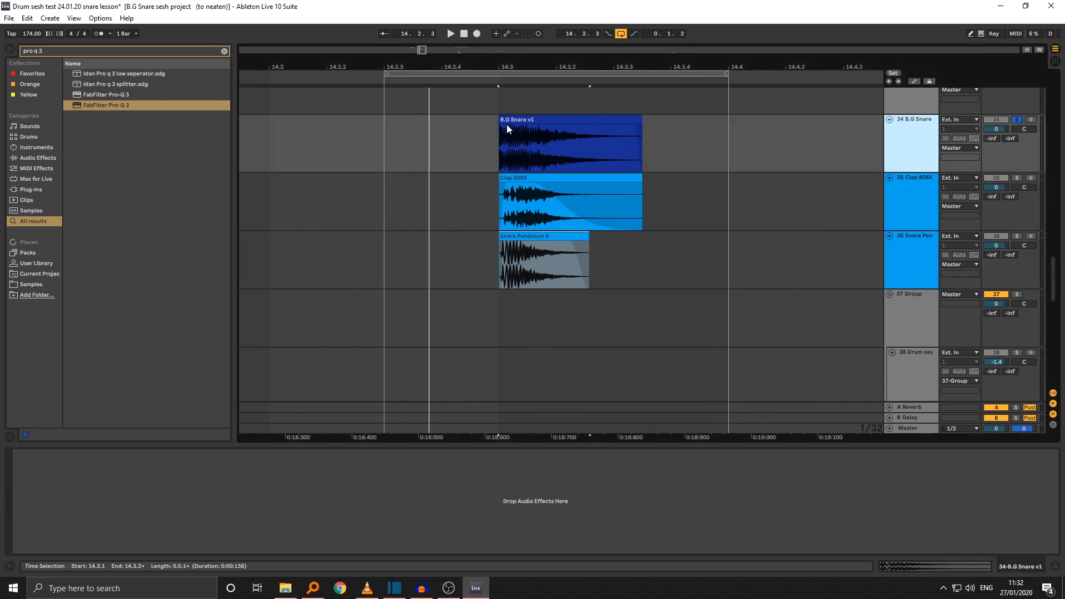
pyautogui.click(910, 430)
pyautogui.hotkey('ctrl', 'f')
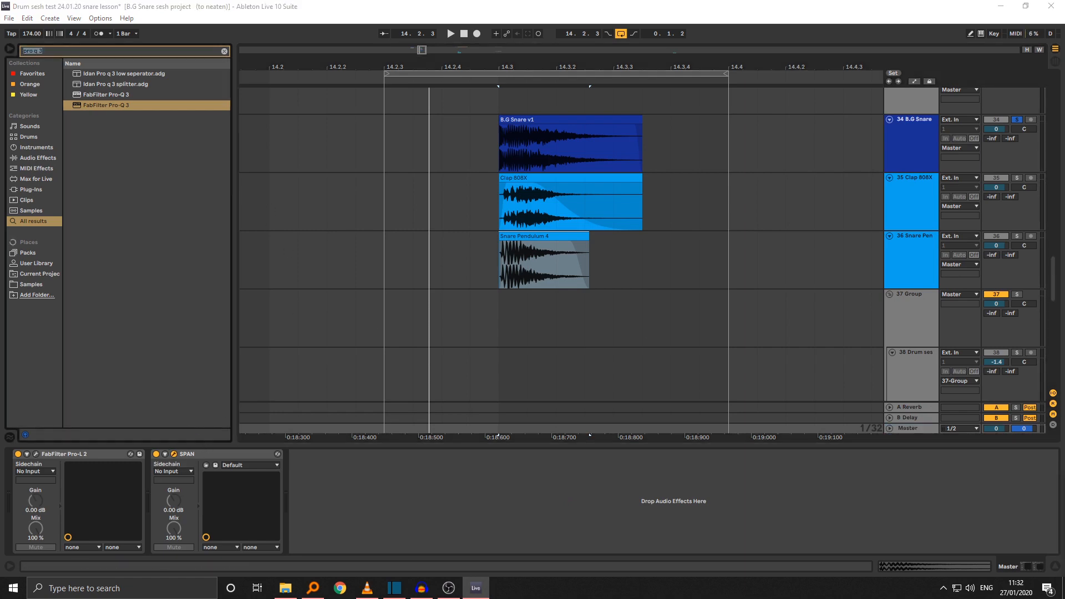
pyautogui.moveTo(1064, 477); pyautogui.dragTo(287, 98)
pyautogui.press('space')
pyautogui.moveTo(367, 98); pyautogui.dragTo(367, 39)
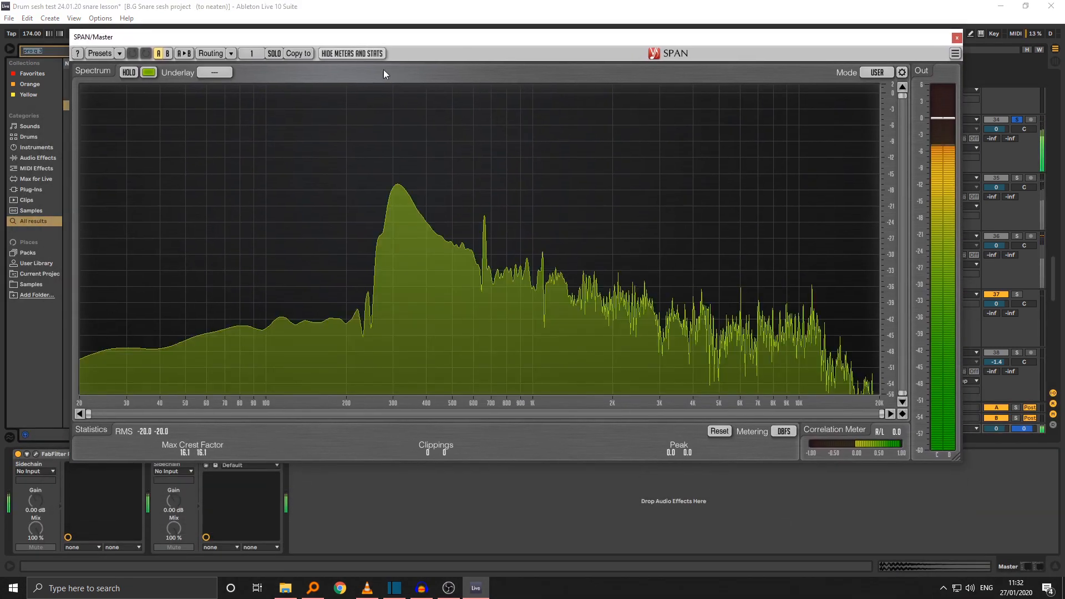
pyautogui.moveTo(388, 170)
pyautogui.mouseDown()
pyautogui.moveTo(395, 157)
pyautogui.moveTo(411, 176)
pyautogui.moveTo(389, 189)
pyautogui.mouseUp()
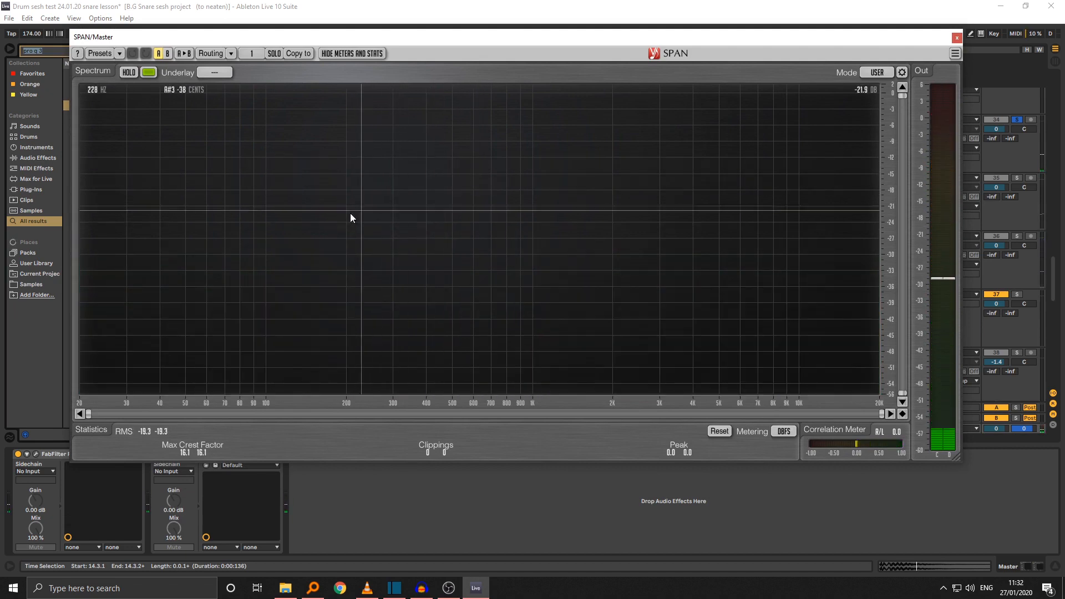
pyautogui.moveTo(831, 39); pyautogui.dragTo(836, 434)
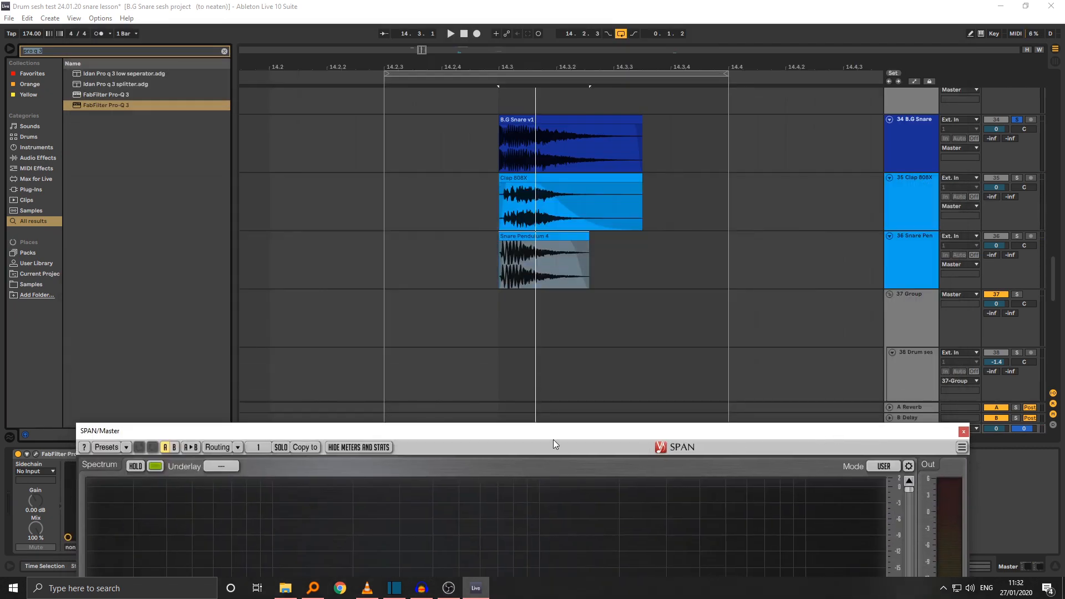
pyautogui.moveTo(551, 433); pyautogui.dragTo(613, 535)
pyautogui.moveTo(498, 69); pyautogui.dragTo(510, 17)
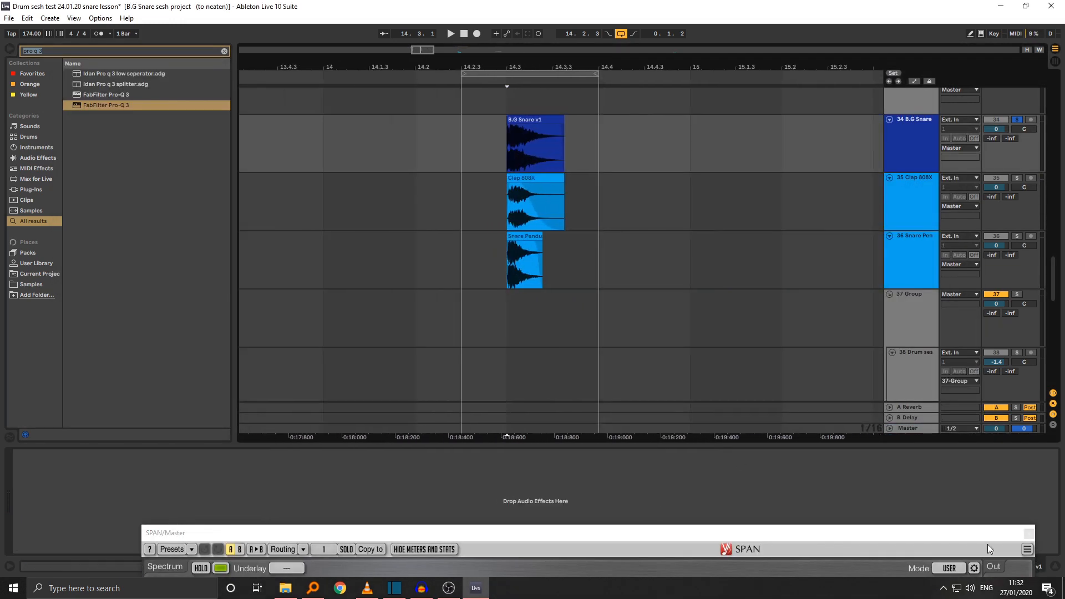
# Step: Close SPAN, solo all three snare layers again and play them together
pyautogui.click(1018, 236)
pyautogui.click(1030, 534)
pyautogui.press('space')
pyautogui.click(523, 244)
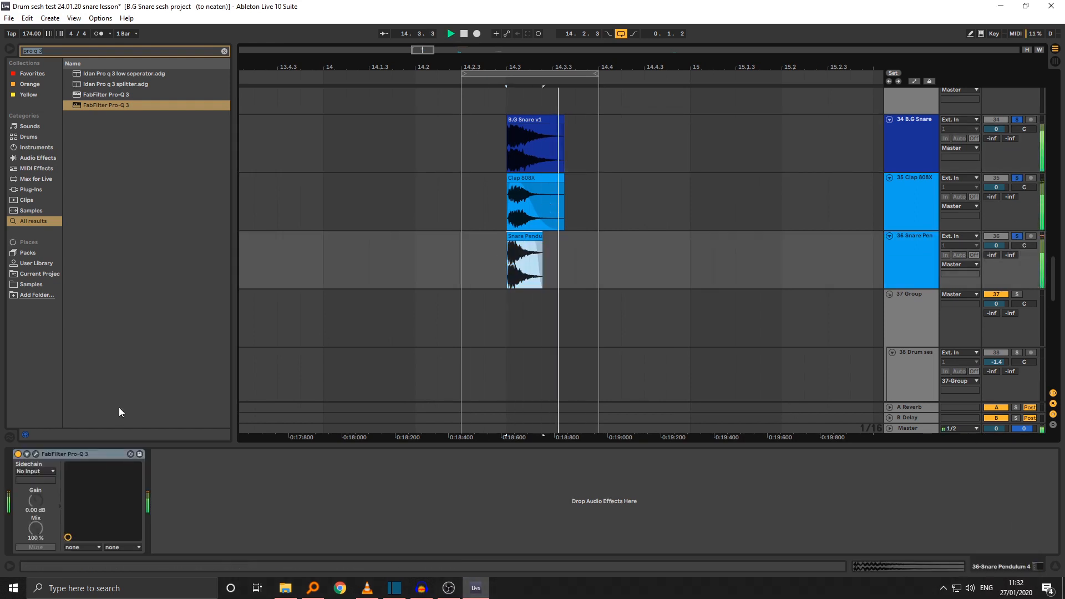
# Step: In Snare Pendulum 4's Pro-Q 3, raise the low cut frequency and add a bell at 840.22 Hz with +2.70 dB gain and Q 1.982
pyautogui.click(36, 454)
pyautogui.moveTo(558, 179); pyautogui.dragTo(624, 162)
pyautogui.doubleClick(632, 178)
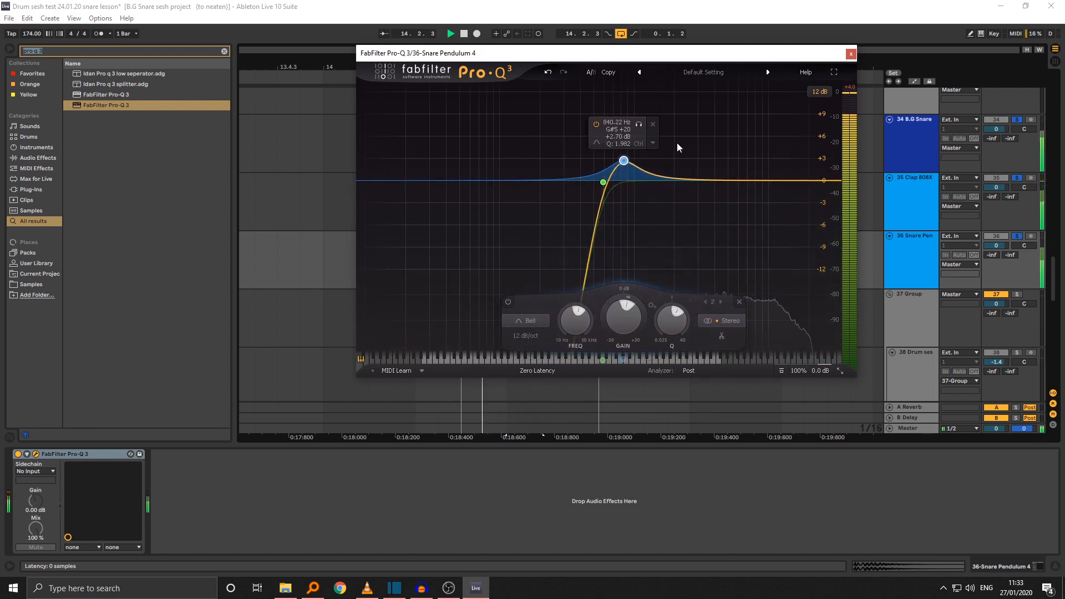
pyautogui.click(851, 54)
# Step: Save the set and readjust the fade-in at the start of the Snare Pendulum 4 clip
pyautogui.moveTo(510, 68); pyautogui.dragTo(472, 253)
pyautogui.press('space')
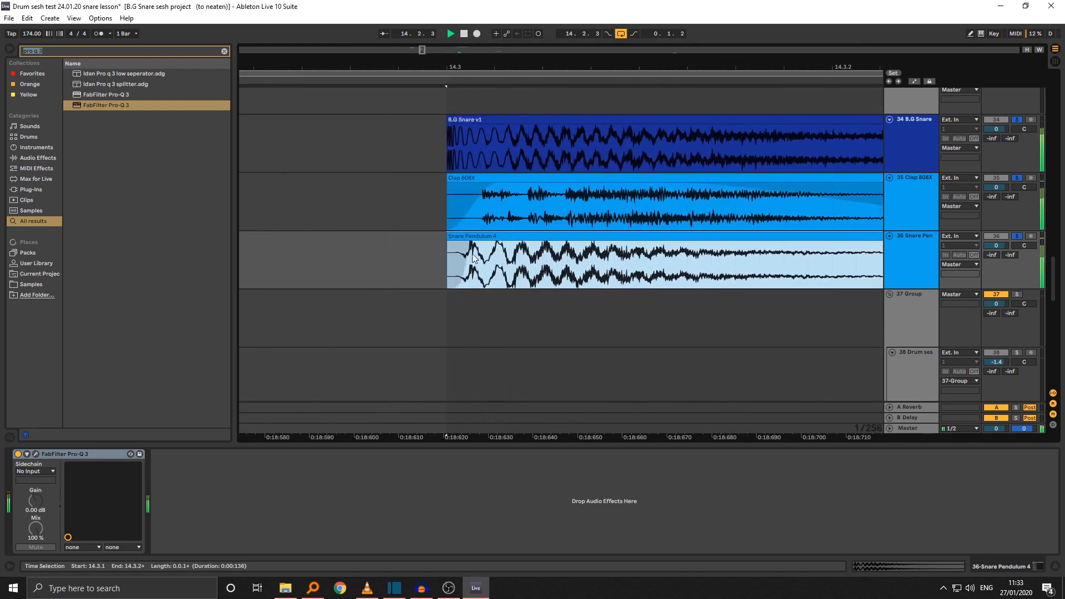
pyautogui.hotkey('ctrl', 's')
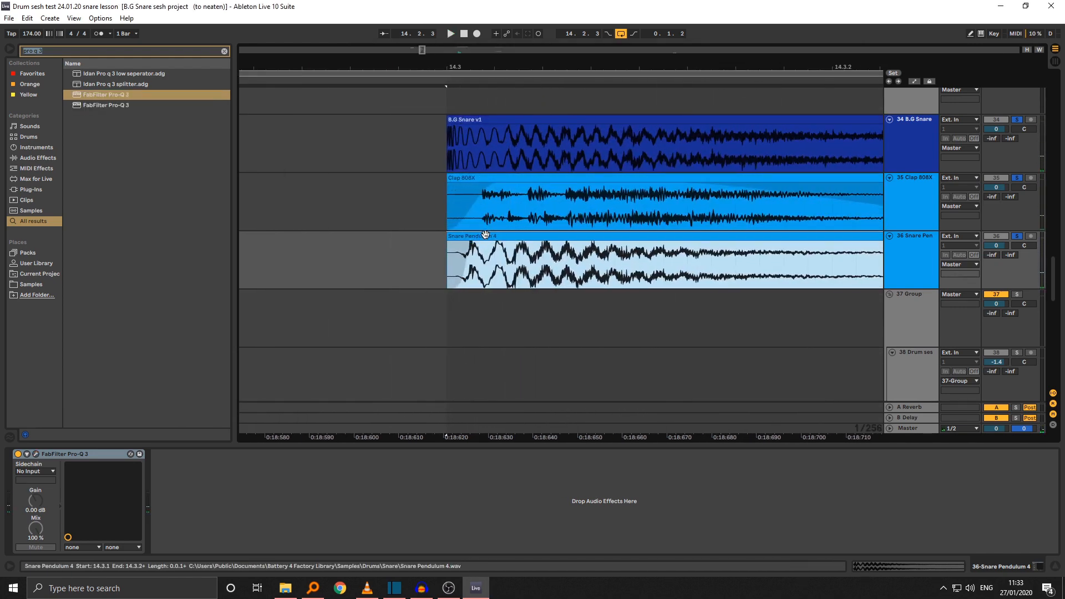
pyautogui.moveTo(465, 242)
pyautogui.mouseDown()
pyautogui.moveTo(489, 238)
pyautogui.moveTo(474, 244)
pyautogui.mouseUp()
pyautogui.press('space')
# Step: Nudge the Snare Pendulum 4 clip later so that it starts about 5 ms after 14.3, and play the layers
pyautogui.click(446, 270)
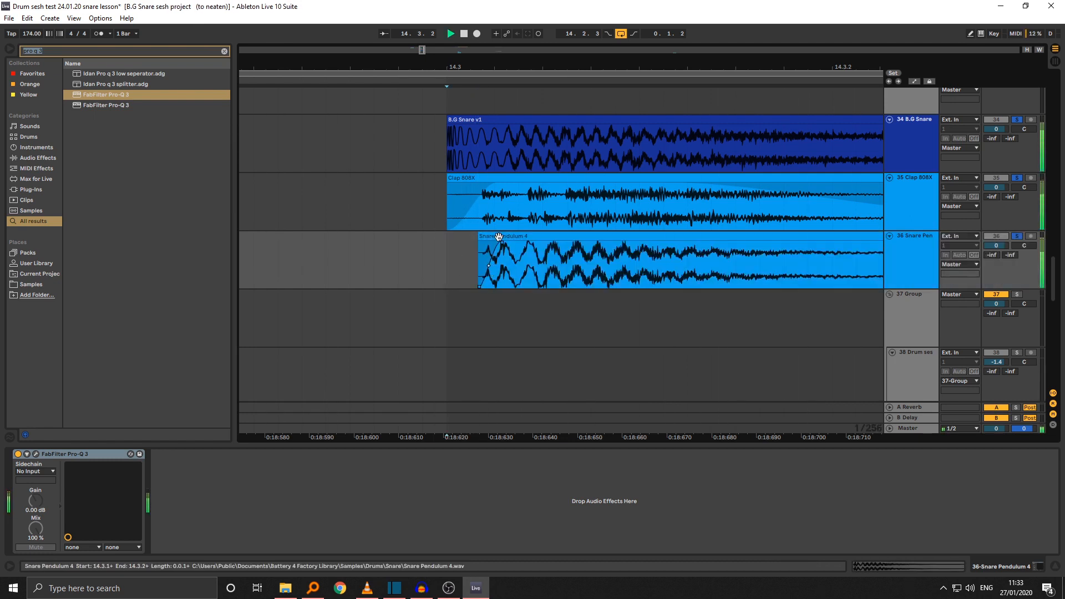
pyautogui.moveTo(498, 239); pyautogui.dragTo(492, 238)
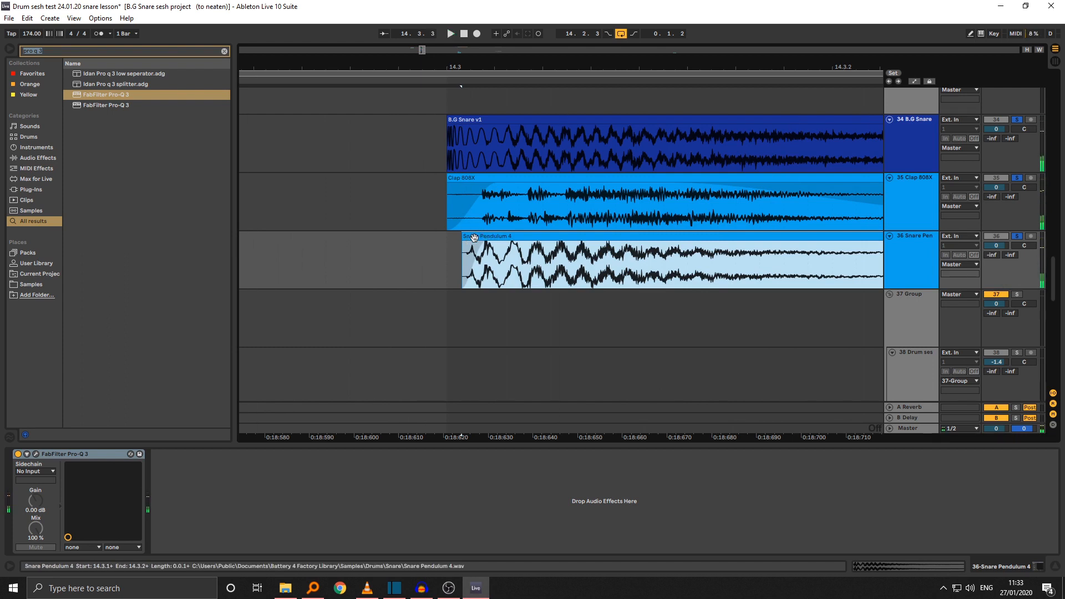
pyautogui.moveTo(474, 238); pyautogui.dragTo(483, 238)
pyautogui.press('space')
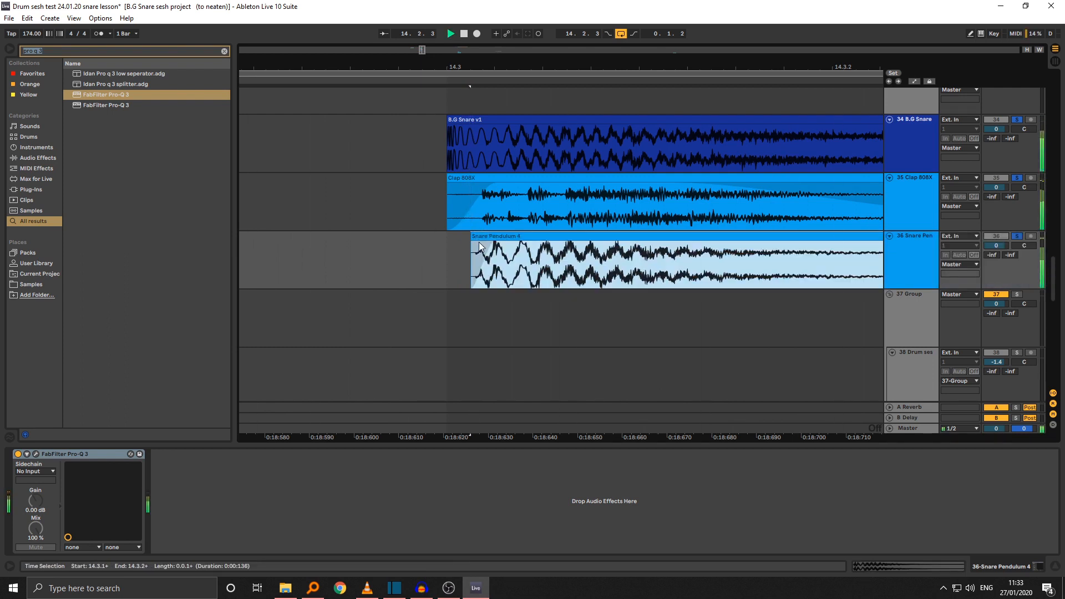
# Step: Mark the opening transient of the B.G Snare v1 clip and duplicate the 34 B.G Snare track
pyautogui.moveTo(458, 67); pyautogui.dragTo(451, 145)
pyautogui.click(903, 142)
pyautogui.moveTo(536, 150); pyautogui.dragTo(591, 155)
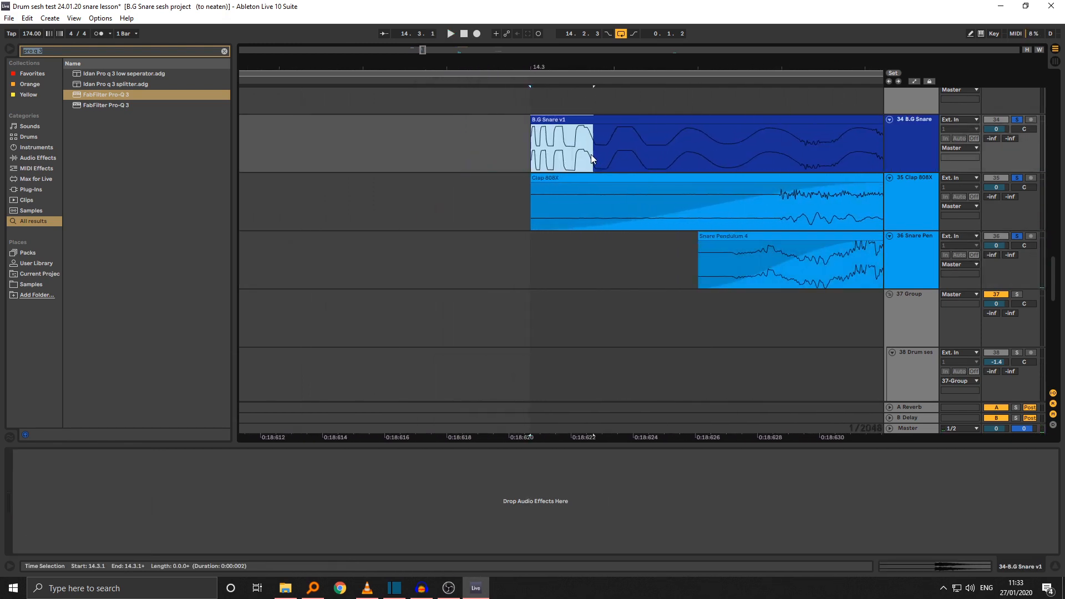
pyautogui.moveTo(579, 68); pyautogui.dragTo(528, 45)
pyautogui.click(899, 147)
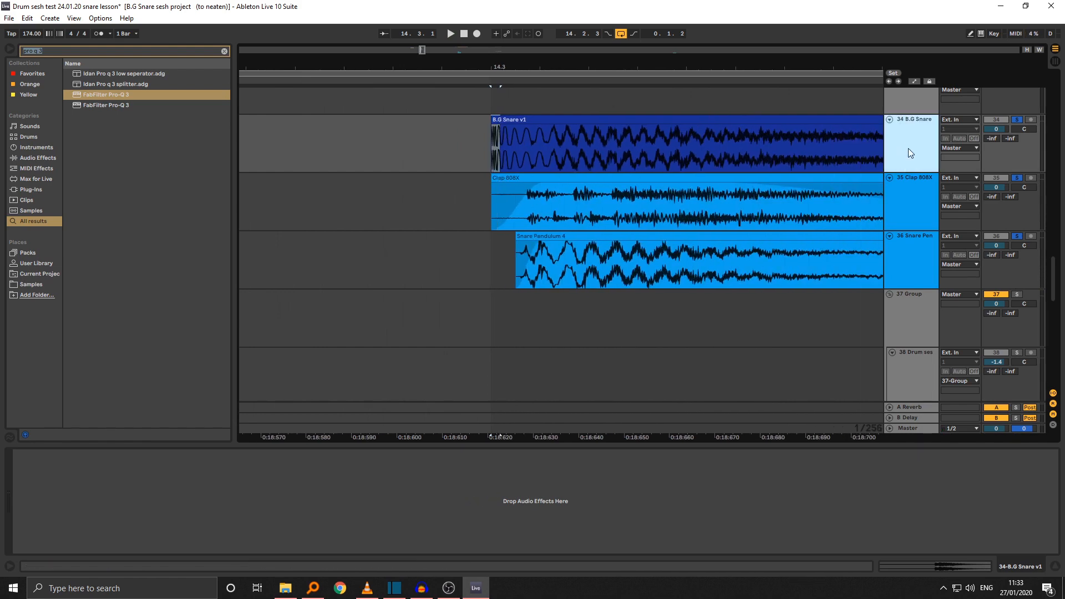
pyautogui.hotkey('ctrl', 'd')
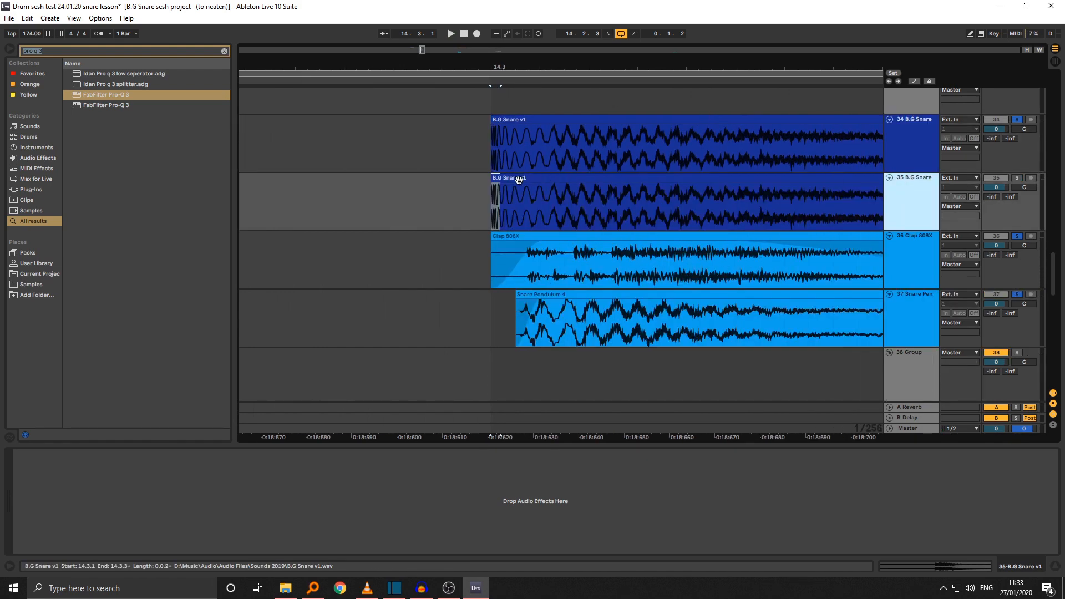
# Step: Split the duplicated B.G Snare v1 clip right after its opening transient and delete the remainder
pyautogui.click(548, 195)
pyautogui.press('+')
pyautogui.press('+')
pyautogui.press('+')
pyautogui.click(549, 193)
pyautogui.hotkey('ctrl', 'e')
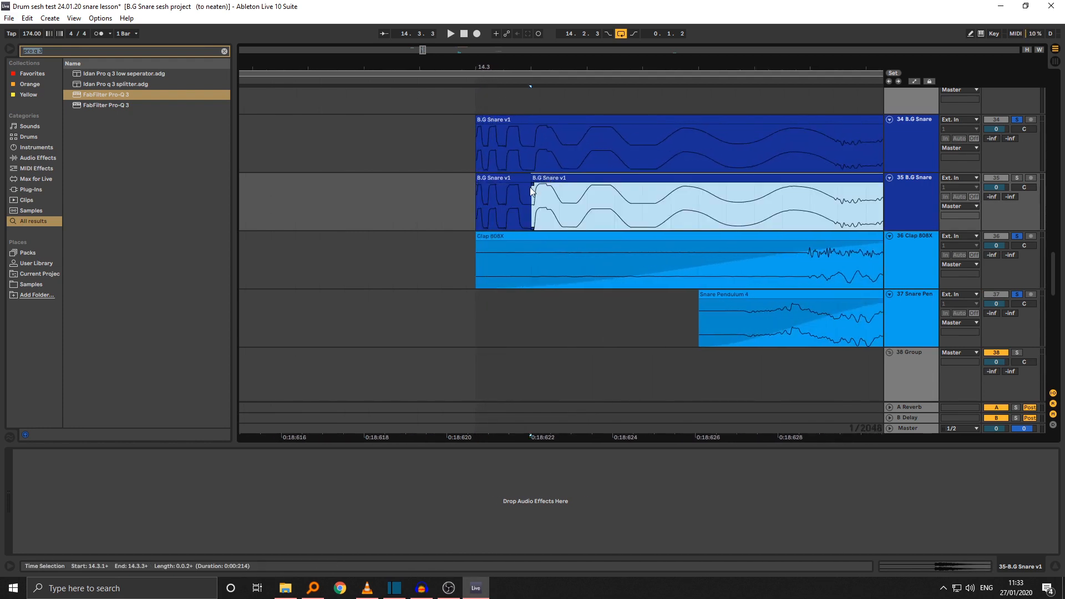
pyautogui.press('Delete')
# Step: Solo the duplicated B.G Snare track and shorten its transient clip to about 1 ms with a fade-out
pyautogui.click(516, 177)
pyautogui.moveTo(519, 68); pyautogui.dragTo(570, 136)
pyautogui.click(1018, 181)
pyautogui.moveTo(655, 178); pyautogui.dragTo(599, 178)
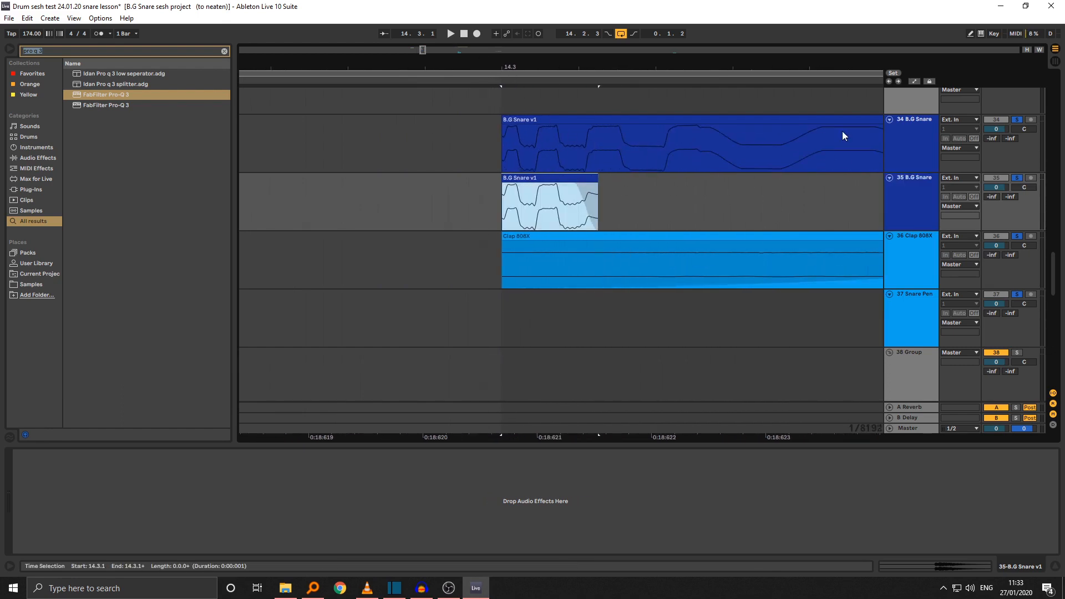
pyautogui.moveTo(661, 64); pyautogui.dragTo(559, 31)
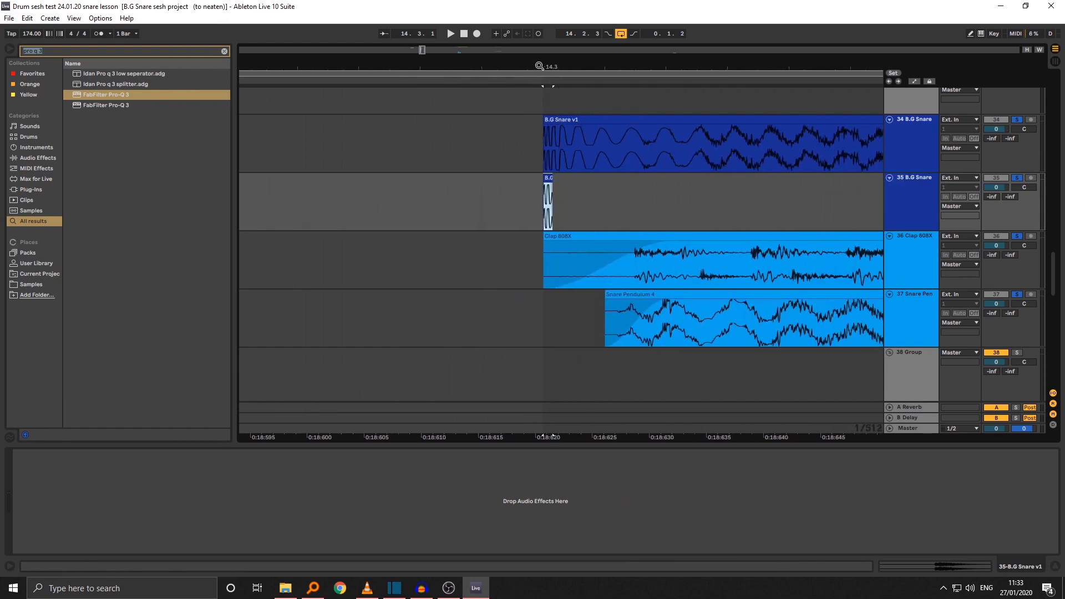
pyautogui.moveTo(539, 66); pyautogui.dragTo(510, 63)
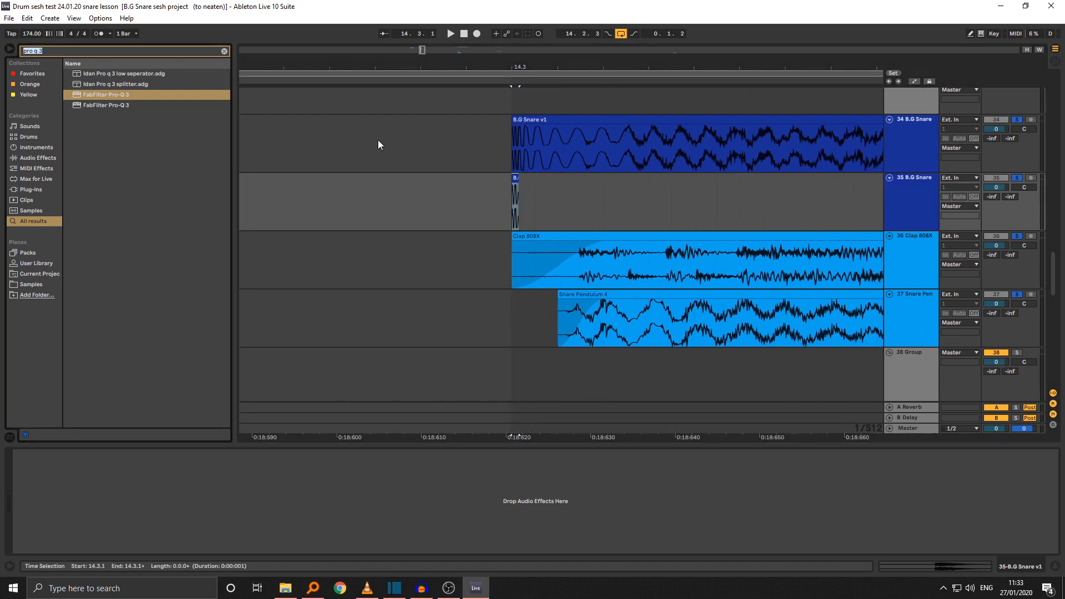
# Step: Load iZotope Trash 2 on the 35 B.G Snare transient track, close its window and deactivate the effect
pyautogui.write('tras')
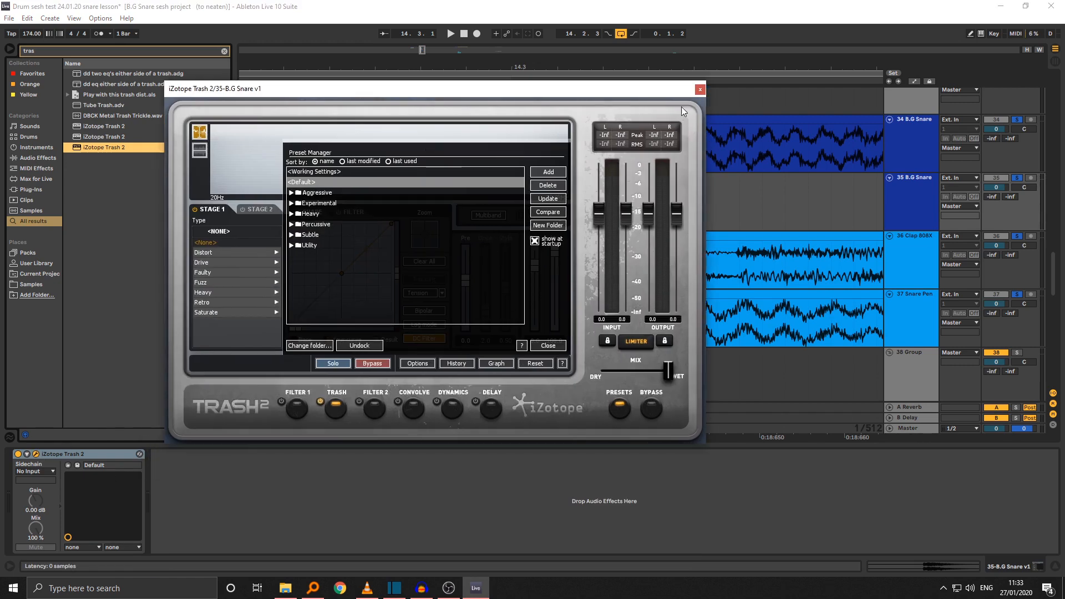
pyautogui.click(700, 89)
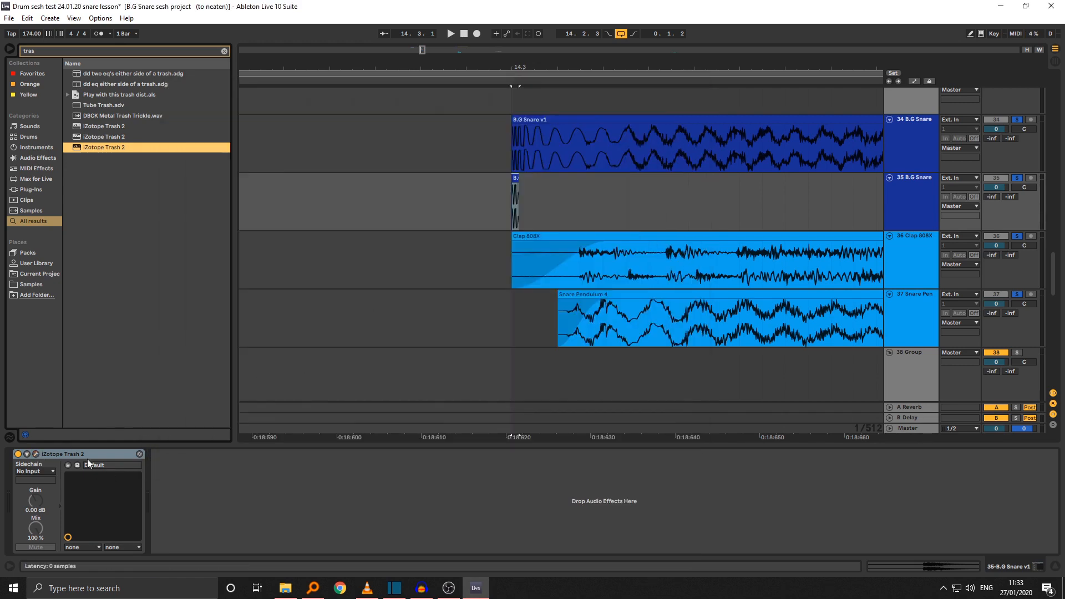
pyautogui.click(18, 454)
# Step: Search the browser for "freec" and add FreeClip after Trash 2 on the transient track
pyautogui.hotkey('ctrl', 'f')
pyautogui.write('freec')
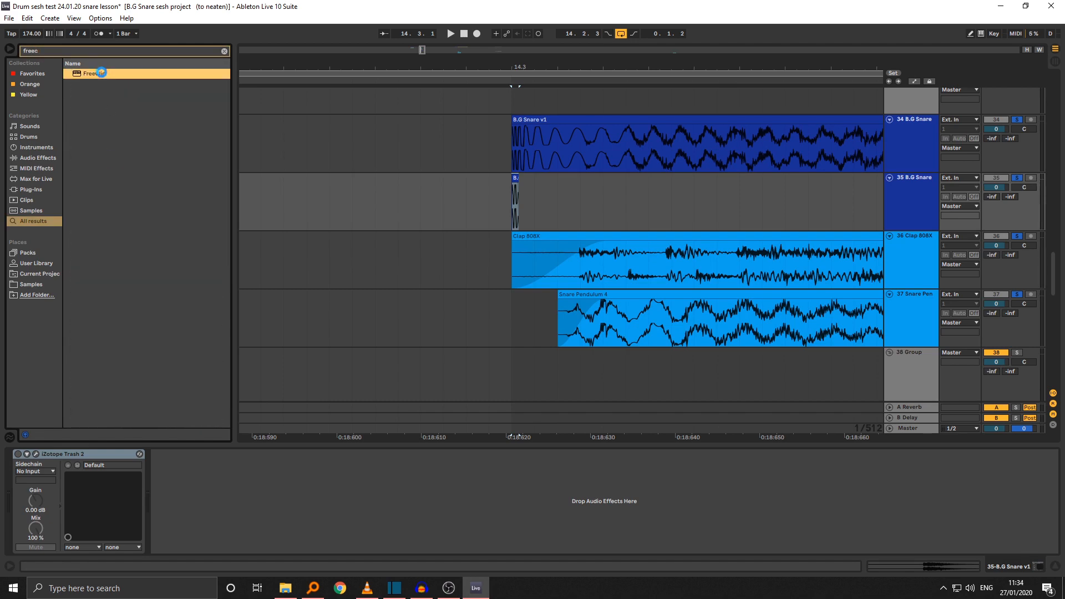
pyautogui.moveTo(101, 72); pyautogui.dragTo(178, 485)
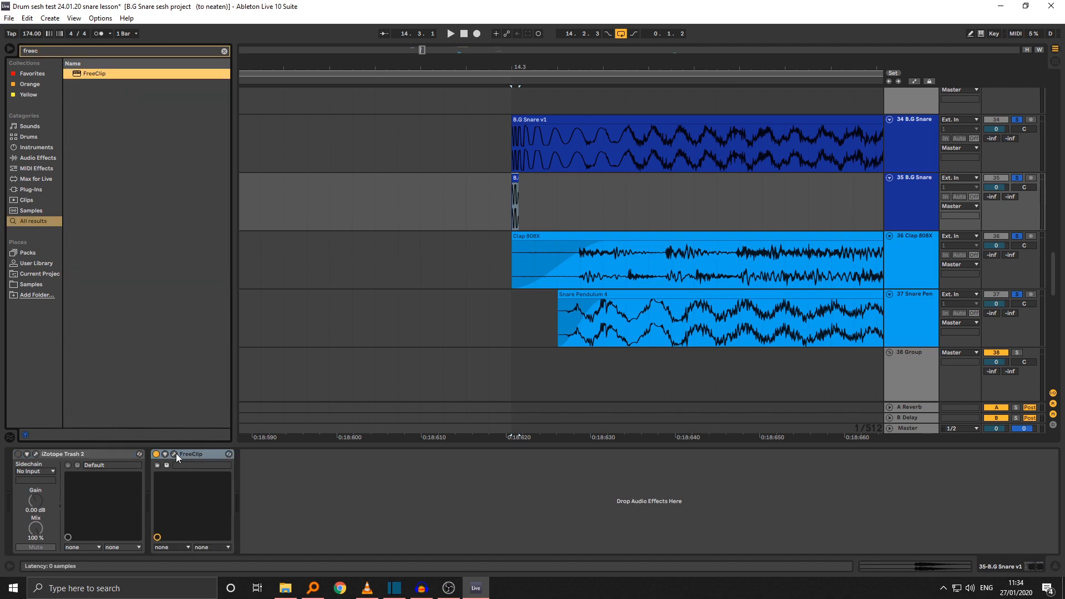
# Step: Try FreeClip on the transient track with a gain of 11.7 dB, comparing the layered sound with that track's solo off and on
pyautogui.click(174, 454)
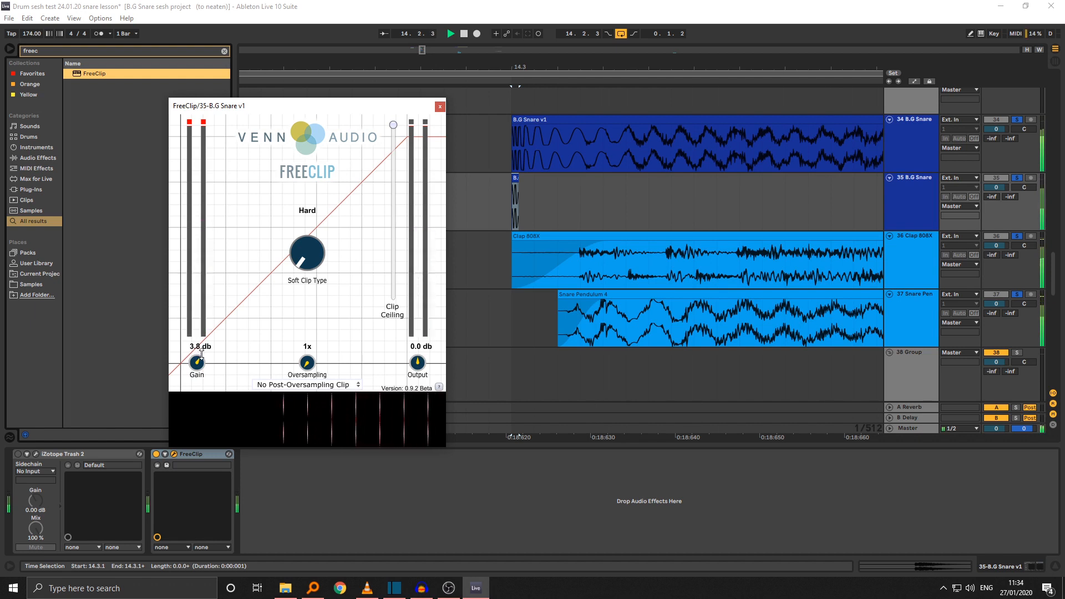
pyautogui.moveTo(198, 351); pyautogui.dragTo(203, 327)
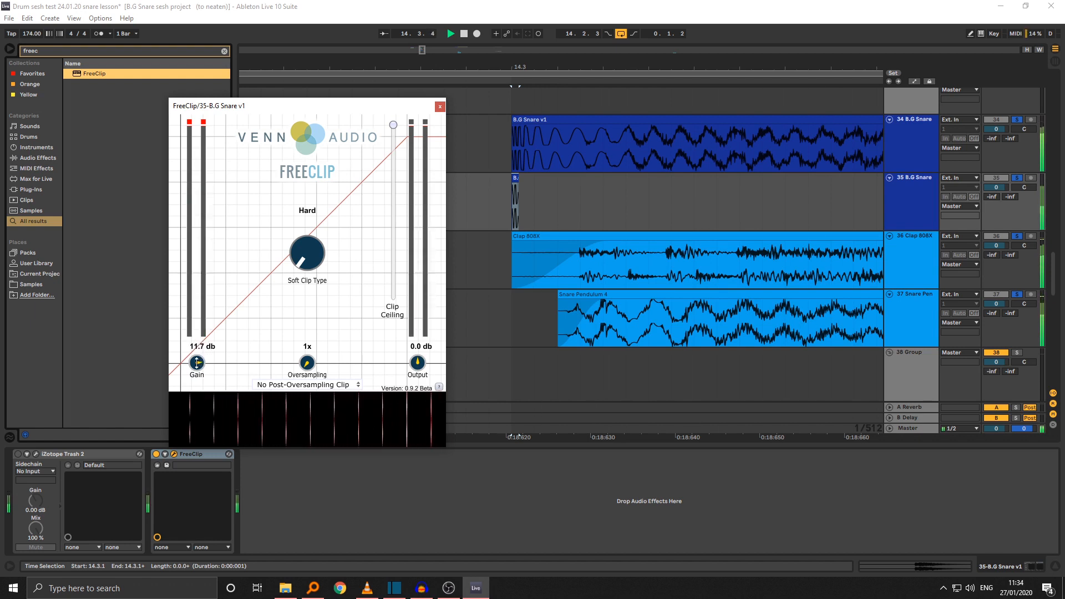
pyautogui.click(1017, 177)
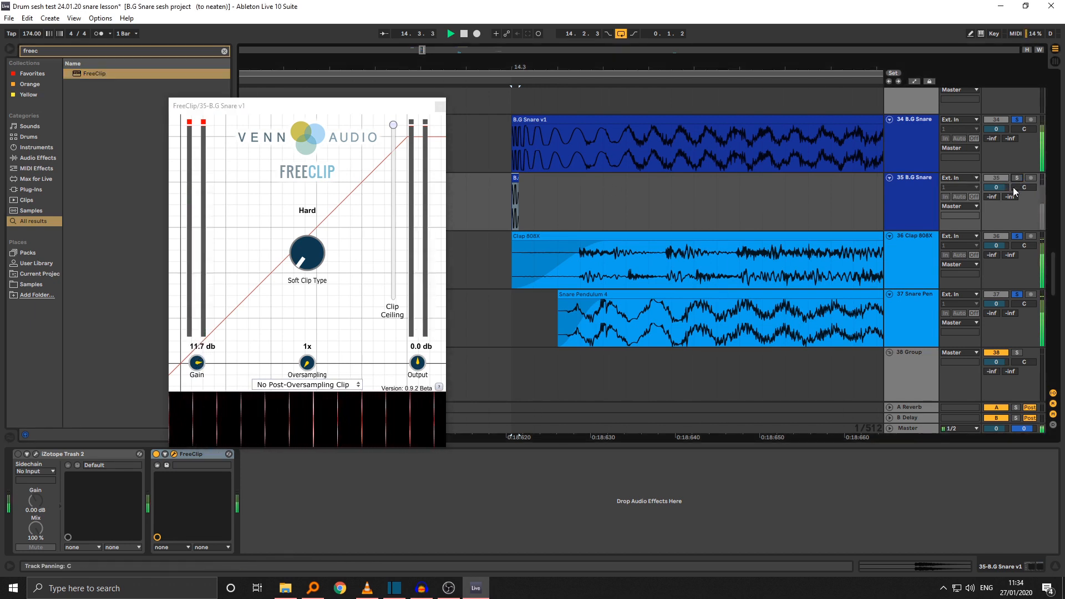
pyautogui.click(1016, 178)
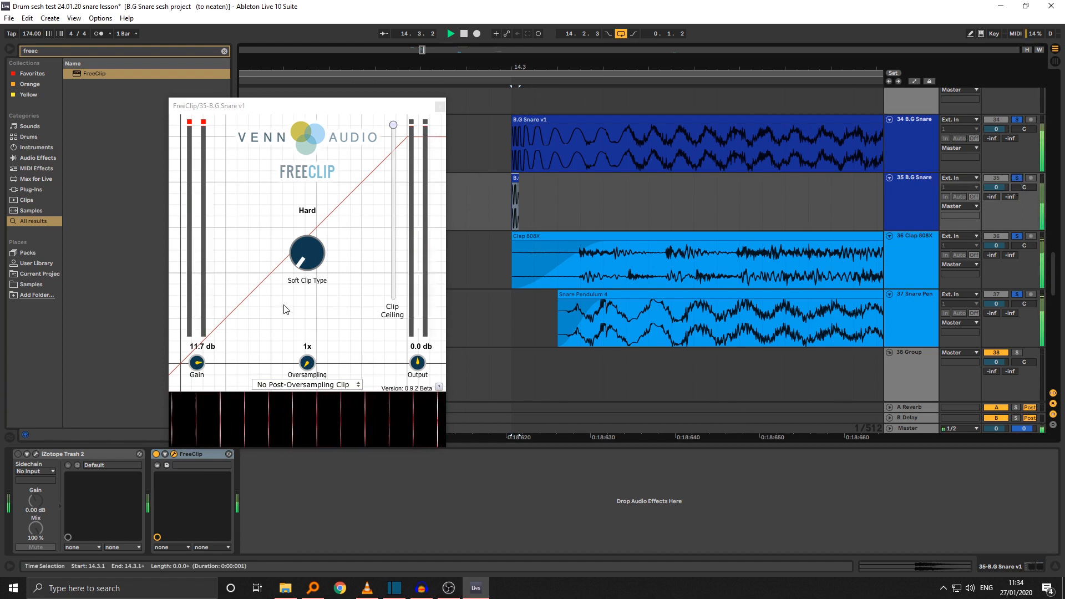
pyautogui.click(441, 107)
pyautogui.press('space')
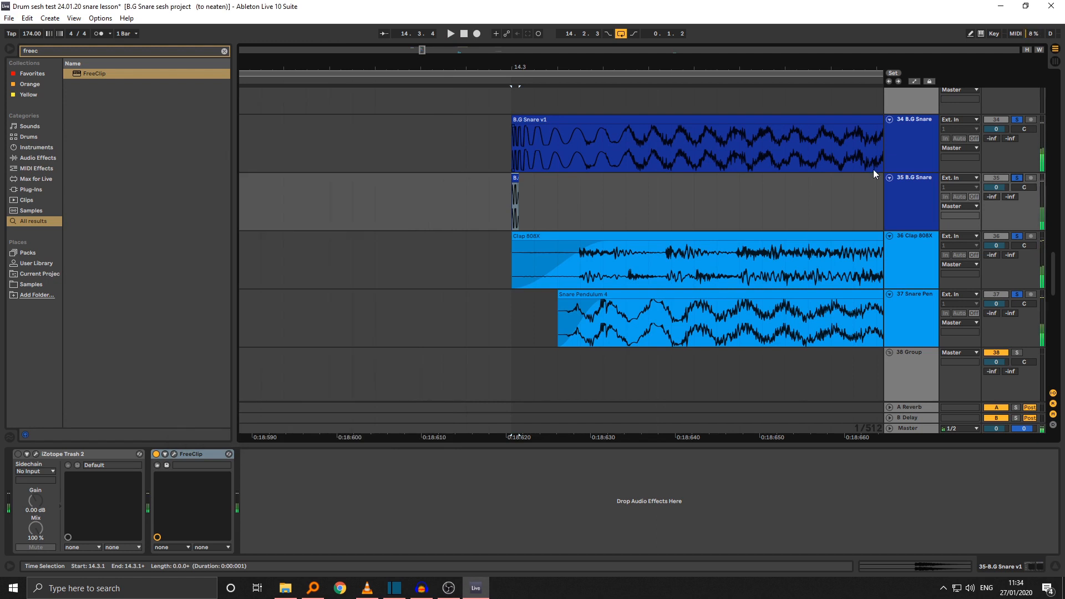
# Step: Play the 35 B.G Snare transient track soloed and check its limiting in FabFilter Pro-L 2 on the Master
pyautogui.press('space')
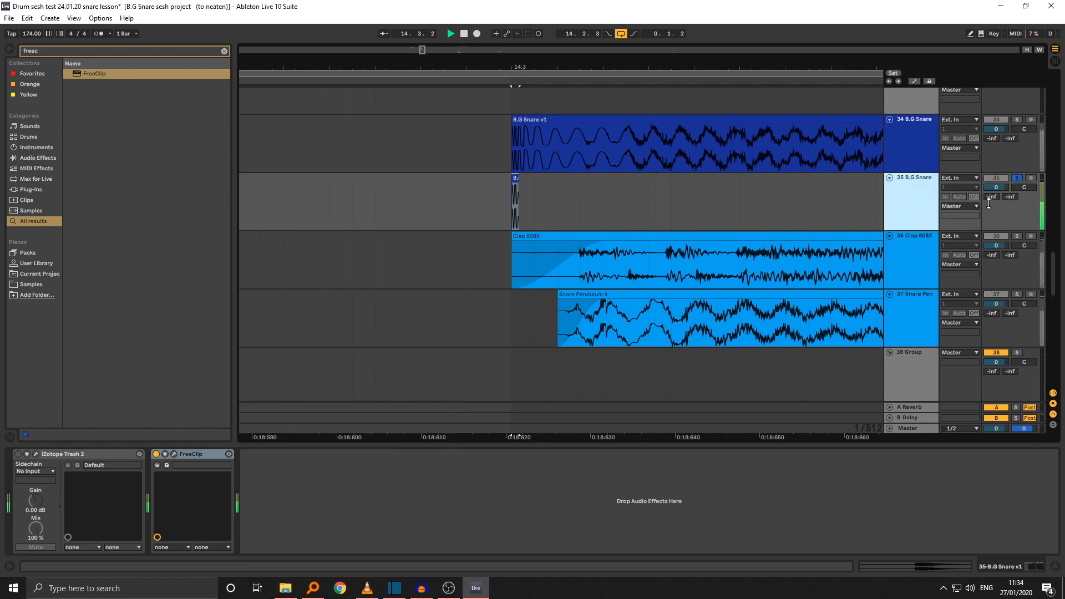
pyautogui.click(906, 429)
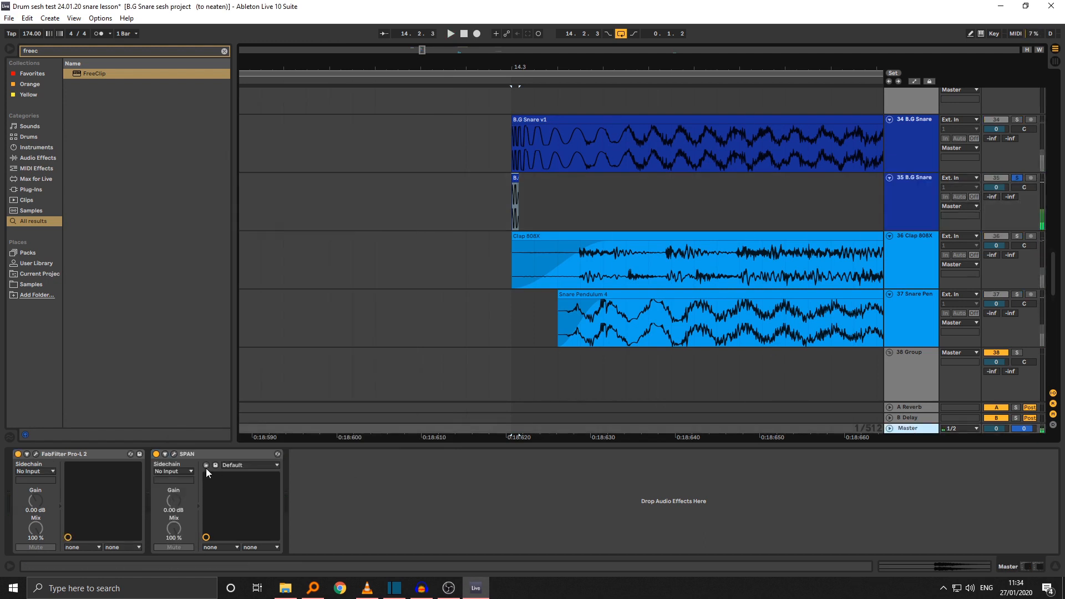
pyautogui.click(36, 455)
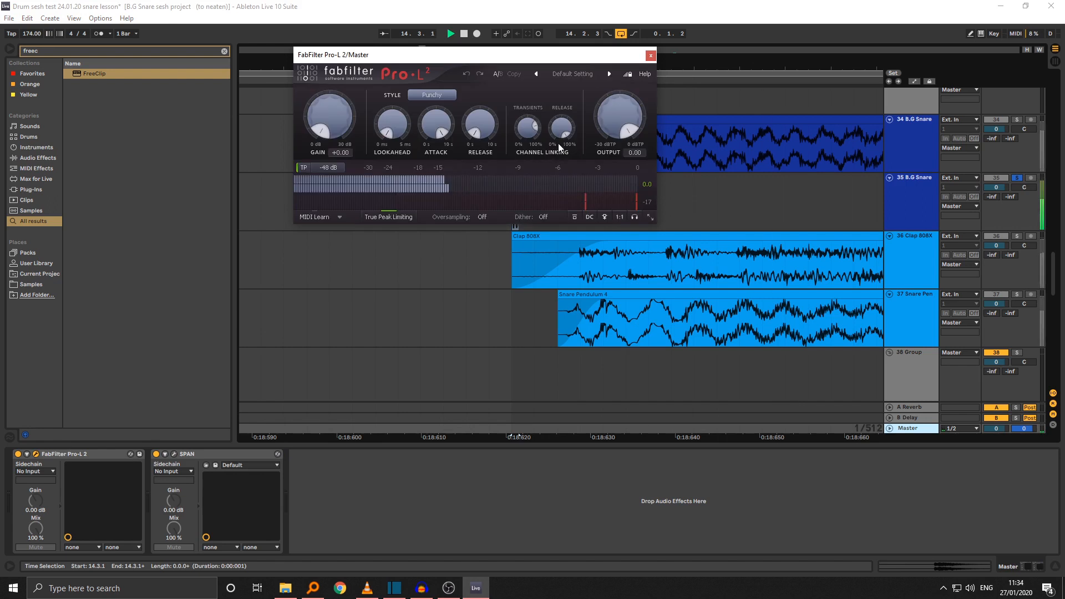
pyautogui.click(652, 52)
pyautogui.click(916, 190)
pyautogui.press('space')
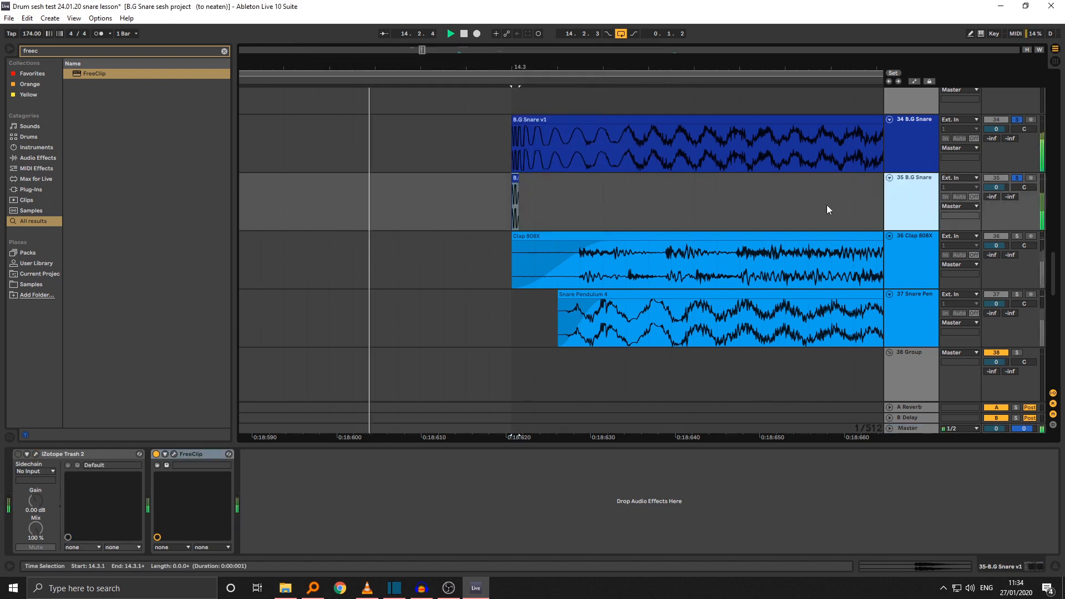
# Step: Compare the transient with FreeClip on and off, then delete FreeClip from the transient track
pyautogui.click(158, 455)
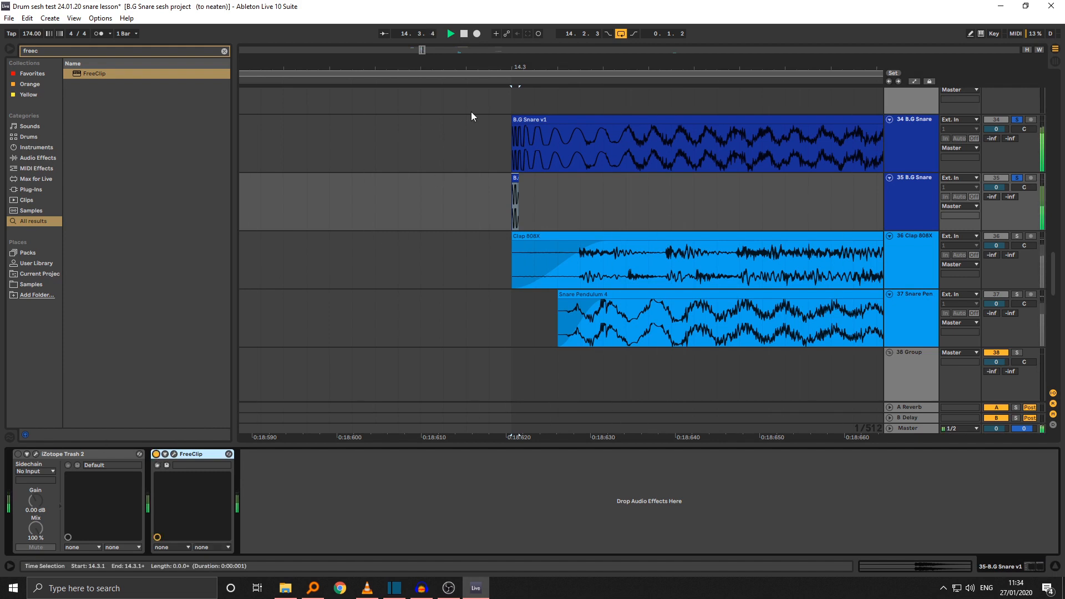
pyautogui.moveTo(513, 67); pyautogui.dragTo(498, 86)
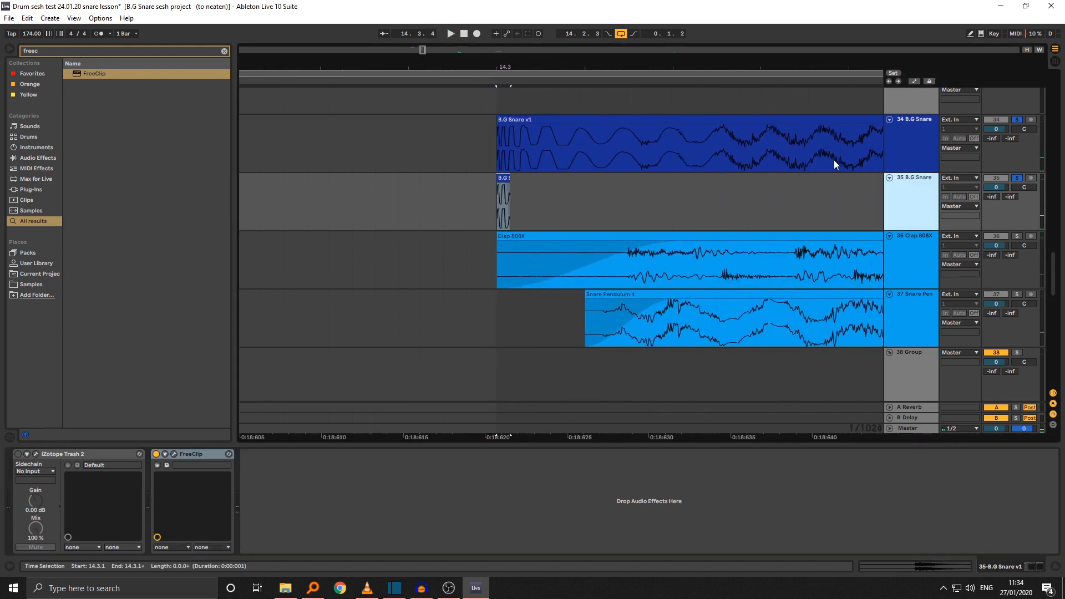
pyautogui.click(156, 454)
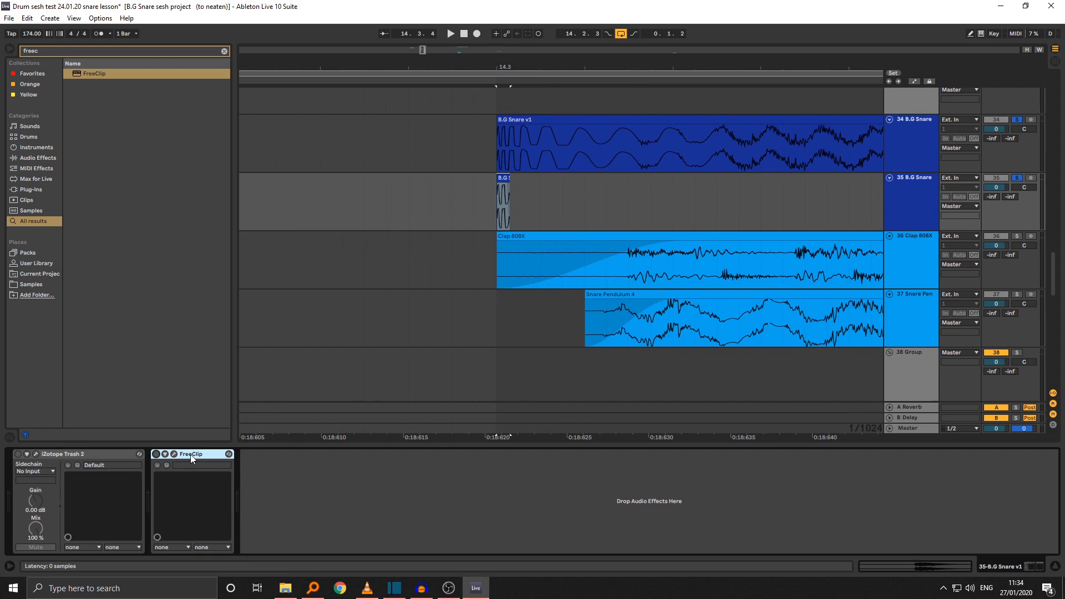
pyautogui.press('Delete')
# Step: Reactivate iZotope Trash 2 on the transient track and apply Stage 1 Tape Saturation with a drive of 9.4
pyautogui.click(35, 454)
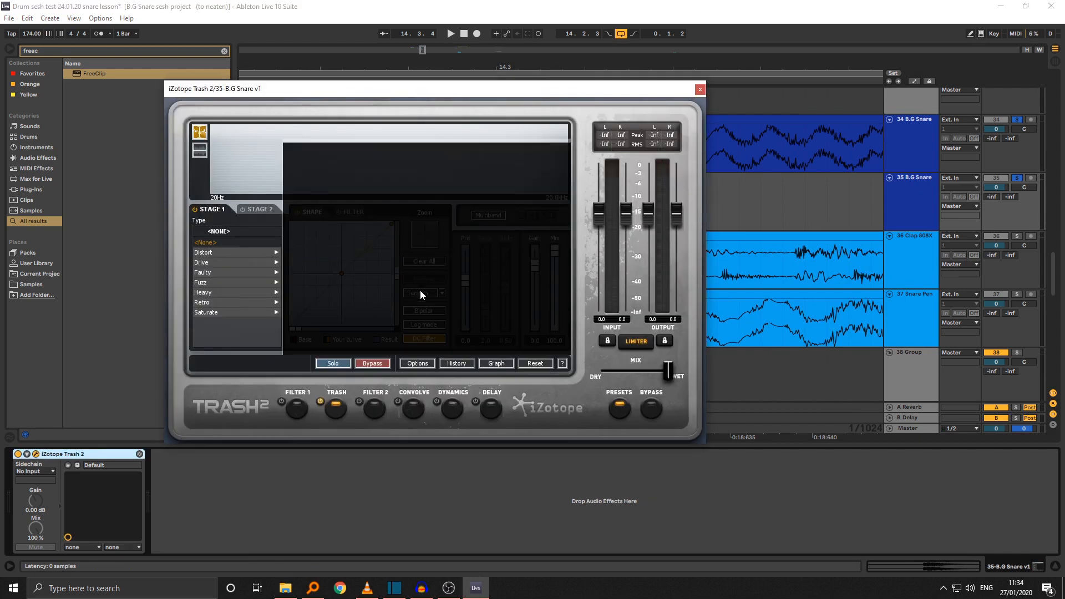
pyautogui.click(245, 312)
pyautogui.click(548, 344)
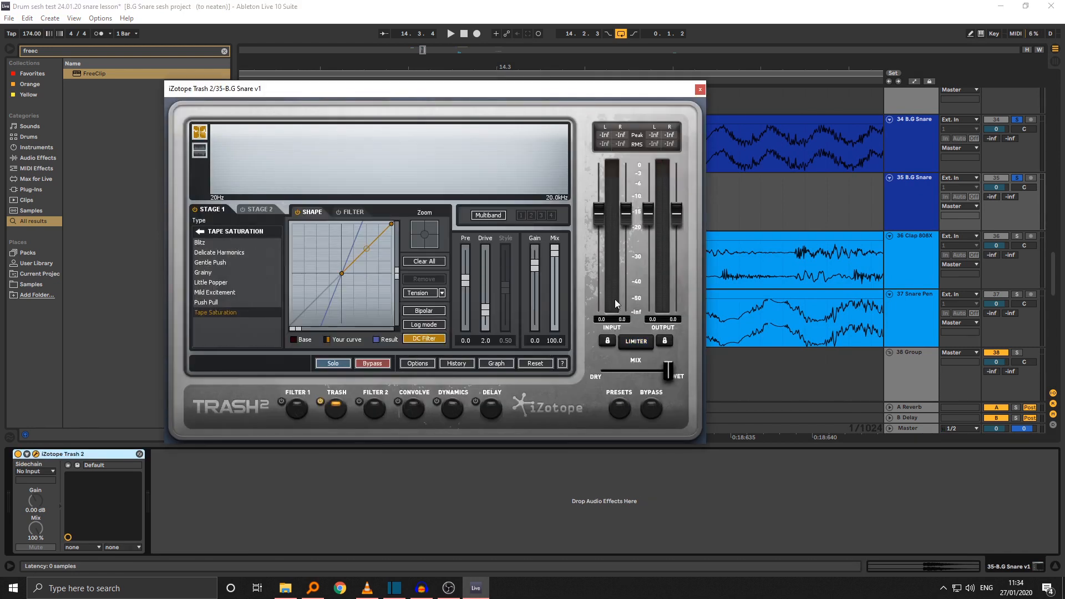
pyautogui.press('space')
pyautogui.moveTo(487, 308); pyautogui.dragTo(487, 251)
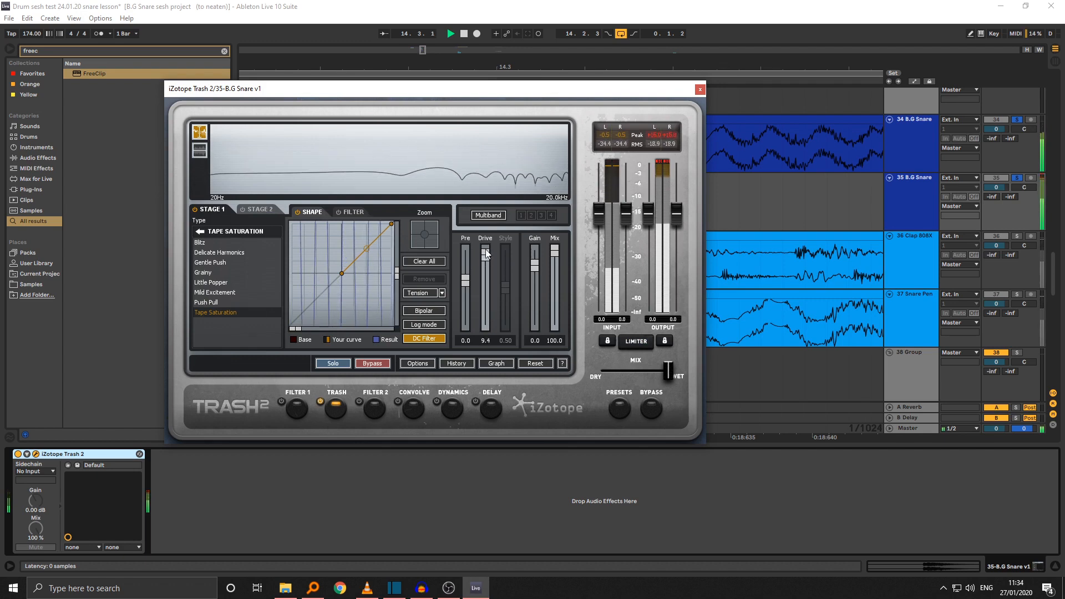
pyautogui.click(702, 90)
# Step: Unsolo the snare tracks and compare the full layered snare with the 35 B.G Snare transient track deactivated and active
pyautogui.click(919, 196)
pyautogui.press('s')
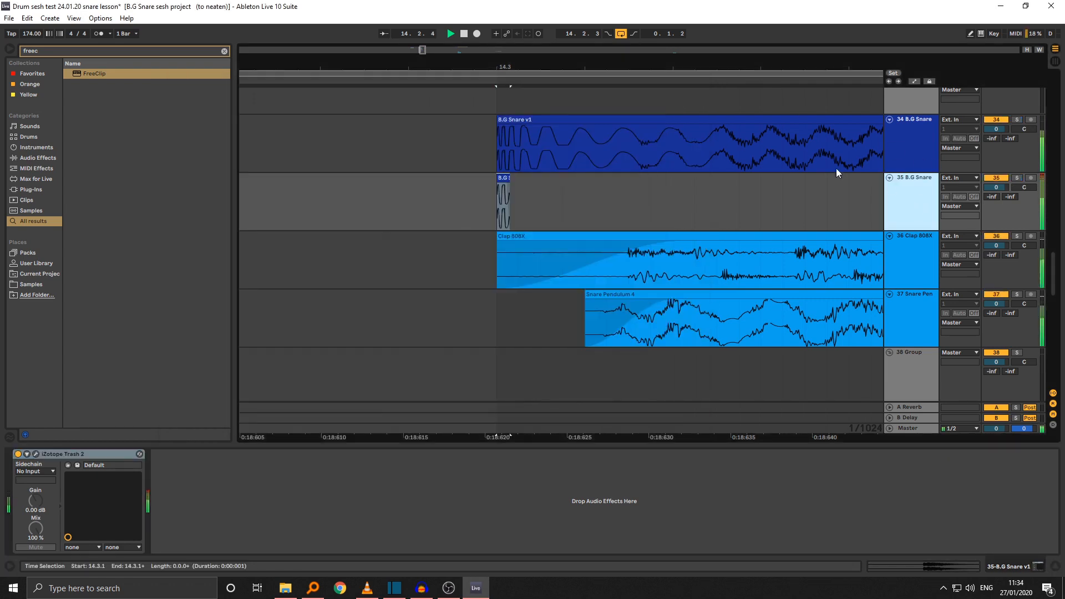
pyautogui.moveTo(510, 69); pyautogui.dragTo(503, 11)
pyautogui.click(1000, 178)
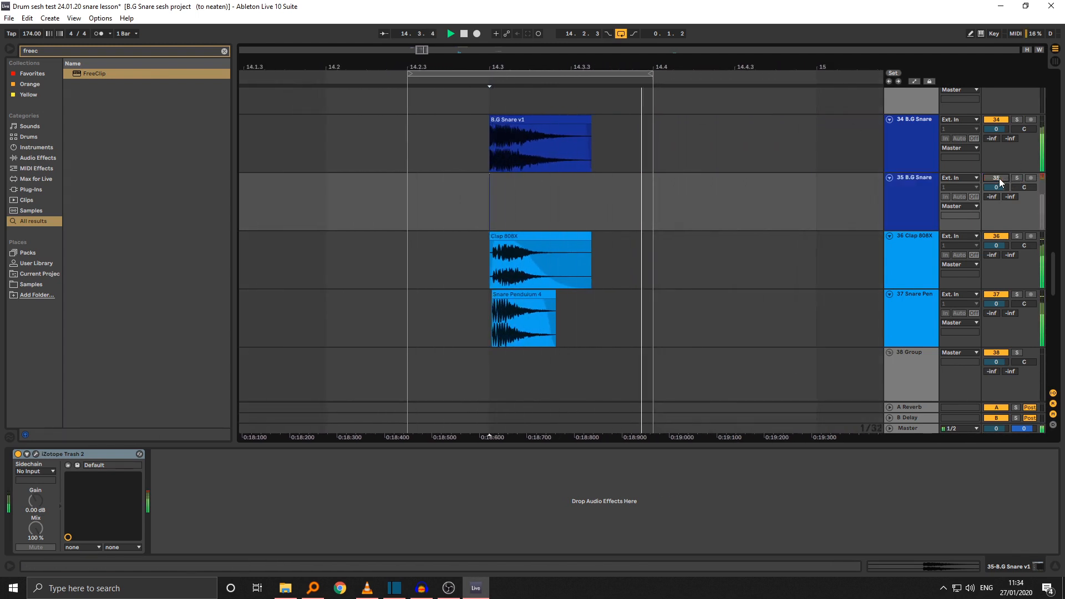
pyautogui.click(997, 178)
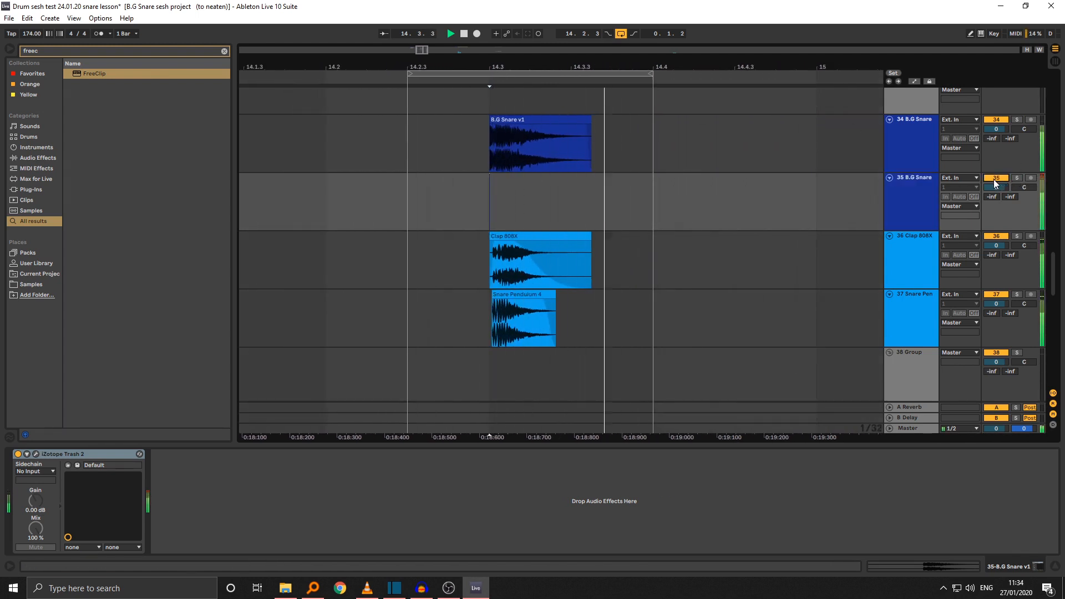
pyautogui.click(930, 194)
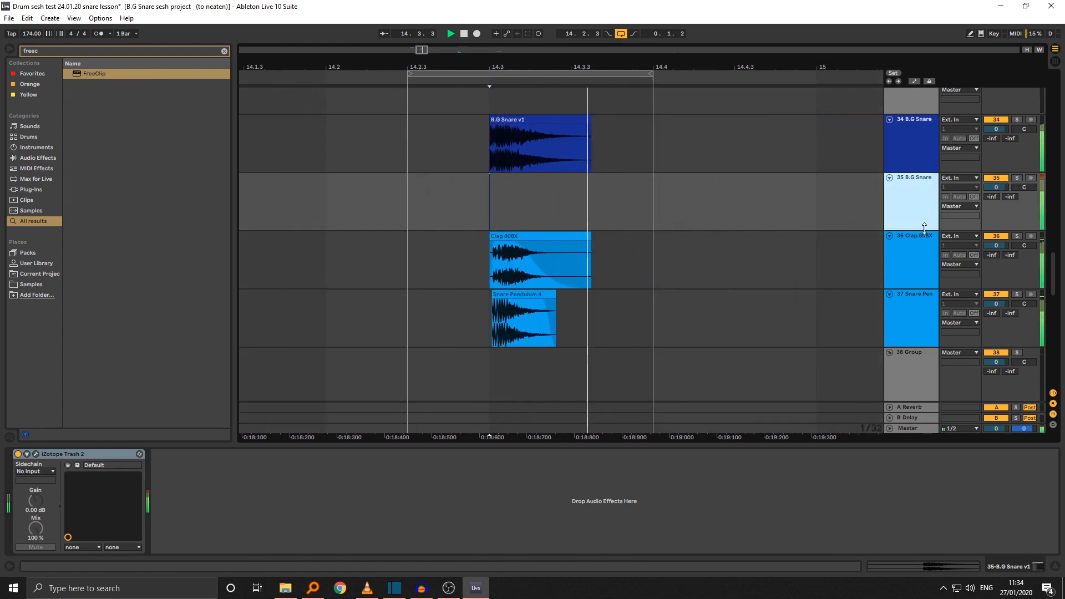
pyautogui.click(911, 301)
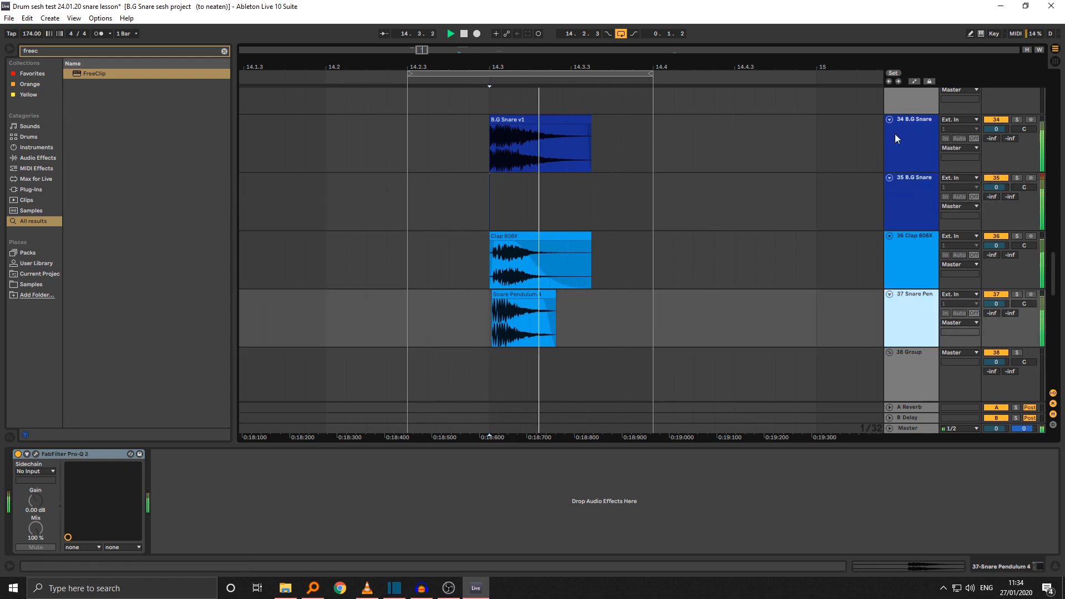
pyautogui.click(996, 178)
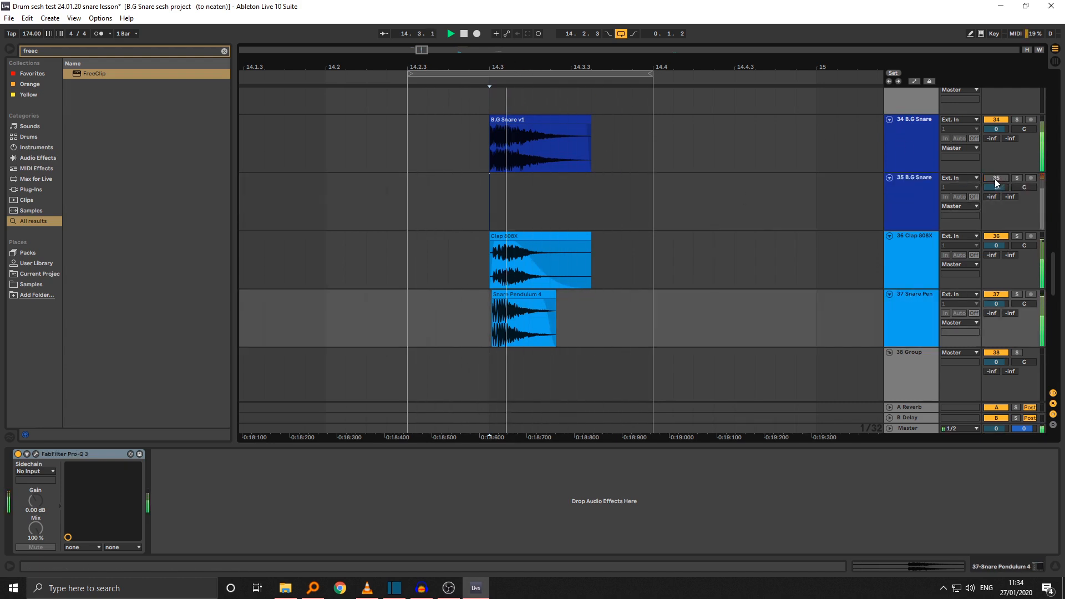
pyautogui.click(996, 179)
# Step: Extend the loop to run from 14.2.1 to 15.1.1 around the layered snare and play it
pyautogui.moveTo(527, 65); pyautogui.dragTo(478, 35)
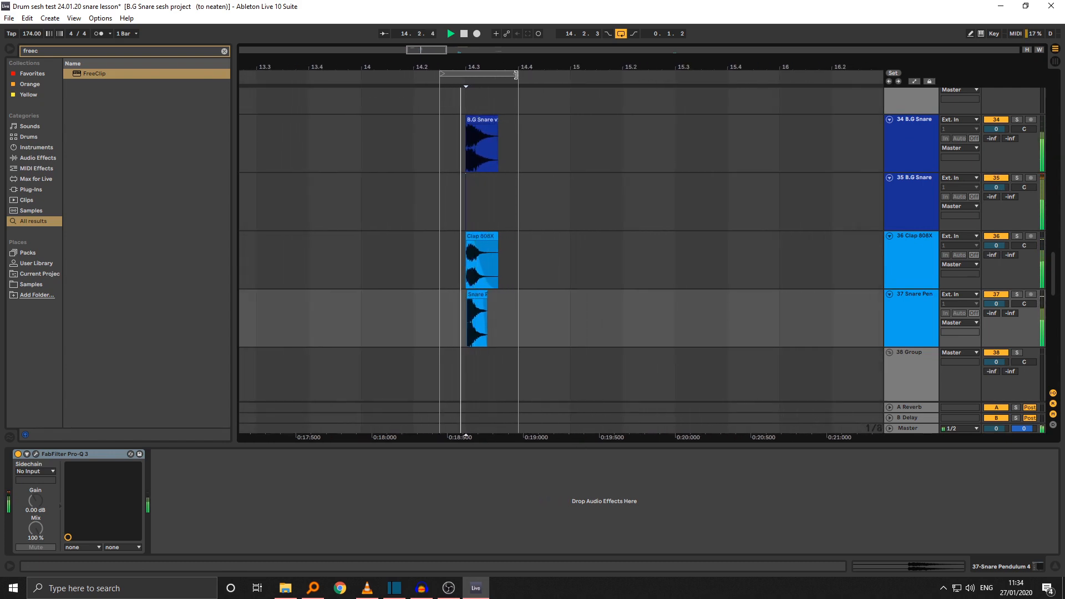
pyautogui.moveTo(517, 74); pyautogui.dragTo(569, 74)
pyautogui.press('space')
pyautogui.moveTo(442, 74); pyautogui.dragTo(416, 74)
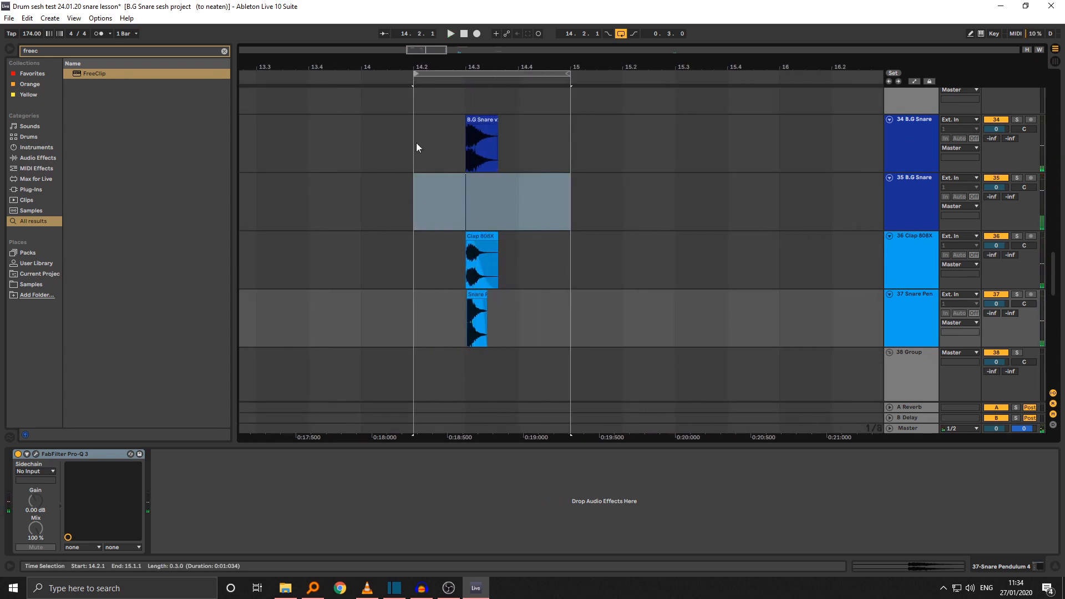
pyautogui.moveTo(416, 195); pyautogui.dragTo(578, 201)
pyautogui.moveTo(458, 68); pyautogui.dragTo(458, 94)
pyautogui.press('space')
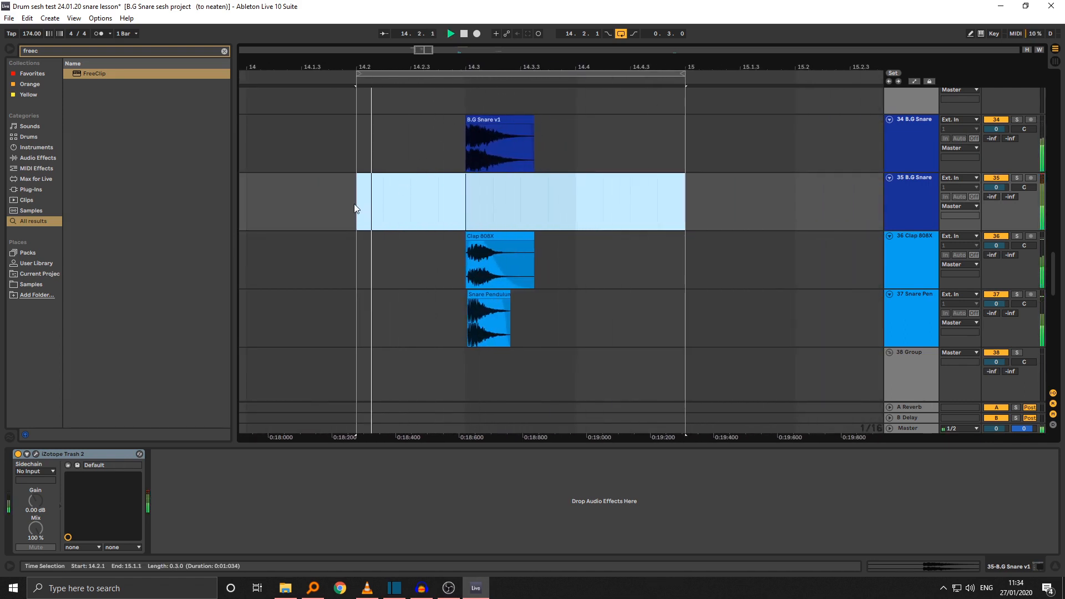
# Step: Audition the 36 Clap 808X track on its own, then return to hearing all the layers
pyautogui.moveTo(594, 68); pyautogui.dragTo(565, 45)
pyautogui.click(916, 255)
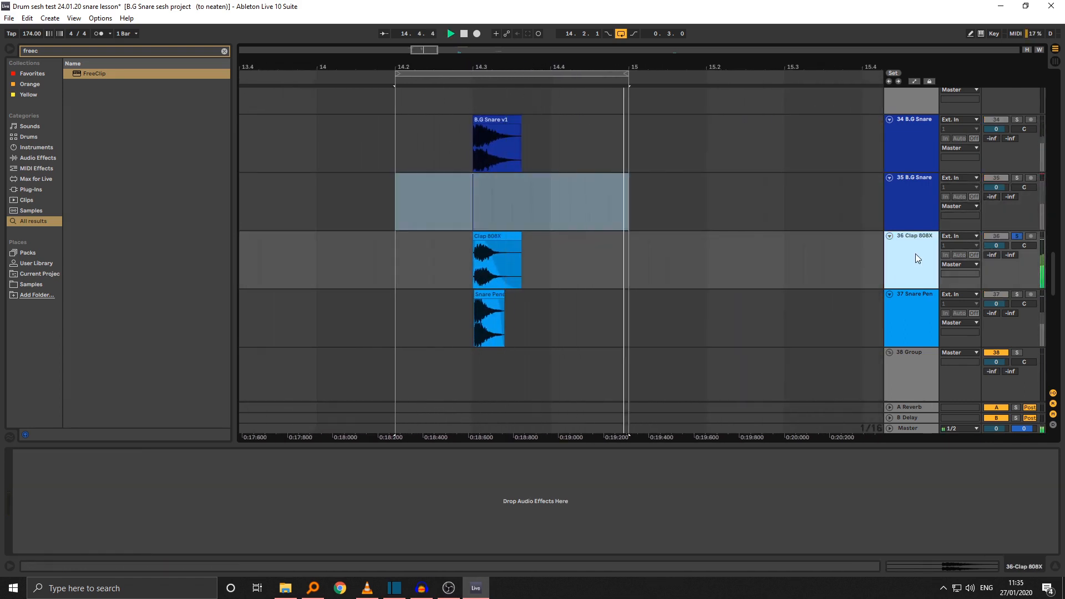
pyautogui.press('s')
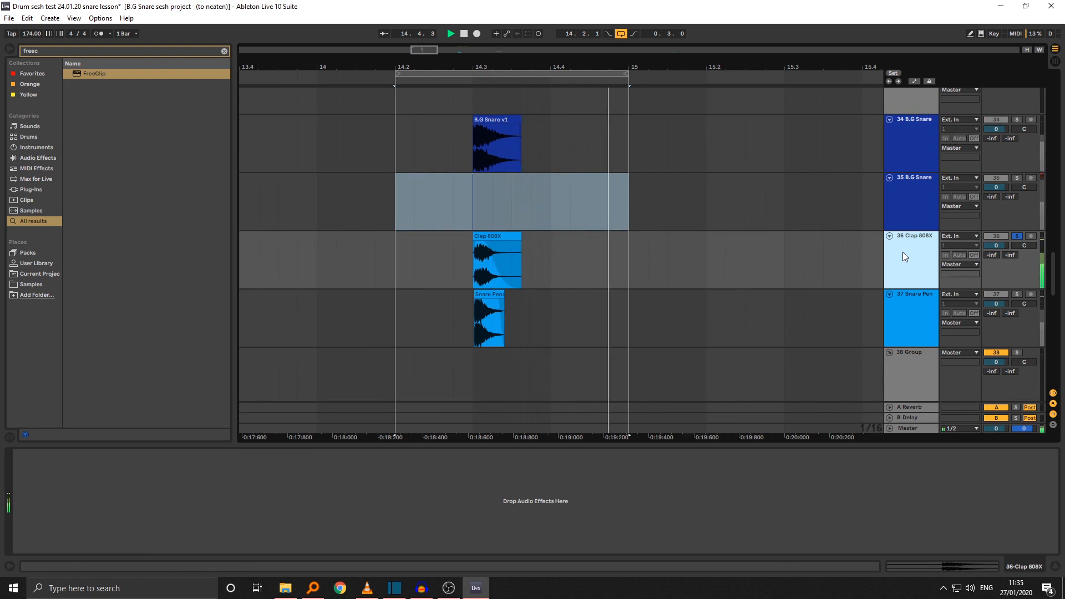
pyautogui.click(498, 236)
pyautogui.press('space')
pyautogui.click(916, 245)
pyautogui.press('s')
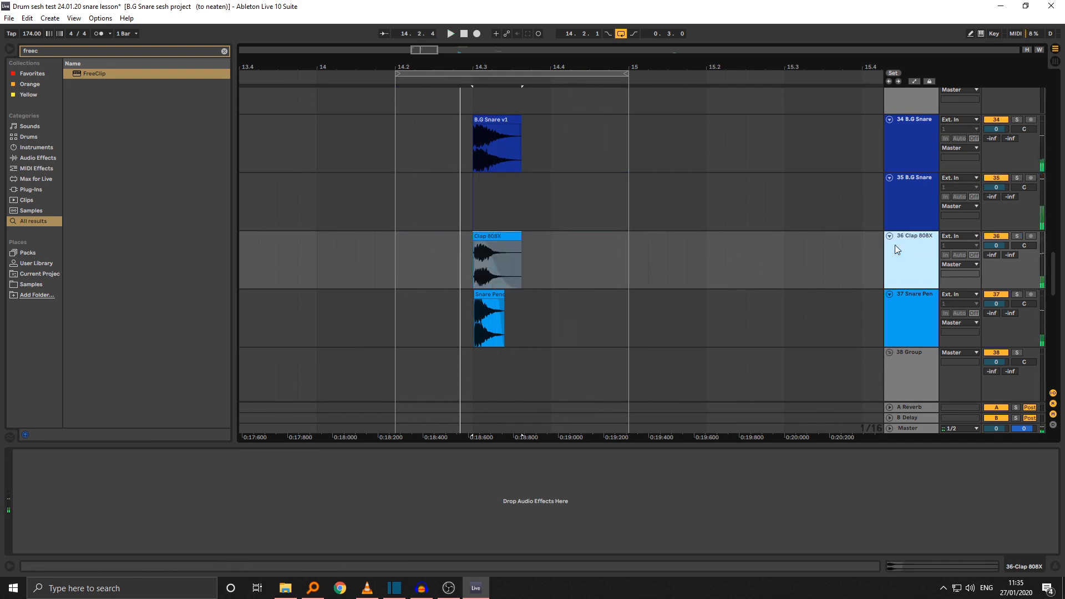
# Step: Raise the Clap 808X clip's gain to 7.31 dB during playback and inspect the start of its waveform
pyautogui.doubleClick(481, 236)
pyautogui.press('space')
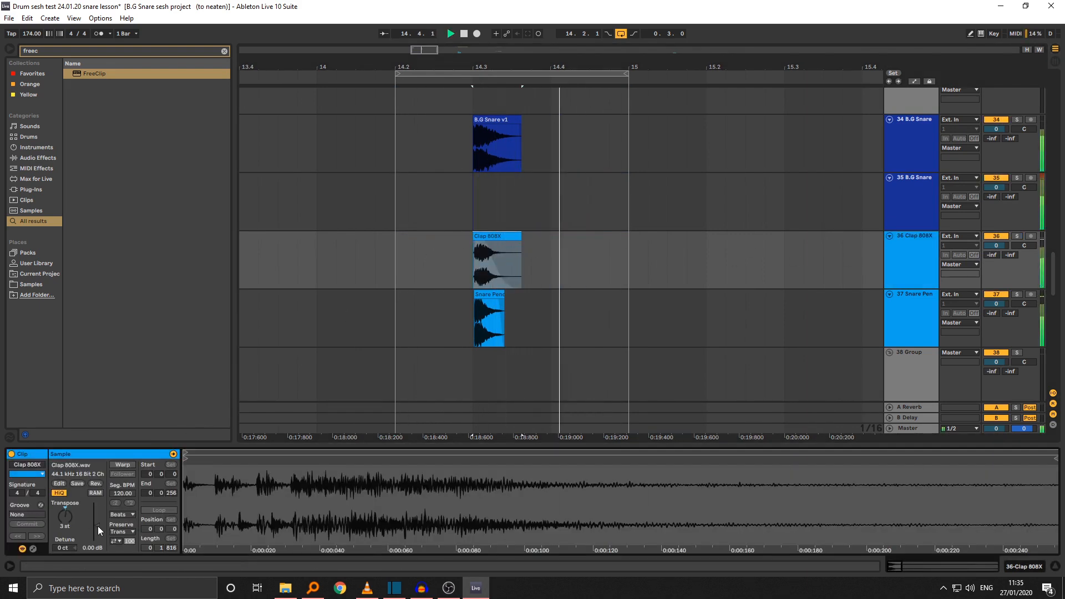
pyautogui.moveTo(98, 525); pyautogui.dragTo(97, 517)
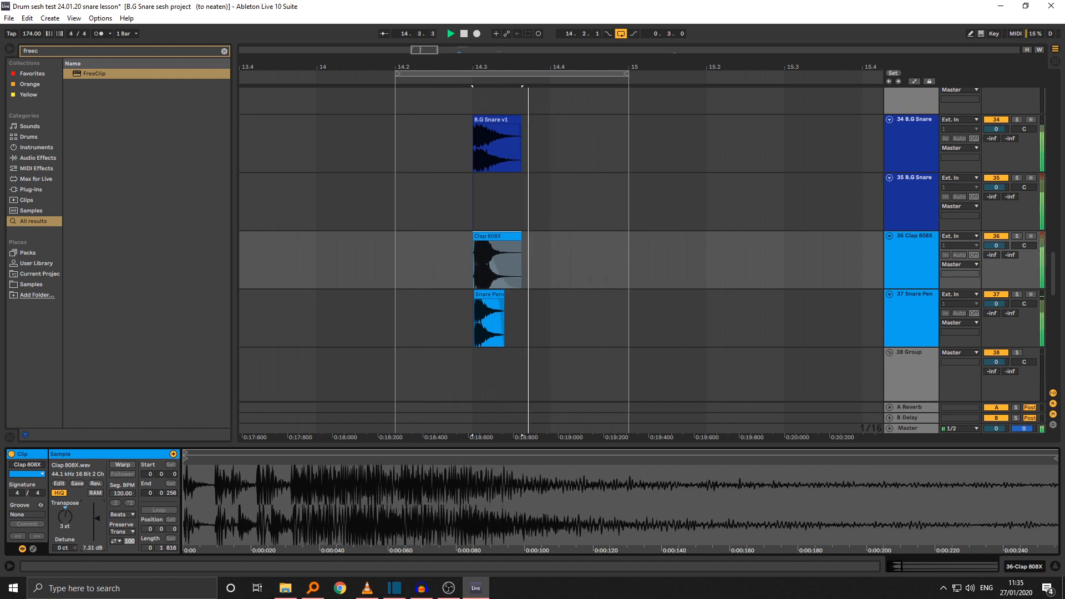
pyautogui.moveTo(270, 446); pyautogui.dragTo(271, 561)
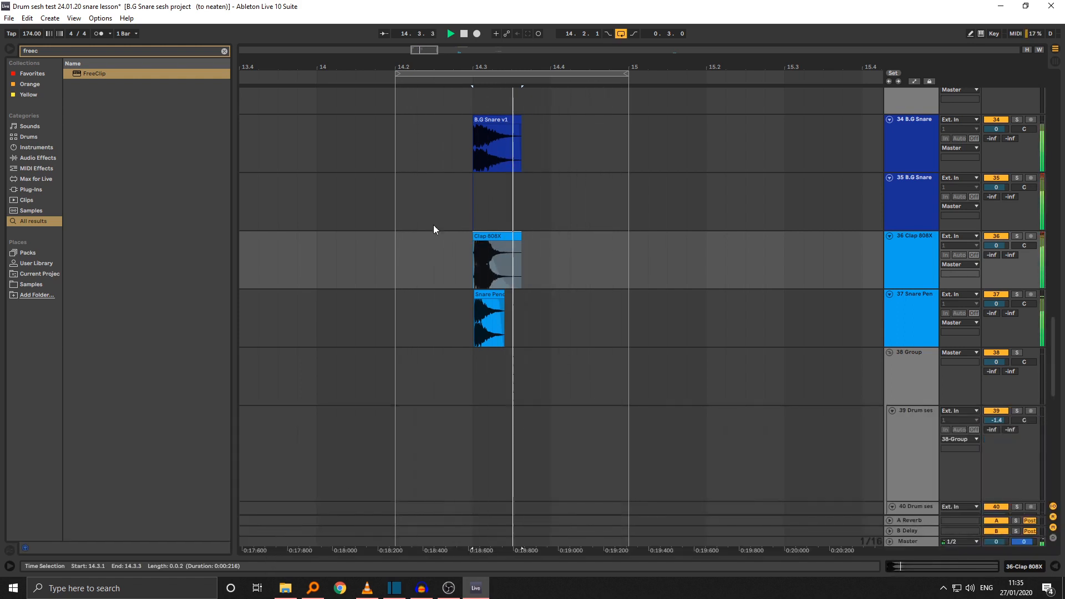
pyautogui.moveTo(476, 67); pyautogui.dragTo(489, 222)
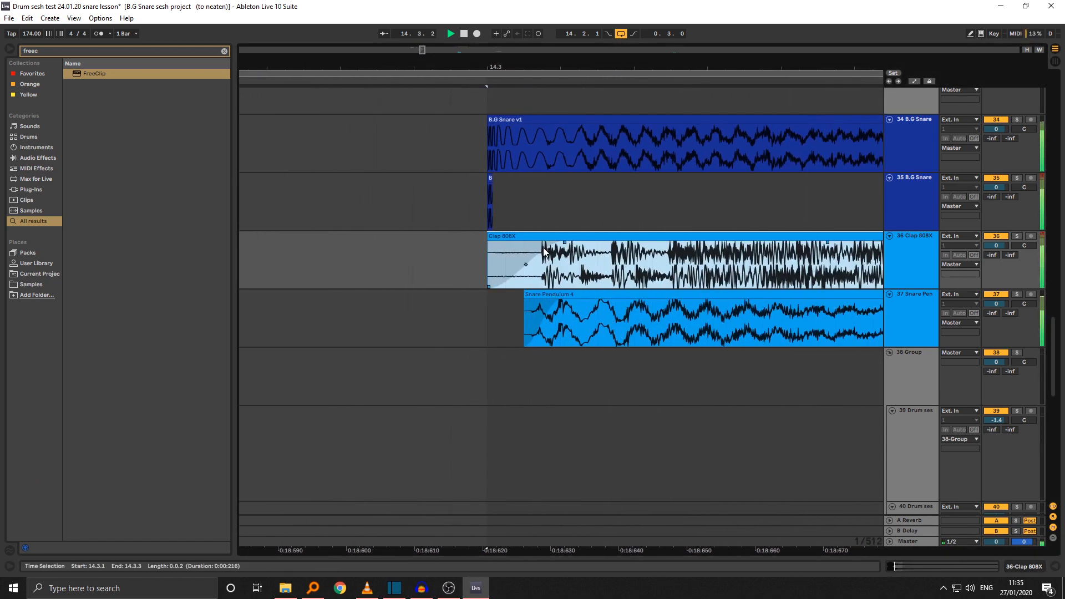
pyautogui.moveTo(506, 66); pyautogui.dragTo(502, 8)
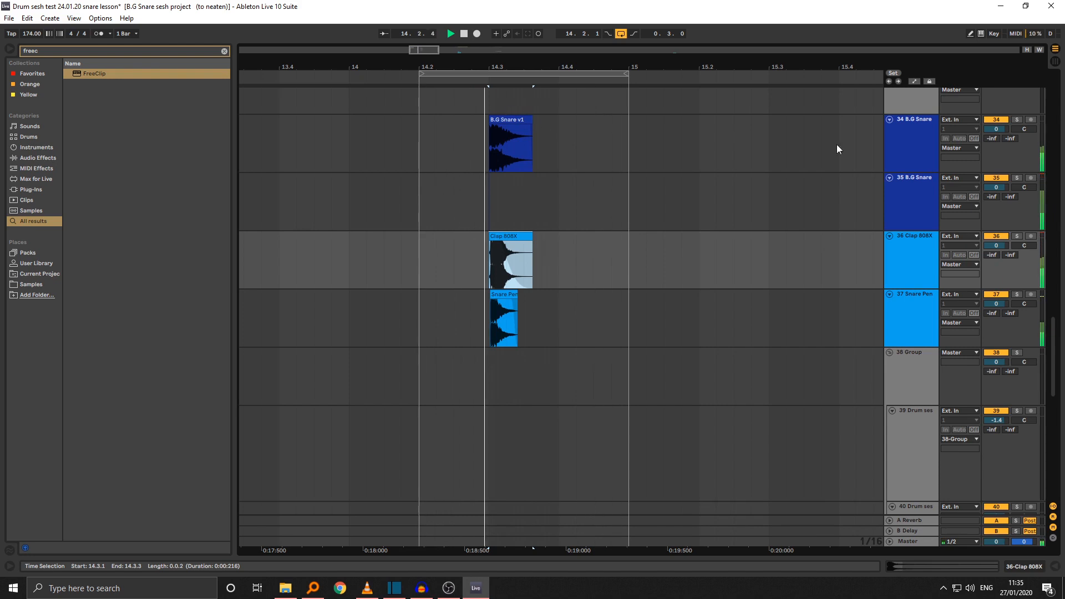
# Step: Audition tracks 34 B.G Snare and 37 Snare Pen individually, then solo all four snare layer tracks 34 to 37
pyautogui.click(902, 142)
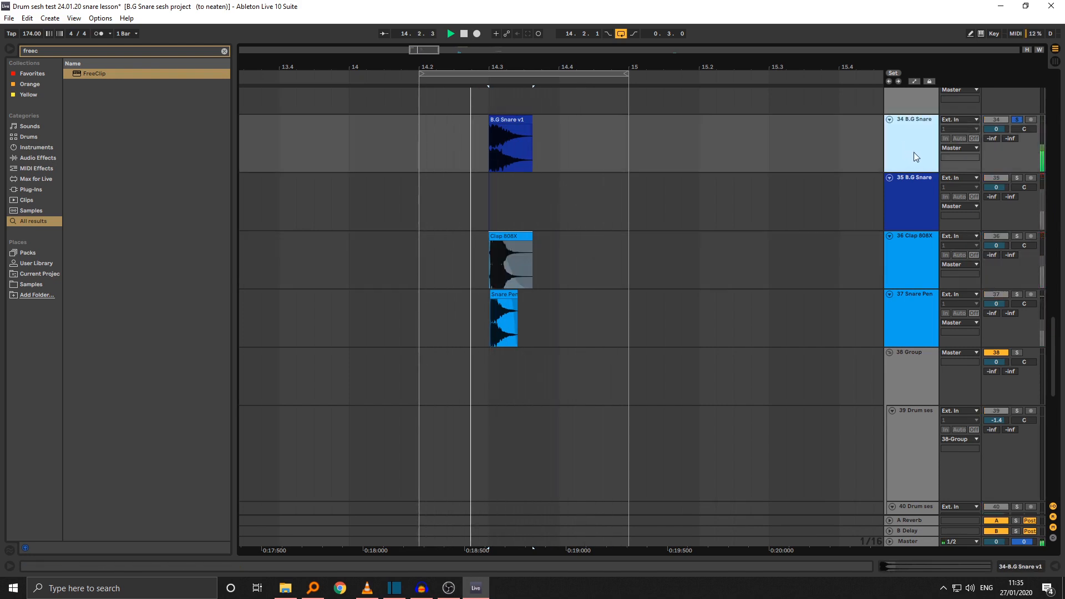
pyautogui.click(923, 309)
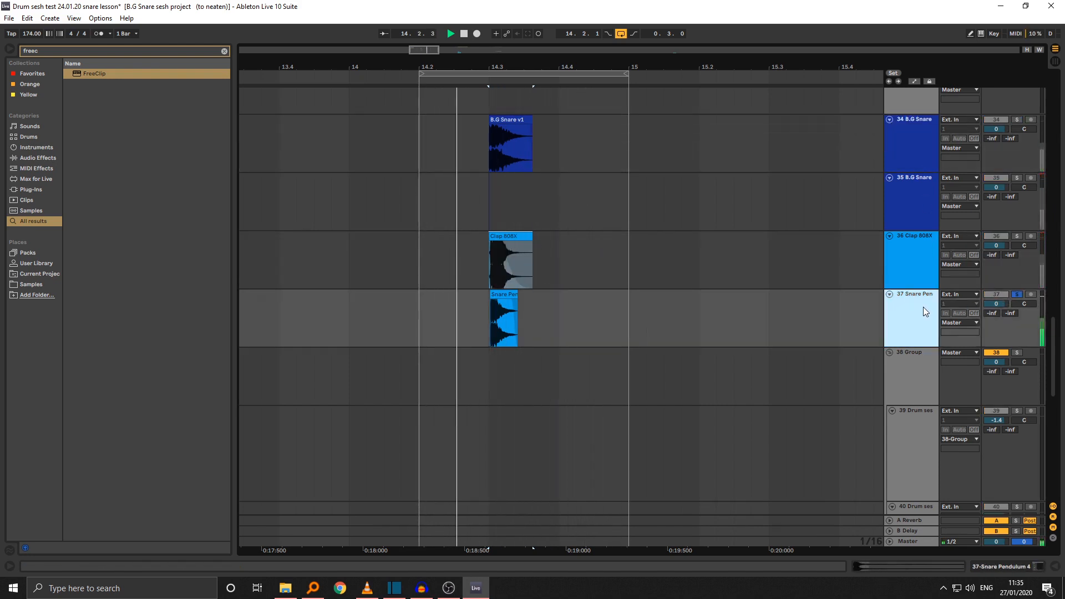
pyautogui.click(1020, 237)
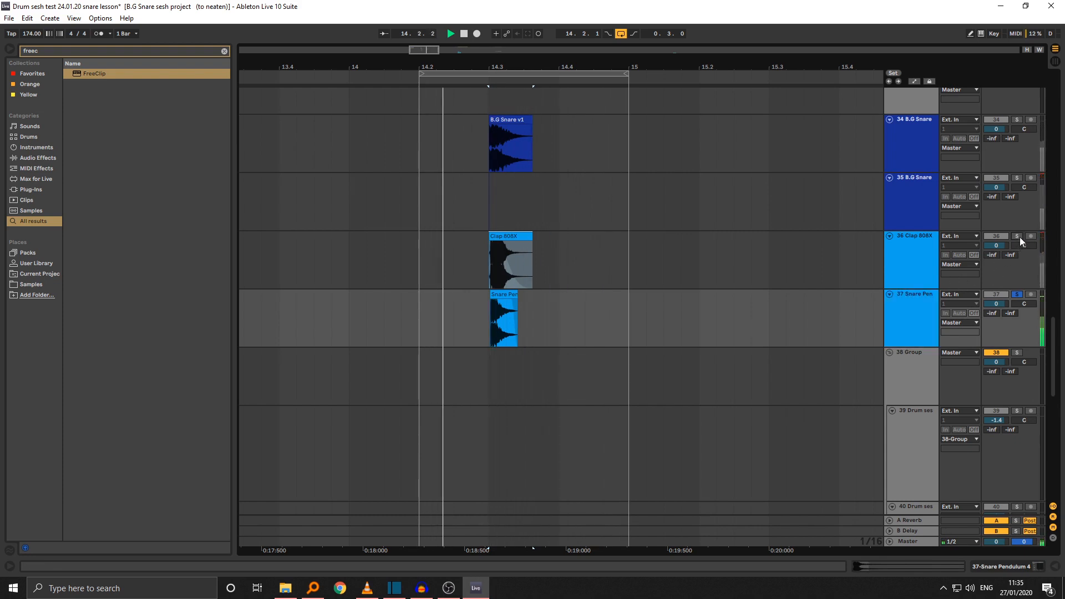
pyautogui.click(1020, 237)
pyautogui.click(1017, 178)
pyautogui.click(1015, 121)
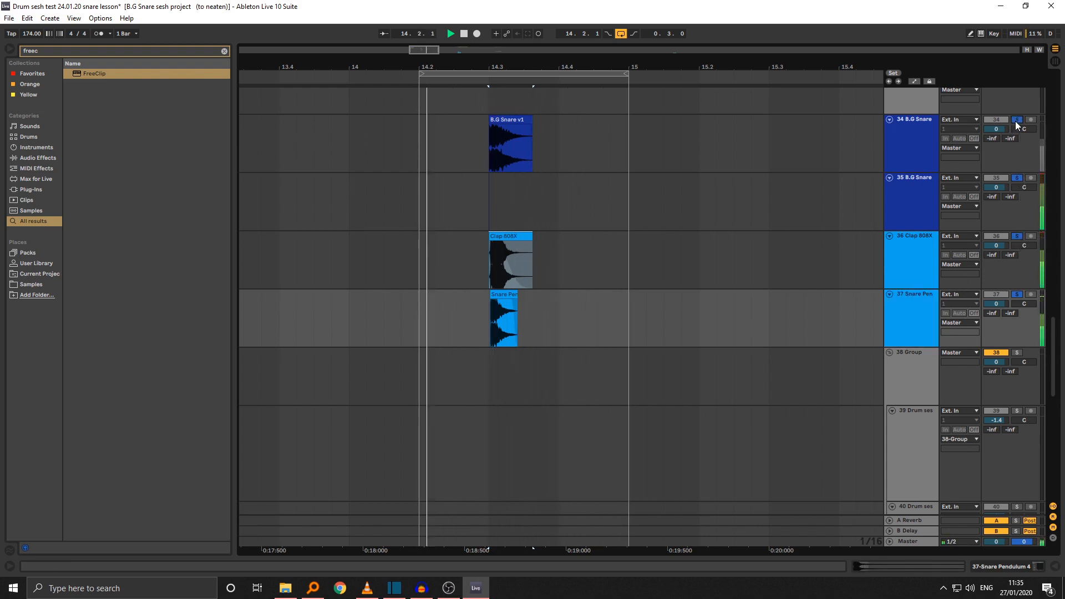
# Step: Export the range 14.2.1 to 15.1.1 across the four snare layers as a WAV file named B.G Snare v2
pyautogui.moveTo(435, 151); pyautogui.dragTo(629, 314)
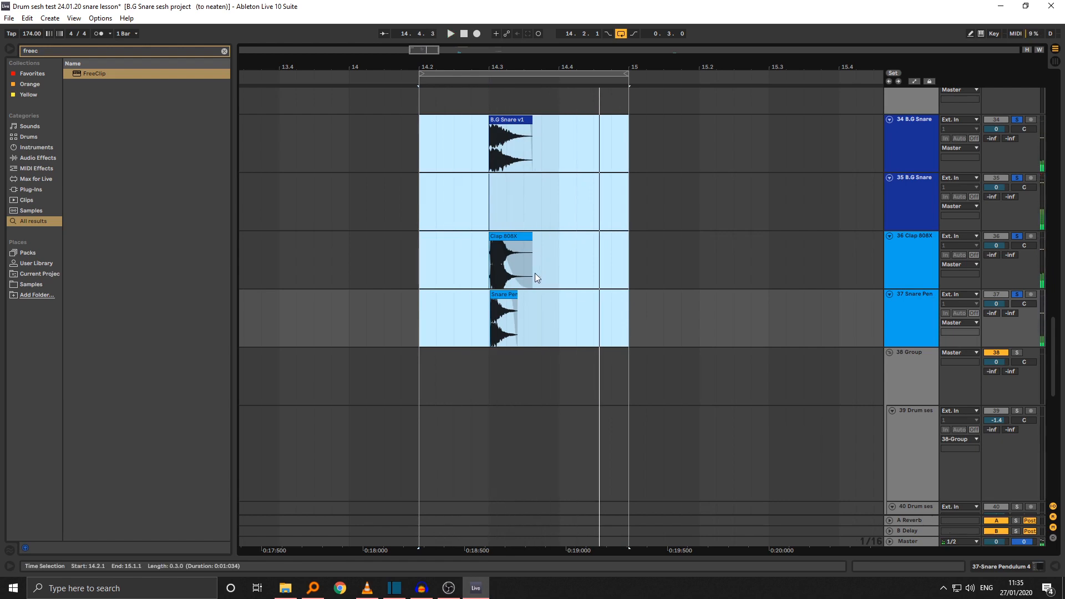
pyautogui.hotkey('ctrl', 'shift', 'r')
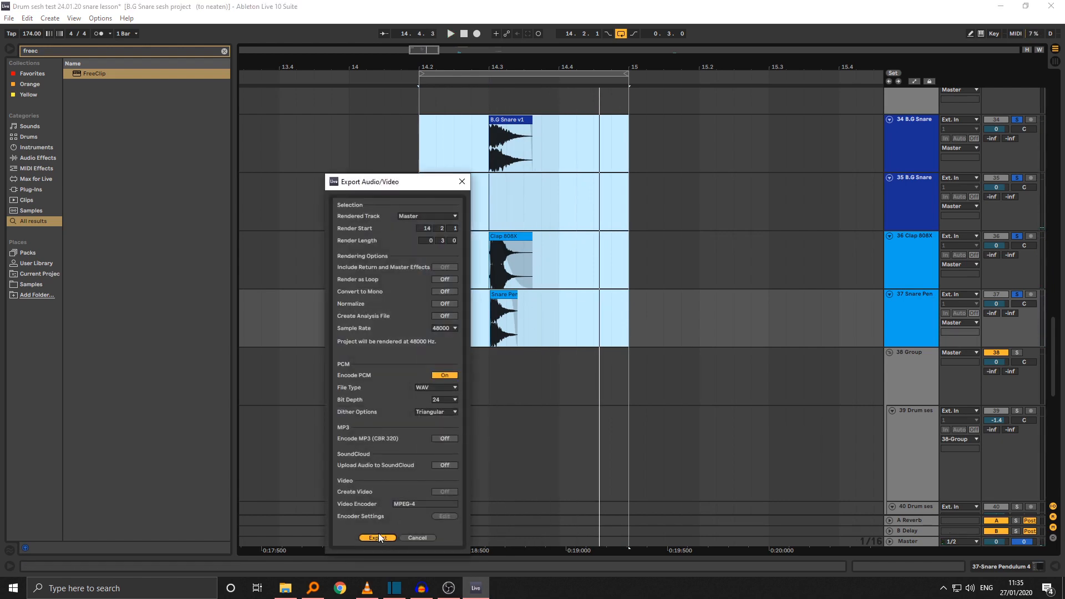
pyautogui.click(377, 536)
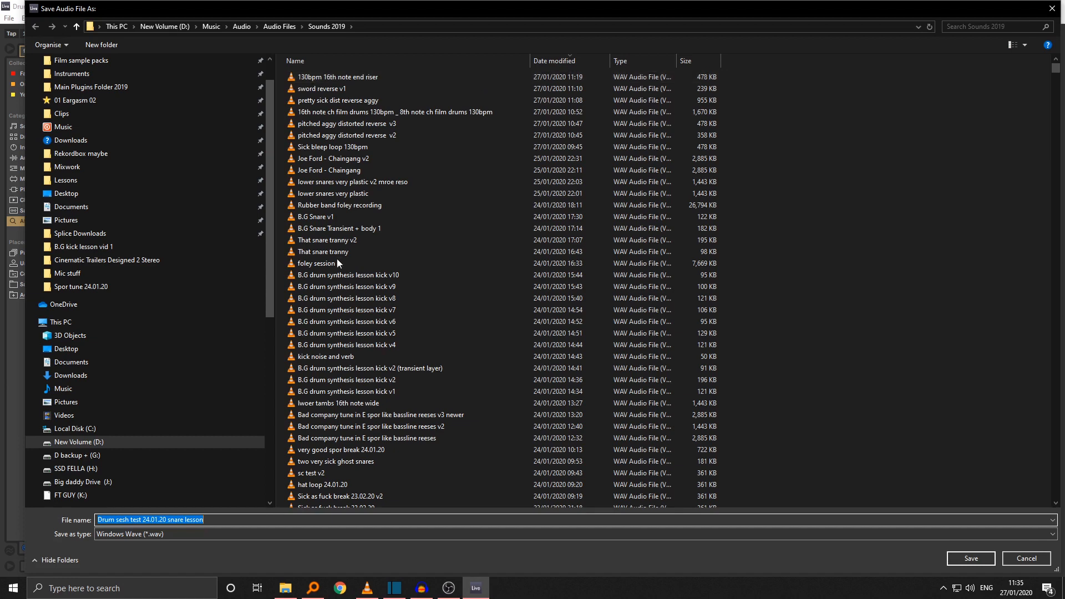
pyautogui.click(322, 217)
pyautogui.click(187, 521)
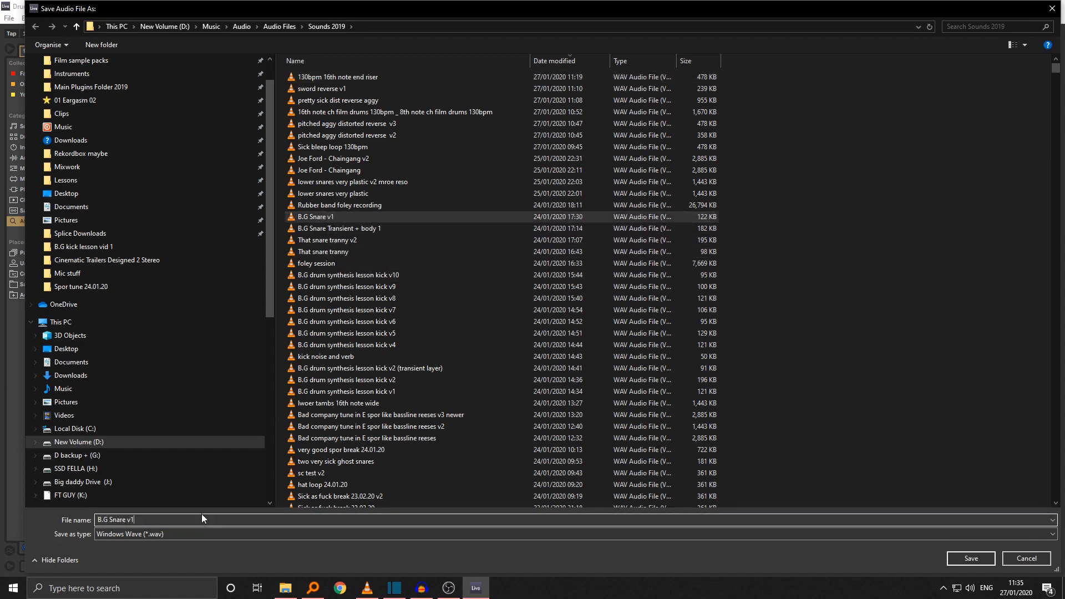
pyautogui.press('Escape')
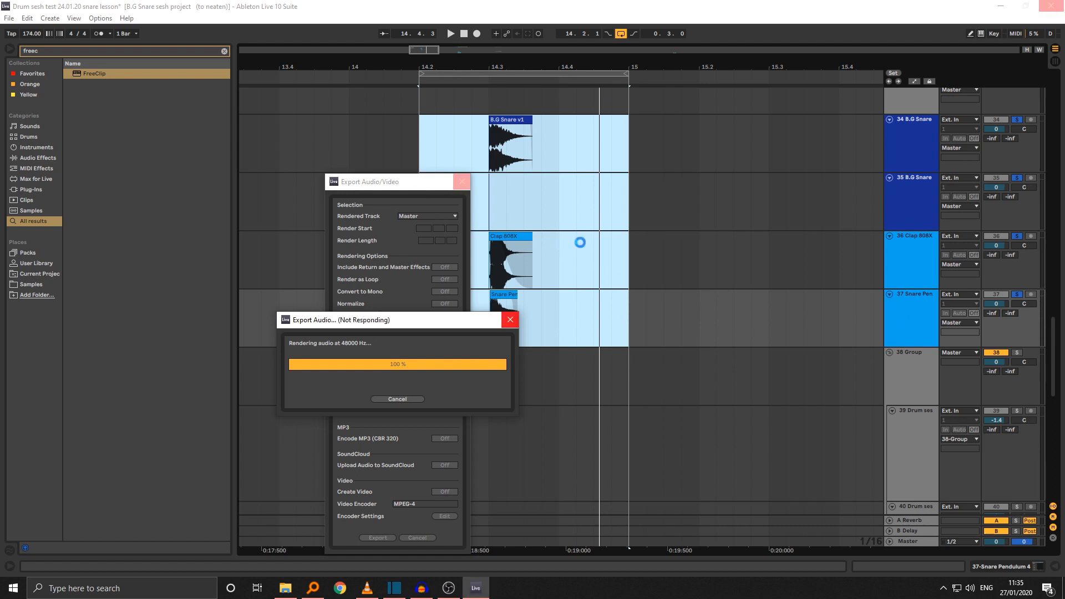
# Step: Insert an audio track below 37 Snare Pen and place B.G Snare v2.wav on it at 14.2.1
pyautogui.click(925, 312)
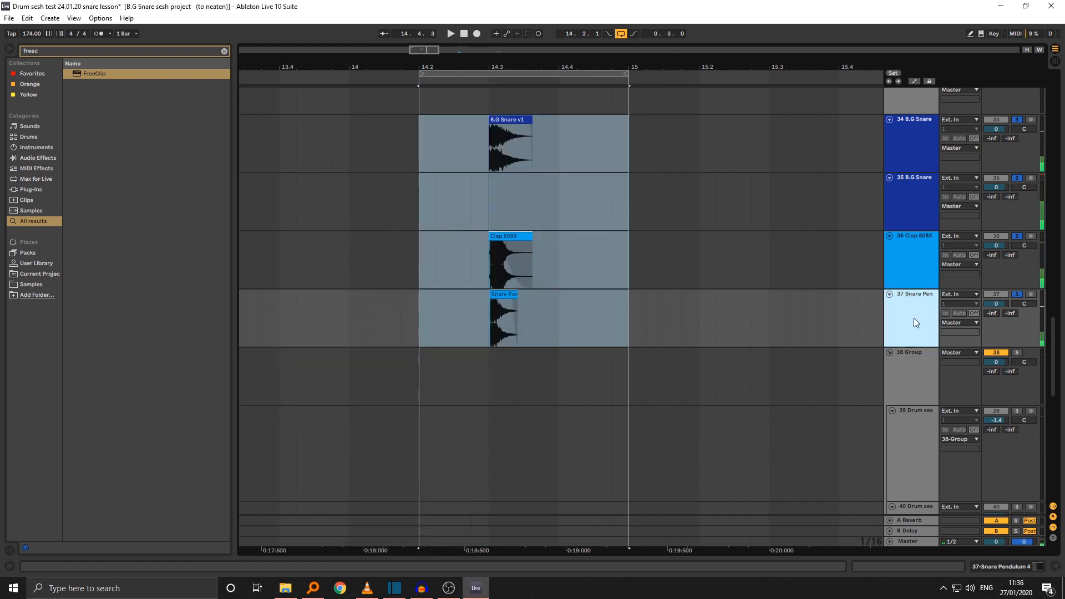
pyautogui.hotkey('ctrl', 't')
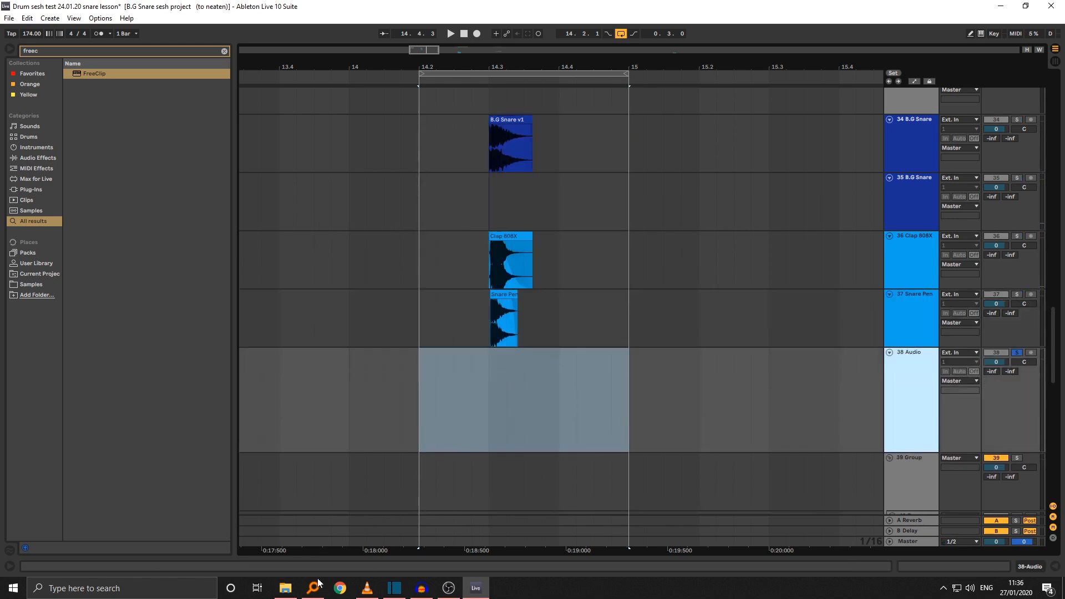
pyautogui.hotkey('alt', 'Tab')
pyautogui.moveTo(833, 167); pyautogui.dragTo(419, 392)
# Step: Split the B.G Snare v2 clip at 14.3.1, delete the silence before it, and check the start of its waveform
pyautogui.moveTo(488, 67); pyautogui.dragTo(485, 100)
pyautogui.click(395, 396)
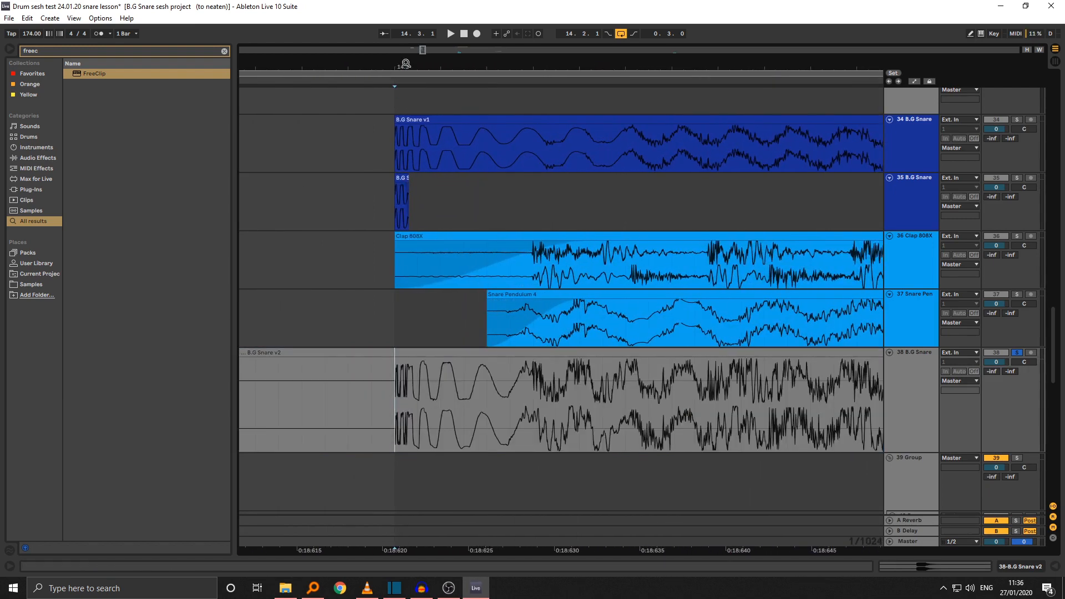
pyautogui.moveTo(407, 64); pyautogui.dragTo(409, 207)
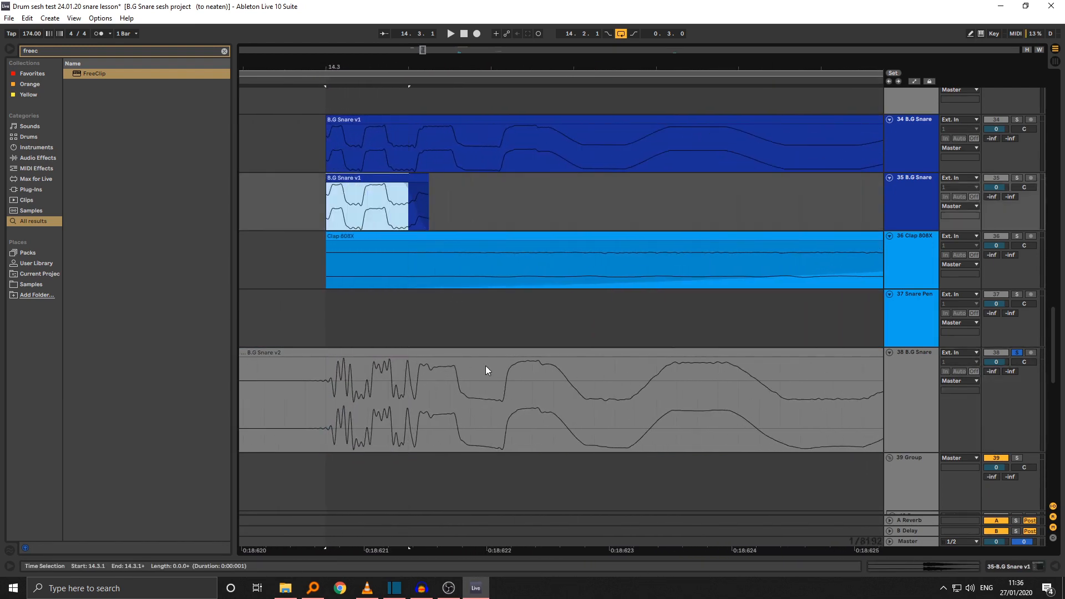
pyautogui.click(332, 421)
pyautogui.hotkey('ctrl', 'e')
pyautogui.click(315, 352)
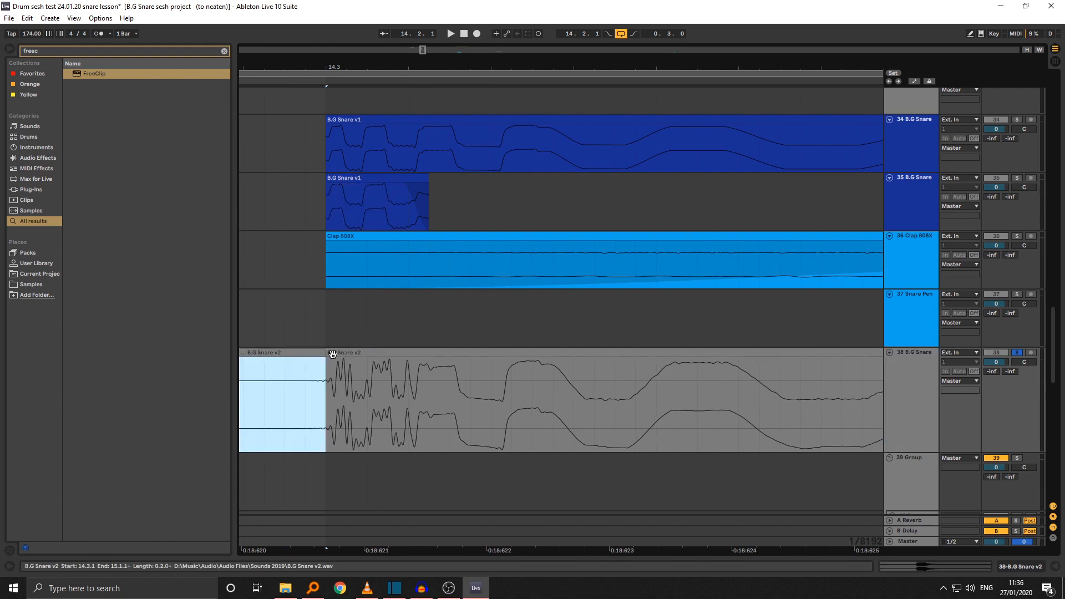
pyautogui.press('Delete')
pyautogui.click(332, 353)
pyautogui.moveTo(335, 398); pyautogui.dragTo(422, 401)
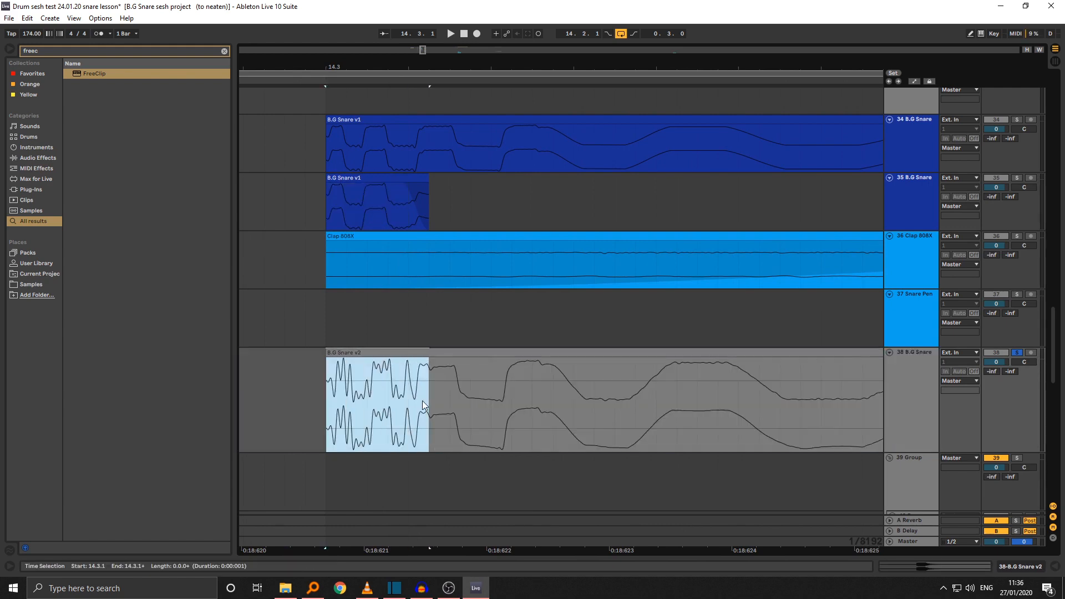
pyautogui.moveTo(452, 67); pyautogui.dragTo(449, 22)
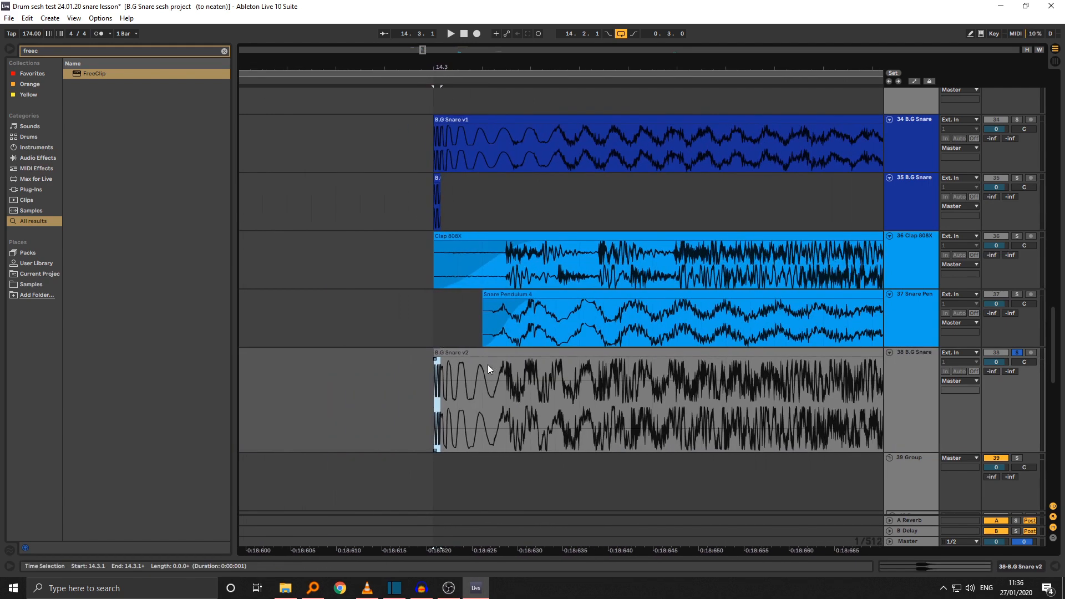
# Step: Cut the silent tail off the B.G Snare v2 clip at 14.3.4 and give its end a short fade-out
pyautogui.click(481, 353)
pyautogui.press('space')
pyautogui.moveTo(471, 67); pyautogui.dragTo(439, 23)
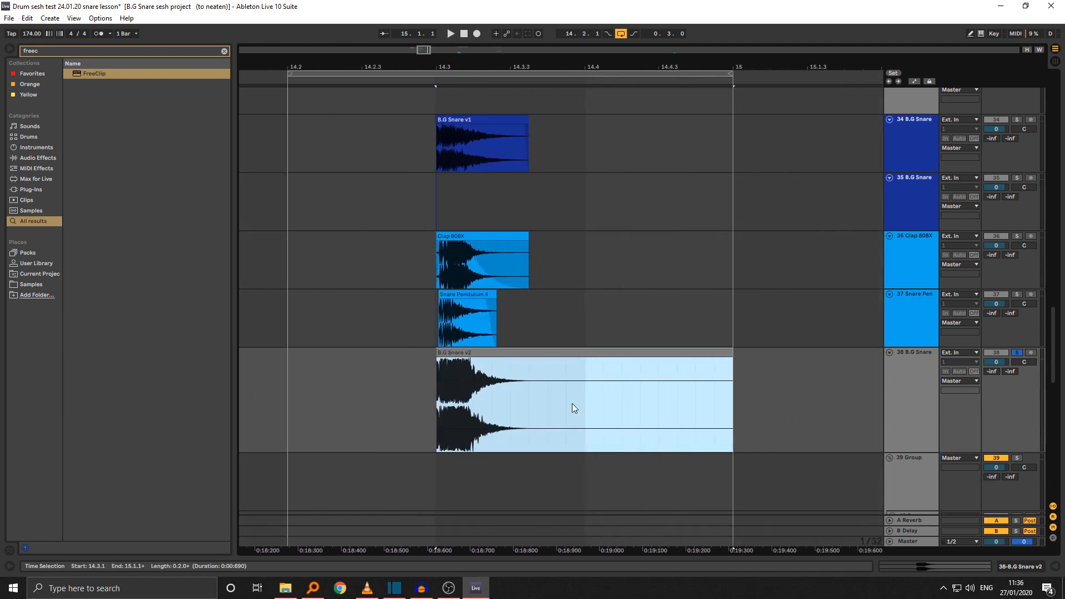
pyautogui.click(547, 395)
pyautogui.hotkey('ctrl', 'e')
pyautogui.click(560, 353)
pyautogui.press('Delete')
pyautogui.click(545, 366)
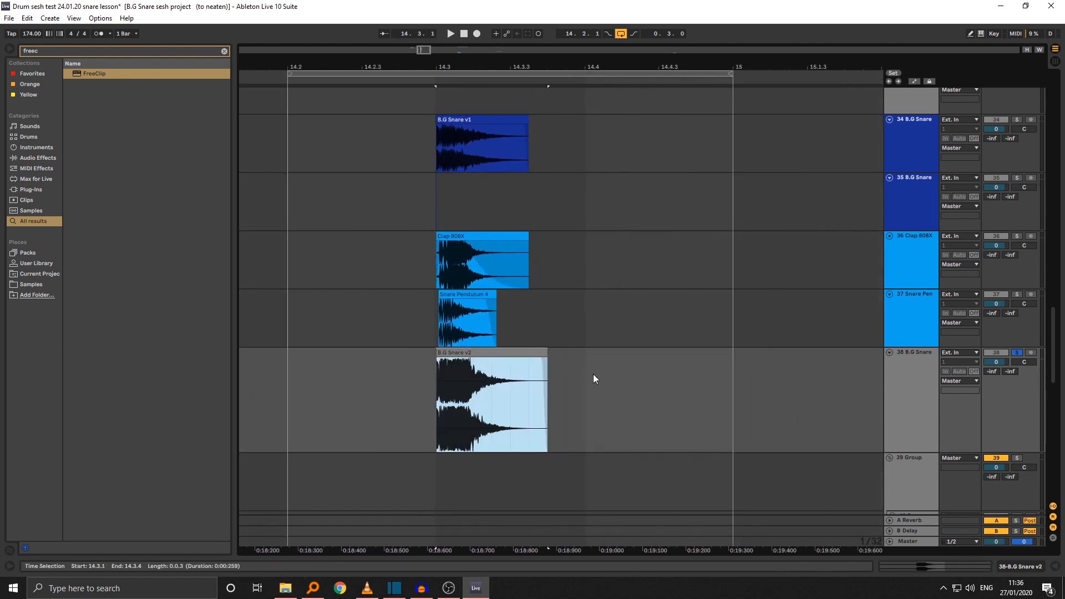
# Step: Play the trimmed B.G Snare v2 clip within the loop from 14.2.1 to 15.1.1
pyautogui.press('space')
pyautogui.moveTo(616, 67); pyautogui.dragTo(616, 55)
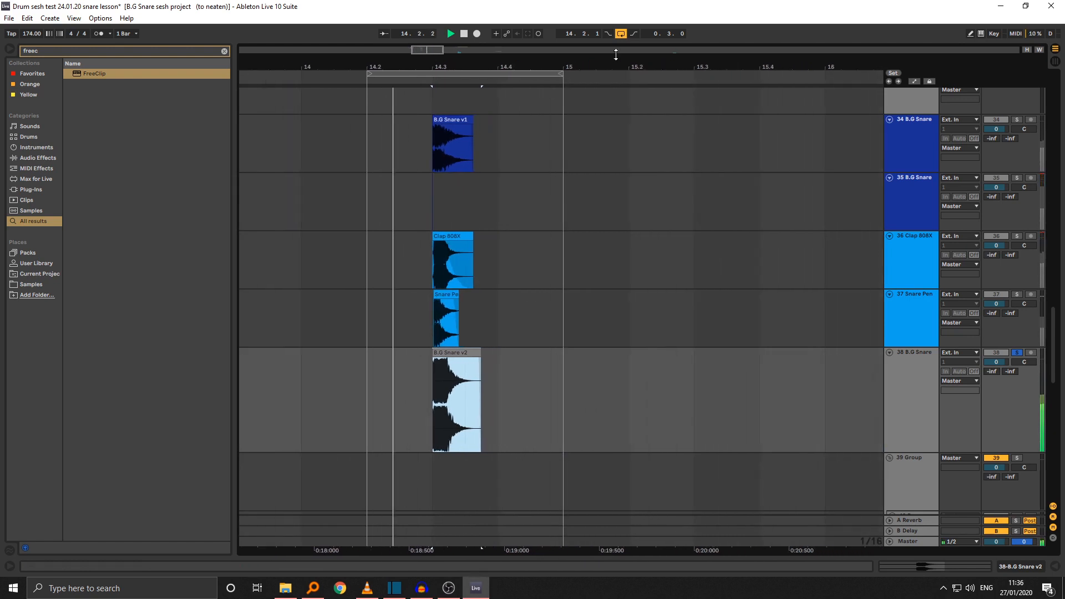
pyautogui.moveTo(561, 74)
pyautogui.mouseDown()
pyautogui.moveTo(530, 74)
pyautogui.moveTo(561, 74)
pyautogui.mouseUp()
pyautogui.press('space')
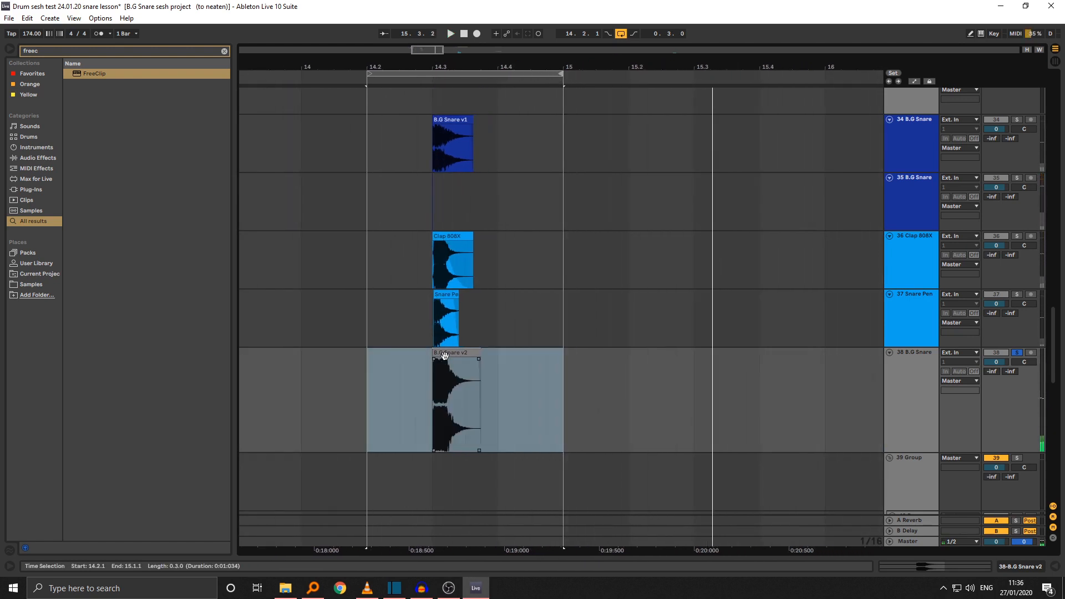
# Step: Move the B.G Snare v2 clip to 15.2.1, place a copy at 15.4.1, and loop bar 15
pyautogui.click(445, 355)
pyautogui.click(927, 364)
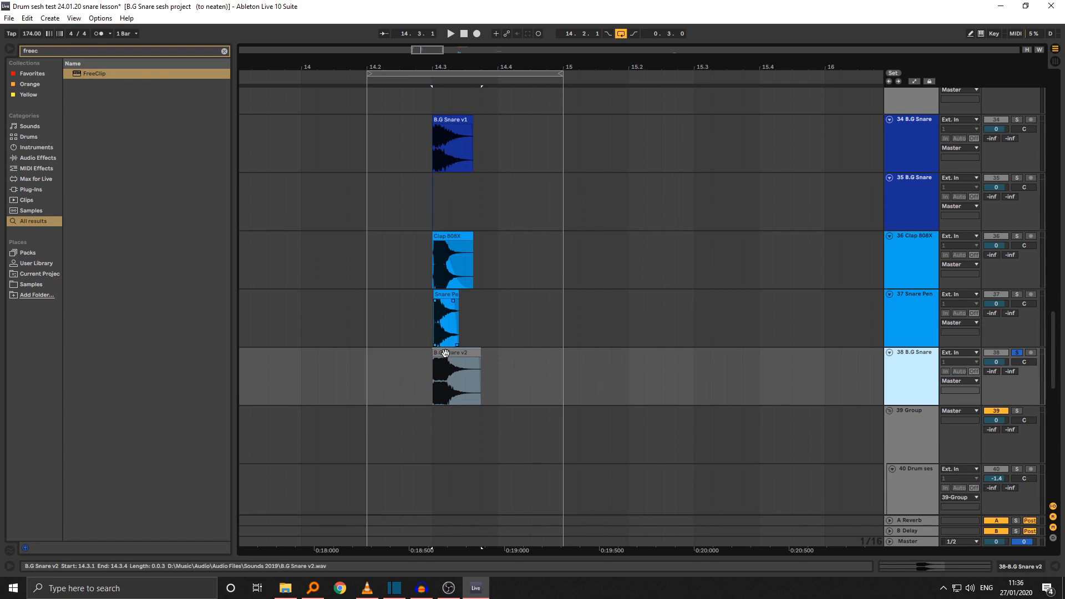
pyautogui.moveTo(445, 352); pyautogui.dragTo(643, 371)
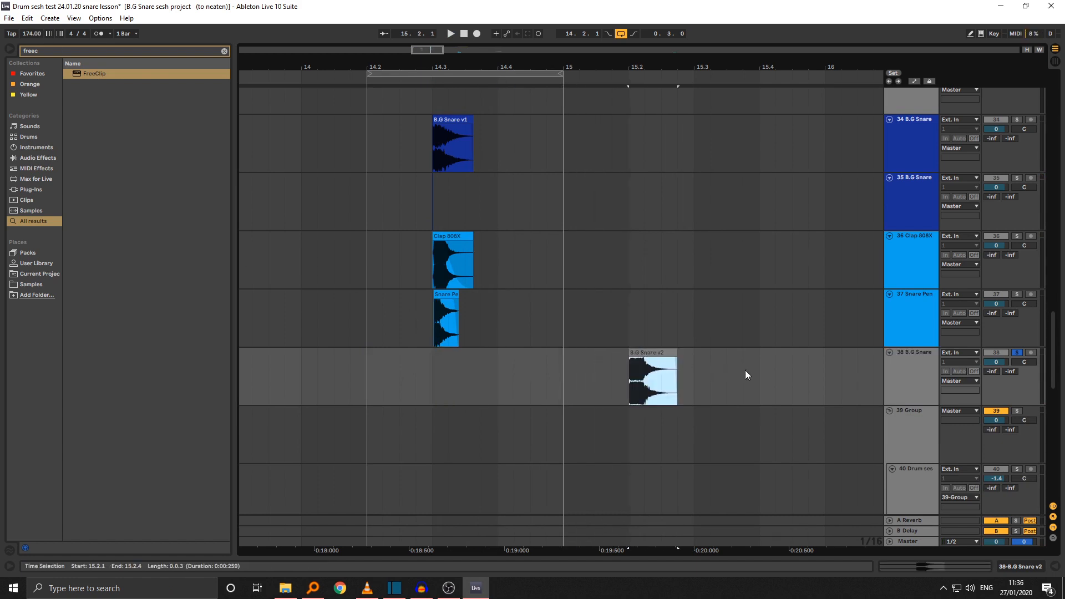
pyautogui.click(758, 371)
pyautogui.hotkey('ctrl', 'v')
pyautogui.moveTo(566, 386); pyautogui.dragTo(541, 387)
pyautogui.hotkey('ctrl', 'l')
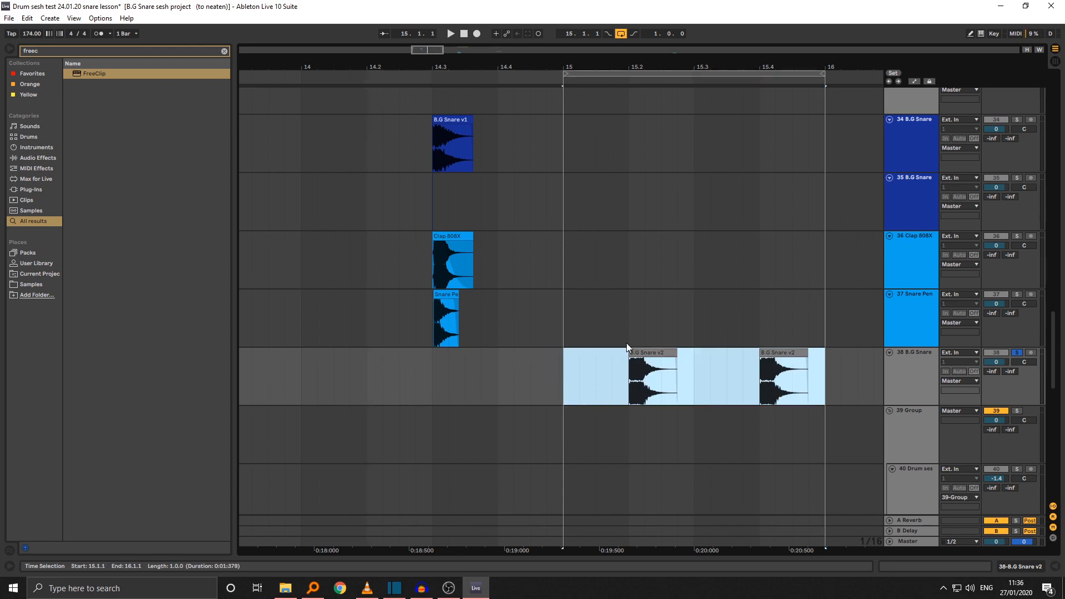
# Step: Insert an audio track below 38 B.G Snare and solo it together with that snare track
pyautogui.click(920, 378)
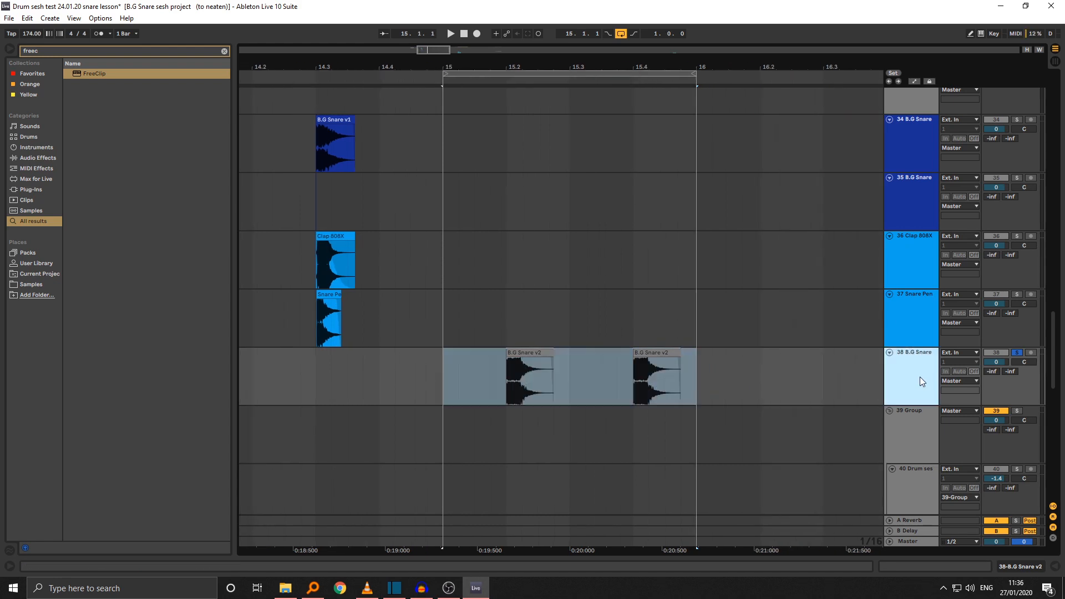
pyautogui.hotkey('ctrl', 't')
pyautogui.doubleClick(907, 411)
pyautogui.scroll(-1, 907, 428)
pyautogui.click(1017, 355)
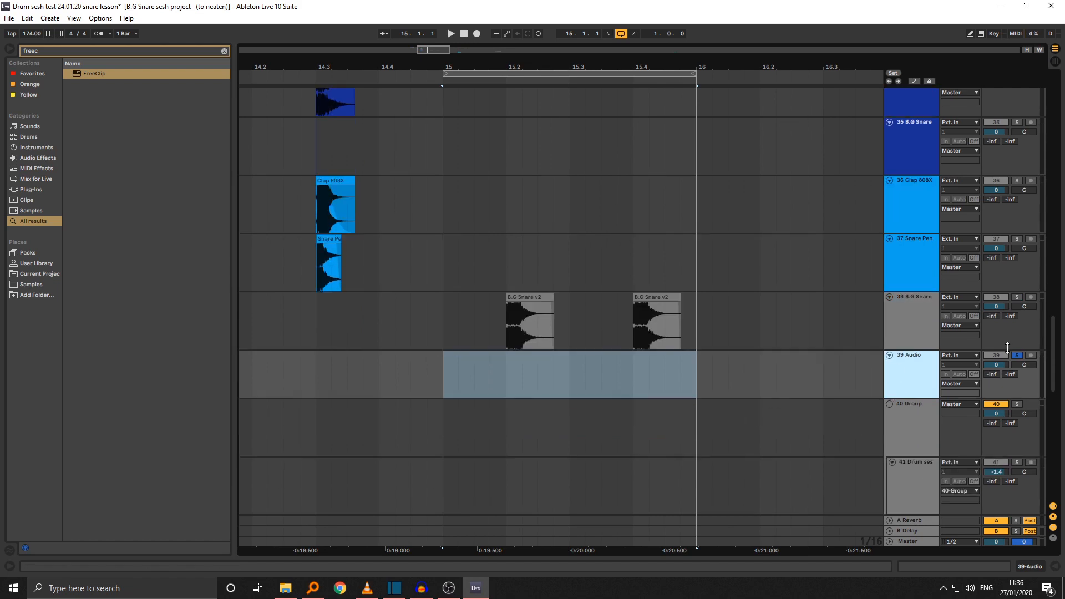
pyautogui.keyDown('ctrl'); pyautogui.click(1018, 298); pyautogui.keyUp('ctrl')
# Step: Search Everything for kick and place B.G drum synthesis lesson kick v10.wav on track 39 at the start of bar 15
pyautogui.click(322, 590)
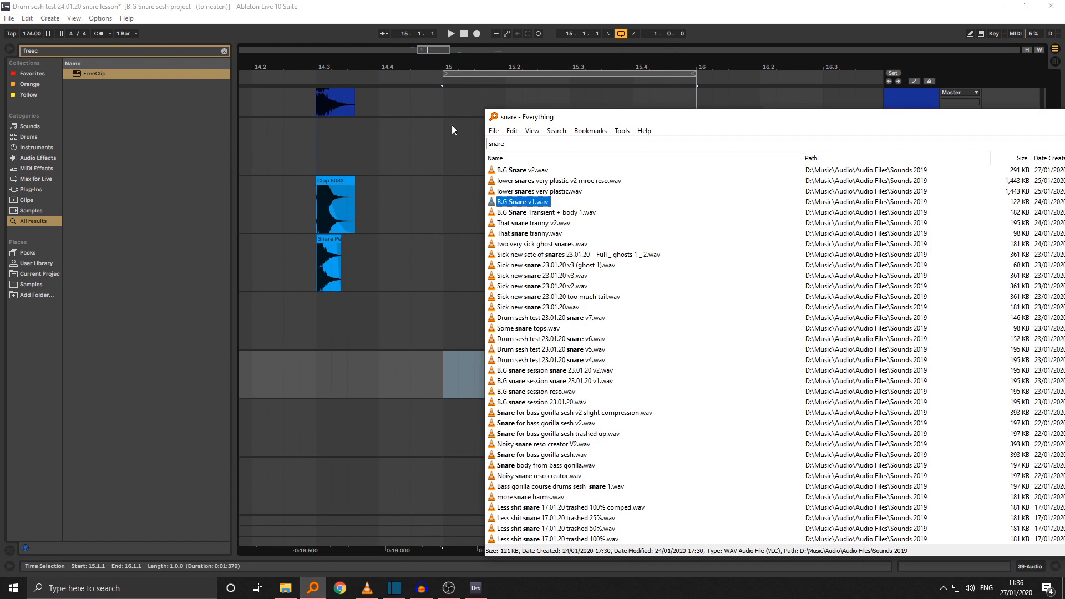
pyautogui.write('kick')
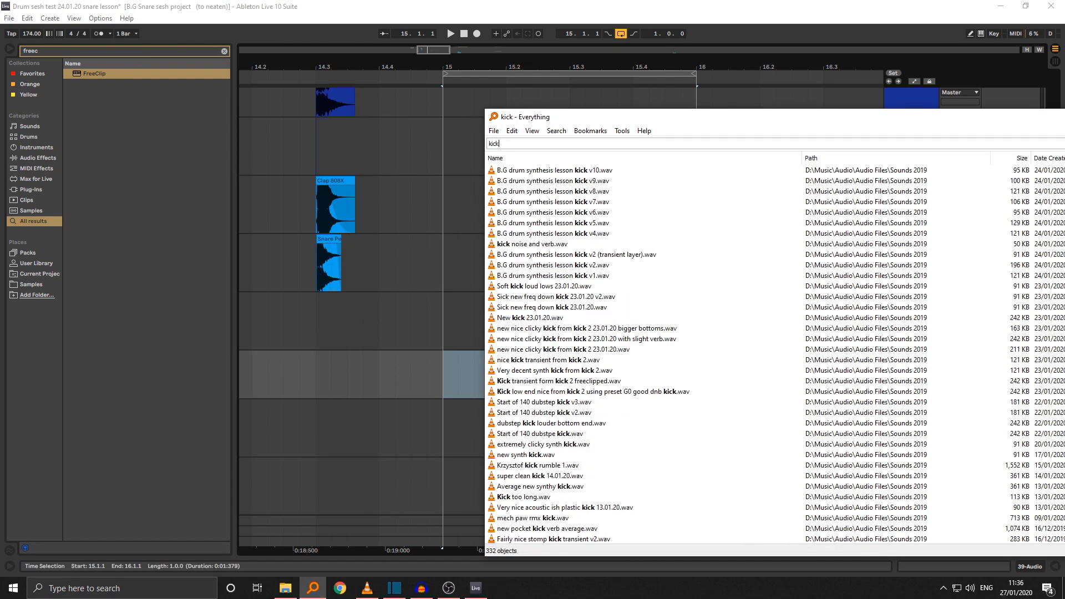
pyautogui.click(530, 171)
pyautogui.moveTo(502, 176); pyautogui.dragTo(444, 373)
pyautogui.moveTo(451, 66); pyautogui.dragTo(580, 382)
# Step: Trim the silence before the kick's transient and move the kick clip back to 15.1.1
pyautogui.click(567, 389)
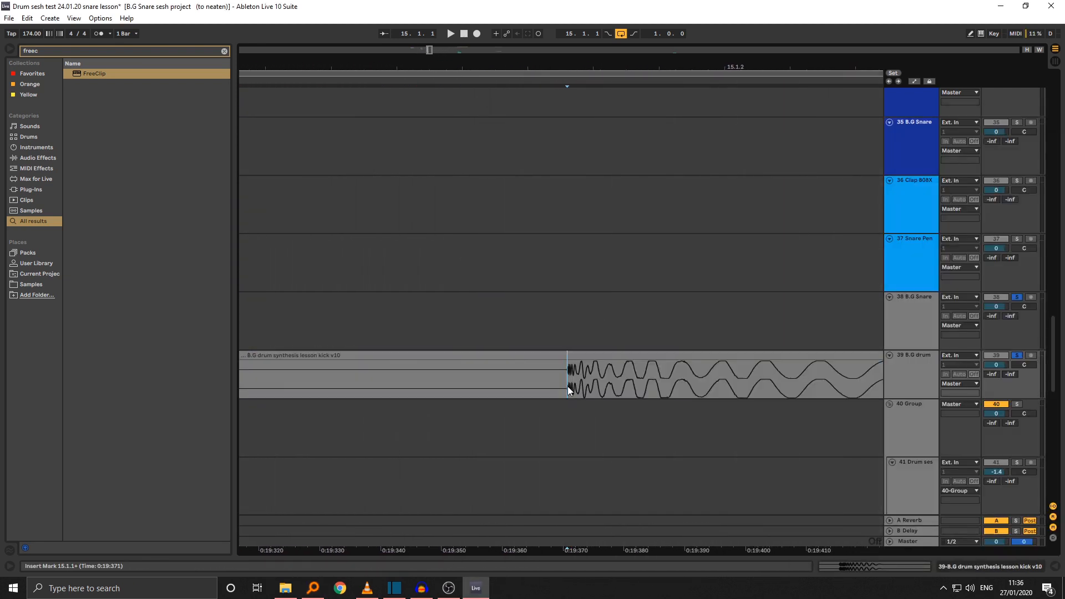
pyautogui.hotkey('ctrl', 'e')
pyautogui.click(548, 355)
pyautogui.press('Delete')
pyautogui.click(586, 354)
pyautogui.moveTo(578, 66); pyautogui.dragTo(536, 34)
pyautogui.moveTo(542, 353); pyautogui.dragTo(468, 365)
# Step: Play the bar 15 loop and paste a copy of the kick clip at 15.3.3 to complete the beat
pyautogui.press('space')
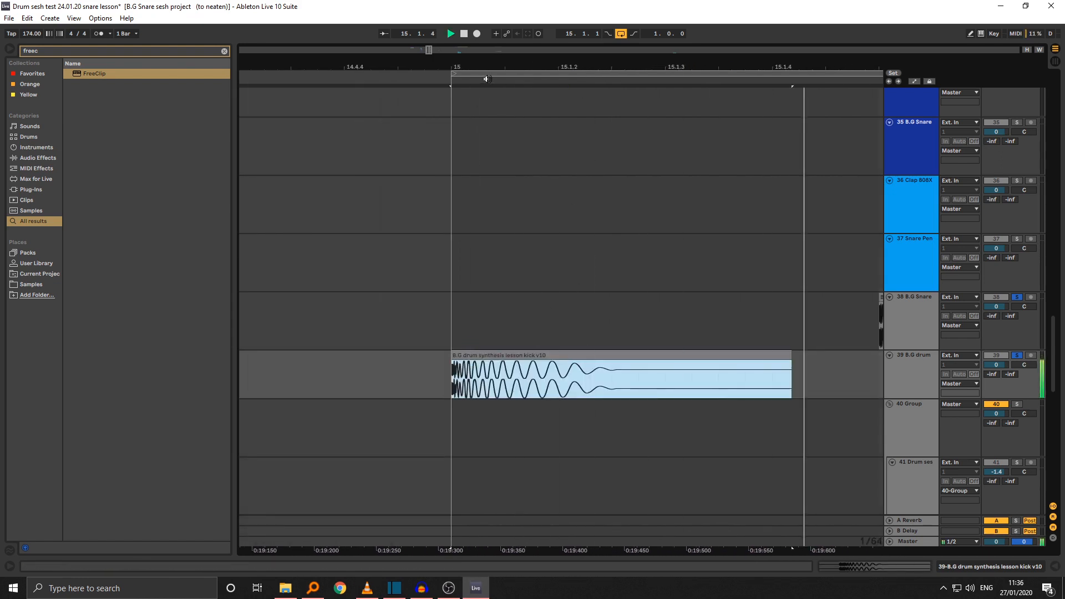
pyautogui.moveTo(485, 66); pyautogui.dragTo(414, 27)
pyautogui.hotkey('ctrl', 'c')
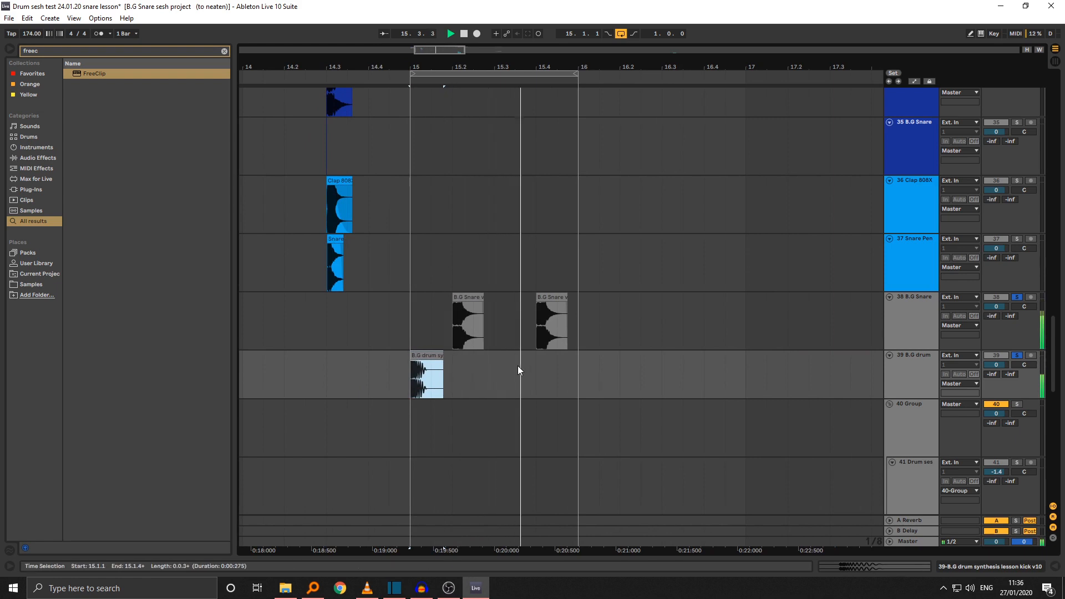
pyautogui.click(515, 371)
pyautogui.hotkey('ctrl', 'v')
pyautogui.click(418, 360)
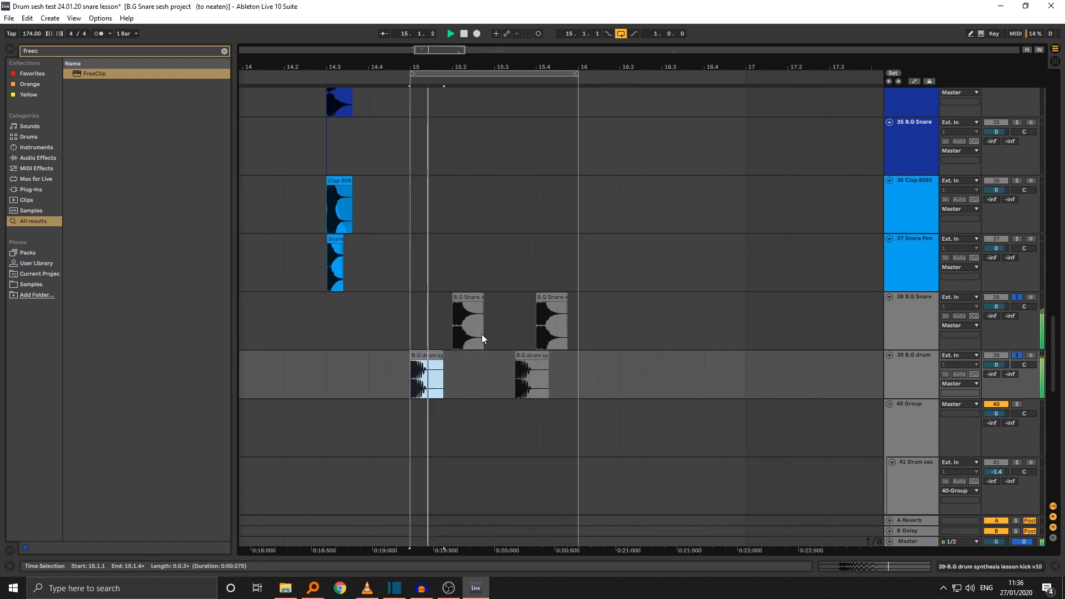
# Step: Select all kick and snare clips in bar 15 and transpose them during playback, trying 6 st and settling on 2 st
pyautogui.click(415, 333)
pyautogui.moveTo(574, 369); pyautogui.dragTo(415, 316)
pyautogui.hotkey('shift', 'Tab')
pyautogui.hotkey('shift', 'Tab')
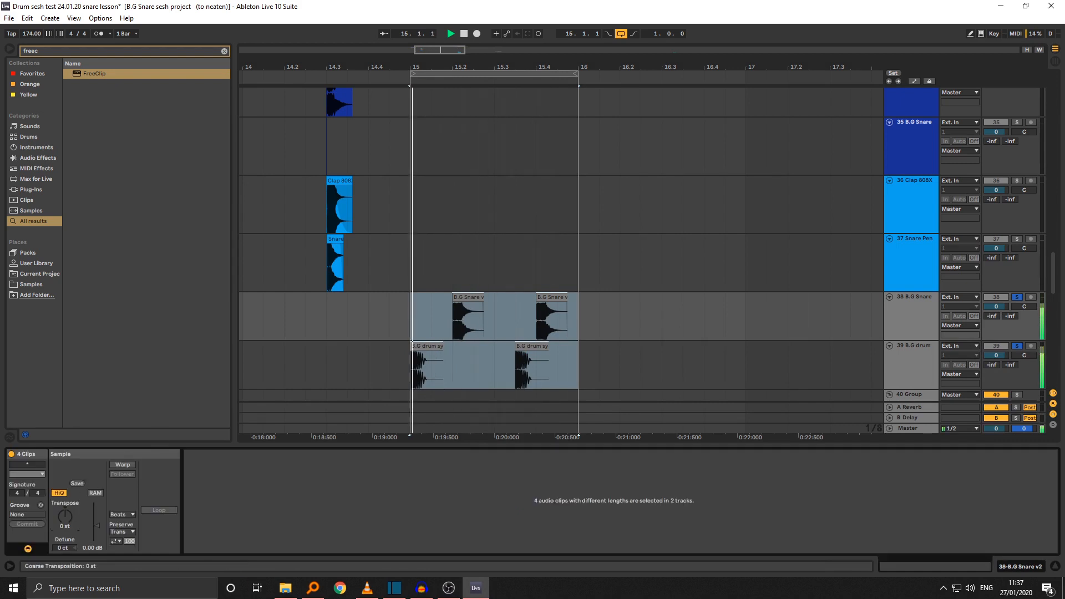
pyautogui.moveTo(75, 508)
pyautogui.mouseDown()
pyautogui.moveTo(75, 493)
pyautogui.moveTo(67, 515)
pyautogui.mouseUp()
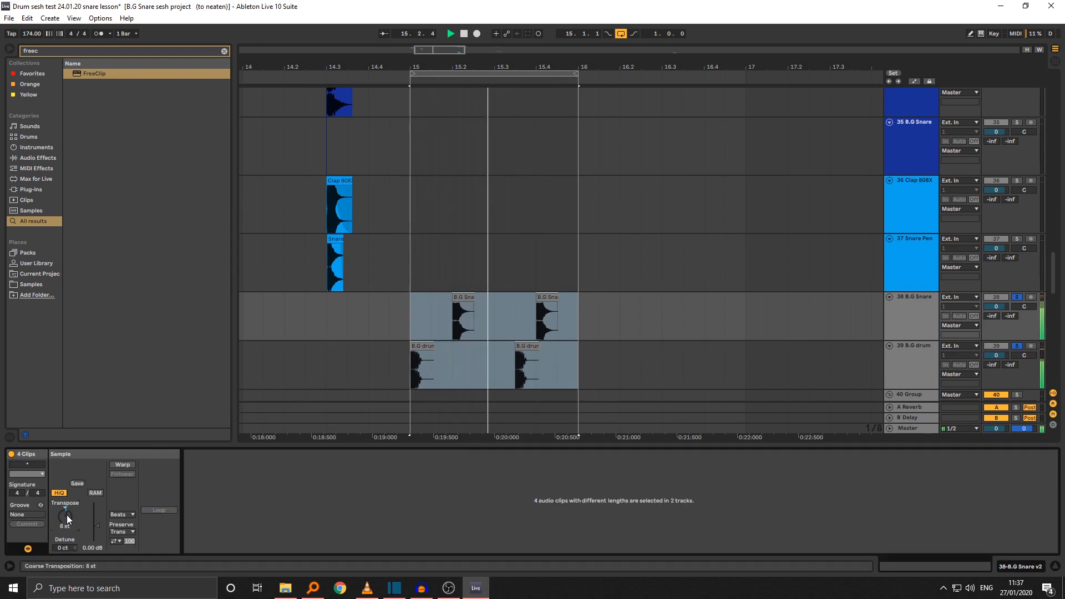
pyautogui.scroll(-2, 371, 333)
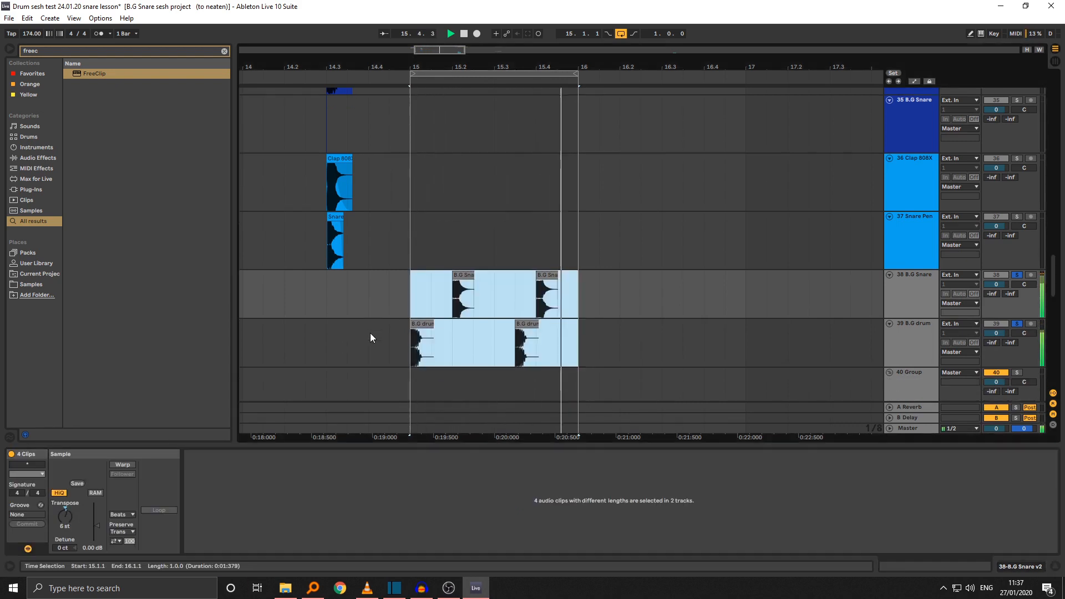
pyautogui.moveTo(66, 516); pyautogui.dragTo(67, 534)
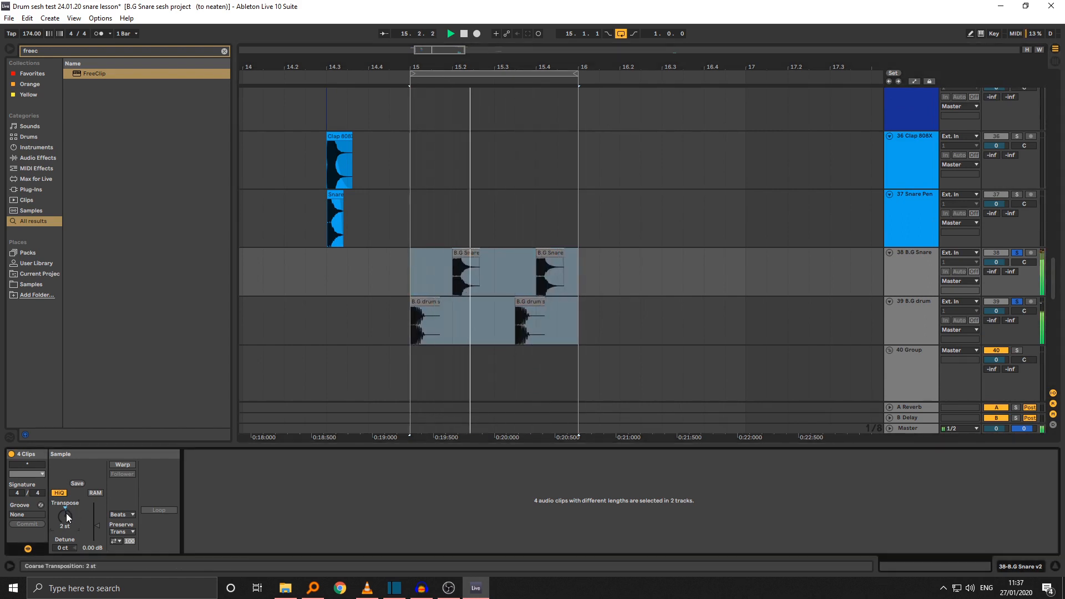
# Step: Reset the transposition of the selected kick and snare clips in bar 15 to 0 st
pyautogui.doubleClick(67, 517)
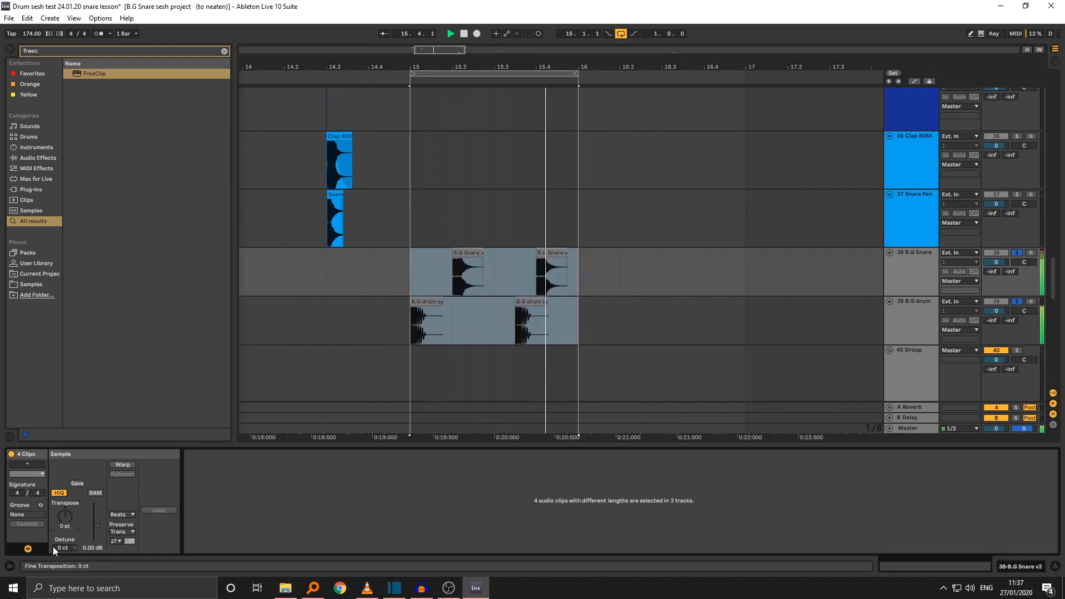
# Step: Colour the B.G Snare and B.G drum tracks dark blue and assign that track colour to their clips
pyautogui.rightClick(912, 316)
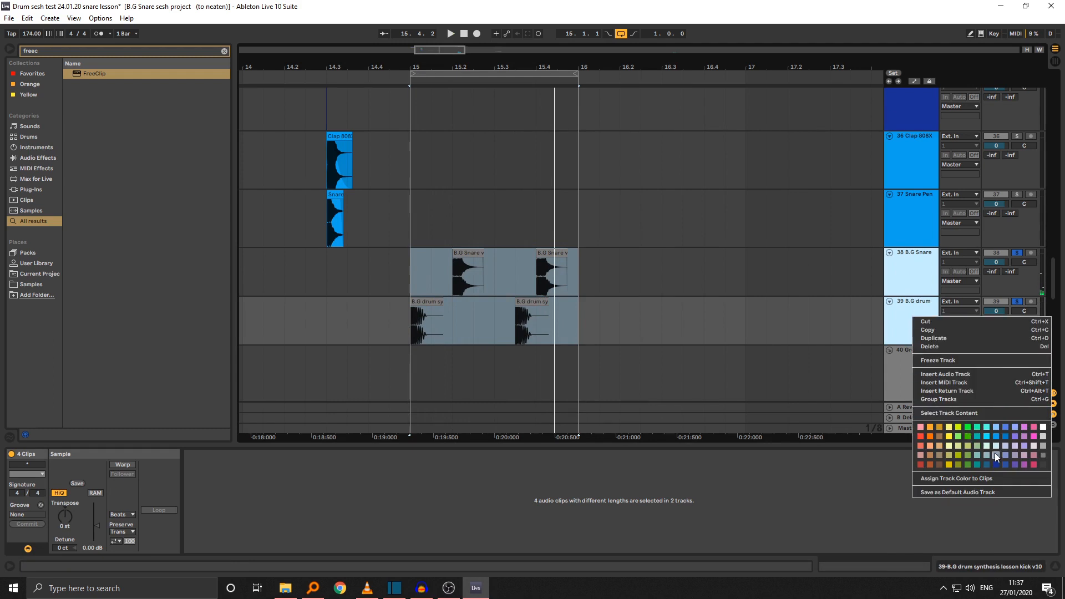
pyautogui.click(996, 455)
pyautogui.rightClick(911, 318)
pyautogui.click(949, 477)
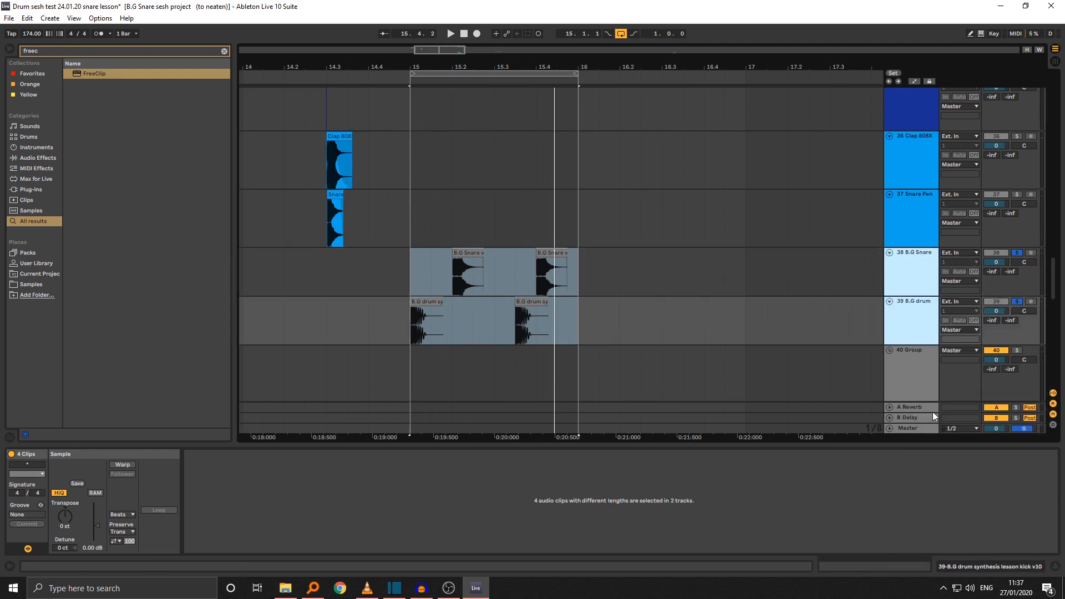
pyautogui.rightClick(911, 288)
pyautogui.click(946, 449)
pyautogui.click(436, 272)
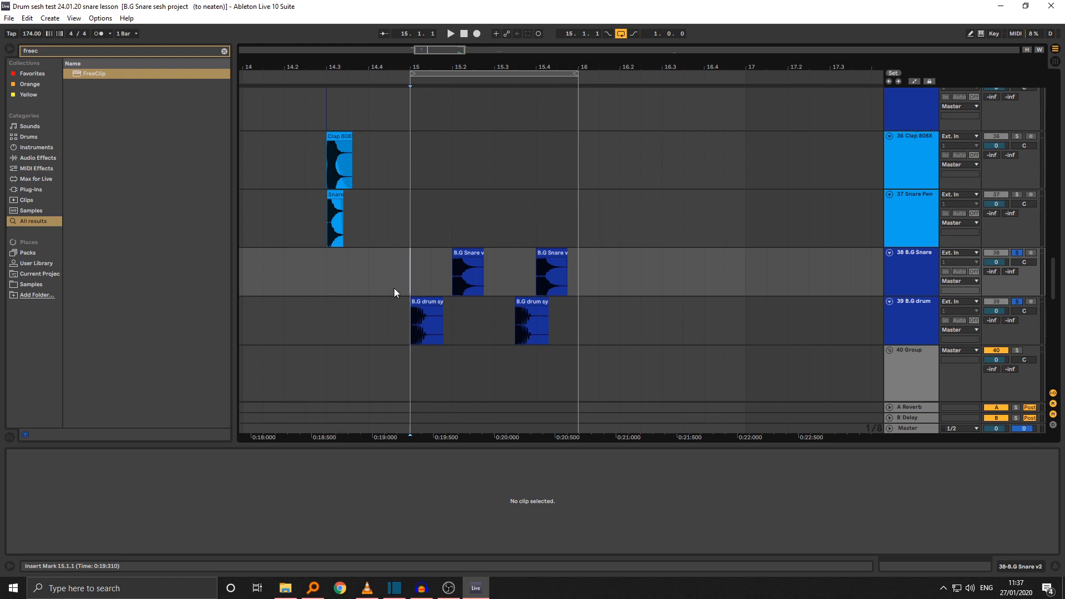
# Step: Examine the first B.G Snare v2 clip at 15.2.1 and its sample waveform up close
pyautogui.click(470, 269)
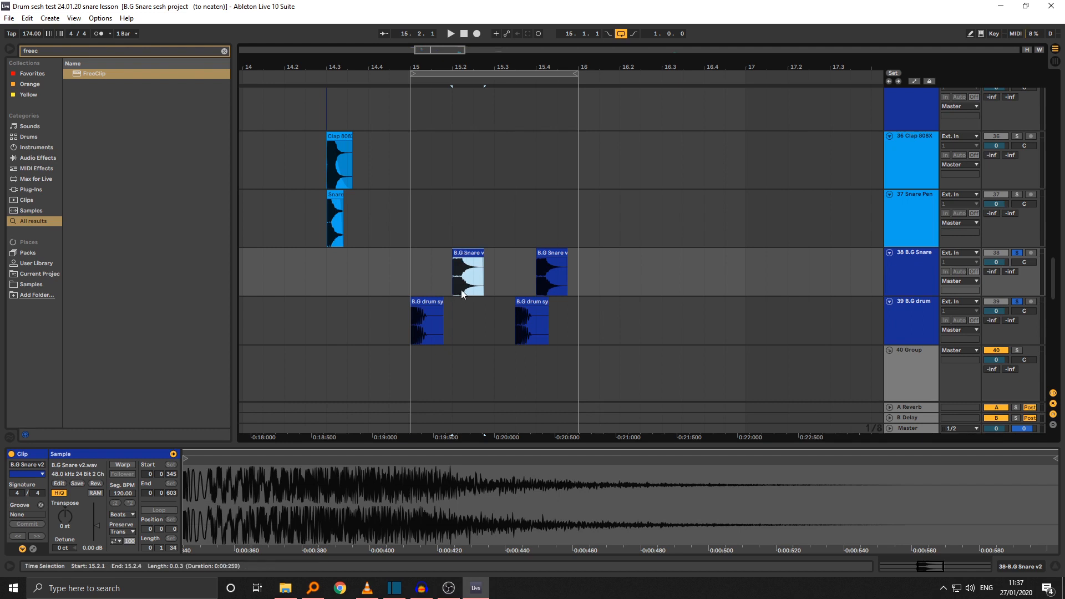
pyautogui.click(414, 303)
pyautogui.moveTo(461, 67)
pyautogui.mouseDown()
pyautogui.moveTo(467, 94)
pyautogui.moveTo(466, 76)
pyautogui.mouseUp()
pyautogui.click(473, 260)
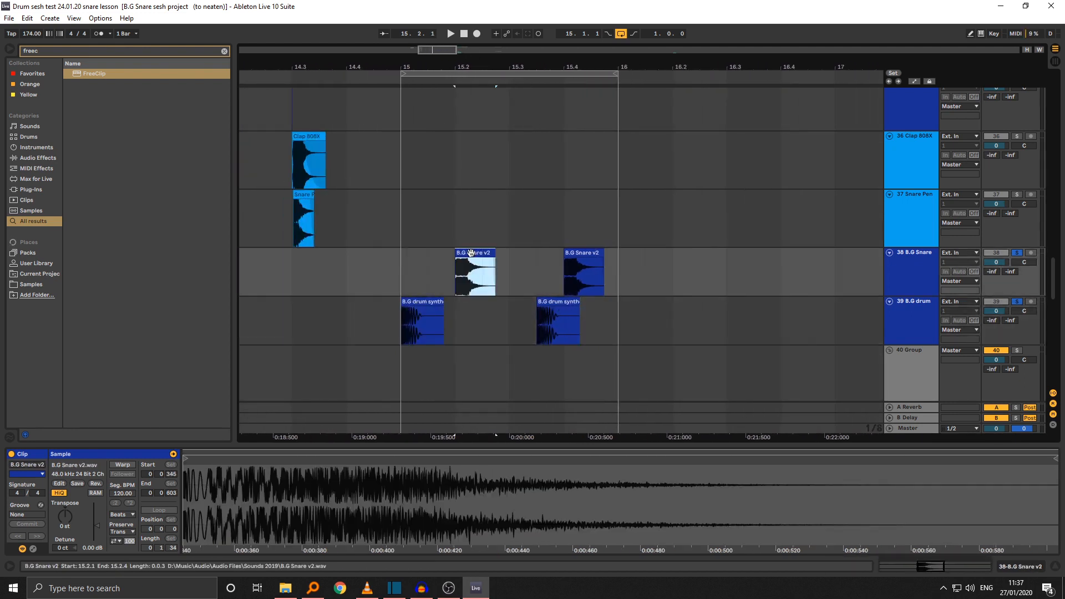
pyautogui.click(395, 275)
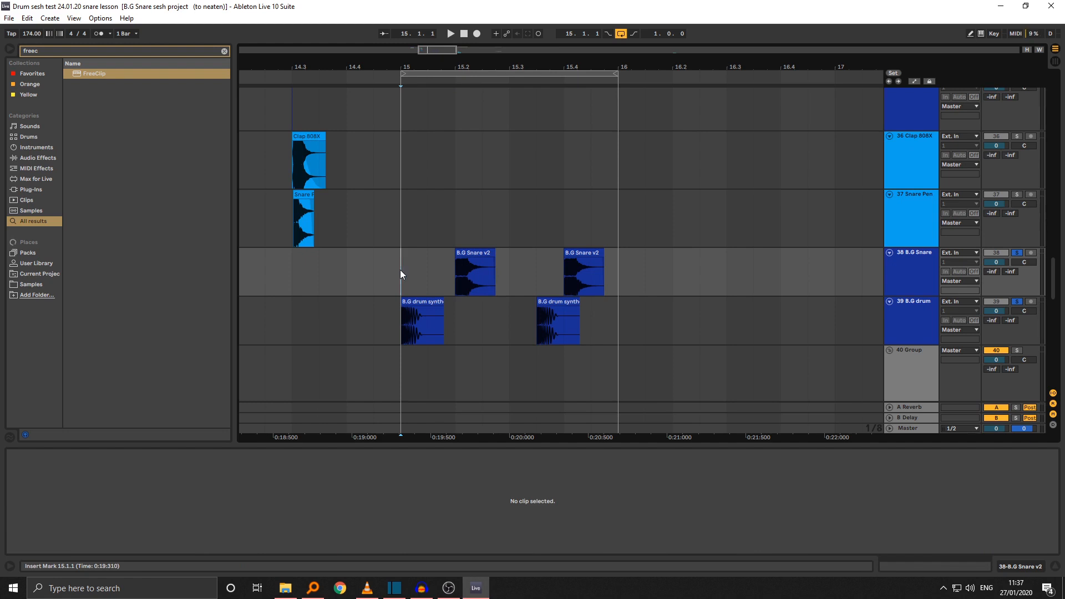
# Step: Turn off solo on the snare and kick tracks and play the bar 15 loop from 15.1.1
pyautogui.click(431, 301)
pyautogui.press('space')
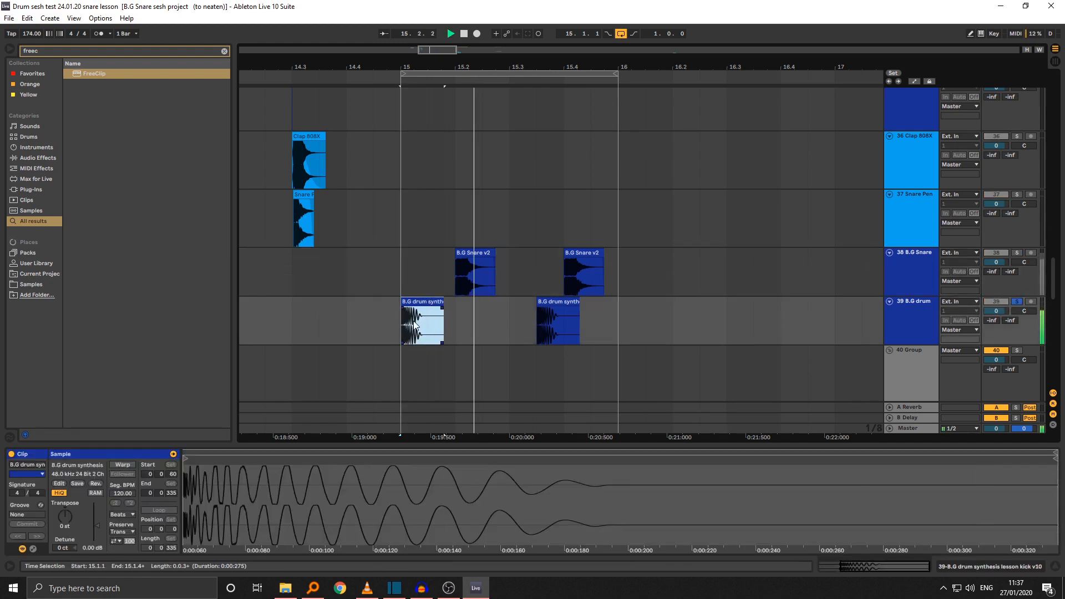
pyautogui.press('space')
pyautogui.click(428, 276)
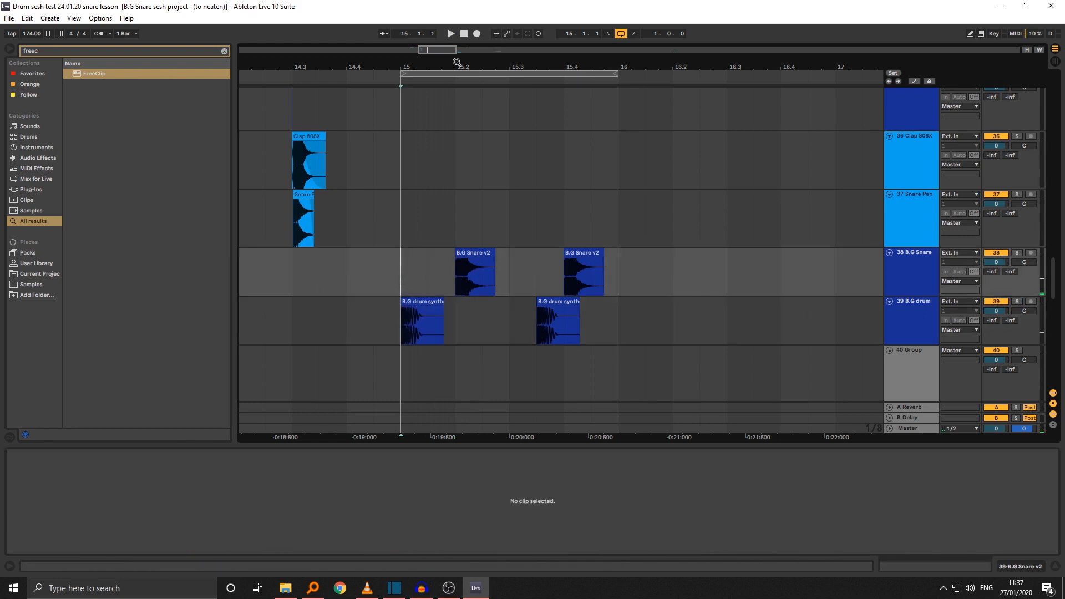
pyautogui.moveTo(457, 68); pyautogui.dragTo(452, 74)
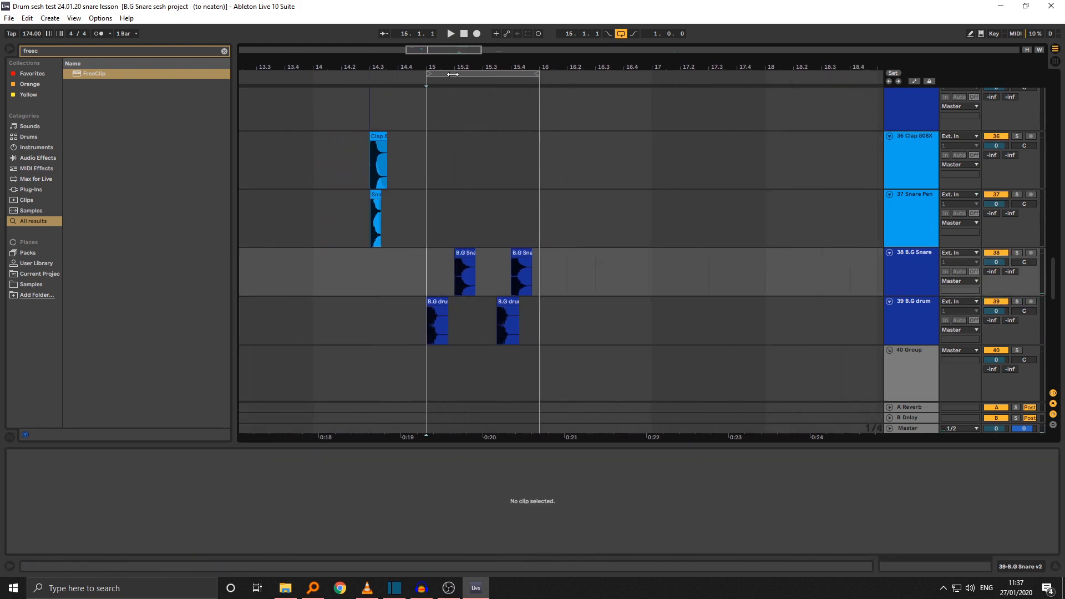
pyautogui.click(426, 314)
pyautogui.press('space')
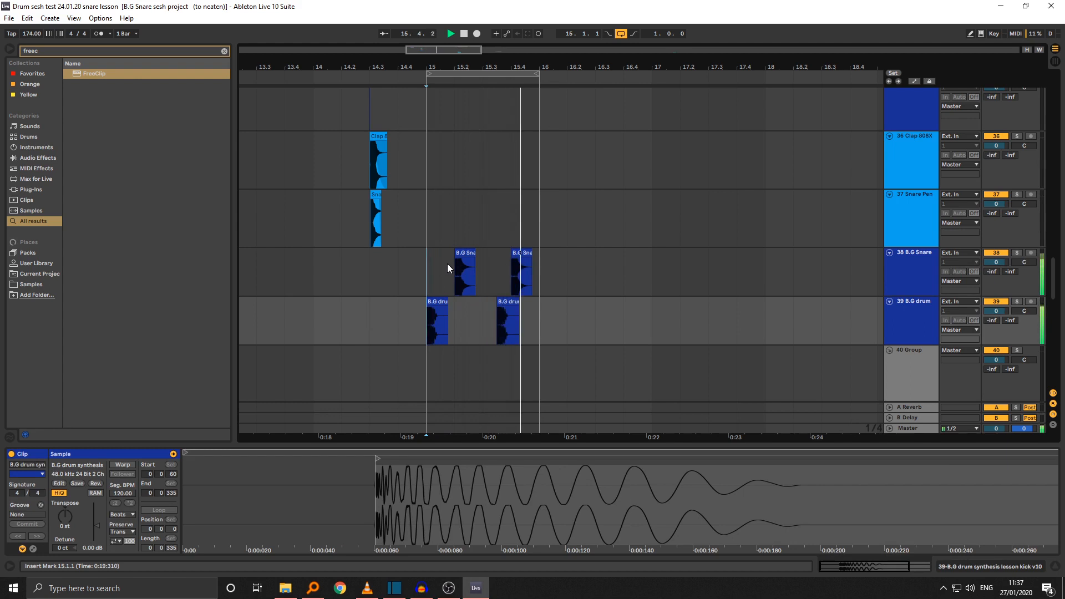
# Step: Try transposing both snare clips in bar 15 during playback, up to 23 st and then downward, and reset them to 0 st
pyautogui.moveTo(447, 264); pyautogui.dragTo(531, 267)
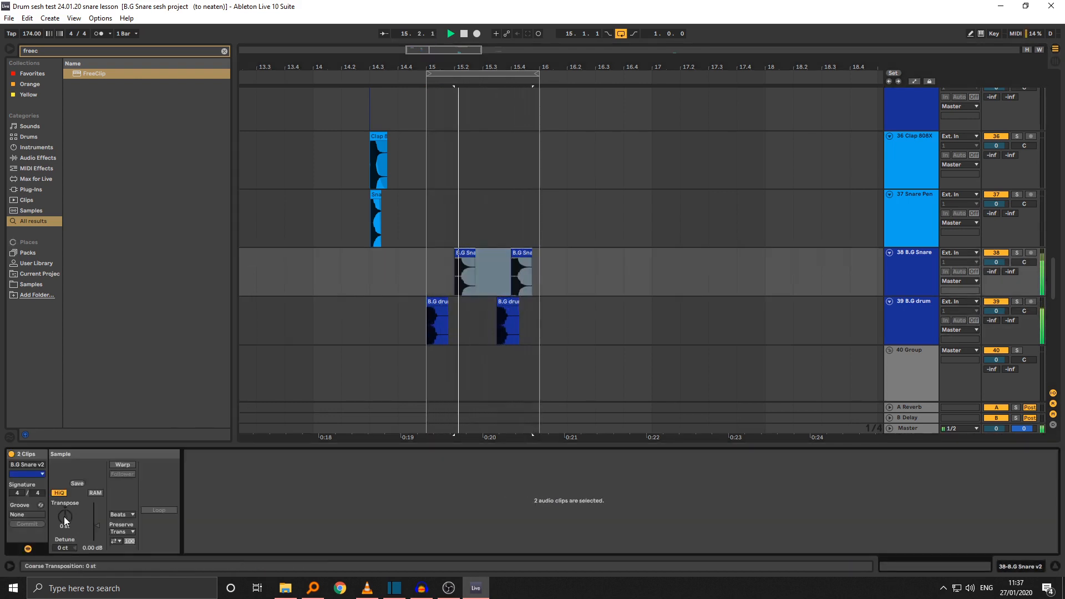
pyautogui.moveTo(65, 517); pyautogui.dragTo(65, 517)
pyautogui.scroll(17, 65, 517)
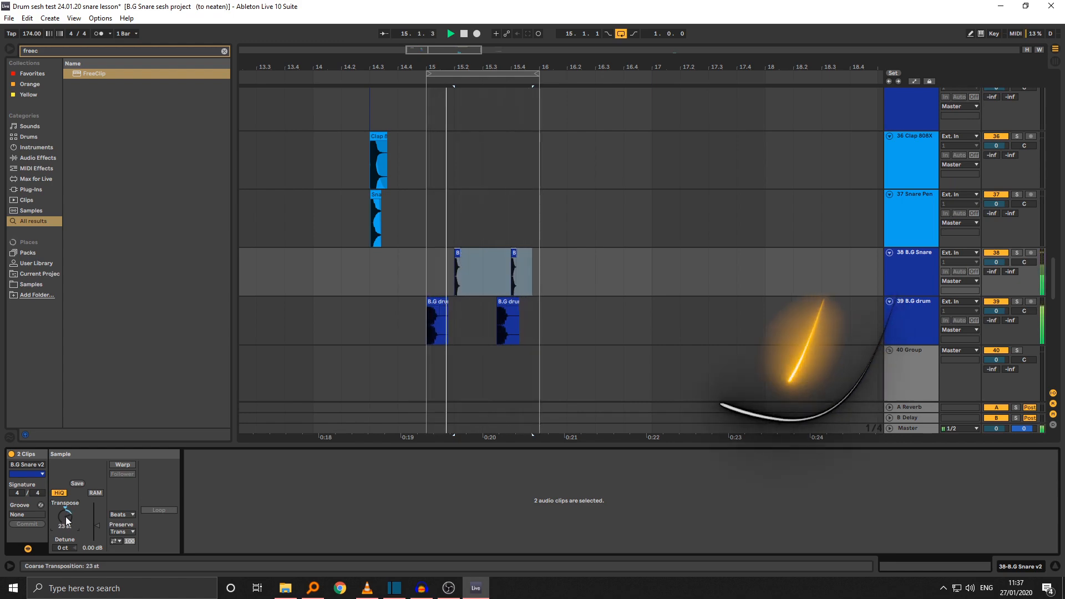
pyautogui.moveTo(65, 517); pyautogui.dragTo(65, 517)
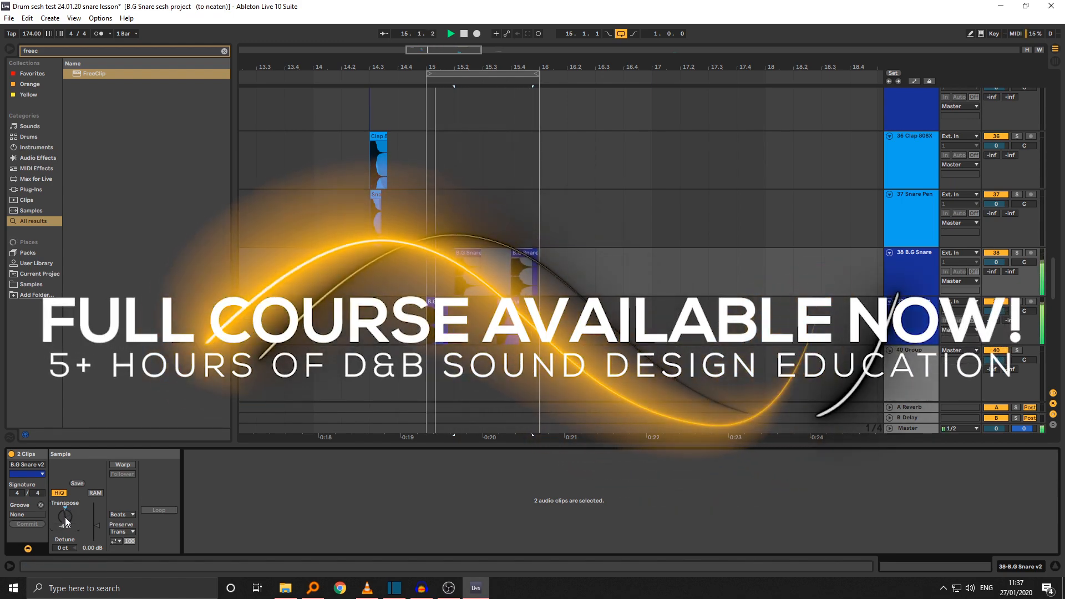
pyautogui.doubleClick(65, 517)
pyautogui.press('space')
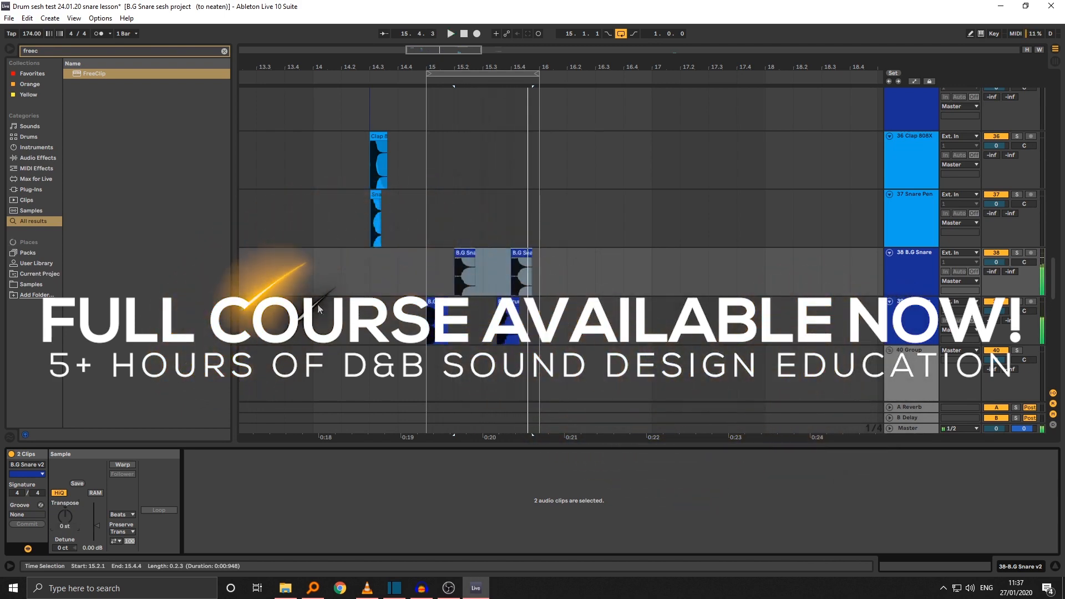
pyautogui.click(427, 277)
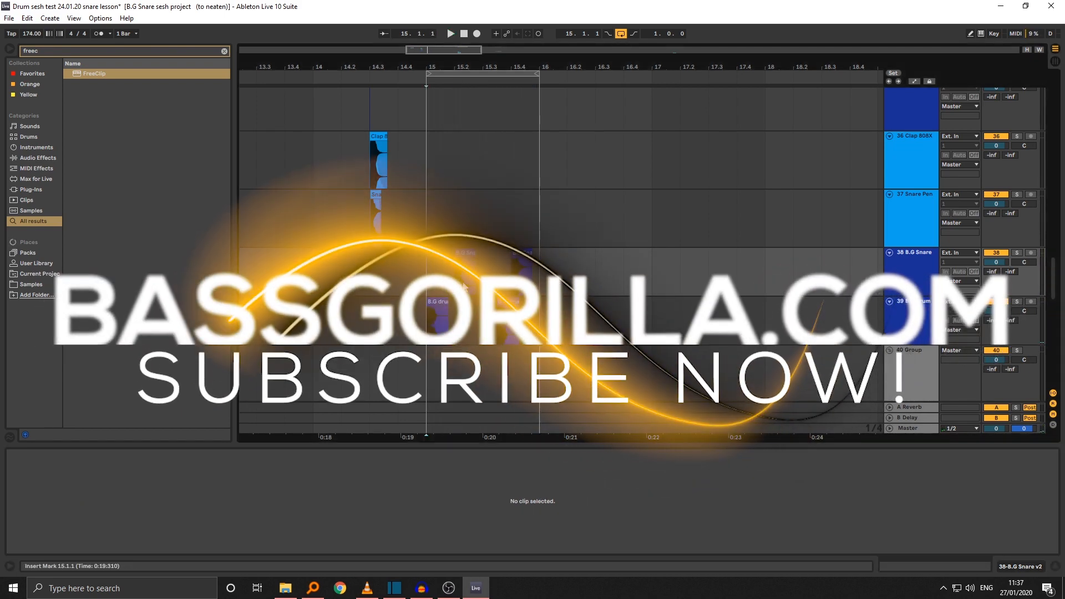